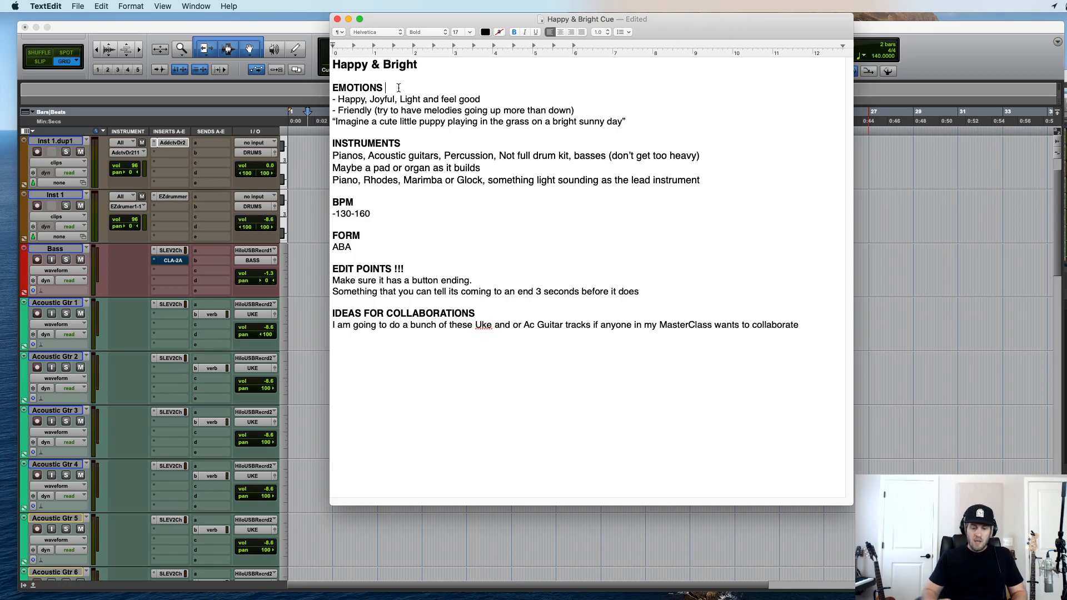
Step: Add a "- Major Keys" line directly beneath the EMOTIONS heading, formatted in regular weight instead of bold
key(Return)
text(- Major Keys)
drag(388, 99, 328, 100)
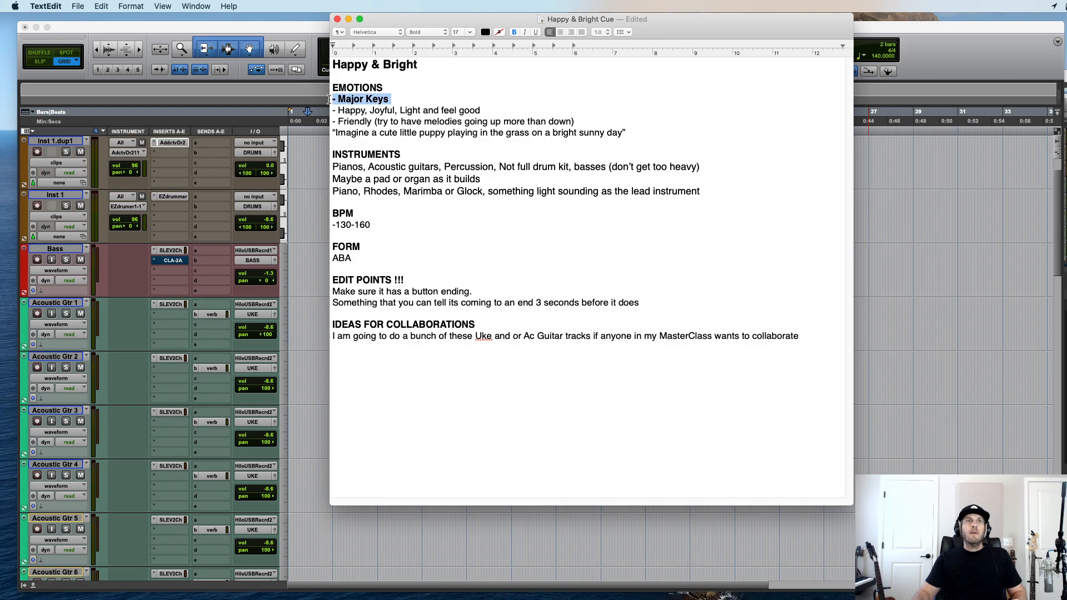
key(super+b)
click(445, 122)
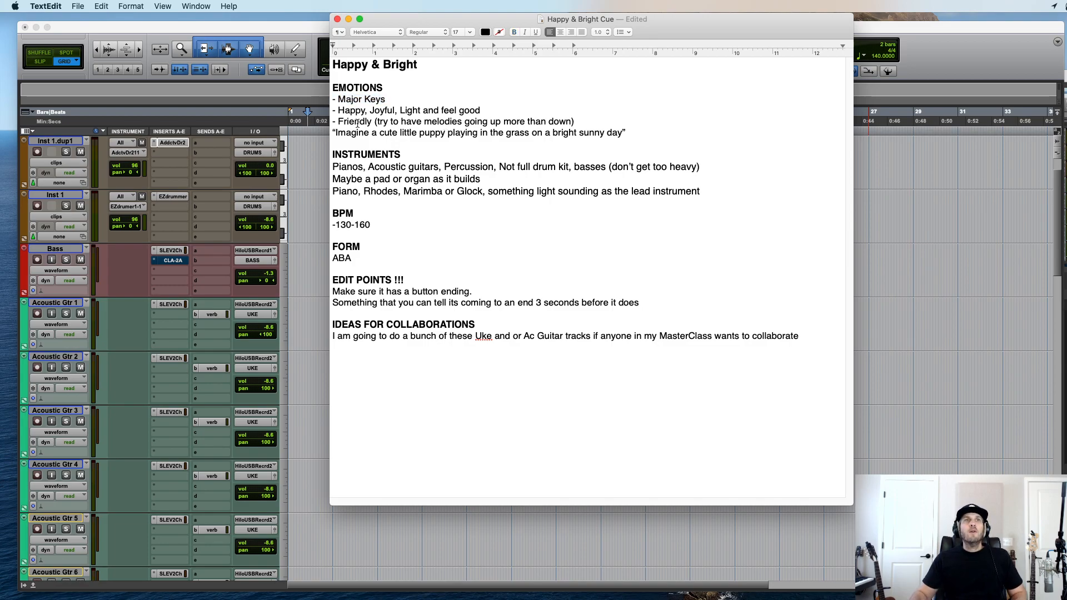
click(501, 121)
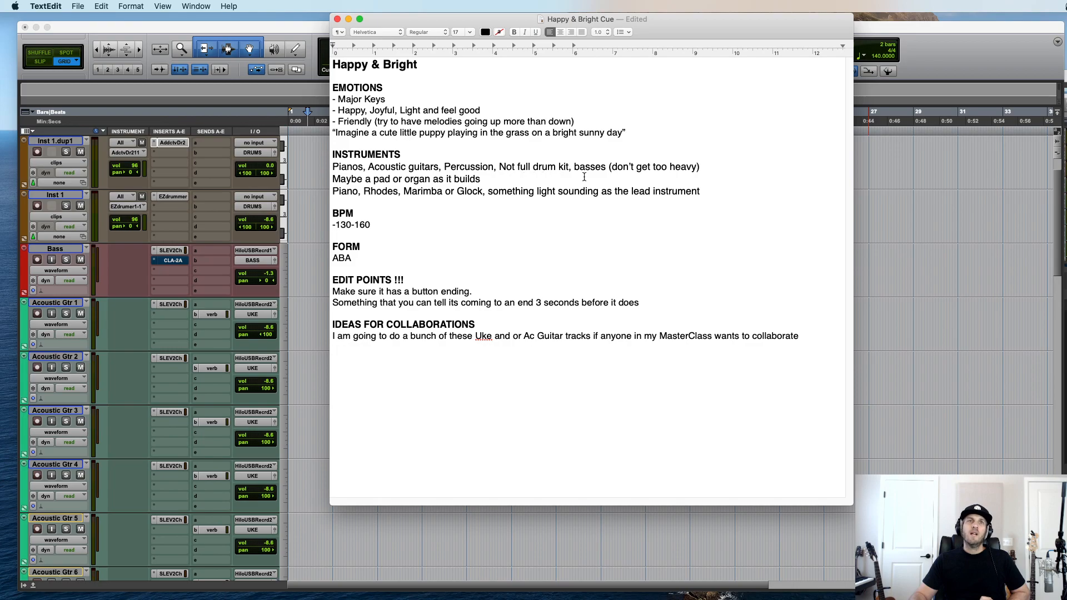
Step: Insert "Hand claps, Shakers, Tambs, cajon," after Percussion in the INSTRUMENTS list
click(512, 177)
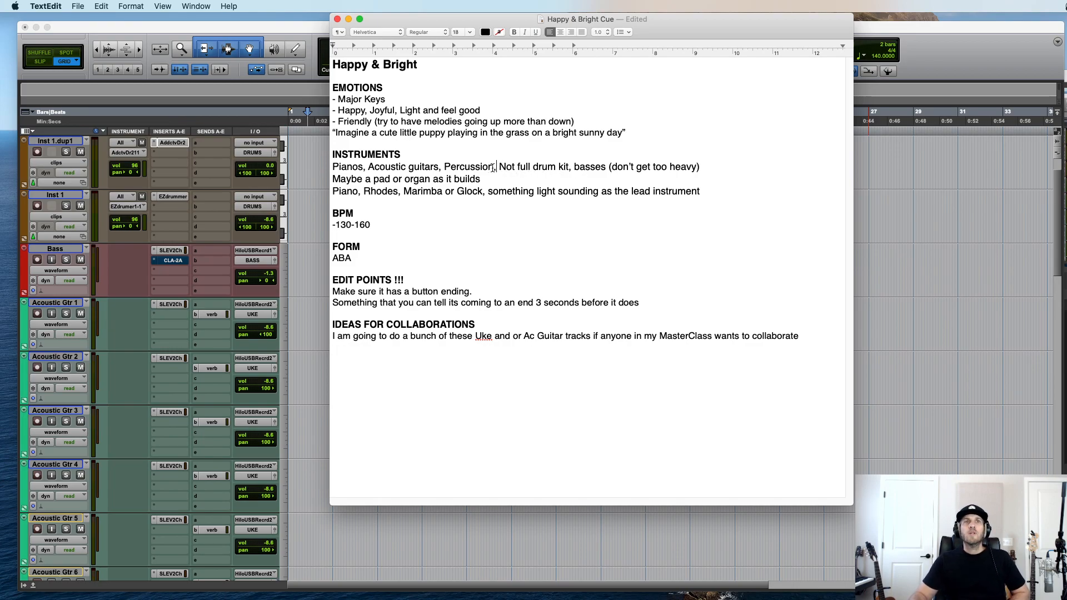
text(, Hand claps)
key(BackSpace)
text(Shakers)
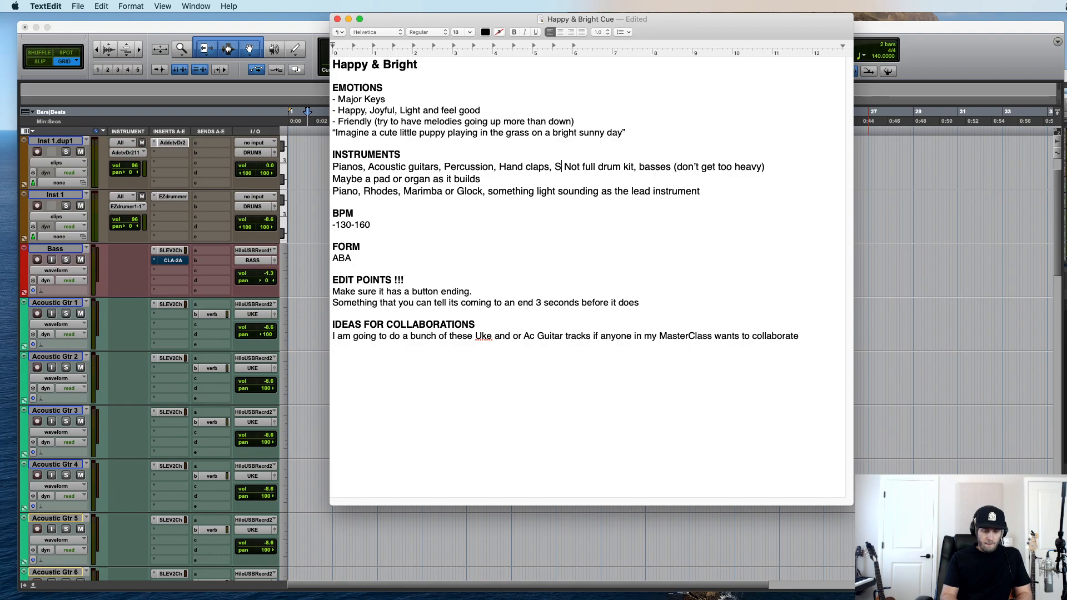
text(, Tambs)
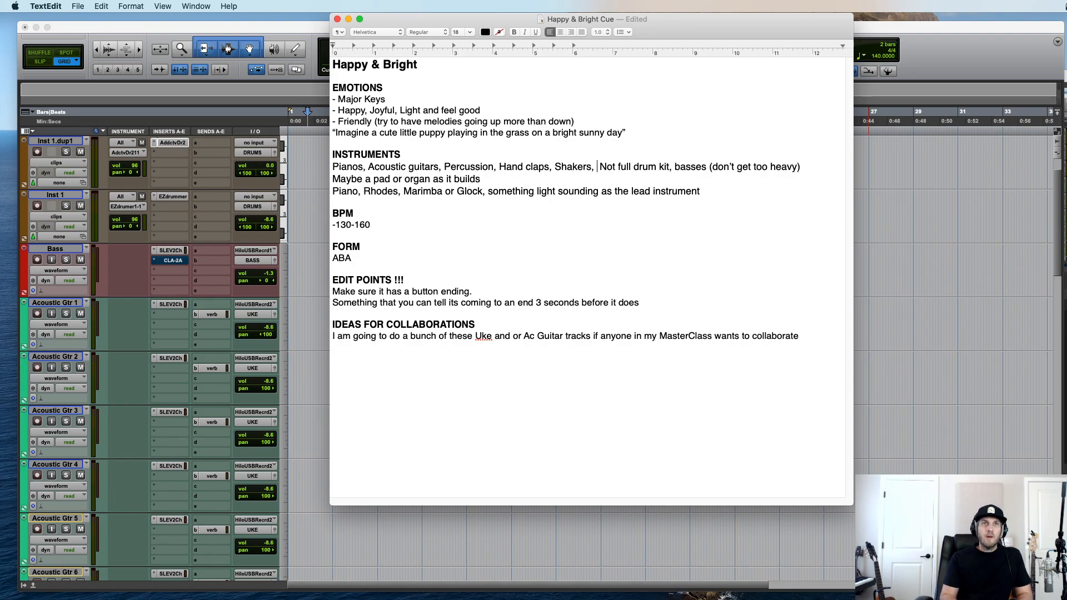
key(BackSpace)
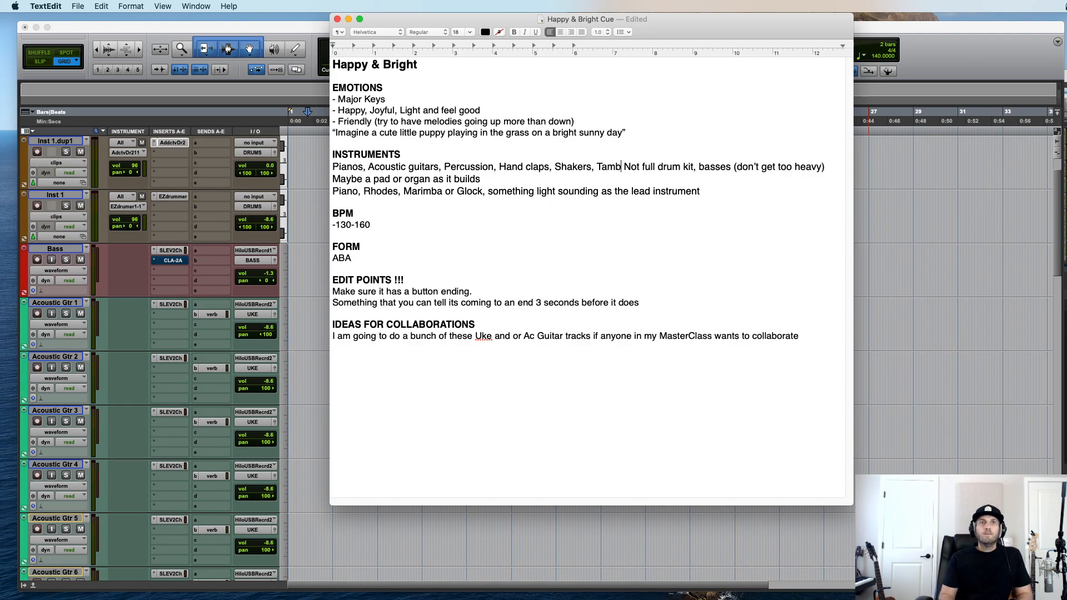
text(,)
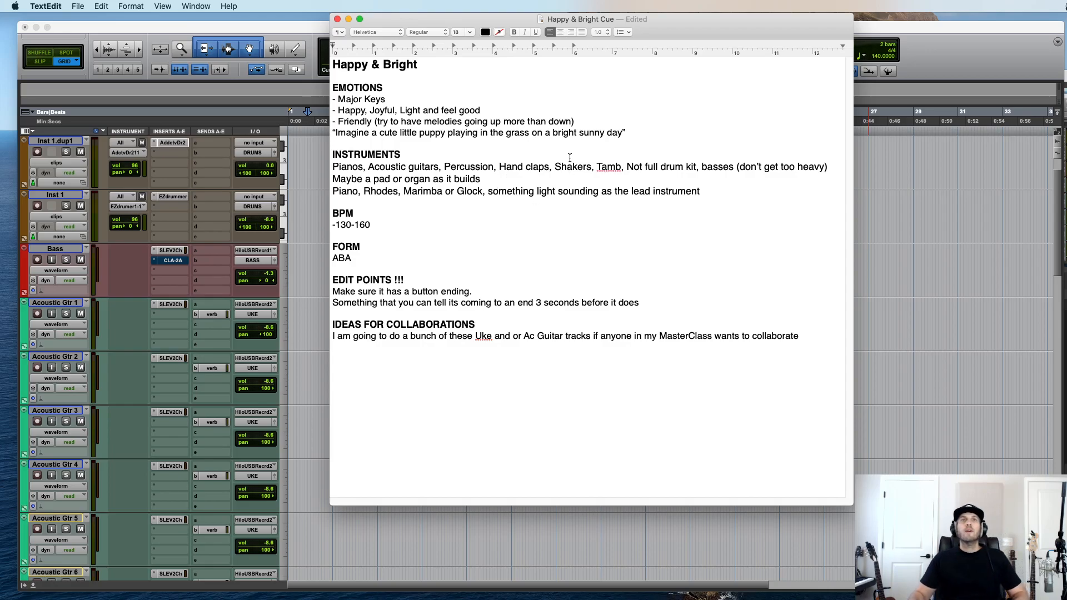
key(BackSpace)
text(s, cajon)
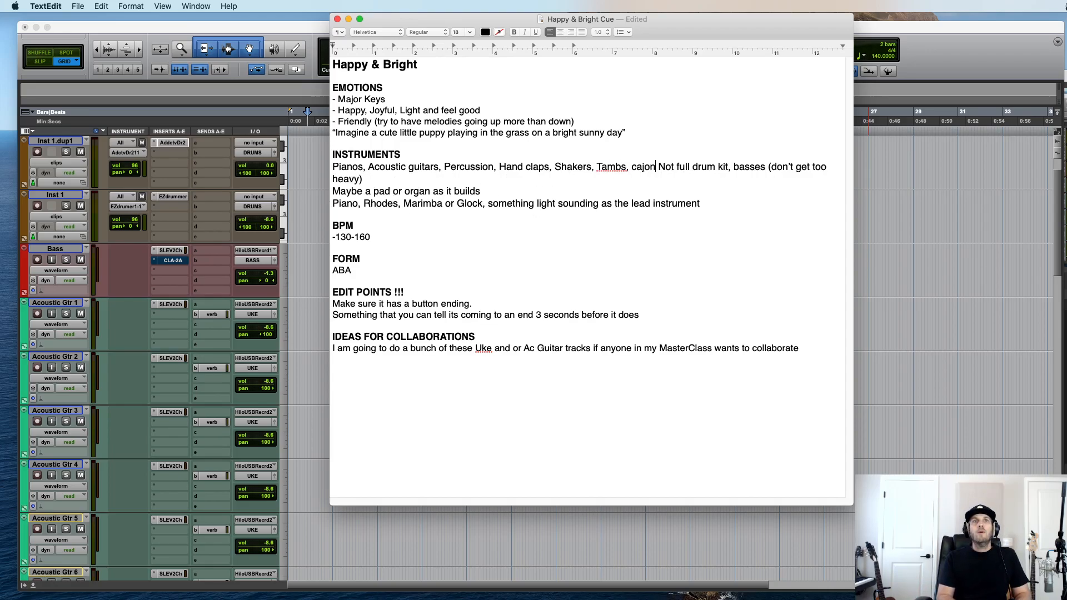
text(,)
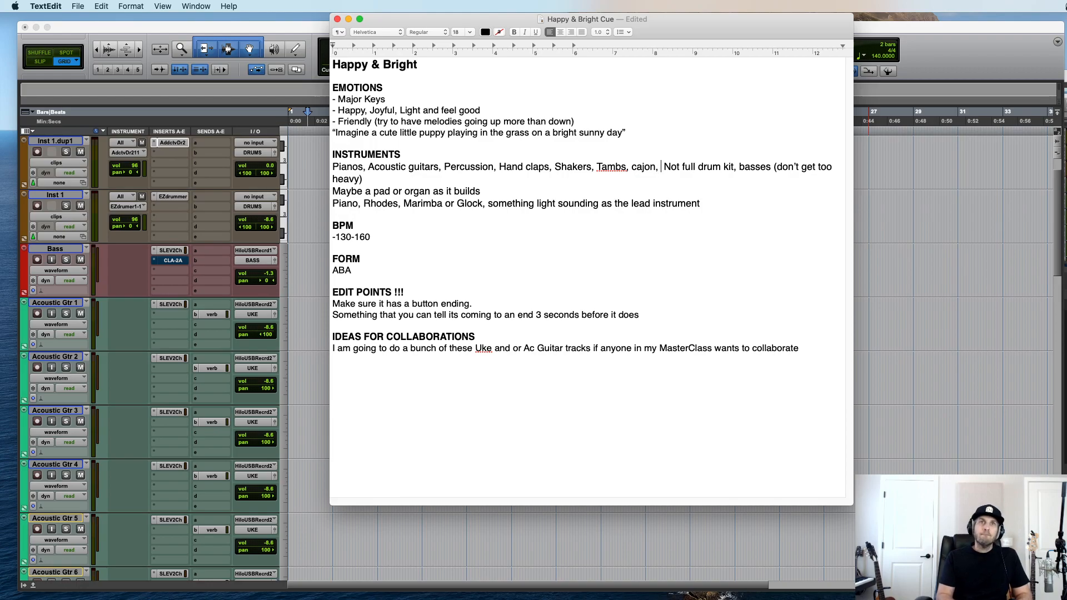
key(BackSpace)
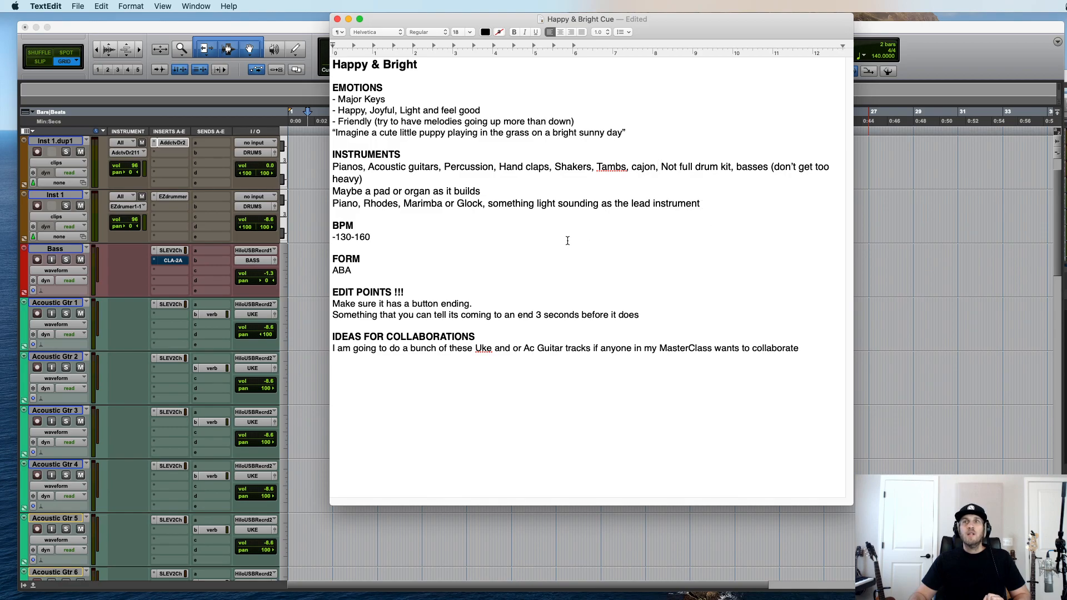
Step: Change the upper limit of the BPM range to 180 so the line reads -130-180
scroll(239, 366, down, 10)
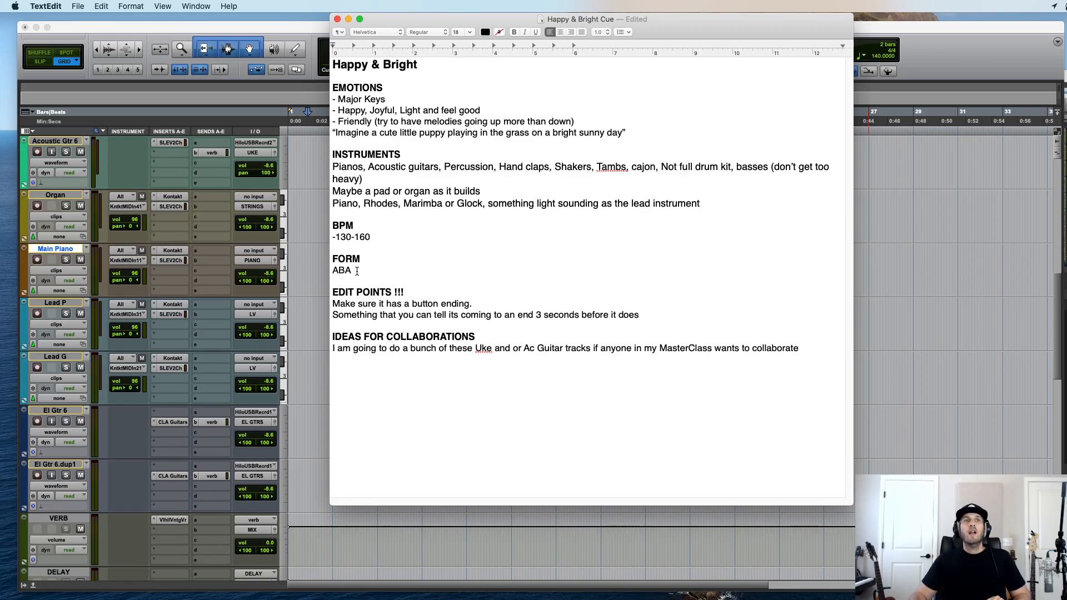
click(362, 238)
key(BackSpace)
text(800)
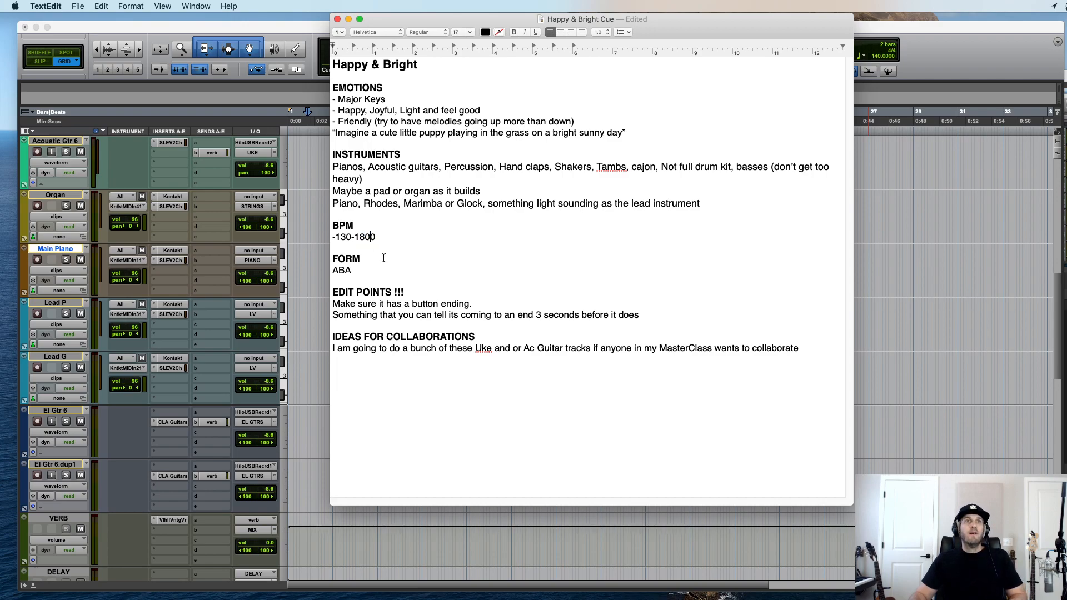
click(386, 238)
key(BackSpace)
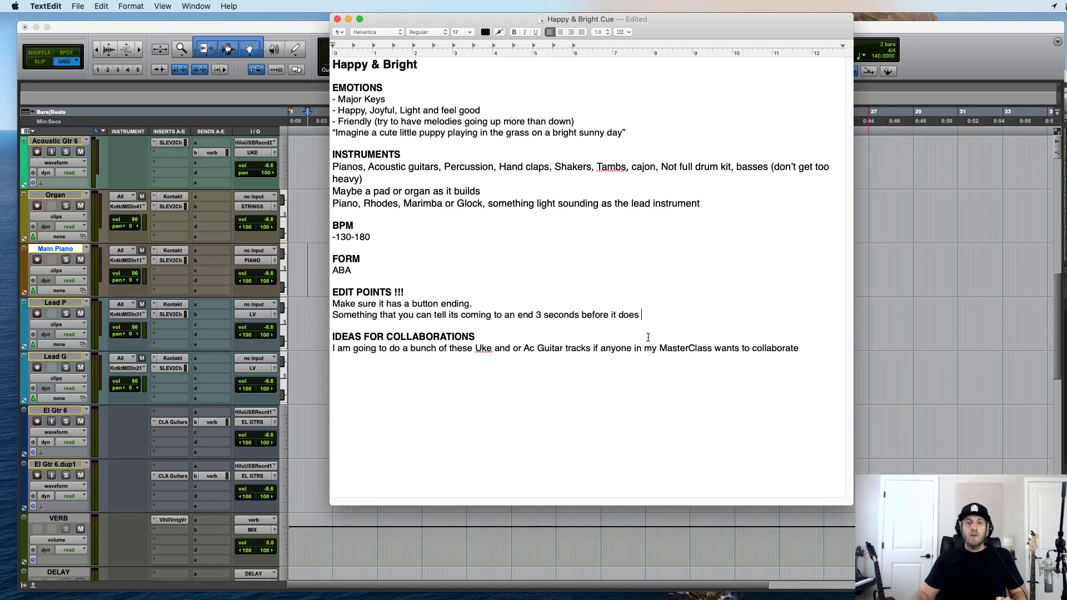
Step: Add the line "Finish on the 1 chord or note" at the end of the EDIT POINTS section
click(648, 315)
key(Return)
text(Finish on the )
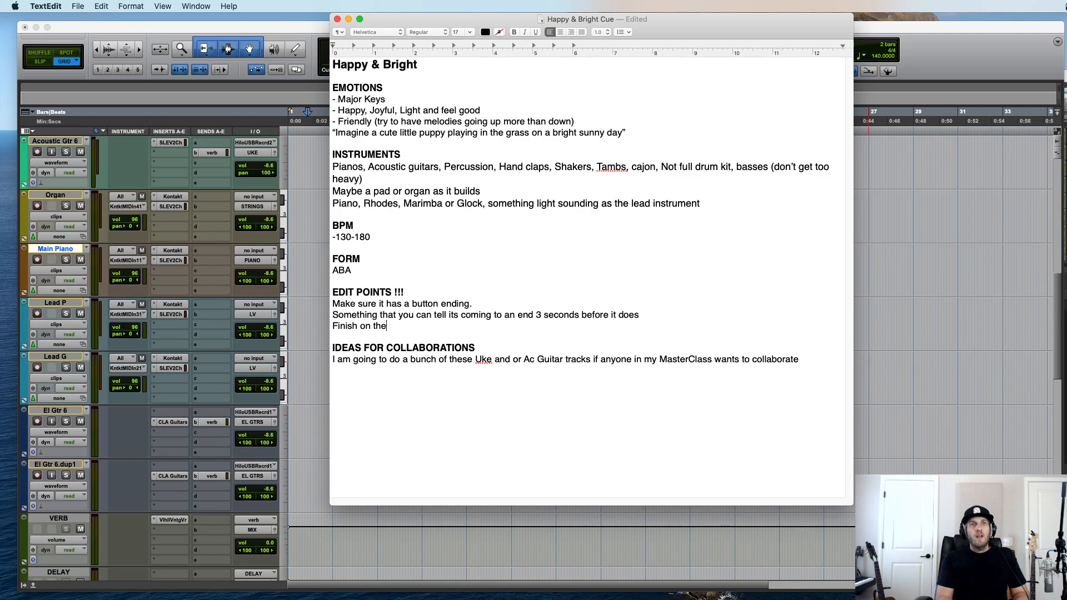
text(1 chorus)
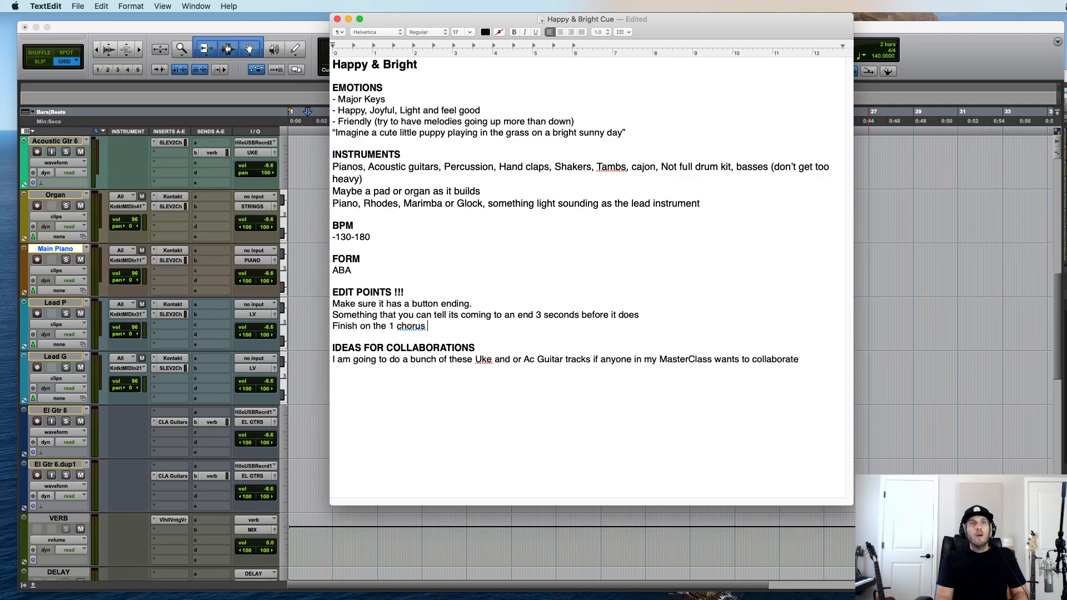
key(BackSpace)
key(BackSpace)
key(BackSpace)
text(d or note)
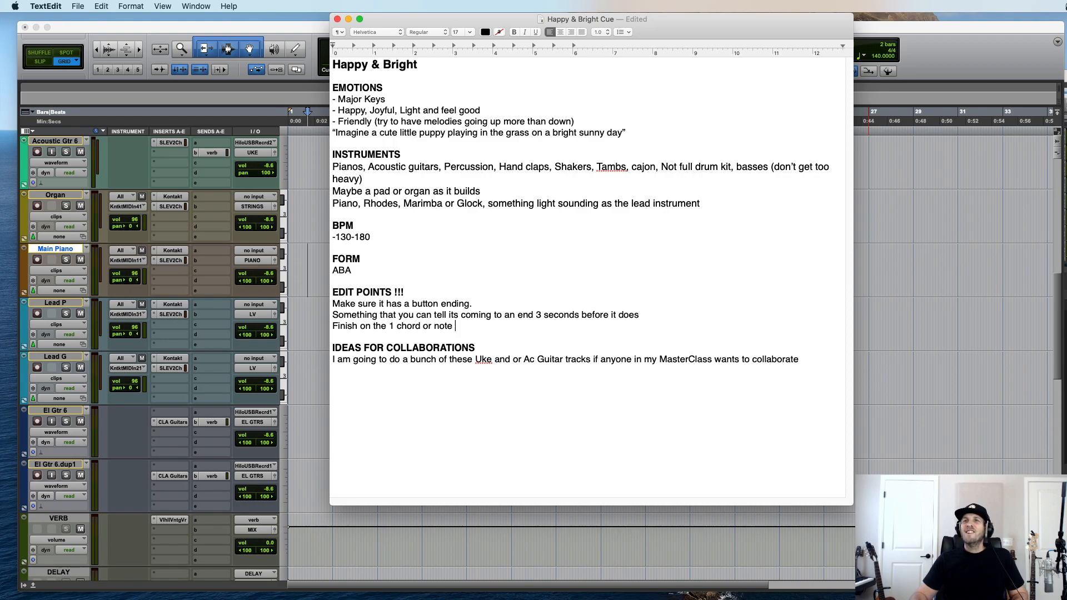
Step: Minimize the Happy & Bright Cue notes and switch to the Happy & Bright #1 session in Pro Tools
click(1003, 28)
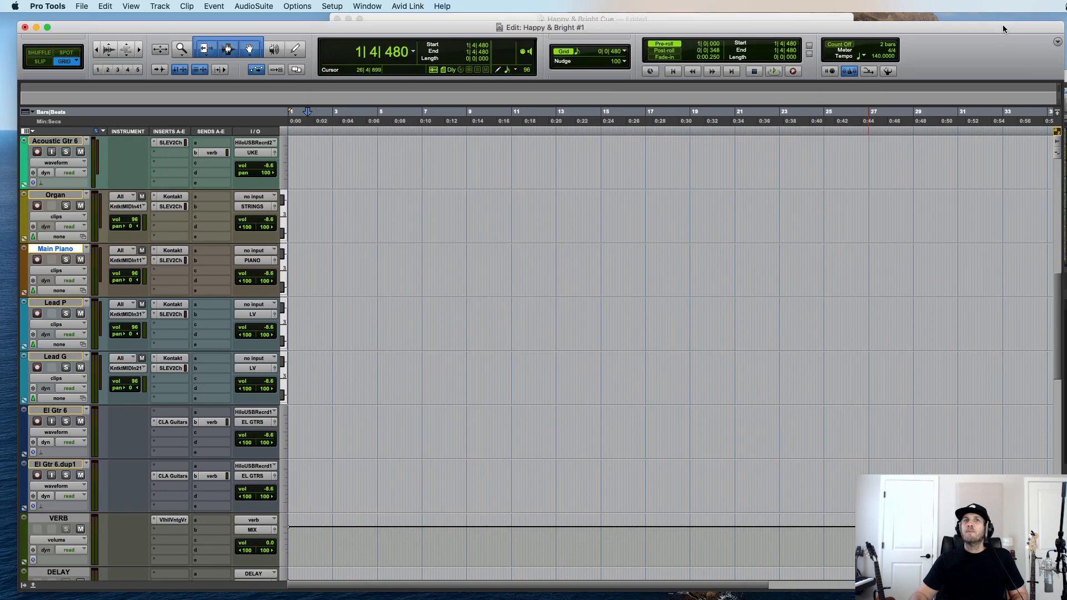
click(813, 15)
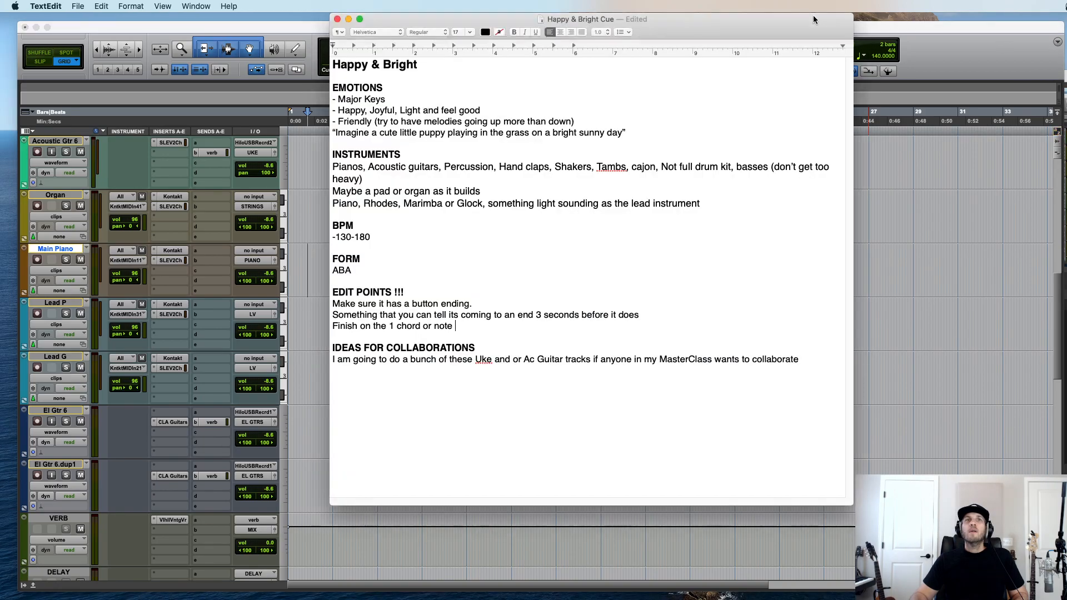
click(349, 19)
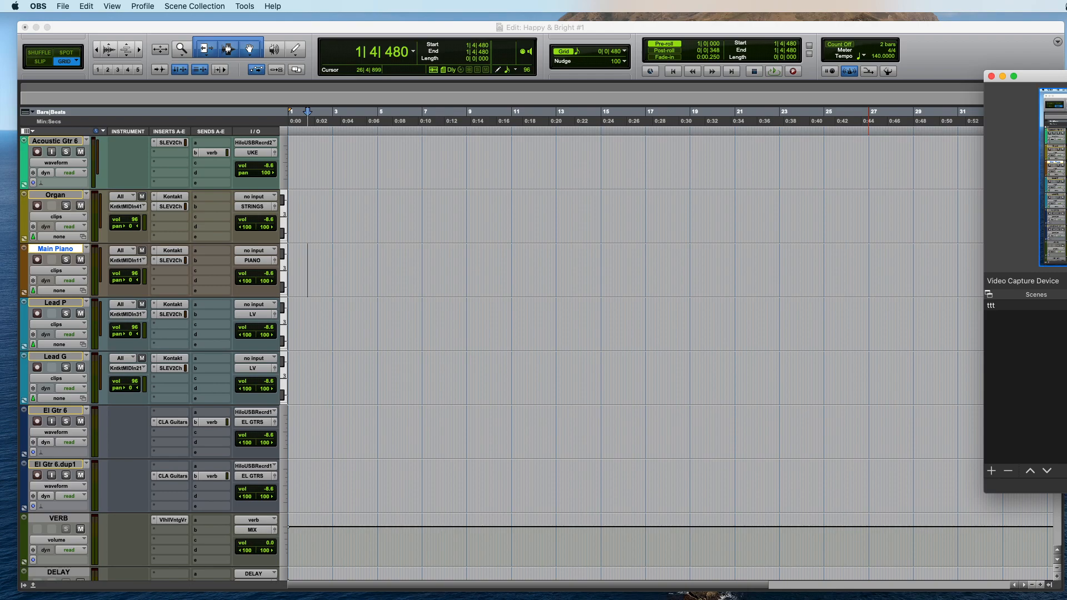
click(949, 30)
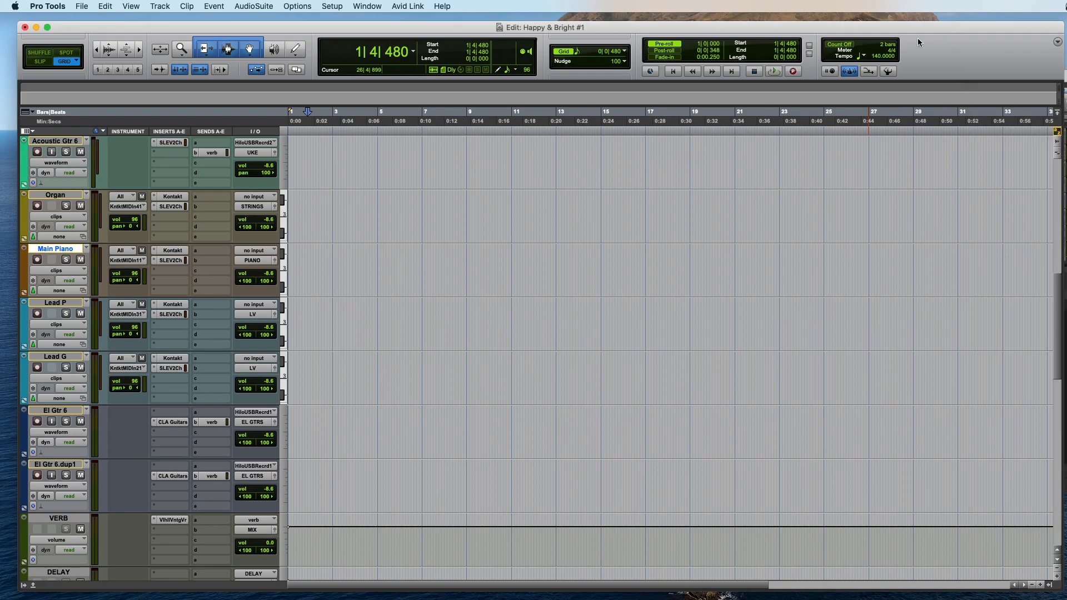
Step: Open the EZdrummer instrument on the Inst 1 track near the beginning of the track list
key(Return)
scroll(340, 350, up, 2)
click(308, 258)
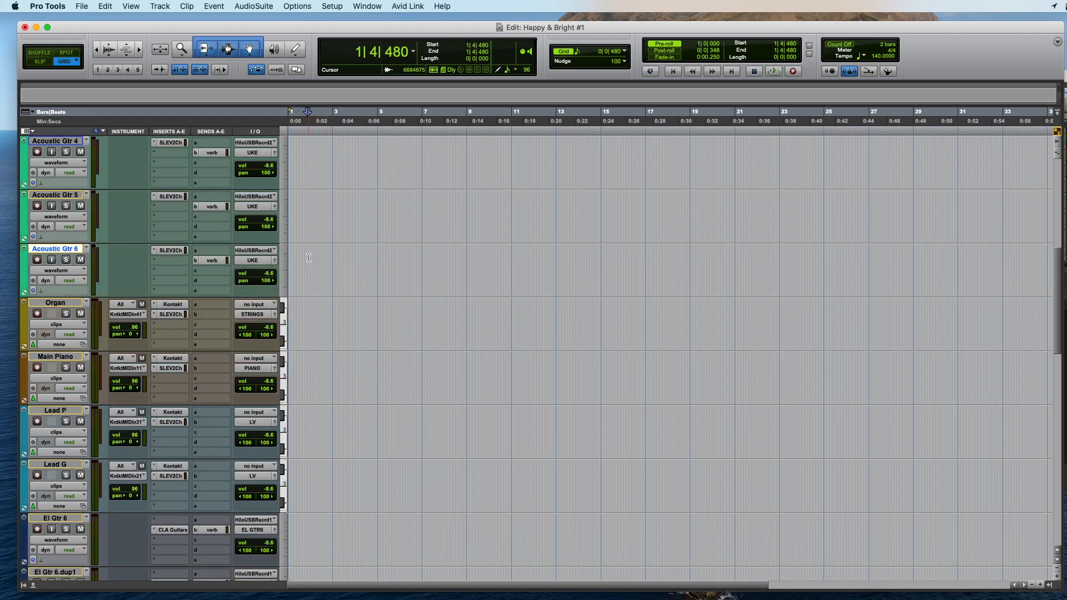
scroll(169, 221, up, 7)
key(super+bracketright)
click(173, 186)
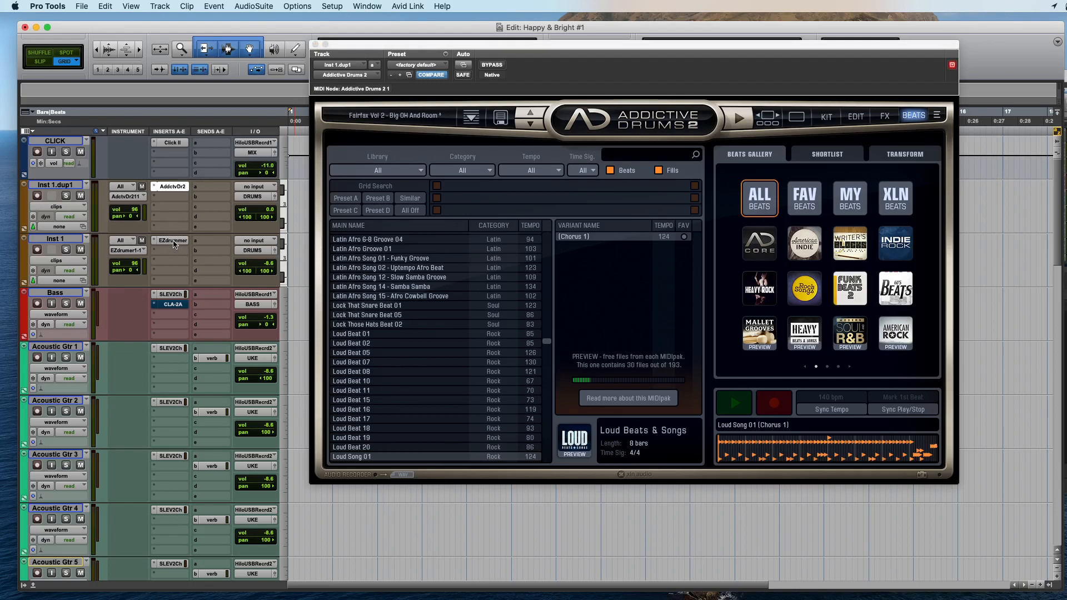
click(172, 240)
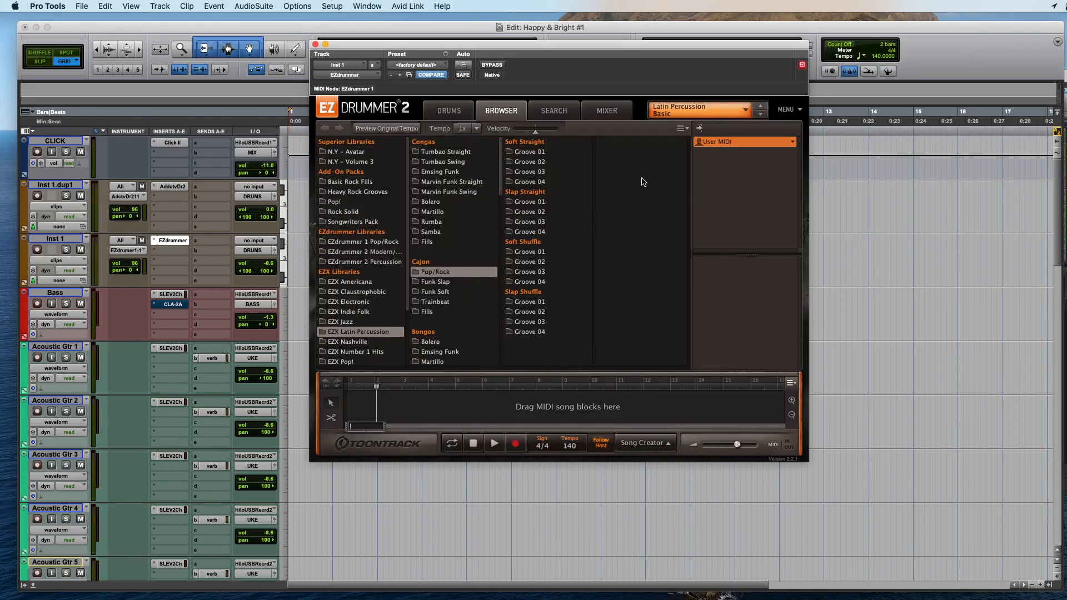
Step: Audition Latin Percussion Cajon Pop/Rock grooves: Soft Shuffle Groove 02 Variation 02 and Slap Straight Groove 02 Variations 03, 04 and 01
click(536, 262)
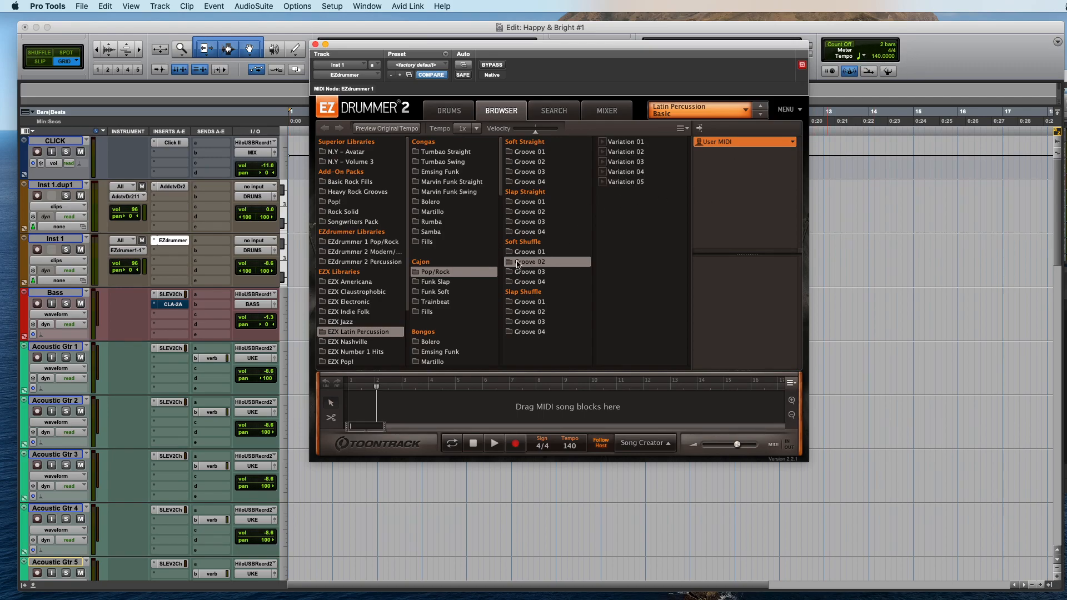
click(603, 154)
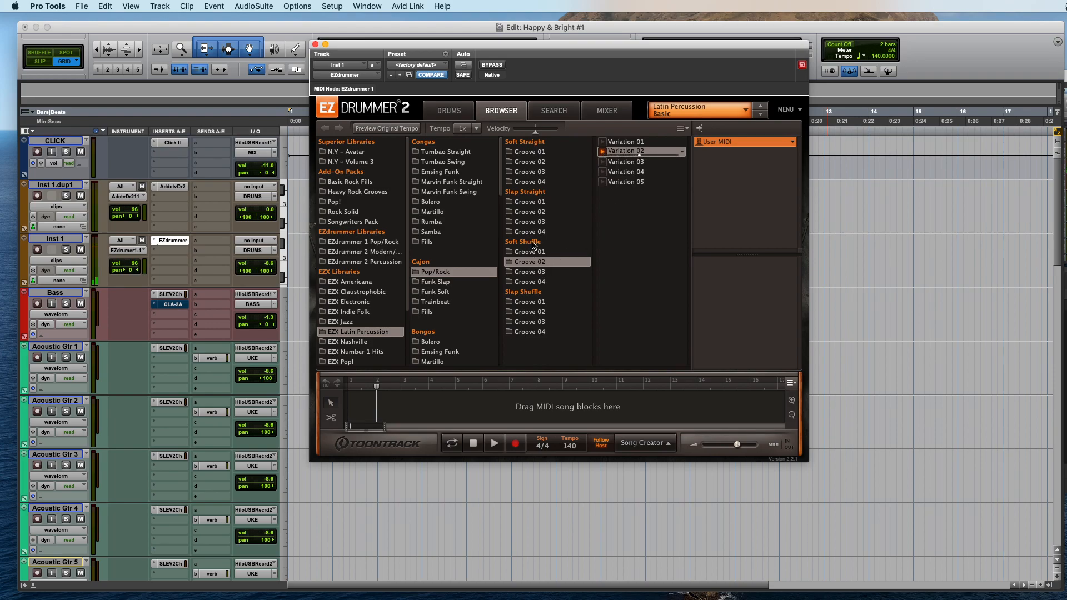
click(530, 215)
click(633, 163)
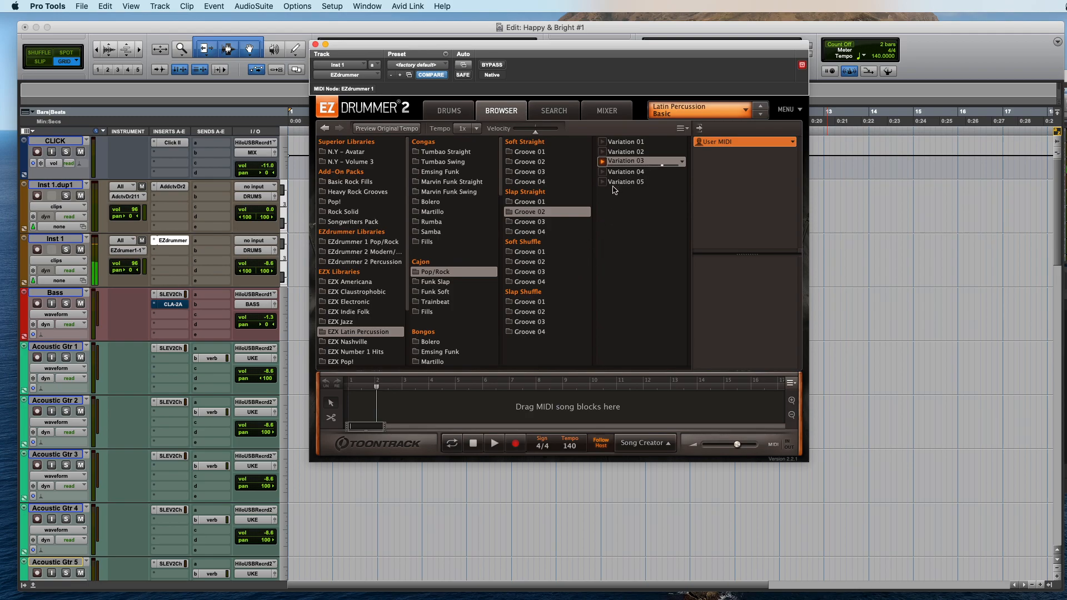
click(622, 172)
click(629, 142)
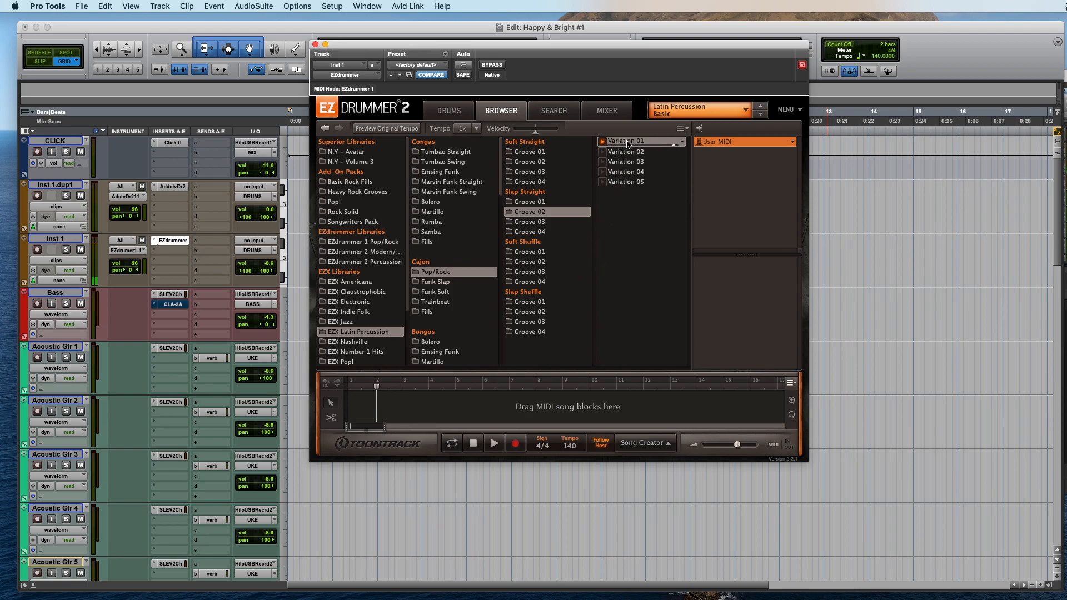
Step: Audition the EZdrummer 2 Percussion Shaker Straight 4/4 patterns 16th Acc All 8th, 8th Acc 1 2 3 4 and 8th Acc 2 4
click(377, 264)
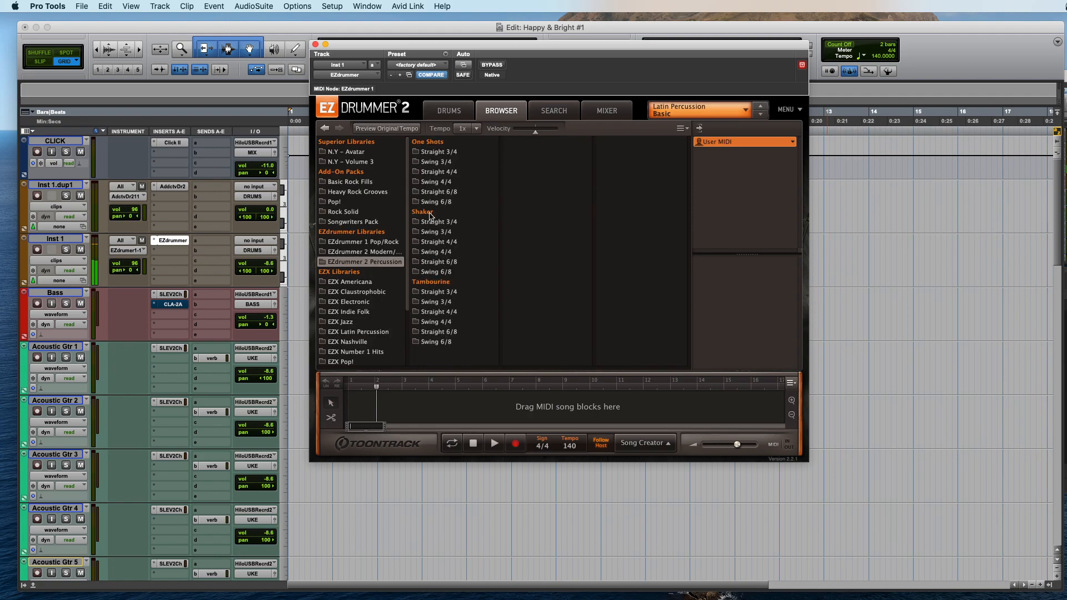
click(442, 243)
click(536, 192)
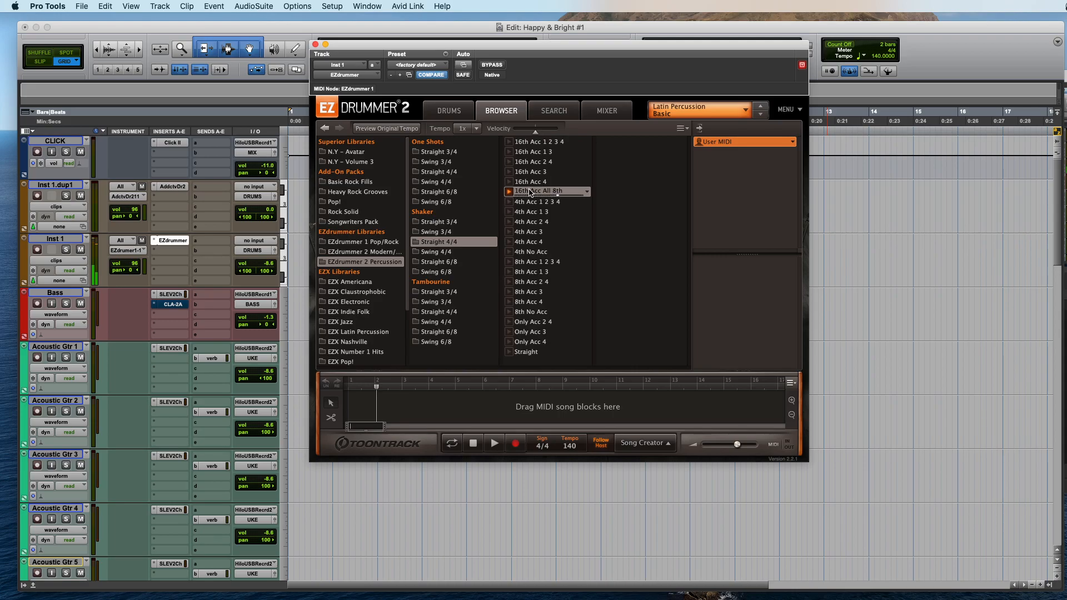
click(534, 265)
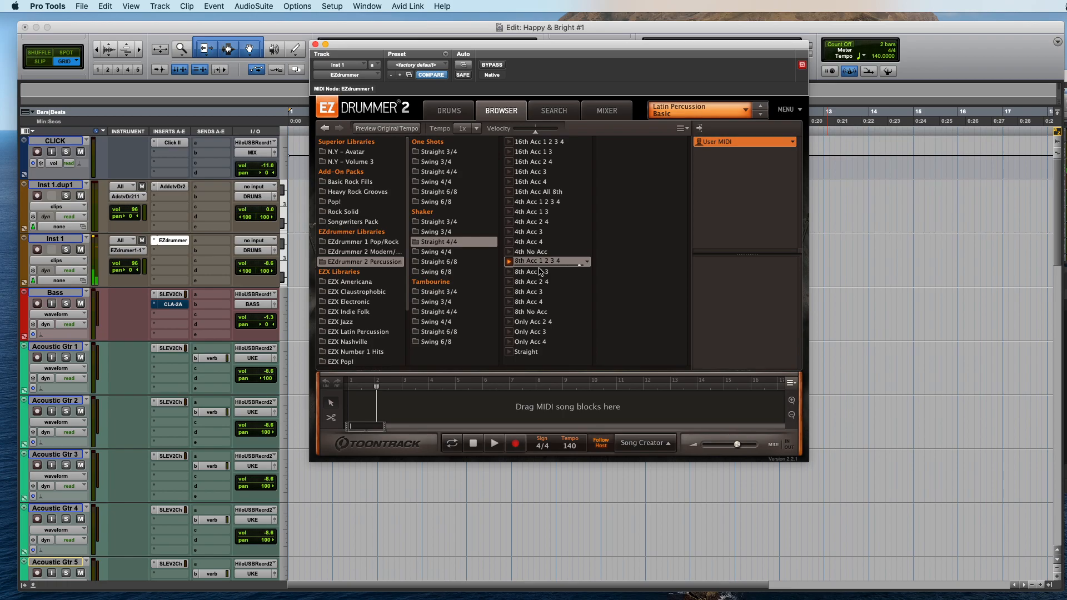
click(536, 282)
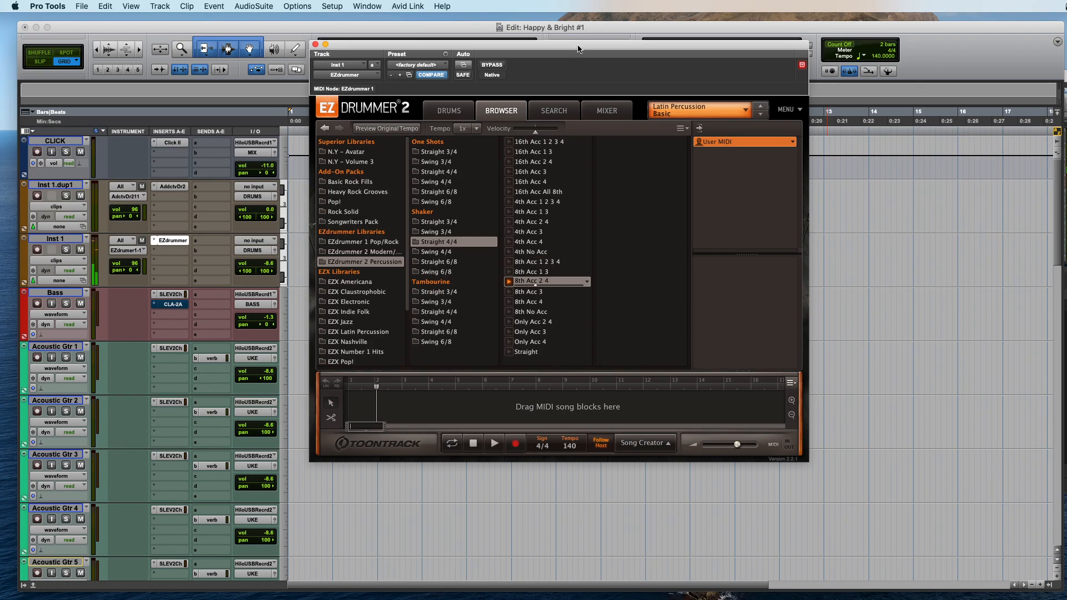
Step: Move the EZdrummer window clear of the timeline and place the 8th Acc 2 4 shaker pattern at bar 1 of the Inst 1 track
drag(578, 49, 759, 44)
drag(725, 278, 307, 278)
click(320, 259)
click(349, 282)
Step: Repeat the shaker clip on the Inst 1 track 40 times
key(alt+r)
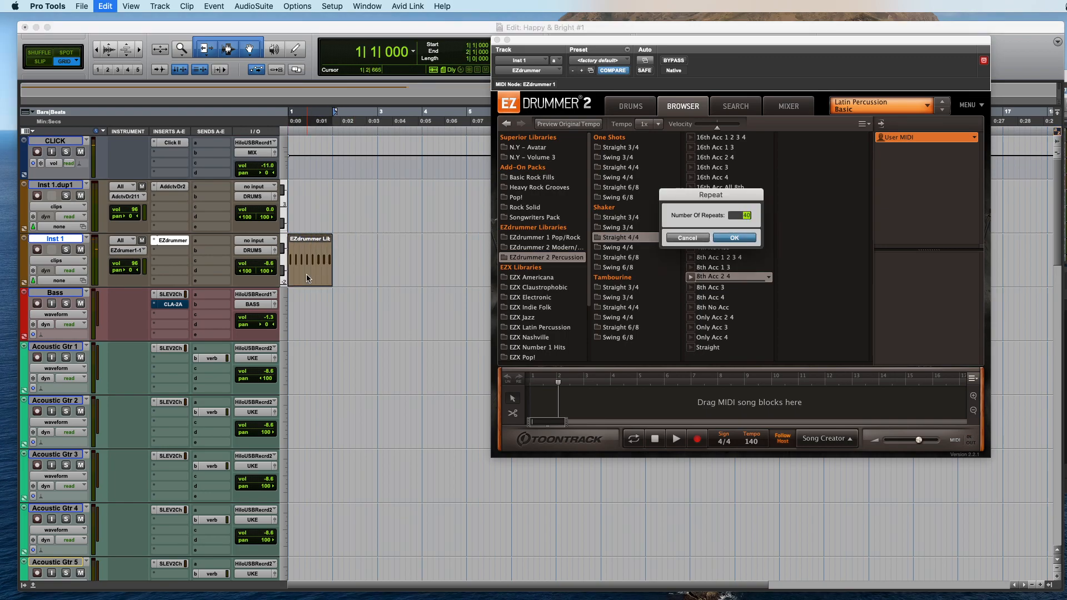
key(Return)
key(super+bracketleft)
key(super+bracketleft)
key(super+bracketleft)
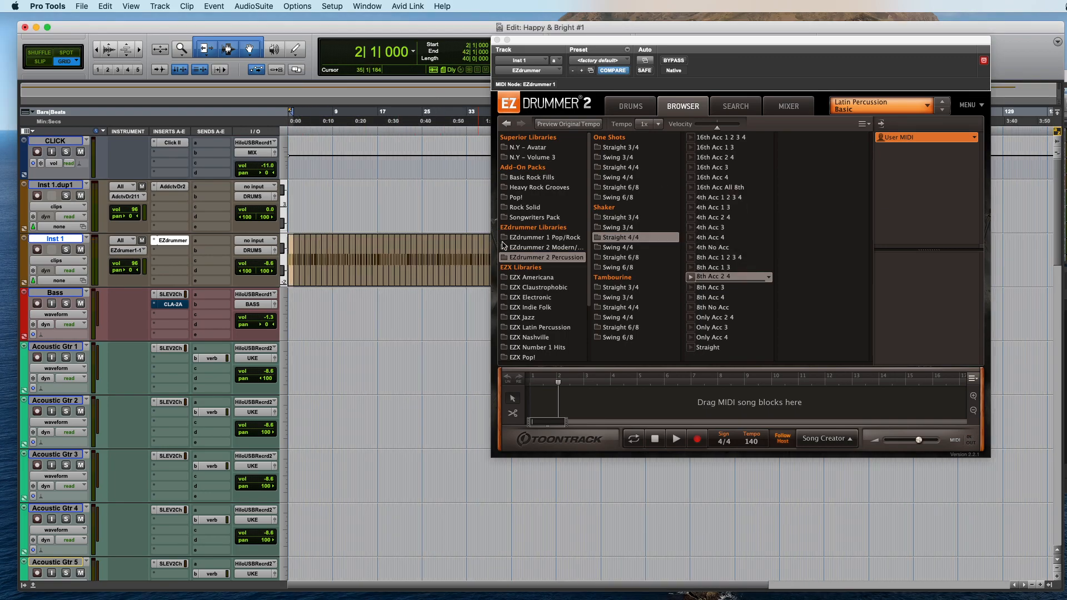
Step: Close the EZdrummer window and set the edit position to 41|2|000 on the Inst 1.dup1 track
click(498, 39)
click(512, 195)
key(super+bracketright)
key(super+bracketright)
key(super+bracketright)
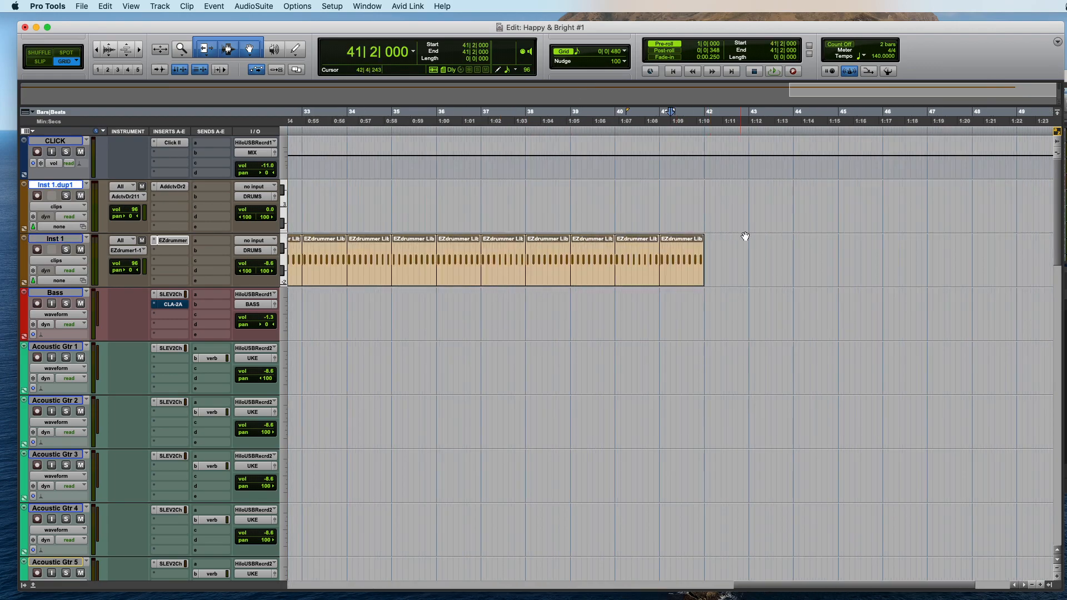
Step: Duplicate the last shaker clip on the Inst 1 track 14 times to extend the pattern through bar 55
click(636, 276)
click(676, 276)
key(super+d)
key(super+d)
key(super+d)
key(super+d)
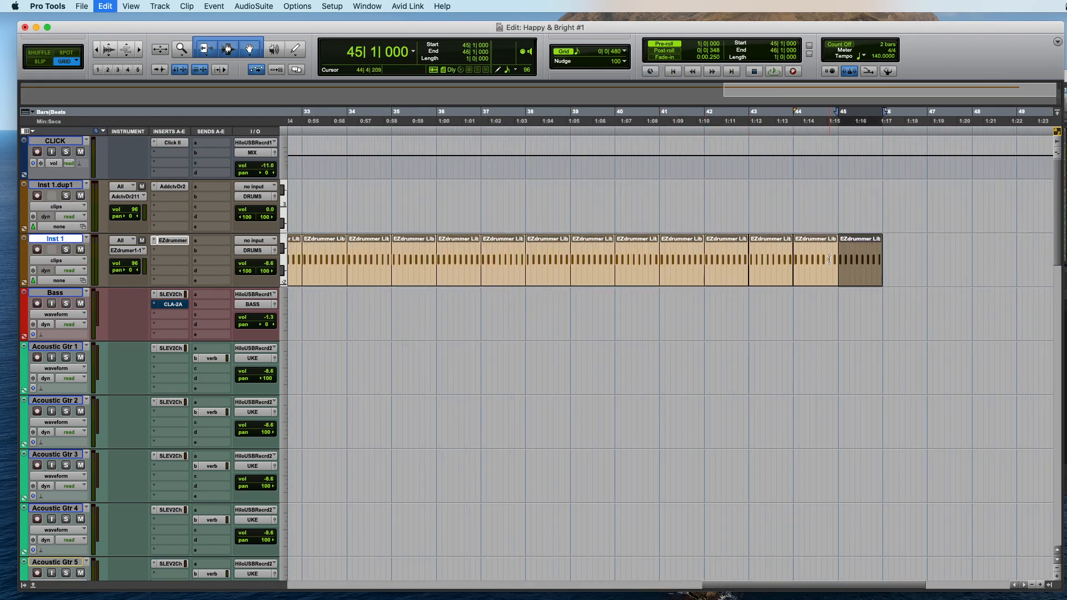
scroll(890, 189, right, 5)
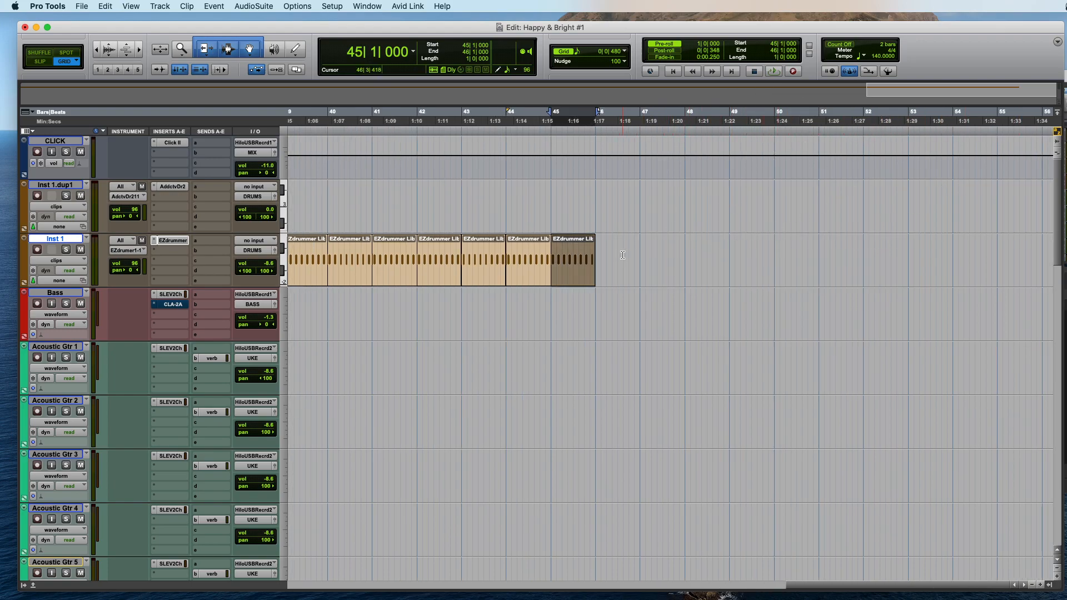
key(super+d)
key(super+d)
key(super+d)
key(super+d)
key(super+d)
key(super+d)
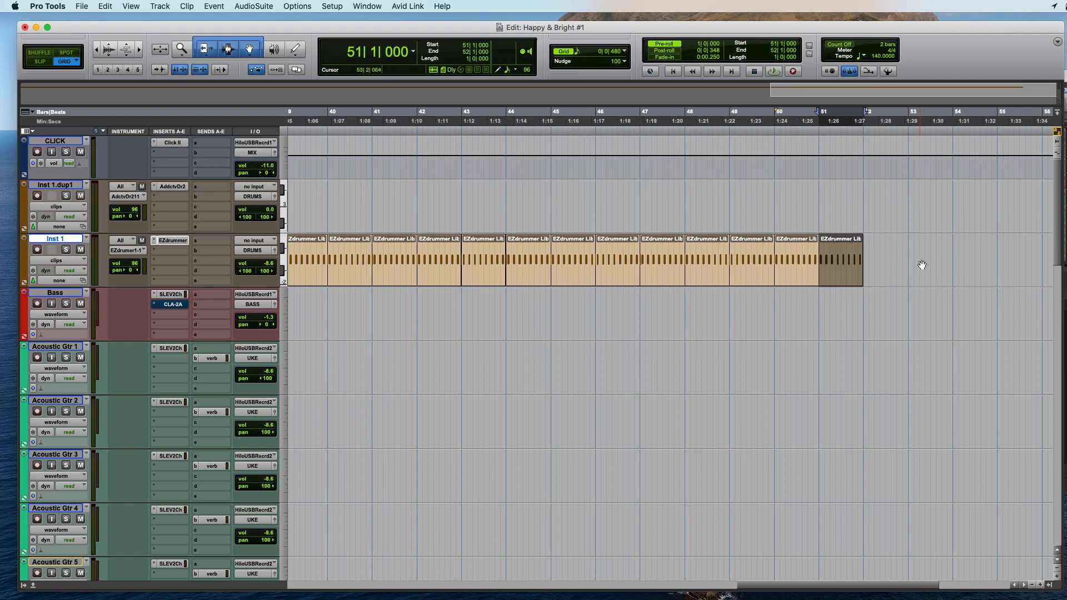
key(super+d)
key(super+d)
key(super+d)
key(super+d)
key(super+[)
key(super+[)
key(super+[)
key(Return)
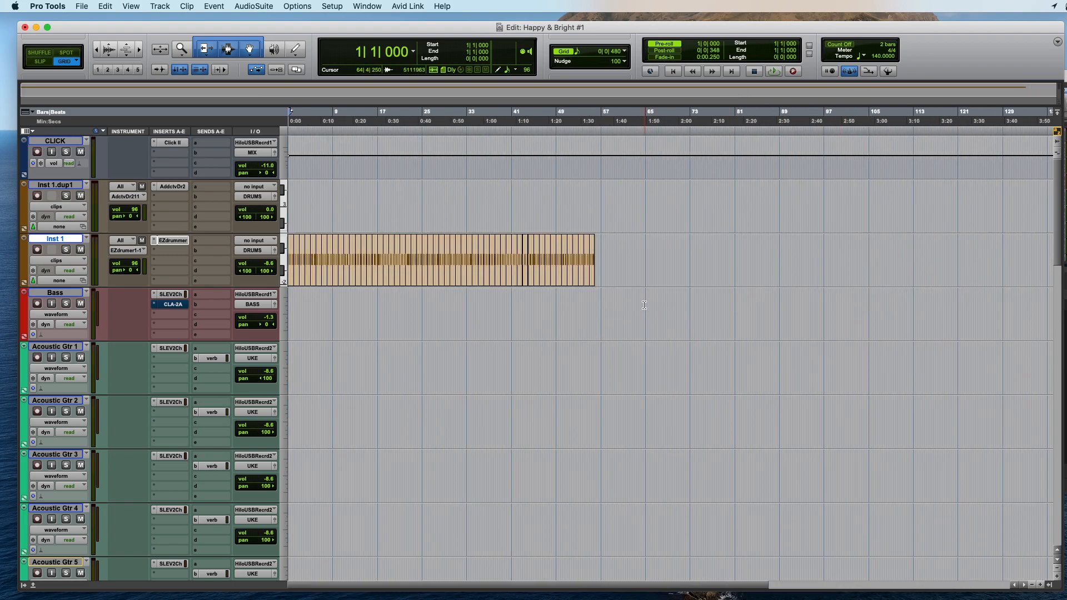
key(super+])
key(super+])
key(super+[)
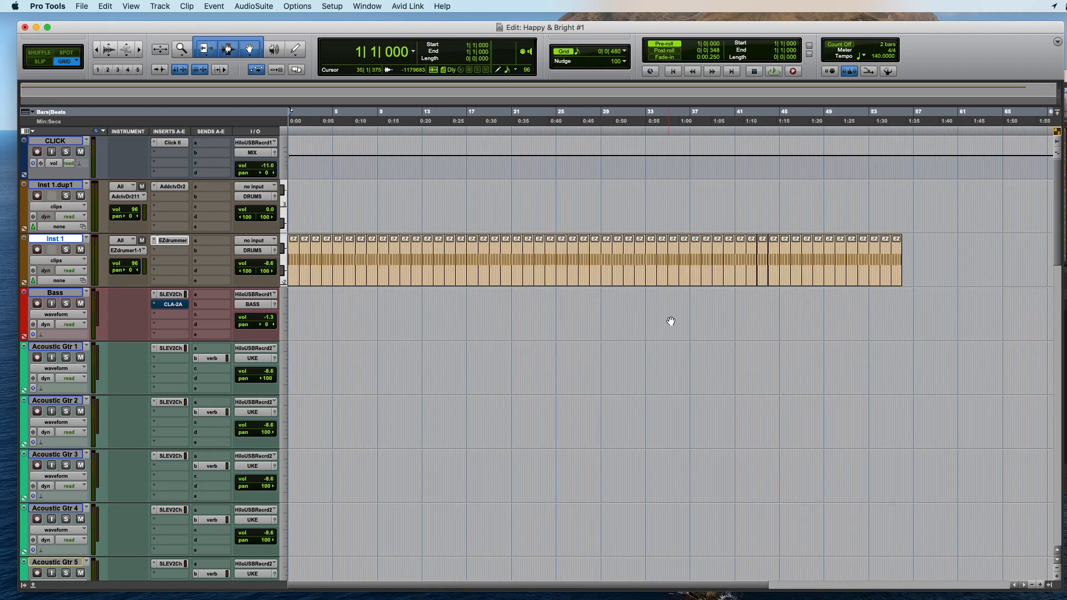
Step: Play back the shaker part on Inst 1 from within bar 1, and again from 1|1|000
click(298, 311)
scroll(333, 326, down, 1)
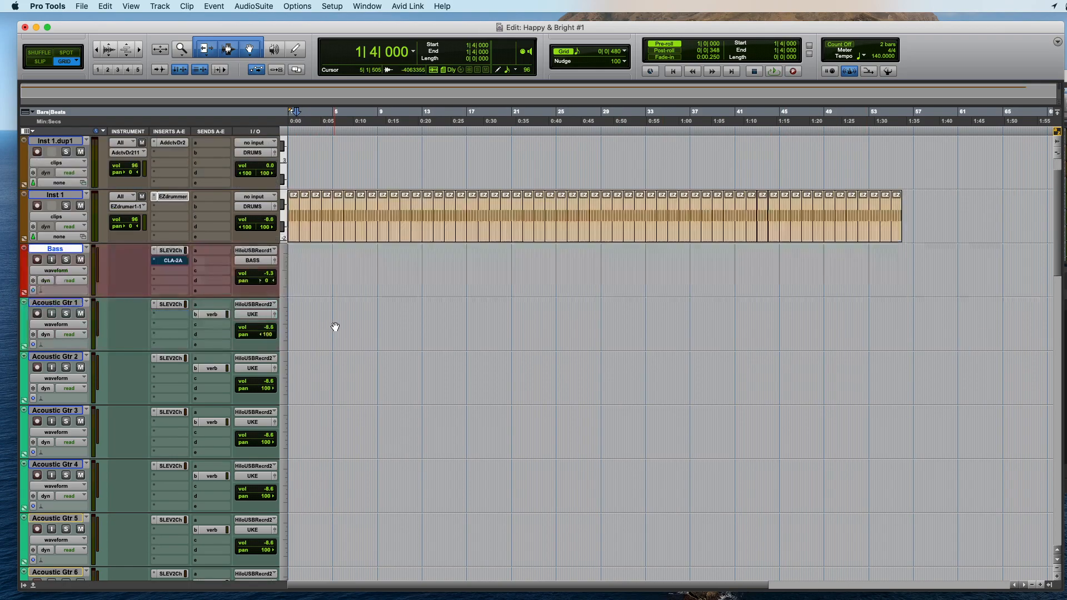
key(space)
key(super+])
key(super+])
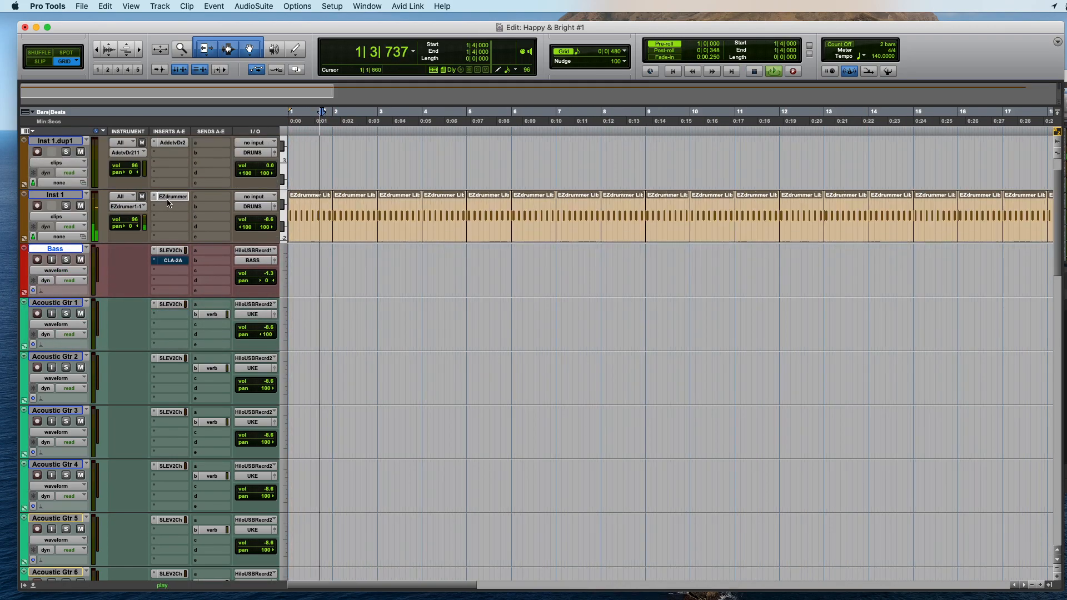
key(space)
key(Return)
key(super+[)
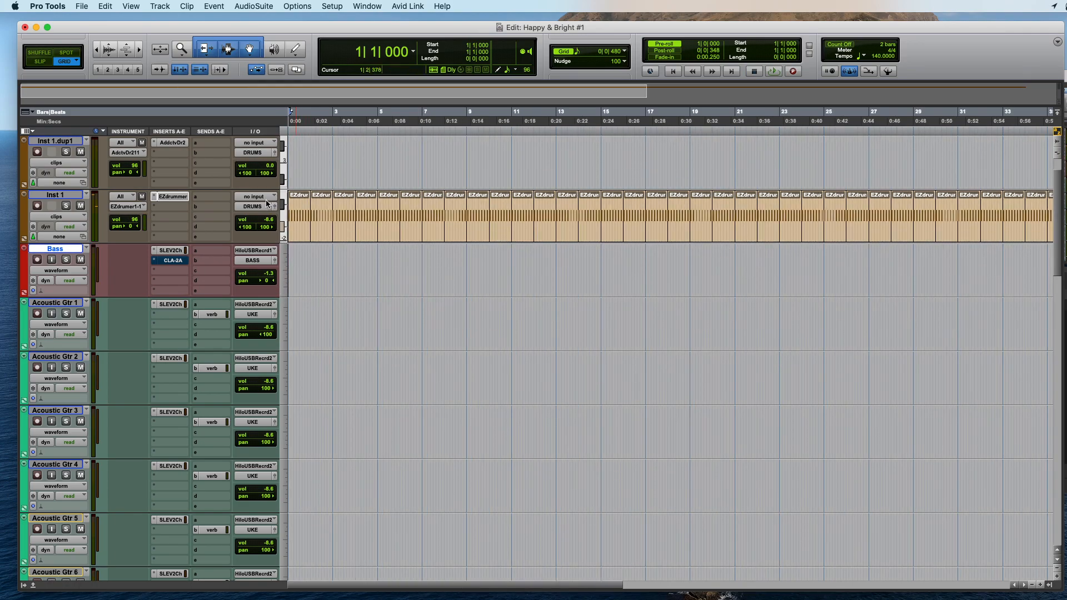
key(space)
key(super+])
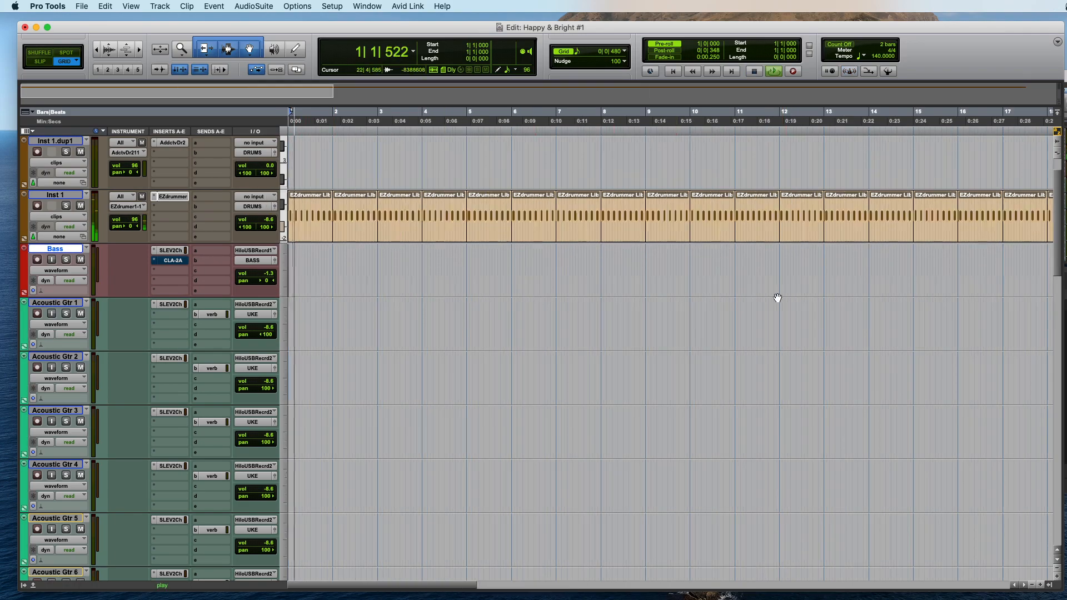
key(super+])
key(super+[)
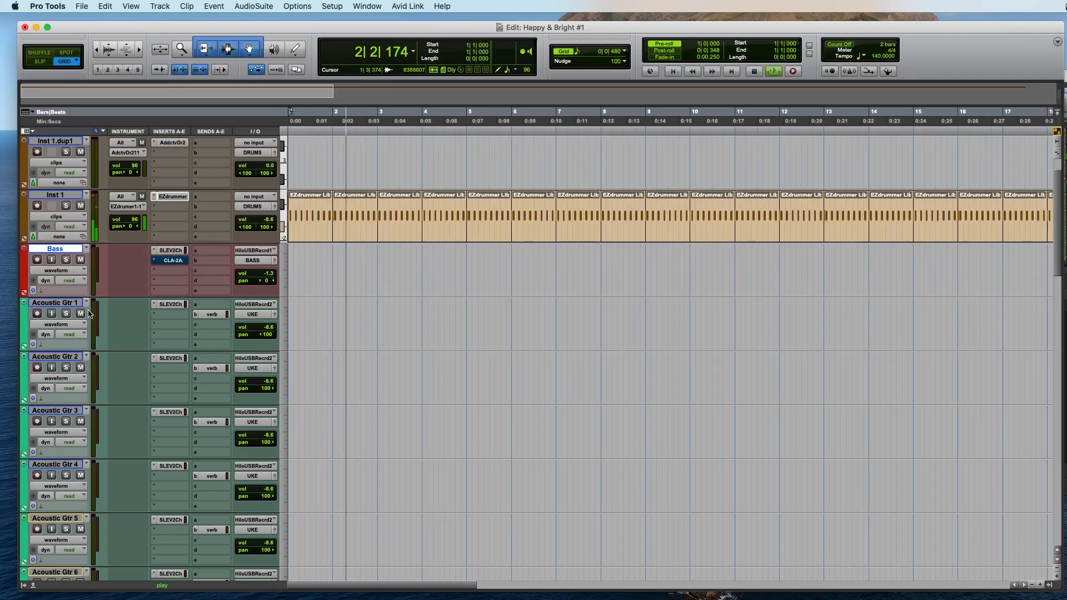
key(space)
Step: Record-enable the Acoustic Gtr 1 track and briefly play the shaker from bar 1 for a run-through
key(semicolon)
click(37, 314)
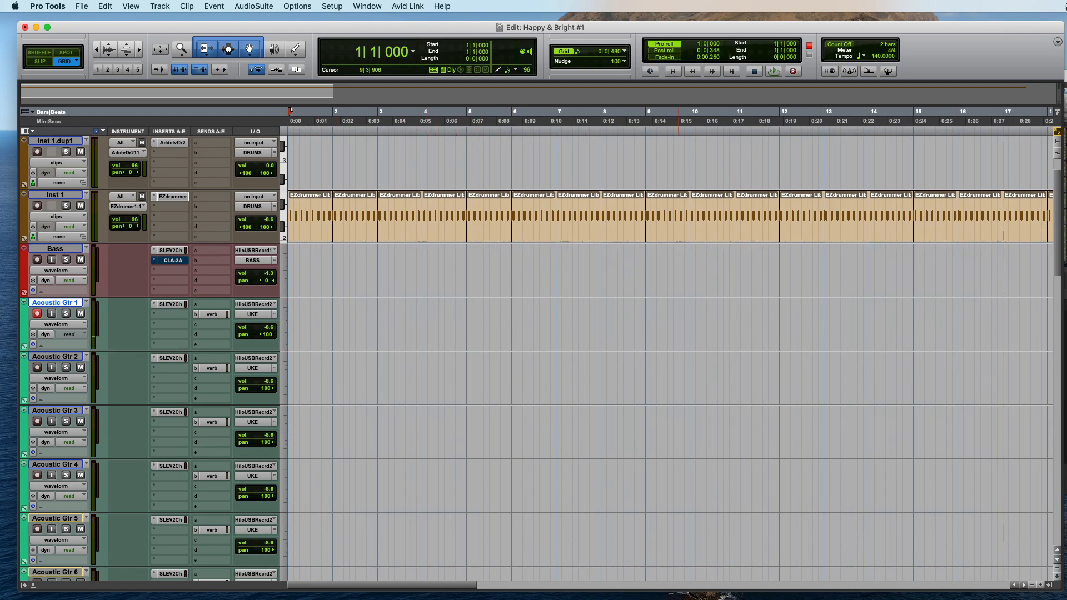
key(super+Tab)
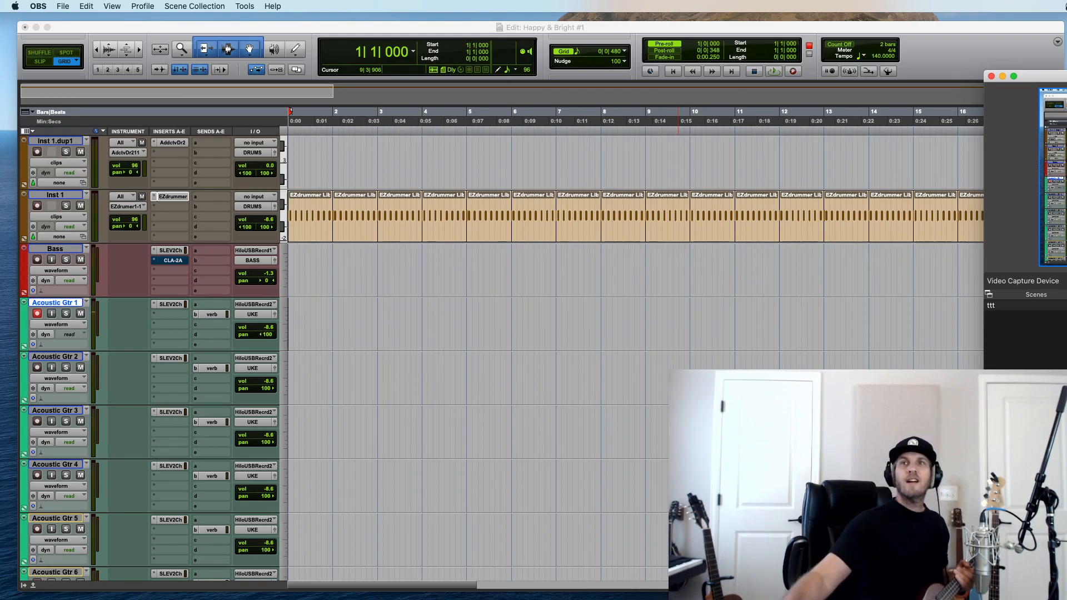
click(811, 25)
key(space)
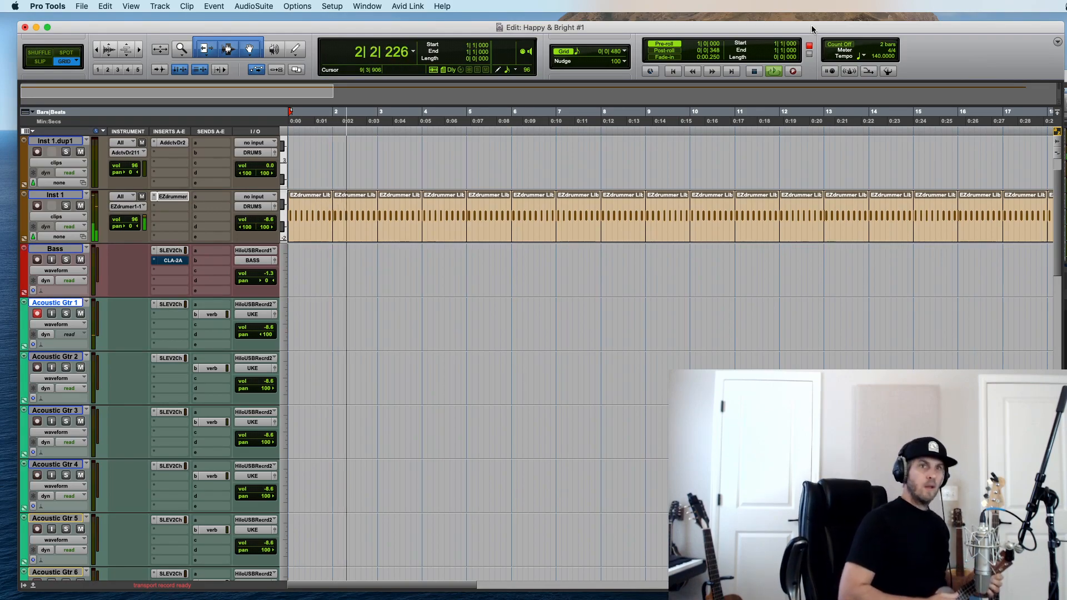
key(space)
Step: Try recording two ukulele takes on the Acoustic Gtr 1 track from bar 1
key(super+space)
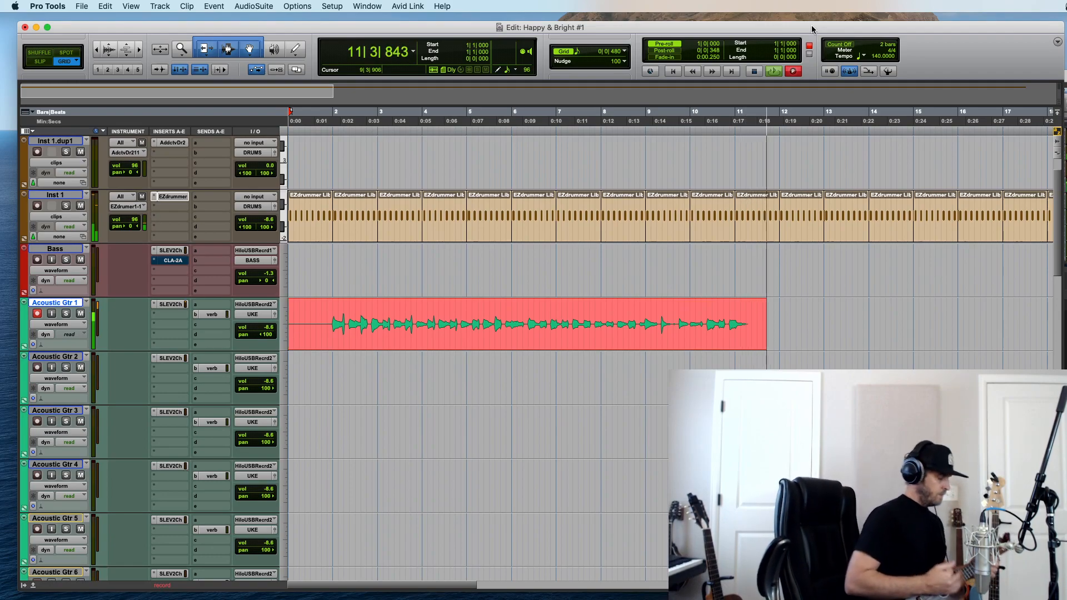
key(space)
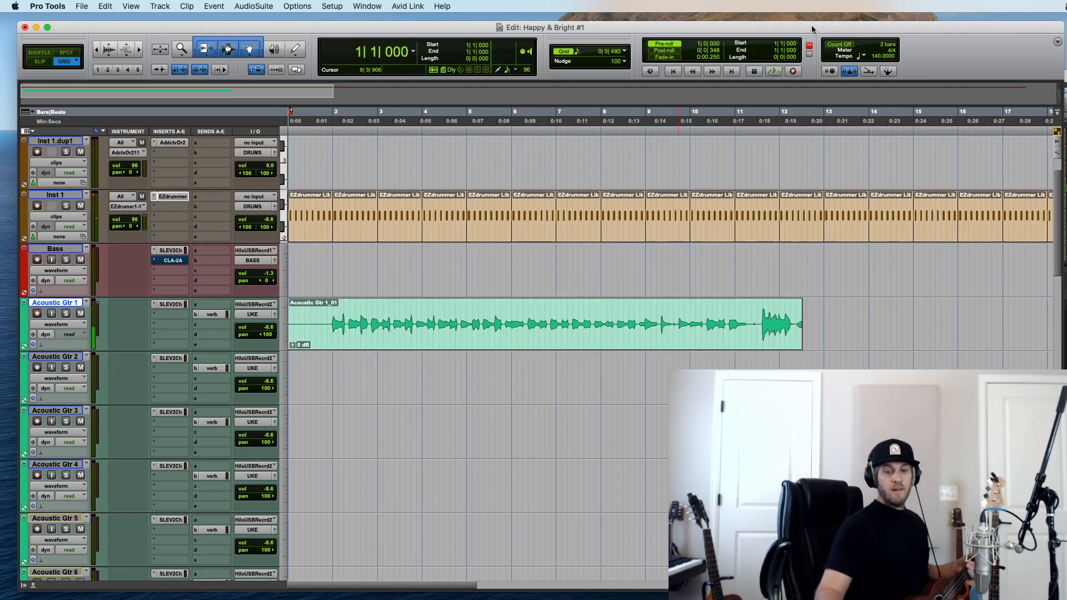
key(super+bracketright)
key(super+space)
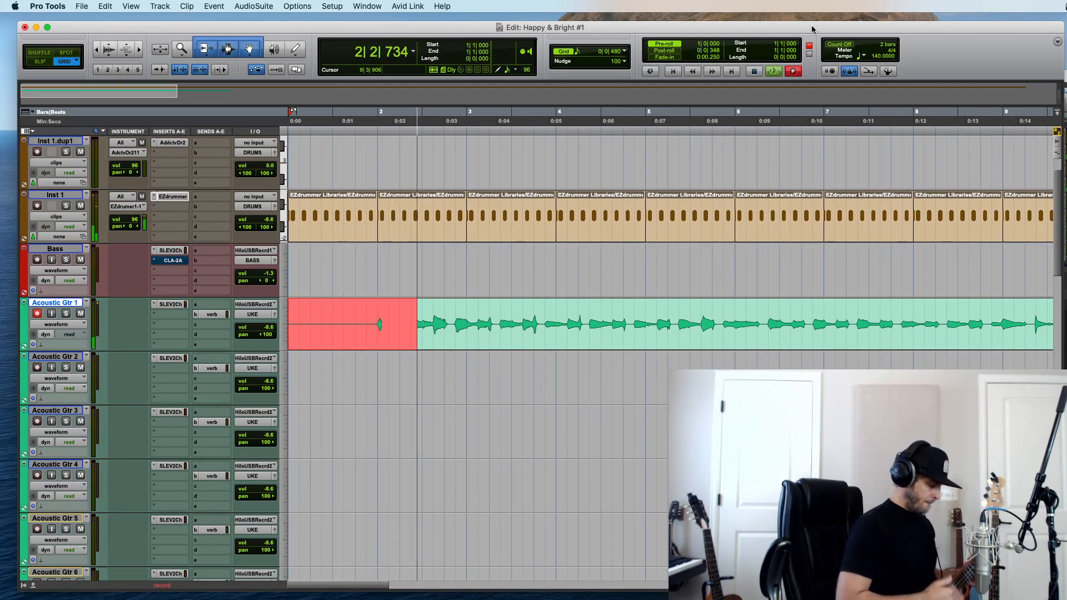
key(space)
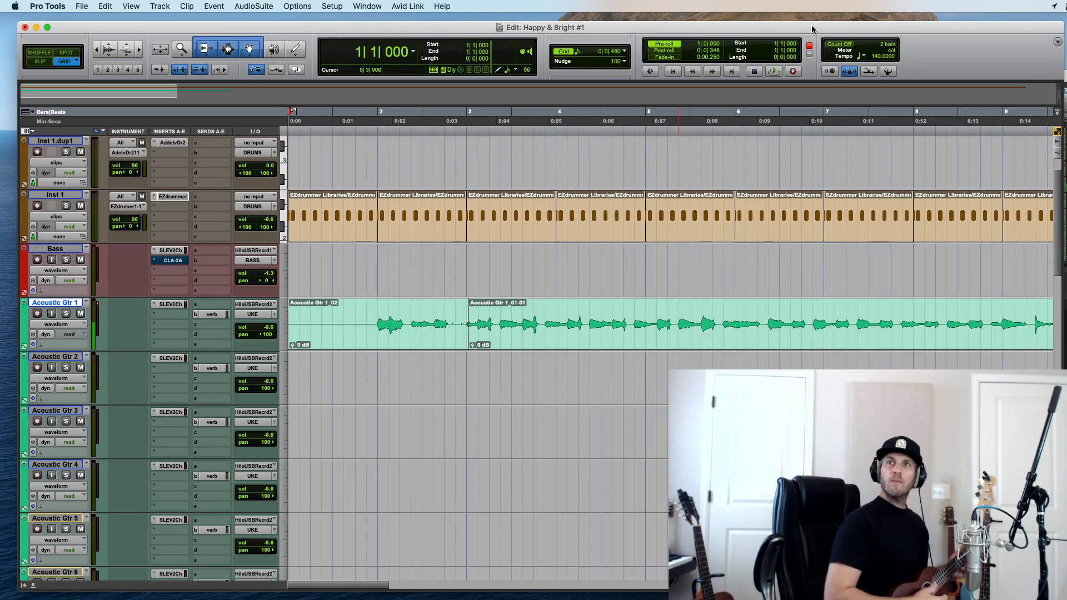
Step: Record a full ukulele take on the Acoustic Gtr 1 track from bar 1 to about bar 61
key(super+space)
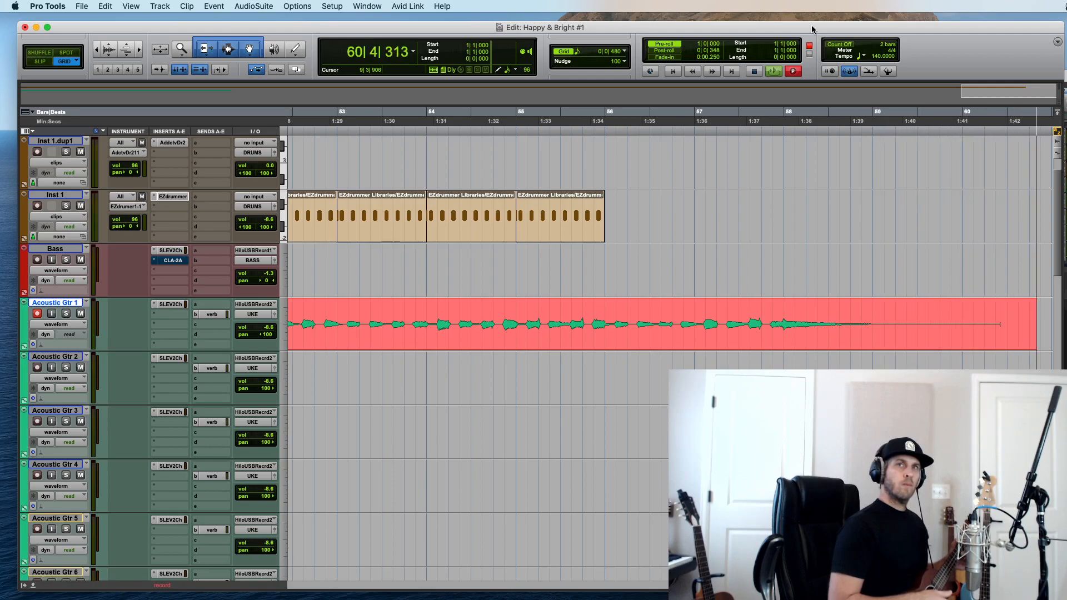
key(space)
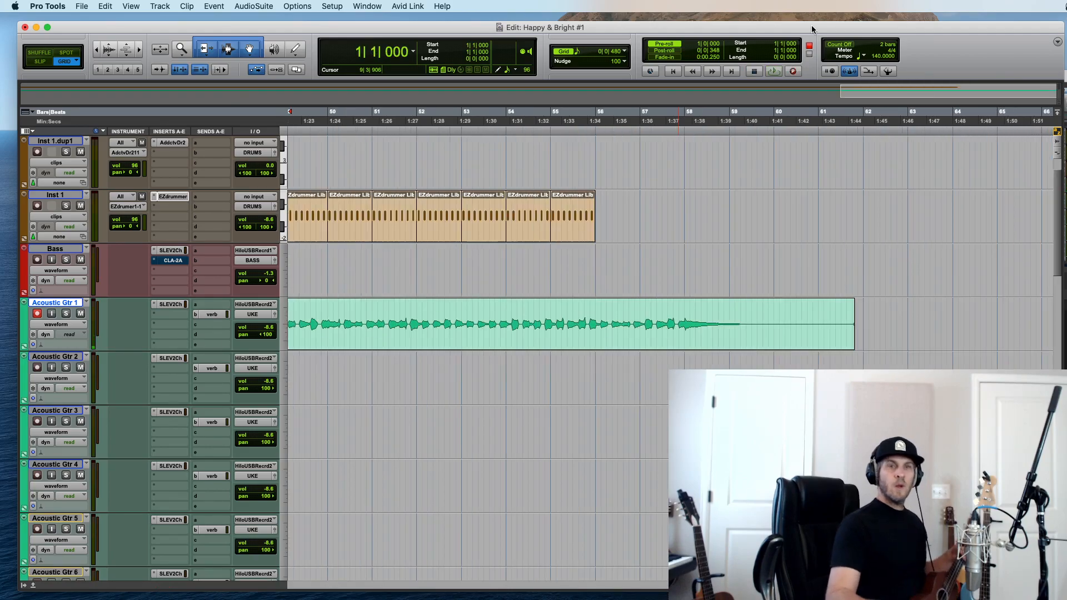
key(r)
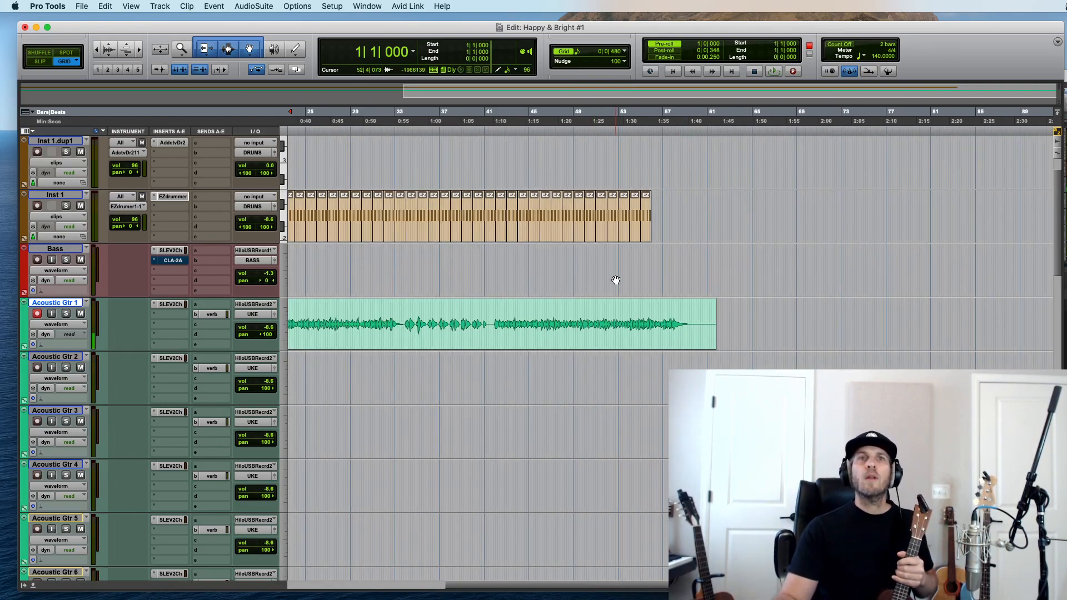
Step: Record-enable the Acoustic Gtr 2 track and lower the Acoustic Gtr 1 volume to -12.6
drag(302, 258, 289, 259)
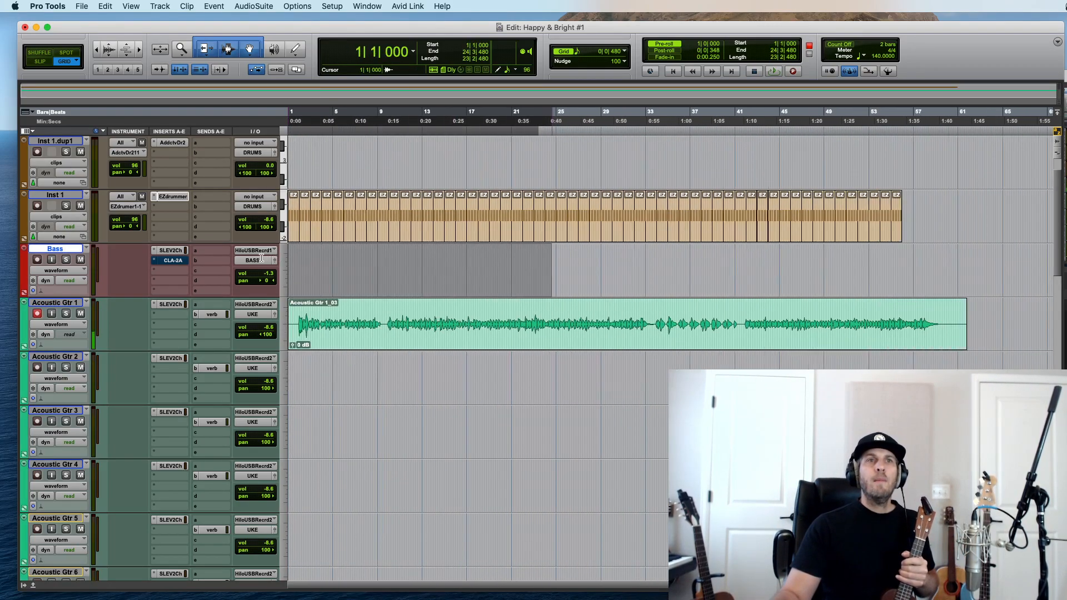
click(364, 263)
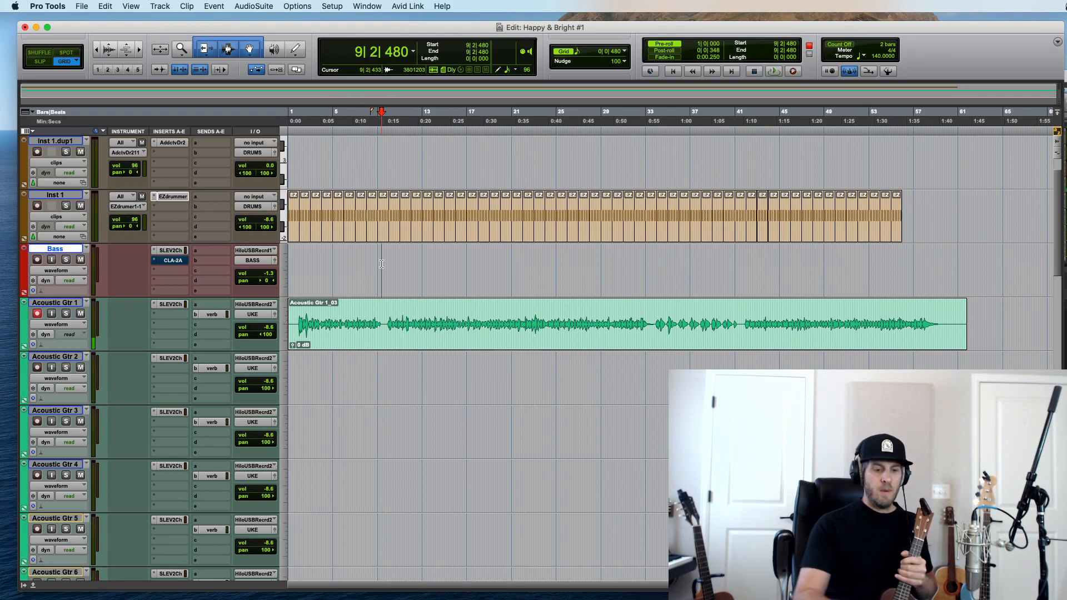
key(t)
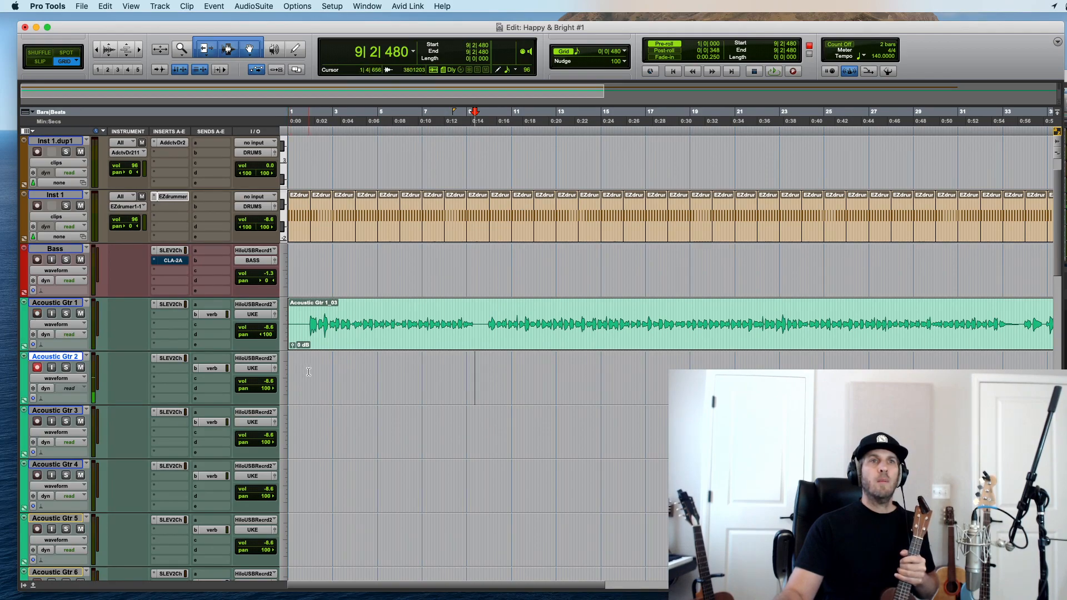
drag(269, 328, 269, 335)
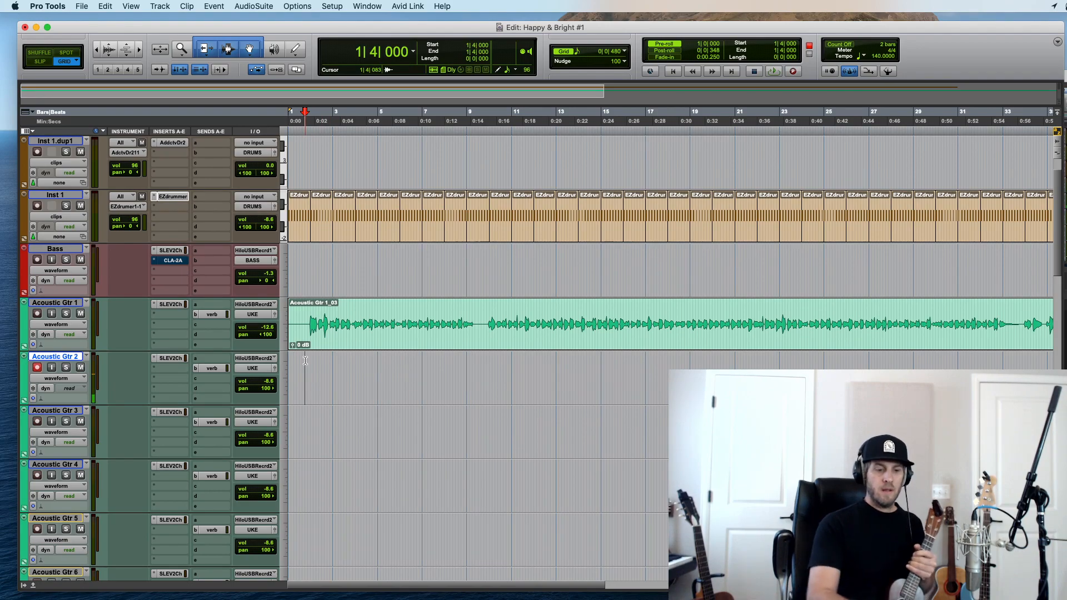
key(super+bracketright)
key(super+bracketright)
key(super+bracketright)
key(super+space)
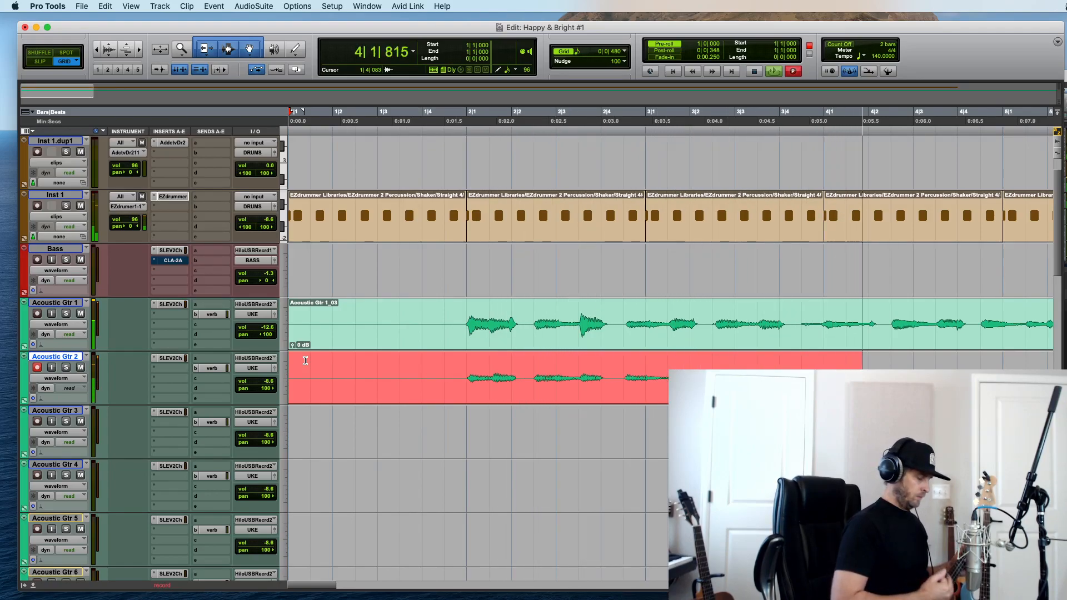
key(super+period)
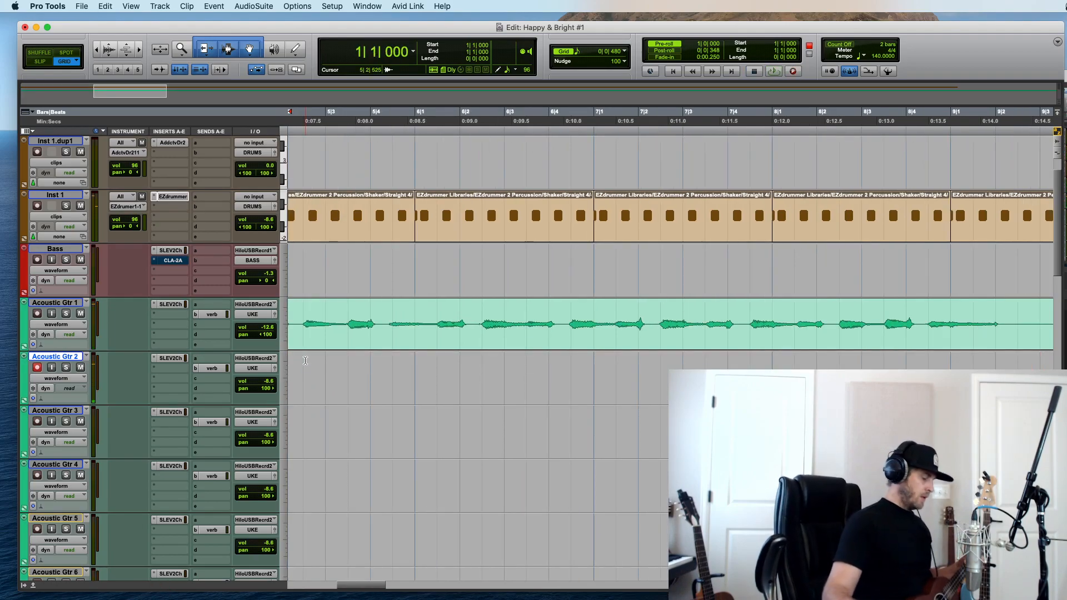
Step: Record a second ukulele part on Acoustic Gtr 2 from bar 1 to about bar 11 and enlarge the waveform display
key(super+space)
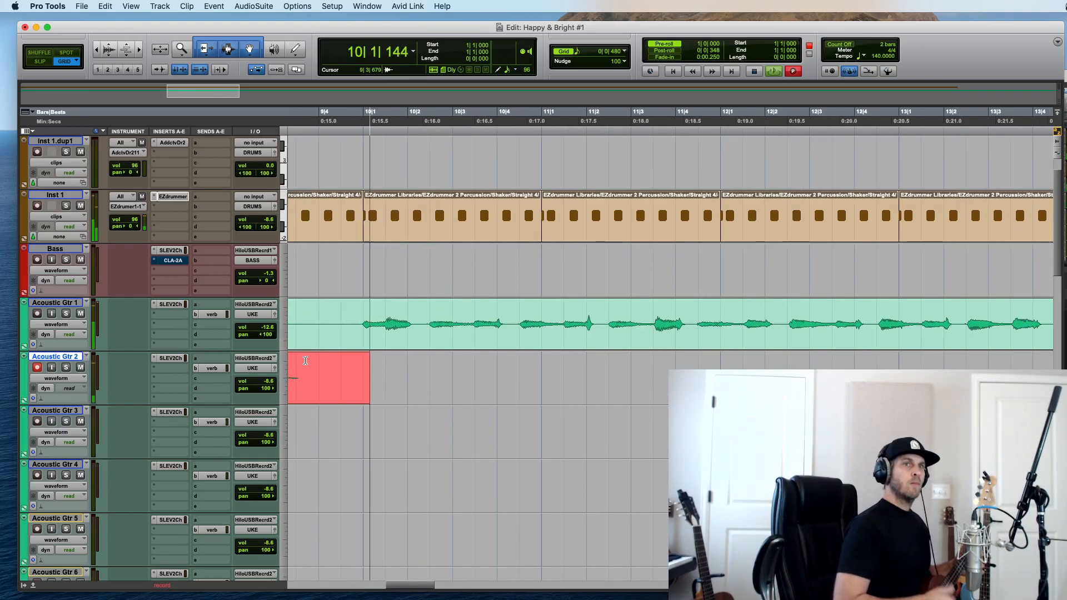
key(space)
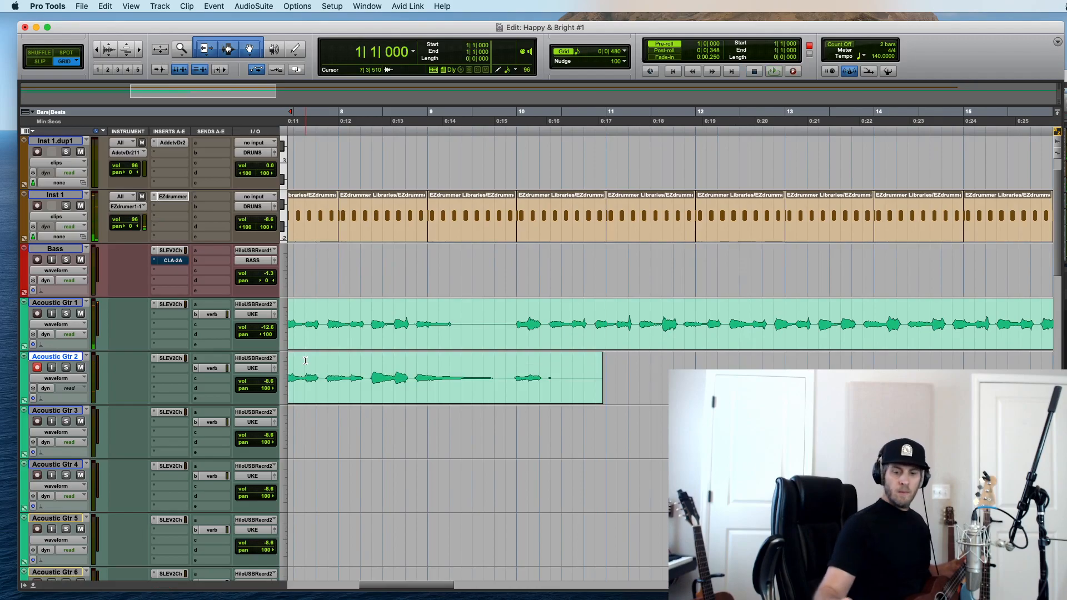
key(super+alt+bracketright)
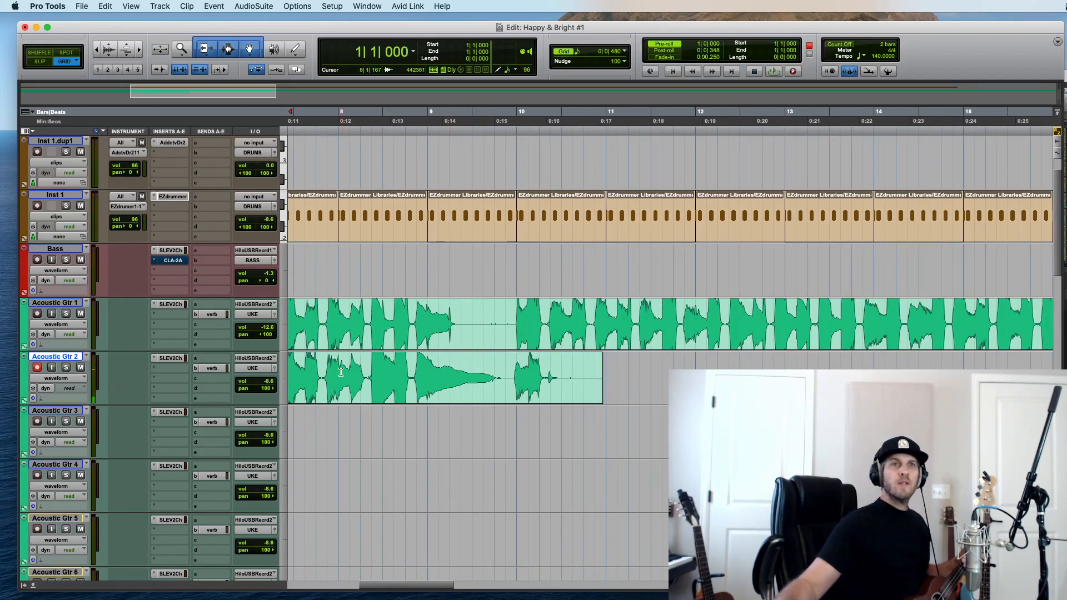
Step: Try a punch-in recording on the Acoustic Gtr 2 track from bar 8
key(super+space)
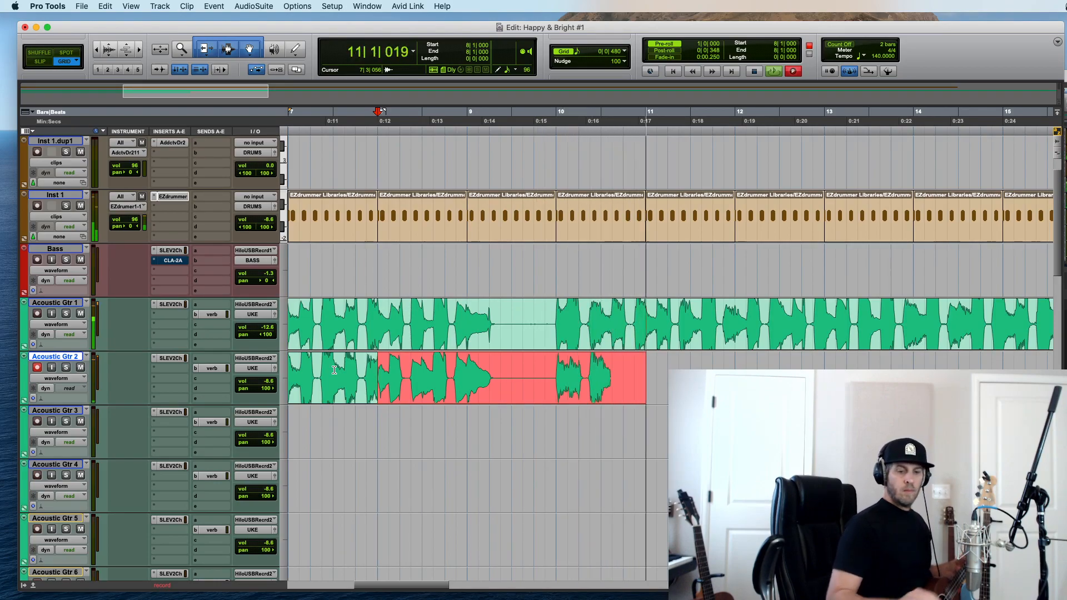
key(space)
Step: Set the Acoustic Gtr 1 volume to 0.0 and try a brief punch-in on Acoustic Gtr 2 at 6|2|480
drag(266, 332, 291, 315)
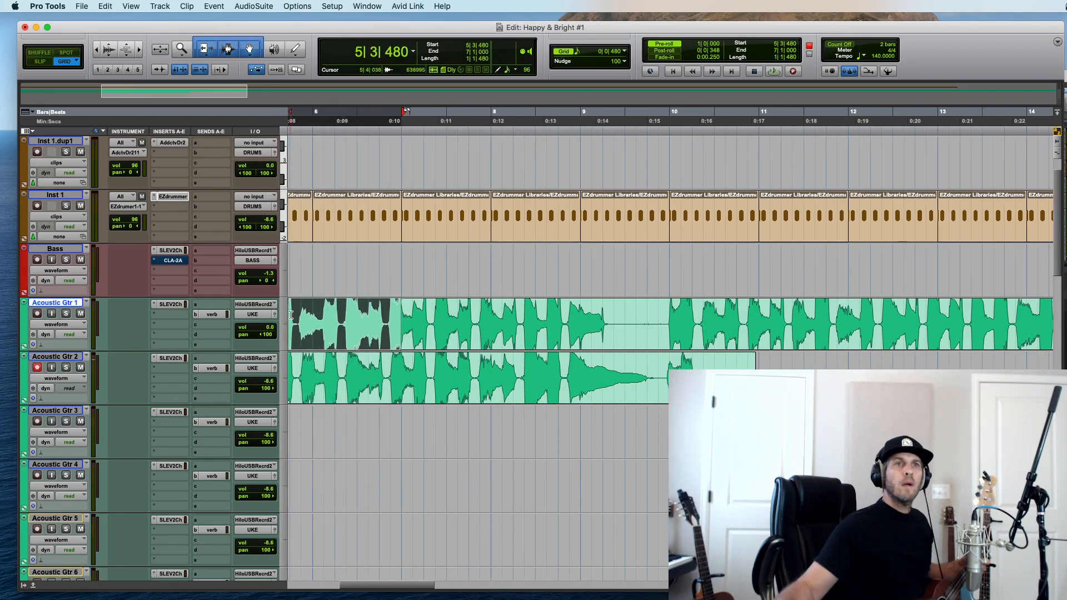
click(347, 362)
key(space)
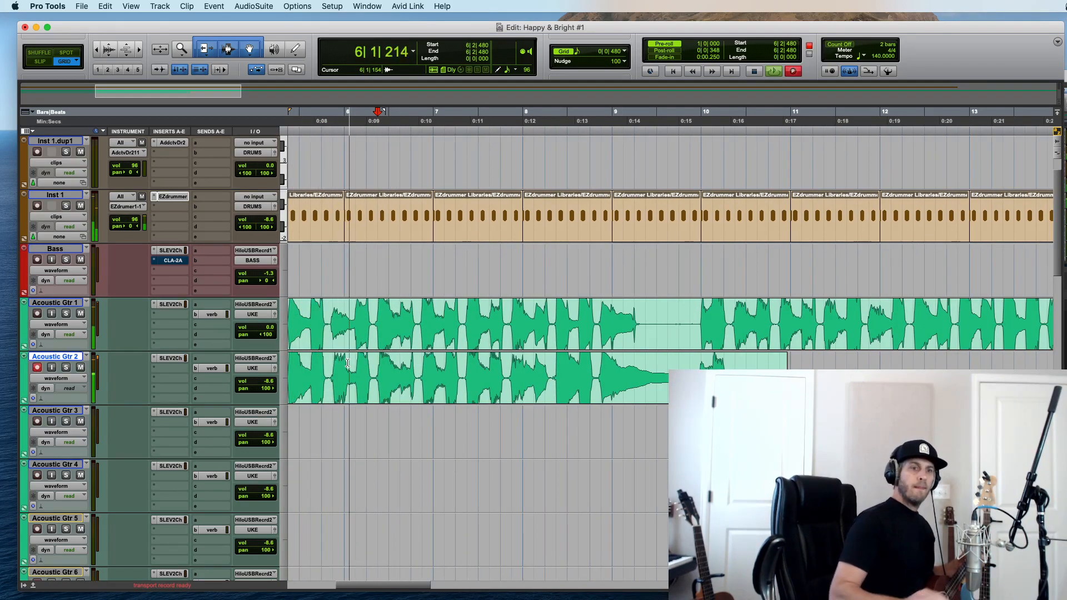
key(space)
key(shift+r)
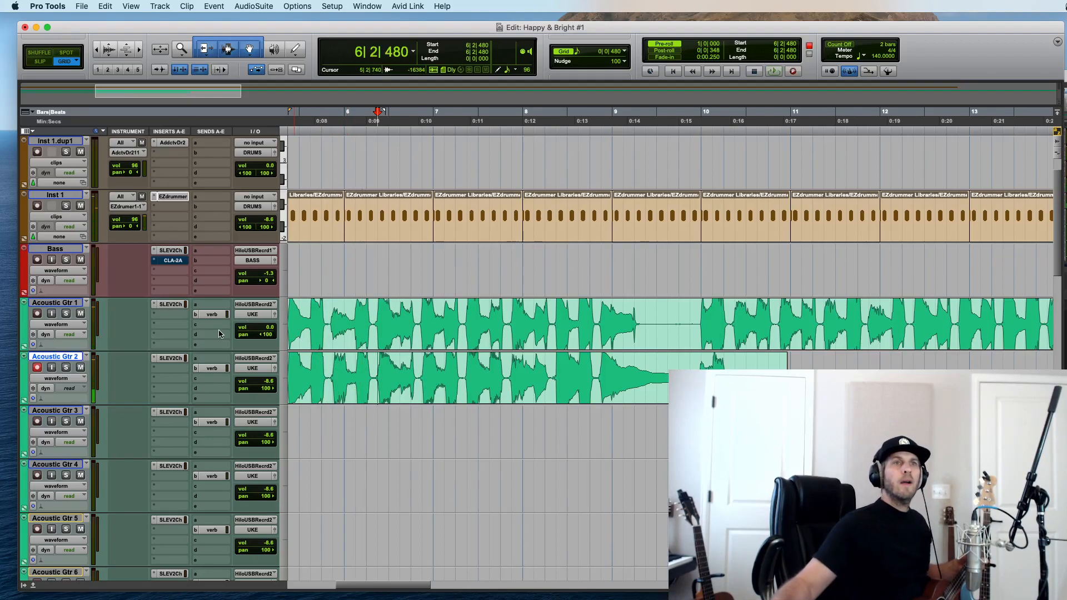
Step: Duplicate the Piano aux track
scroll(220, 333, down, 15)
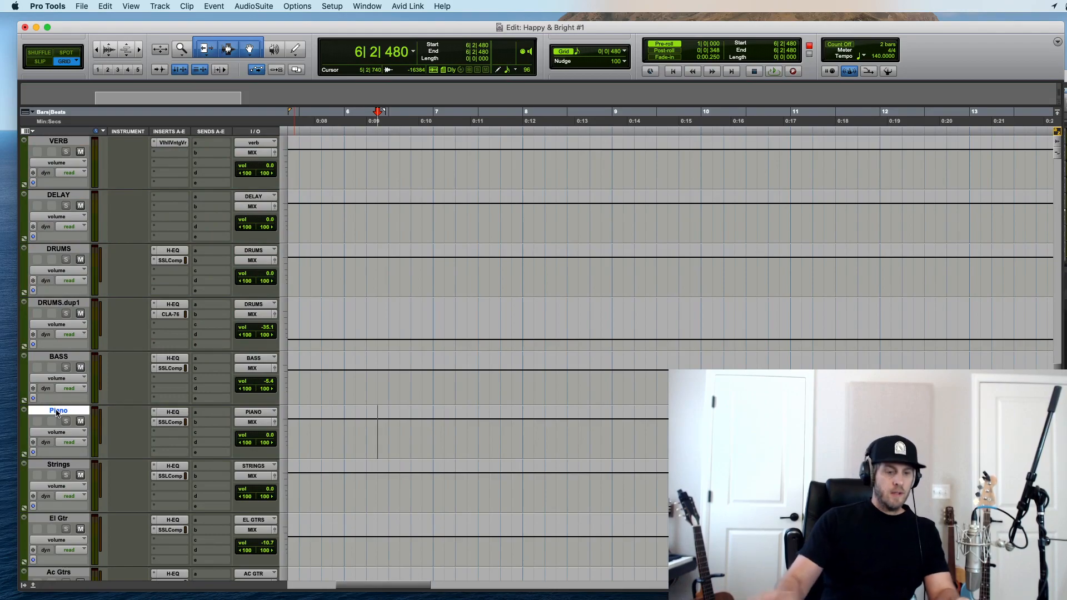
key(alt+shift+d)
key(Return)
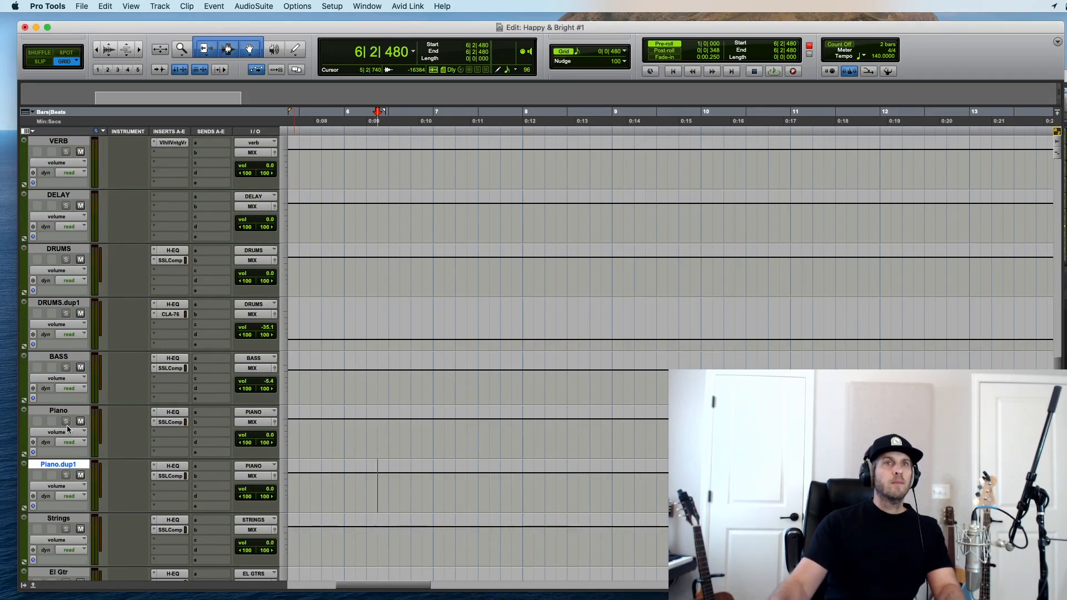
Step: Rename the duplicated Piano aux track as UKE and set its input to the UKE (Stereo) bus
double_click(68, 466)
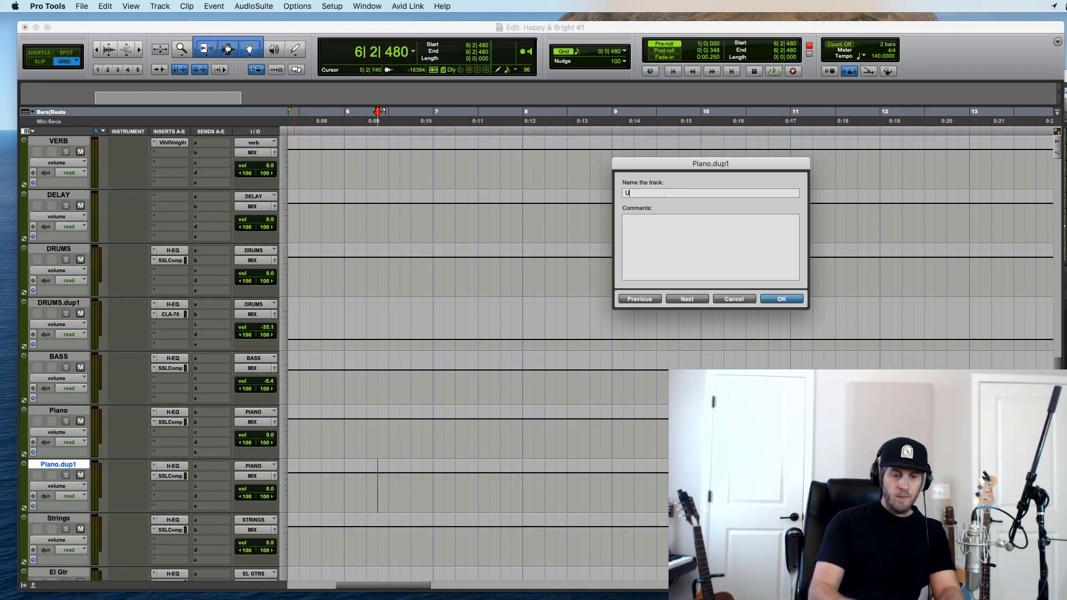
text(UKE)
key(Return)
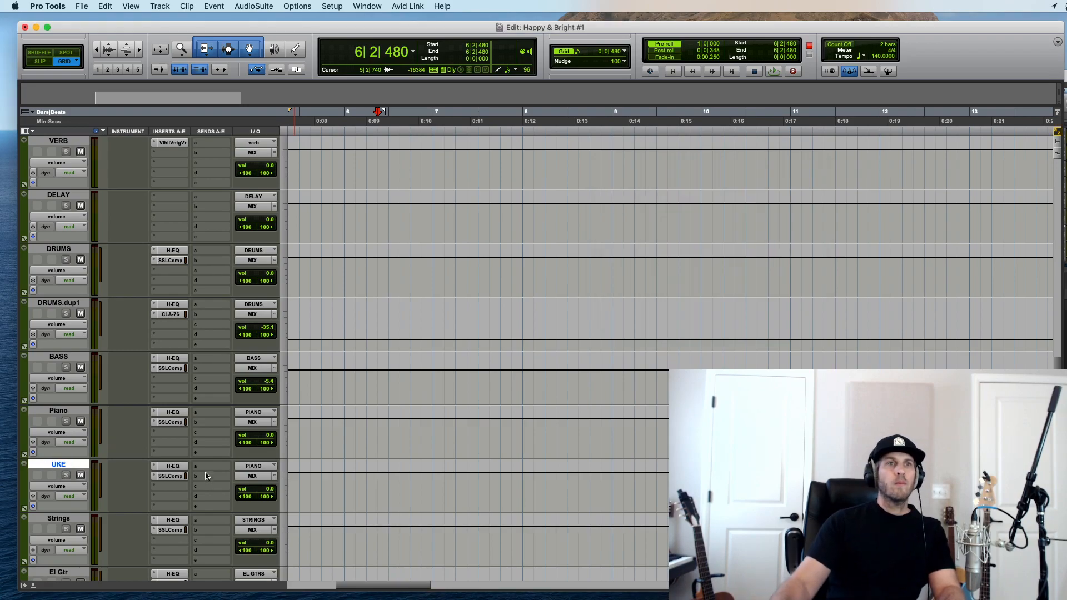
click(255, 464)
mouse_move(273, 477)
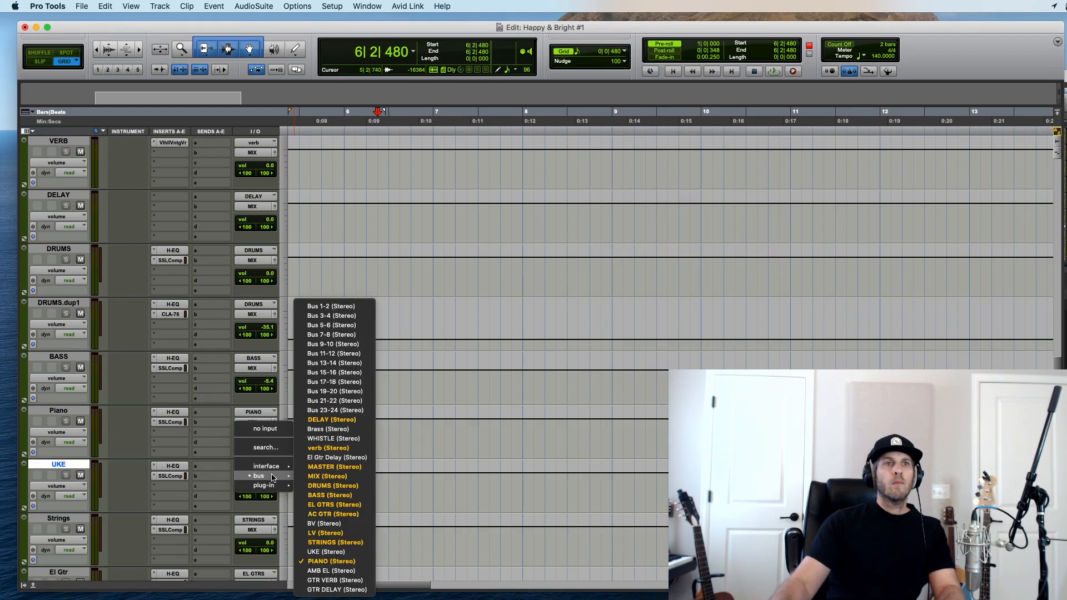
click(328, 552)
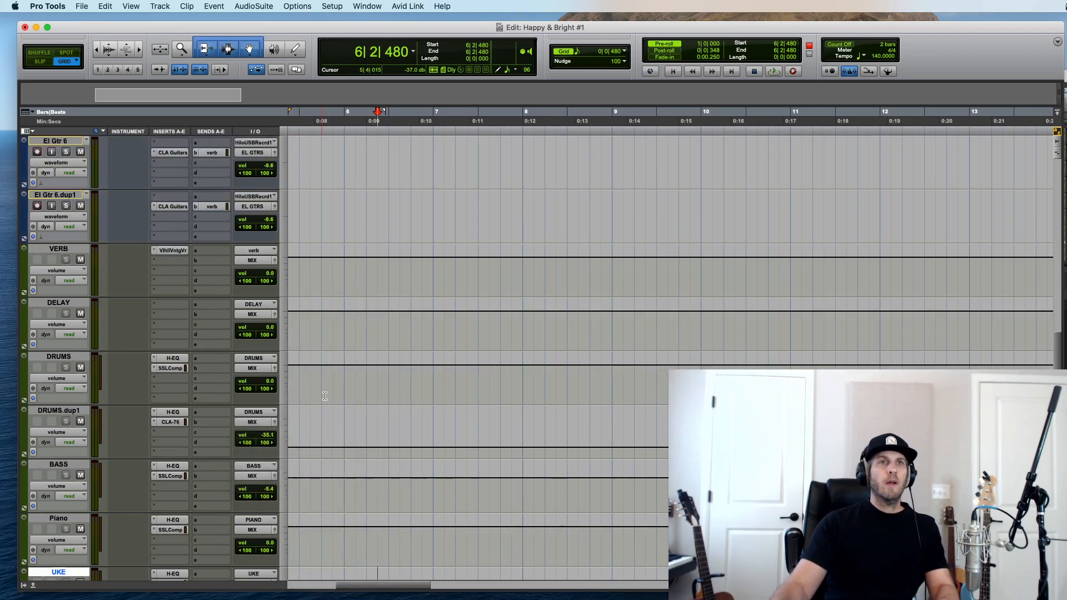
Step: Punch in a recording on Acoustic Gtr 2 from 6|4|000 and stop it just after bar 43
scroll(322, 392, up, 15)
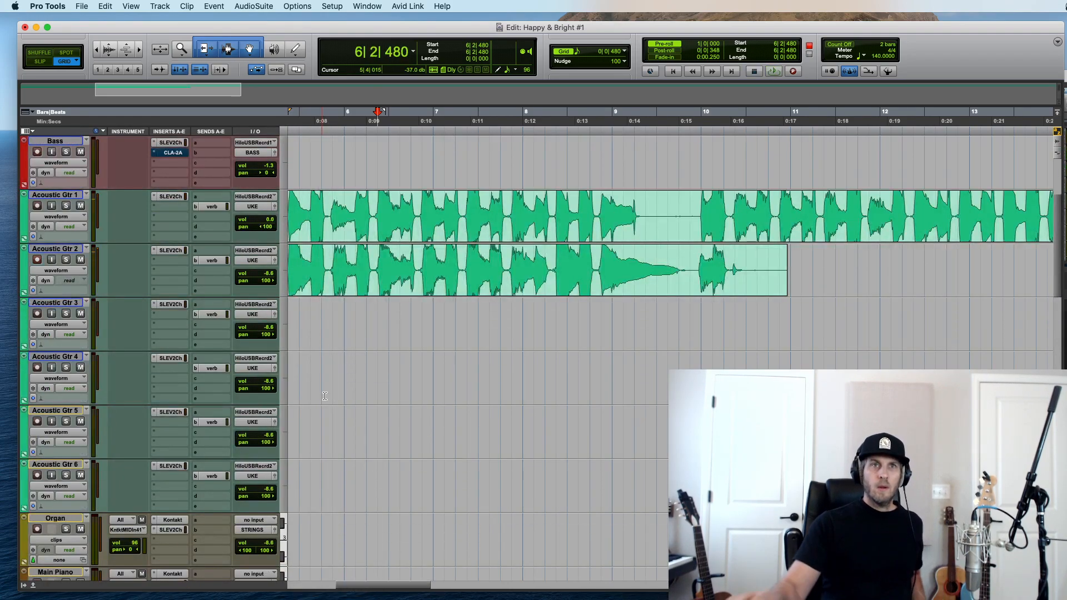
click(414, 260)
key(space)
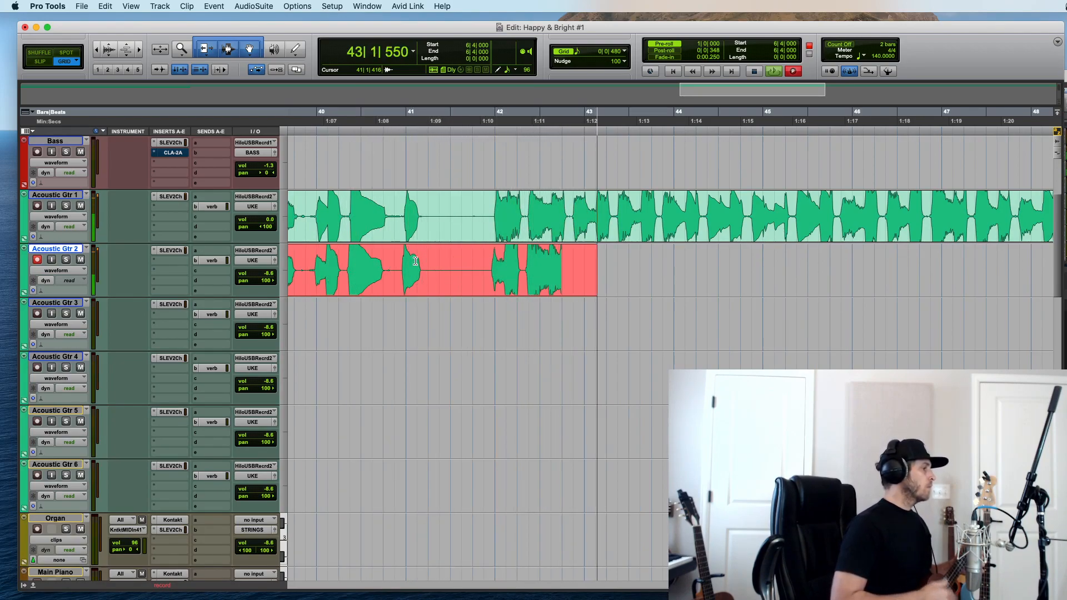
key(space)
key(super+bracketright)
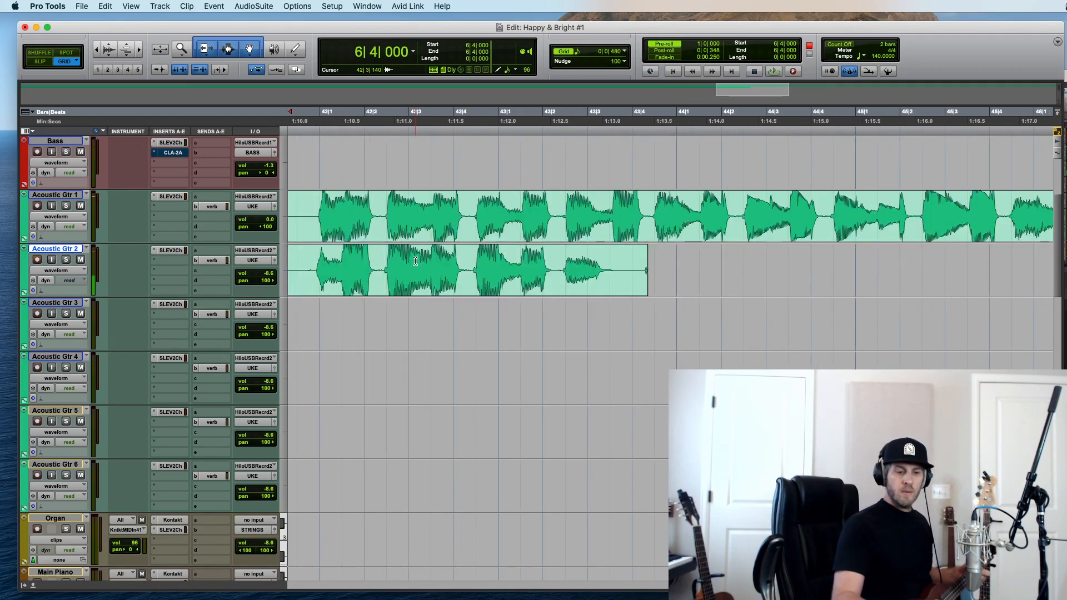
Step: Play back the two ukulele tracks briefly from the start of the session
key(Return)
key(space)
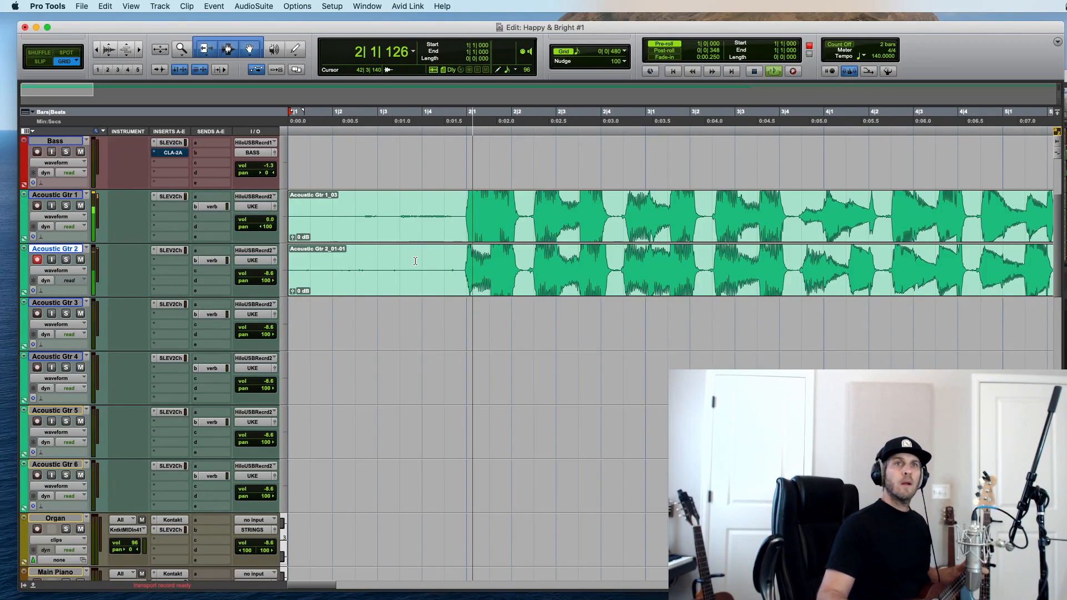
key(space)
Step: Punch in on Acoustic Gtr 2 from 41|3|480 and record the ending to about bar 61
key(alt+a)
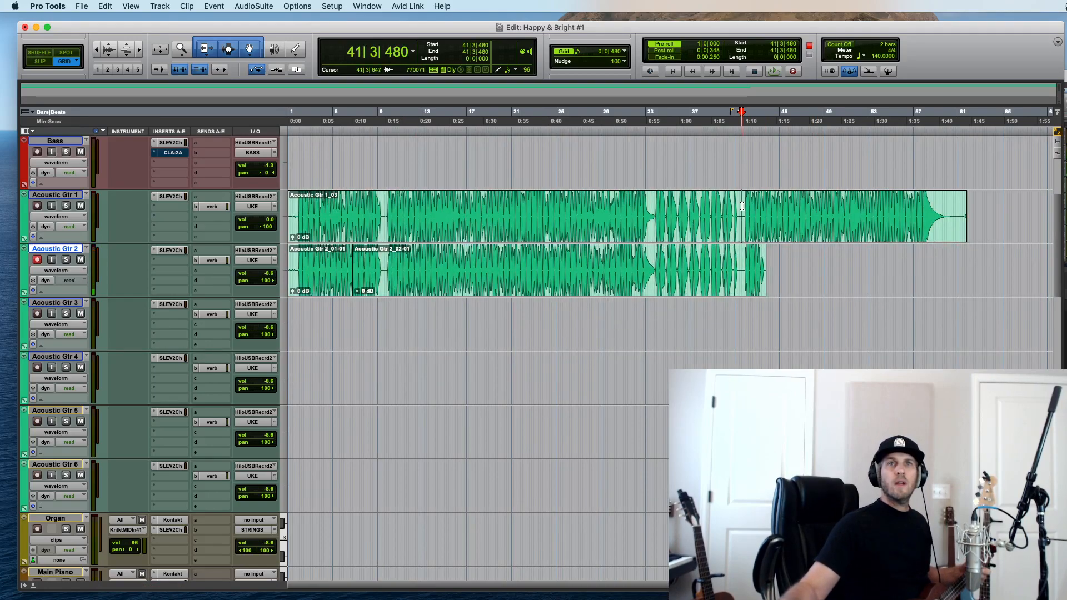
click(742, 206)
key(super+bracketright)
key(super+bracketright)
key(super+bracketright)
key(super+space)
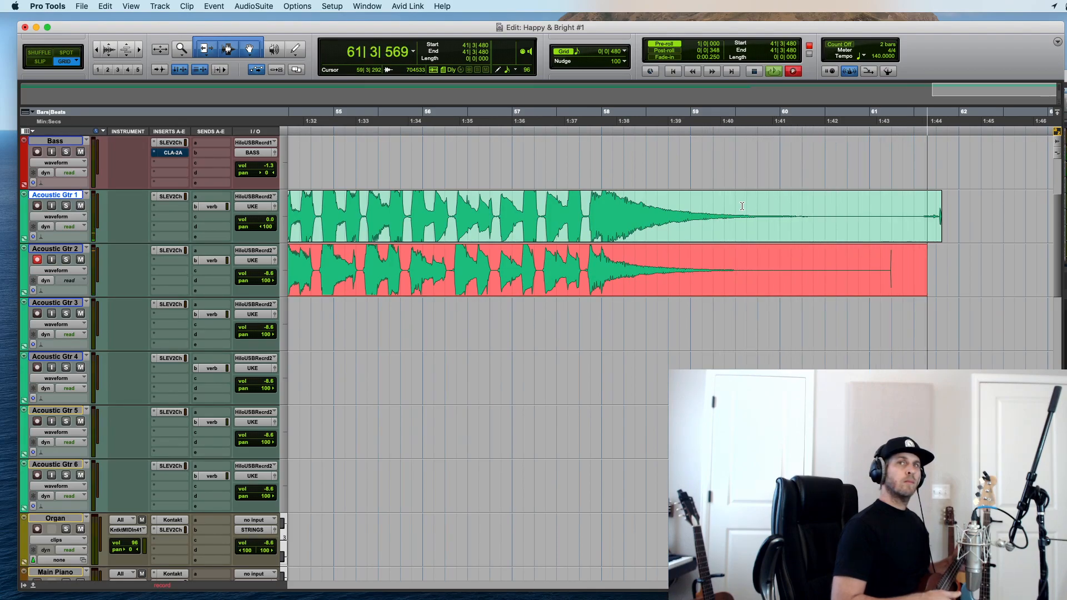
key(space)
Step: Extend the shaker loop on Inst 1 to bar 58 by duplicating its last one-bar clip three times
key(alt+a)
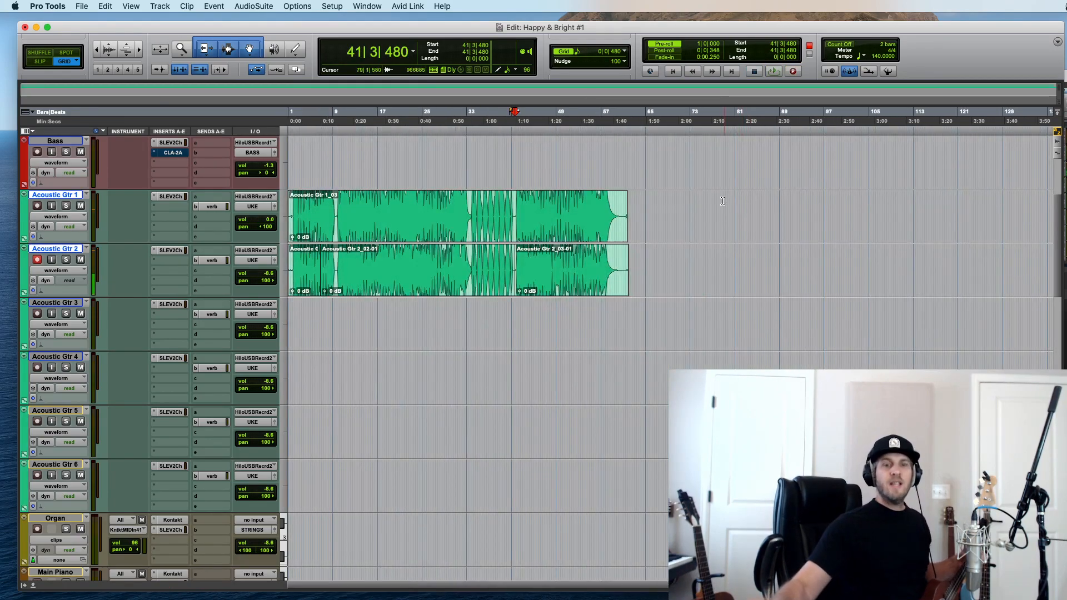
scroll(595, 200, up, 5)
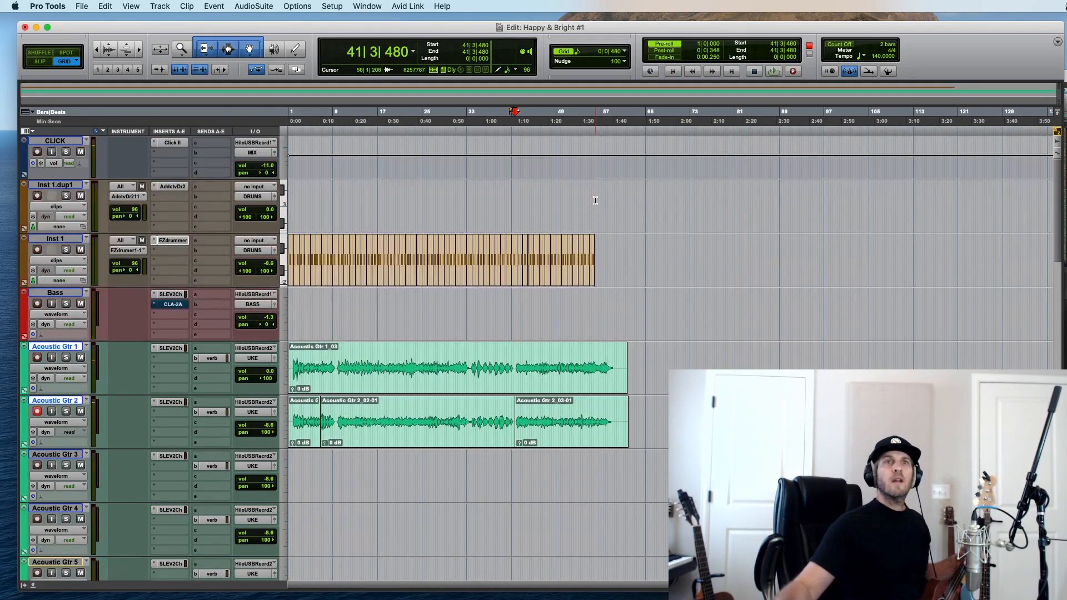
click(596, 304)
key(super+bracketright)
key(super+bracketright)
key(super+bracketright)
click(644, 286)
key(super+d)
key(super+d)
key(super+d)
Step: Lower the CLICK track's volume automation to its minimum from 58|1|000 to 63|2|000
key(Return)
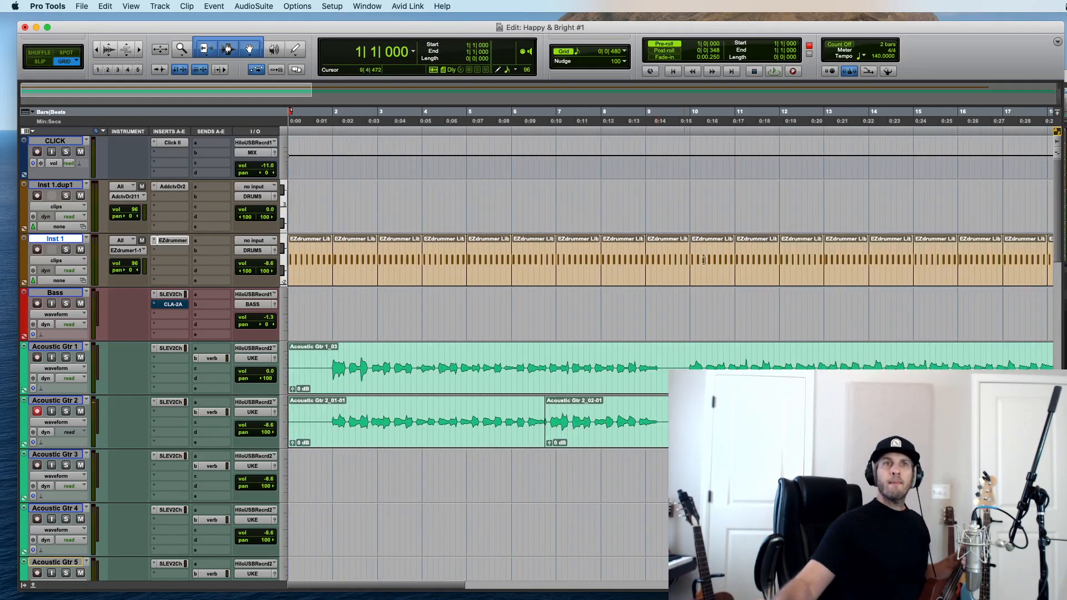
key(super+bracketleft)
key(super+bracketleft)
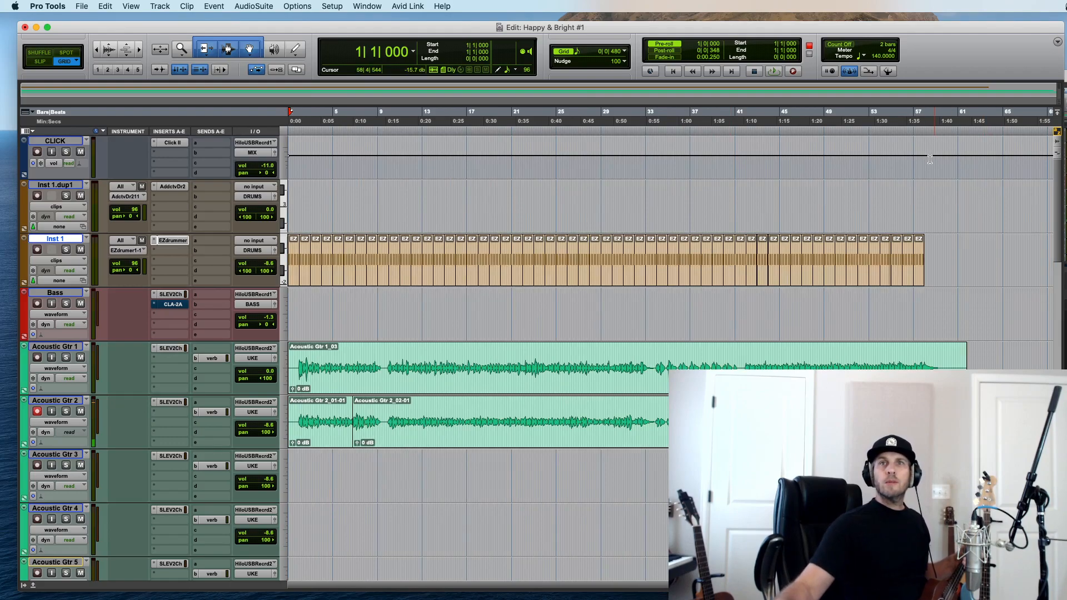
key(super+bracketright)
key(super+bracketright)
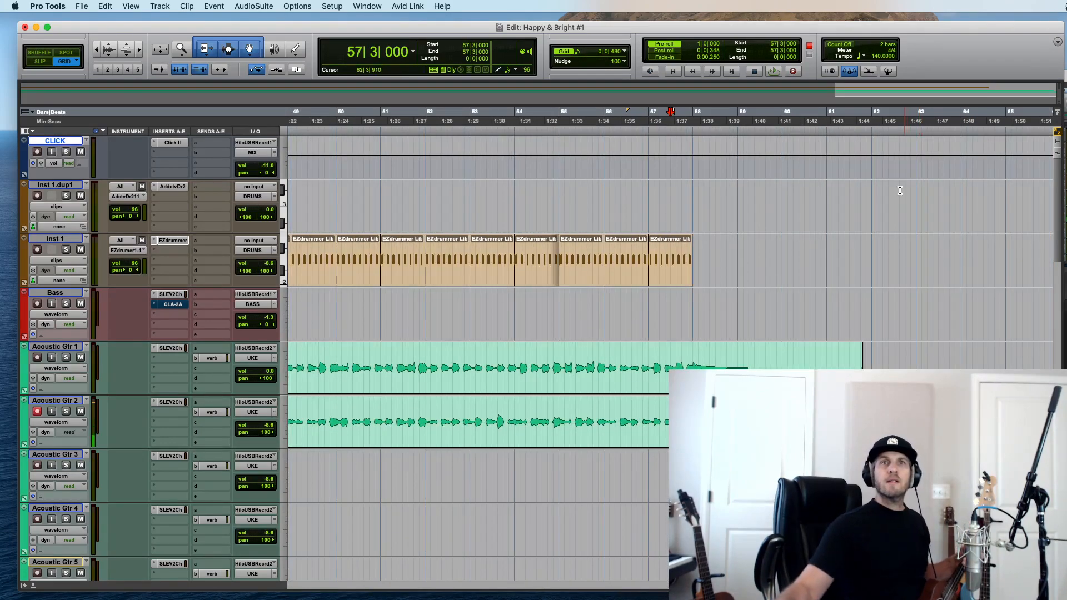
drag(693, 160, 858, 164)
drag(692, 163, 803, 207)
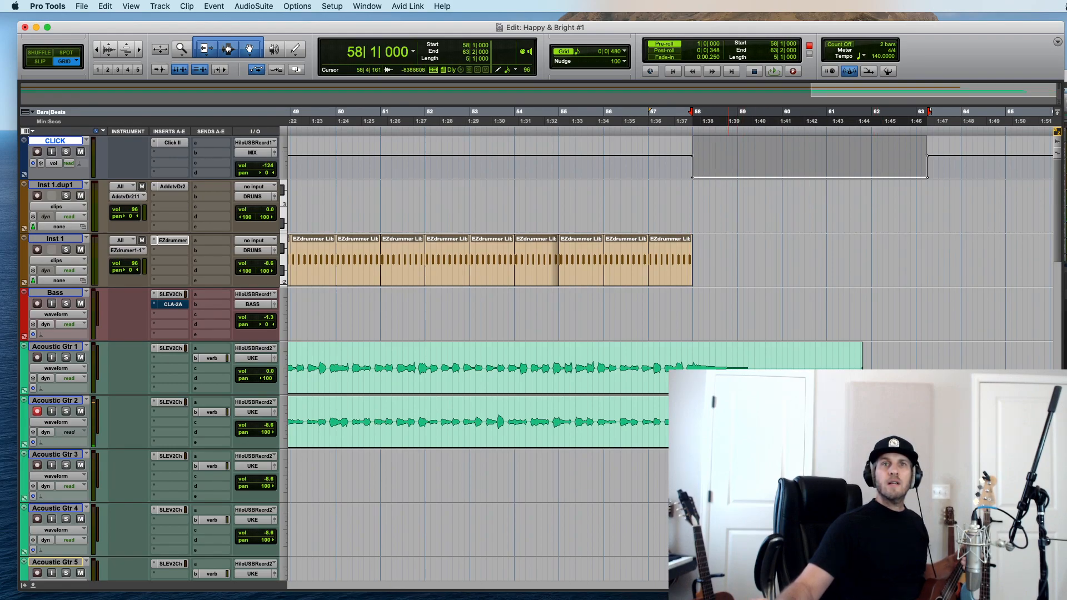
Step: Enlarge the waveform display slightly and extend the CLICK track's minimum volume automation beyond bar 63
key(super+alt+bracketright)
key(super+alt+bracketright)
key(super+alt+bracketright)
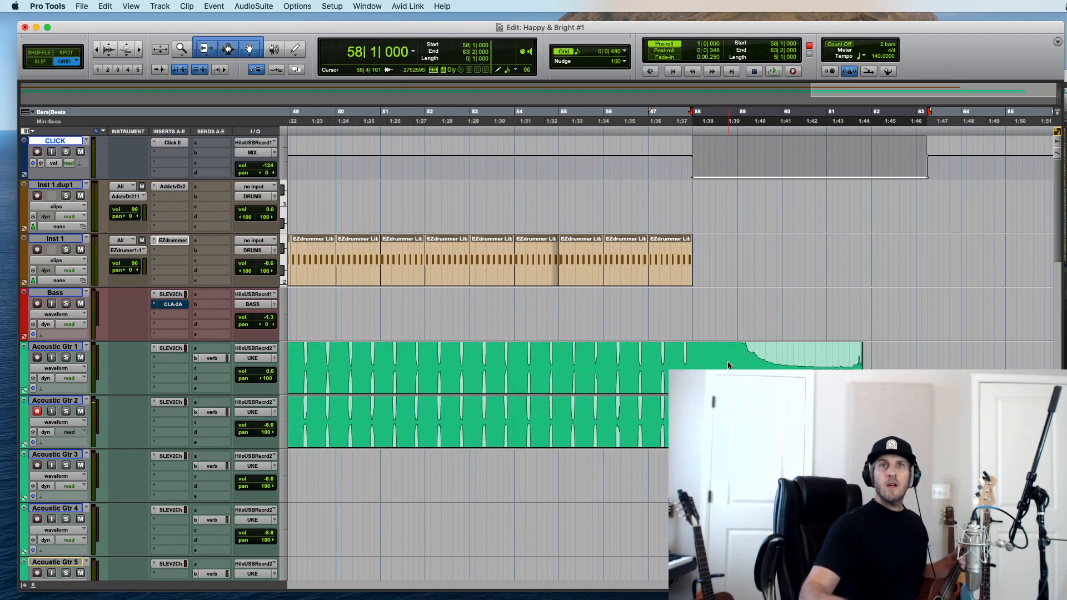
key(super+alt+bracketleft)
key(super+alt+bracketleft)
key(super+alt+bracketleft)
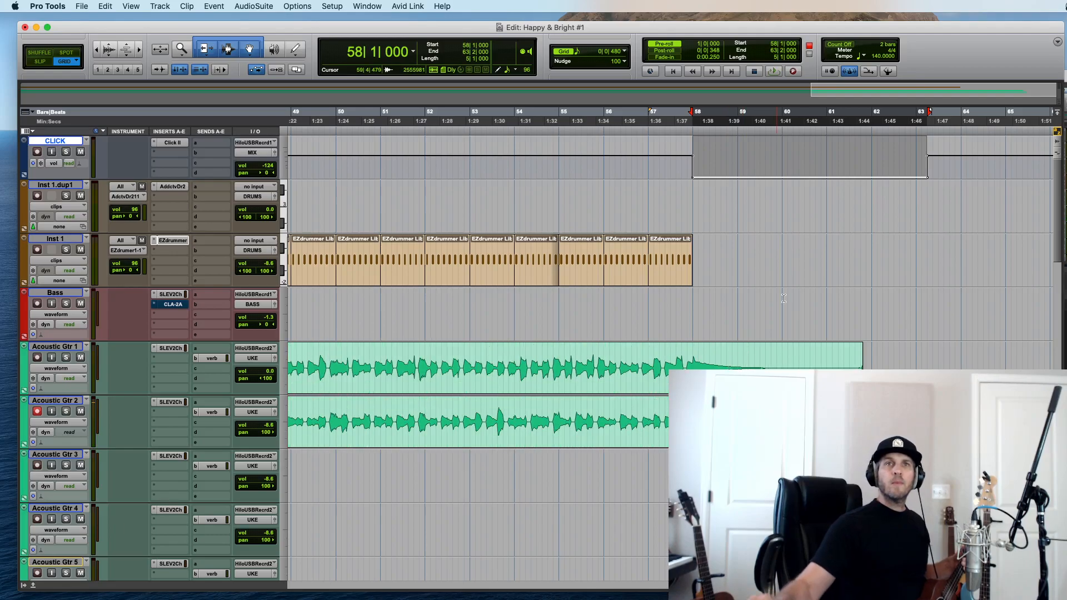
click(910, 163)
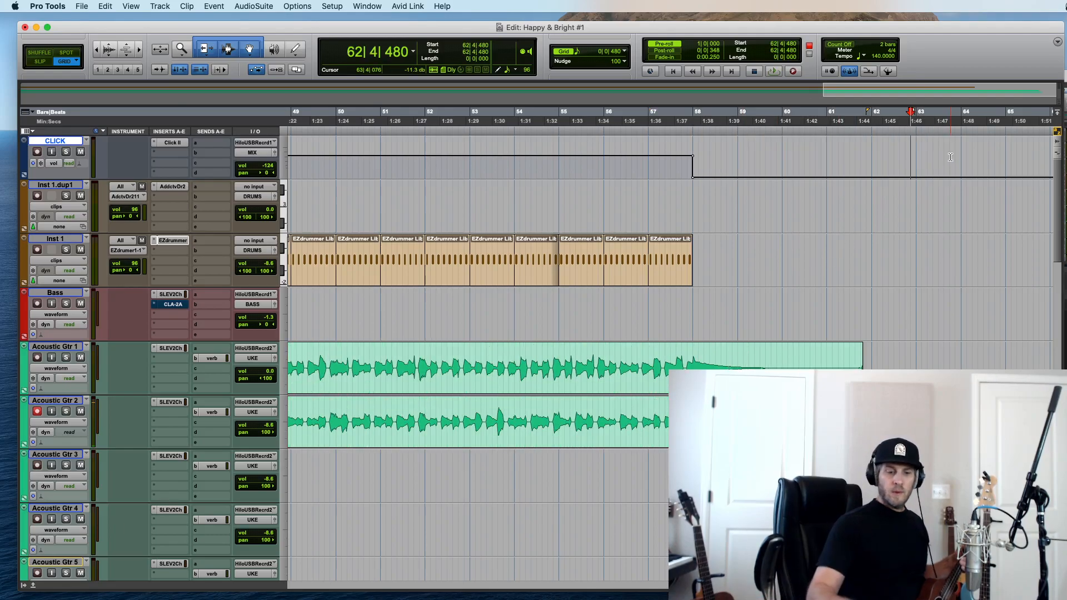
Step: Record a third ukulele part on Acoustic Gtr 3 from 1|1|000 to about bar 28
key(super+bracketleft)
key(super+bracketleft)
key(super+bracketleft)
key(super+bracketleft)
key(super+bracketleft)
key(super+bracketright)
key(super+bracketright)
key(super+bracketright)
key(super+bracketright)
key(super+bracketright)
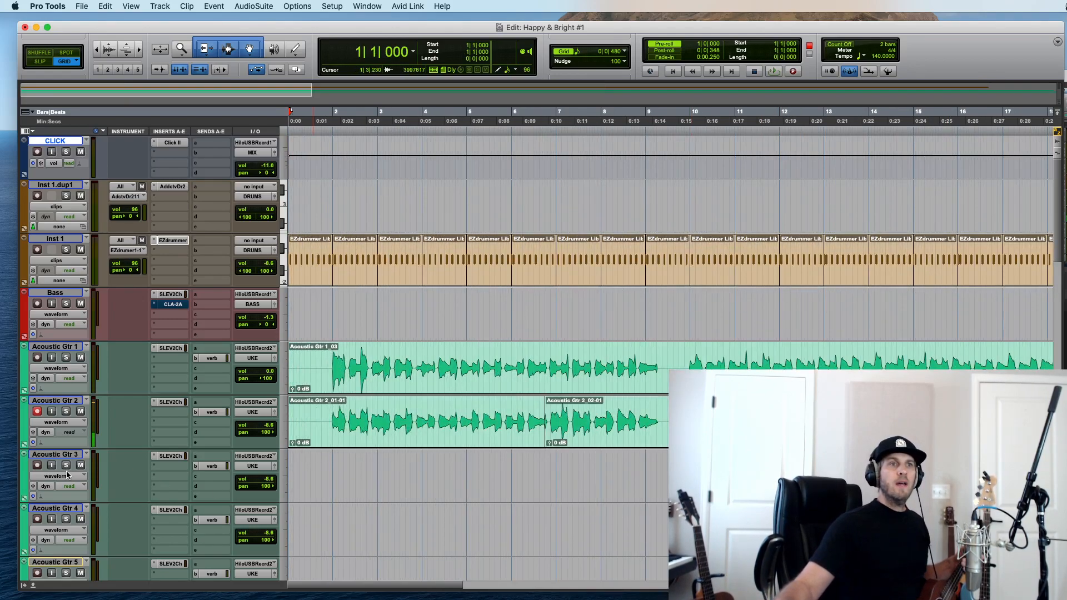
click(304, 470)
key(super+bracketright)
key(super+bracketright)
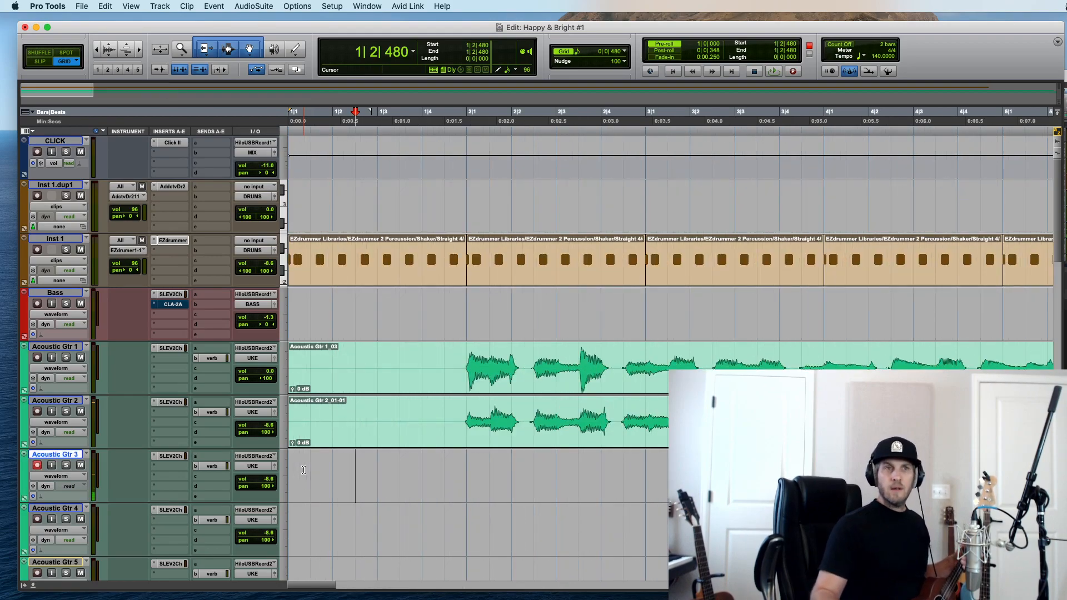
key(super+space)
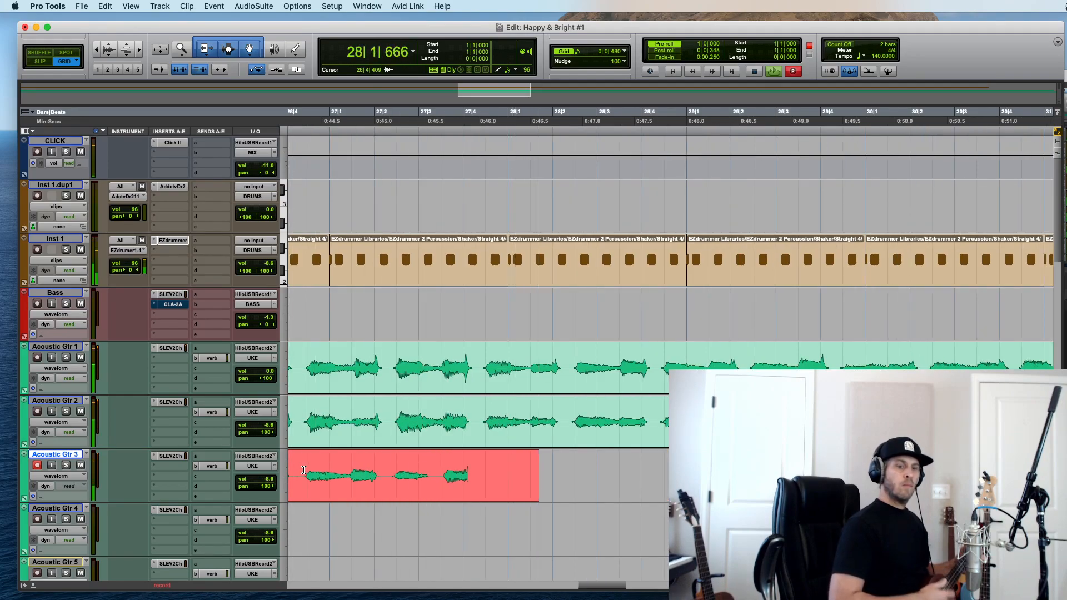
key(space)
Step: Punch in on Acoustic Gtr 3 from 25|4|000, retaking it once and stopping near the end of bar 29
key(super+[)
key(super+[)
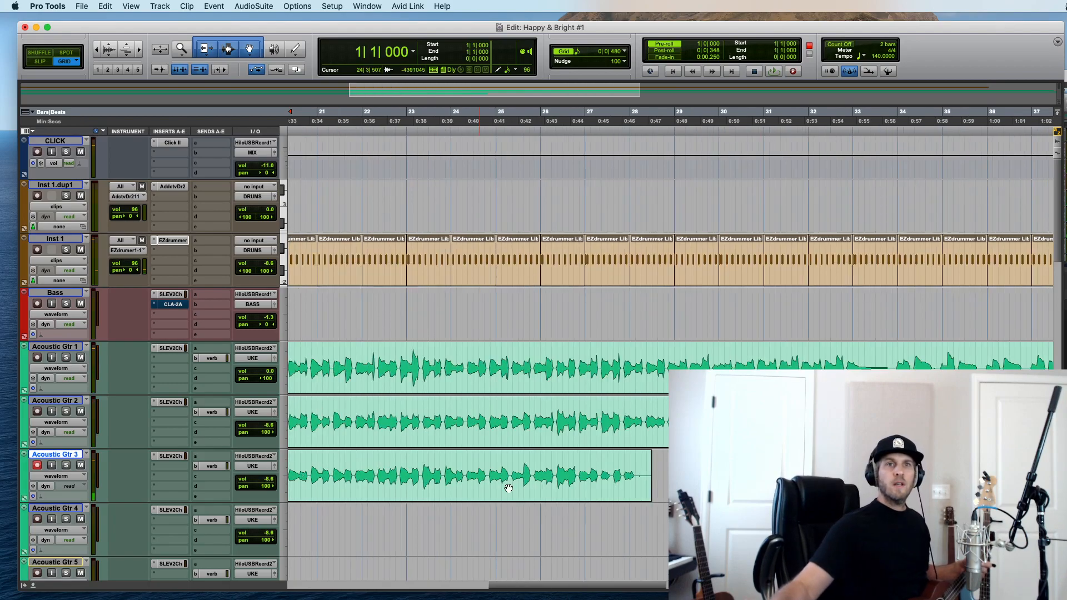
click(527, 460)
key(super+space)
key(super+])
key(super+])
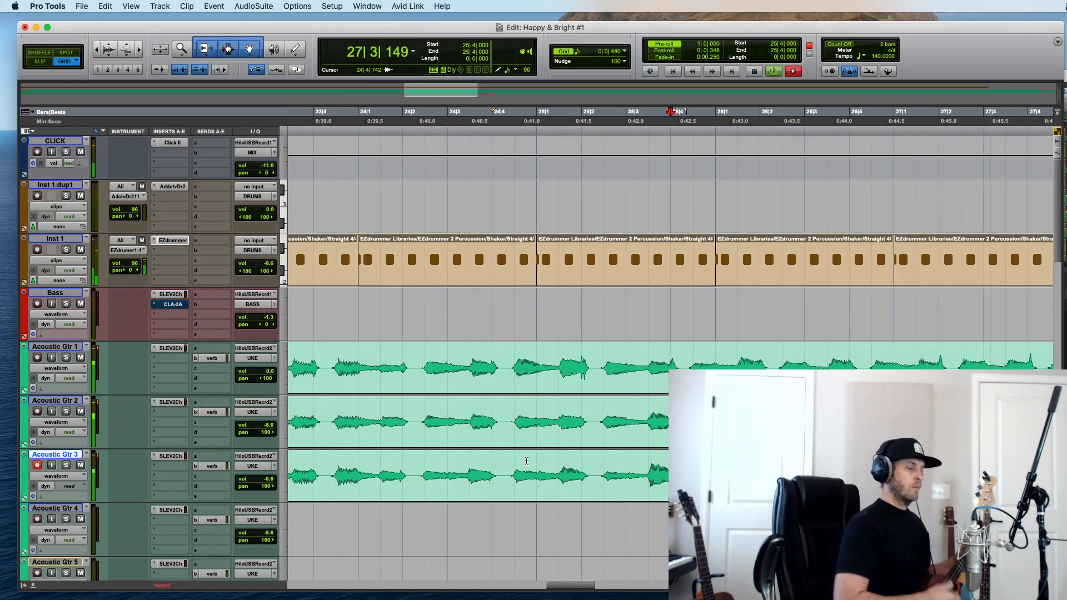
key(space)
key(super+space)
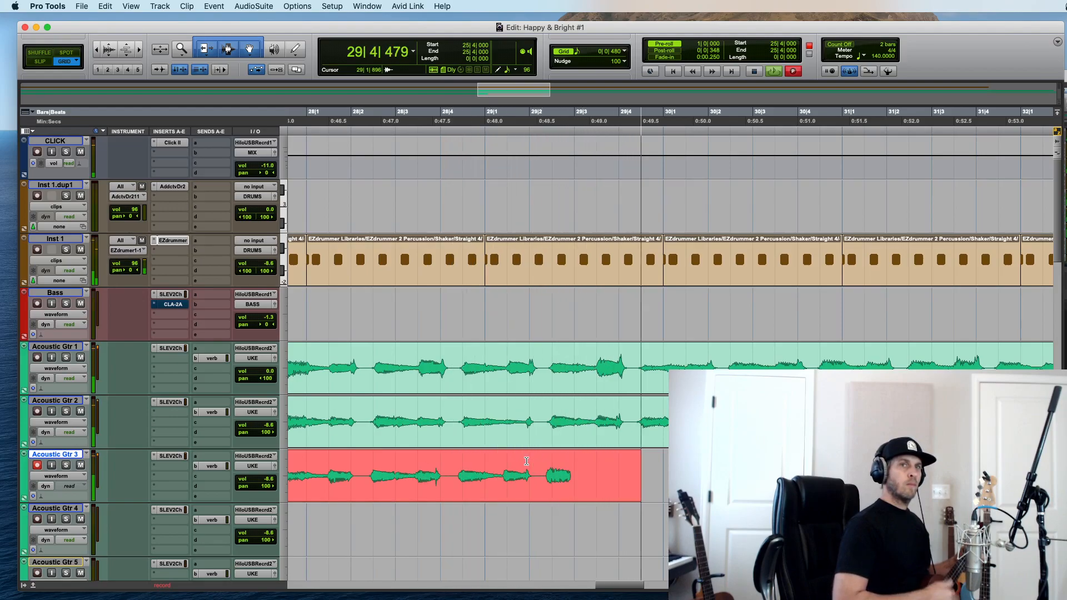
key(space)
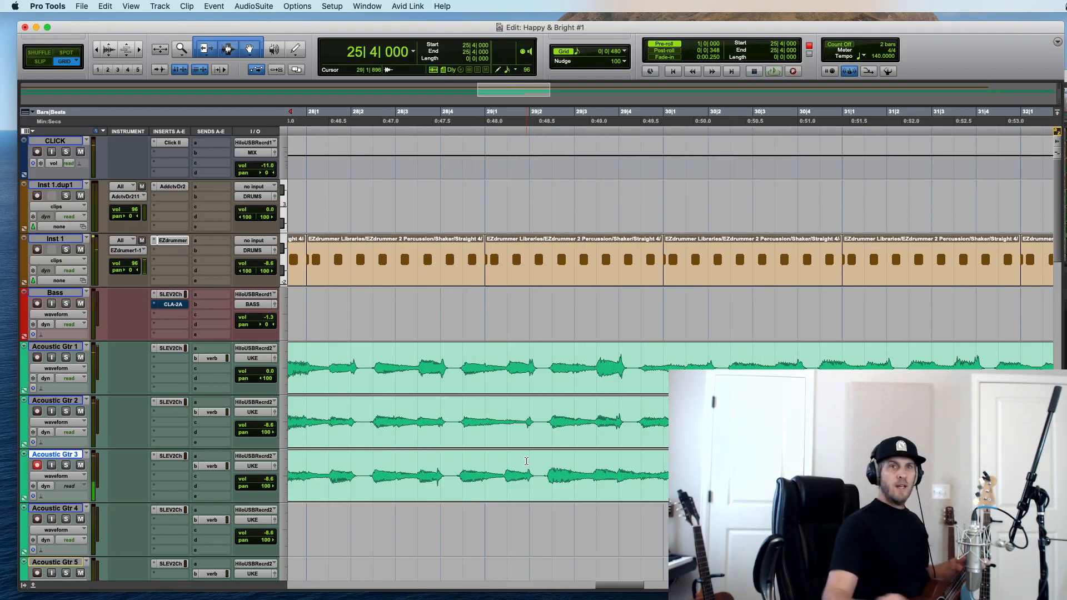
Step: Punch in on Acoustic Gtr 3 from 28|2|480, with one retake, and record to about bar 34
key(super+space)
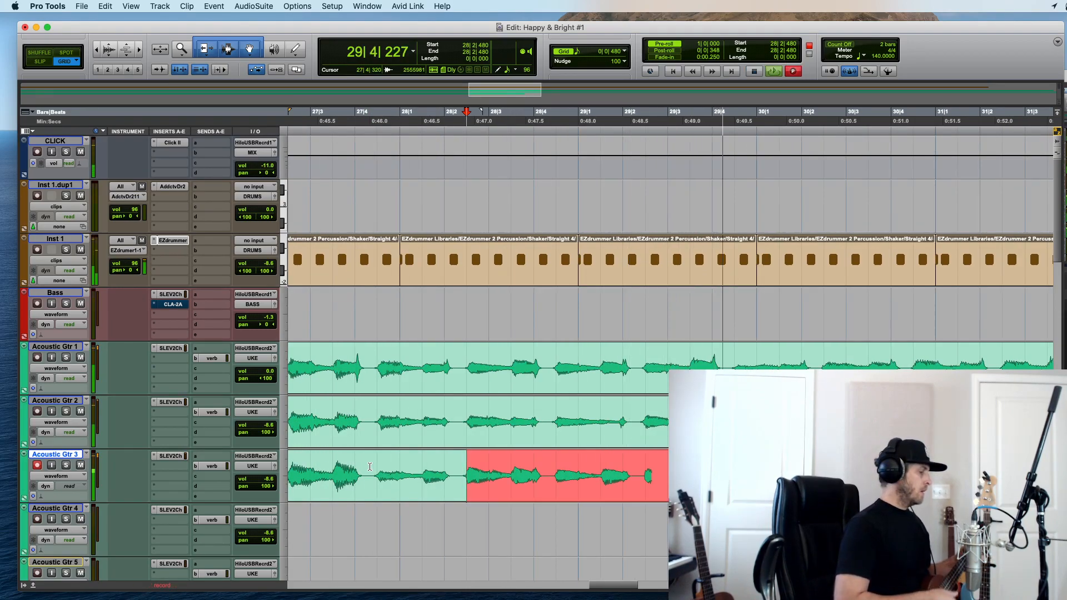
key(space)
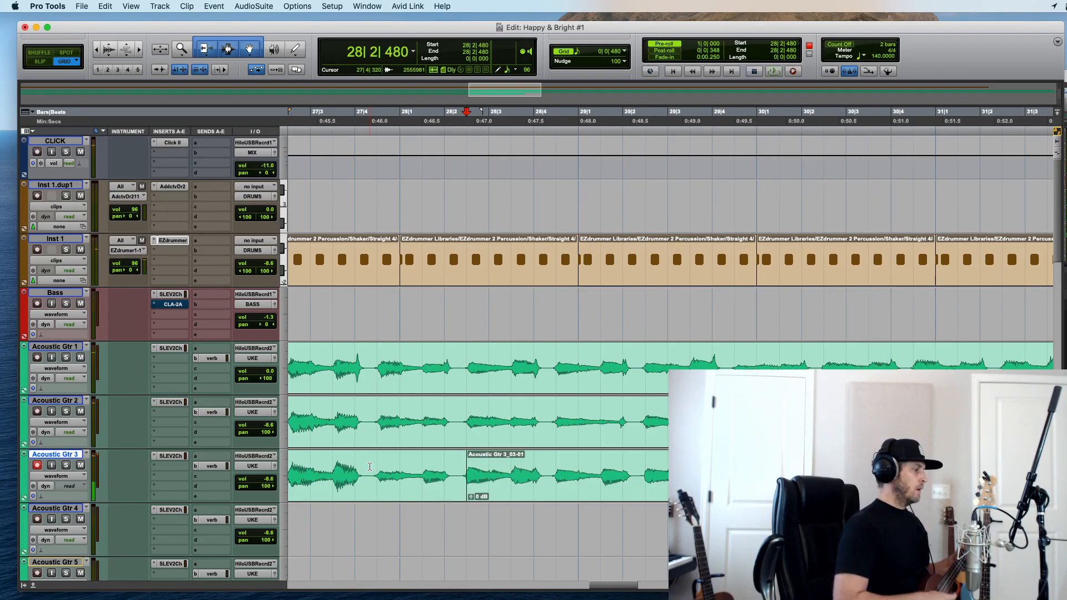
key(super+space)
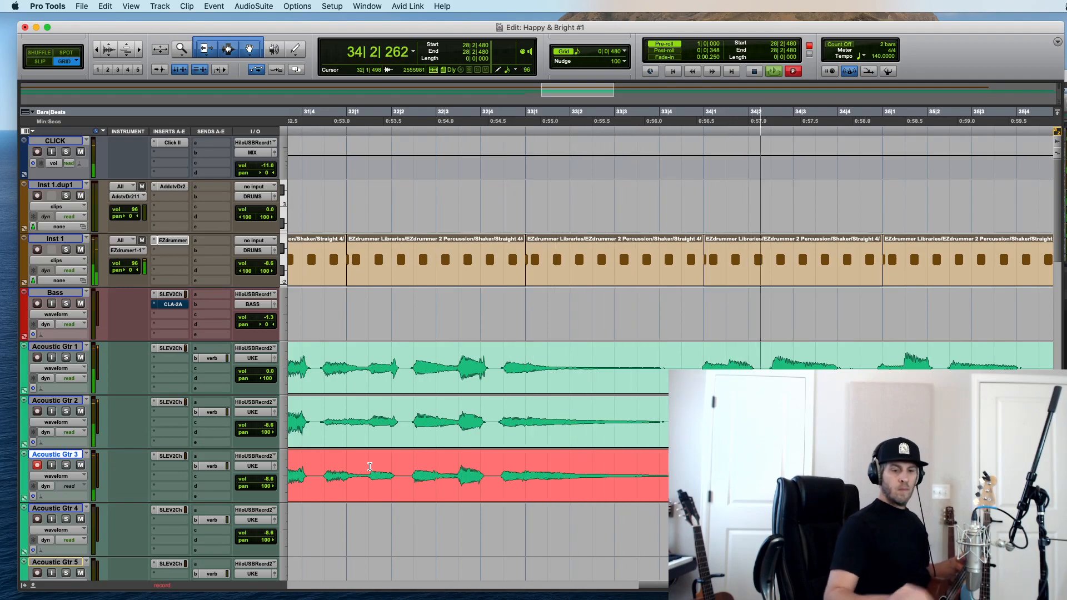
key(space)
Step: Try to re-record the short section of Acoustic Gtr 3 with a punch-in from 25|3|000
key(super+bracketleft)
key(super+bracketleft)
key(super+bracketleft)
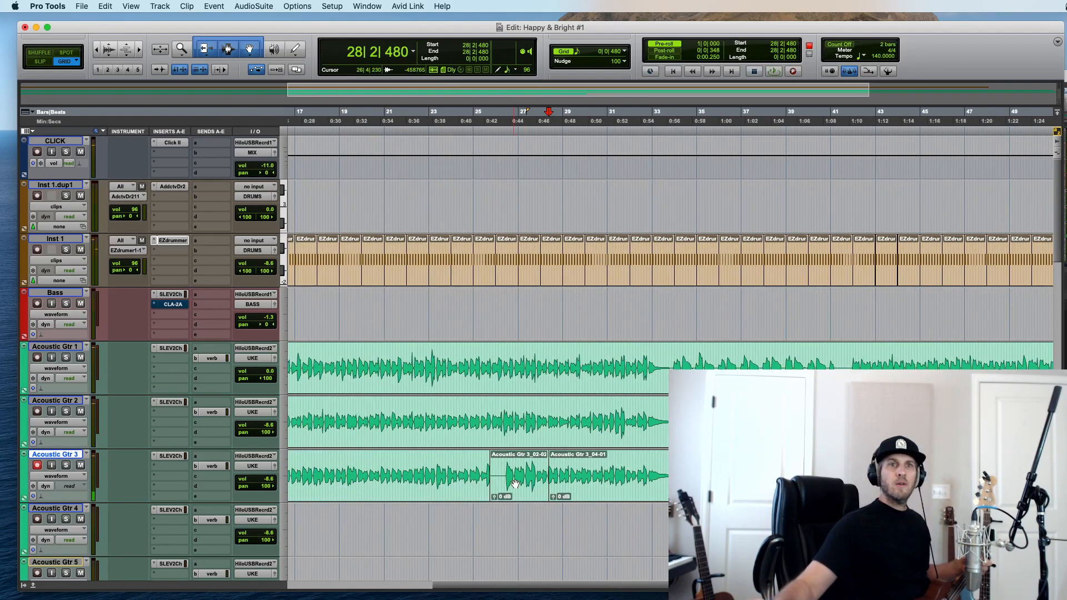
drag(523, 493, 522, 438)
click(484, 361)
key(super+bracketright)
key(super+bracketright)
key(super+space)
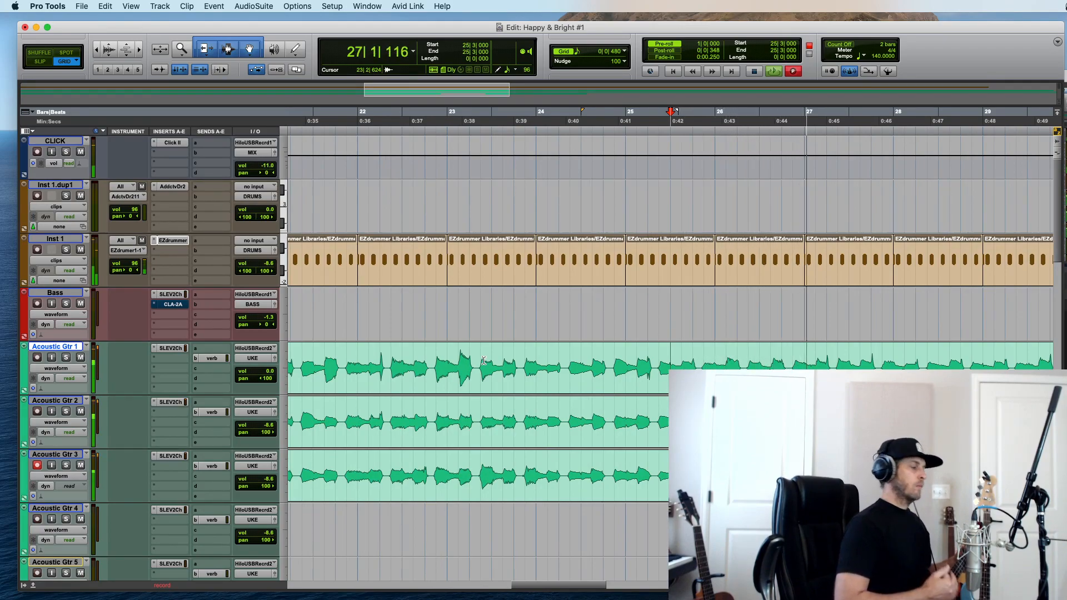
key(space)
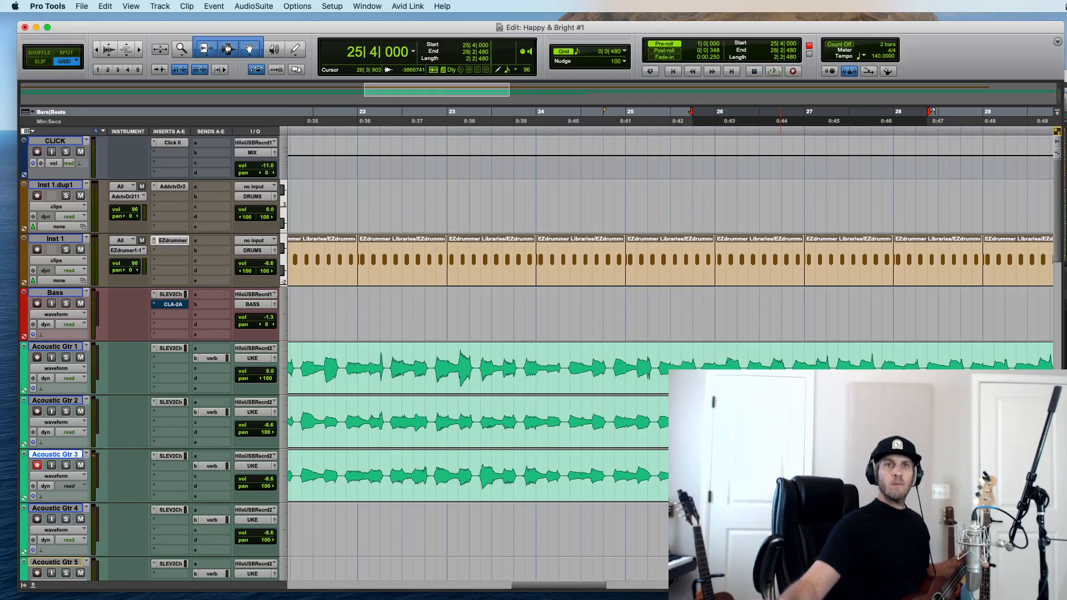
Step: Move the Acoustic Gtr 3 clip at 25|4|000 up to Acoustic Gtr 1 and punch in on Acoustic Gtr 3 from 25|3|480 to about bar 28
key(p)
key(Tab)
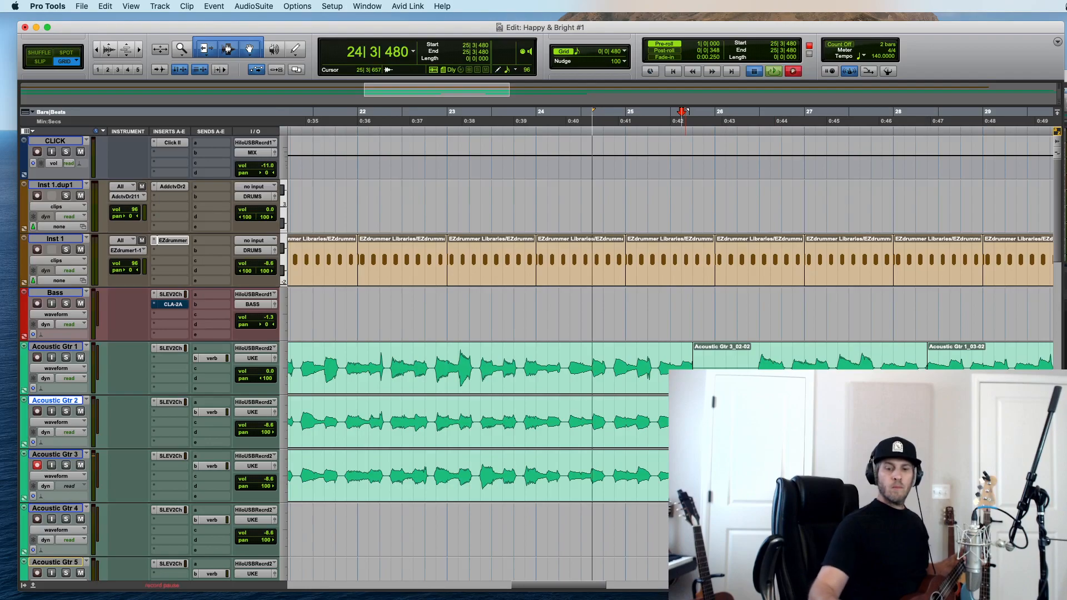
key(space)
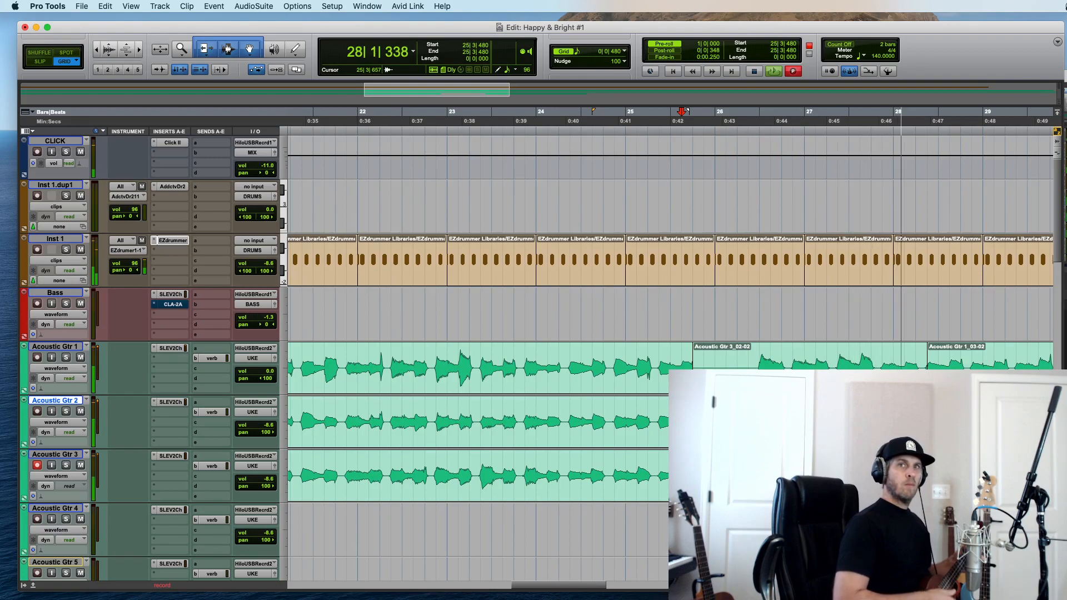
key(space)
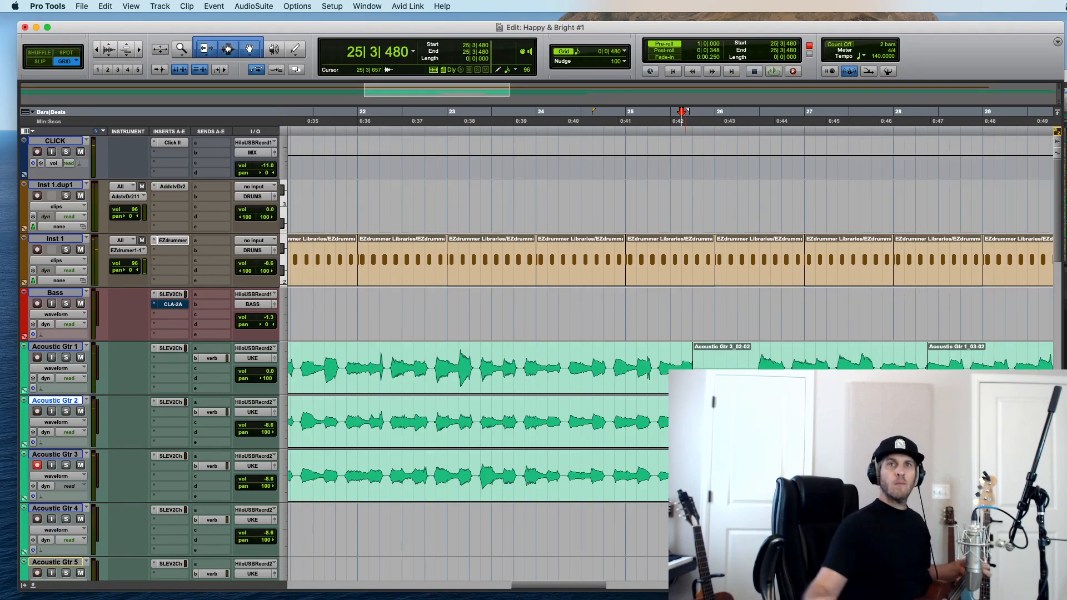
Step: Return the Acoustic Gtr 3 clip at 25|4|000 to its own track and bring back the take starting at 28|2|480
double_click(746, 351)
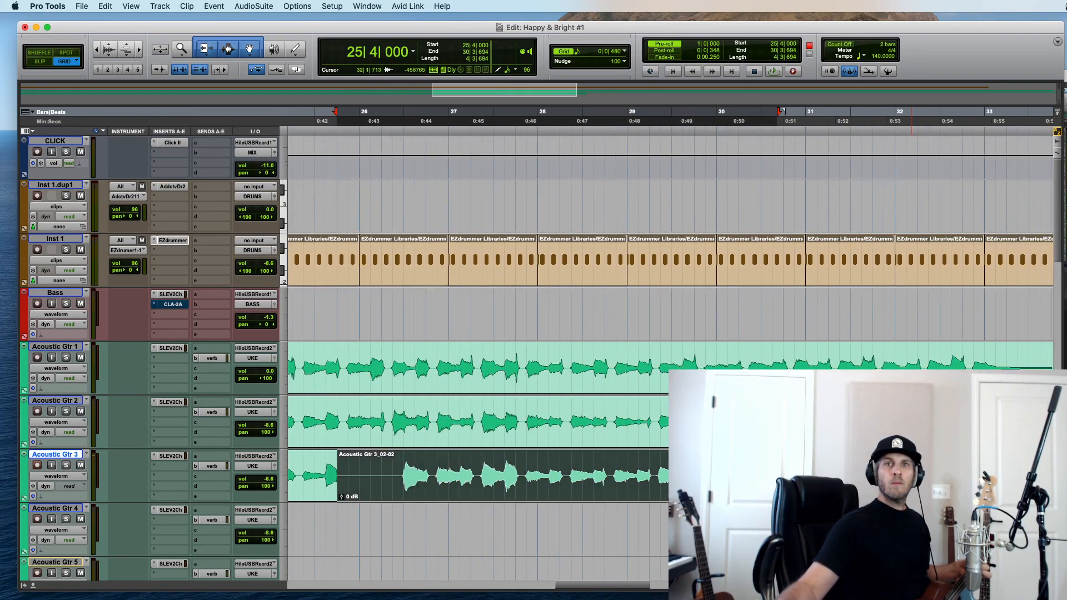
key(space)
click(647, 516)
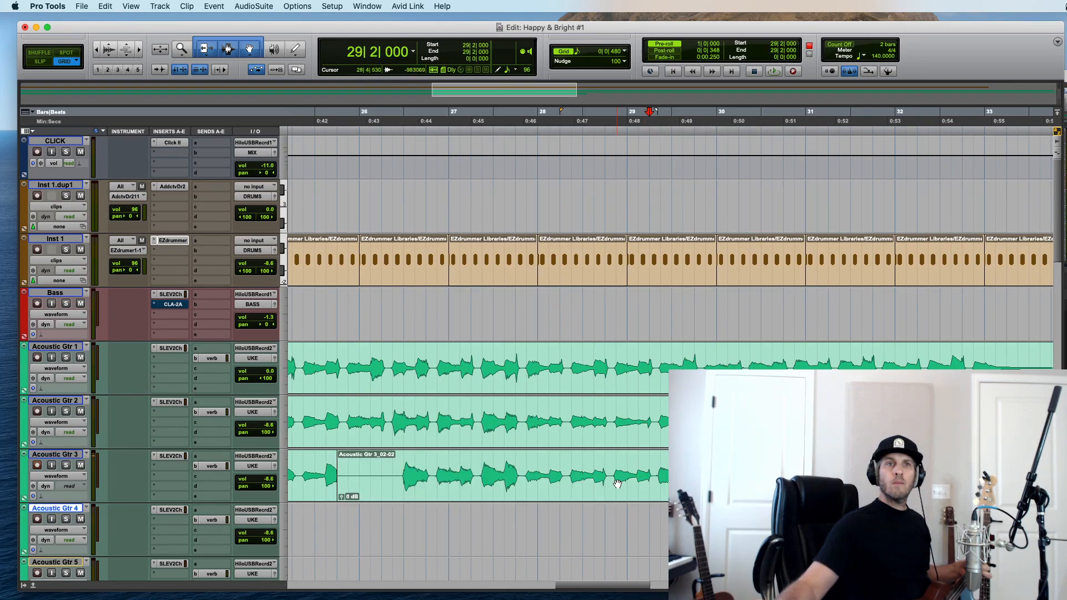
click(618, 483)
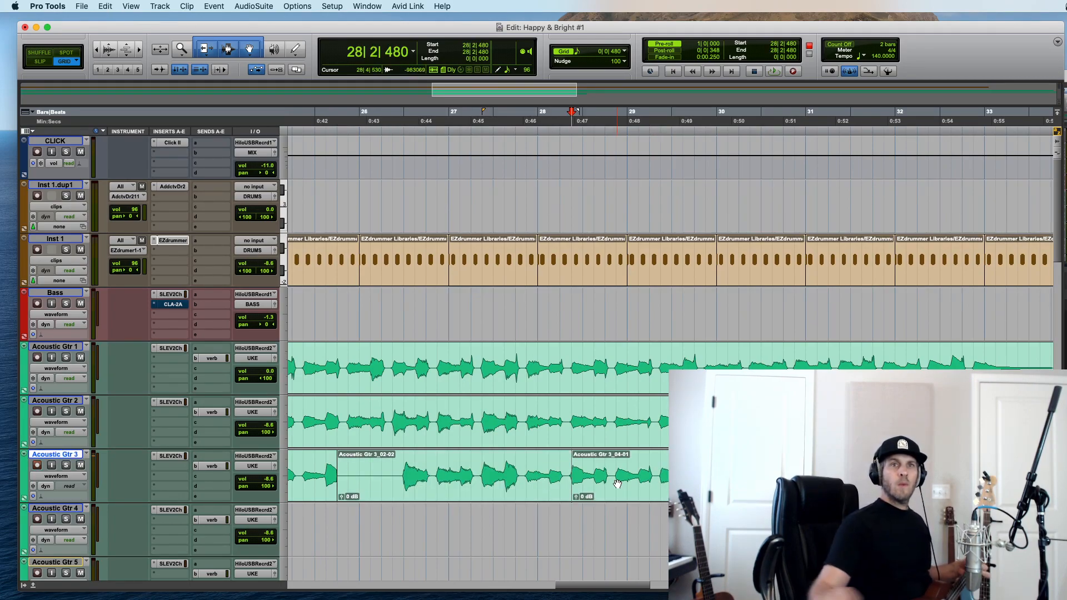
Step: Delete the section from 25|4|000 to 28|2|480 on Acoustic Gtr 1, Acoustic Gtr 2 and Acoustic Gtr 3
click(532, 500)
key(Delete)
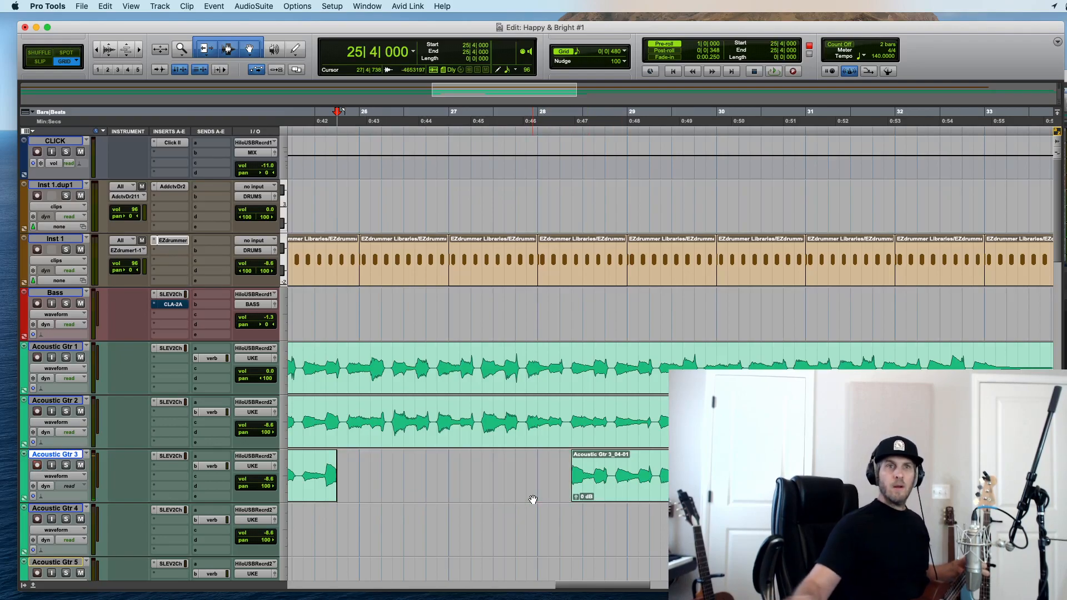
drag(332, 364, 572, 433)
key(Delete)
Step: Try a punch-in on Acoustic Gtr 3 from 24|1|480, recording to about bar 31
drag(304, 367, 289, 367)
click(682, 360)
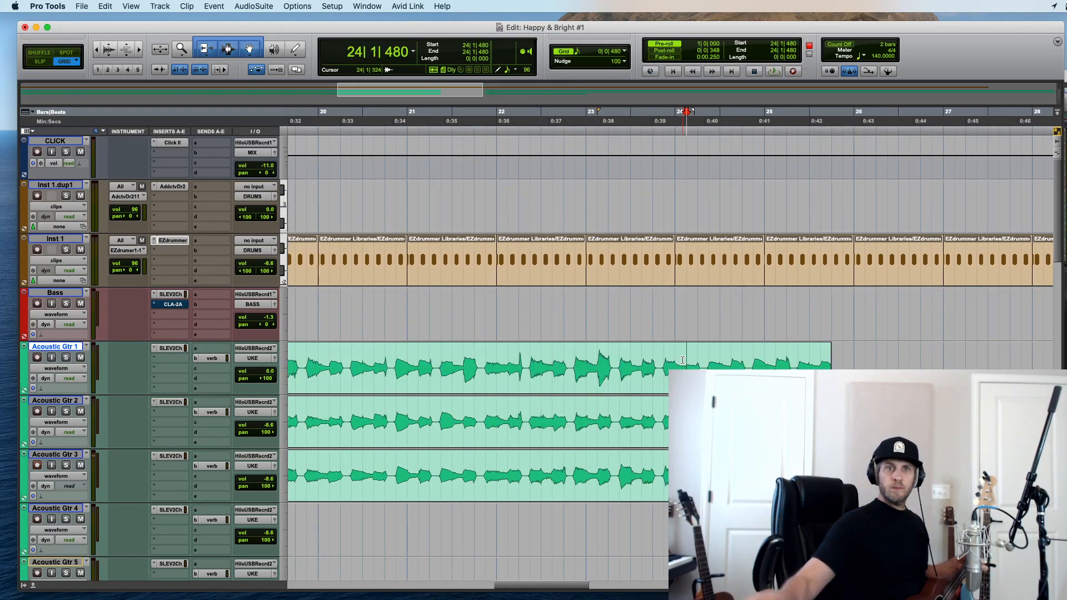
key(super+space)
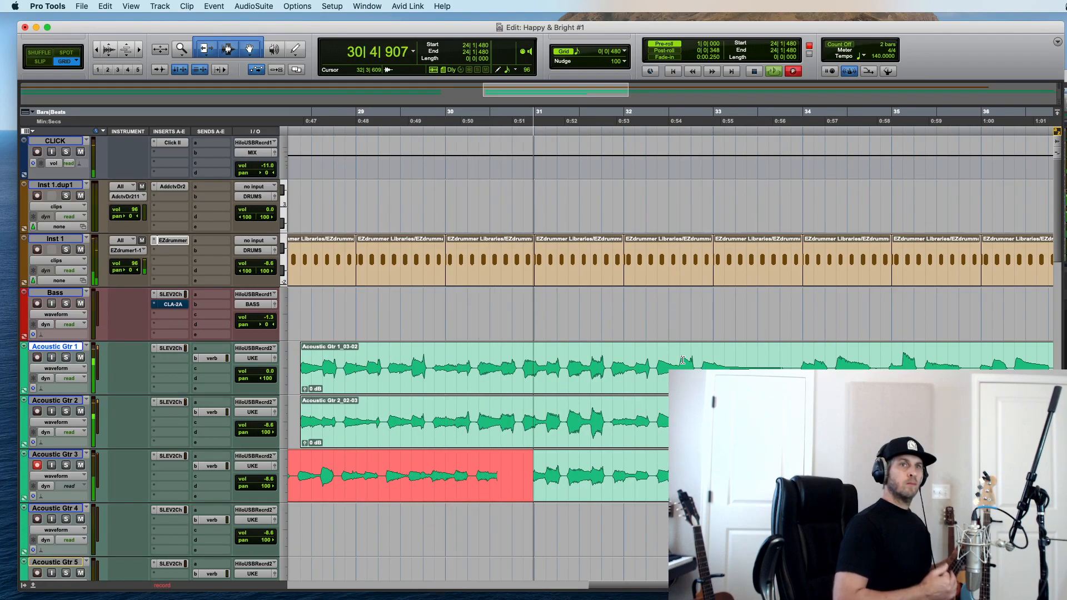
key(space)
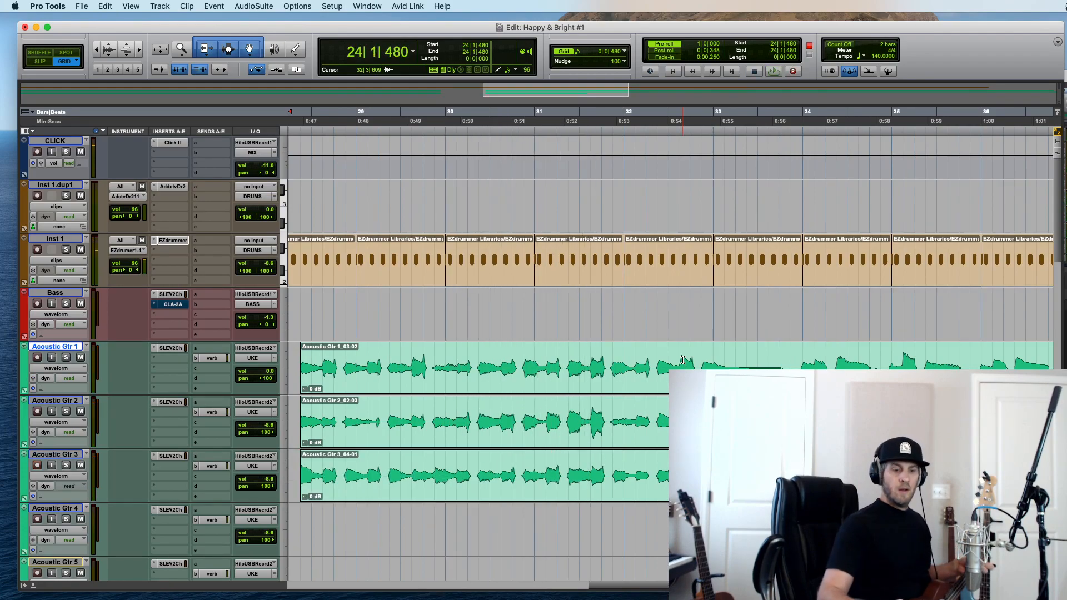
key(e)
key(e)
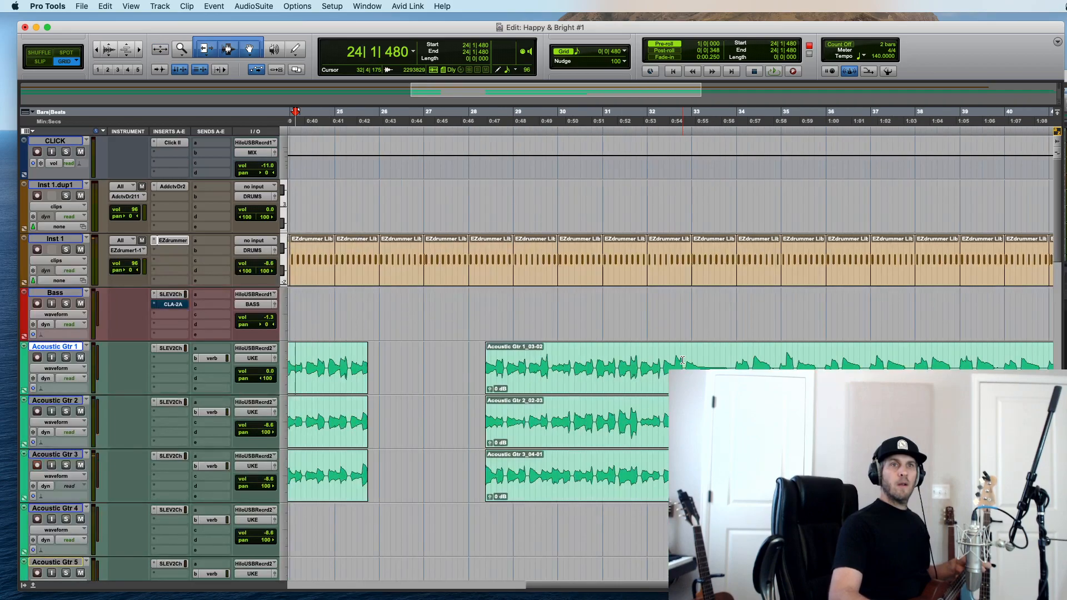
Step: Undo the deletion on the three ukulele tracks, keeping the Acoustic Gtr 3 take that starts at 28|2|480
key(super+z)
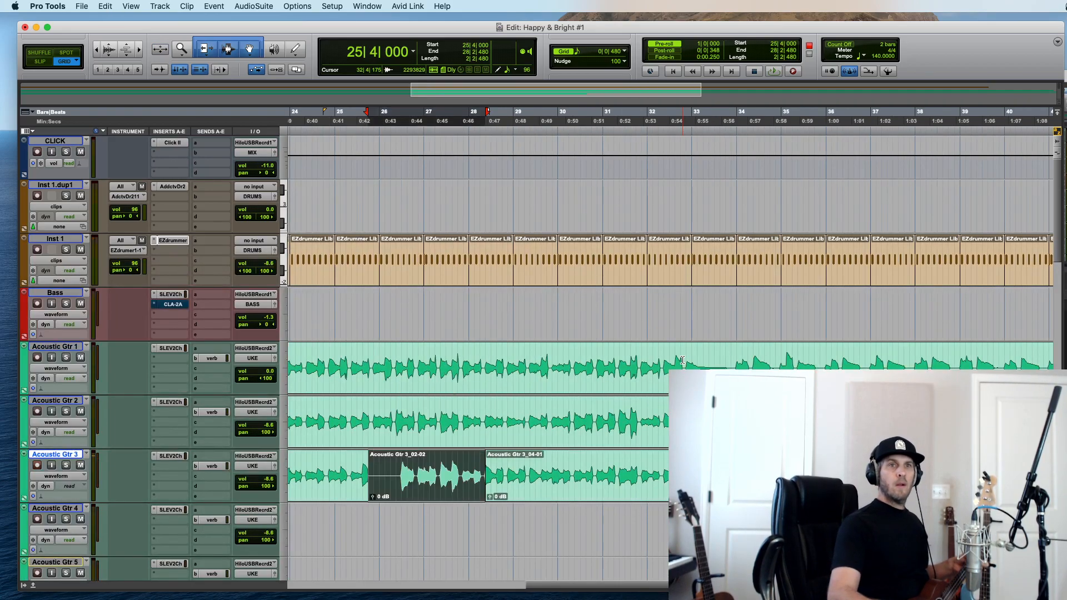
key(super+z)
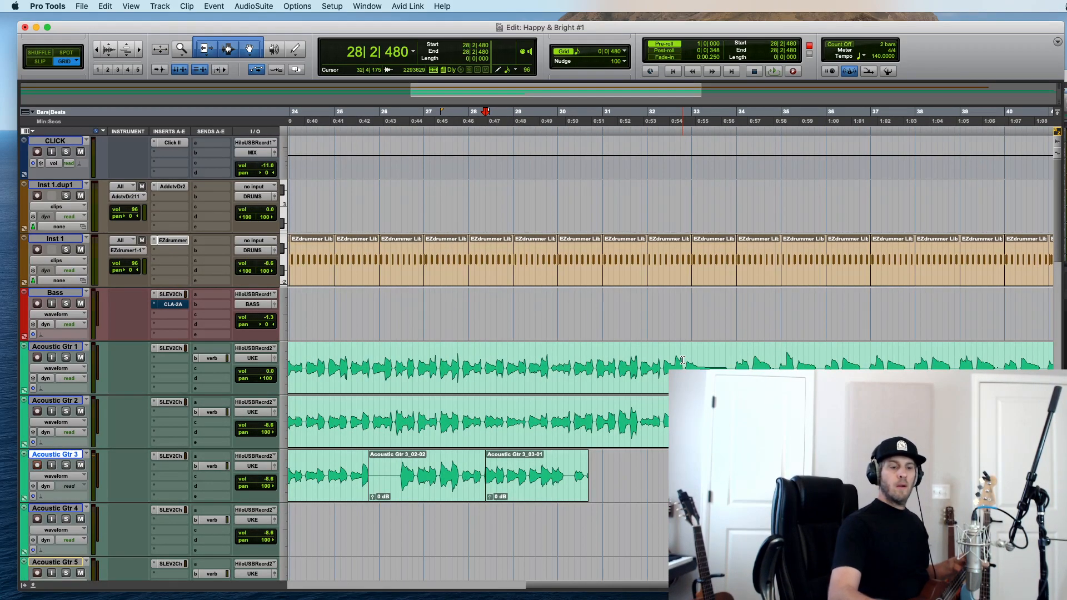
key(shift+super+z)
Step: Try a punch-in on Acoustic Gtr 3 from 28|2|480 and undo the take
click(482, 357)
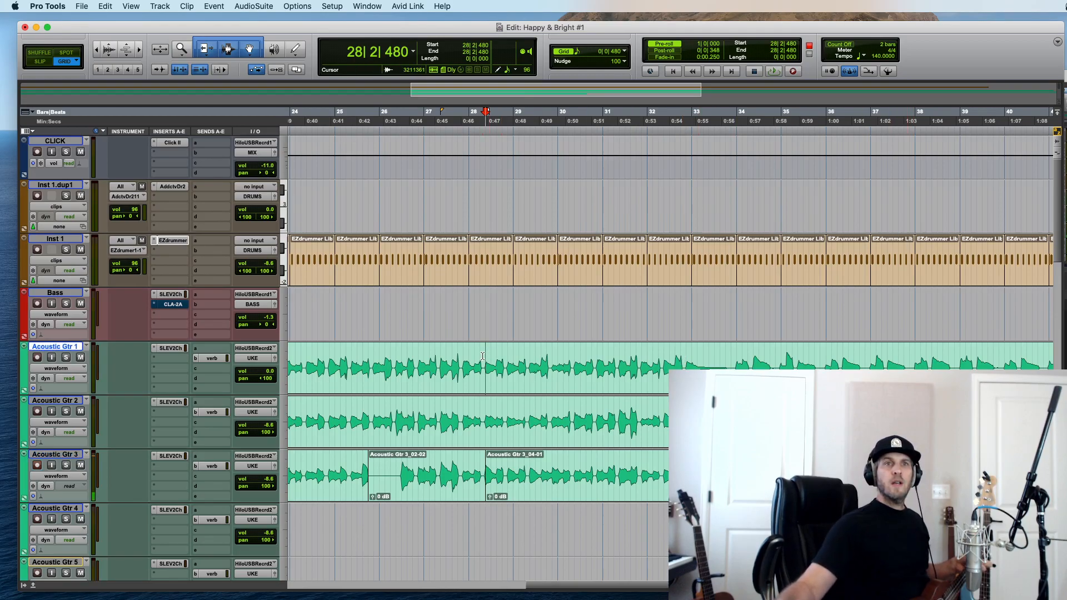
key(F11)
key(space)
key(F11)
key(super+bracketright)
key(super+bracketright)
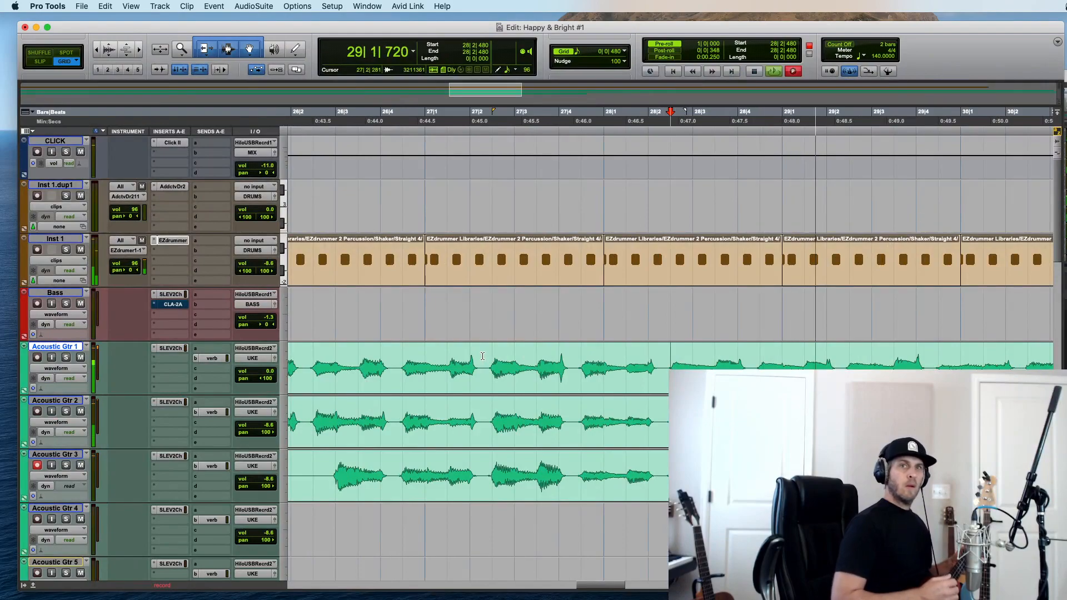
key(space)
key(super+z)
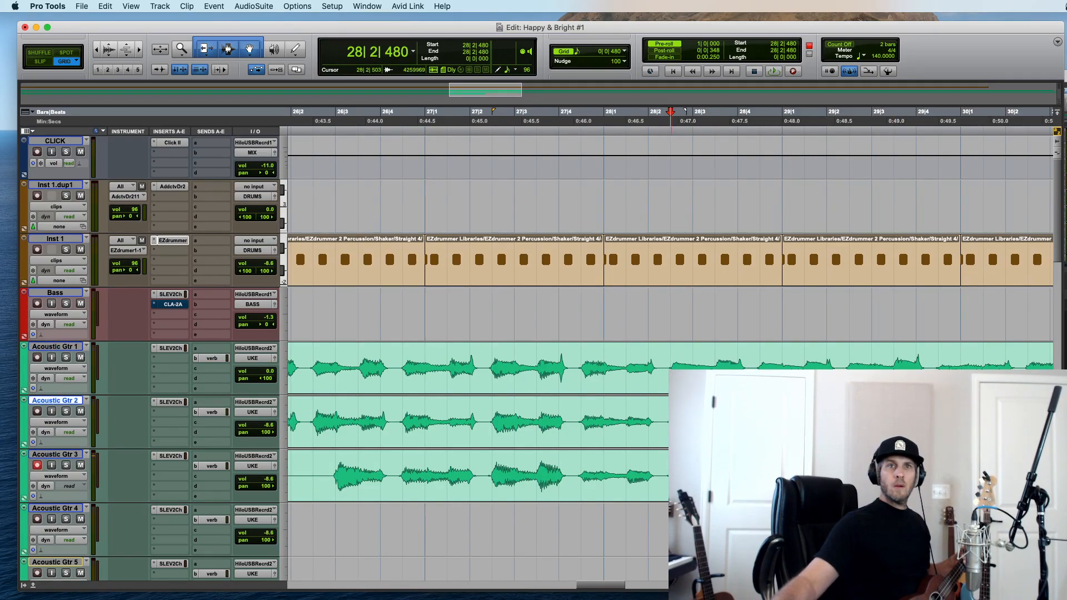
Step: Move the Acoustic Gtr 3 clip at 28|2|480 up to Acoustic Gtr 2 and record a new take in its place to about bar 32
click(672, 454)
key(shift+r)
key(super+space)
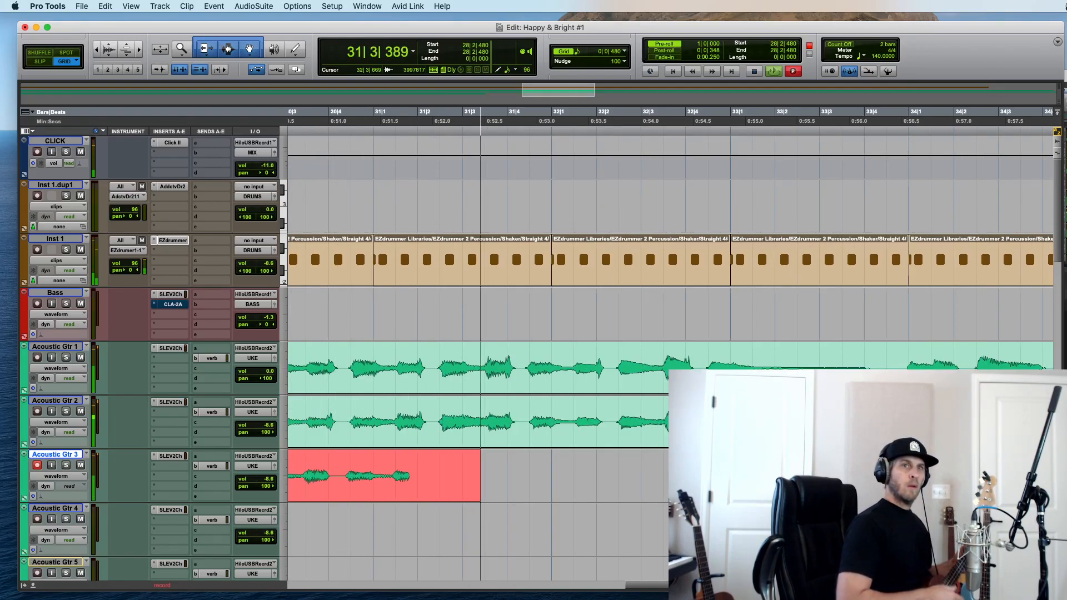
key(space)
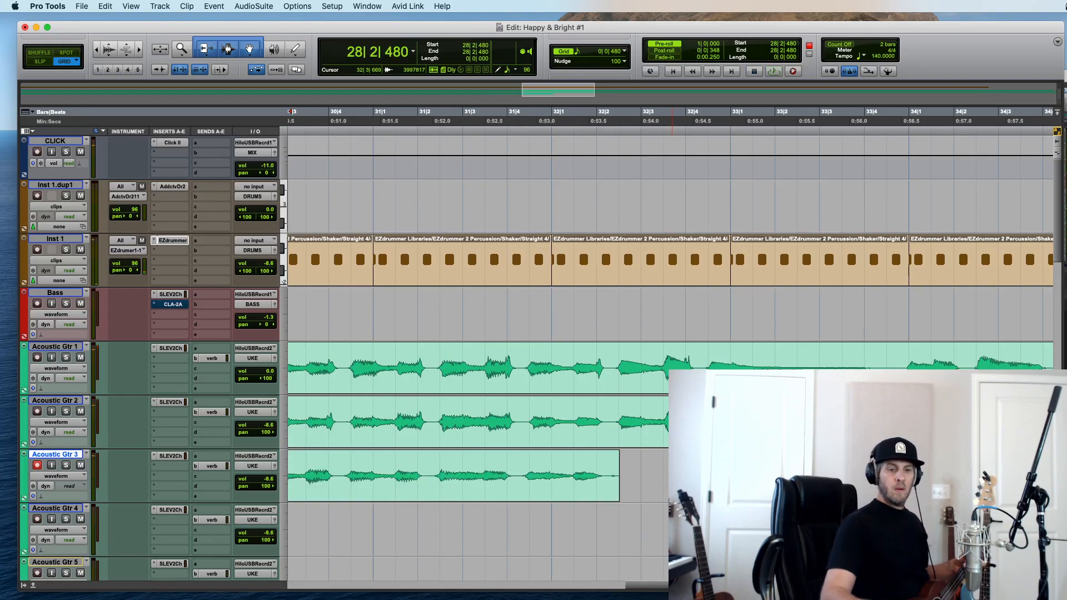
Step: Move the new Acoustic Gtr 3 take at 28|2|480 up to Acoustic Gtr 1 and start playback from 29|2|480
key(r)
drag(541, 496, 514, 370)
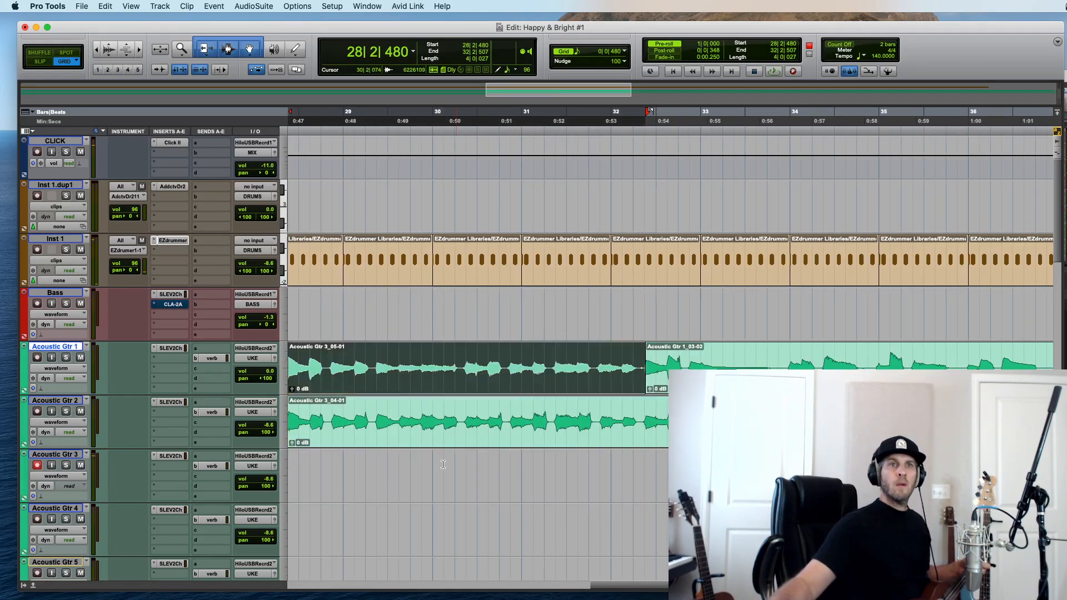
click(391, 472)
key(space)
key(t)
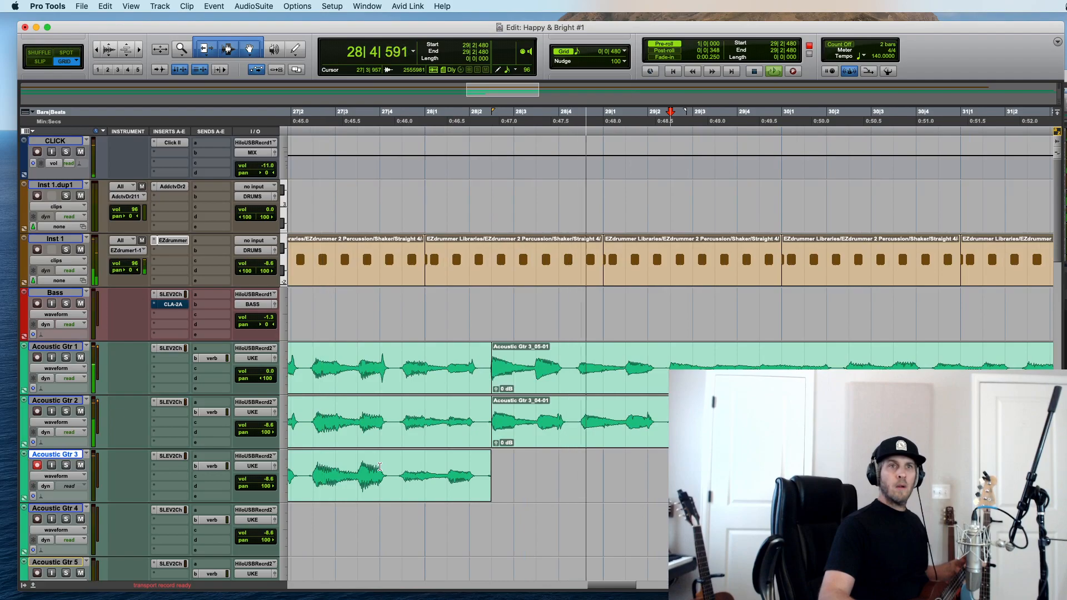
key(r)
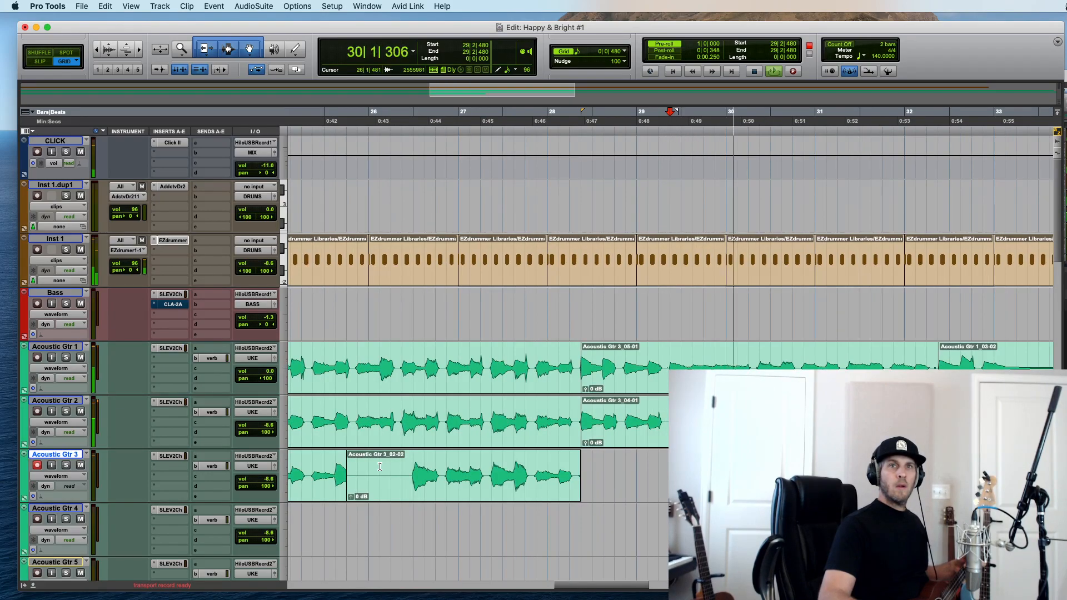
key(space)
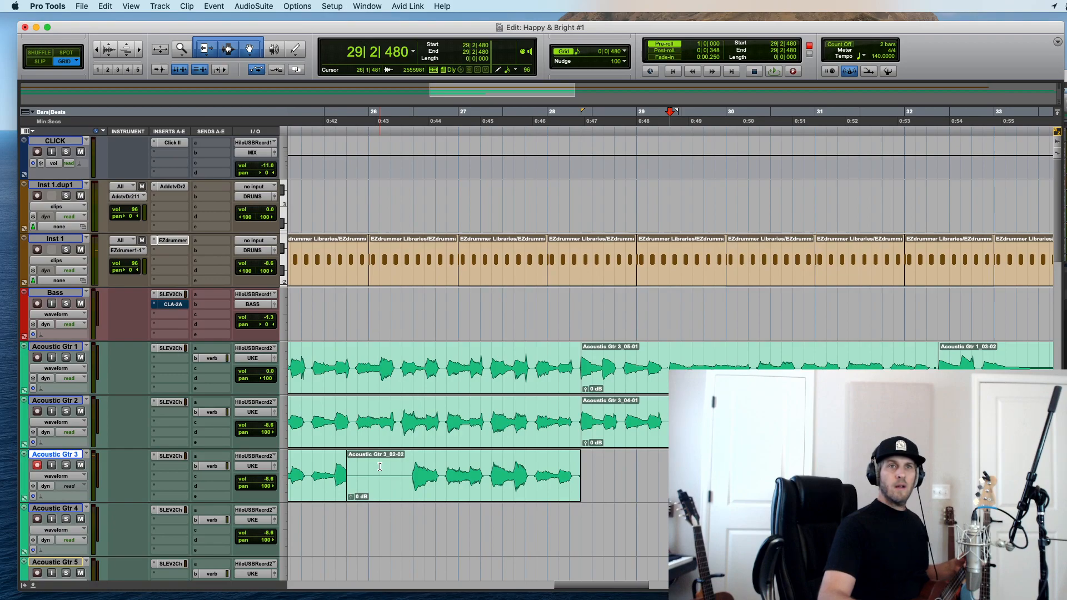
Step: Undo the clip moves and the last punch-in, back to the earlier Acoustic Gtr 3 take at 28|2|480
key(super+z)
key(super+z)
key(super+z)
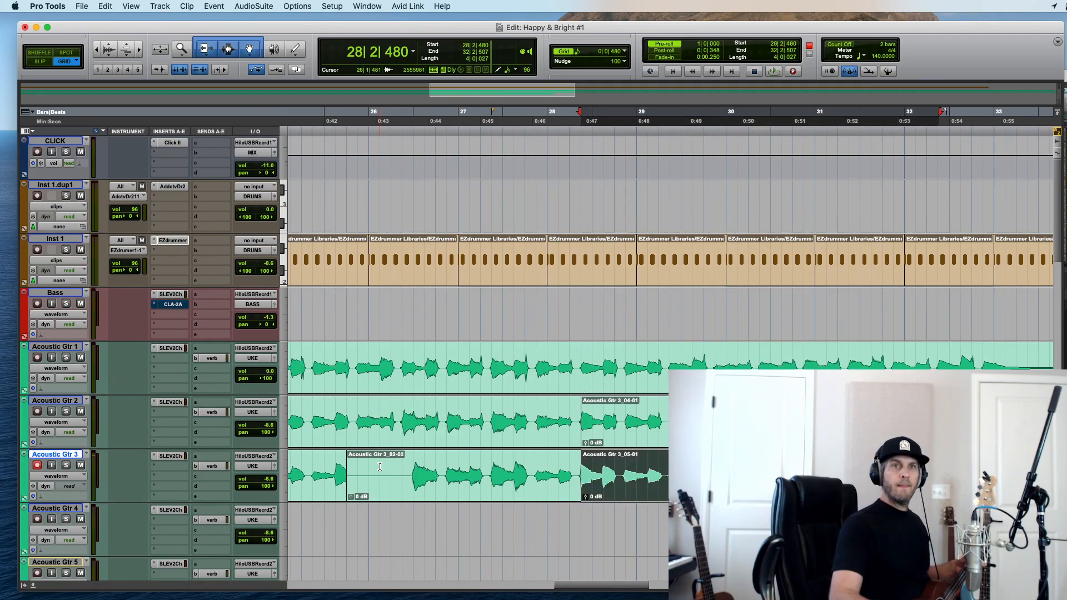
key(r)
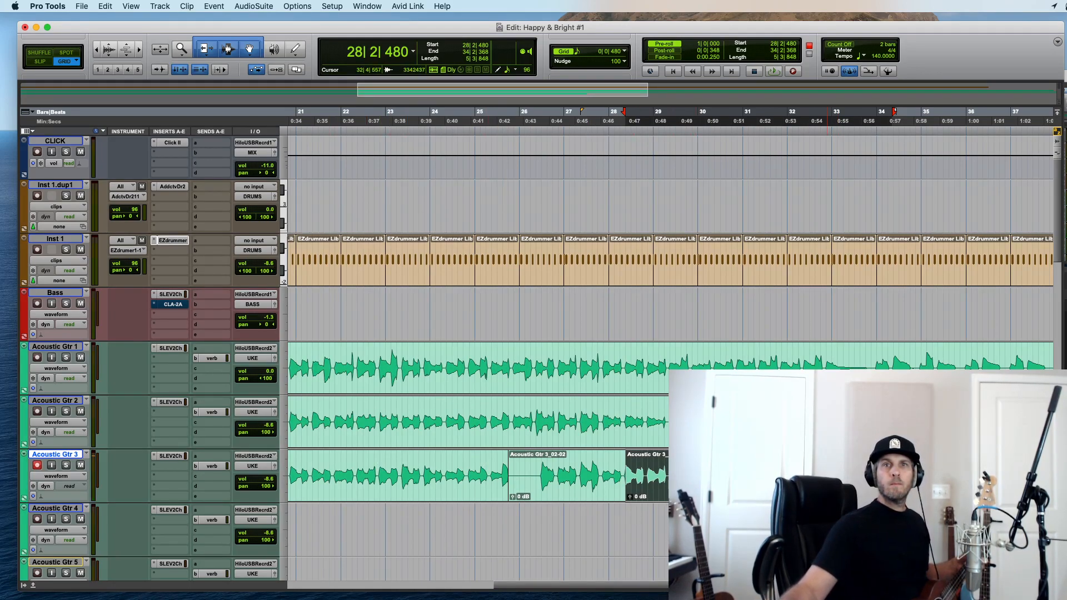
Step: Punch in on Acoustic Gtr 3 from 32|4|480 and record to about bar 44
click(831, 421)
key(space)
key(t)
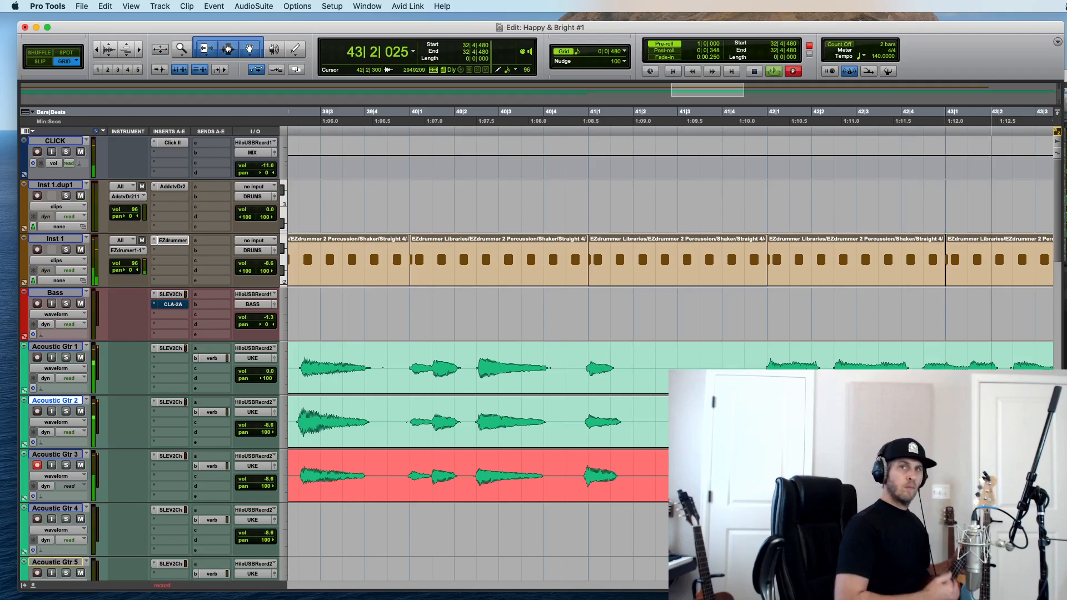
key(super+bracketleft)
key(space)
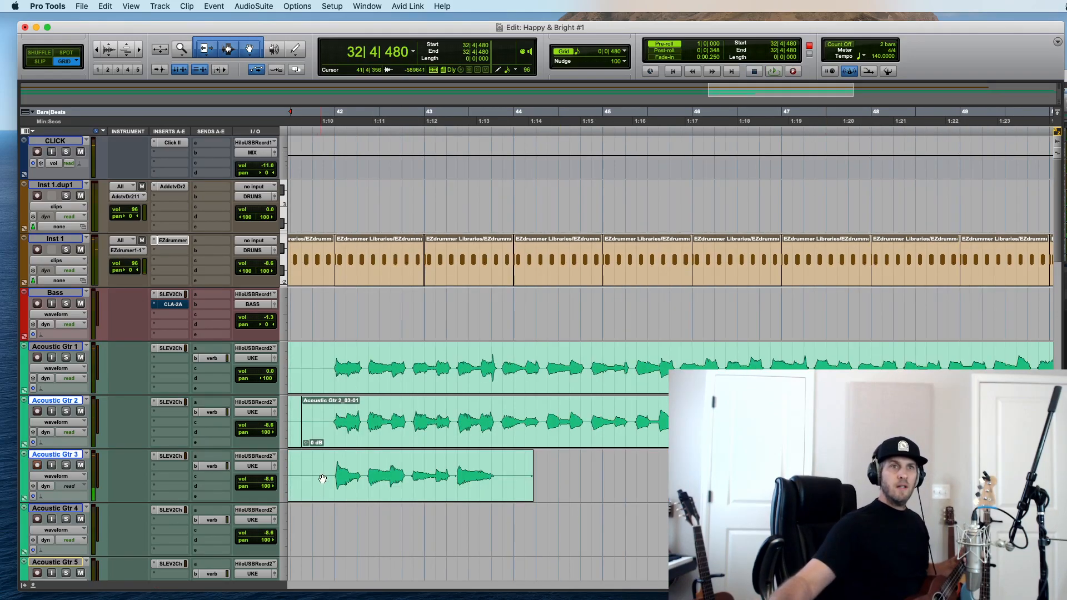
Step: Punch in on Acoustic Gtr 3 from 41|4|480 and record through the ending to about bar 59
key(super+space)
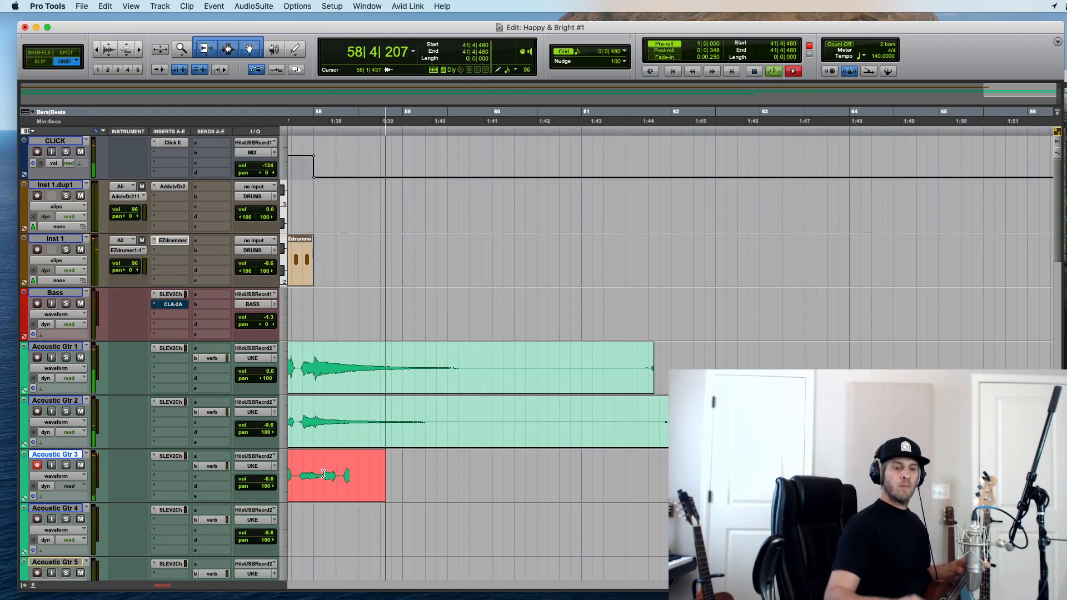
key(super+bracketleft)
key(space)
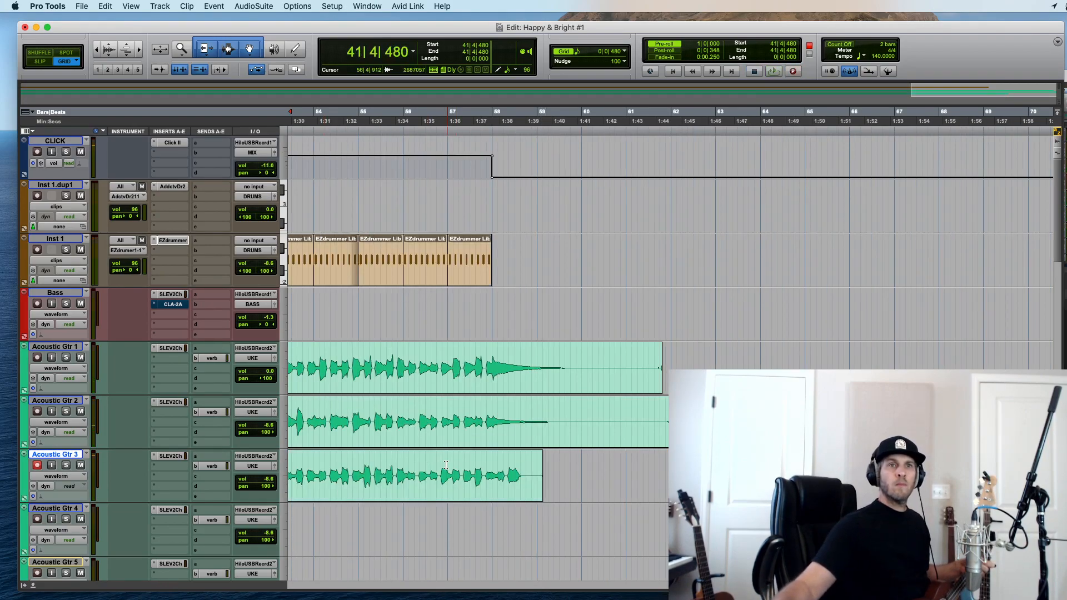
Step: Try to re-record the ending of Acoustic Gtr 3 with punch-ins from 57|1|000 and 56|1|000
key(super+space)
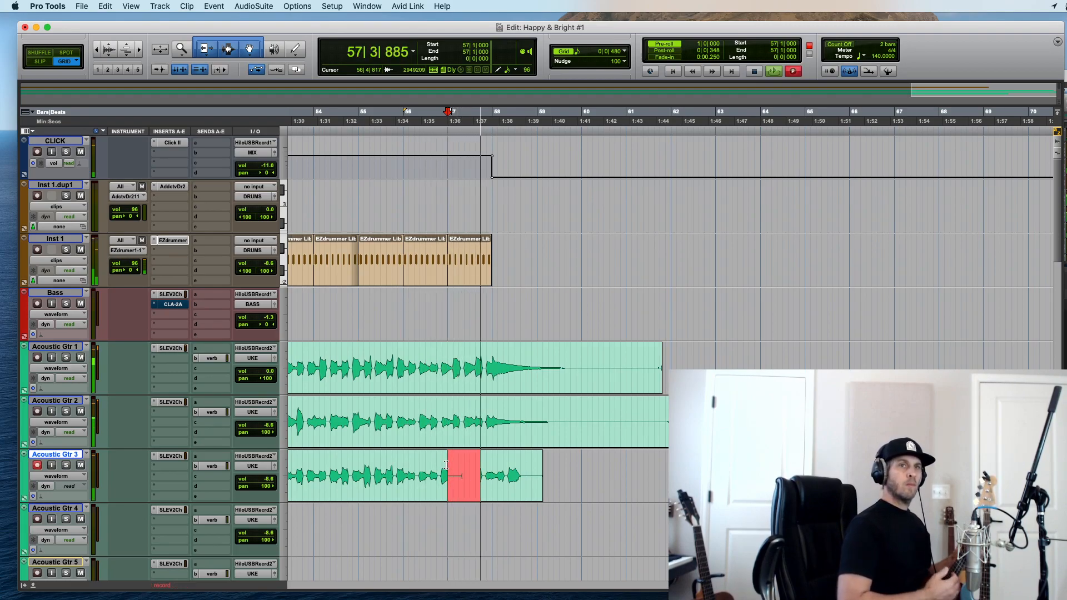
key(space)
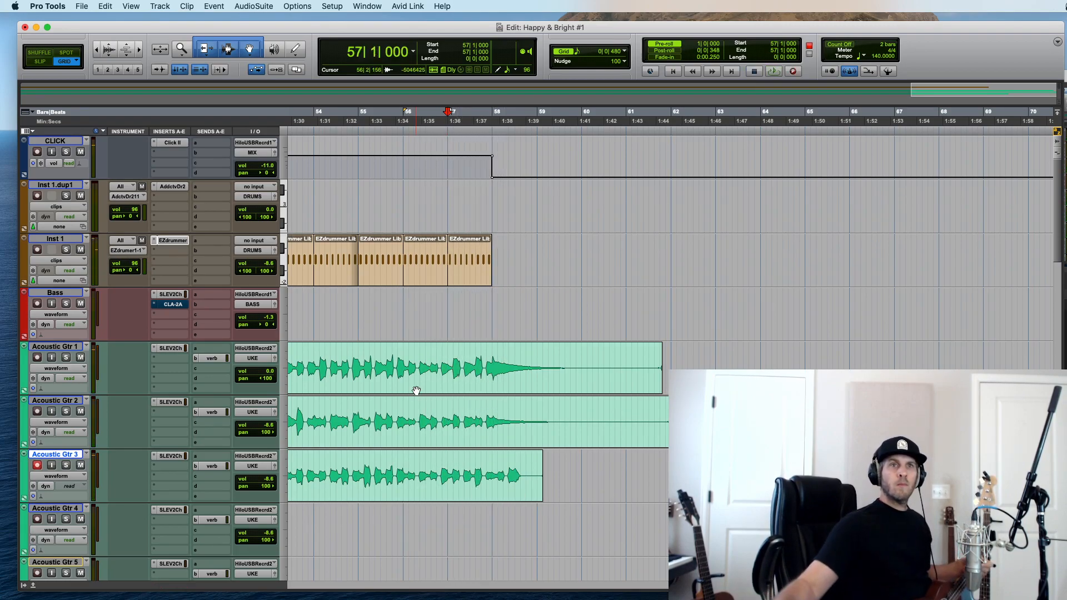
key(super+space)
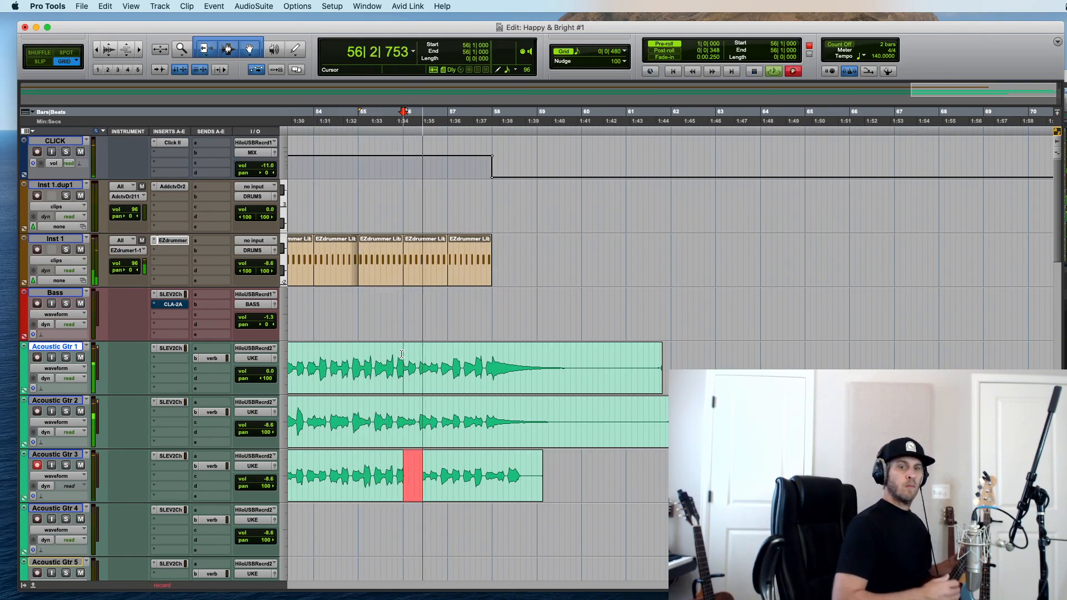
key(space)
Step: Raise the CLICK track's volume automation after bar 58 to about -19.3 dB
drag(495, 179, 492, 160)
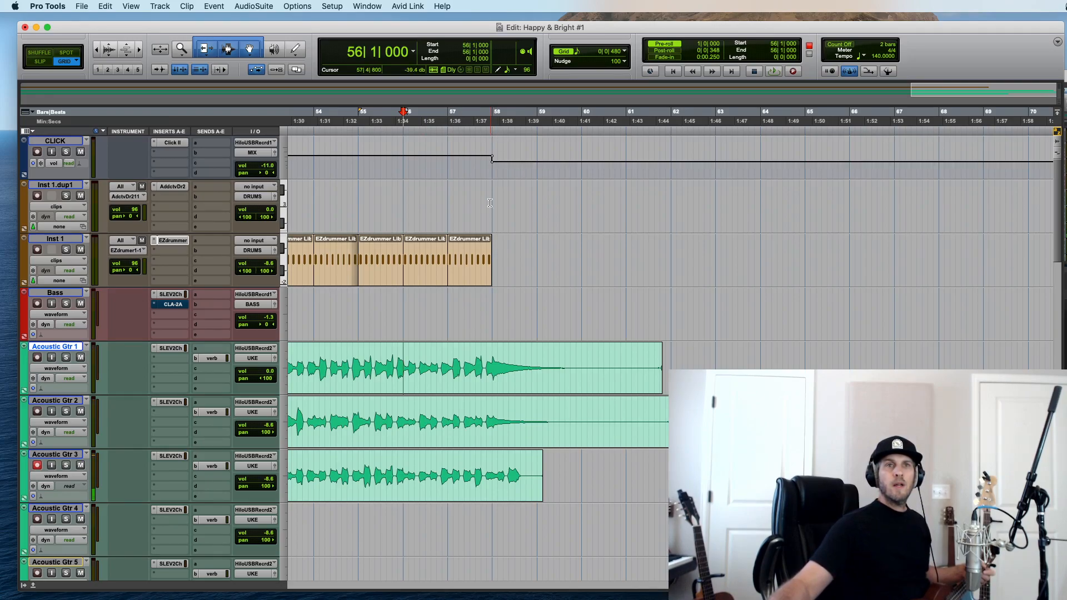
Step: Copy the endings of Acoustic Gtr 1, 2 and 3 after 58|1|000 out to 73|2|480 and delete the originals
drag(492, 351, 687, 478)
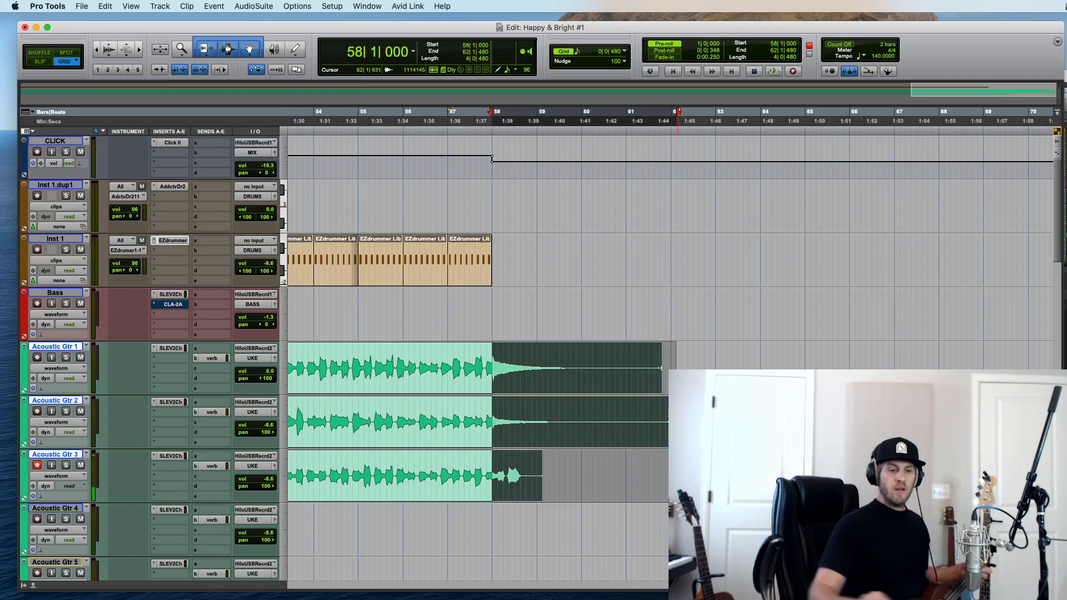
key(super+d)
key(super+d)
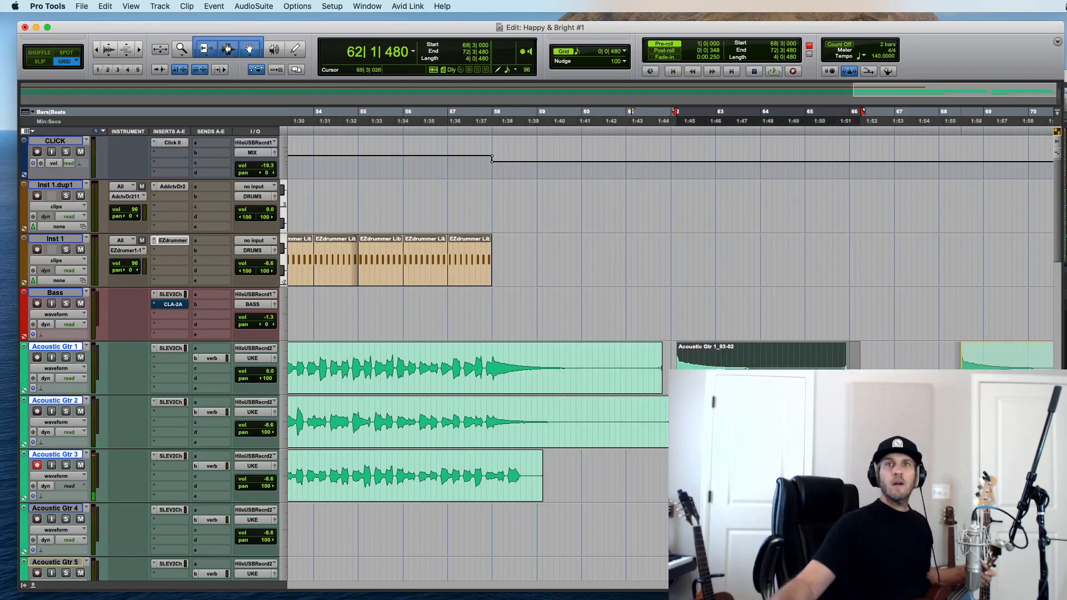
key(super+d)
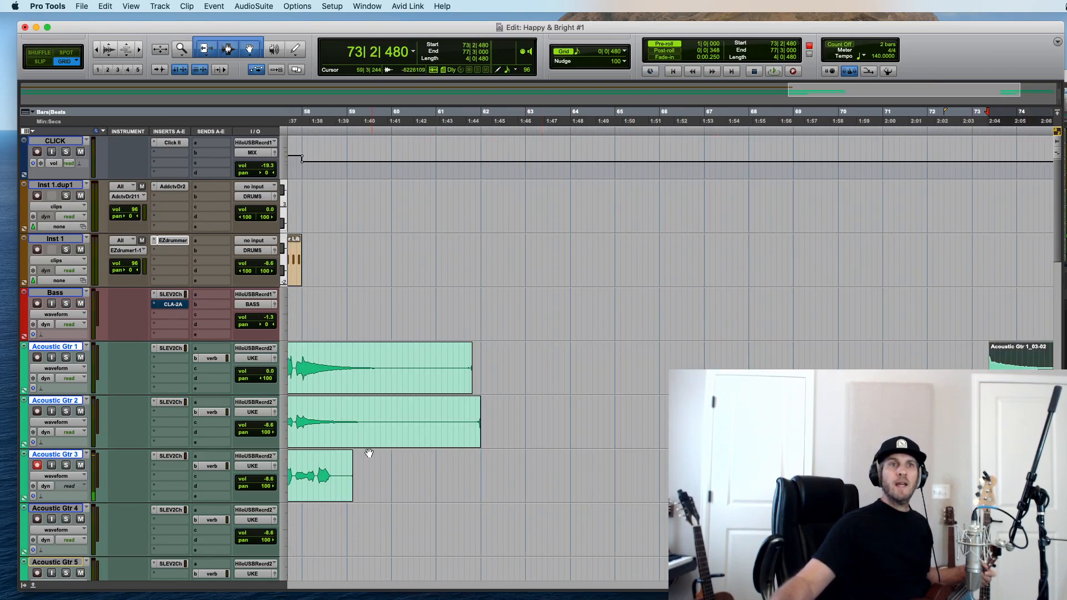
drag(292, 466, 287, 467)
drag(722, 355, 510, 473)
key(Delete)
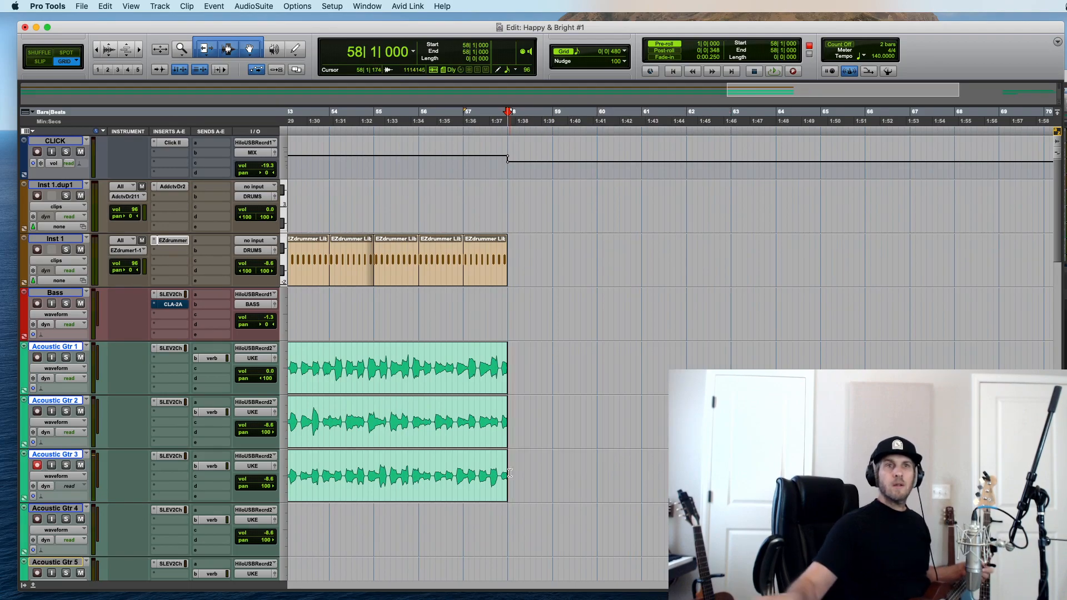
Step: Try to re-record the ending of Acoustic Gtr 3 with punch-ins from 55|1|000
key(super+space)
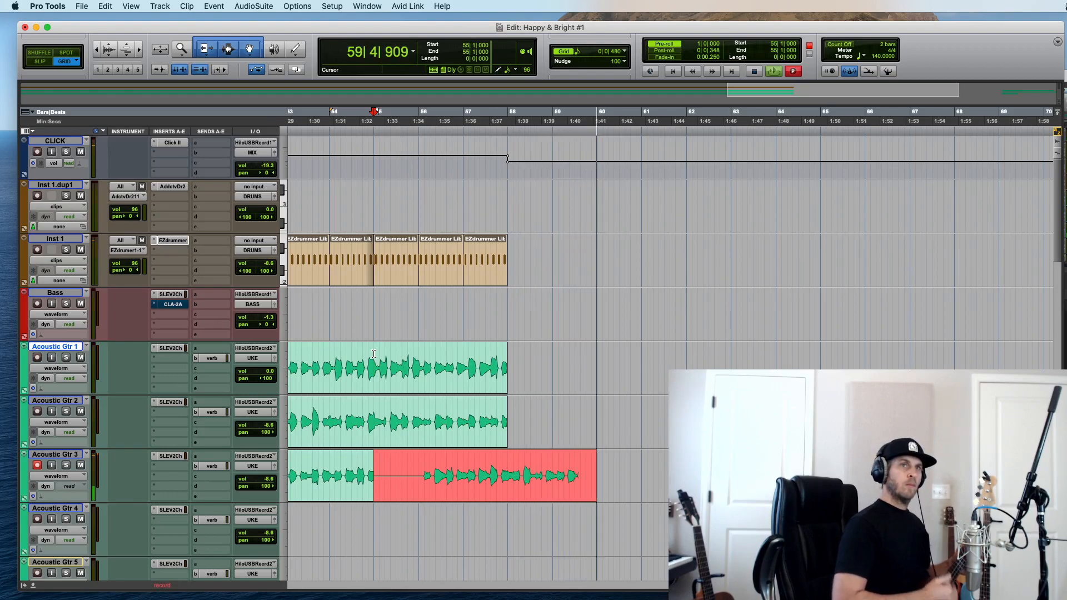
key(space)
key(super+z)
key(super+space)
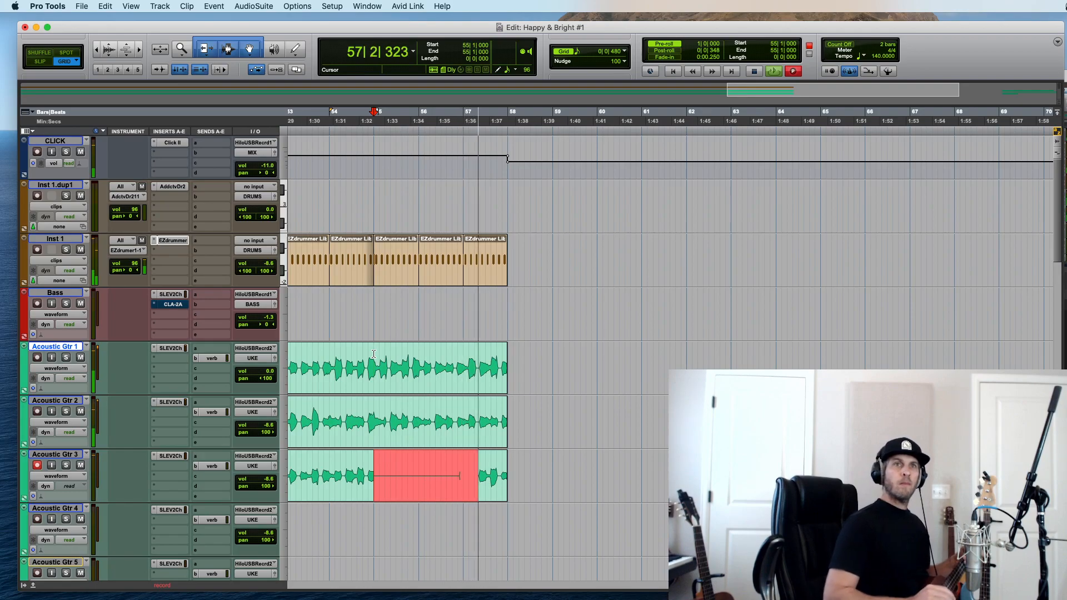
key(space)
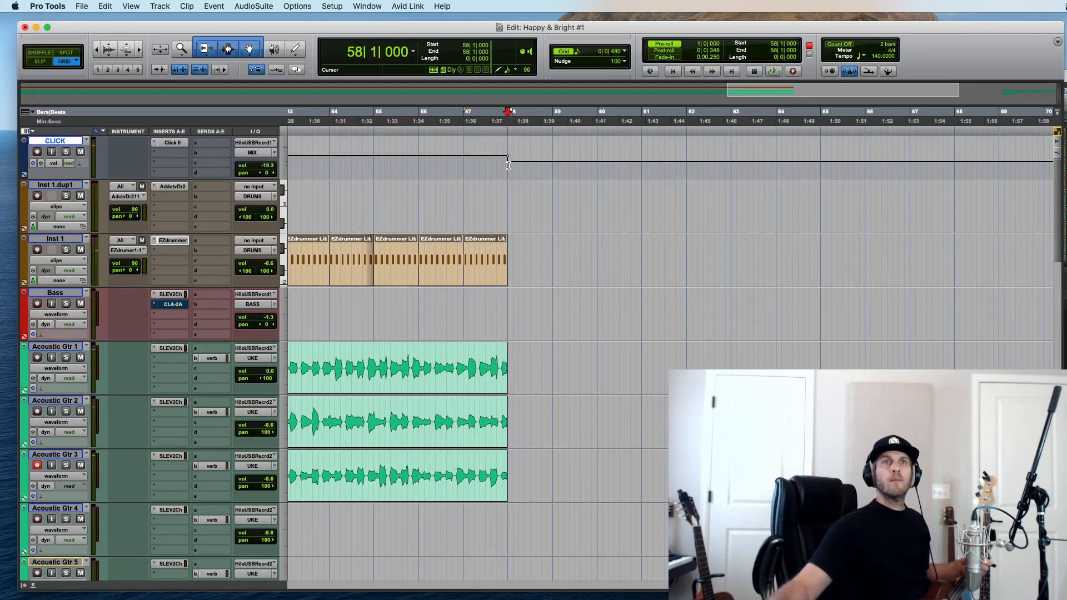
Step: Raise the CLICK track's volume automation after bar 58 to about -9.9 dB
drag(511, 165, 507, 156)
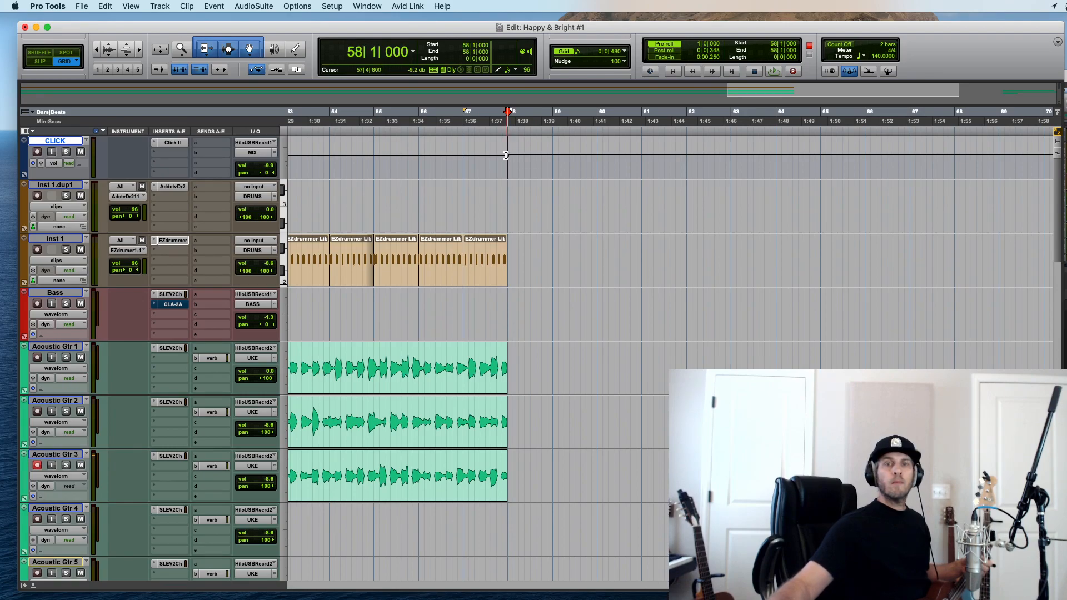
key(space)
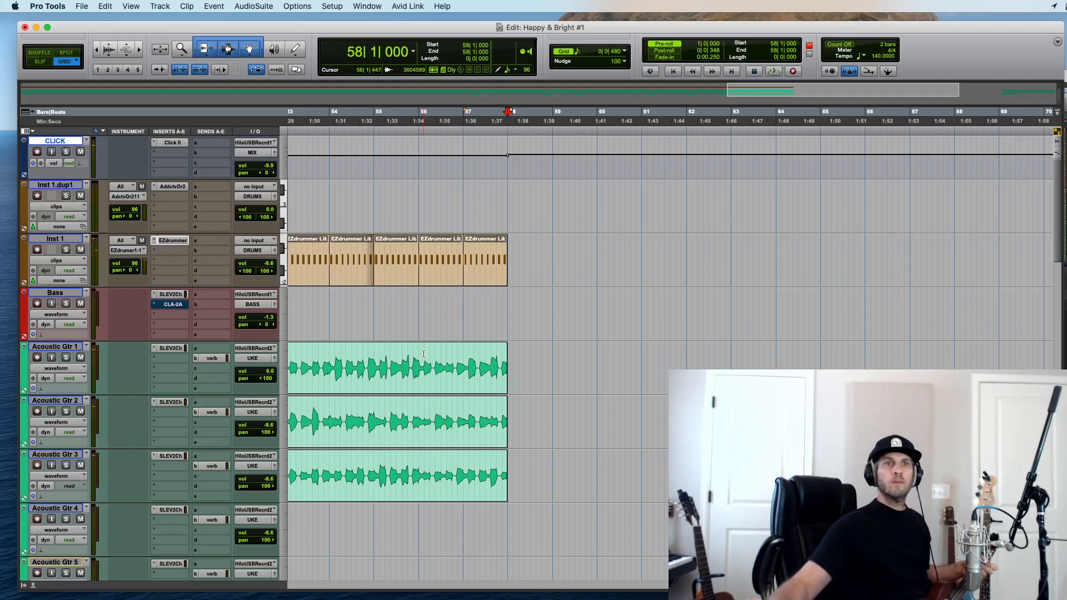
Step: Record an ending take on Acoustic Gtr 3 from 56|1|000 and move it onto Acoustic Gtr 1 at the same position
key(super+space)
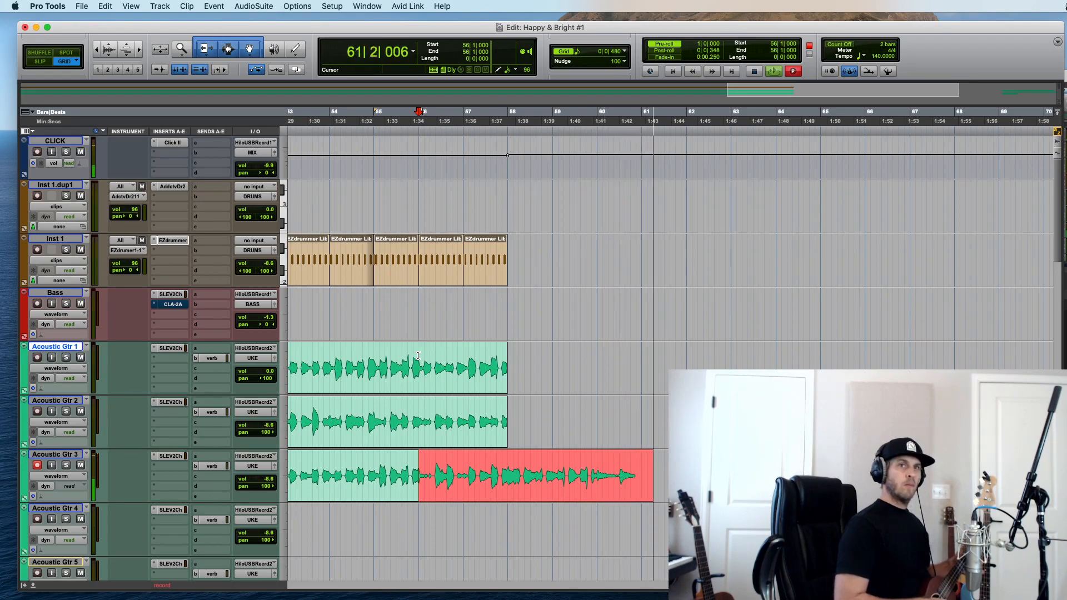
key(super+period)
key(super+space)
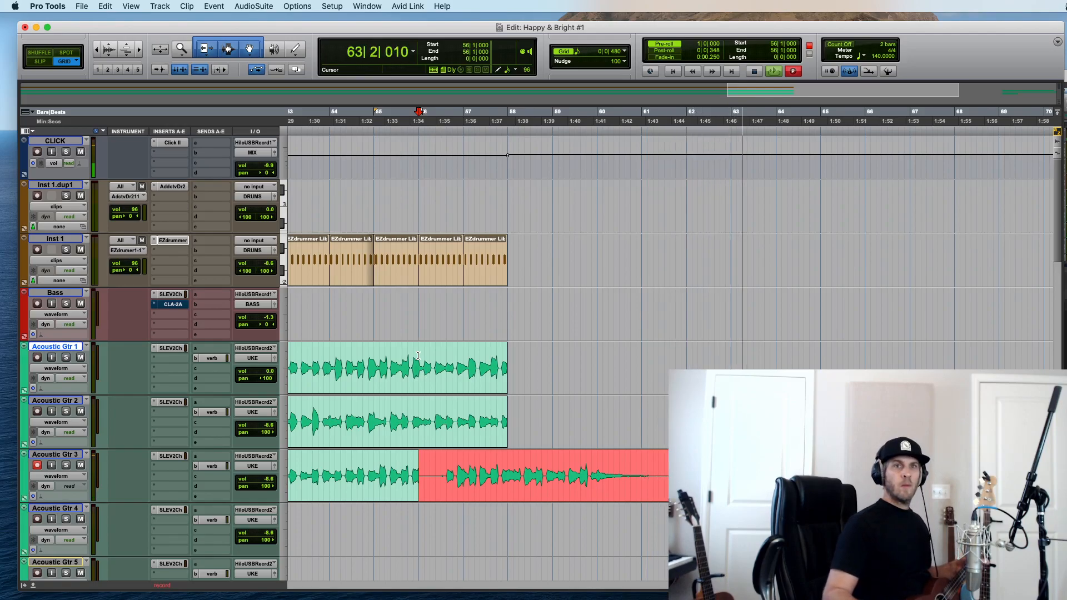
key(space)
drag(470, 489, 470, 381)
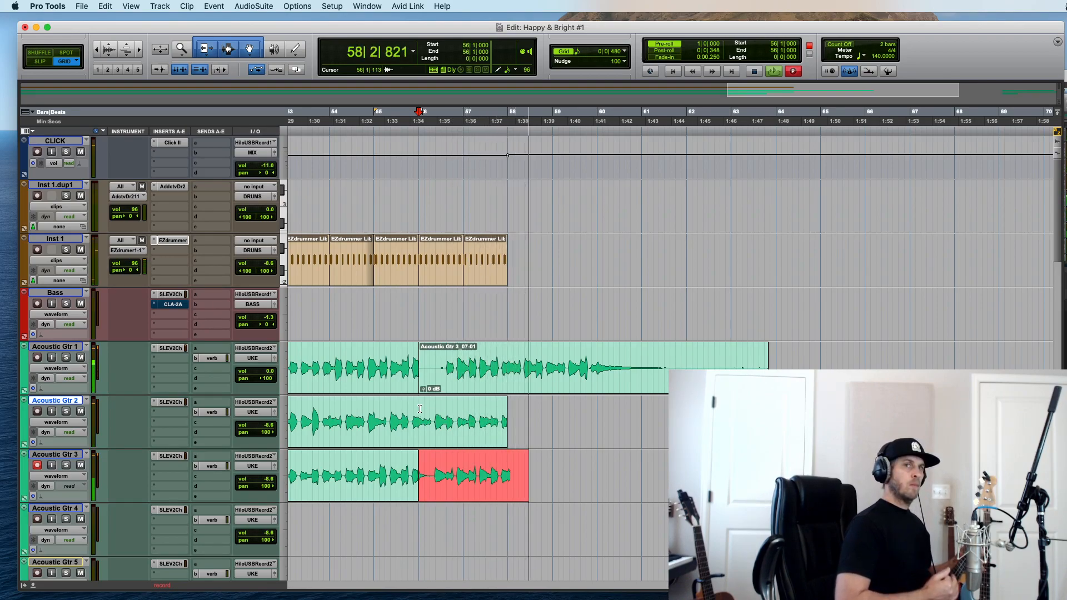
Step: Discard the current take, record a second ending on Acoustic Gtr 3 from 56|1|000 and move it onto Acoustic Gtr 2
key(space)
key(super+z)
key(super+space)
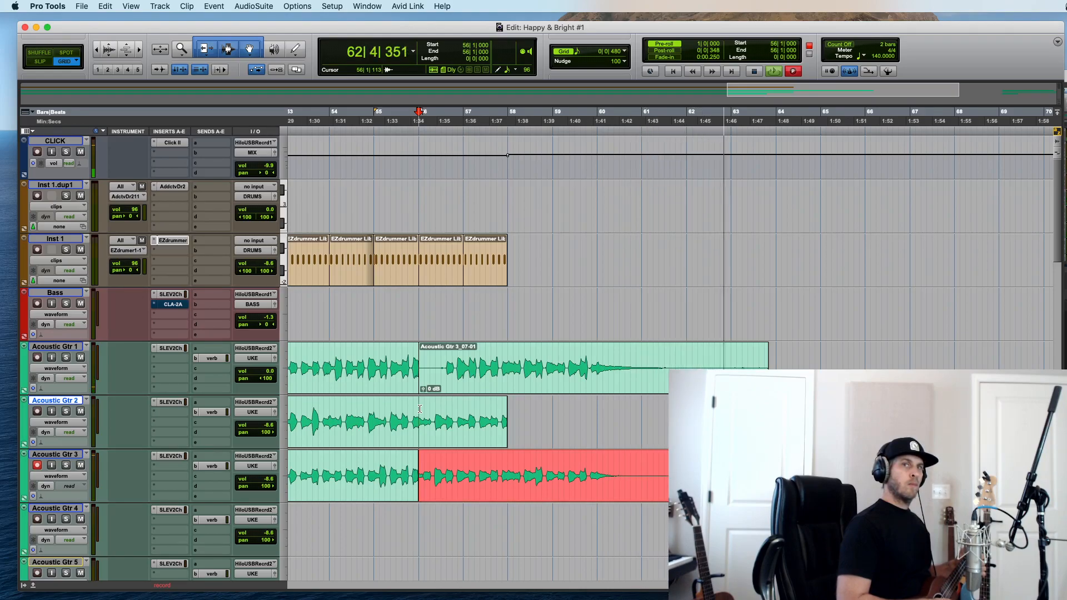
key(space)
drag(466, 475, 466, 450)
Step: Record a third ending take on Acoustic Gtr 3 from 56|1|000 to about bar 63
click(420, 461)
key(space)
key(super+bracketright)
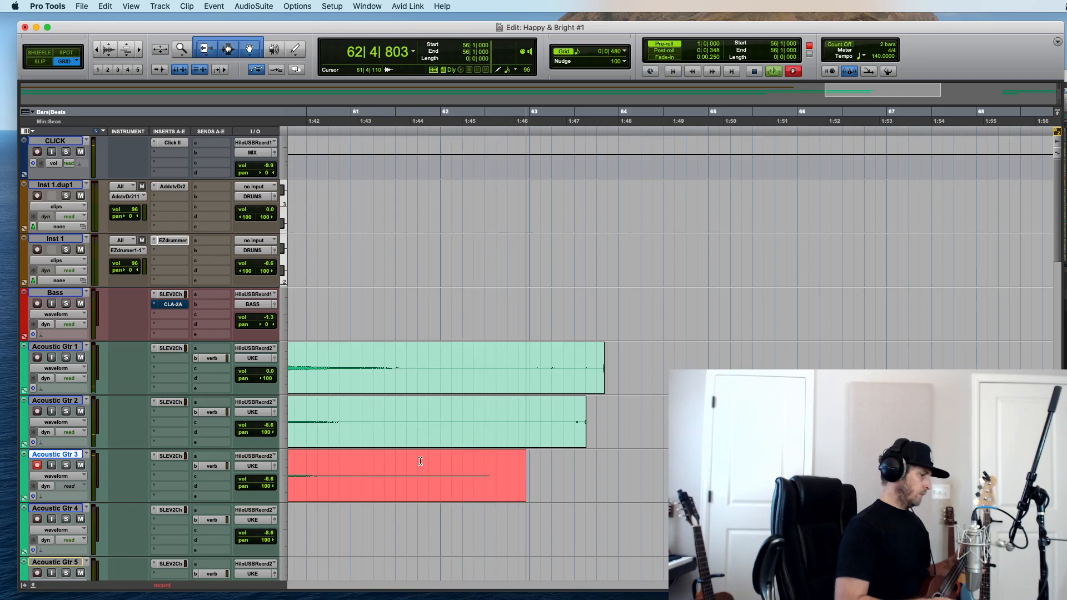
key(space)
key(alt+a)
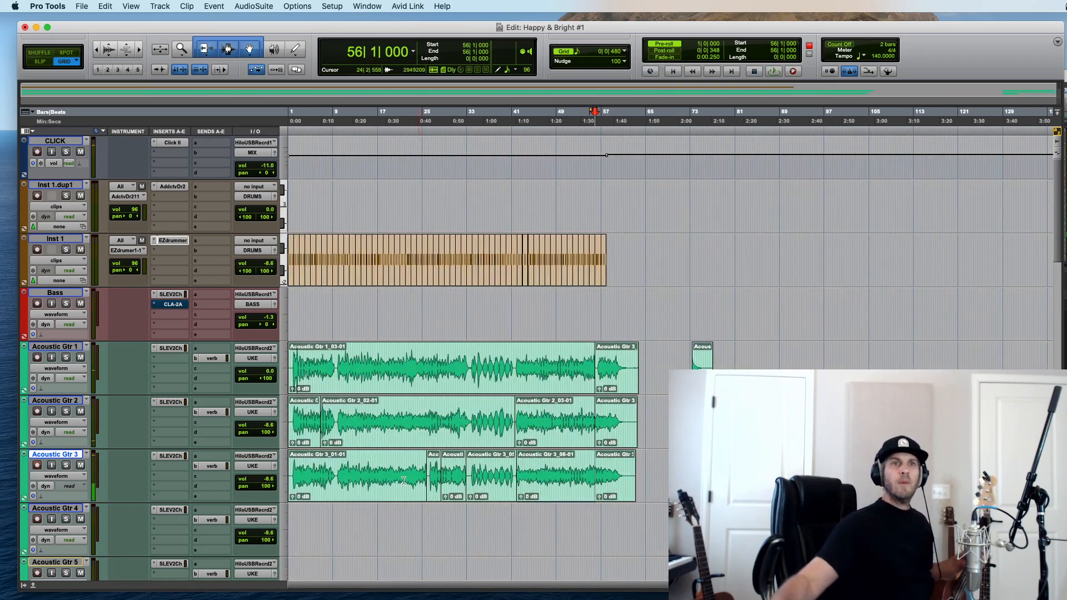
Step: Record a replacement take on Acoustic Gtr 4 from 28|1|000 and move it down to Acoustic Gtr 5
scroll(409, 476, down, 4)
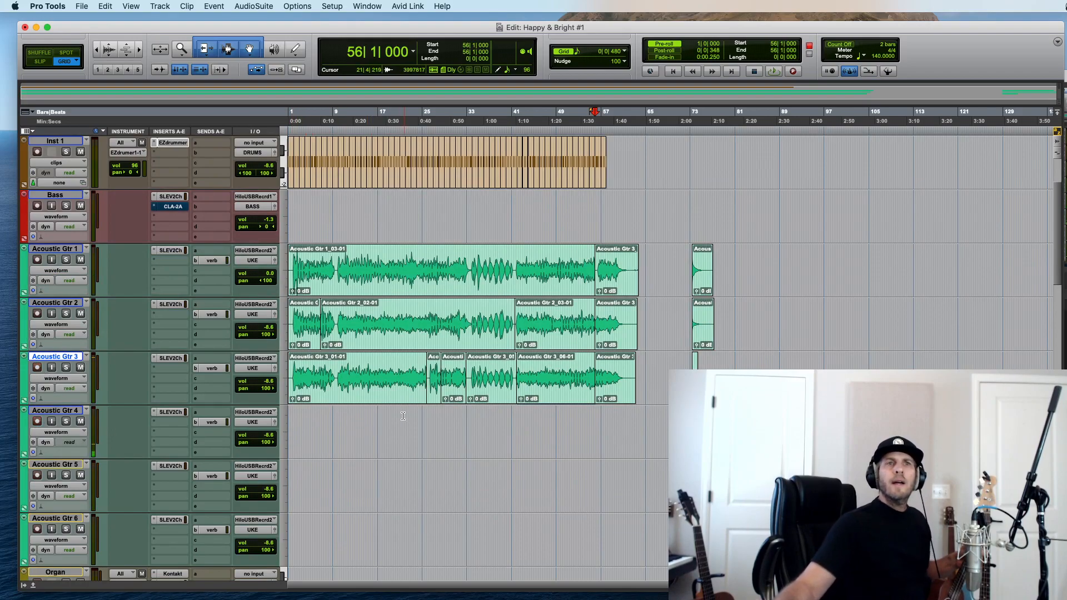
key(super+space)
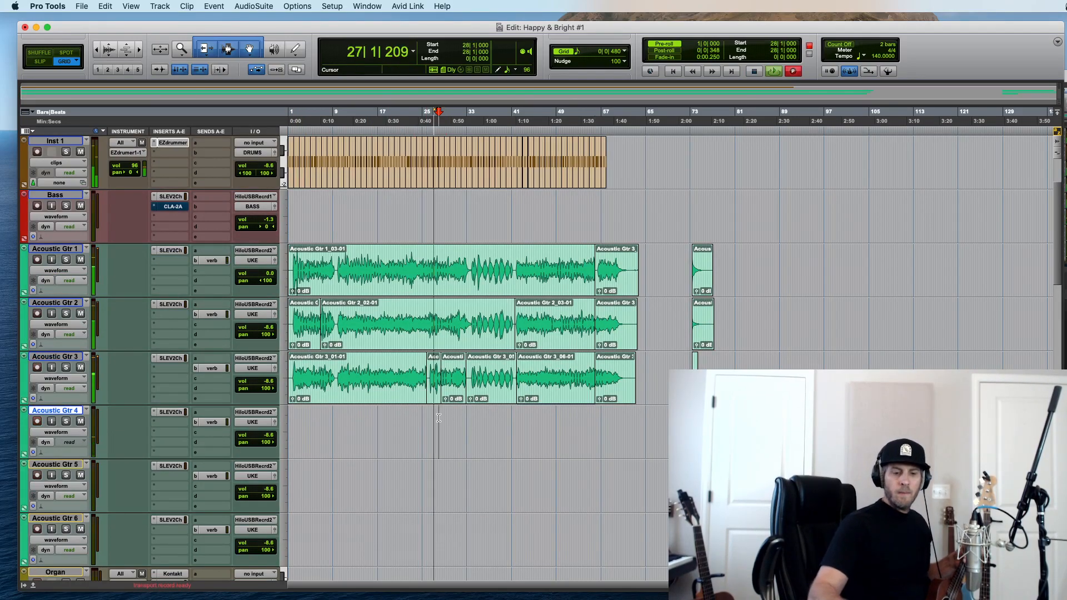
key(t)
key(t)
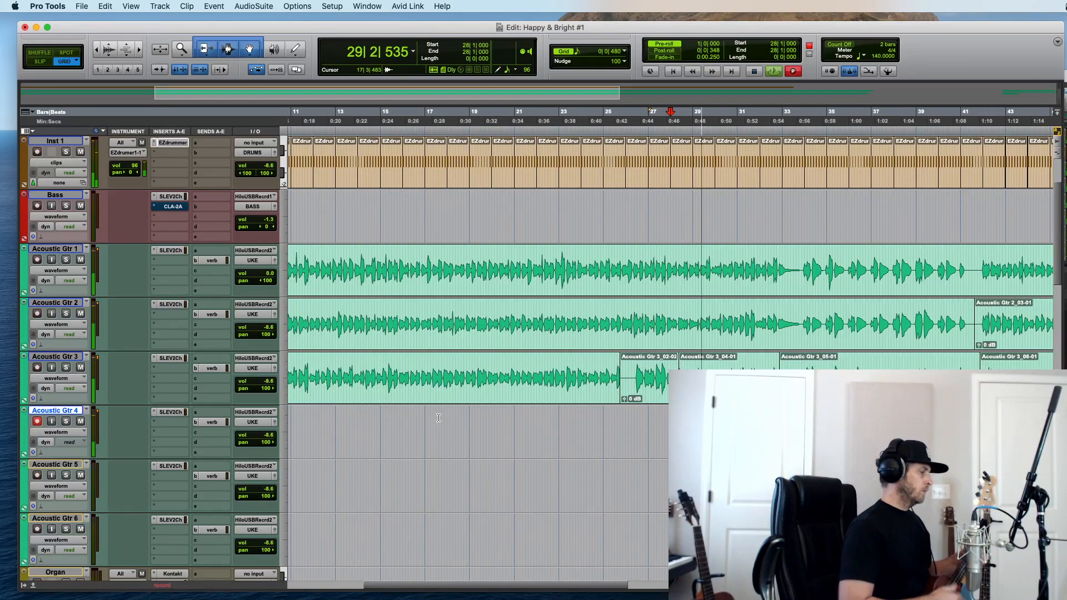
key(space)
key(super+space)
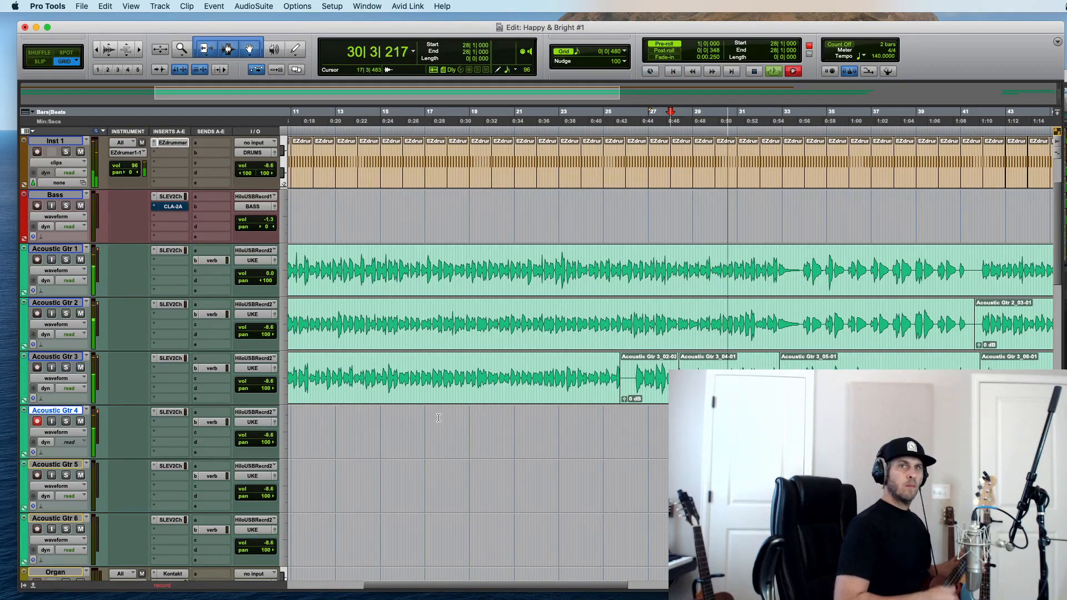
key(space)
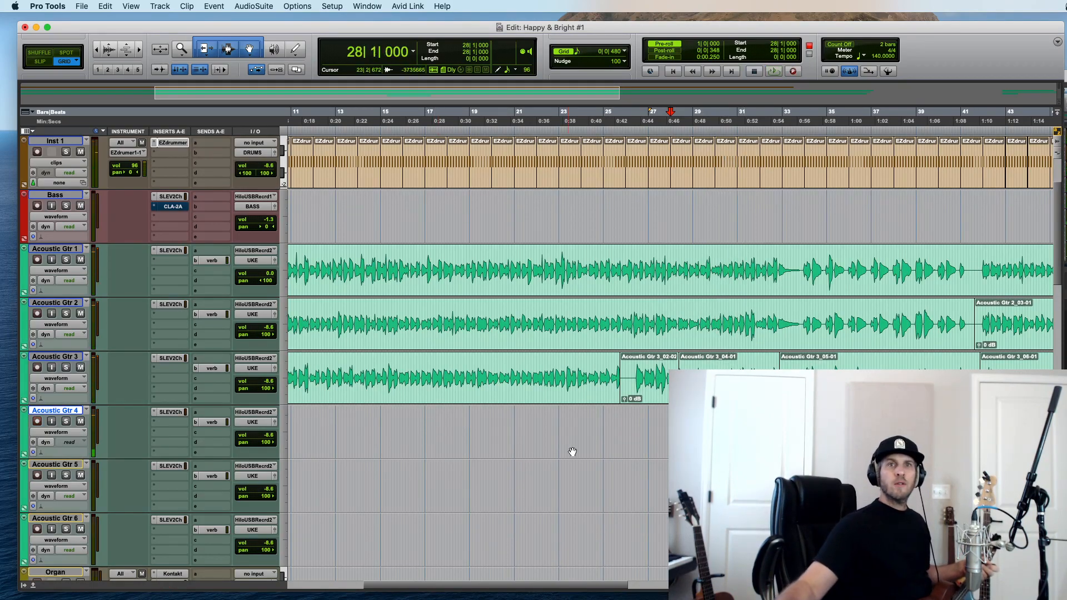
key(semicolon)
key(super+bracketright)
key(super+bracketright)
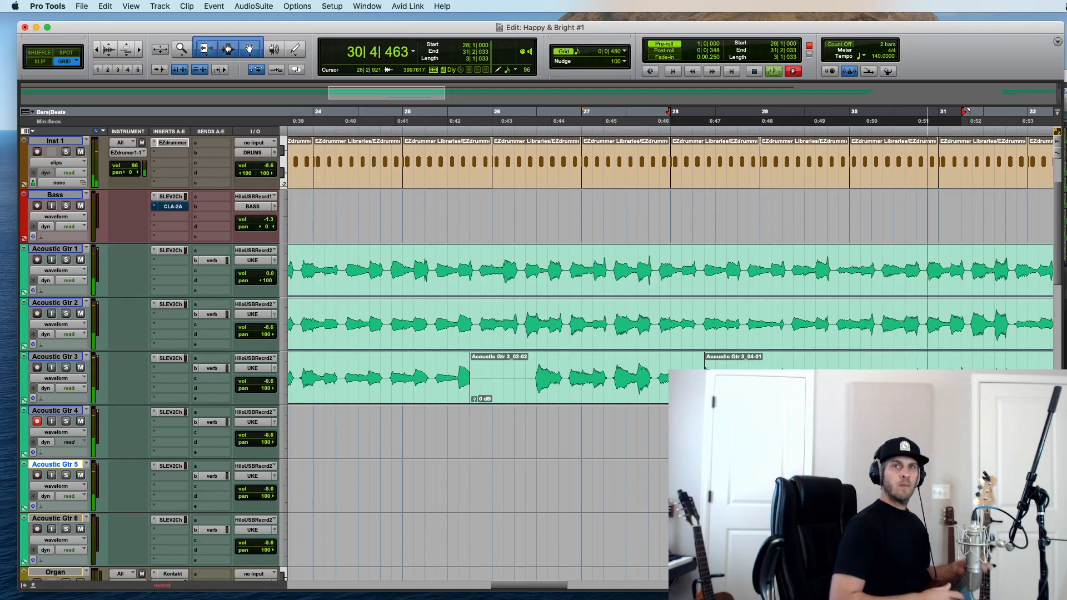
Step: Finish the second replacement take from 28|1|000 on Acoustic Gtr 4 and move it down to Acoustic Gtr 6
key(space)
click(815, 539)
key(super+alt+z)
key(shift+r)
Step: Record a third replacement take on Acoustic Gtr 4 from 28|1|000 to about bar 31
key(super+space)
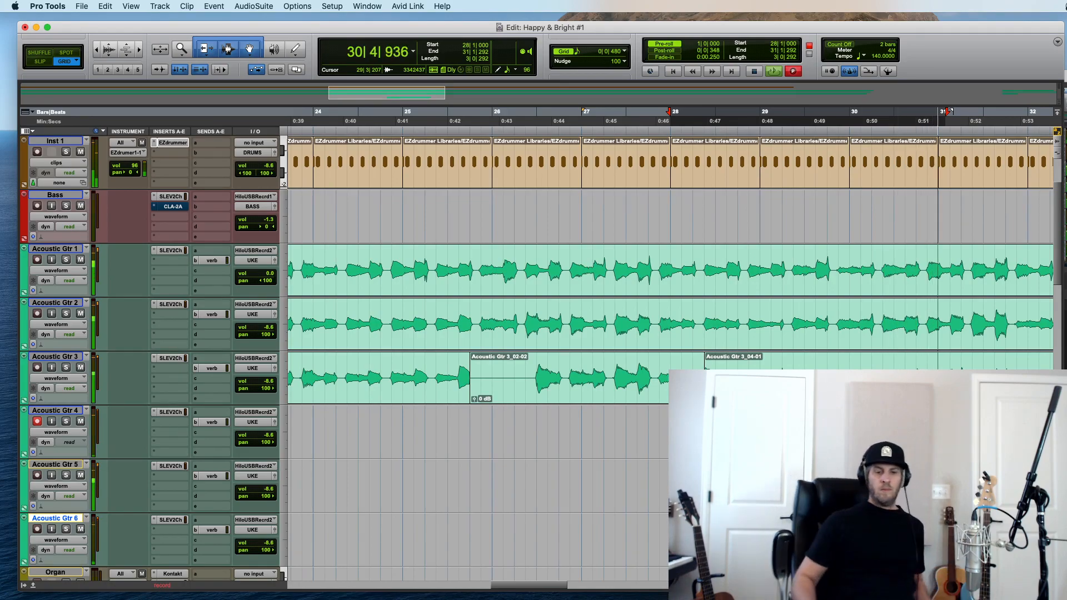
key(space)
key(super+bracketleft)
click(706, 320)
key(super+bracketleft)
key(super+bracketleft)
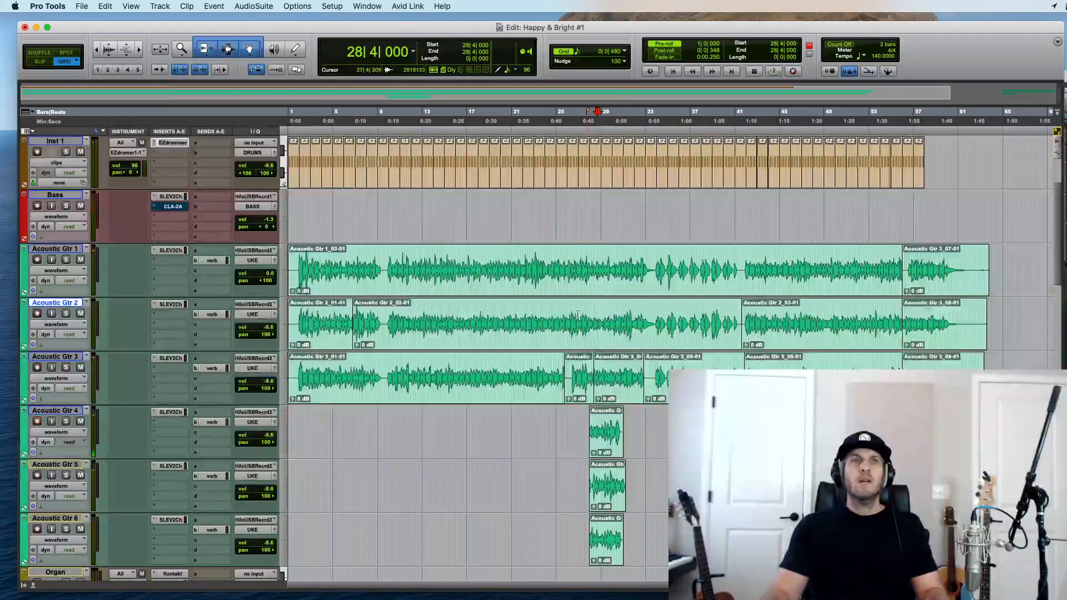
Step: In Slip mode, smooth the first edit on Acoustic Gtr 2 with a crossfade from 6|4|224 to 6|4|368
click(352, 268)
key(super+bracketright)
key(super+bracketright)
key(super+bracketright)
key(super+bracketright)
key(super+bracketright)
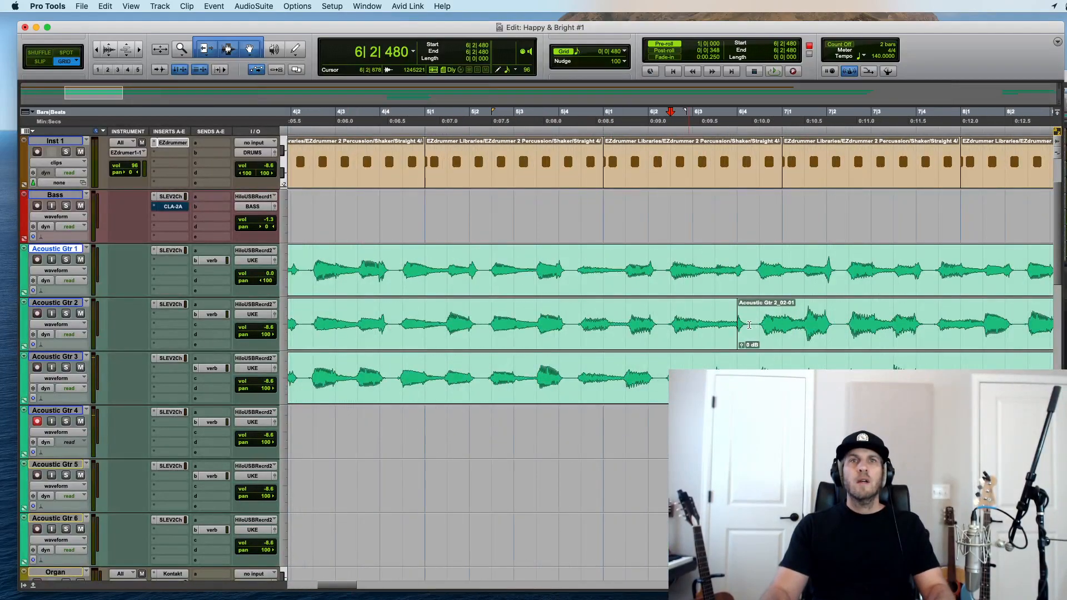
key(F2)
drag(798, 322, 830, 322)
key(super+bracketleft)
key(super+bracketleft)
key(super+bracketleft)
key(super+bracketleft)
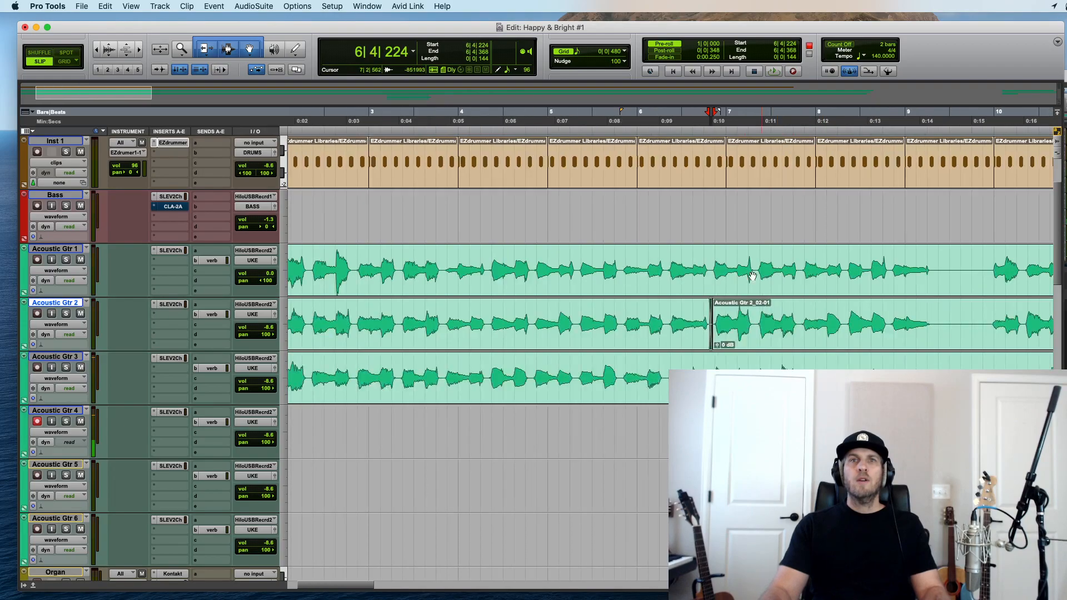
Step: Extend the first Acoustic Gtr 3 clip so that its edit point falls at 26|4|337
click(842, 258)
key(super+bracketright)
key(super+bracketright)
key(super+bracketright)
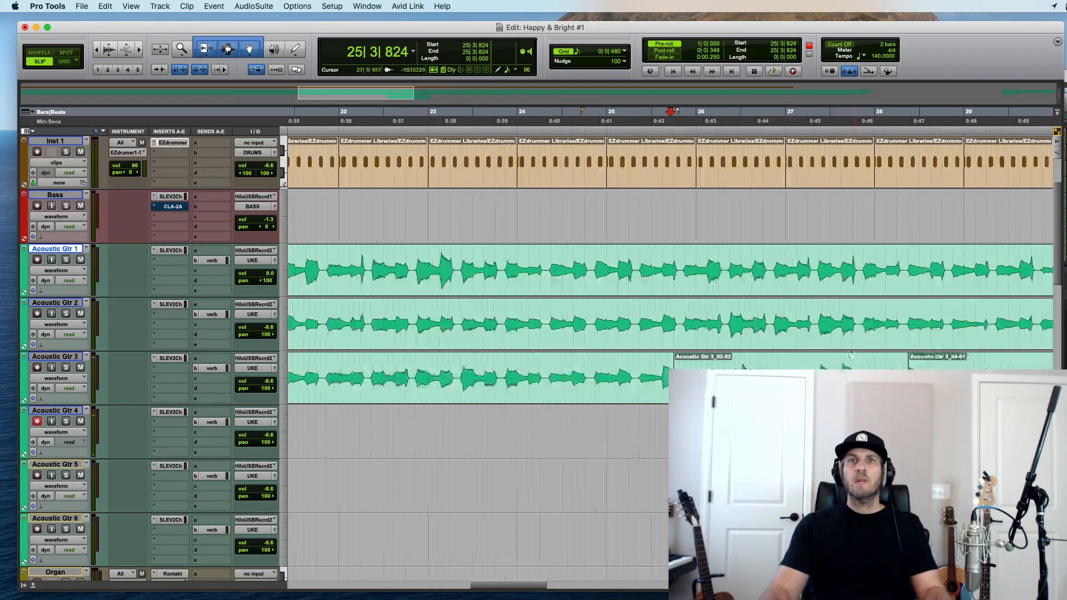
key(semicolon)
key(semicolon)
key(shift+Return)
key(shift+Tab)
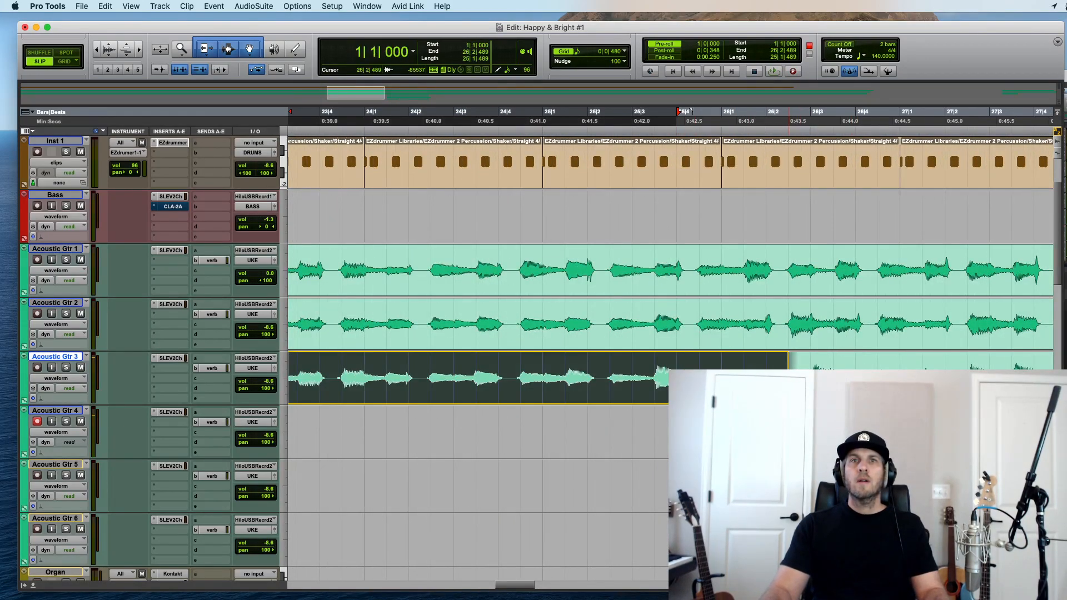
key(shift+Tab)
scroll(690, 112, right, 5)
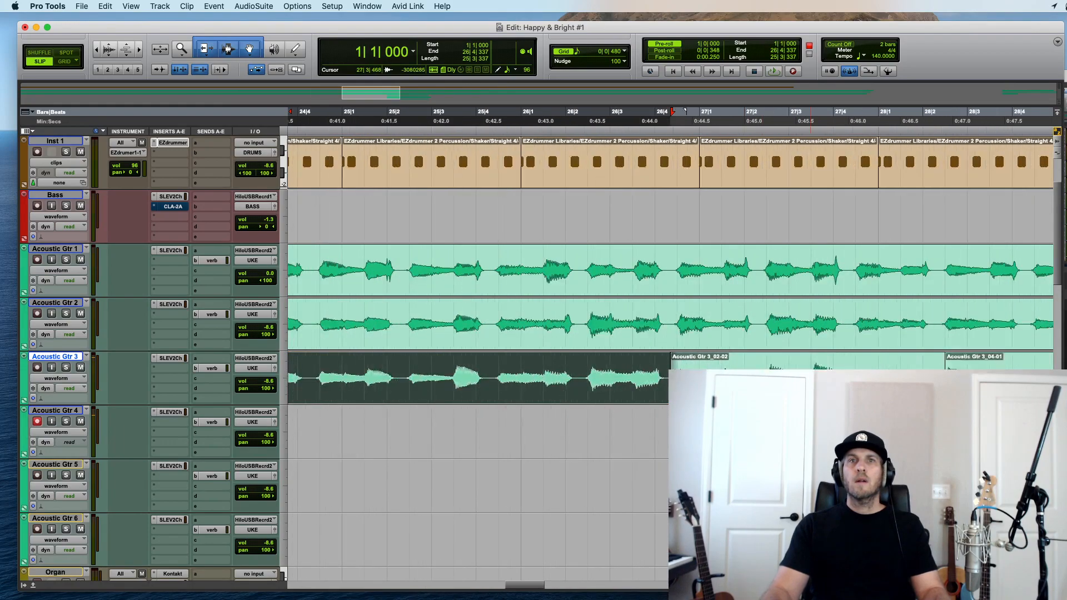
Step: Move the start of the Acoustic Gtr 3_04-01 clip back to 28|2|264
key(ctrl+Tab)
key(r)
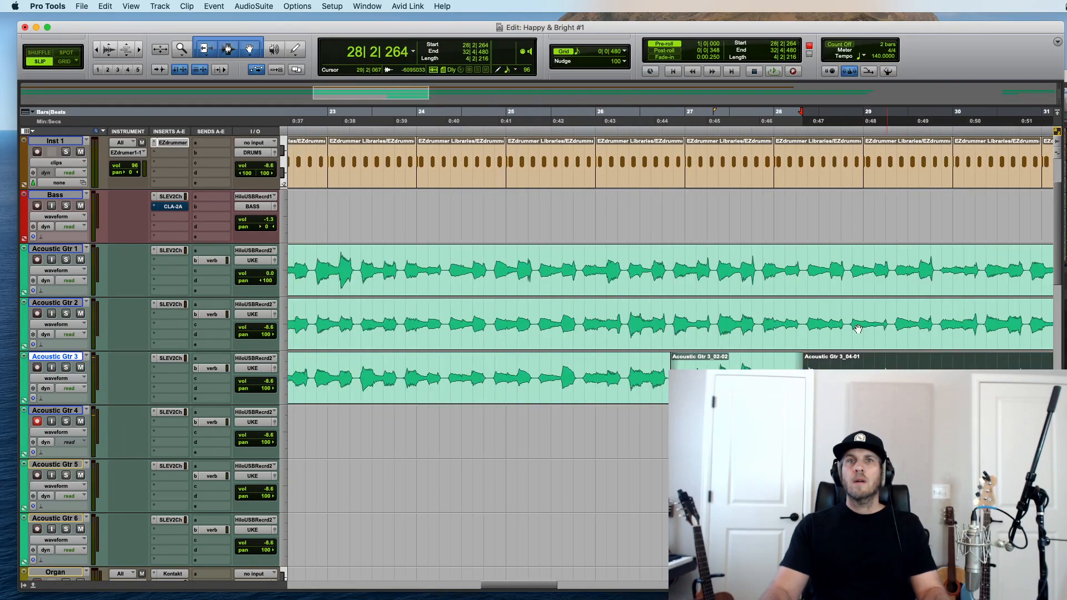
click(804, 268)
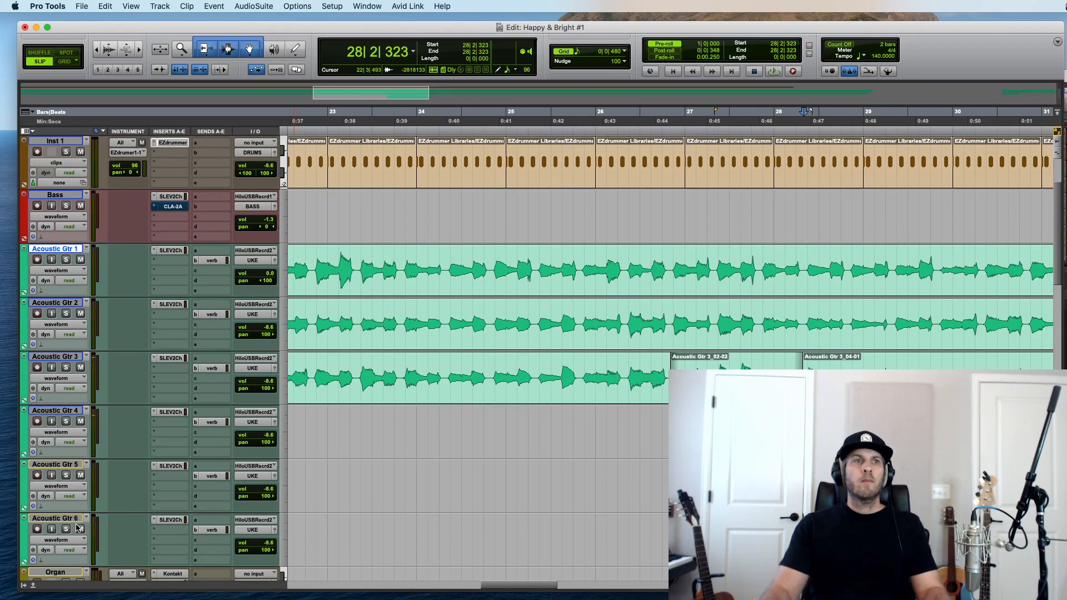
Step: Mute Acoustic Gtr 6 and delete the opening of the Acoustic Gtr 4 and 5 takes up to 29|2|235
key(space)
key(t)
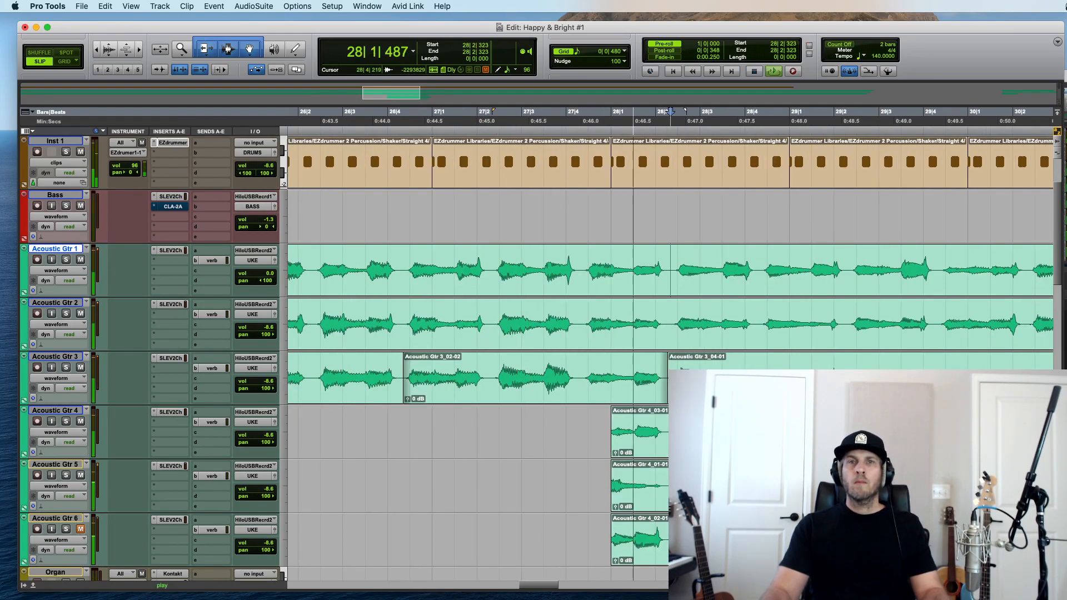
drag(576, 428, 848, 489)
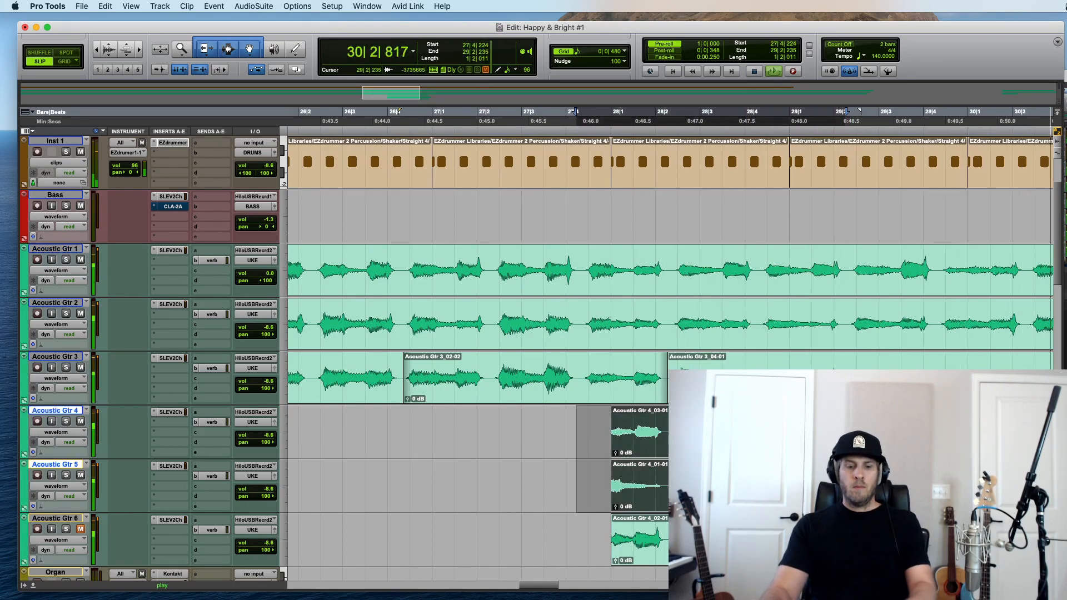
key(Delete)
Step: Play the shortened Acoustic Gtr 4 and 5 takes and cut their ends at 30|2|313
key(space)
key(space)
drag(755, 119, 880, 120)
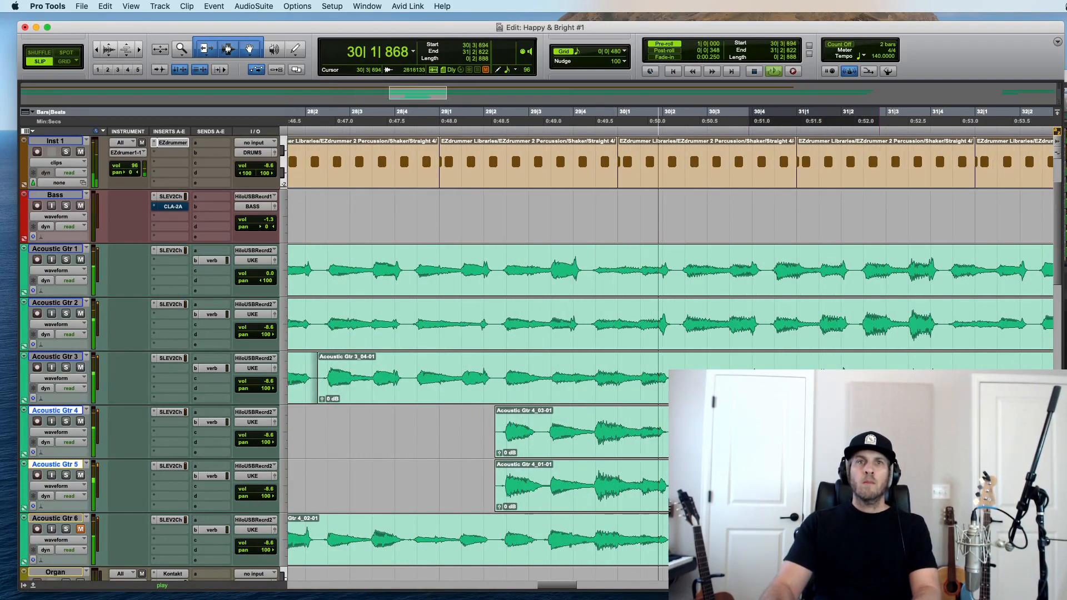
key(space)
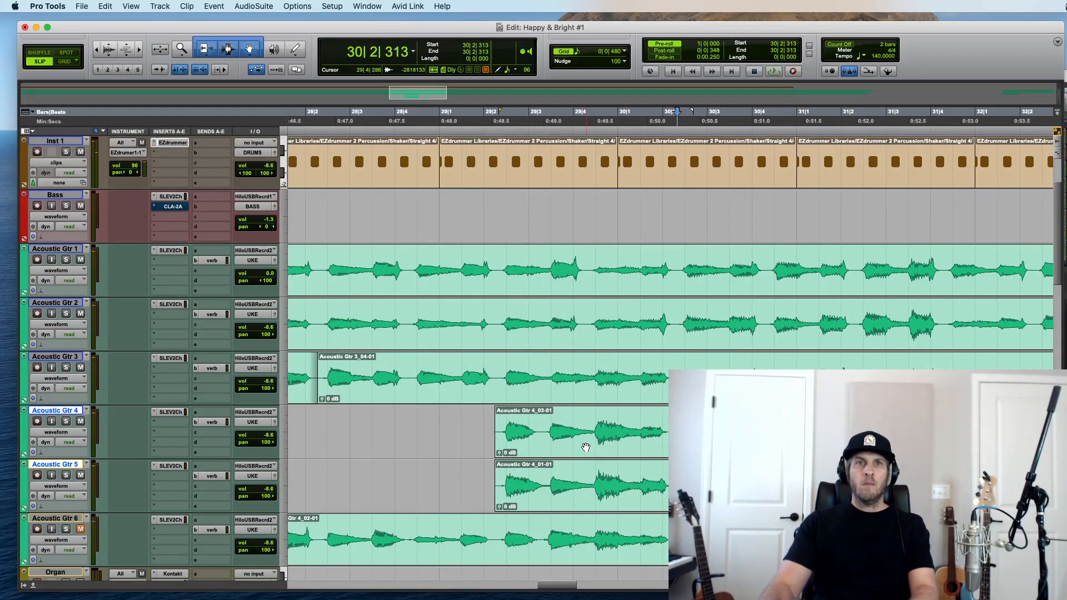
Step: Move the trimmed Acoustic Gtr 4 and 5 clips onto Acoustic Gtr 1 and 2 at 29|2|235
click(587, 448)
shift+click(578, 485)
drag(578, 485, 585, 312)
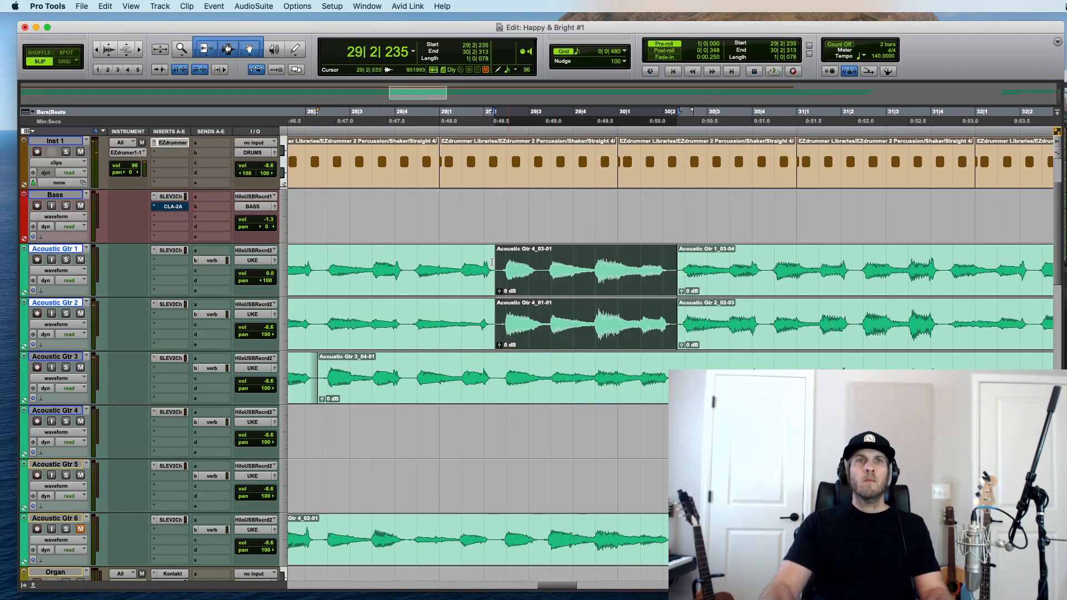
Step: Select Acoustic Gtr 1 and 2 from 28|4|339 to 31|2|248 around the new clips and play the passage
key(super+bracketleft)
key(super+bracketleft)
key(super+bracketleft)
drag(765, 261, 545, 304)
key(space)
shift+click(544, 305)
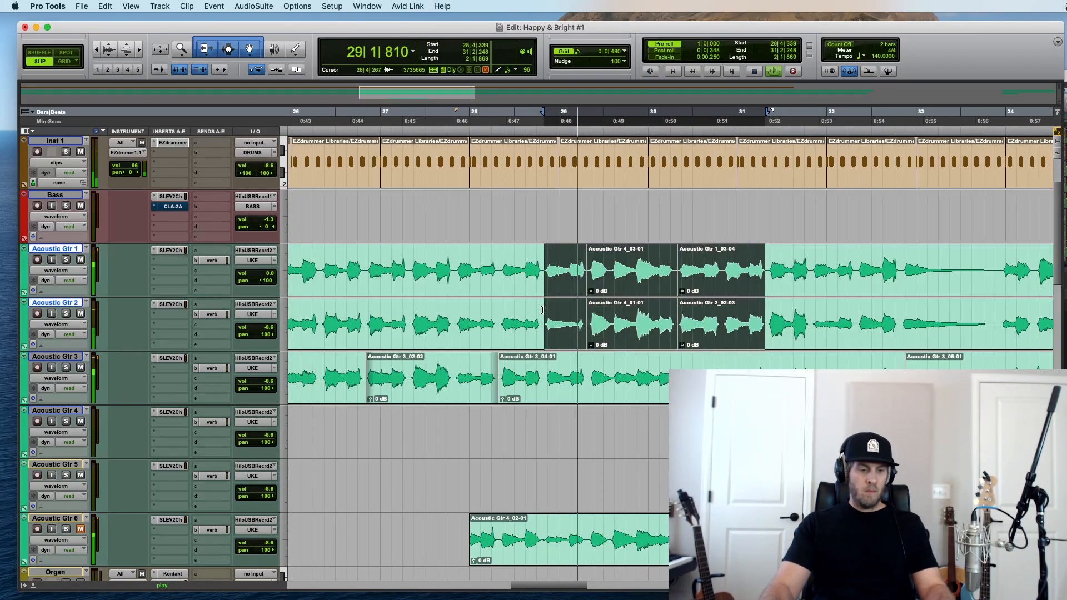
Step: Mute Acoustic Gtr 3 and audition the replaced phrase on Acoustic Gtr 1 and 2 around 29|1|143
click(562, 265)
key(super+bracketright)
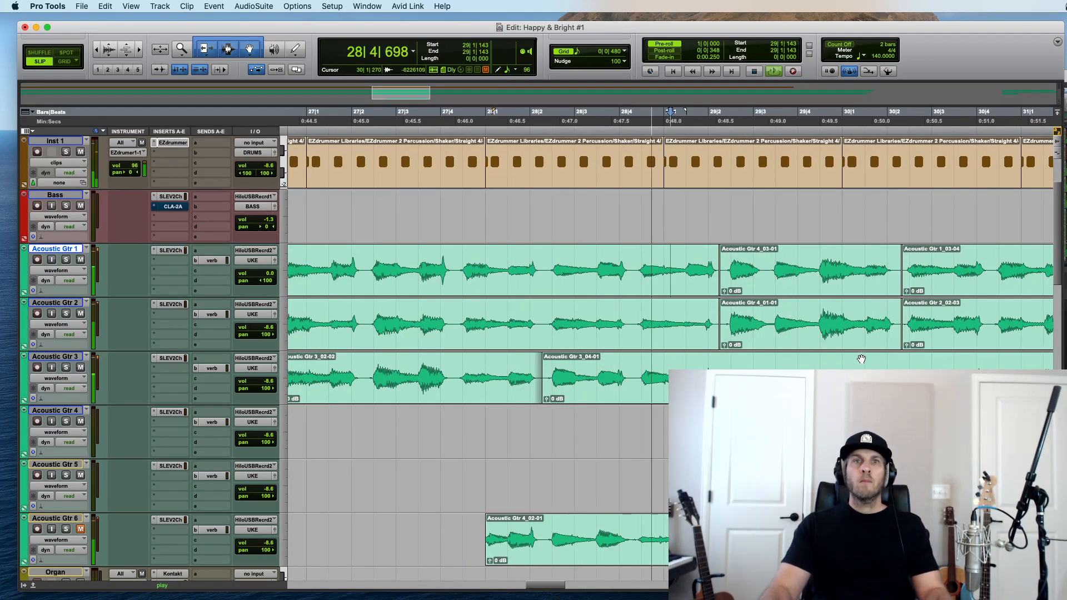
key(space)
key(space)
key(super+bracketleft)
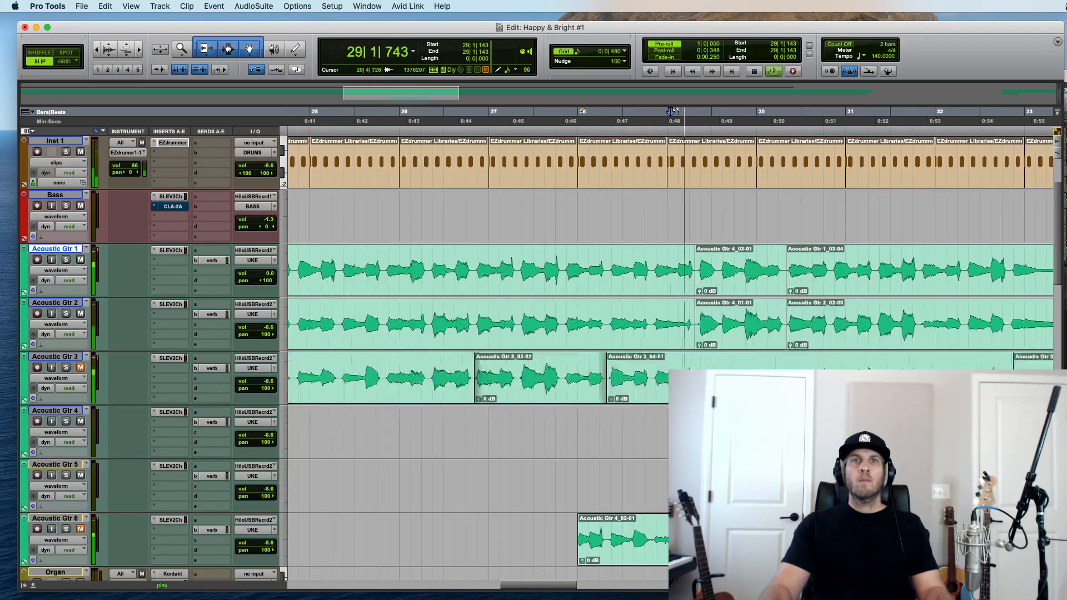
key(super+bracketleft)
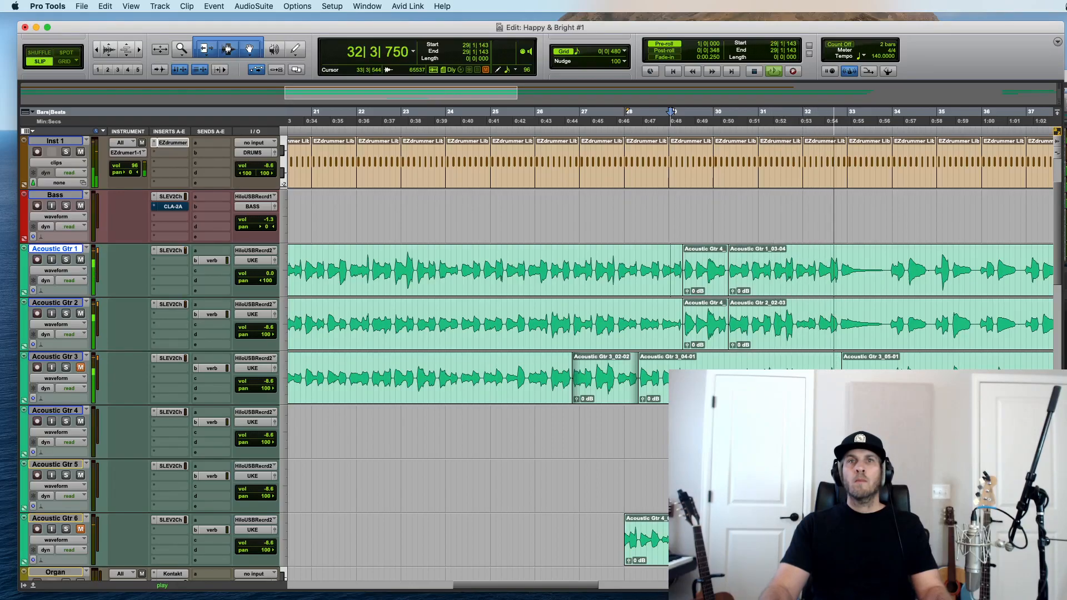
Step: Move the join between the Acoustic Gtr 3_04-01 and 3_05-01 clips to 33|4|779 and audition the later joins
drag(841, 384, 889, 383)
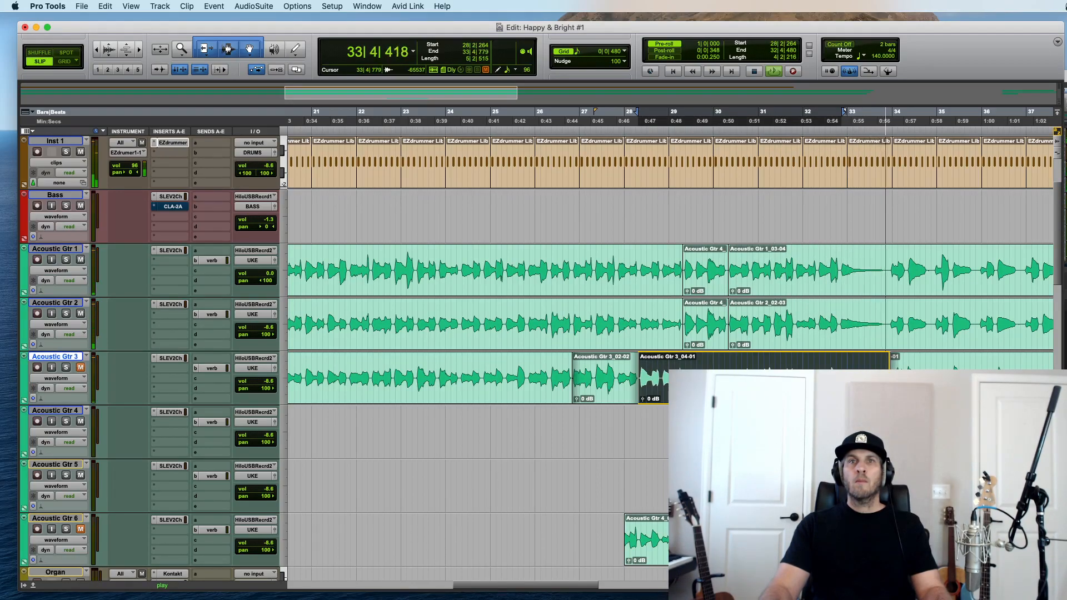
click(671, 285)
key(space)
key(super+bracketleft)
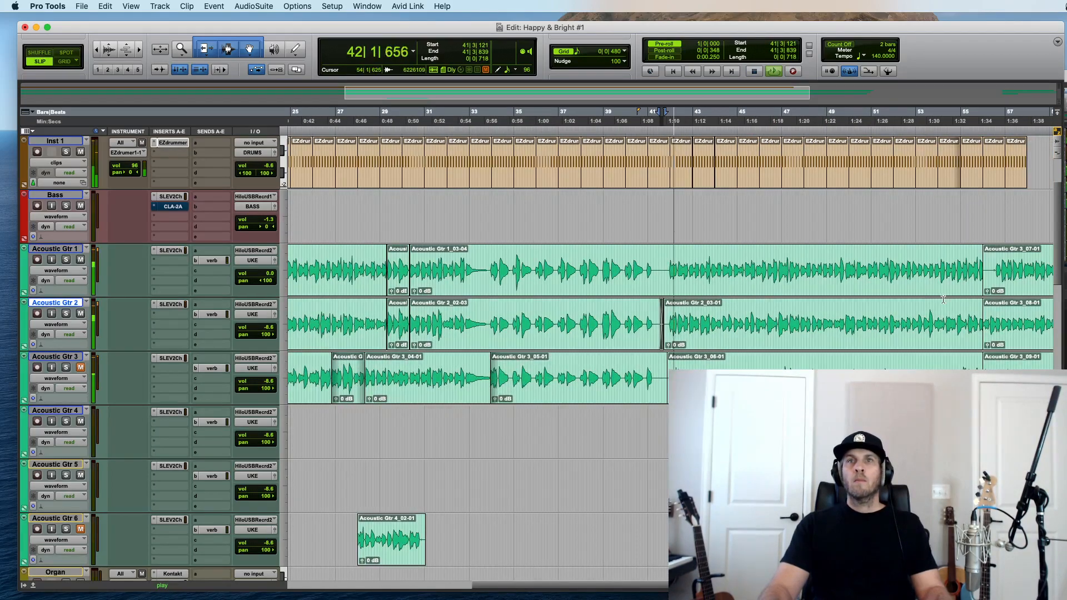
click(984, 211)
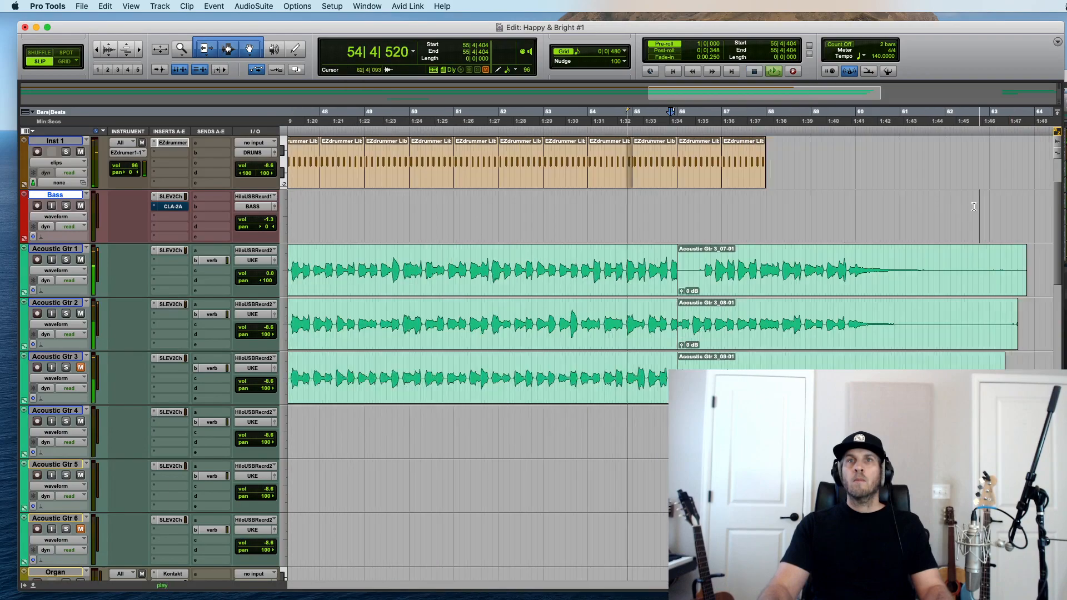
Step: Move the last joins on Acoustic Gtr 1 and 2 to 57|2|282 and play the passage from 54|2|573
key(super+bracketright)
drag(684, 277, 800, 287)
drag(679, 322, 803, 331)
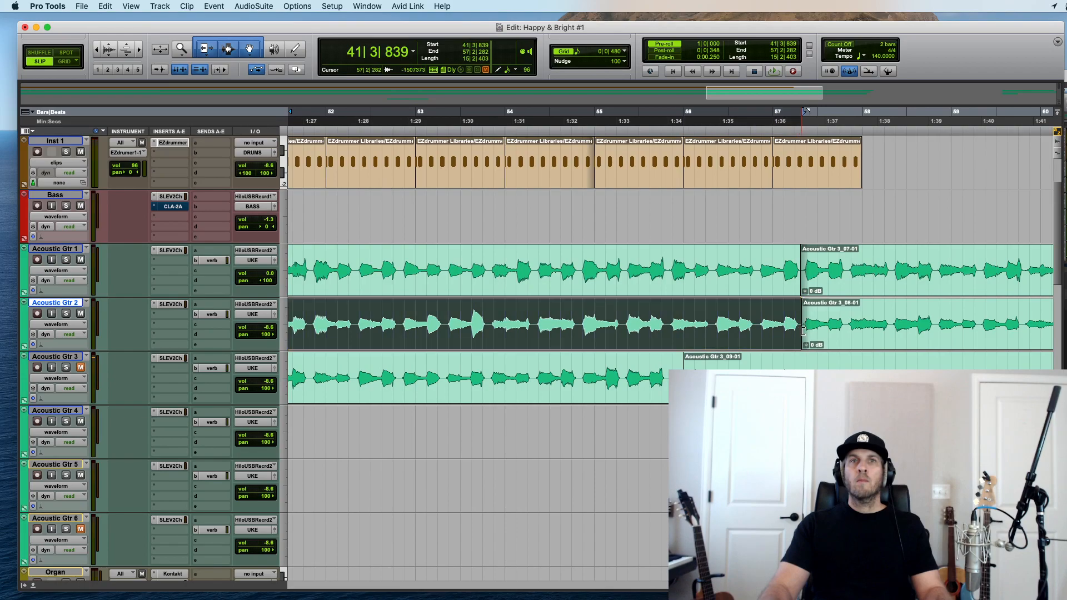
click(547, 253)
key(space)
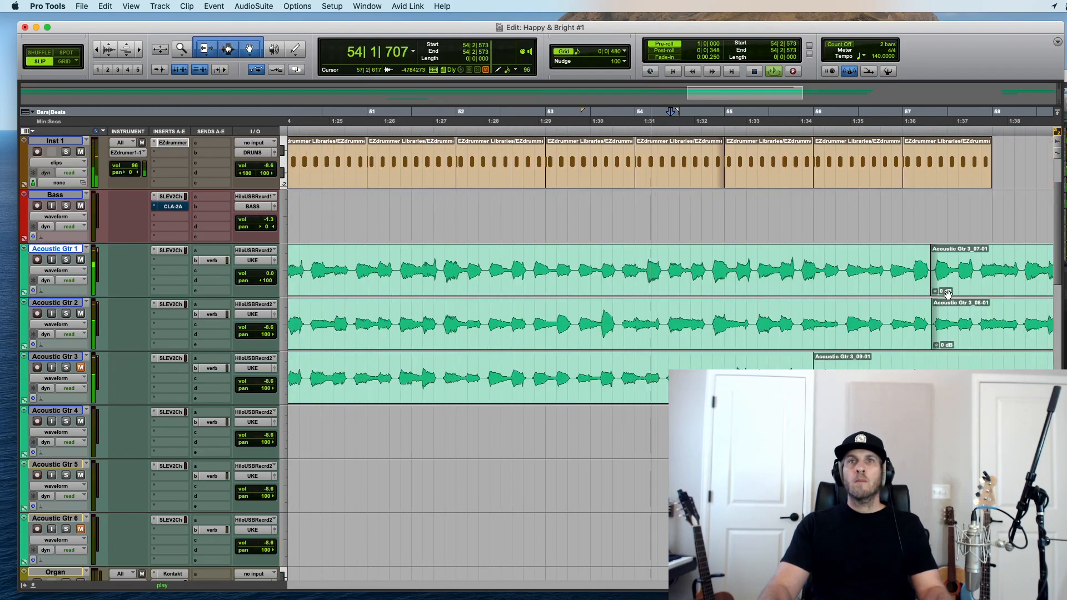
Step: Crossfade the last joins on Acoustic Gtr 1 and 2 between 57|2|187 and 57|2|378
drag(927, 272, 932, 346)
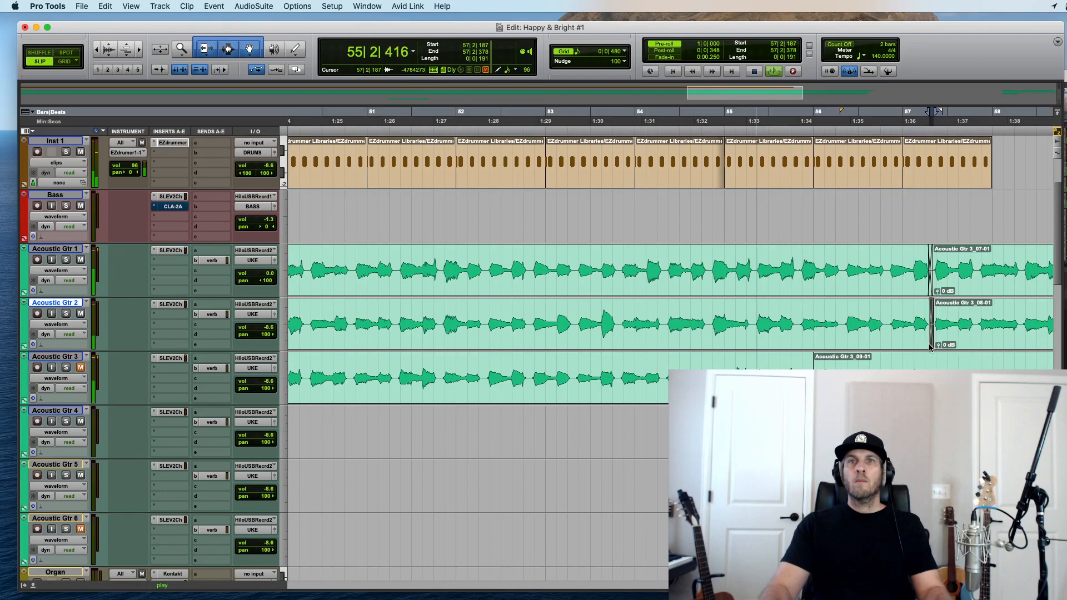
key(r)
key(r)
key(super+alt+bracketright)
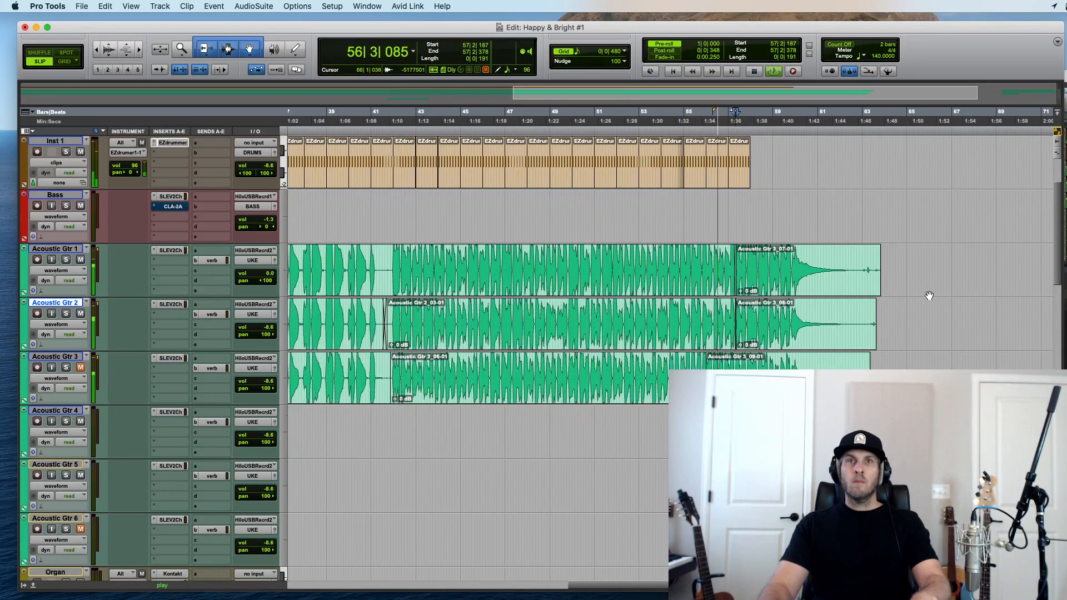
Step: Trim the ringing tails of the final Acoustic Gtr 1 and 2 clips and fade out their ends
drag(894, 262, 857, 334)
key(BackSpace)
click(873, 267)
drag(872, 266, 825, 333)
key(f)
key(r)
Step: Delete the leftover Acoustic Gtr 3 clip near bar 65 and select the leftover Acoustic Gtr 1 and 2 clips from 64|3|637
drag(962, 250, 834, 367)
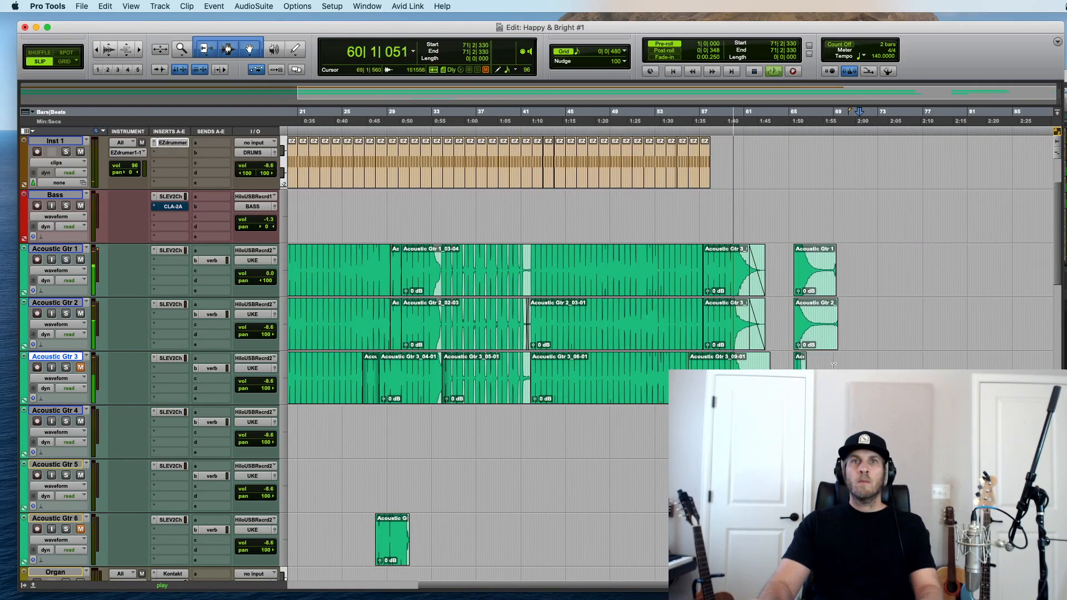
key(t)
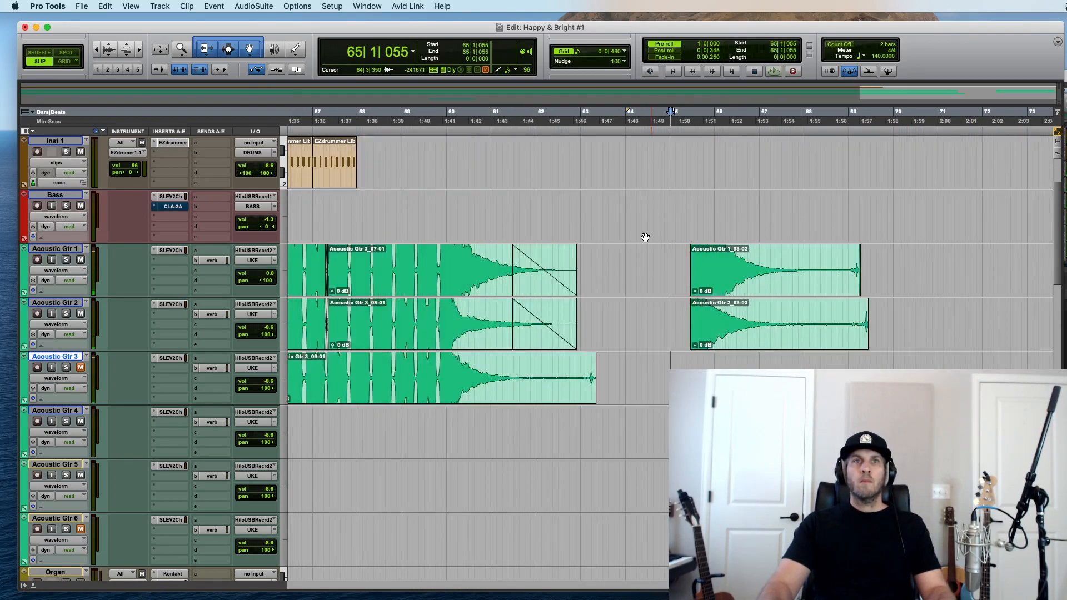
scroll(659, 236, up, 3)
key(r)
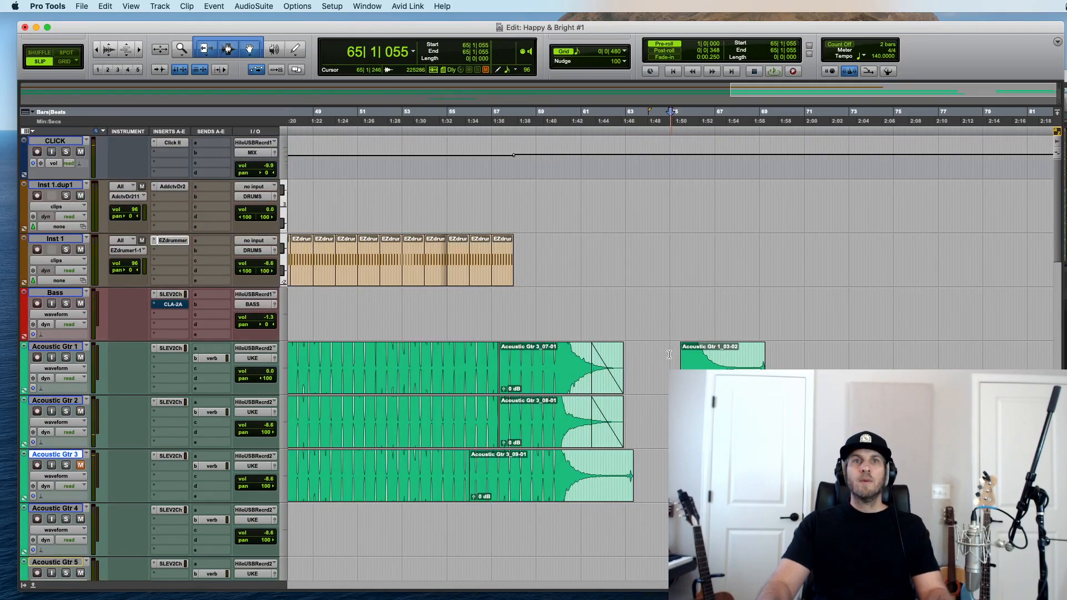
drag(667, 354, 794, 401)
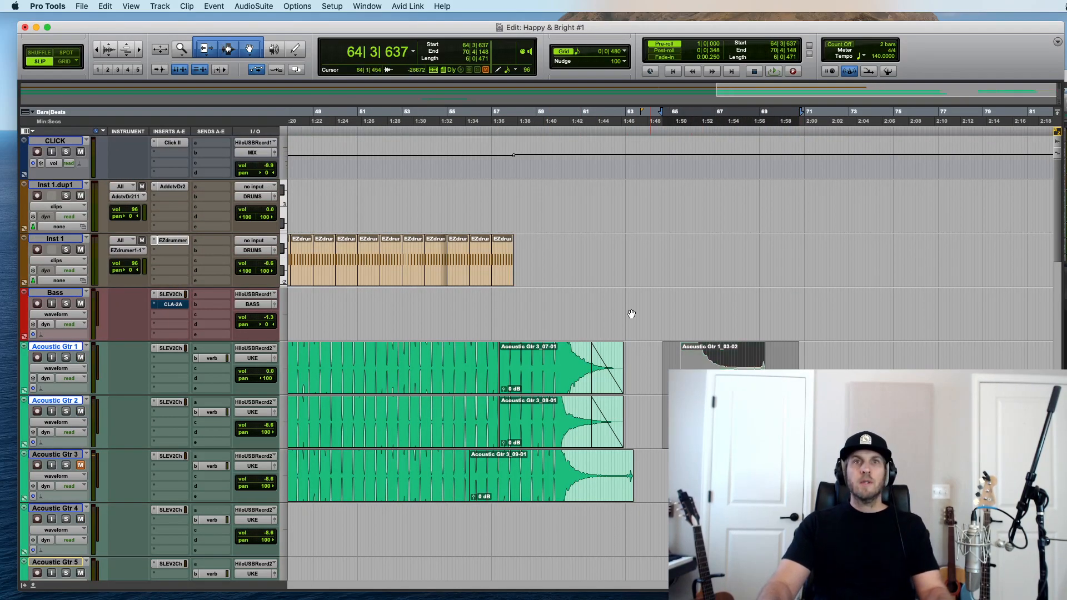
Step: Drop the CLICK track's volume automation to about -76.9 dB from bar 58 onward
mouse_move(517, 159)
mouse_down()
mouse_move(513, 151)
mouse_move(524, 176)
mouse_up()
key(super+bracketleft)
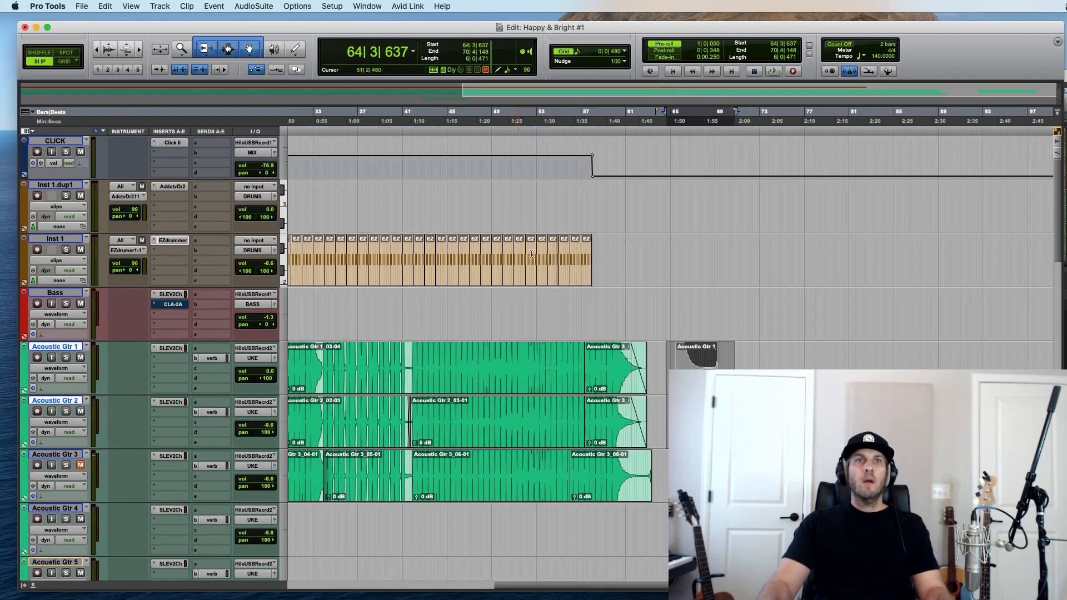
Step: Duplicate the last EZdrummer shaker clip on Inst 1 twice to extend the part to bar 60 and audition the ending
click(591, 306)
key(super+bracketright)
key(super+bracketright)
click(665, 280)
key(space)
key(super+d)
key(super+d)
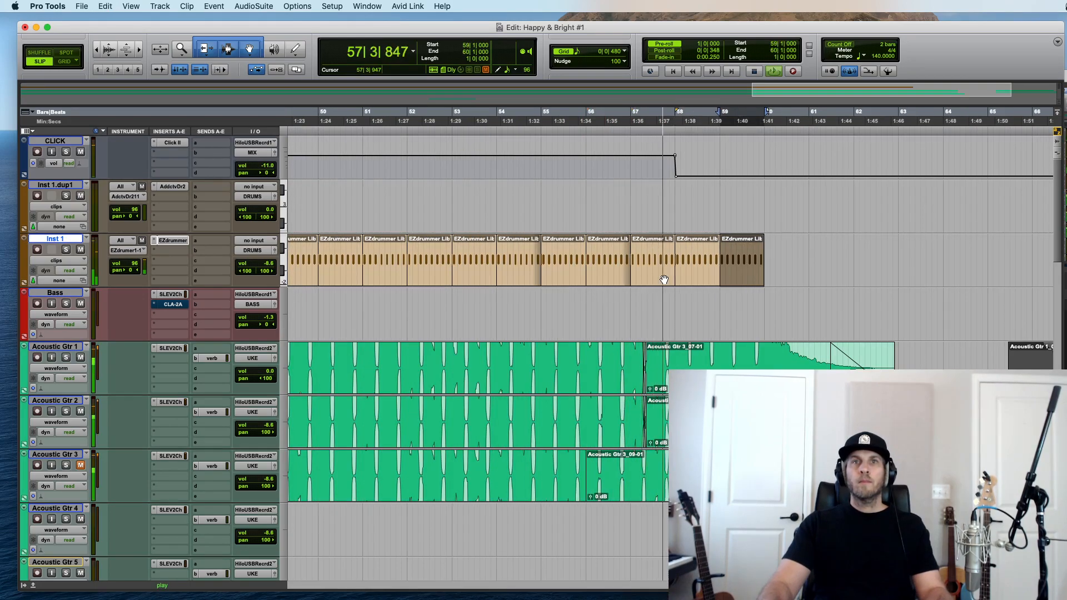
key(super+bracketleft)
key(super+bracketleft)
key(space)
Step: Return to the session start at 1|1|000 and bring the opening bars of the guitar tracks into view
click(301, 308)
key(super+bracketright)
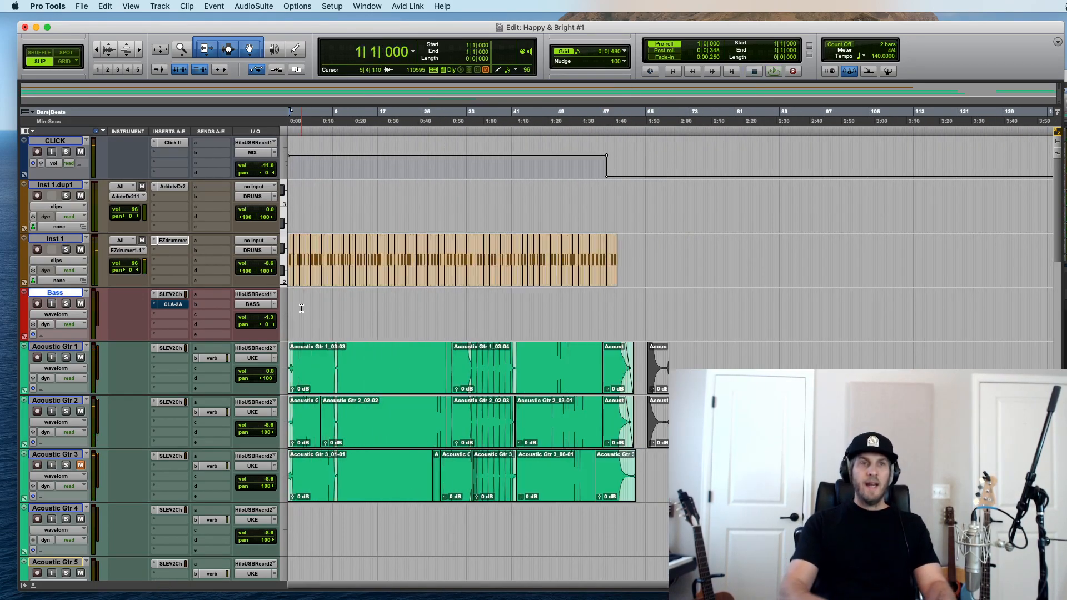
key(super+bracketright)
key(super+bracketright)
key(super+bracketright)
scroll(170, 308, down, 3)
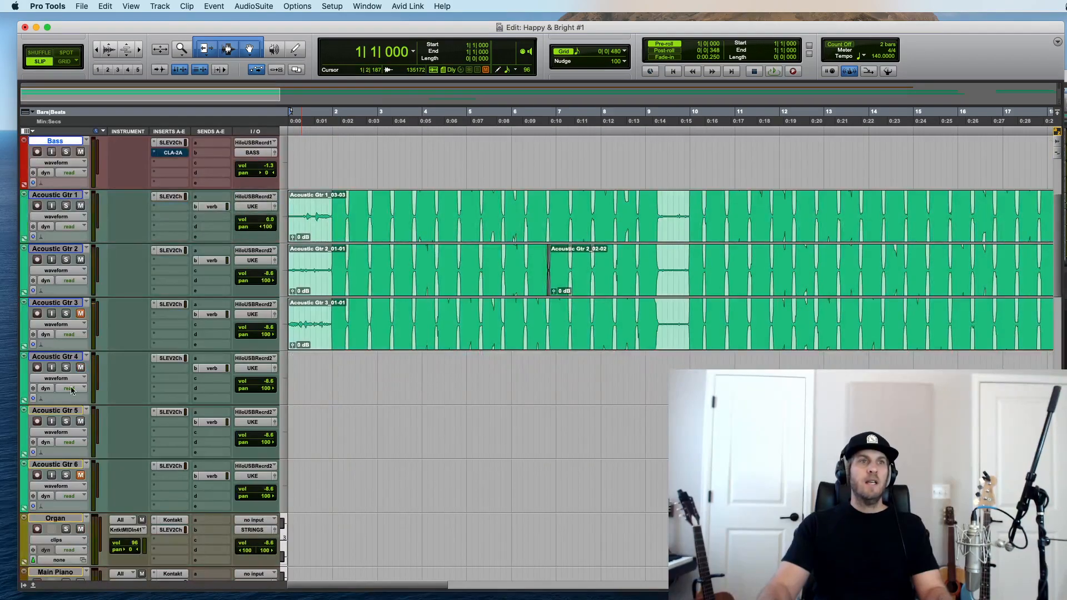
Step: Create two new mono audio tracks below Acoustic Gtr 4
click(66, 358)
key(super+shift+n)
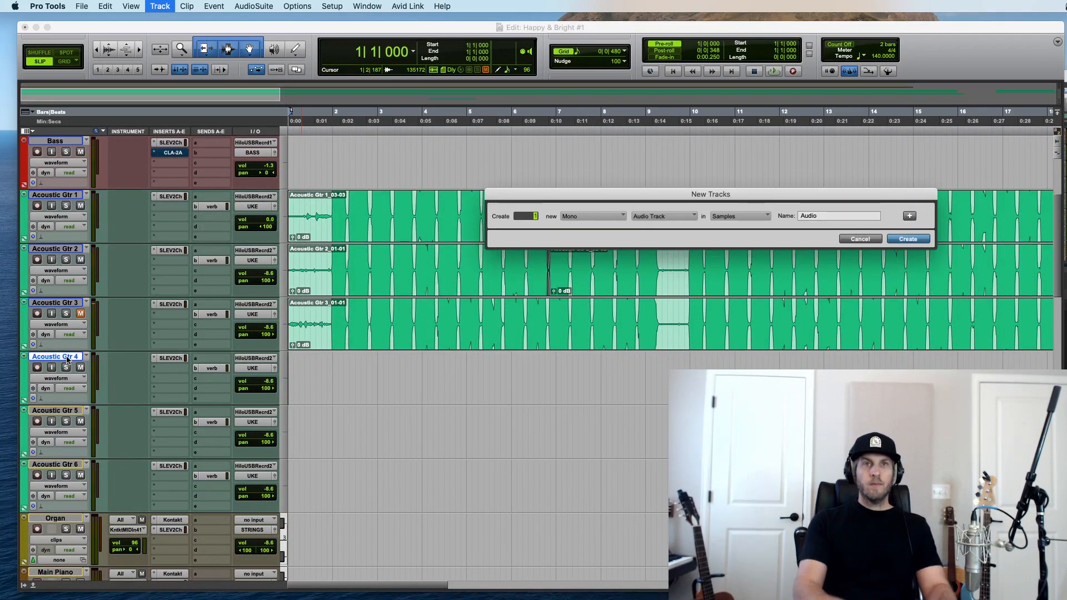
click(879, 239)
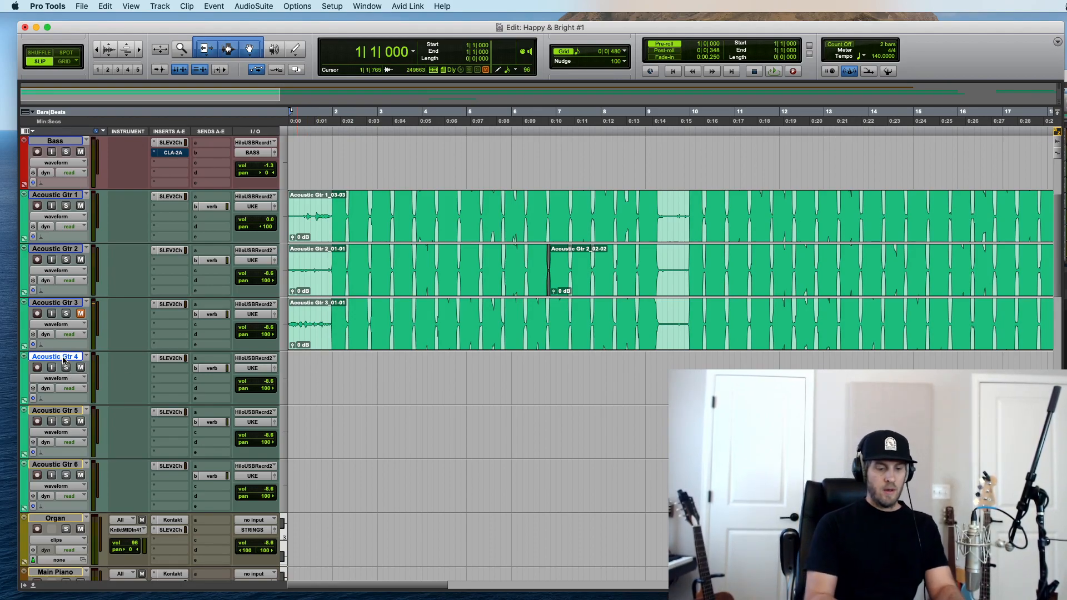
key(super+shift+n)
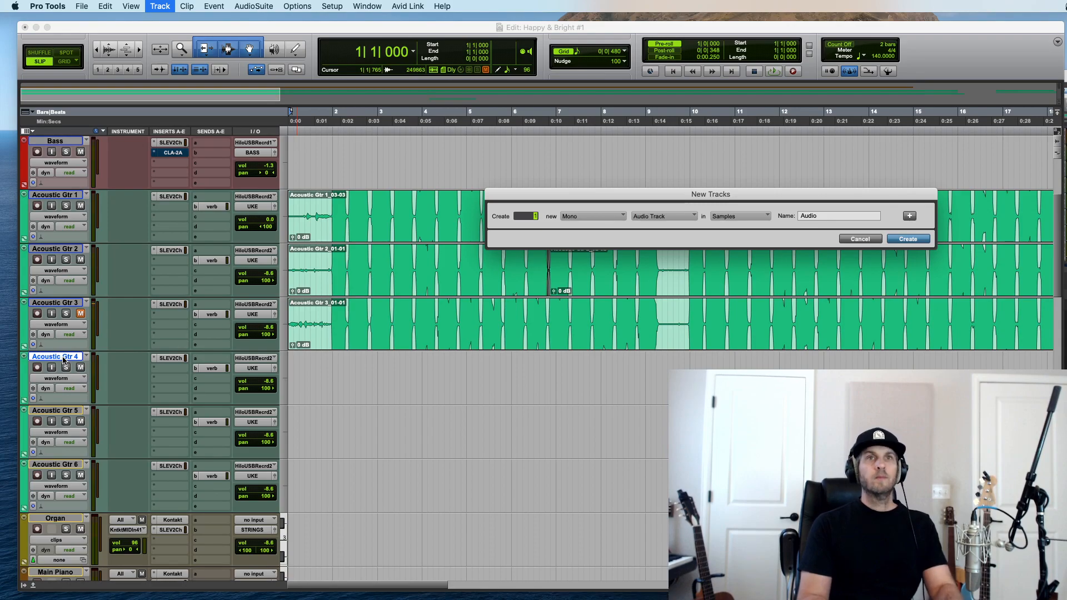
key(Return)
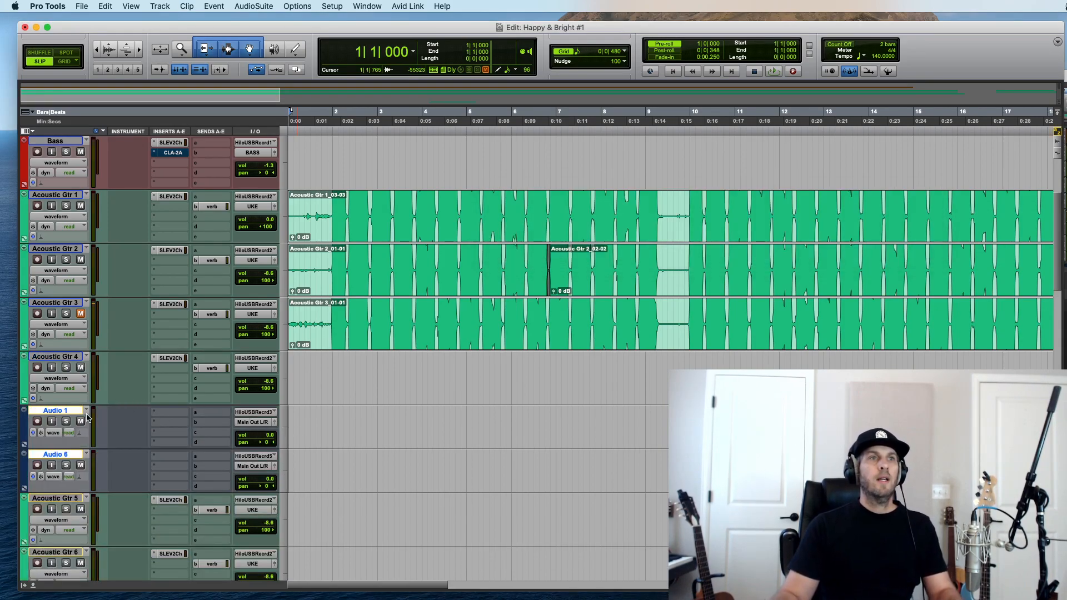
Step: Set the inputs of Audio 1 and Audio 6 to Hilo USB Record 2 and record-enable Audio 1
click(257, 415)
click(230, 412)
click(247, 416)
mouse_move(265, 413)
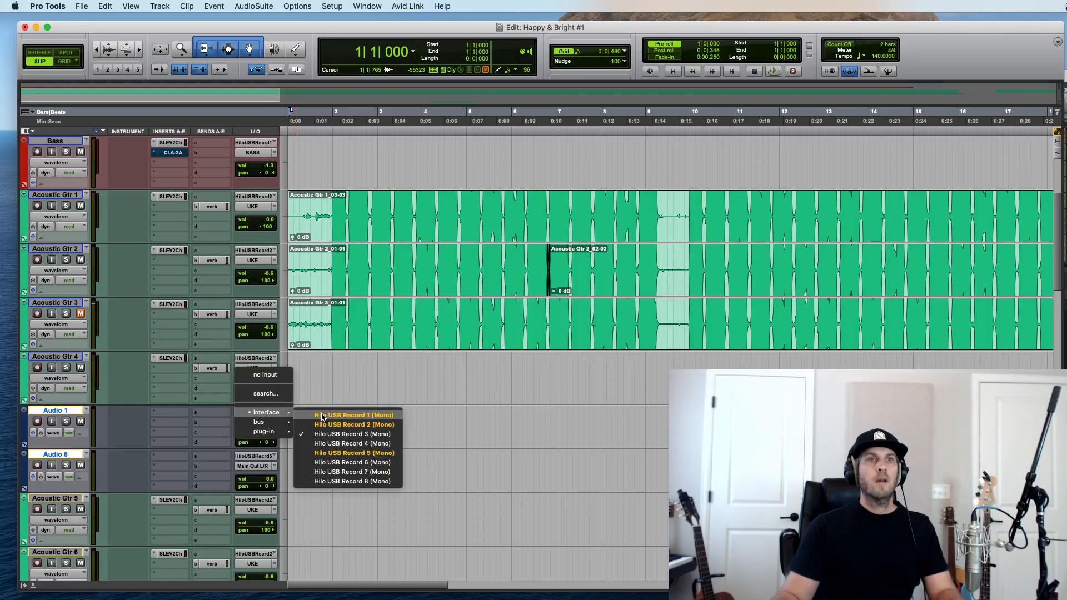
key(Escape)
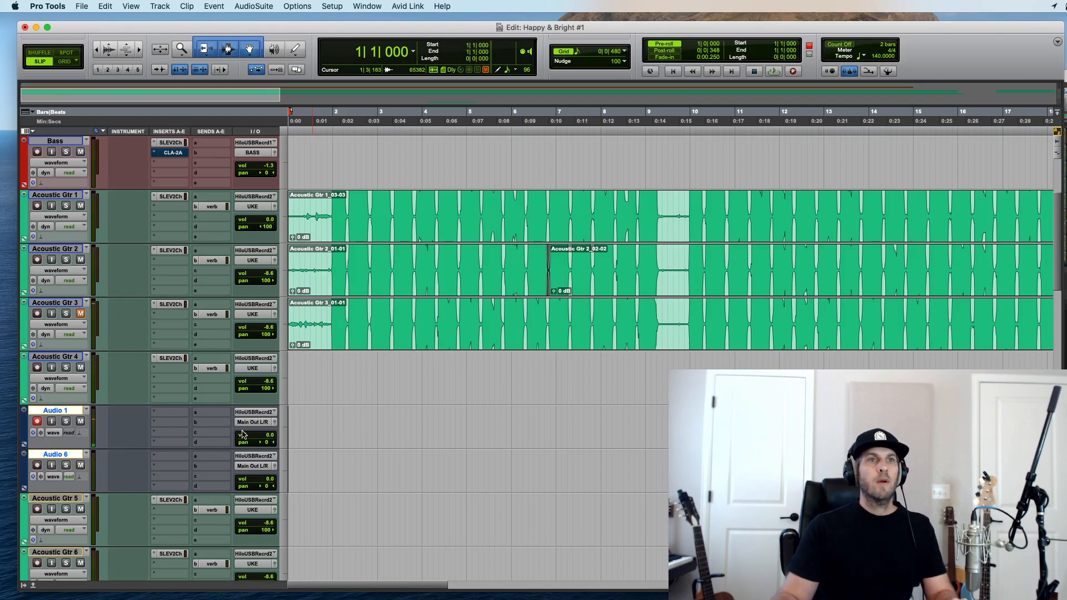
Step: Route the outputs of Audio 1 and Audio 6 to the DRUMS stereo bus
click(256, 421)
mouse_move(261, 431)
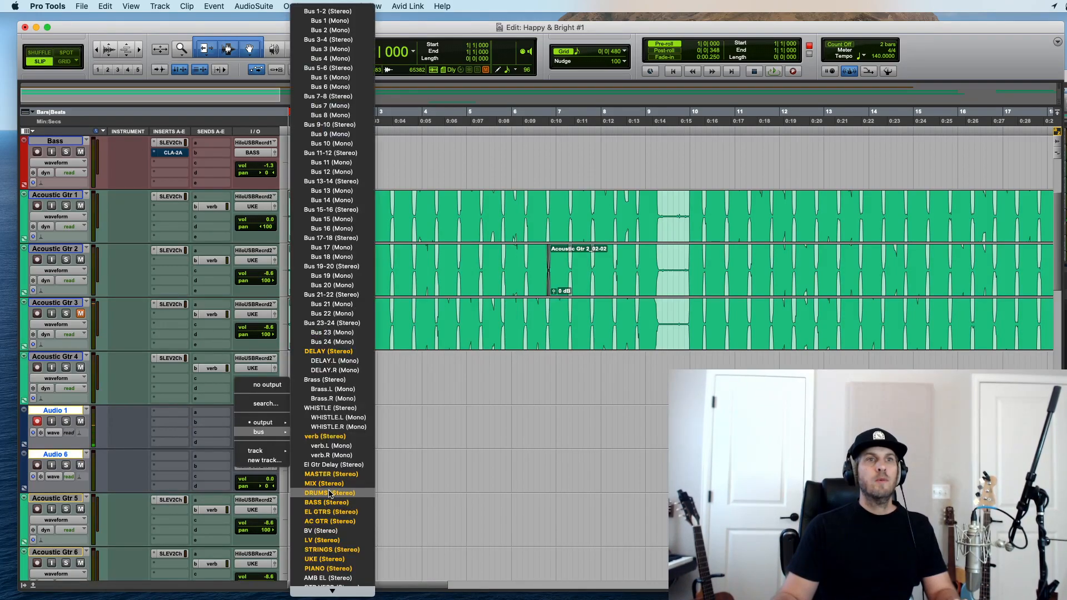
click(330, 493)
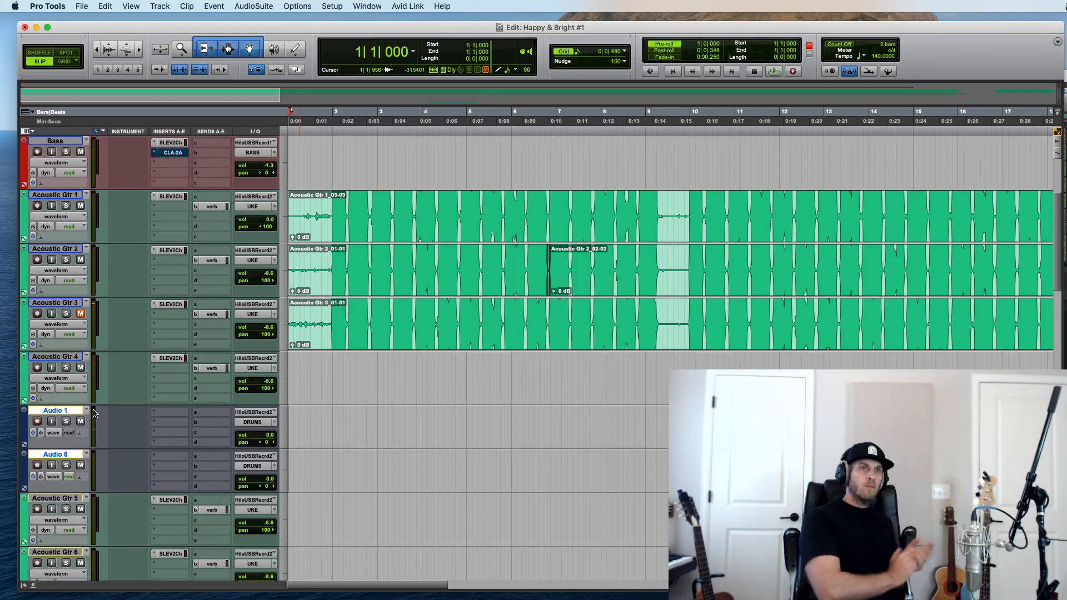
Step: Delete the noise before the ukulele entry on Acoustic Gtr 1, 2 and 3, from the session start to just before bar 2
scroll(93, 412, up, 2)
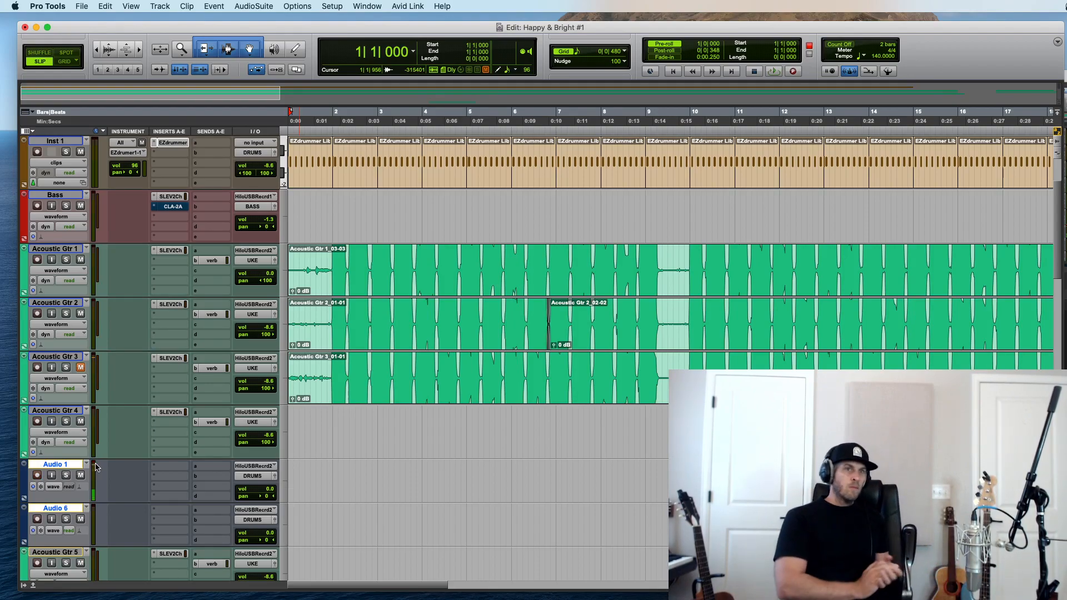
click(304, 475)
key(Return)
key(super+bracketright)
key(super+bracketright)
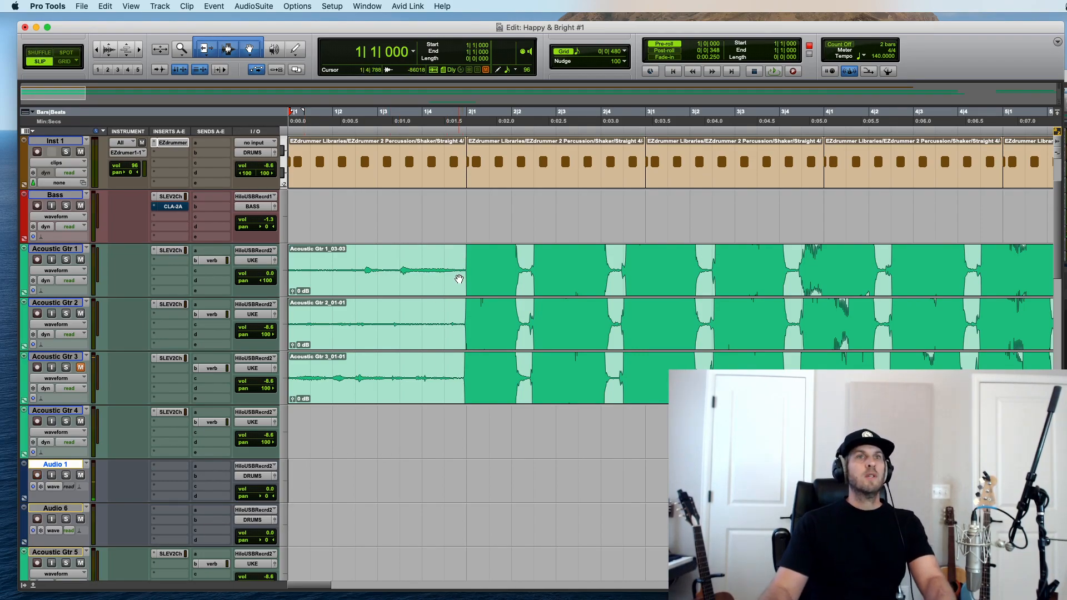
drag(459, 261, 264, 393)
key(Delete)
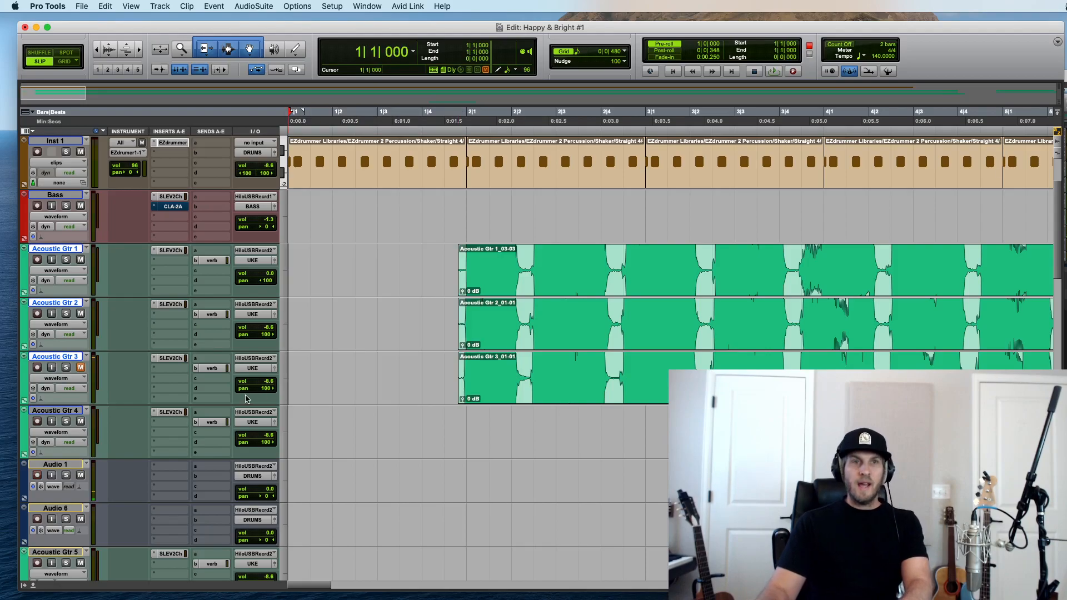
Step: Record a take on Audio 1 from 1|1|000 to about bar 6
click(357, 422)
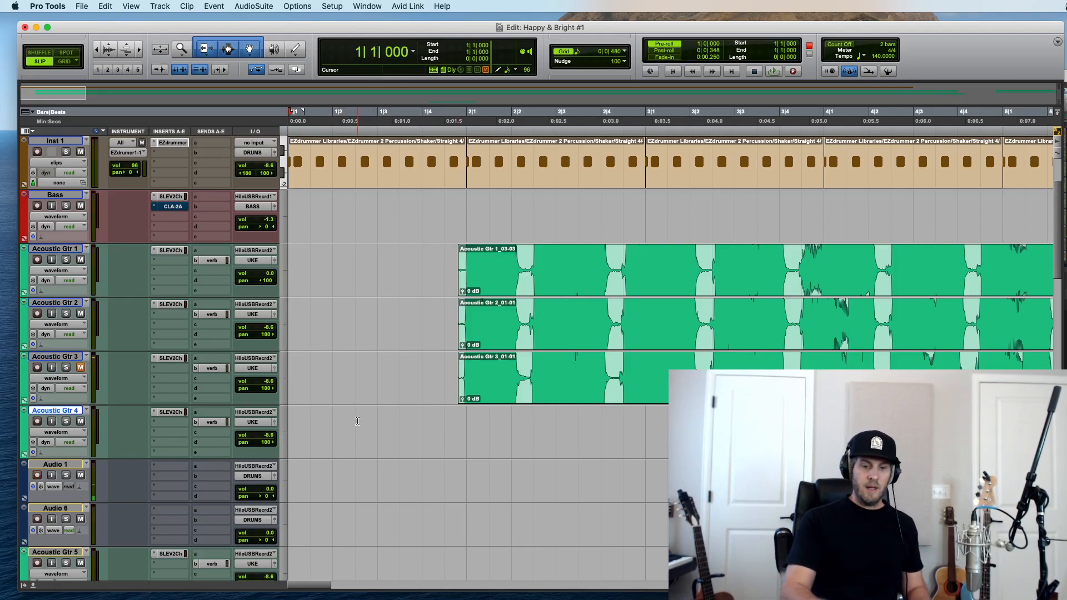
key(super+space)
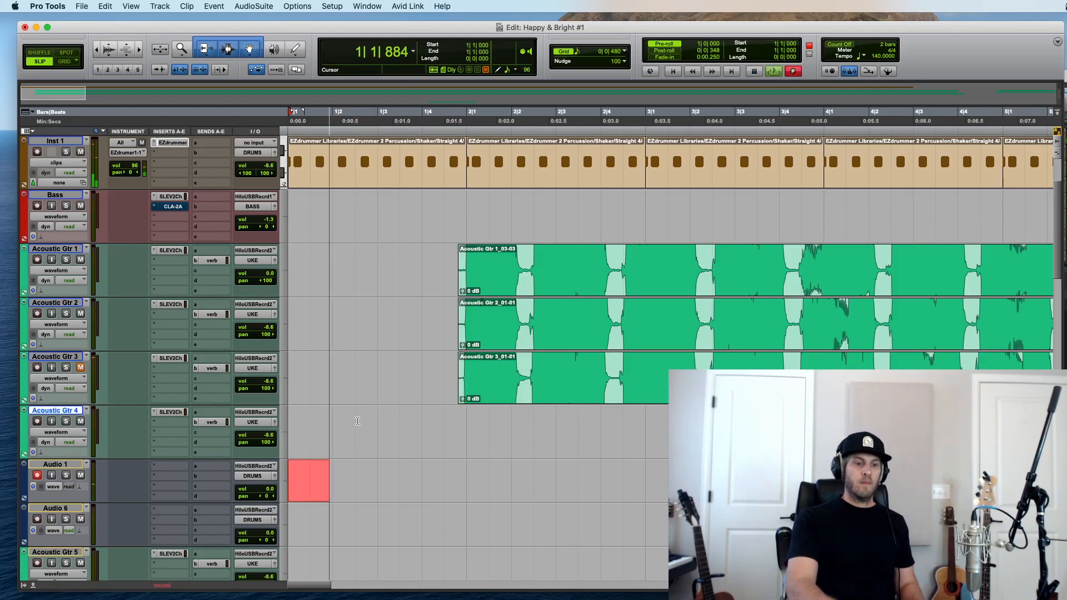
key(super+bracketleft)
key(super+bracketleft)
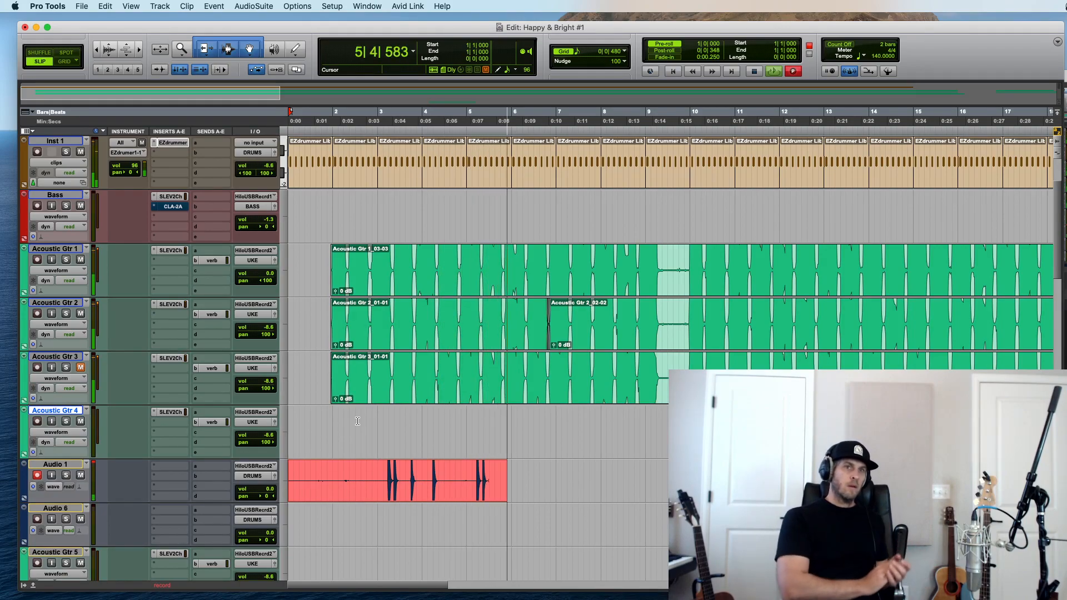
key(space)
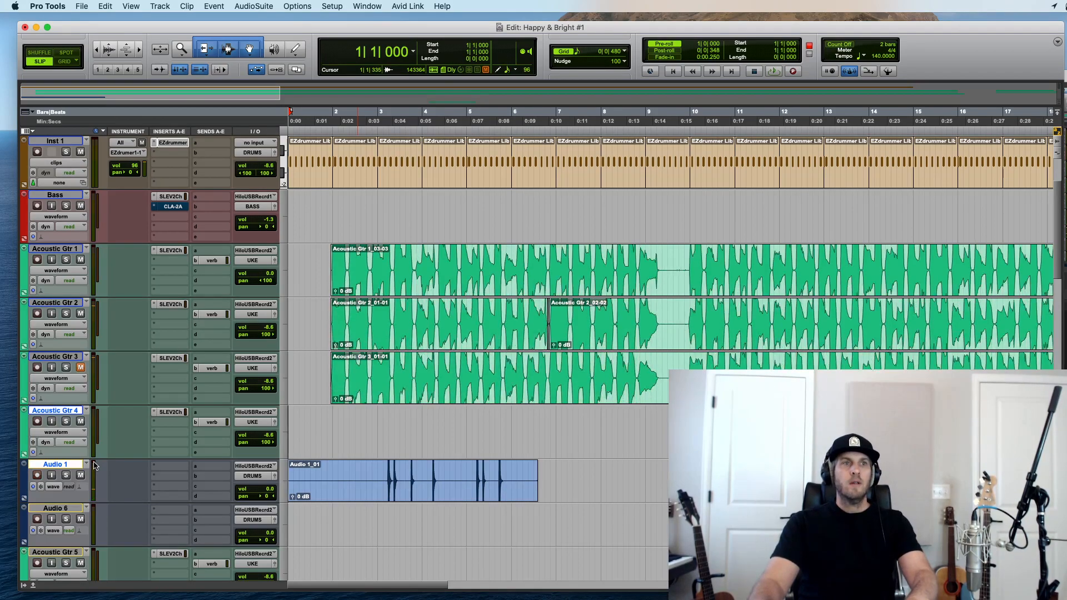
Step: Undo the first Audio 1 take and record a short new one from 4|2|422
click(447, 486)
key(super+z)
key(super+space)
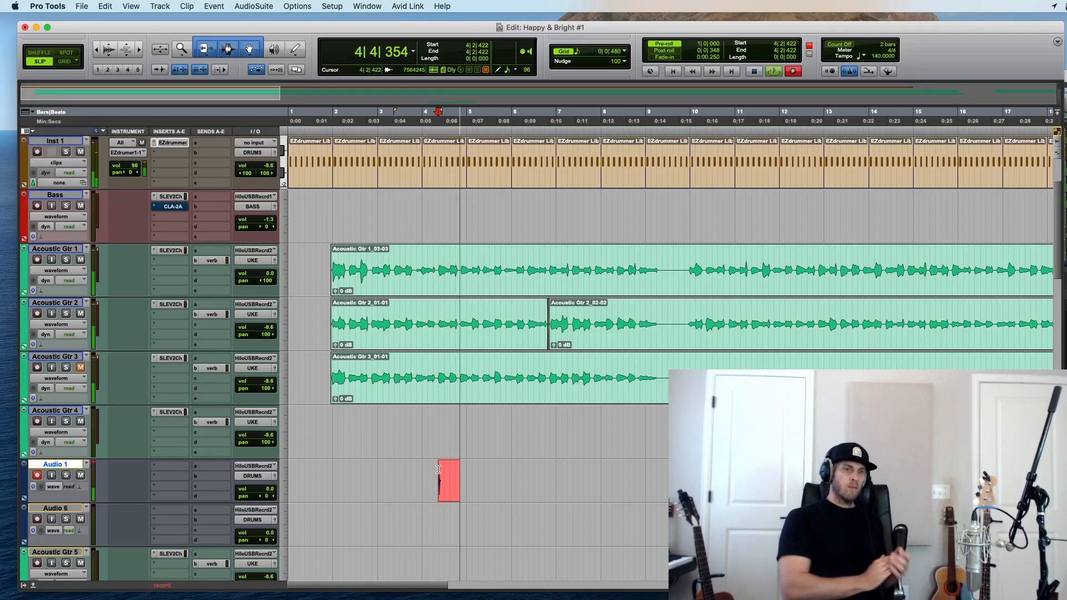
key(space)
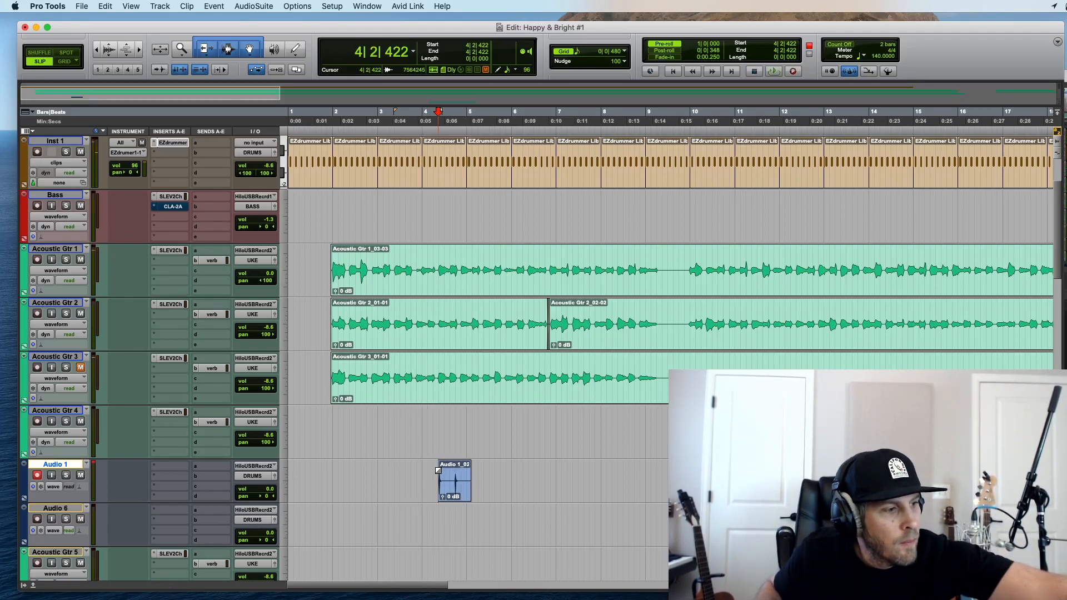
Step: Delete the short take on Audio 1 and record a new clap take on it from 3|4|049 to just past bar 10
drag(438, 471, 412, 487)
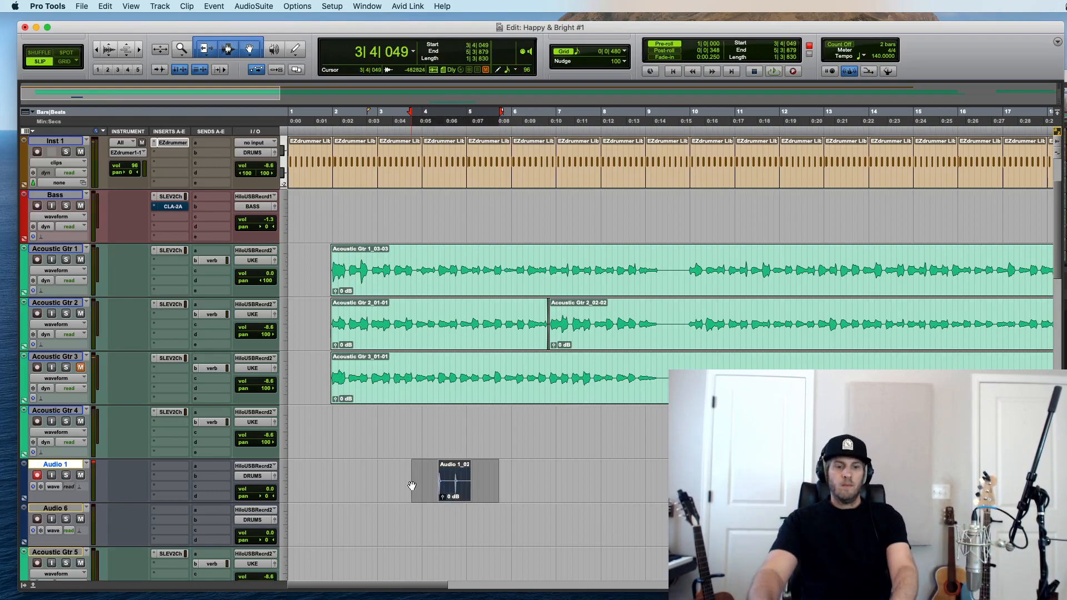
key(Delete)
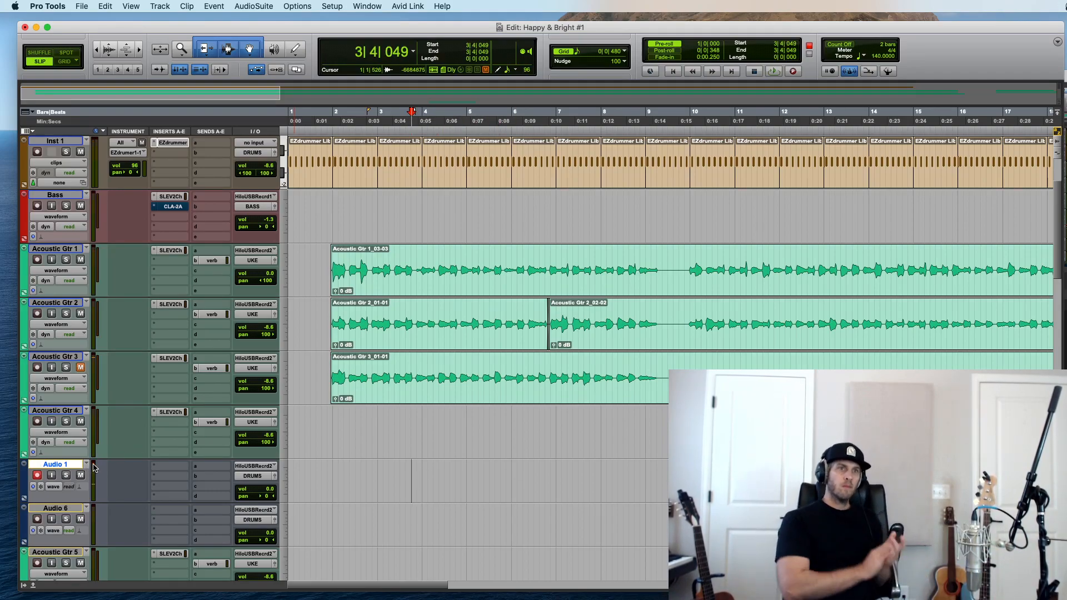
key(space)
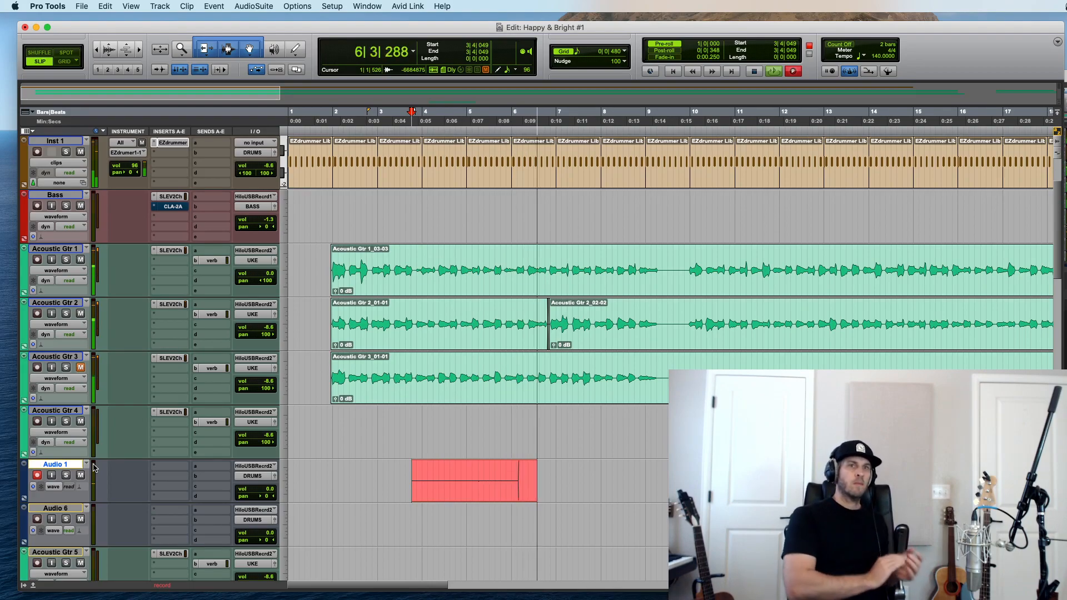
key(super+period)
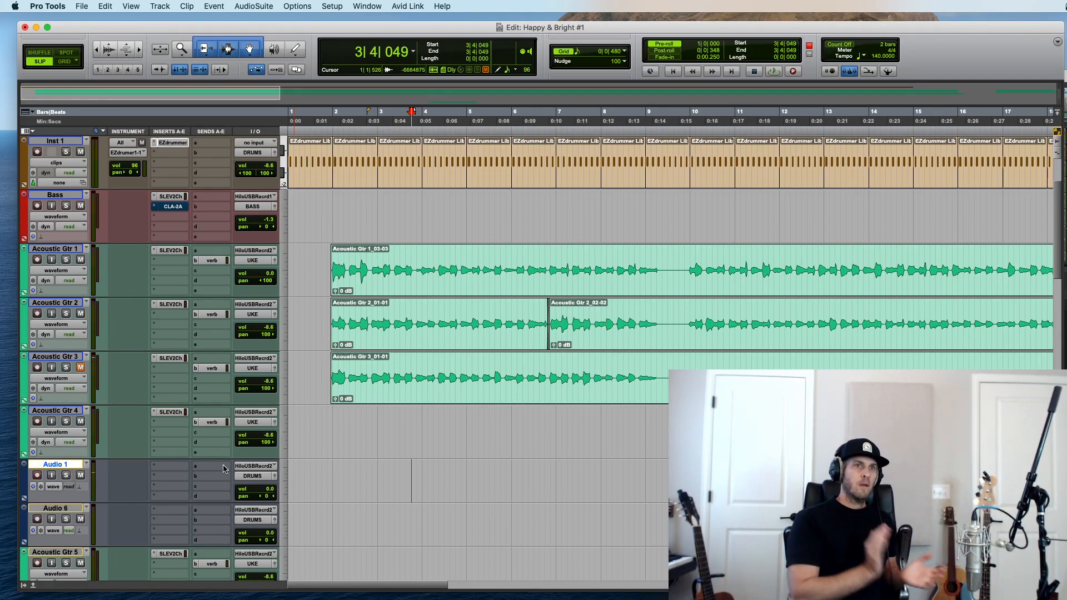
key(shift+r)
key(super+space)
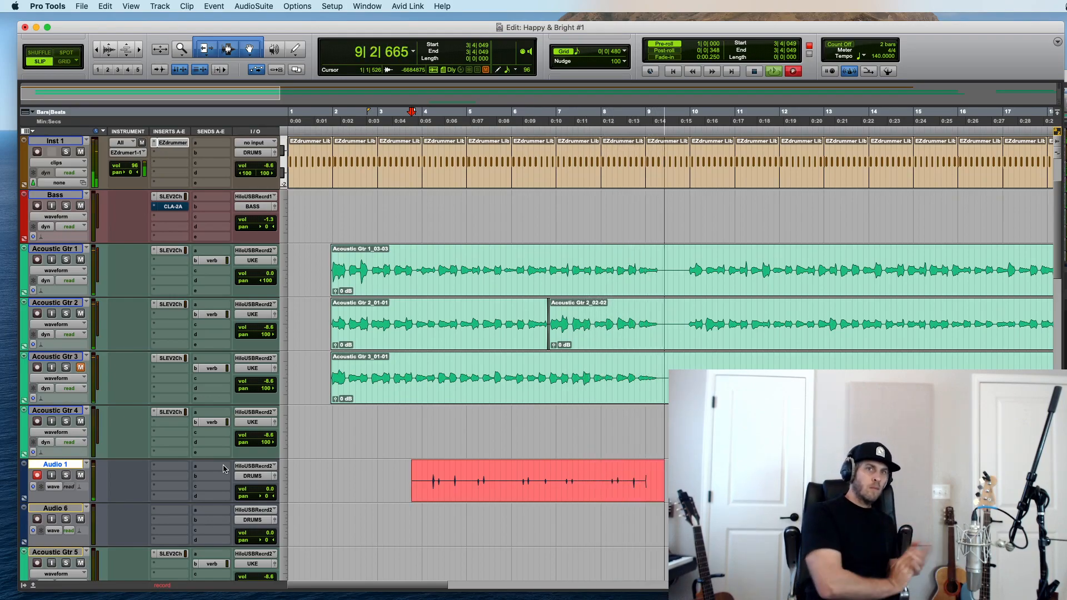
key(space)
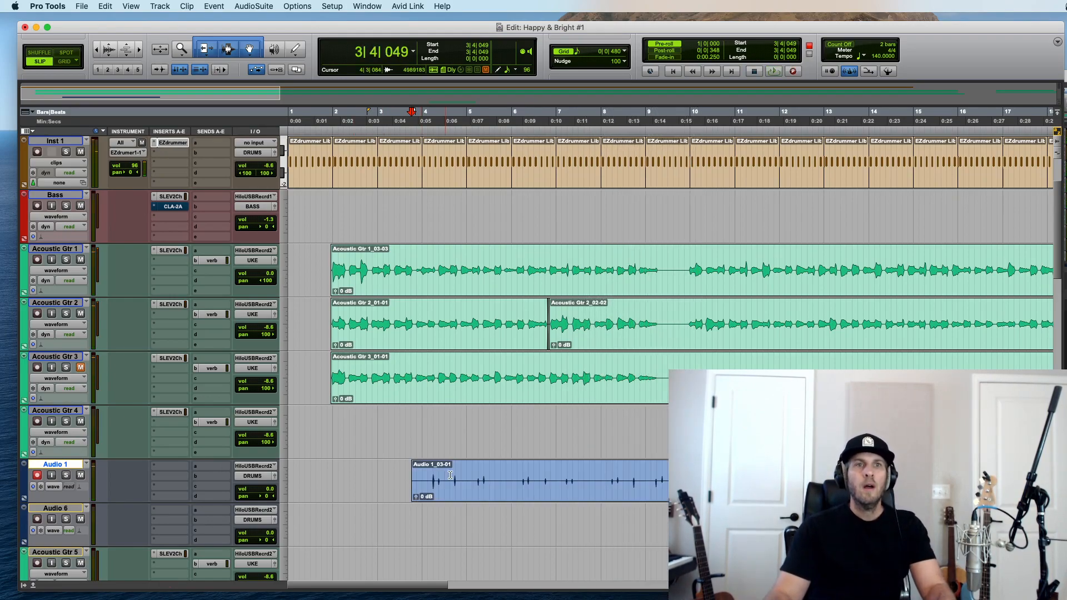
Step: Duplicate the Audio 6 track twice, inserting the copies right after it
scroll(450, 475, down, 2)
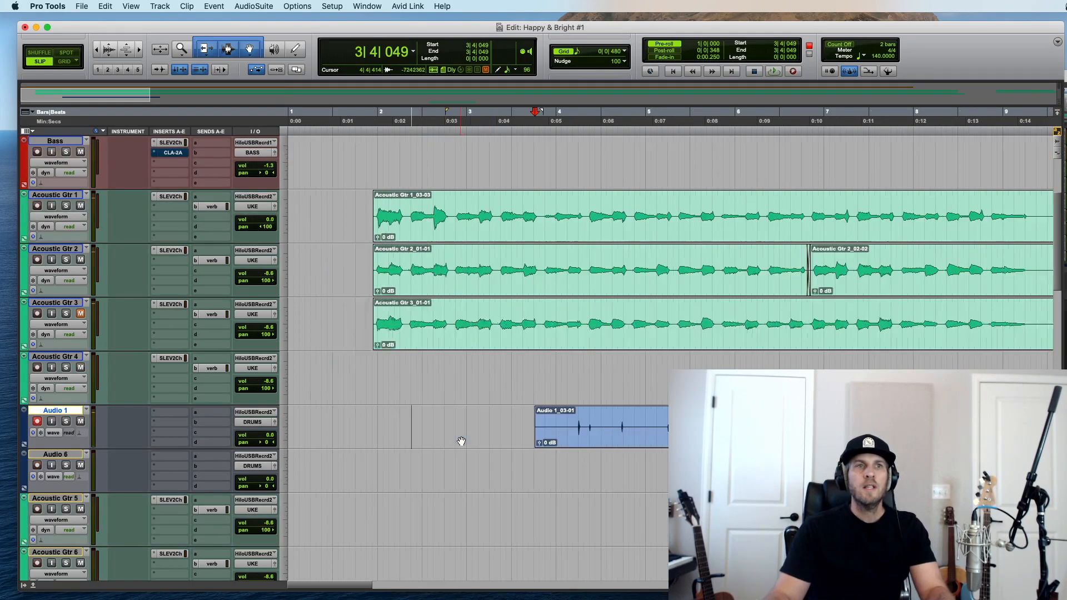
click(68, 455)
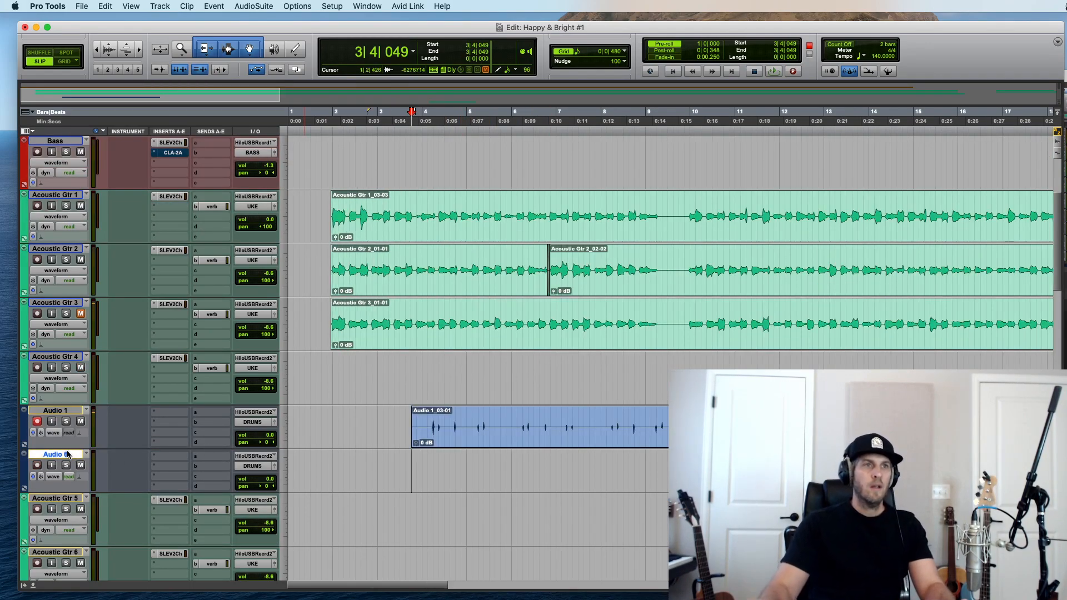
key(alt+shift+d)
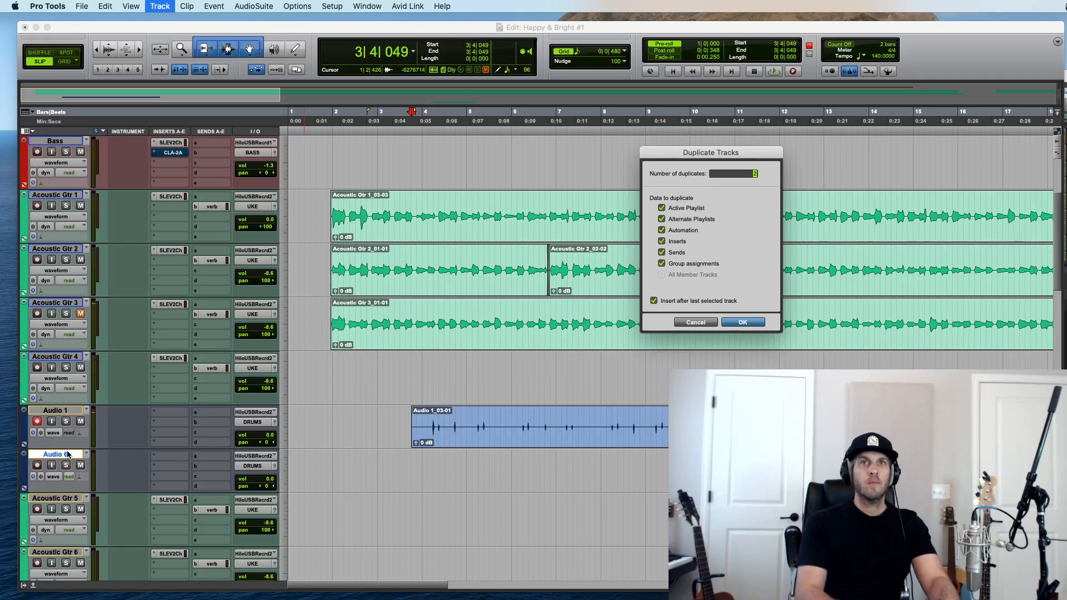
key(Return)
Step: Move the recorded clap take from Audio 1 to Audio 6, keeping its start at 3|4|049
scroll(443, 511, down, 2)
click(423, 403)
key(super+bracketright)
key(alt+super+bracketright)
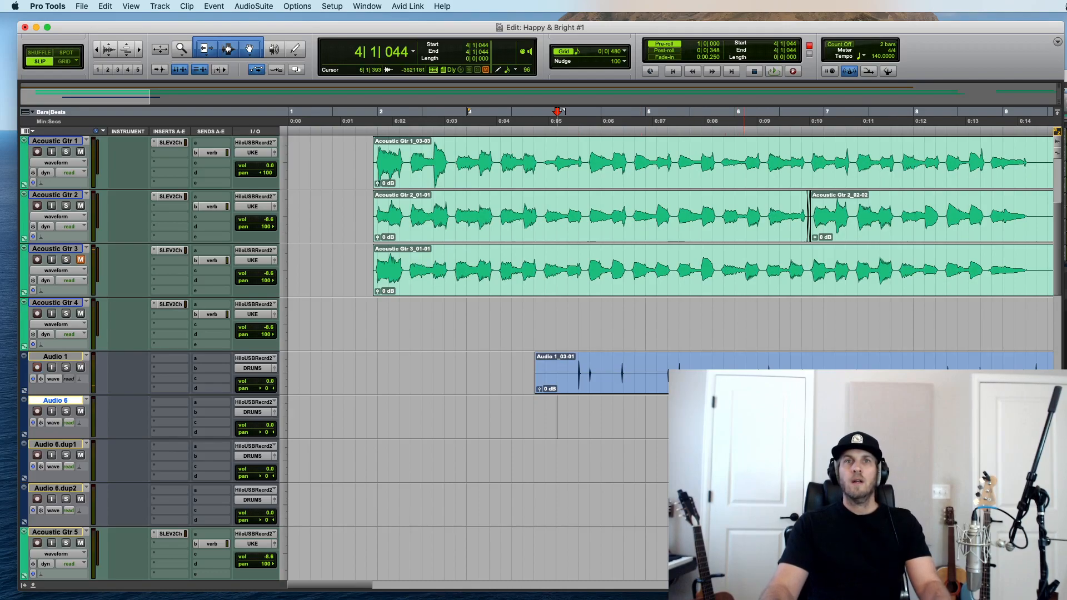
scroll(673, 356, right, 5)
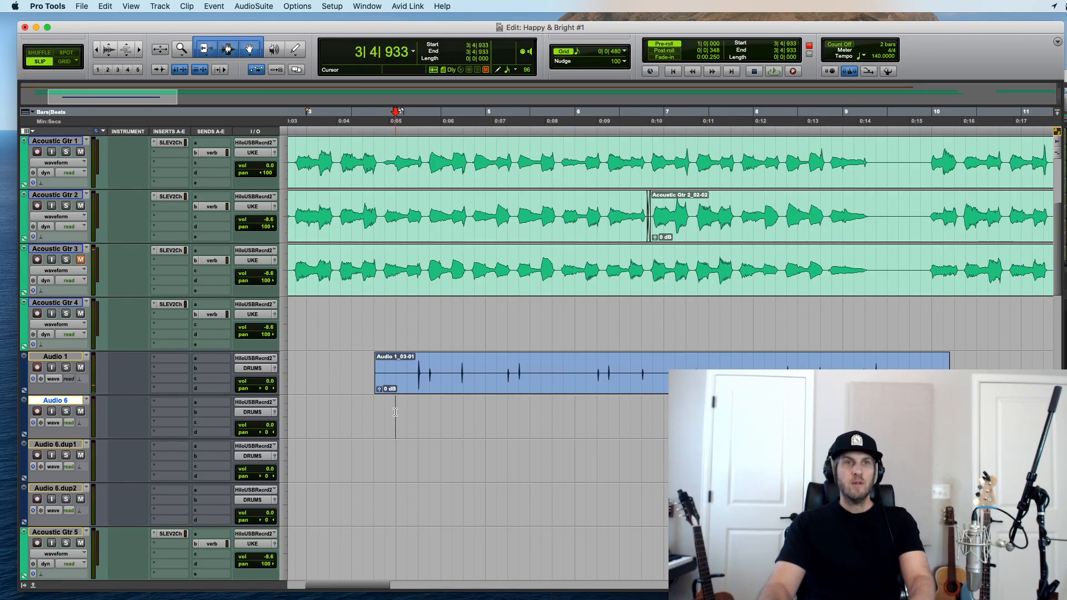
drag(464, 385, 461, 399)
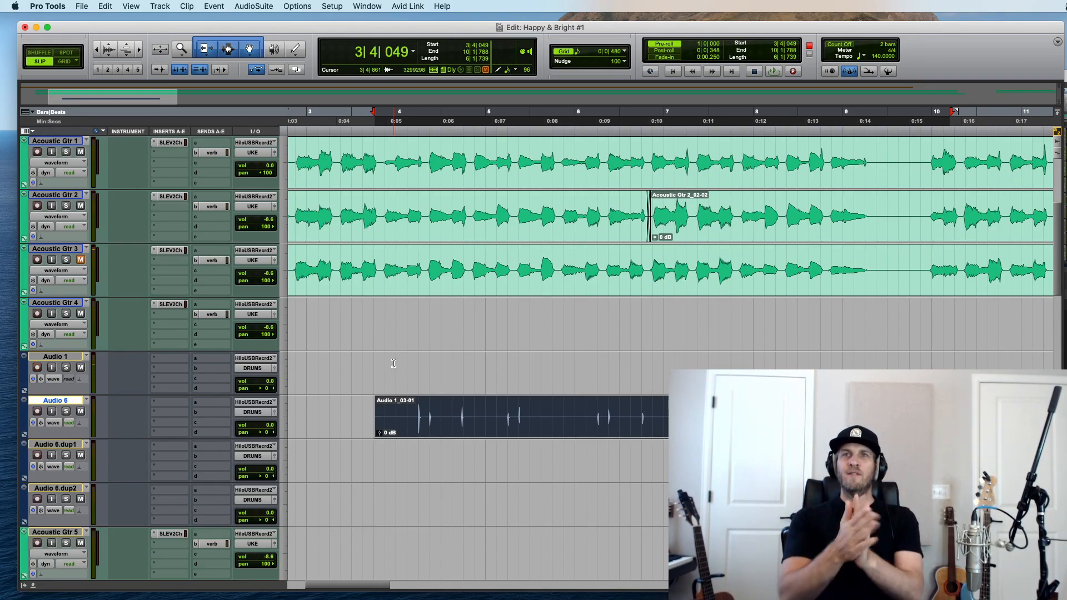
Step: Record a second clap take on Audio 1 from 3|4|144 to 9|4|553 and move it to Audio 6.dup1
click(377, 454)
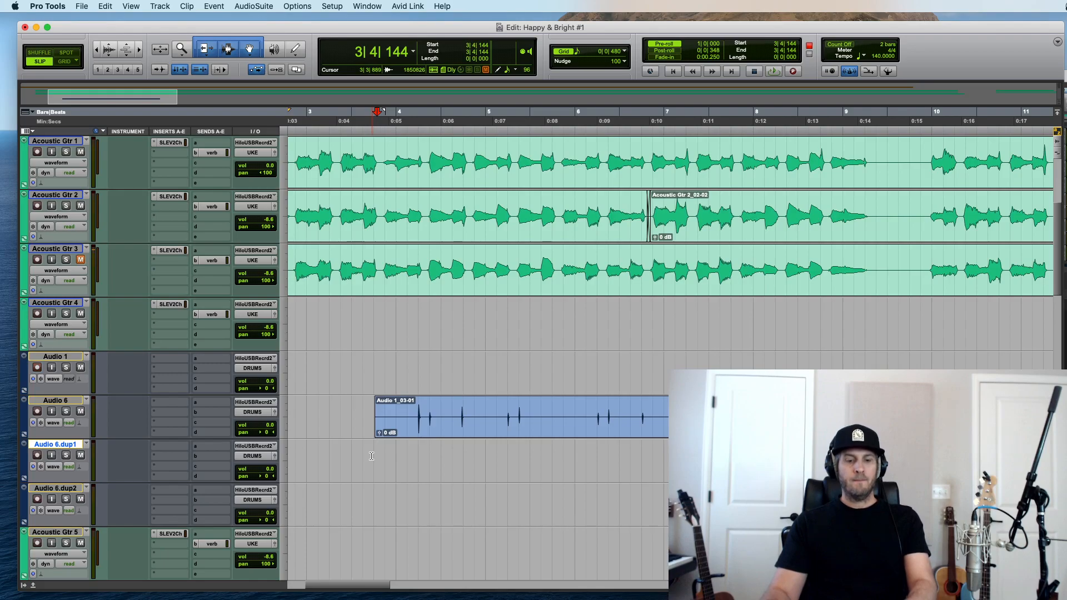
key(super+space)
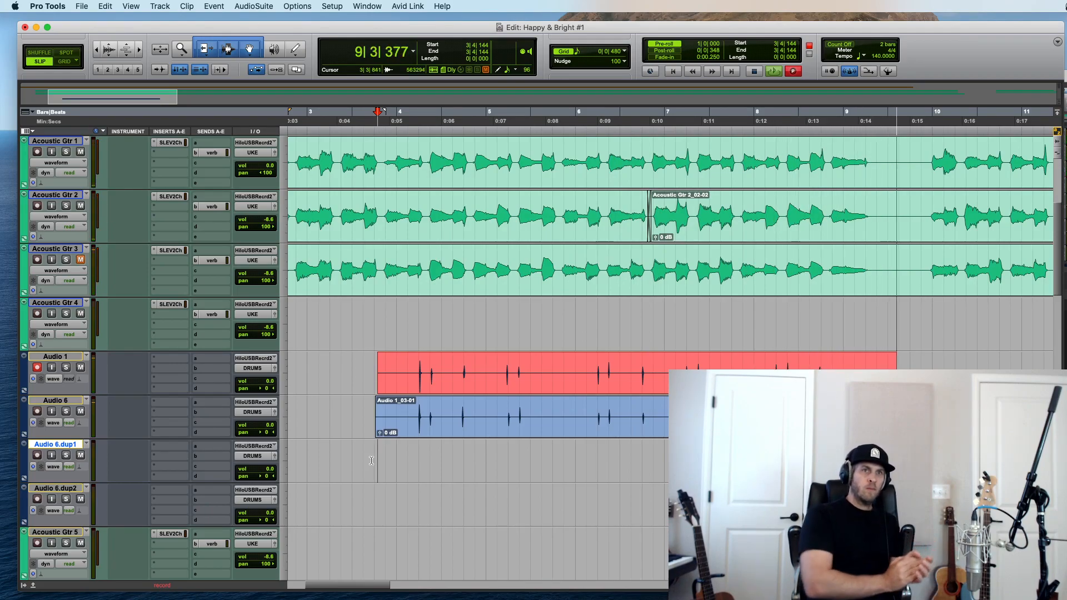
key(space)
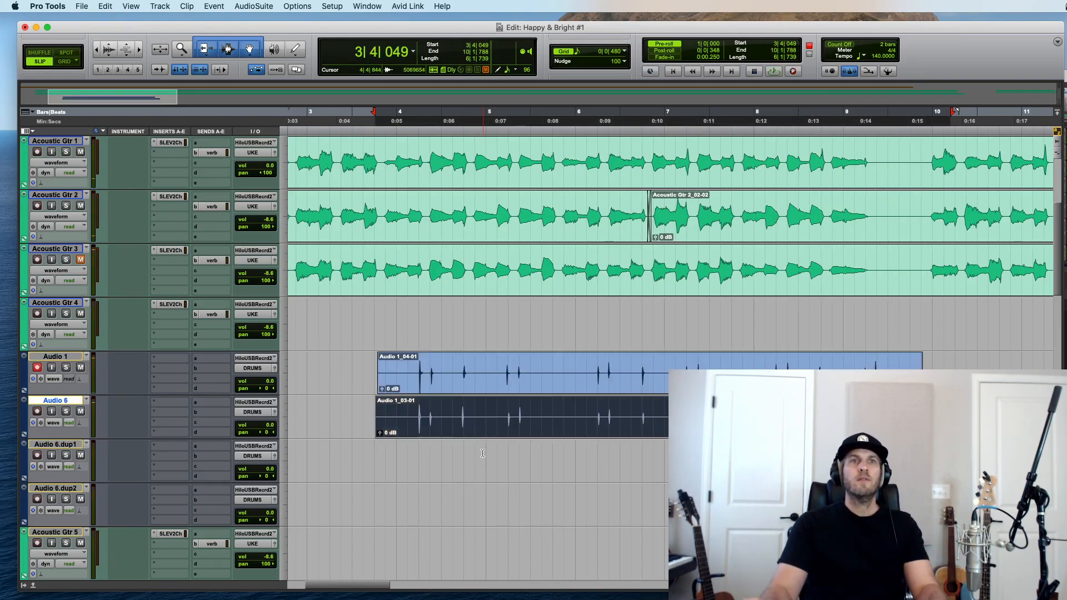
drag(483, 385, 482, 452)
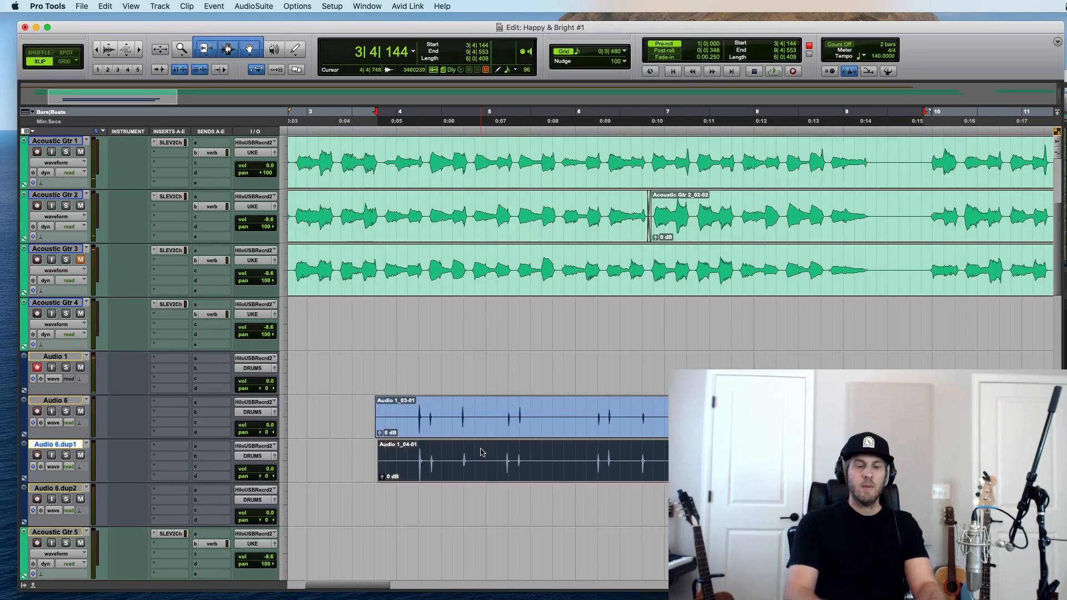
Step: Record two further clap takes on Audio 1 from 3|4|144 to 9|4|553, moving the first of them to Audio 6.dup2
key(super+space)
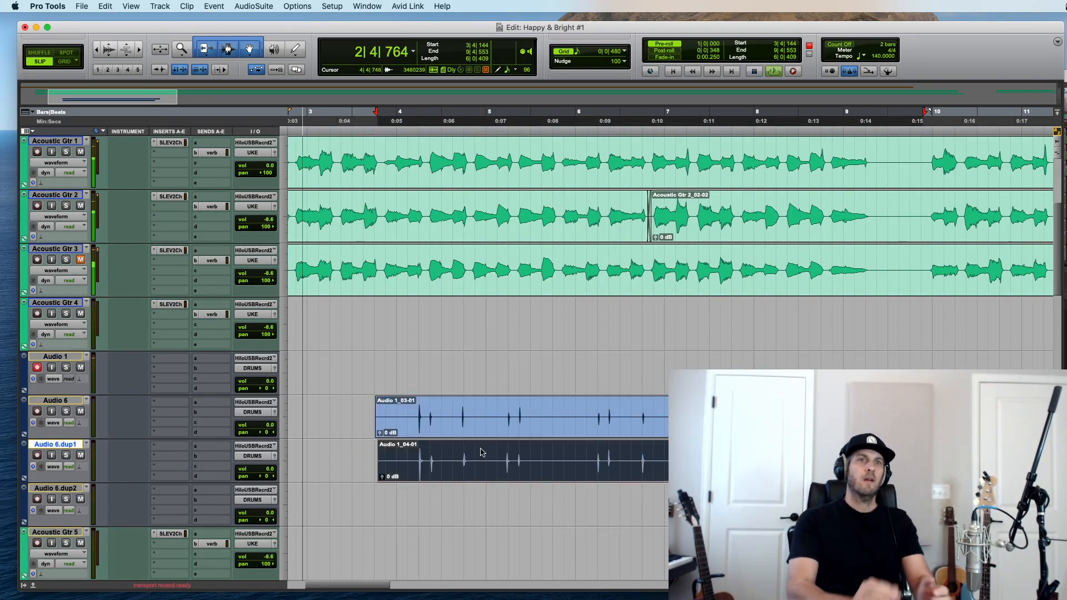
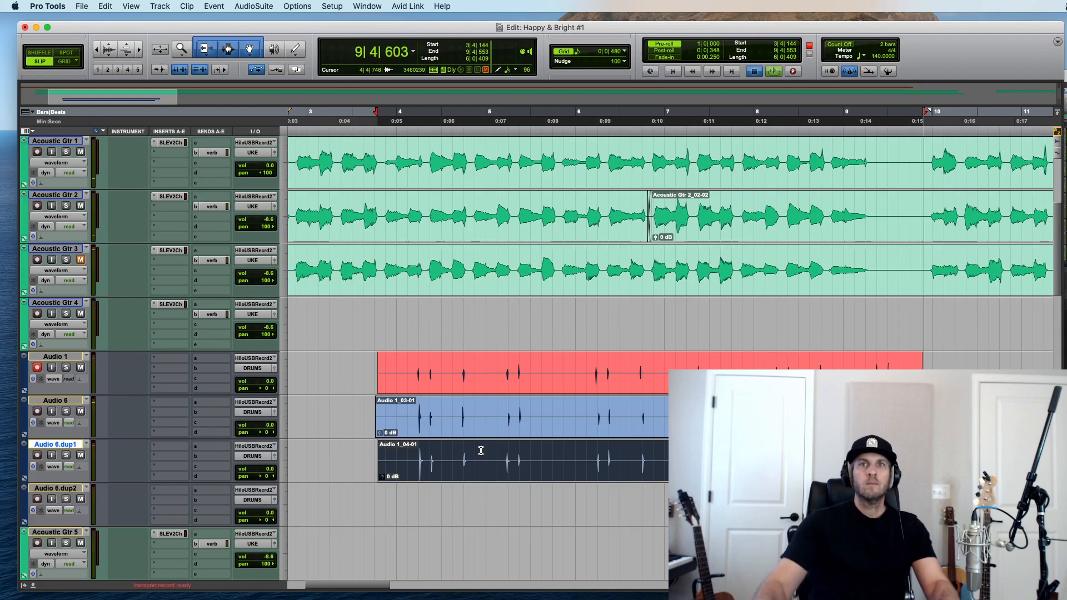
key(space)
click(598, 464)
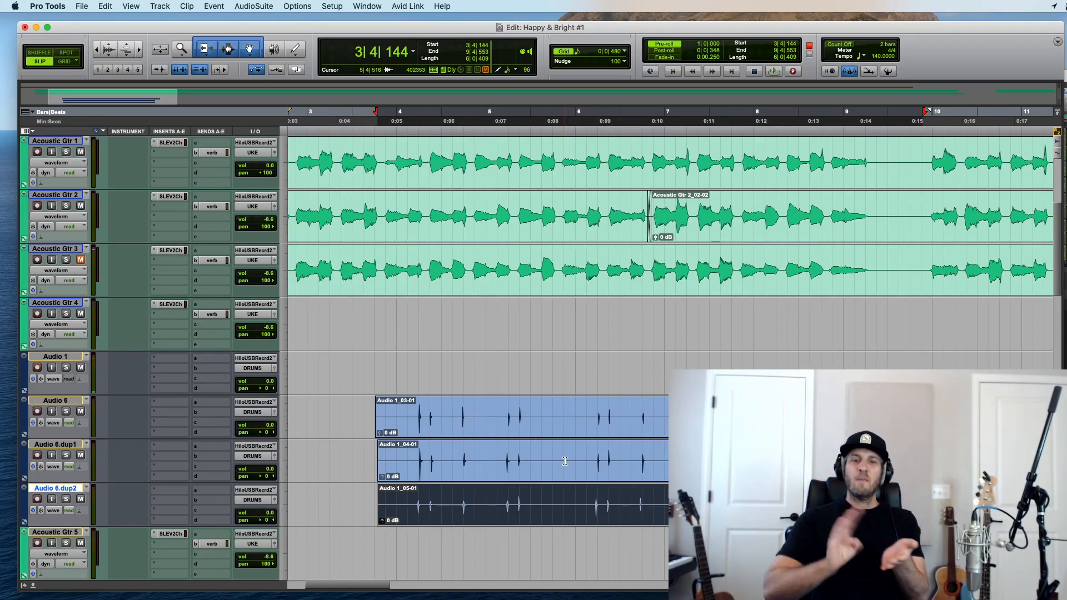
key(super+space)
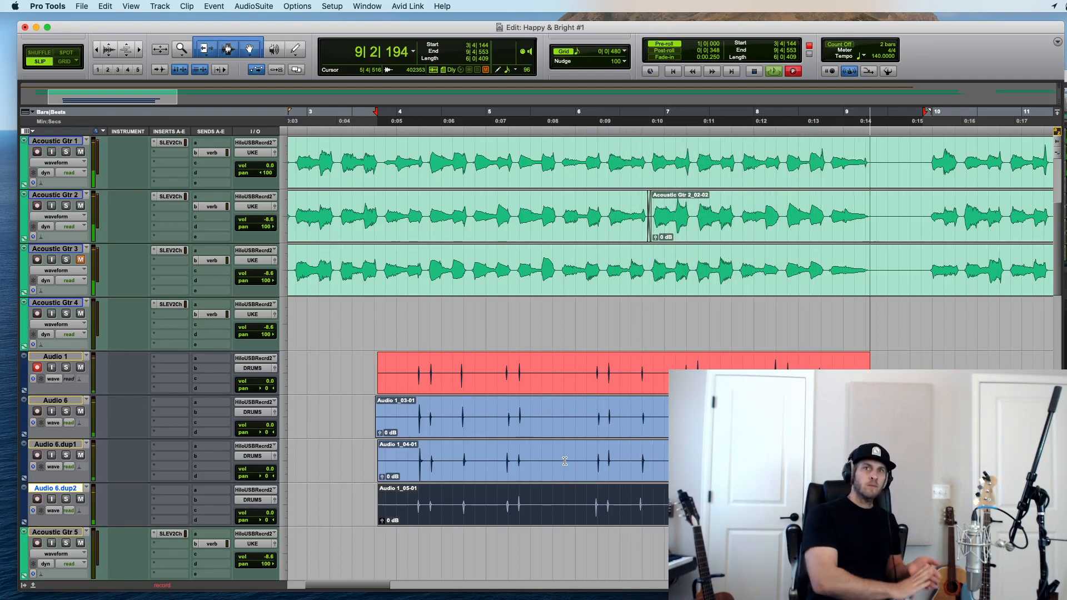
key(space)
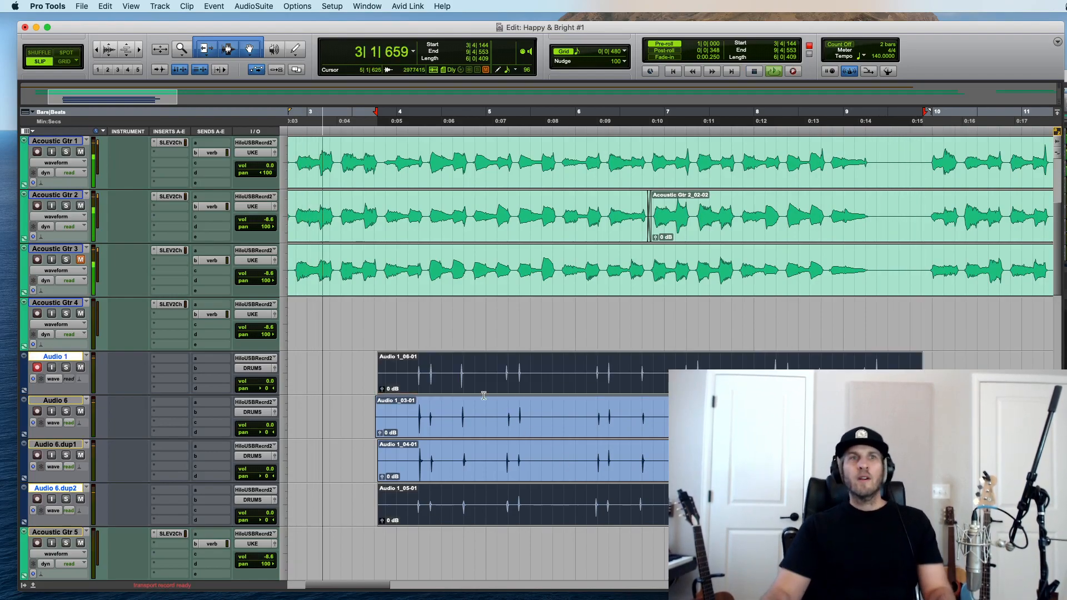
Step: In Grid mode, delete the part before 4|1|000 from all four clap takes
key(F4)
drag(354, 357, 397, 501)
key(Delete)
Step: Pan Audio 1 and Audio 6.dup1 fully left and Audio 6 and Audio 6.dup2 fully right, and disarm Audio 1
drag(265, 388, 384, 439)
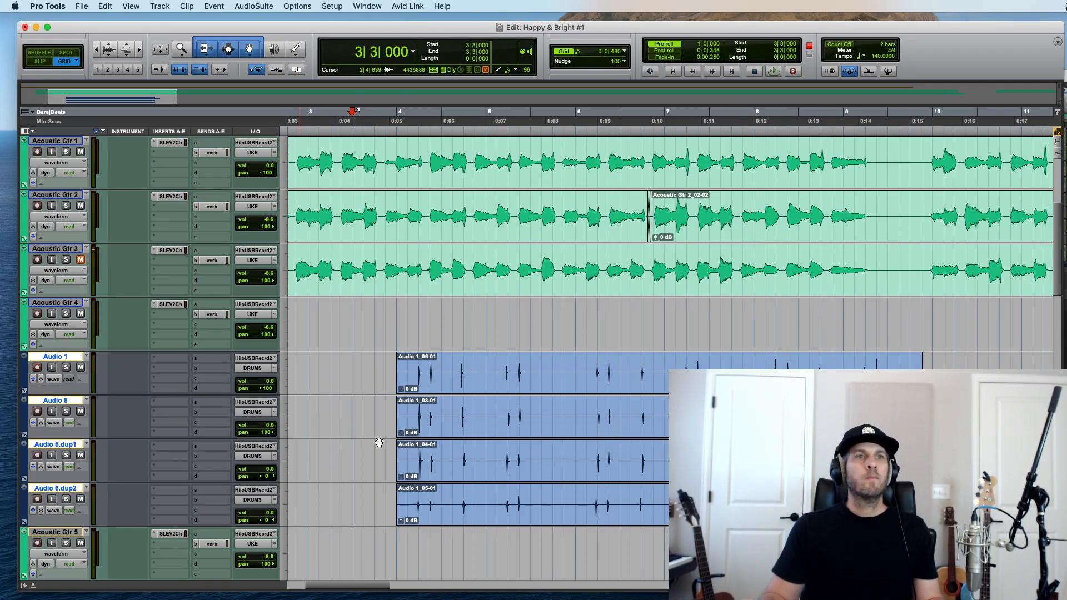
drag(267, 477, 195, 479)
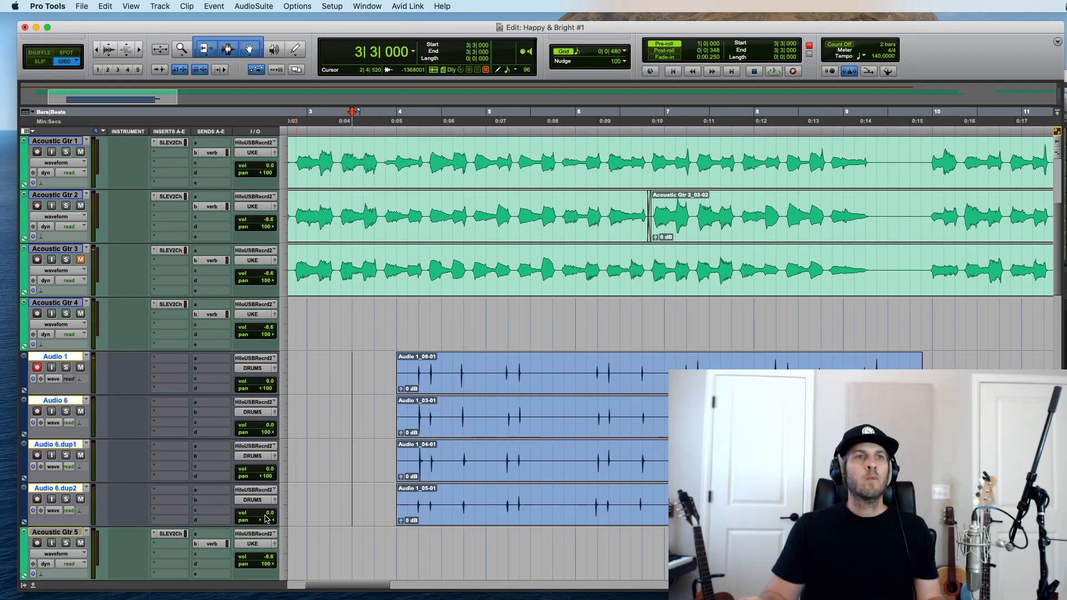
click(265, 521)
drag(364, 519, 364, 519)
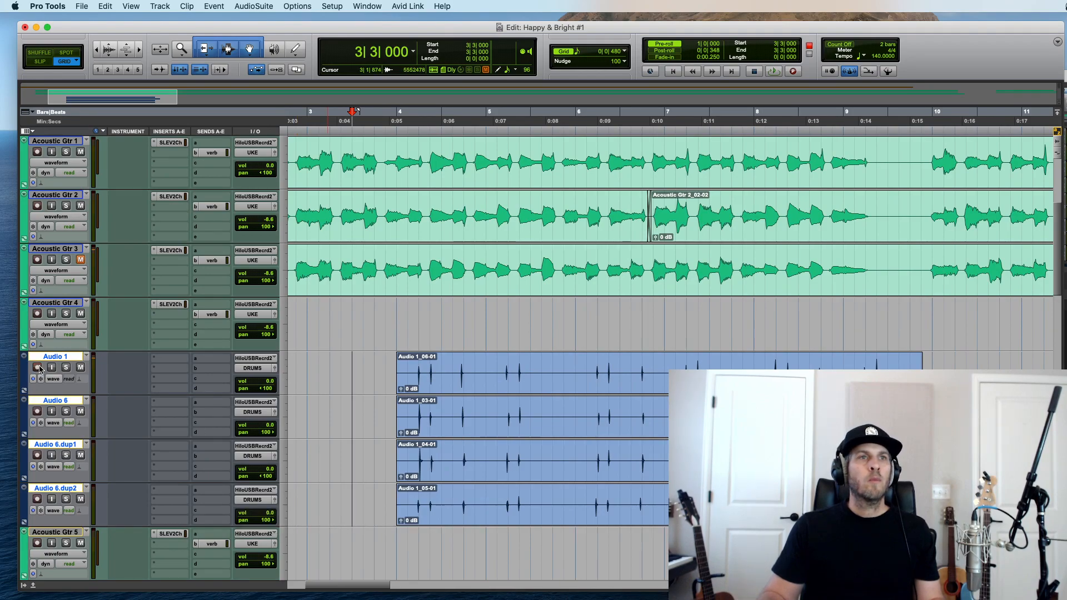
Step: Trim the four clap takes to end at 9|4|000 and cut the stray noises on Audio 1 around 7|3 and from 4|4|916 to 5|1|720
drag(981, 360, 910, 361)
click(911, 361)
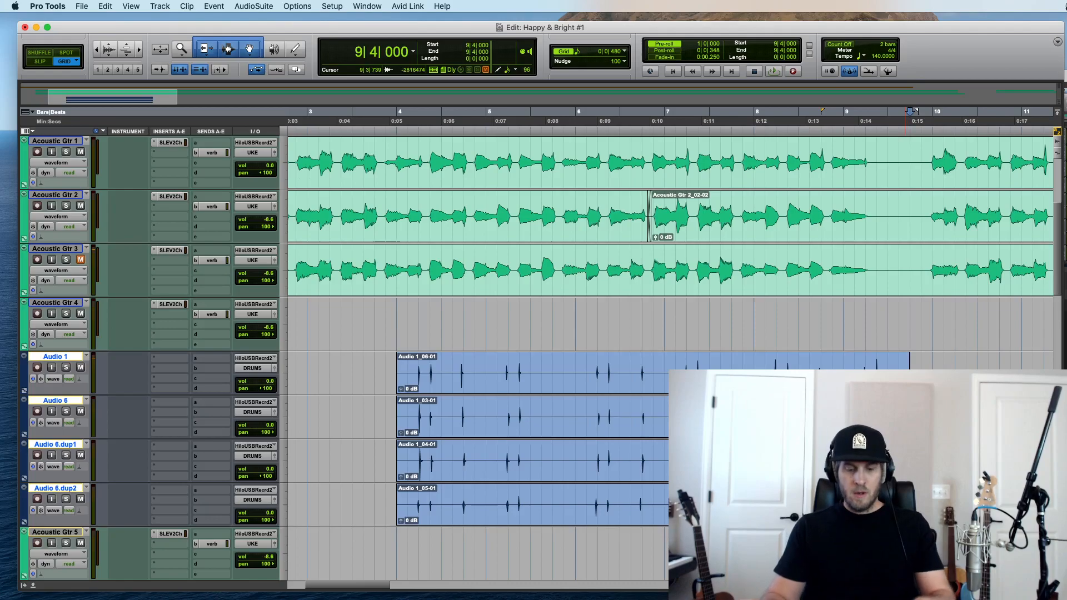
key(super+alt+bracketright)
key(super+alt+bracketright)
key(super+alt+bracketright)
key(super+alt+bracketright)
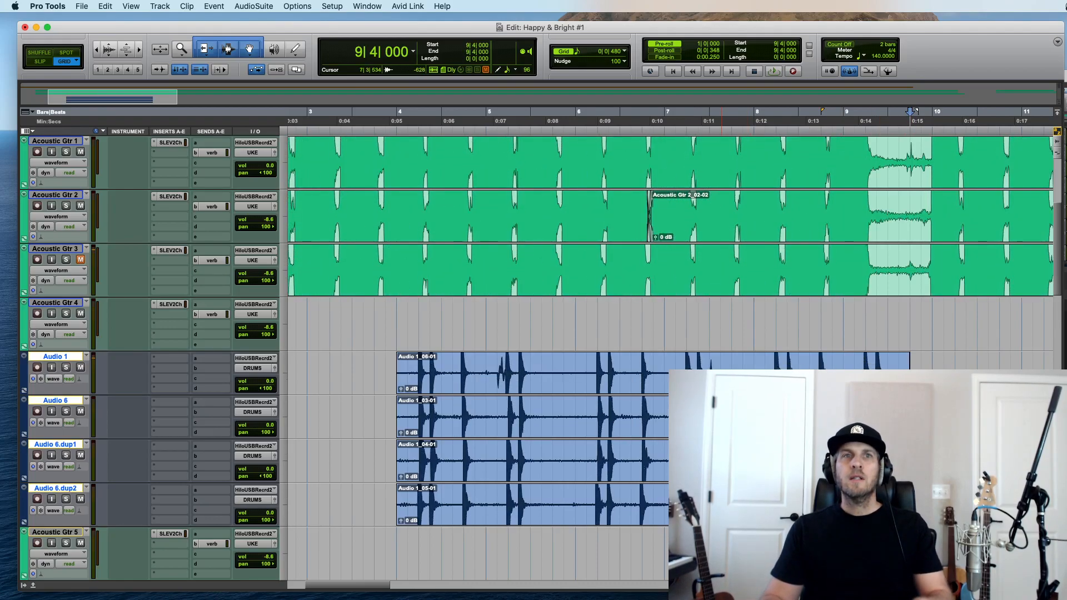
click(709, 366)
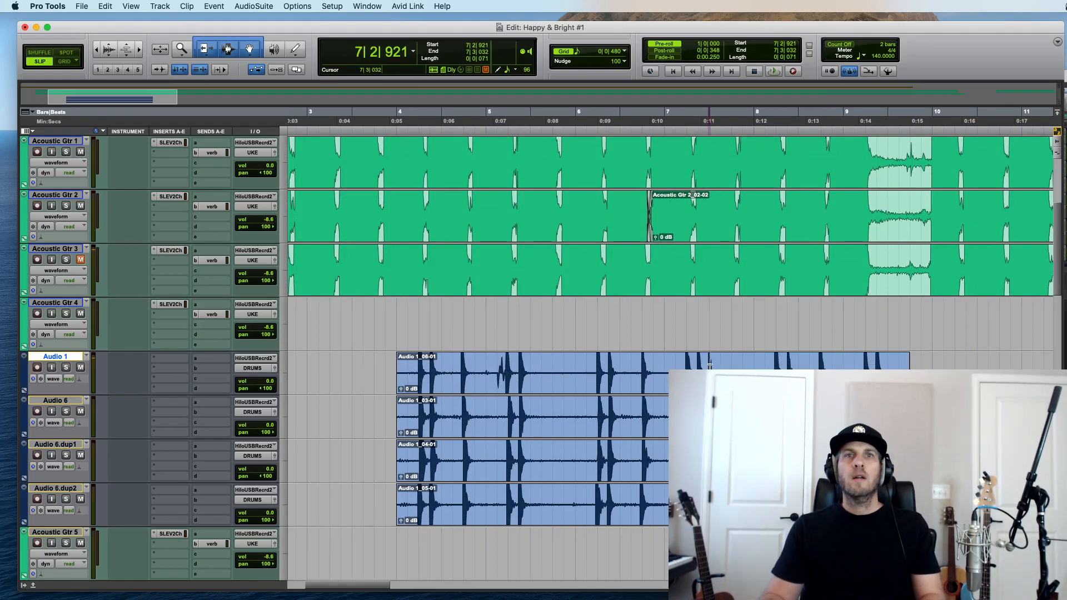
drag(485, 370, 501, 367)
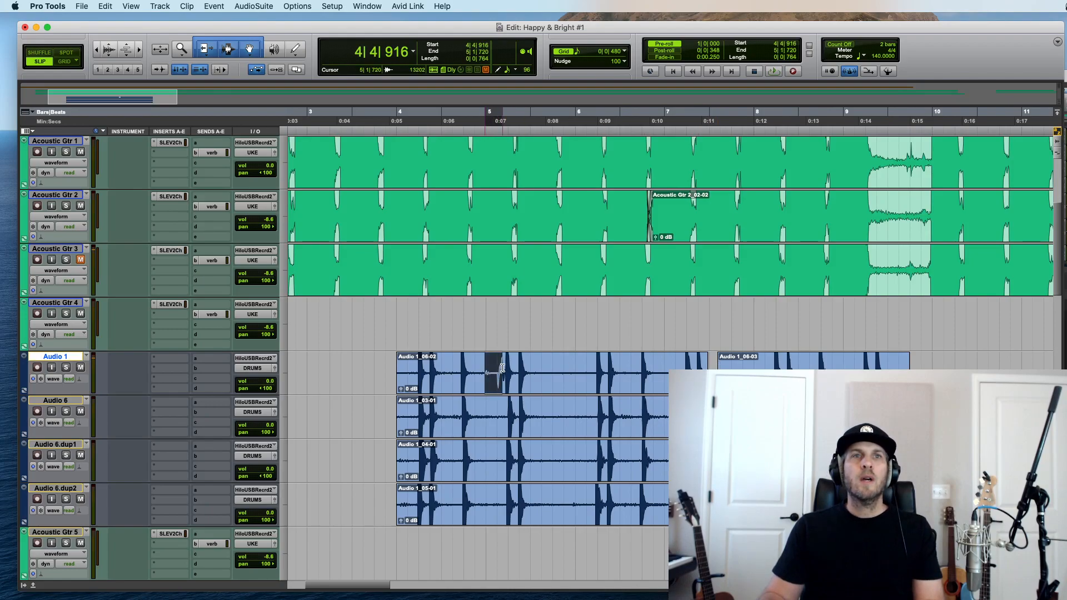
key(Delete)
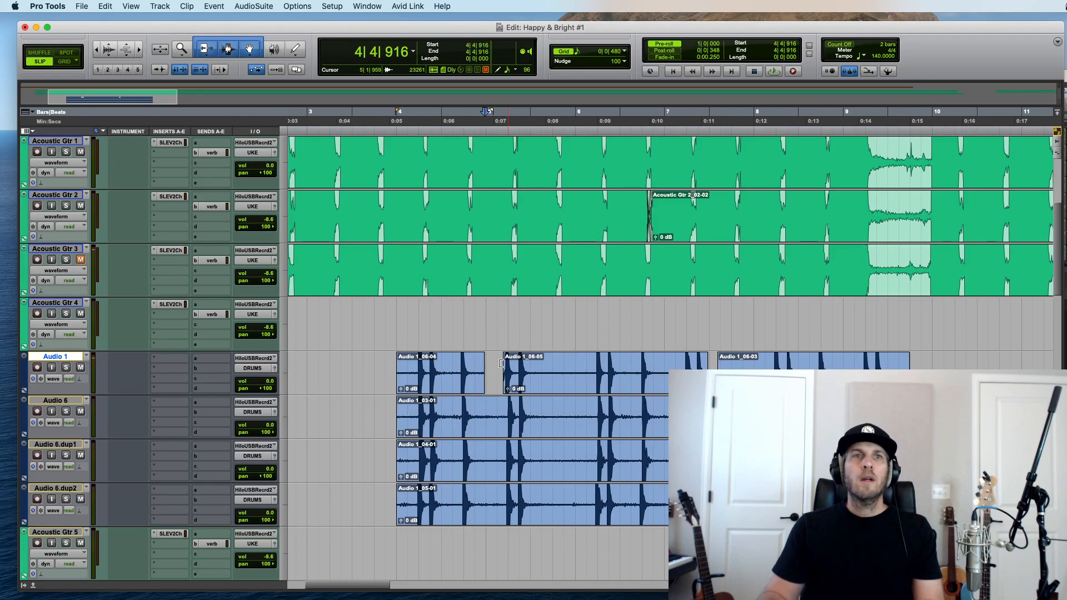
Step: Consolidate the clap clips on Audio 1, Audio 6, Audio 6.dup1 and Audio 6.dup2 from 4|1|000 to 10|1|000
drag(351, 362, 925, 503)
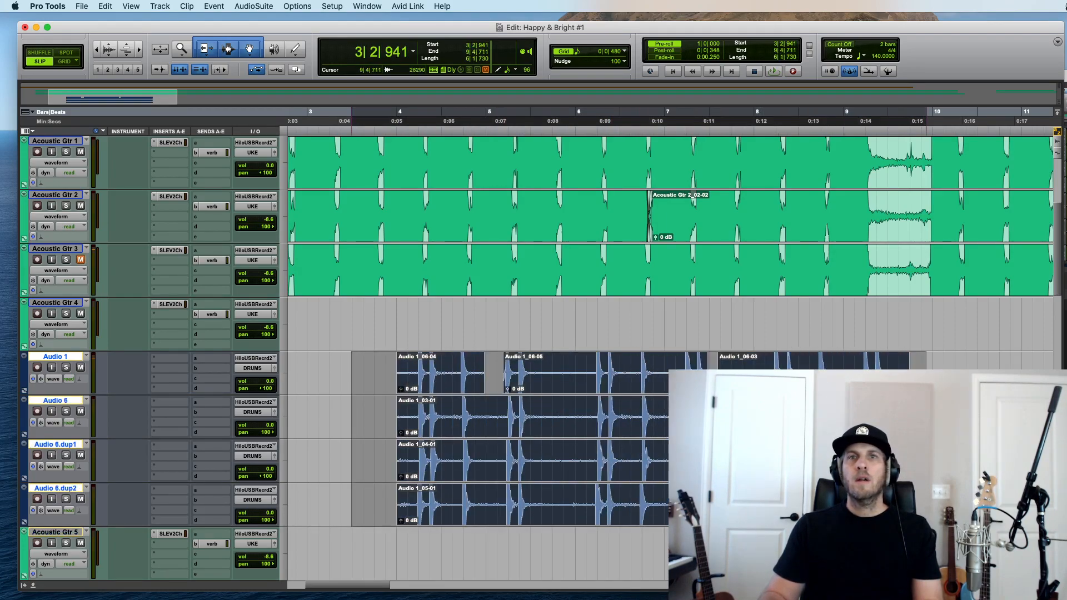
click(937, 111)
click(718, 311)
key(super+bracketright)
key(super+bracketright)
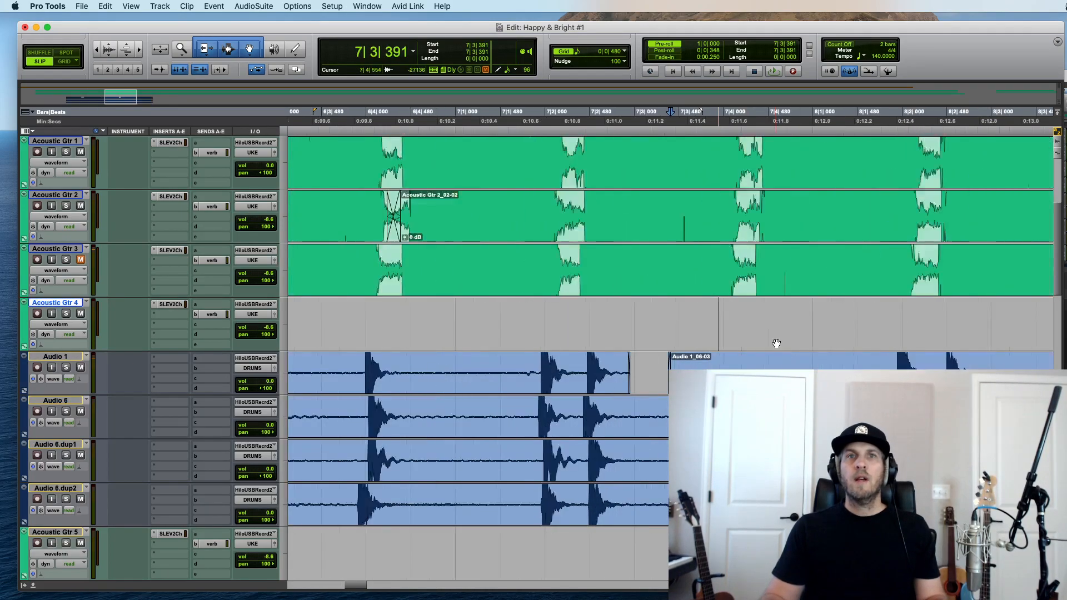
key(super+bracketleft)
key(super+bracketleft)
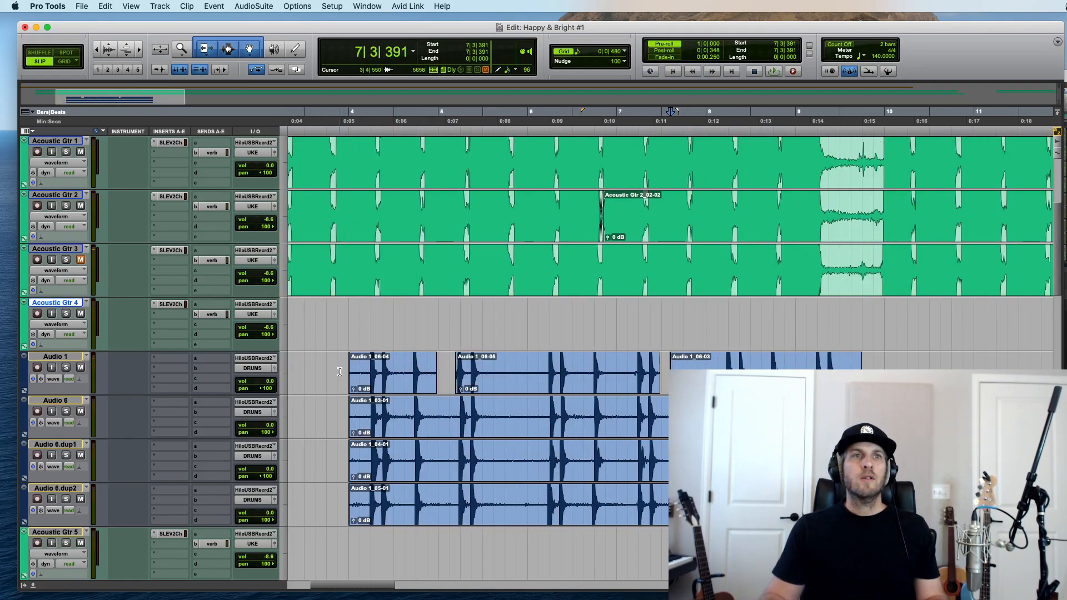
click(339, 372)
drag(347, 367, 873, 505)
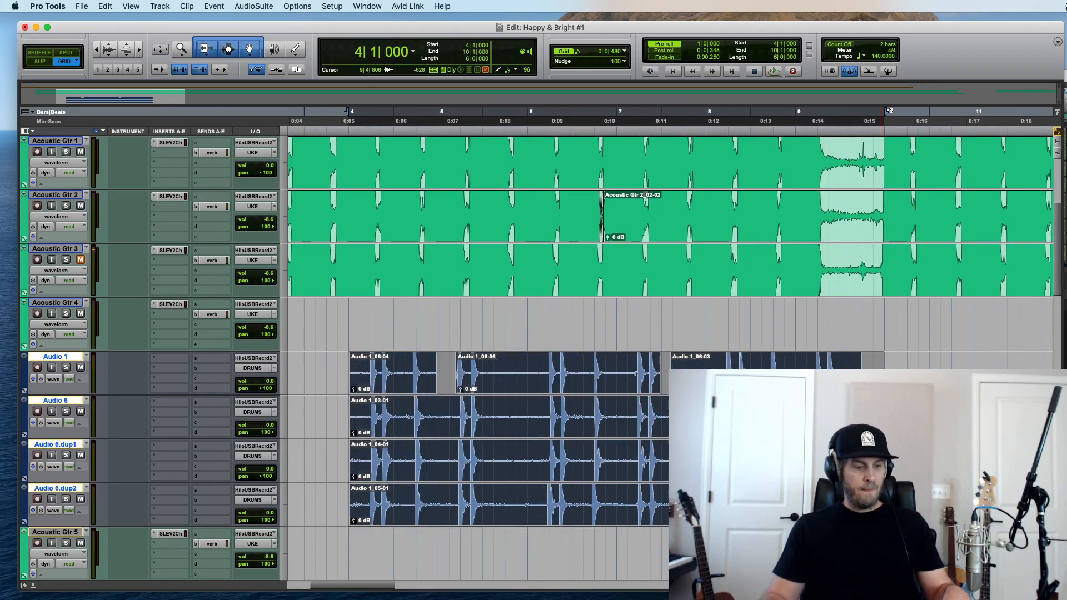
key(alt+shift+3)
key(super+bracketleft)
key(super+bracketleft)
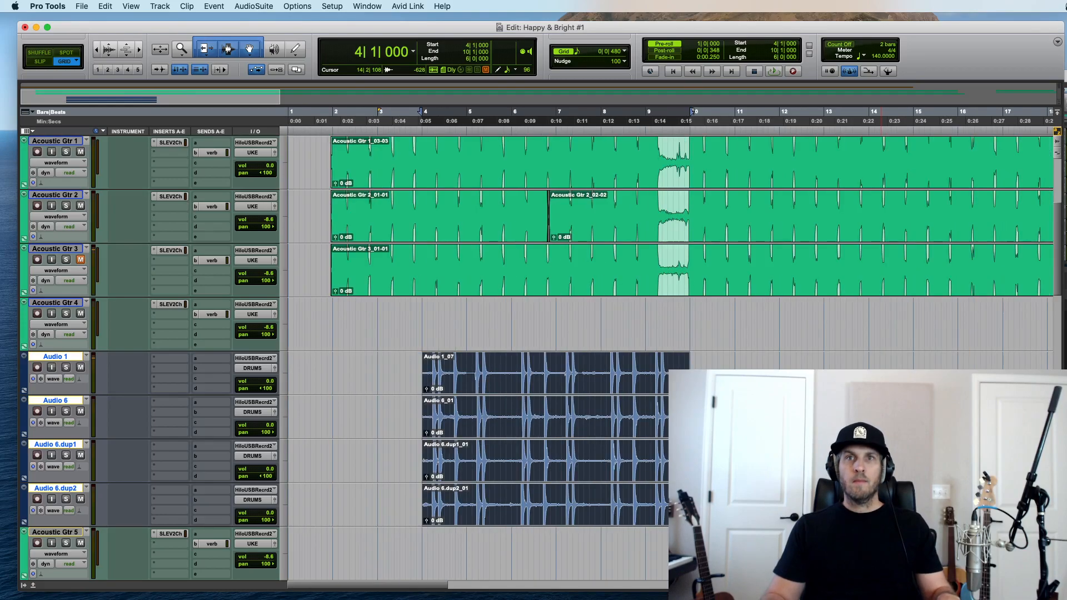
Step: Move the four clap clips on Audio 1, Audio 6, Audio 6.dup1 and Audio 6.dup2 to start at 2|1|000
key(space)
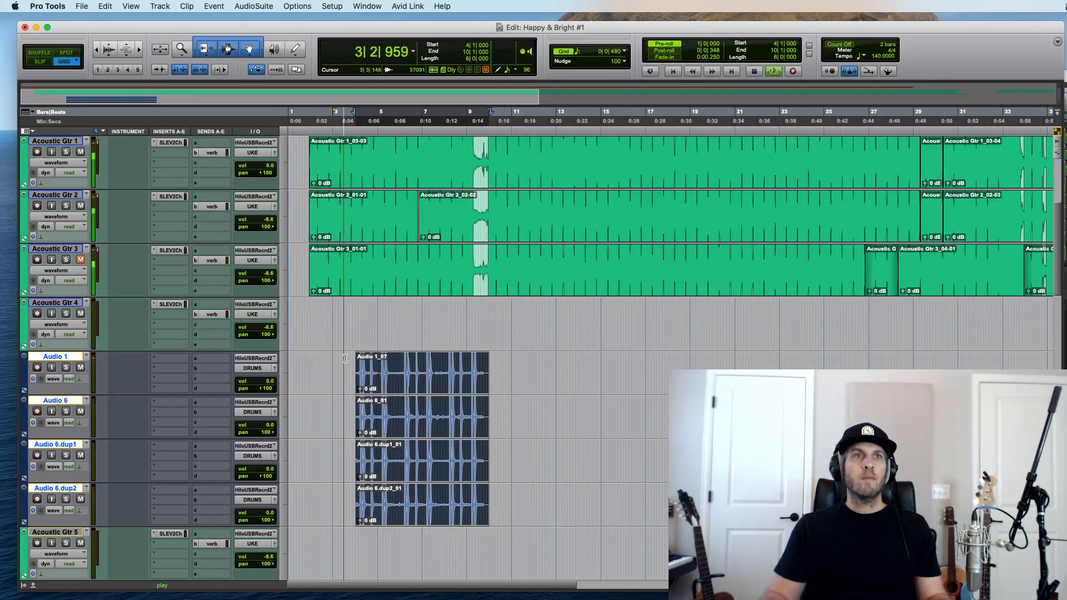
key(super+bracketright)
key(space)
drag(505, 389, 417, 390)
Step: Play back the opening bars to check the claps' timing against the ukuleles
click(325, 362)
key(super+bracketright)
key(space)
click(437, 342)
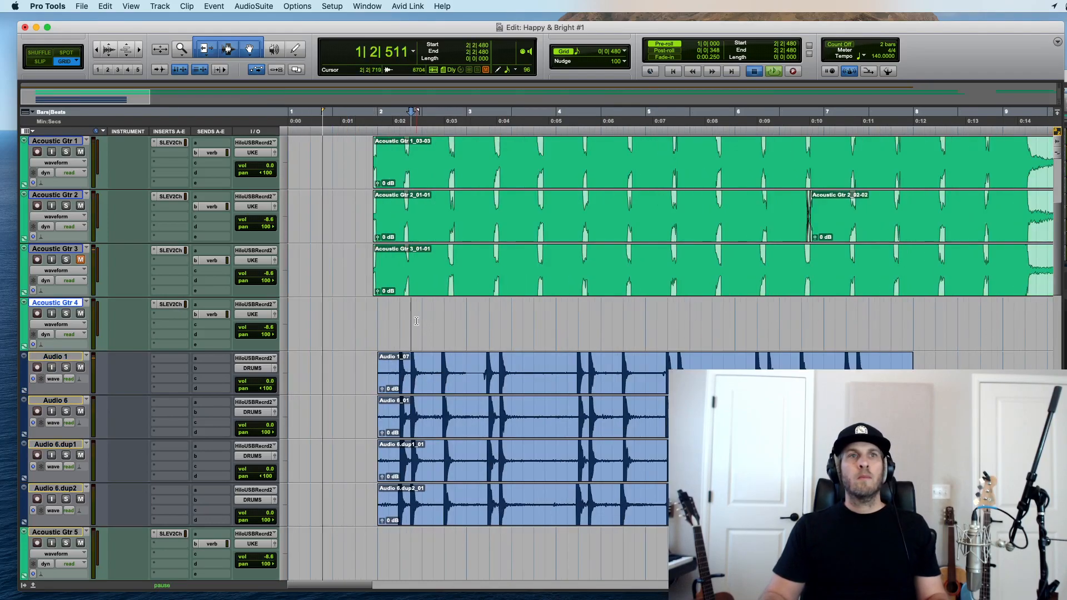
key(super+bracketright)
key(super+bracketleft)
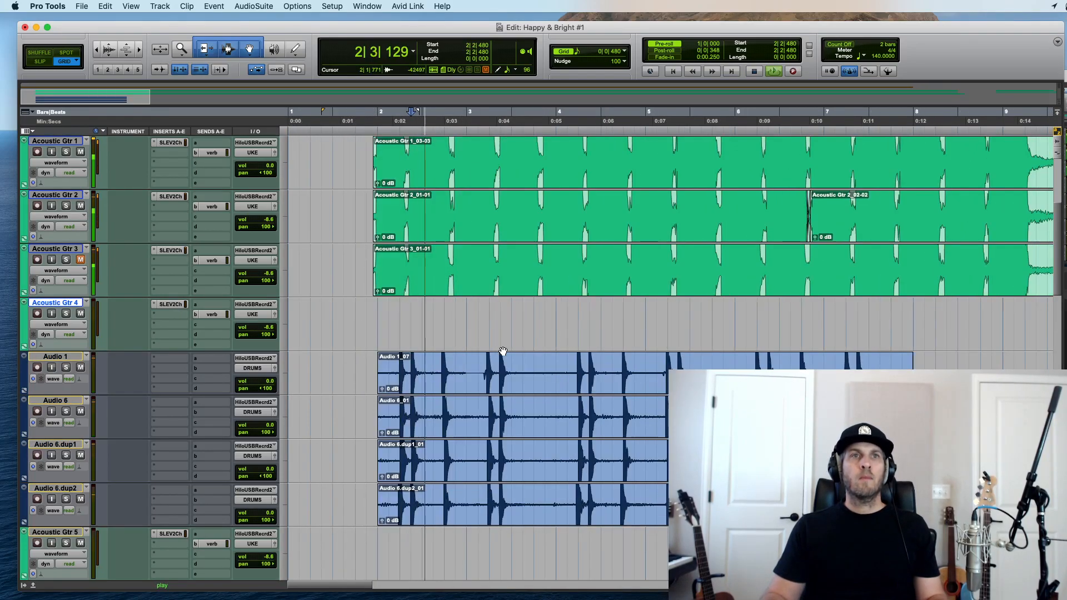
key(super+bracketright)
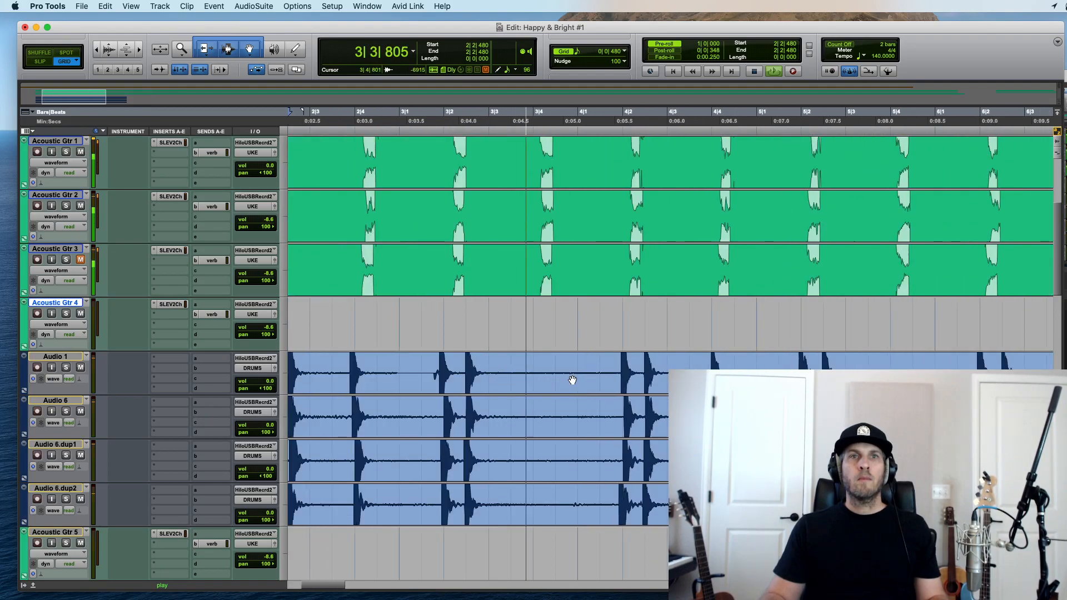
key(super+bracketleft)
key(super+bracketleft)
key(space)
Step: In Slip mode, cut Audio 1 just before the clap near 3|2|000 and remove the short piece from about 3|1|700 to 3|1|820
key(super+bracketright)
key(super+bracketright)
key(super+bracketright)
key(super+bracketright)
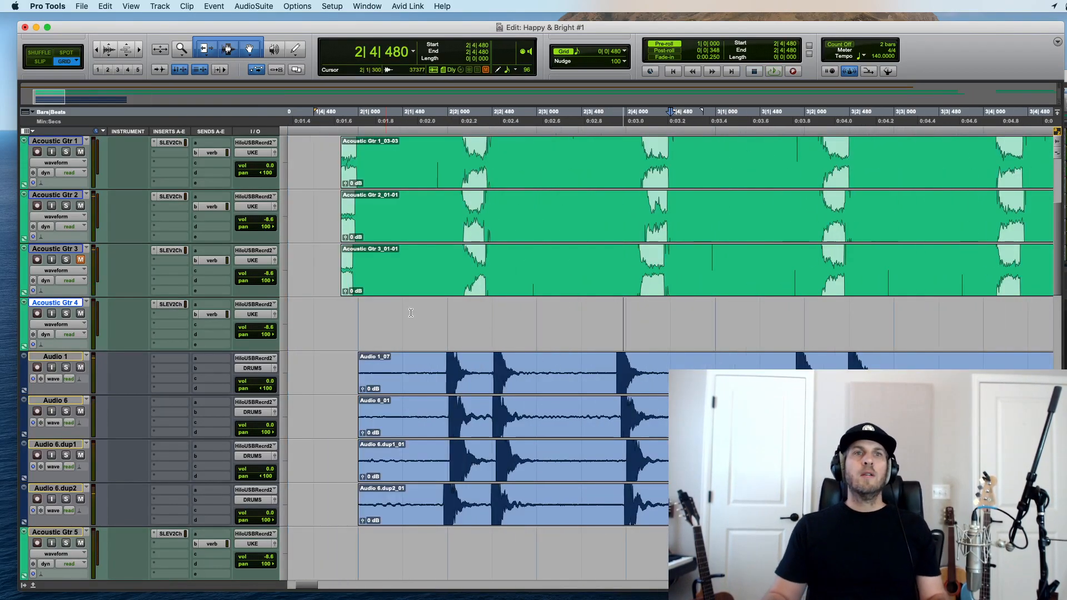
key(super+bracketleft)
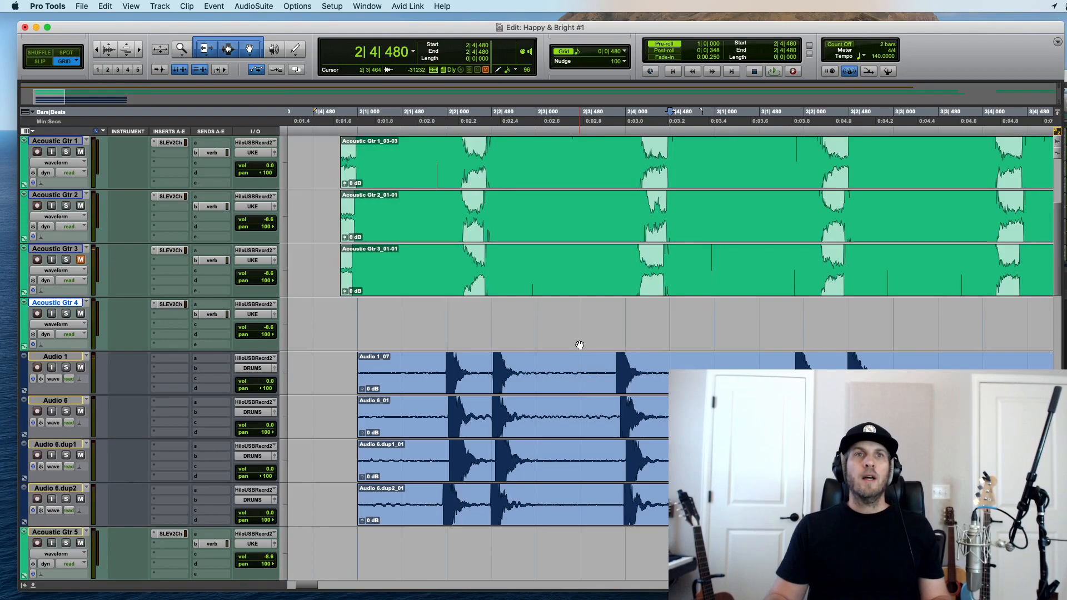
key(super+bracketright)
key(F2)
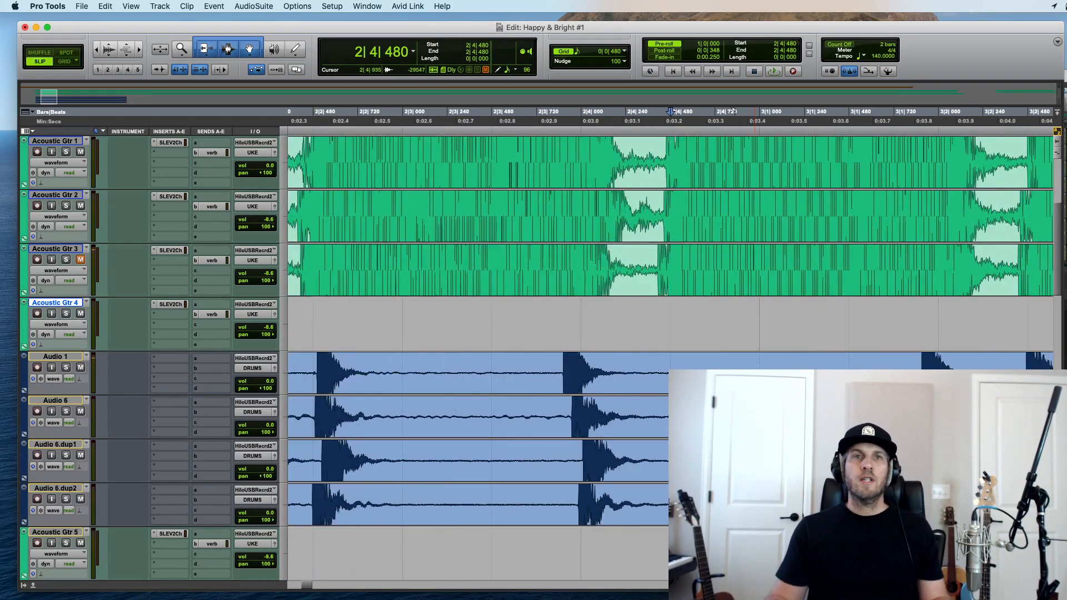
click(889, 367)
key(Delete)
drag(912, 112, 917, 111)
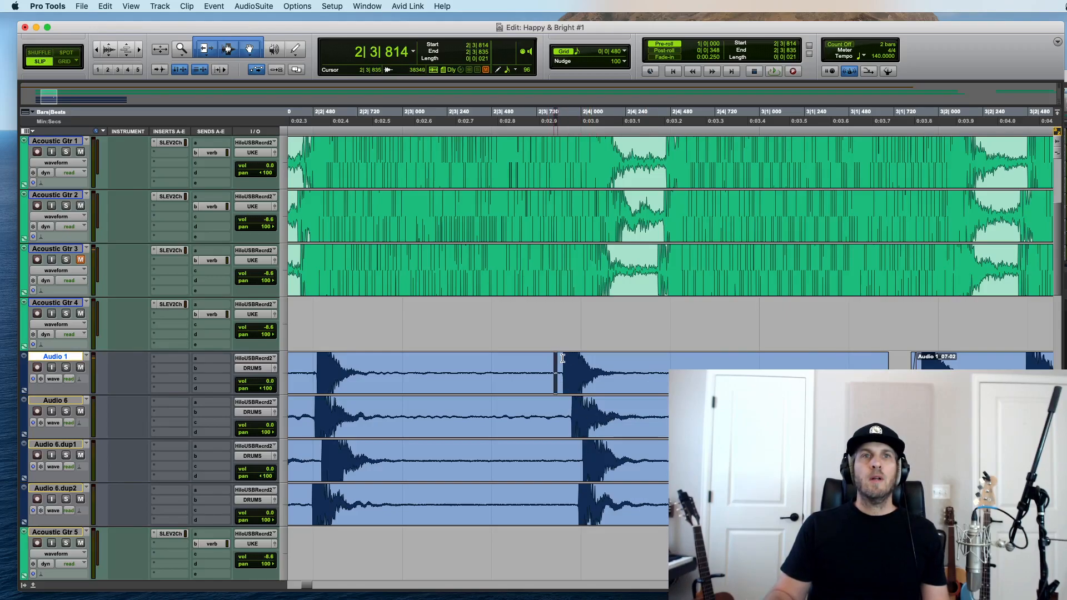
Step: Separate the claps near 2|4|000 on Audio 1 and Audio 6 and move them slightly later to line up with the other takes
drag(563, 358, 746, 360)
key(b)
drag(656, 385, 667, 385)
drag(548, 414, 665, 432)
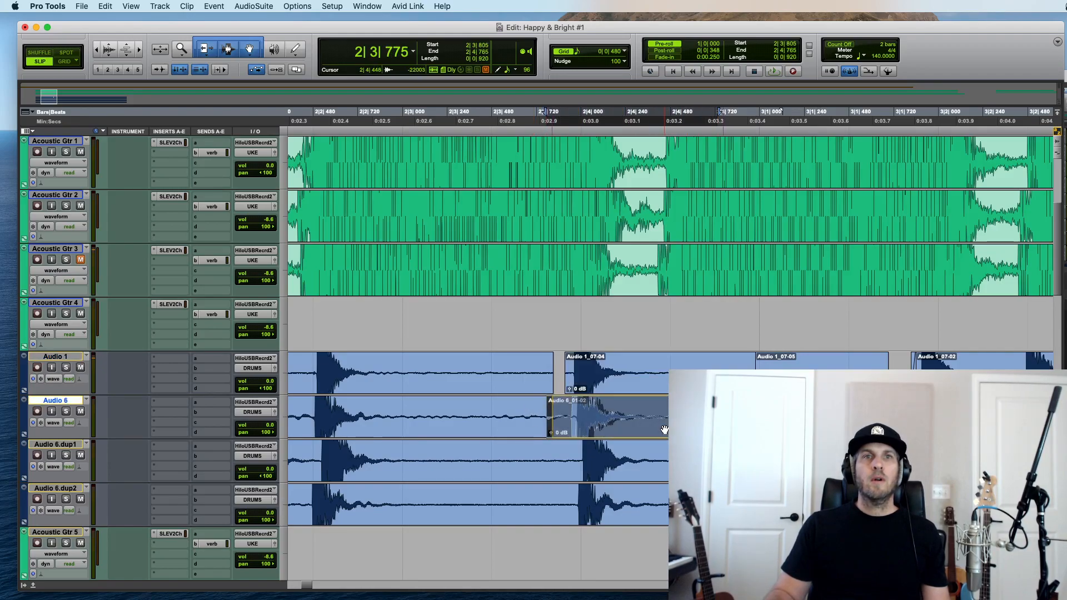
Step: Separate the clap pair near 2|2|000 on Audio 6.dup1 and move it slightly earlier, starting at 2|1|855
key(r)
click(475, 414)
key(t)
key(t)
drag(576, 461, 1007, 461)
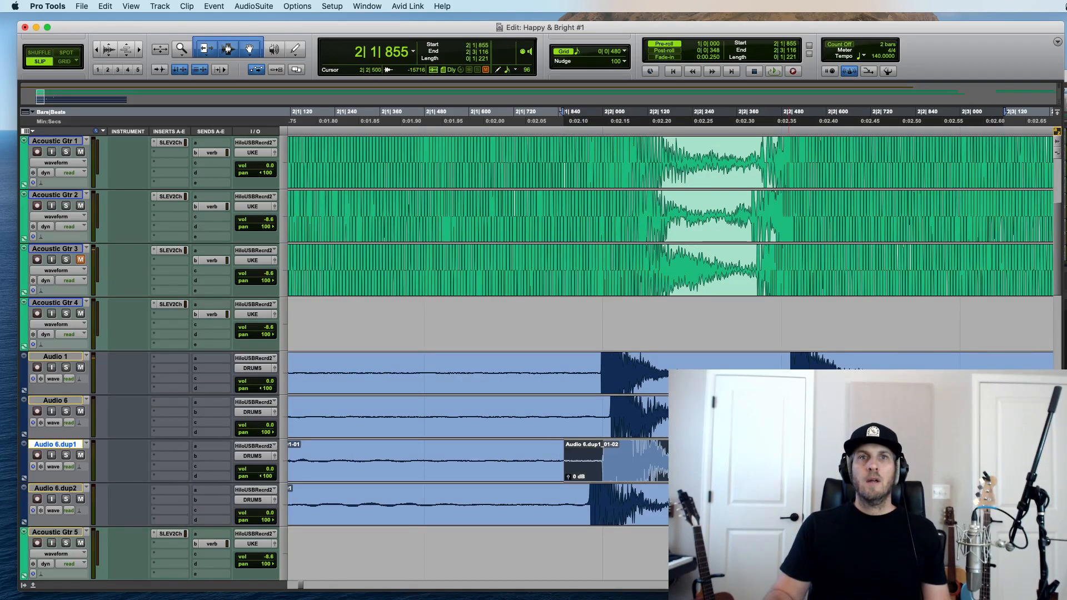
key(r)
key(r)
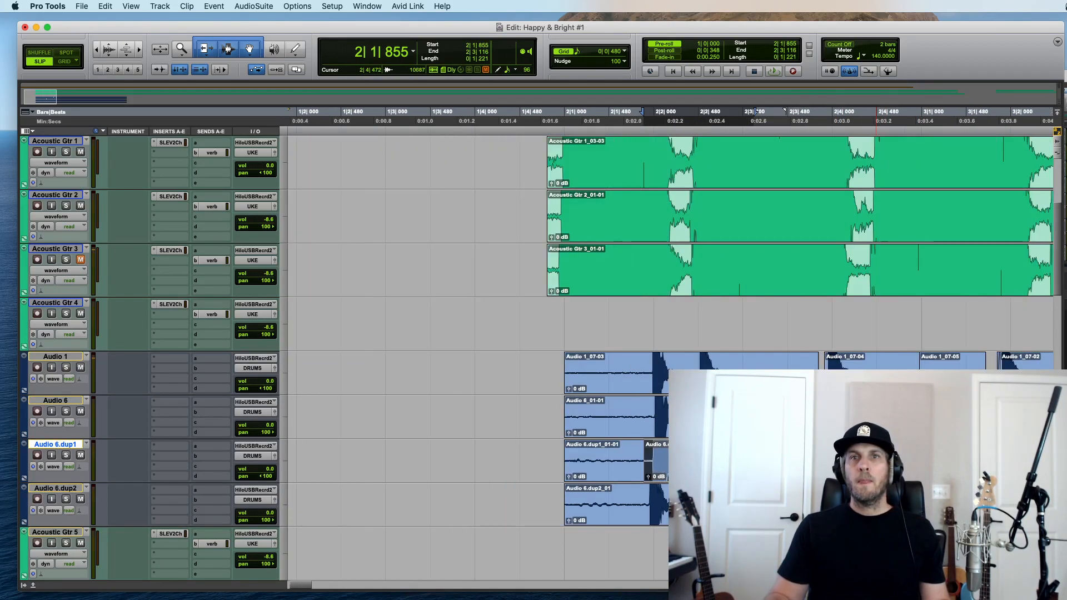
Step: Delete the gap from about 2|4|400 to 3|1|775 on Audio 1 and Audio 6, and line up their claps near 3|2|000
scroll(667, 250, right, 5)
drag(557, 358, 625, 433)
click(711, 325)
key(super+bracketright)
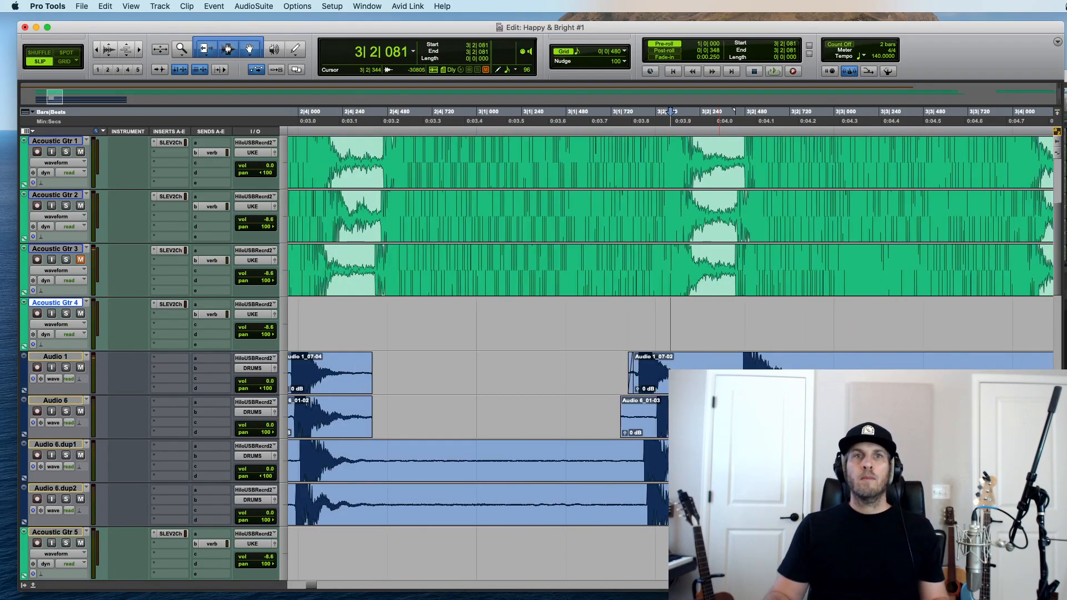
drag(717, 365, 671, 383)
drag(621, 414, 646, 412)
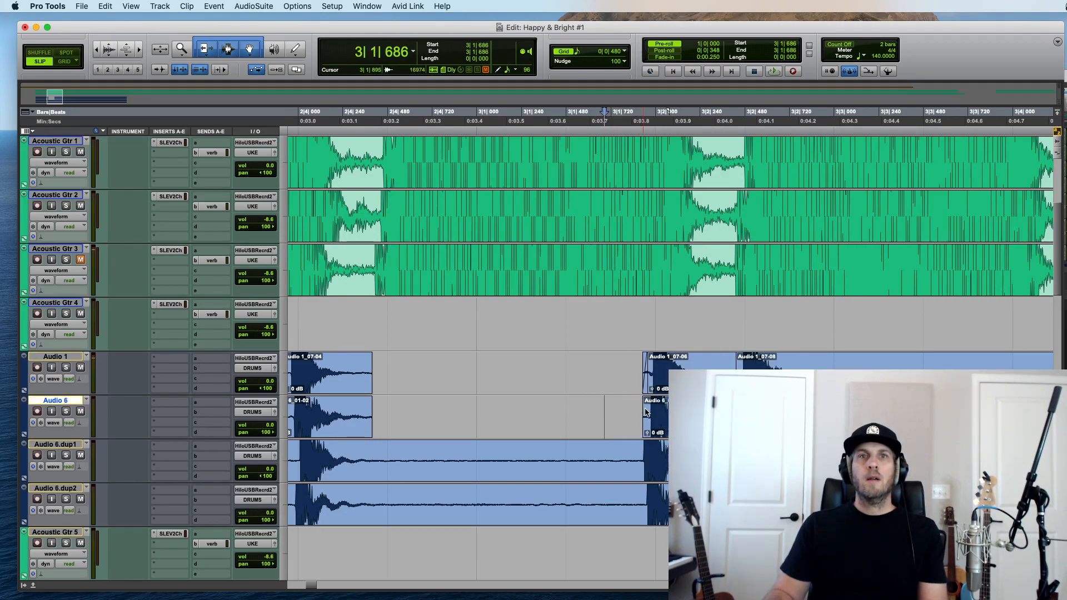
Step: Separate the claps near 4|2|000 on Audio 6.dup2 and Audio 1 and move them slightly later, starting at 4|1|887 and 4|1|684
scroll(638, 425, right, 5)
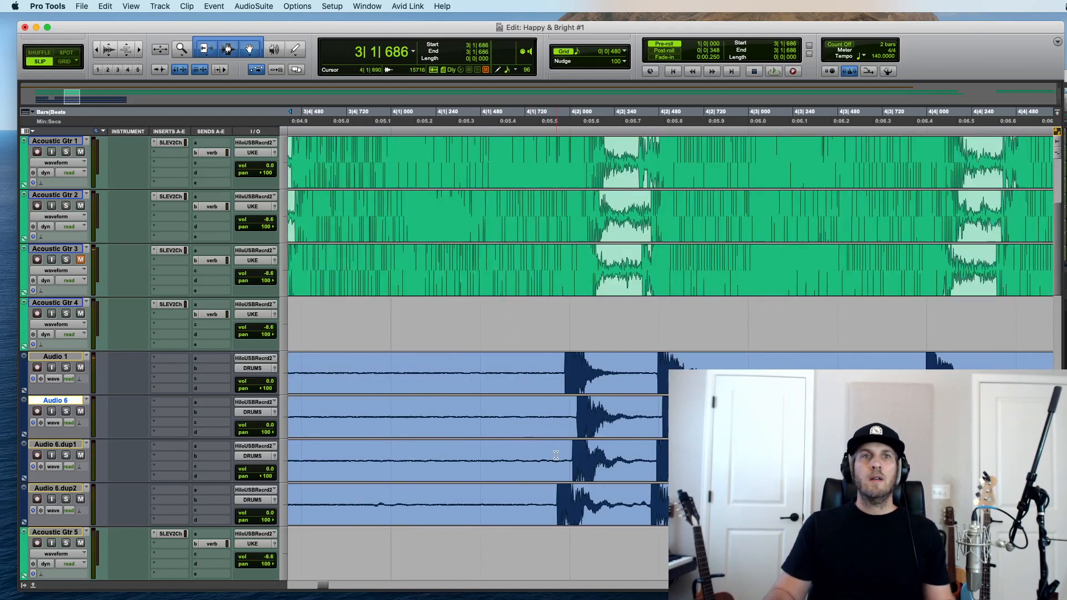
drag(650, 457, 556, 459)
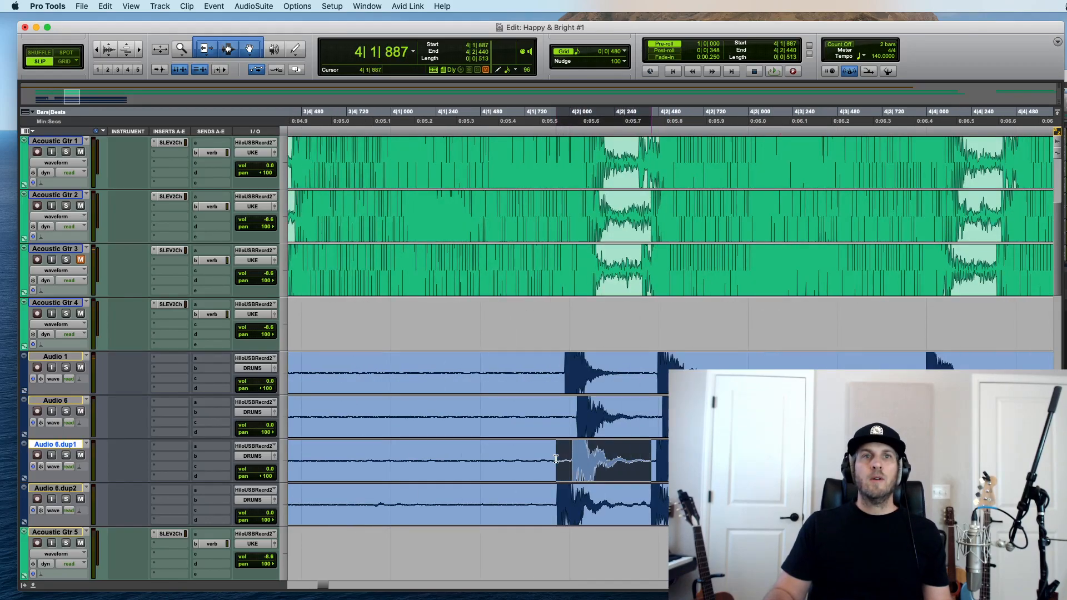
drag(548, 503, 638, 499)
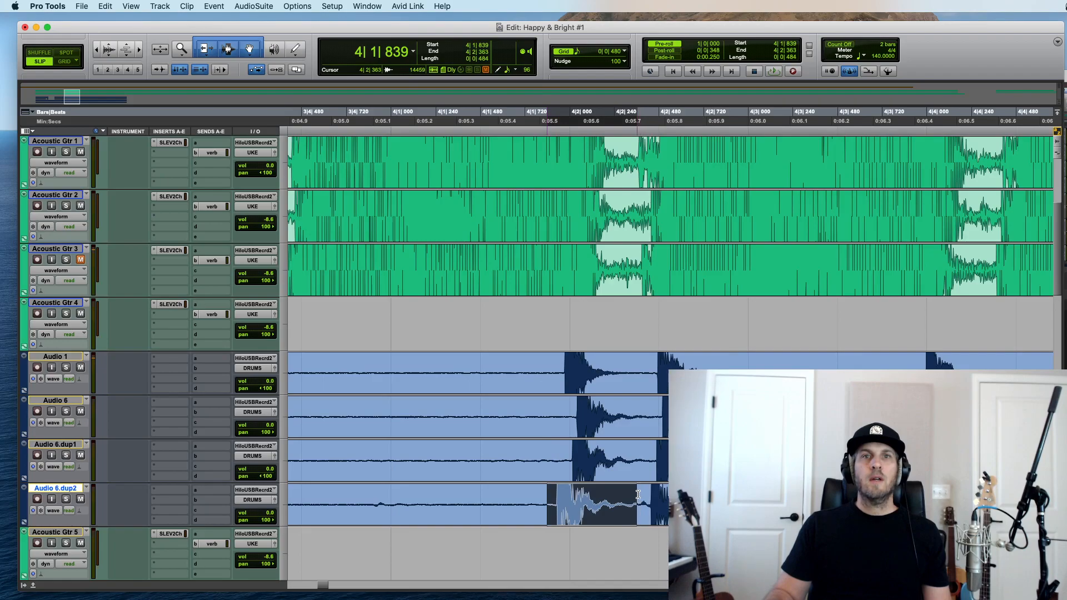
double_click(637, 496)
key(alt+shift+3)
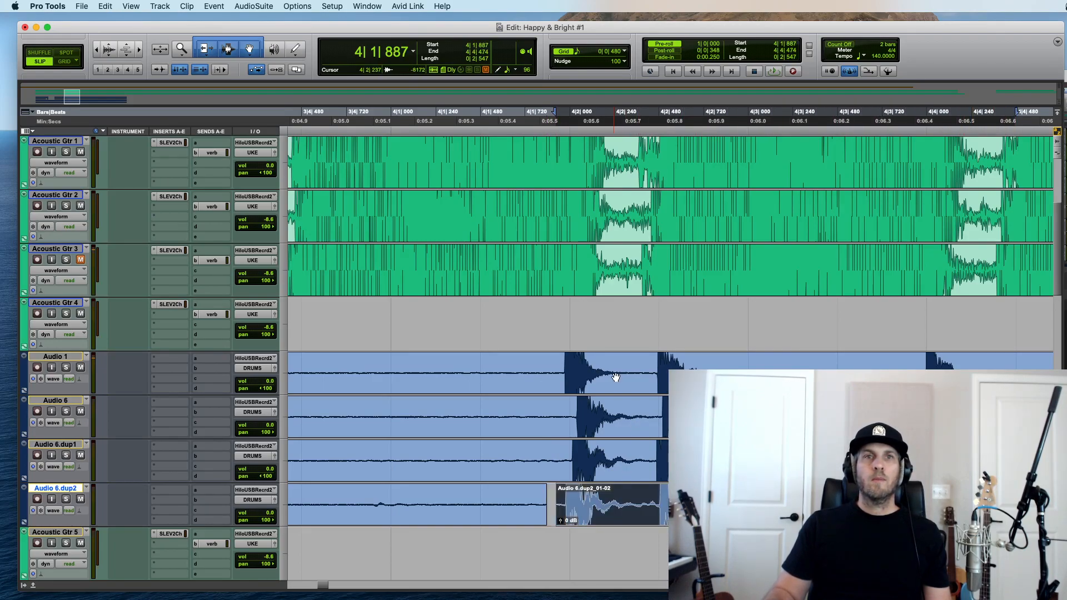
click(645, 363)
click(600, 389)
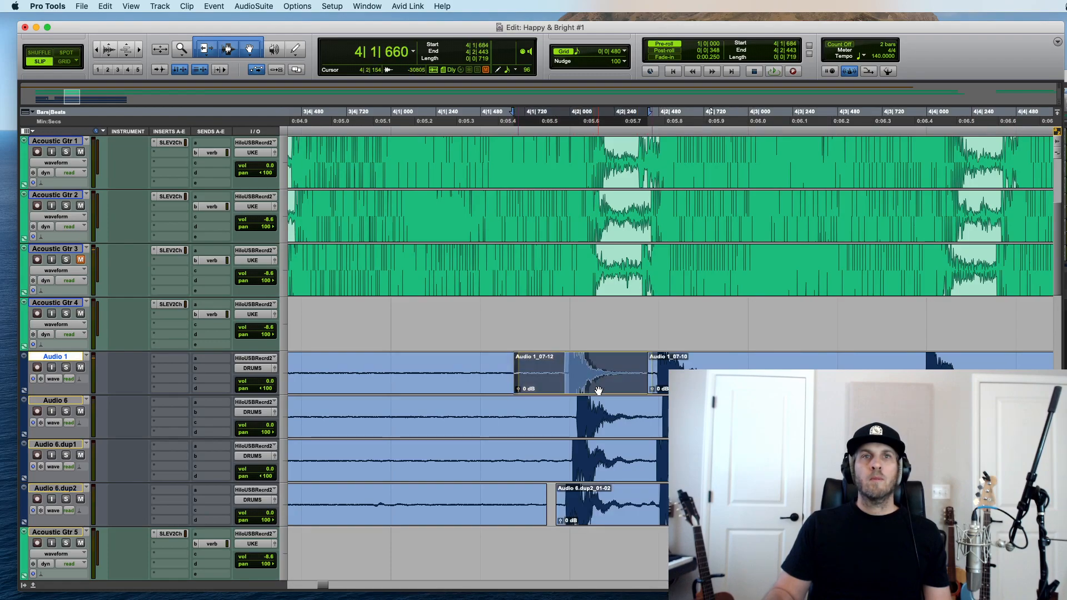
drag(601, 389, 605, 389)
Step: Delete the quiet stretch from about 3|3|480 to just before 4|2|000 from all four clap takes
drag(518, 371, 470, 517)
key(Delete)
key(Delete)
drag(564, 505, 559, 506)
key(super+bracketleft)
drag(606, 368, 395, 522)
key(Delete)
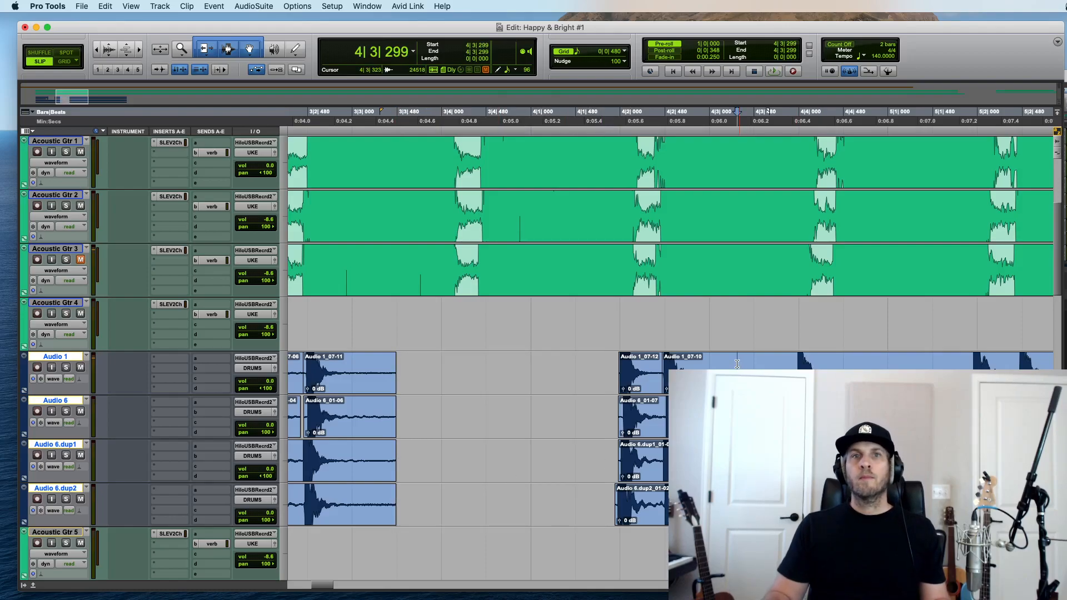
Step: Delete the quiet stretch from about 4|4|450 to 5|1|850 from all four clap takes
click(737, 364)
key(super+bracketright)
scroll(670, 111, right, 5)
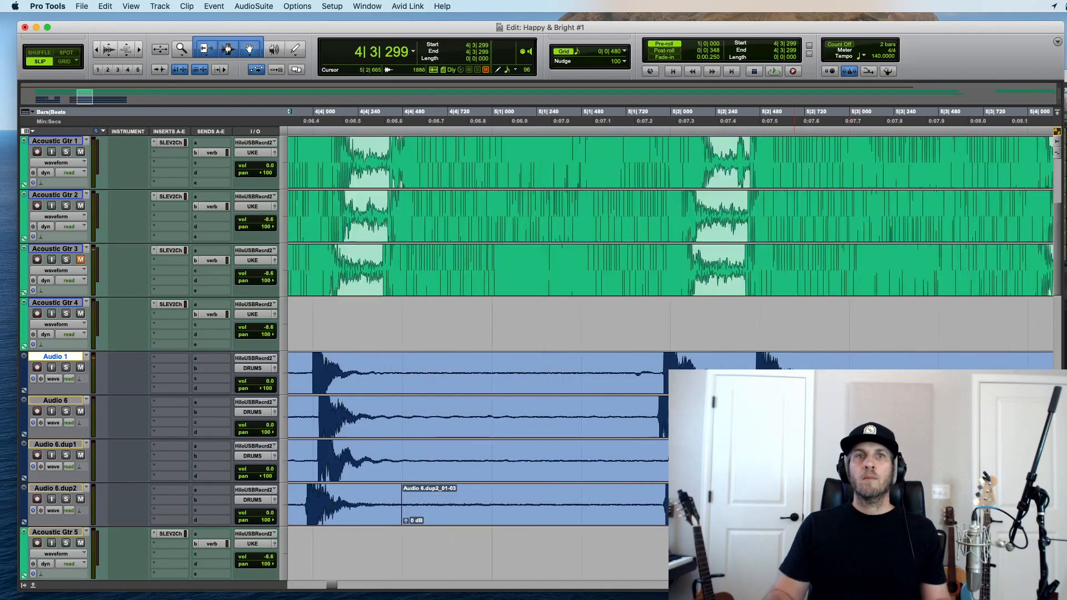
drag(395, 369, 648, 503)
key(Delete)
Step: Separate the two claps after 5|1|850 on Audio 6 and move them slightly later, the first starting at 5|1|867
drag(745, 417, 652, 417)
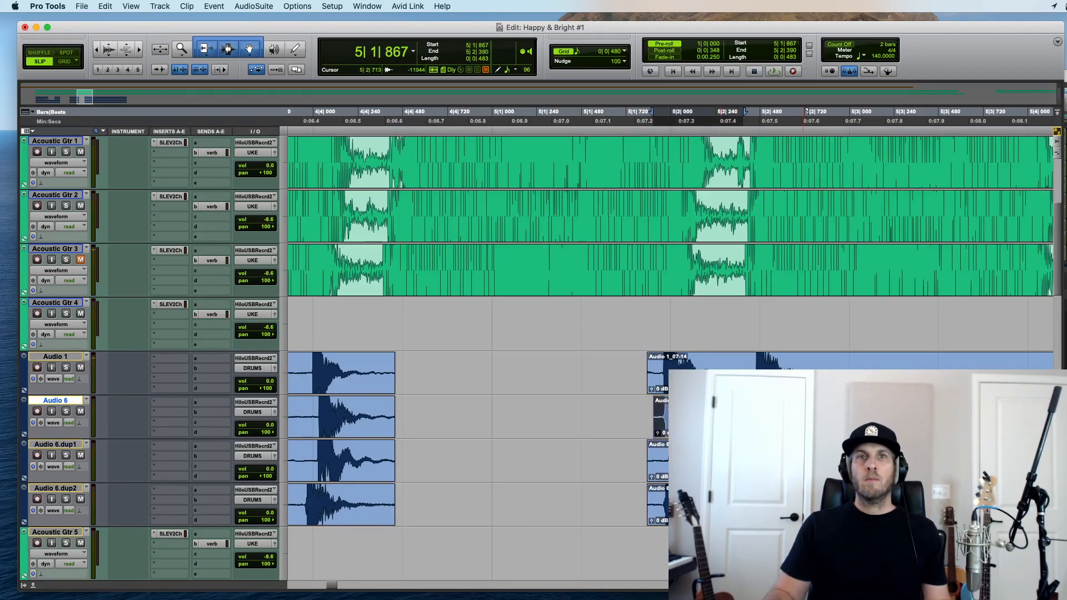
click(869, 417)
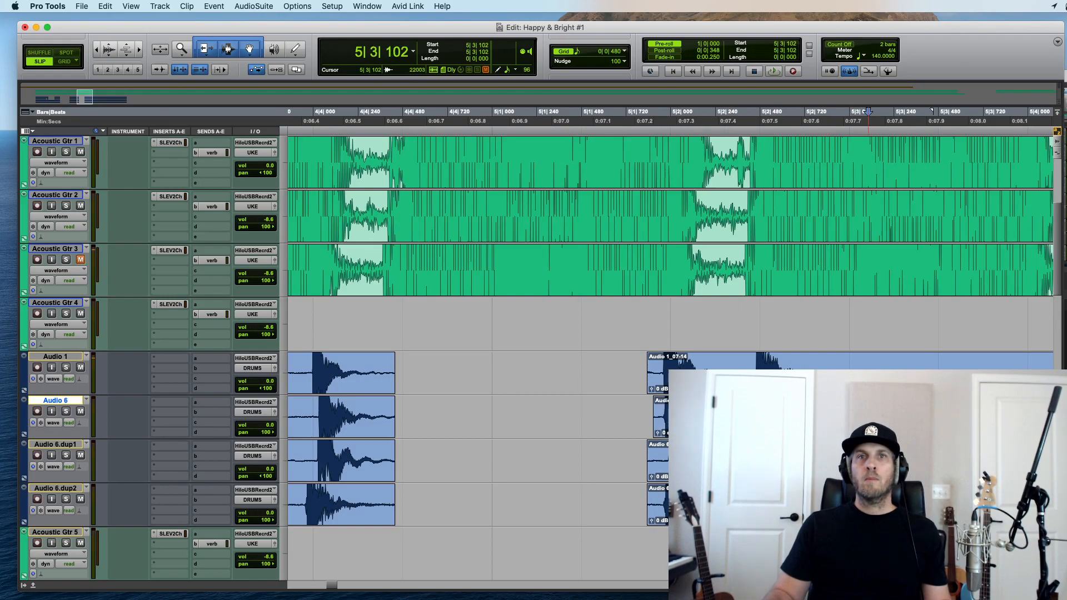
shift+click(742, 417)
Step: Delete the quiet stretch from 5|2|886 to just before 6|2|000 from all four clap takes
drag(834, 361, 1053, 503)
key(Delete)
scroll(889, 500, right, 3)
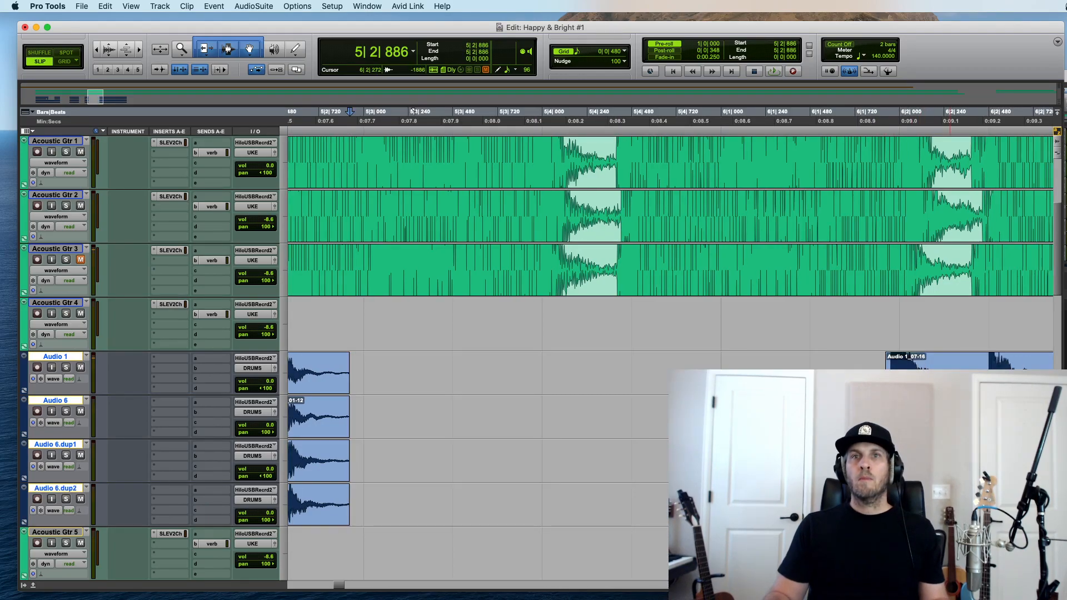
Step: Split Audio 1 at 5|2|395 and move its first clap near 5|2|000 slightly later, starting at 5|1|858
key(super+bracketright)
click(489, 374)
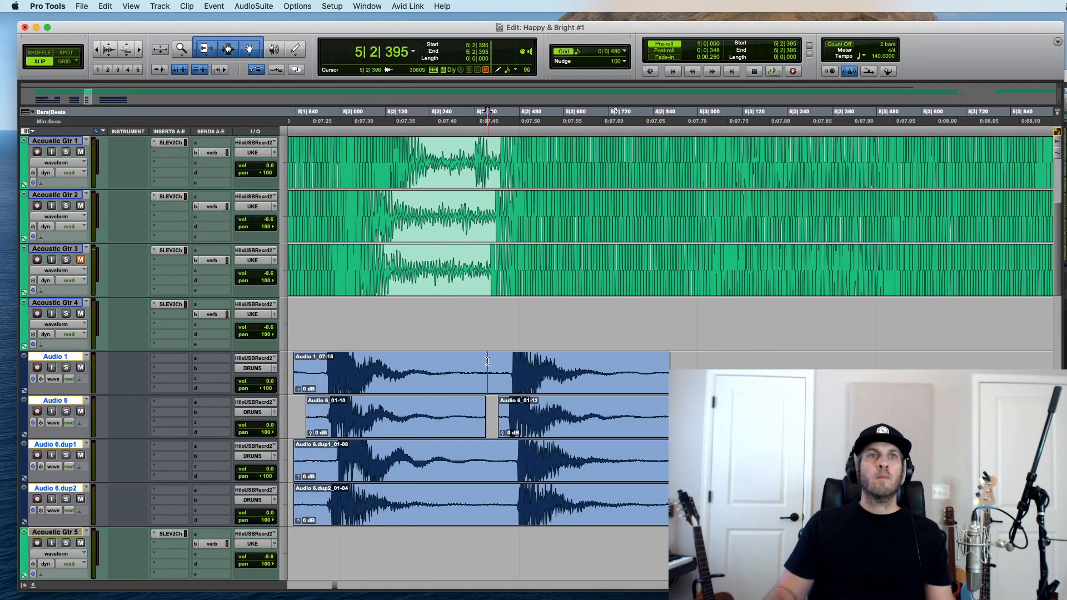
key(super+e)
click(427, 382)
drag(427, 382, 429, 380)
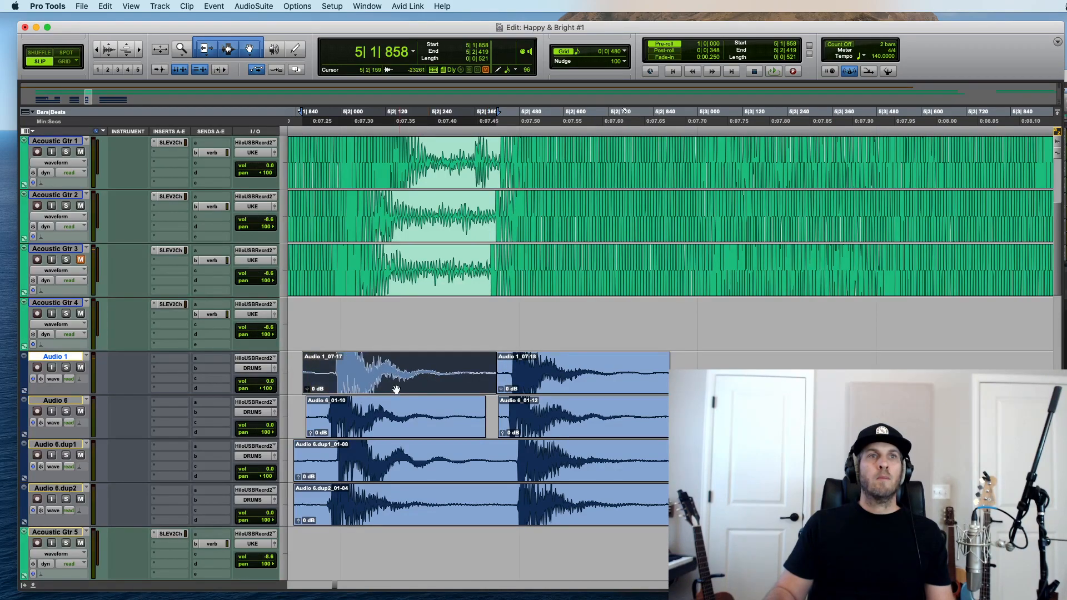
Step: Trim the starts of the clips on all four clap takes to just before the clap near 5|2|000
drag(303, 370, 331, 370)
drag(306, 417, 324, 487)
key(Delete)
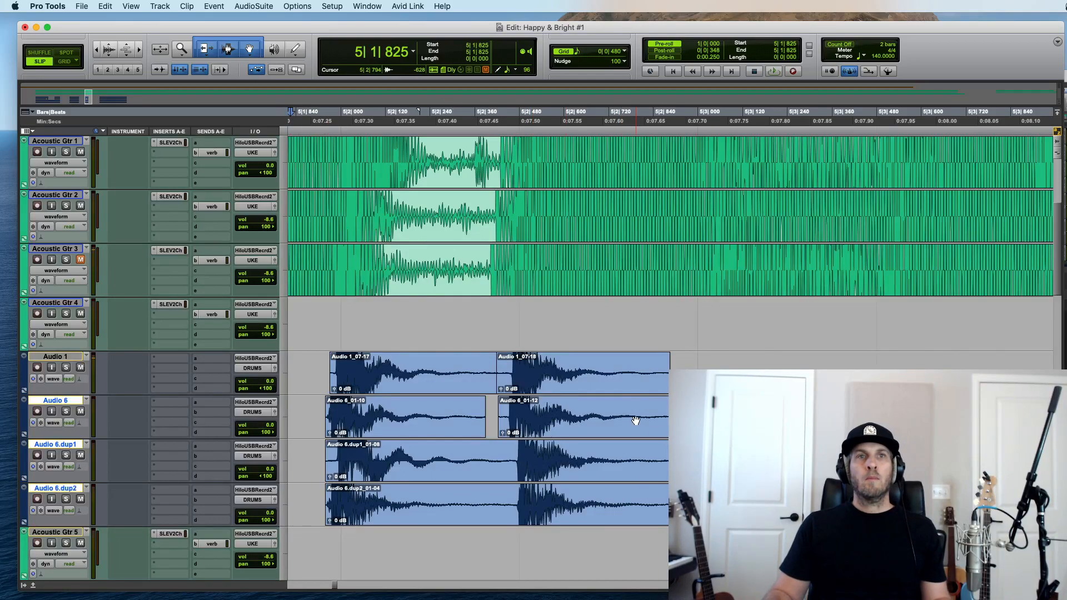
Step: Separate the first clap near 6|2|000 on Audio 1 and move it slightly later, starting at about 6|1|900
key(r)
key(r)
key(r)
click(758, 362)
key(t)
key(t)
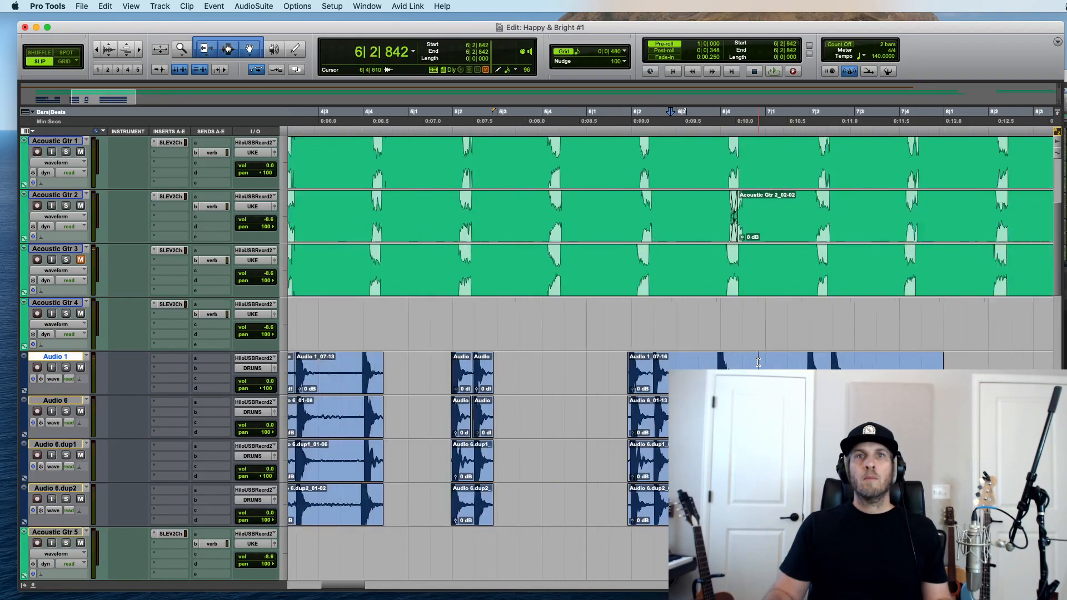
drag(569, 362, 506, 365)
key(b)
key(t)
Step: Move Audio 6's first clap near 6|2|000 earlier to 6|1|863, and the second claps on Audio 6, Audio 6.dup1 and Audio 6.dup2 to 6|2|381
double_click(831, 420)
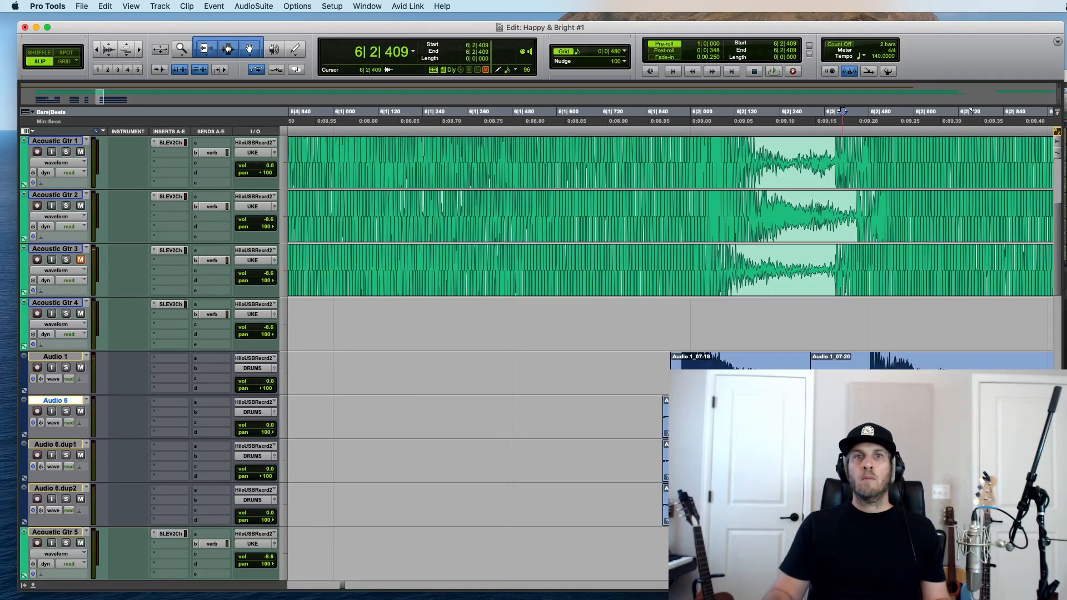
scroll(831, 420, right, 3)
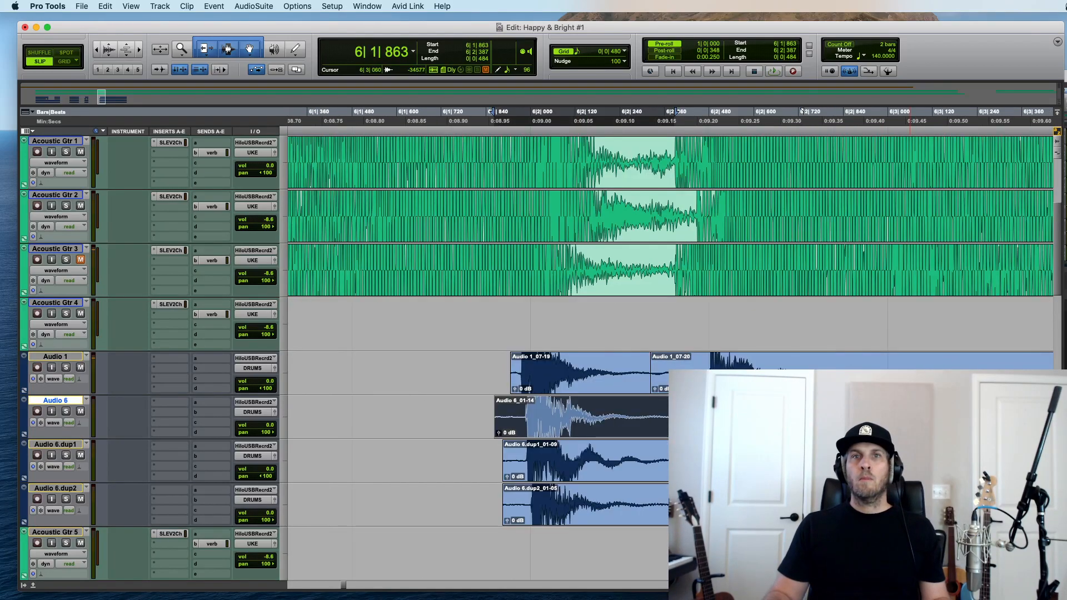
click(875, 114)
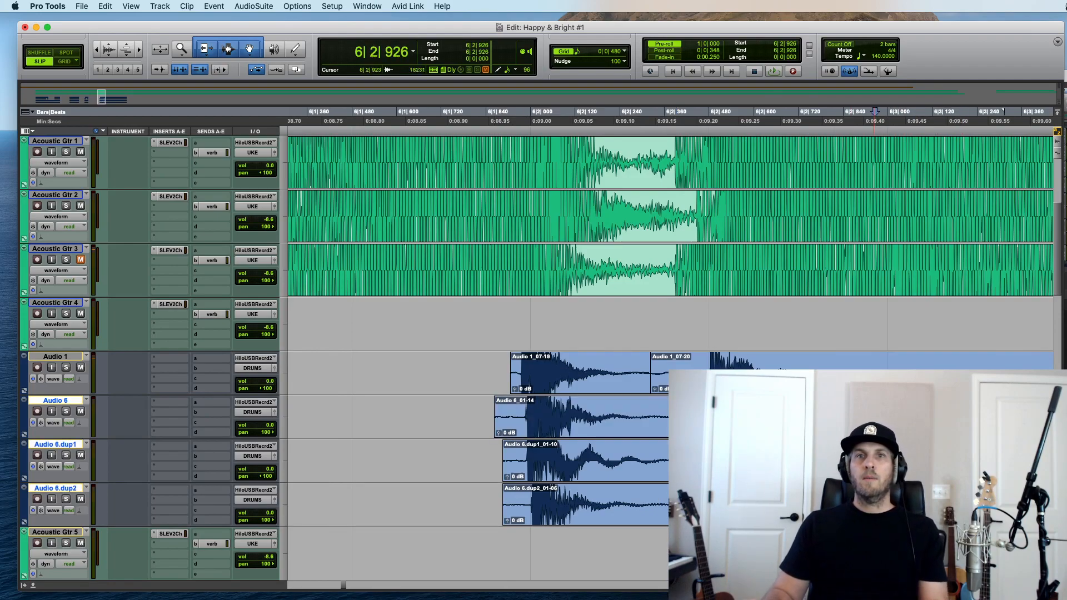
drag(877, 503, 682, 417)
drag(1003, 111, 993, 111)
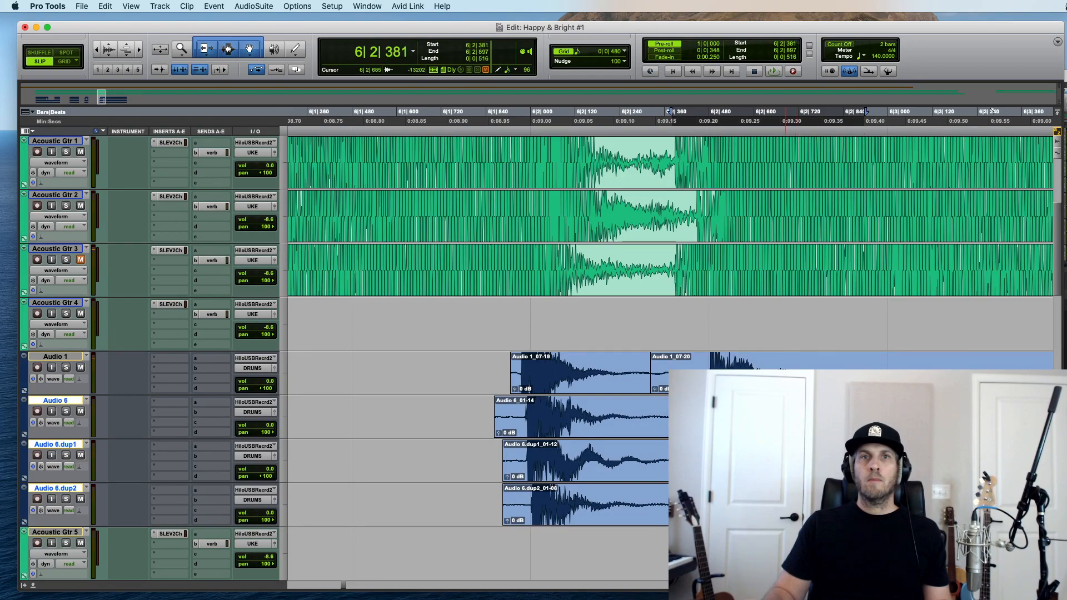
Step: Separate the clap near 6|4|000 on all four takes and move it slightly later to span 6|3|730 to 6|4|920
key(super+bracketleft)
click(791, 362)
key(super+bracketright)
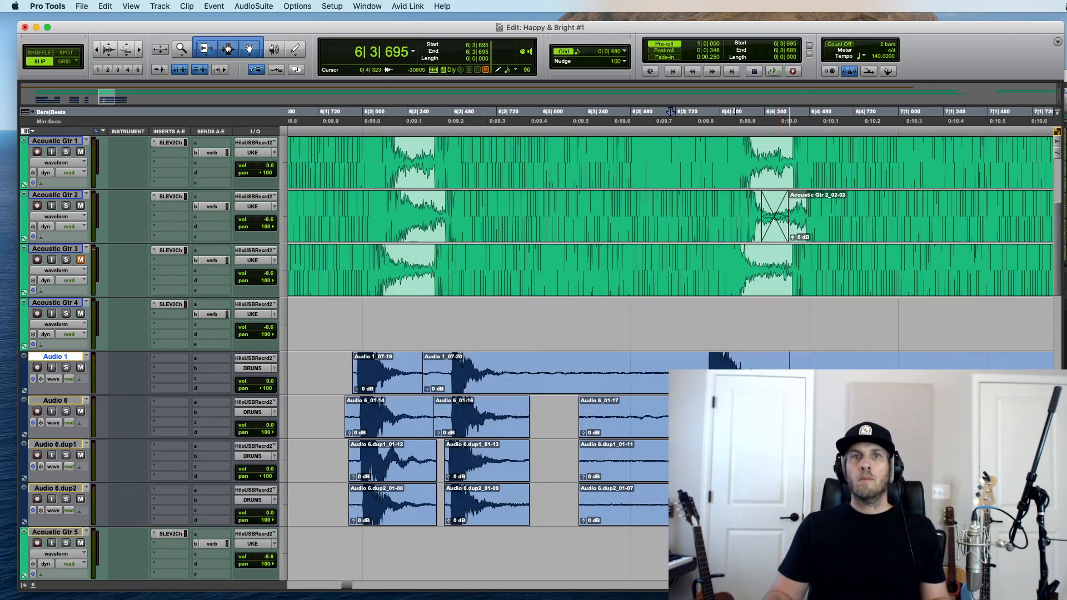
drag(671, 366, 884, 503)
drag(946, 111, 954, 111)
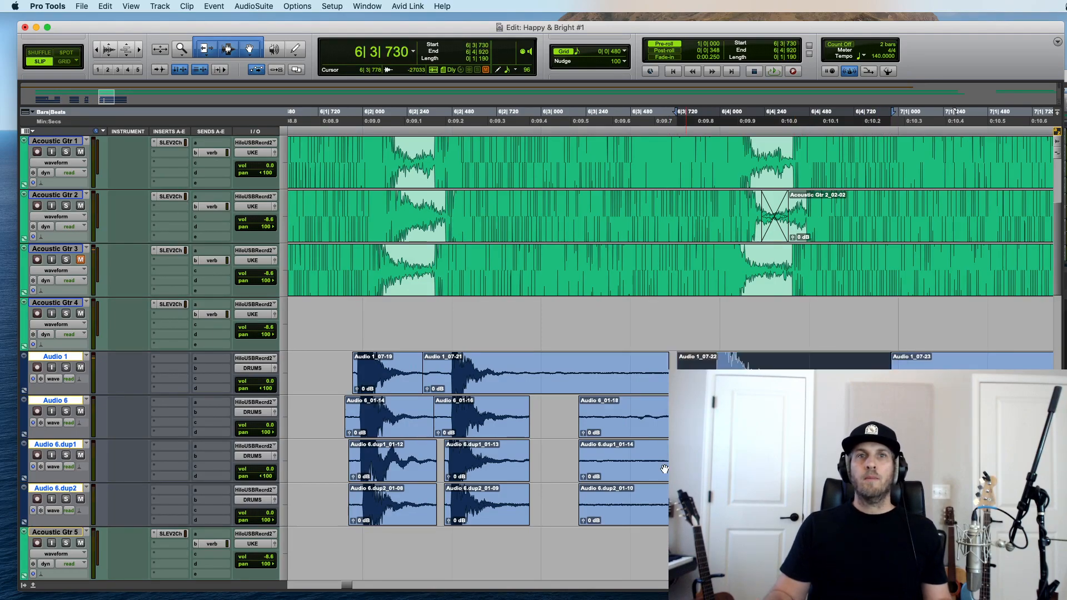
Step: Delete the quiet stretches from 6|2|905 to 6|3|692 and from 6|4|538 to about 7|1|780 from all four clap takes
drag(531, 370, 669, 509)
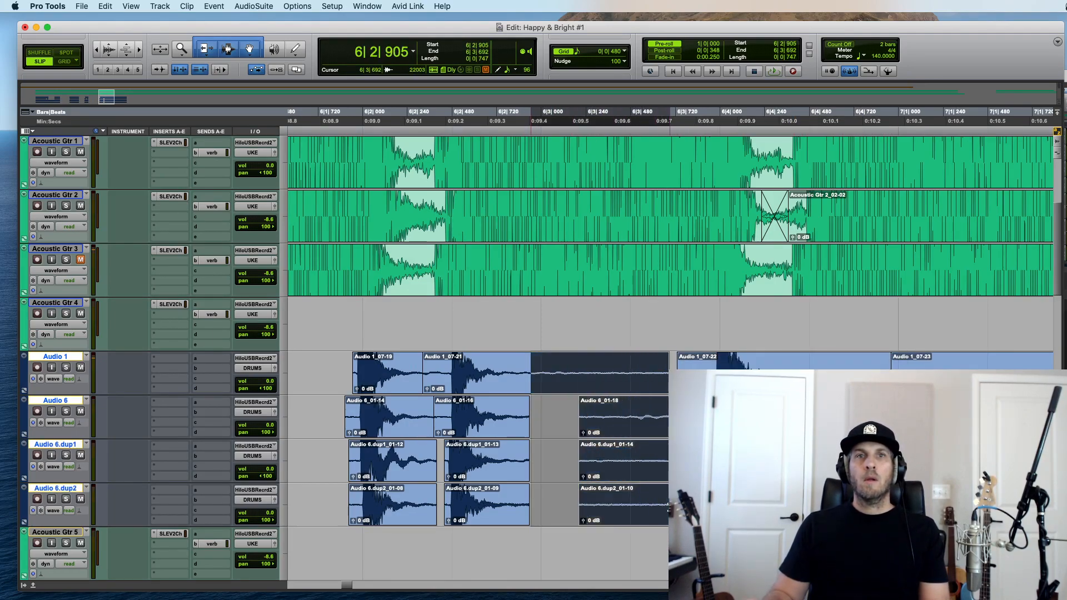
key(Delete)
scroll(673, 334, right, 5)
scroll(672, 333, down, 2)
drag(661, 305, 885, 461)
key(Delete)
scroll(673, 334, right, 5)
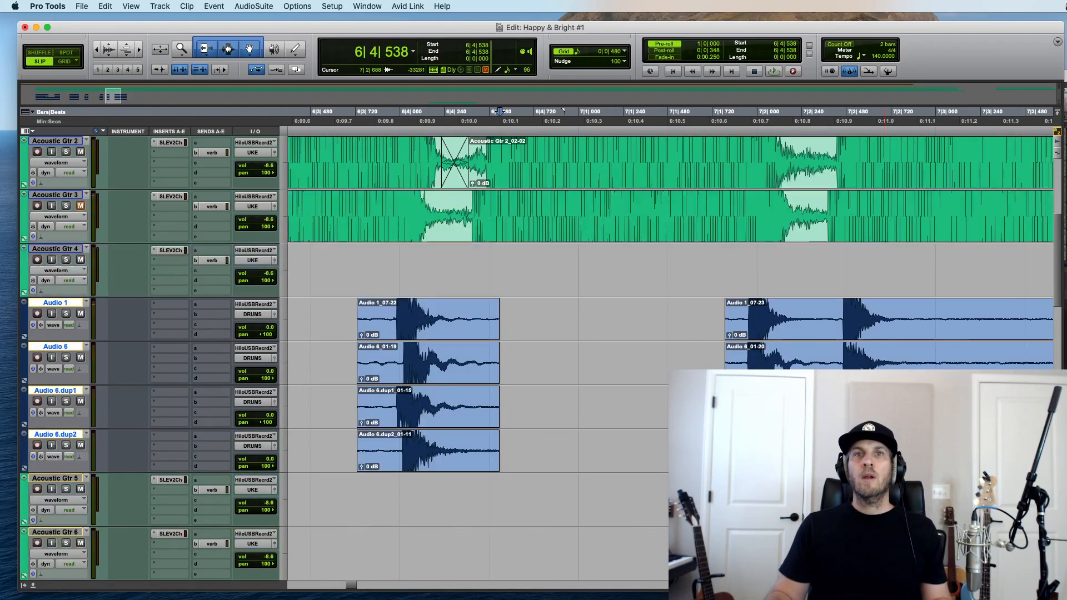
Step: Nudge the second clap near 7|2|480 on Audio 6.dup1 slightly later to line up with the other takes
key(super+bracketleft)
click(798, 406)
key(super+bracketright)
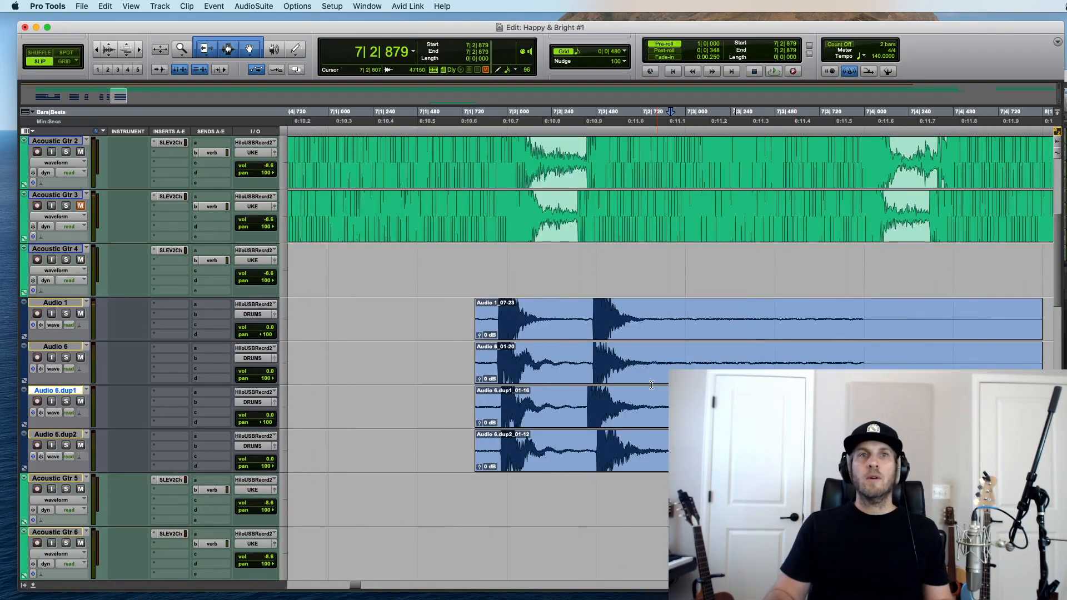
drag(583, 402, 721, 405)
key(KP_Add)
Step: Delete the quiet tail after 7|3|122 from all four clap takes
key(super+bracketleft)
drag(921, 301, 693, 445)
click(690, 439)
key(super+bracketleft)
key(super+bracketleft)
key(super+bracketleft)
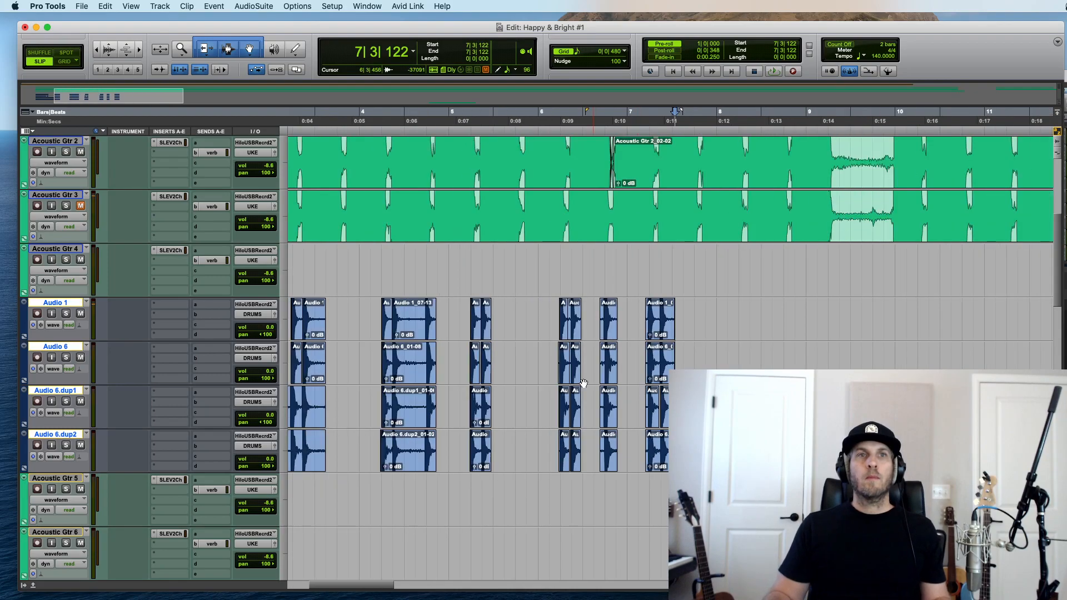
Step: Delete the quiet stretches from about 2|2|940 to 2|3|900 on all four takes and from 2|4|442 to 3|1|778 on Audio 6.dup1 and Audio 6.dup2
key(super+bracketright)
key(super+bracketright)
key(super+bracketright)
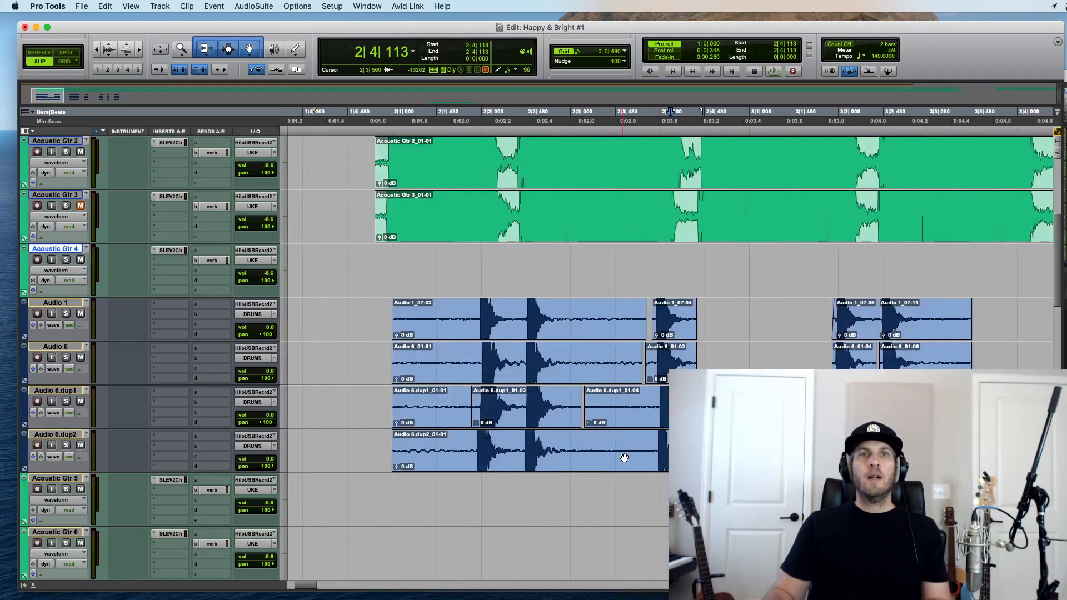
drag(569, 395, 655, 456)
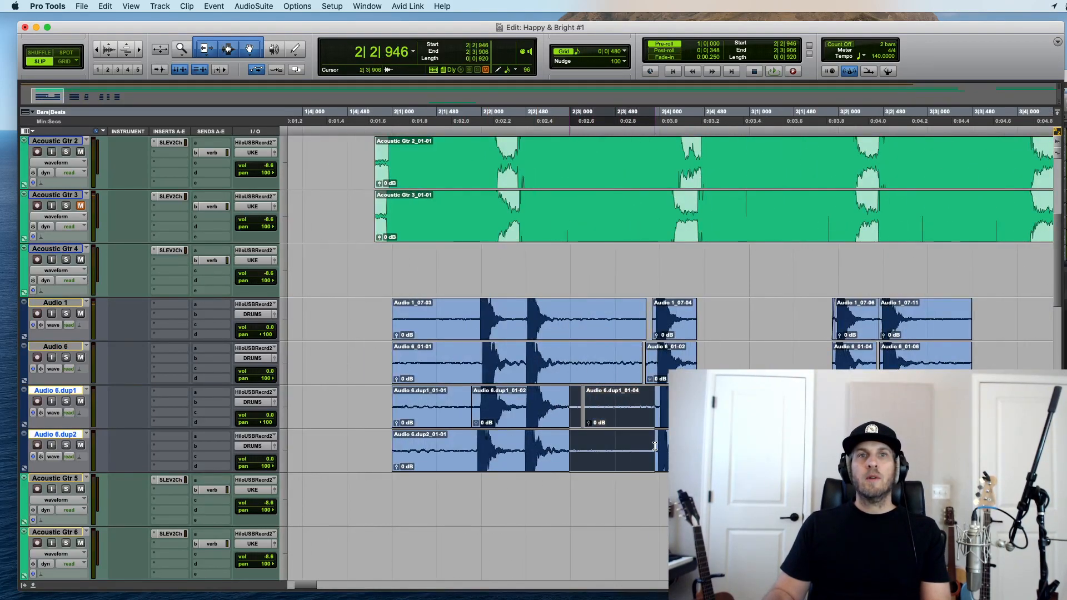
key(Delete)
drag(702, 121, 821, 120)
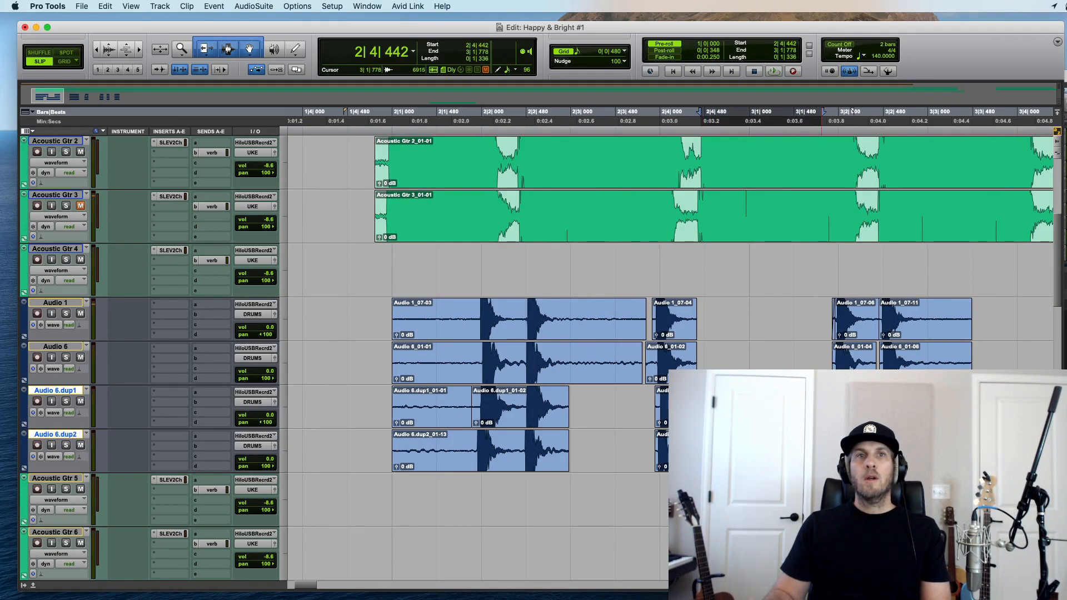
drag(569, 317, 654, 370)
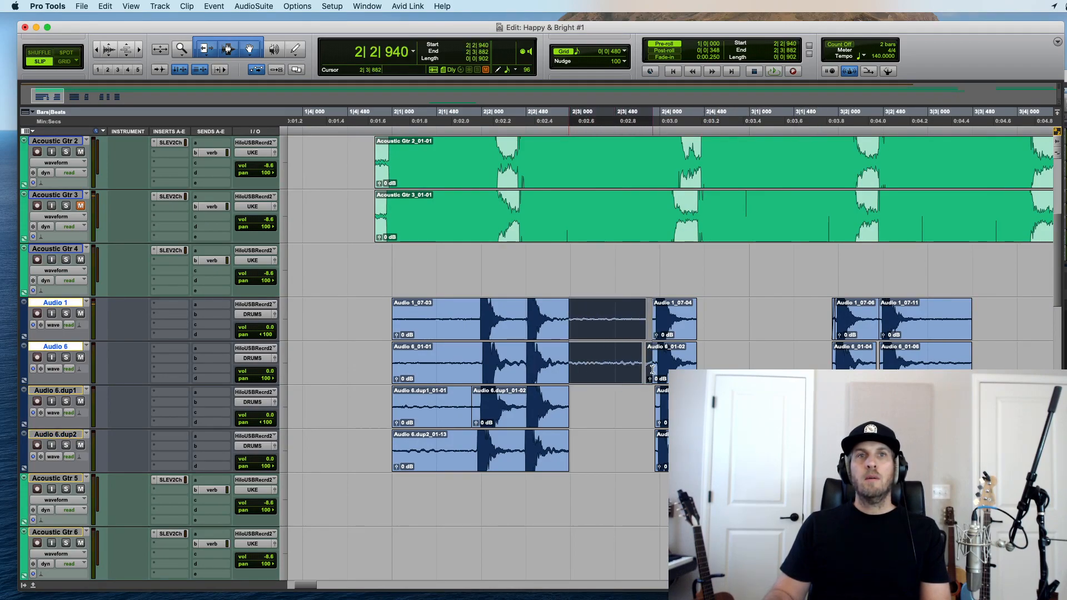
key(Delete)
Step: Delete the quiet lead-in before 2|1|867 and the quiet tail after 3|3|011 from all four clap takes
drag(345, 303, 473, 458)
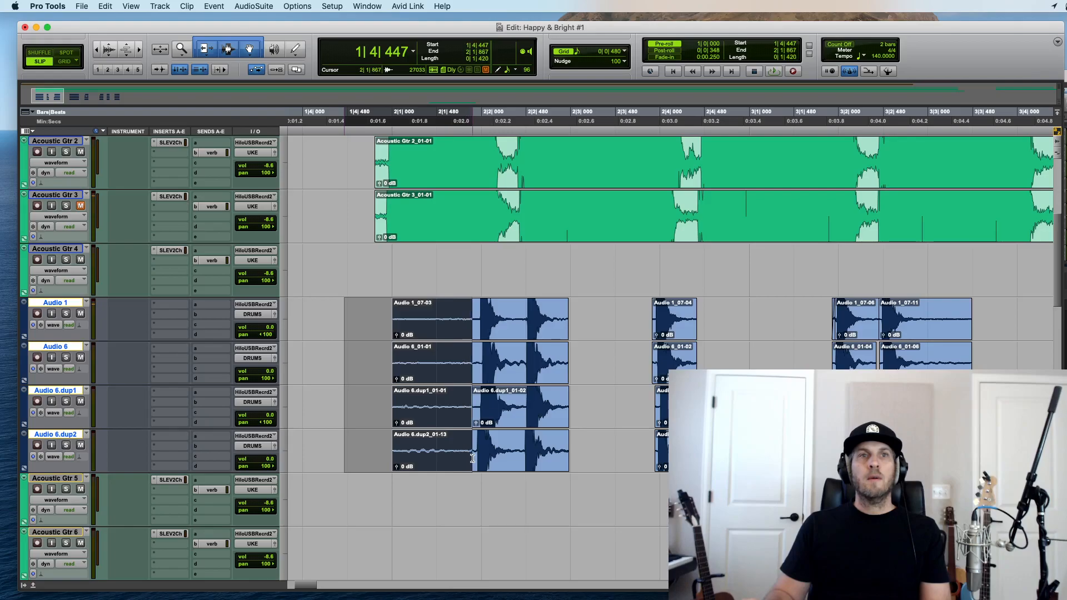
key(Delete)
click(941, 320)
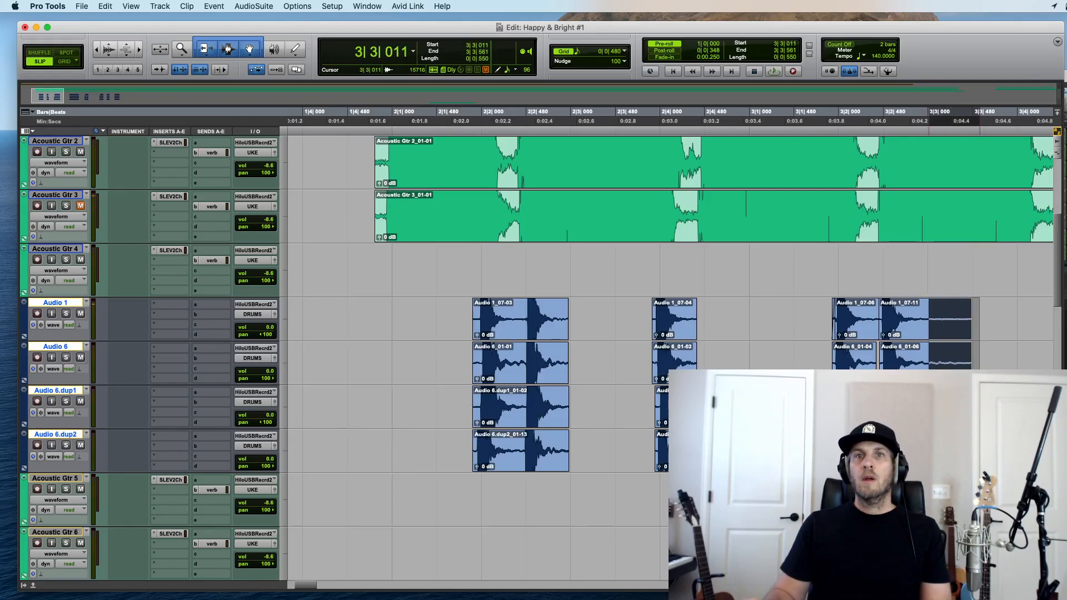
Step: Delete the quiet stretch from 4|2|763 to about 4|3|840 on all four clap takes
key(super+bracketleft)
key(super+bracketleft)
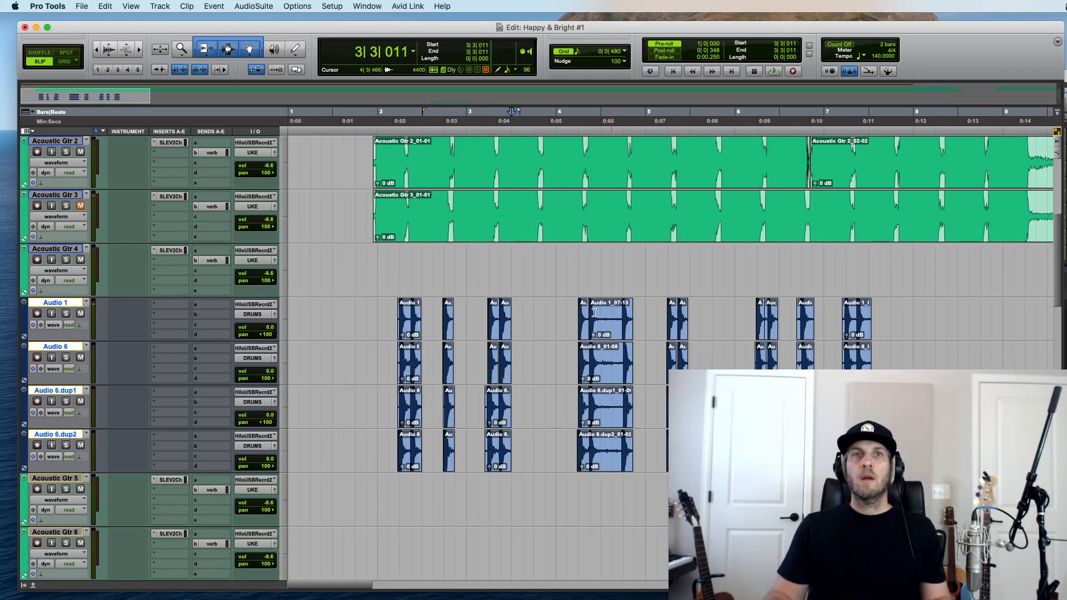
click(599, 316)
key(super+bracketright)
key(super+bracketright)
key(super+bracketright)
drag(627, 317, 820, 451)
key(Delete)
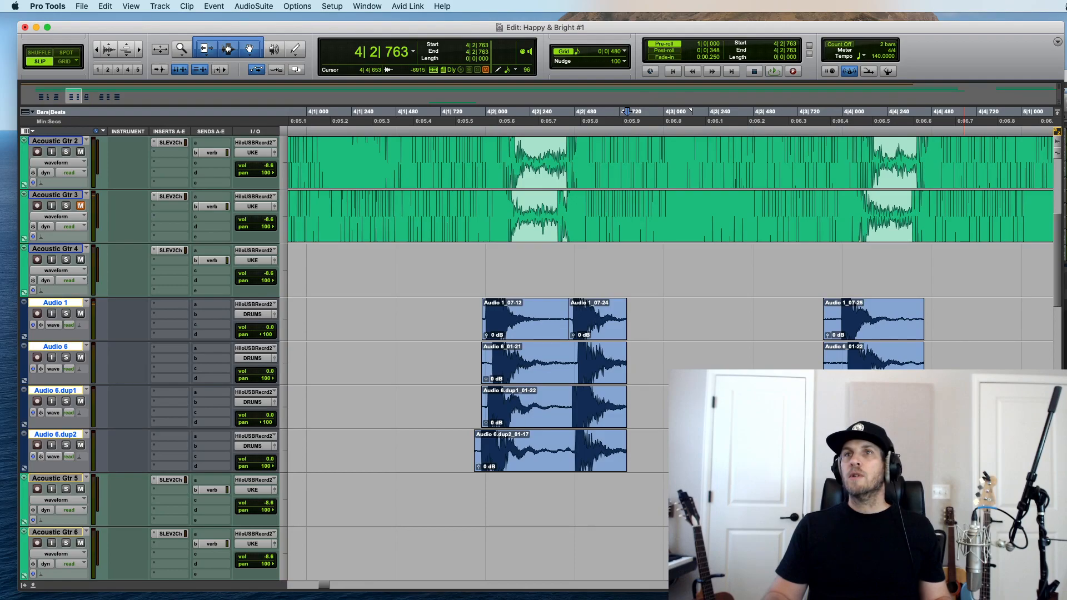
Step: Change to Grid mode and consolidate the clips on all four clap tracks from 2|1|000 to 8|1|000
key(super+Tab)
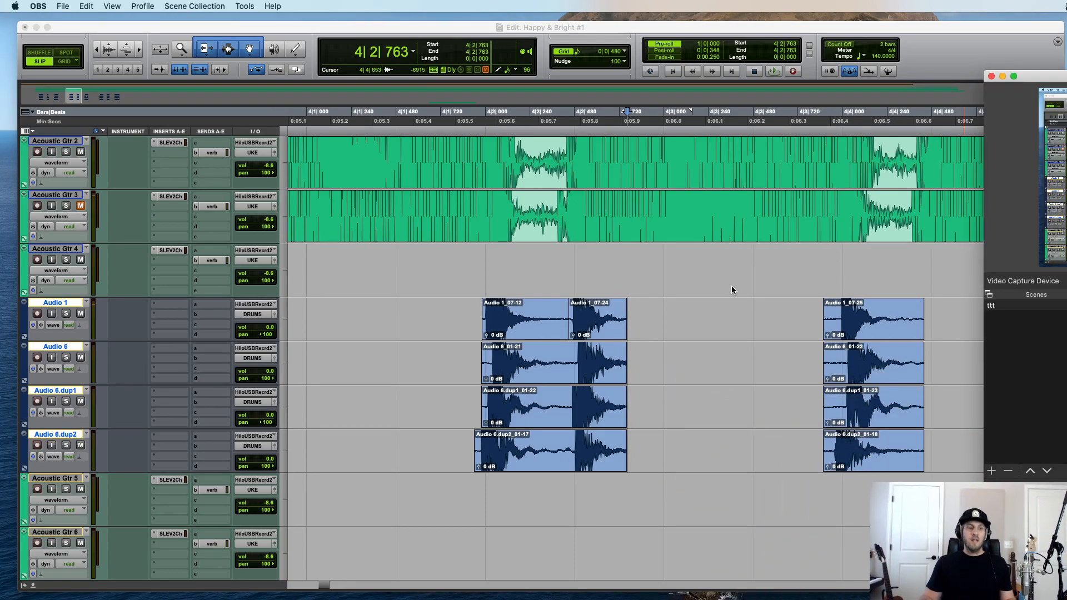
click(696, 308)
key(super+bracketleft)
key(super+bracketleft)
key(super+bracketleft)
drag(916, 320, 355, 440)
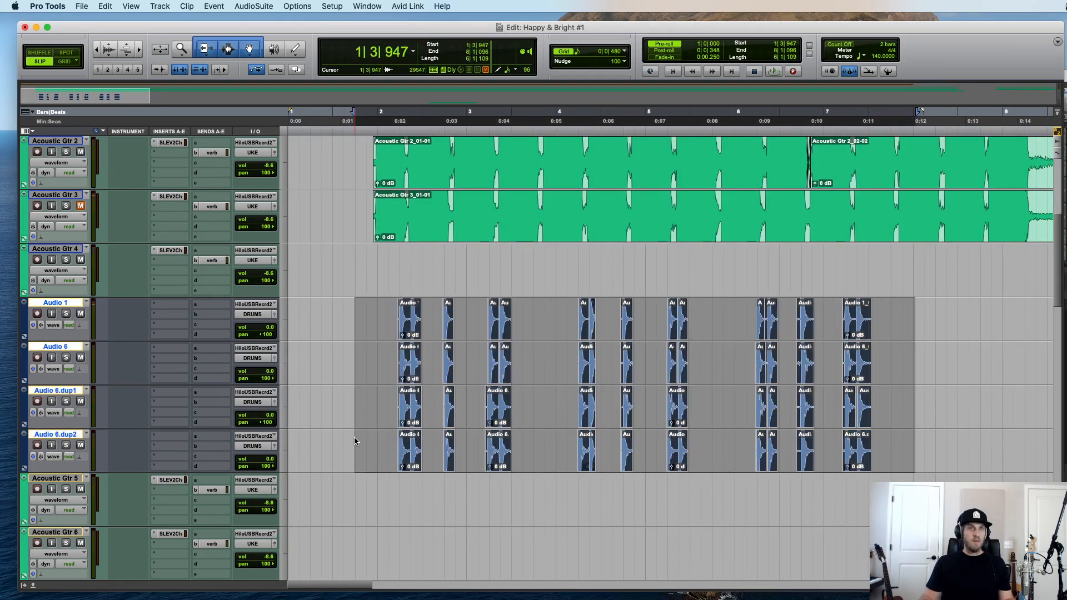
key(F4)
drag(387, 325, 910, 464)
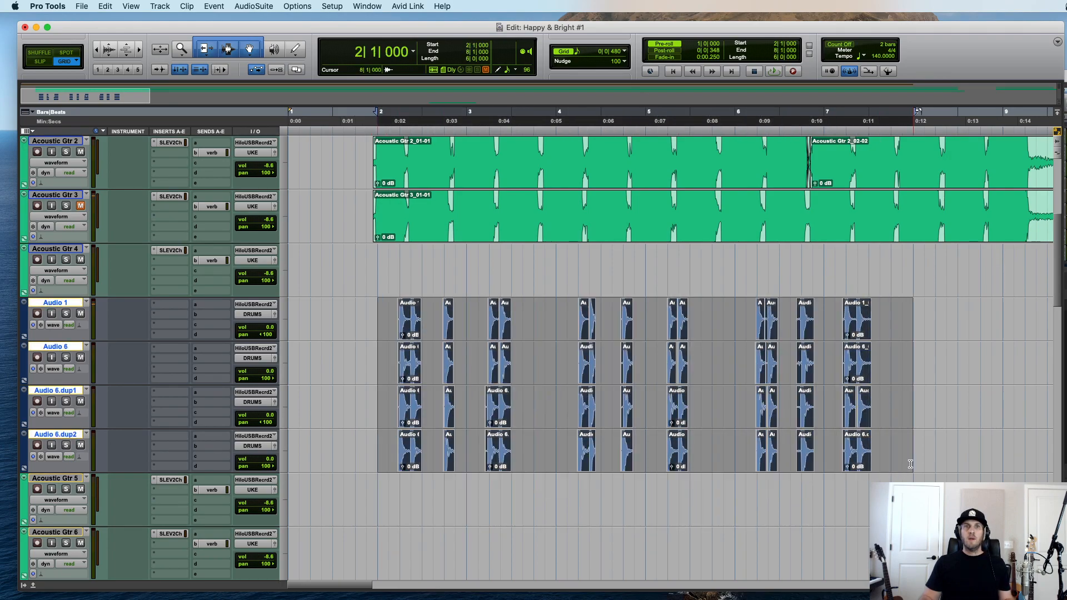
key(alt+shift+3)
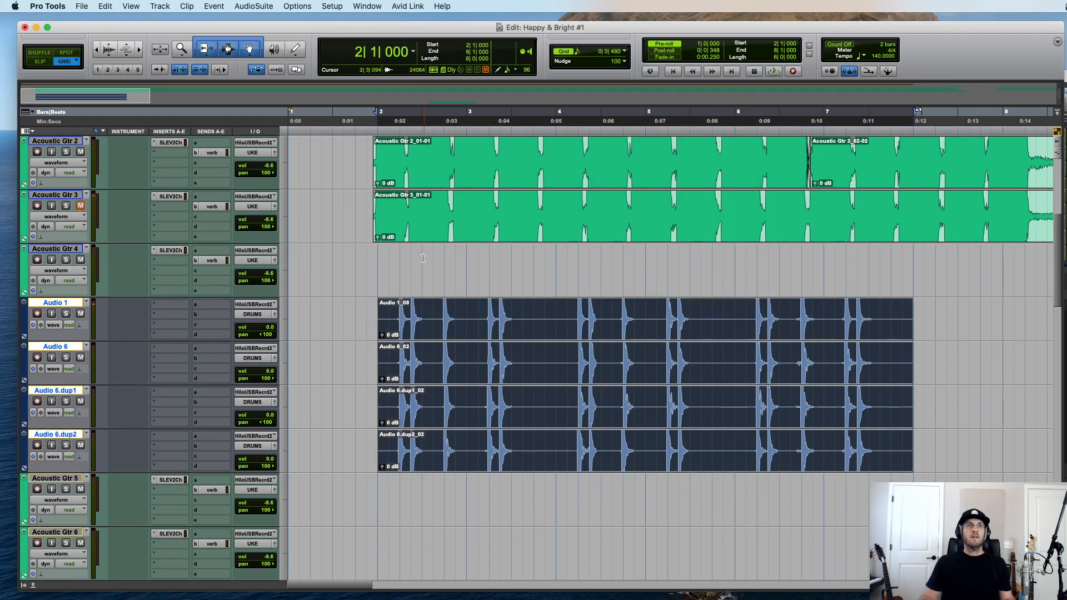
Step: Play from 2|3|000 to listen to the consolidated claps against the ukuleles and look over the claps up to bar 8
click(424, 258)
key(space)
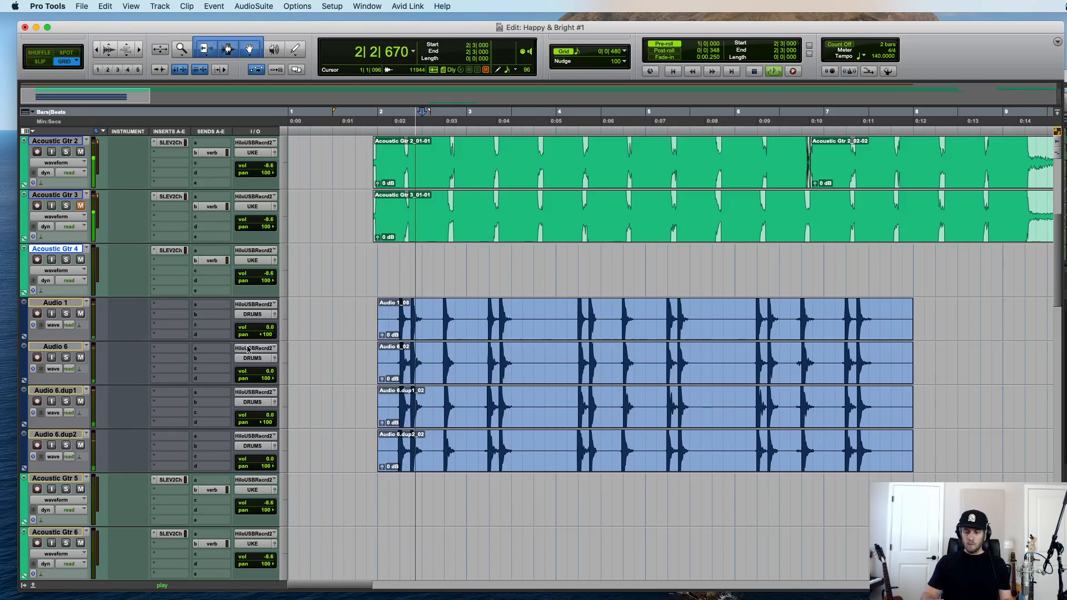
scroll(255, 345, down, 15)
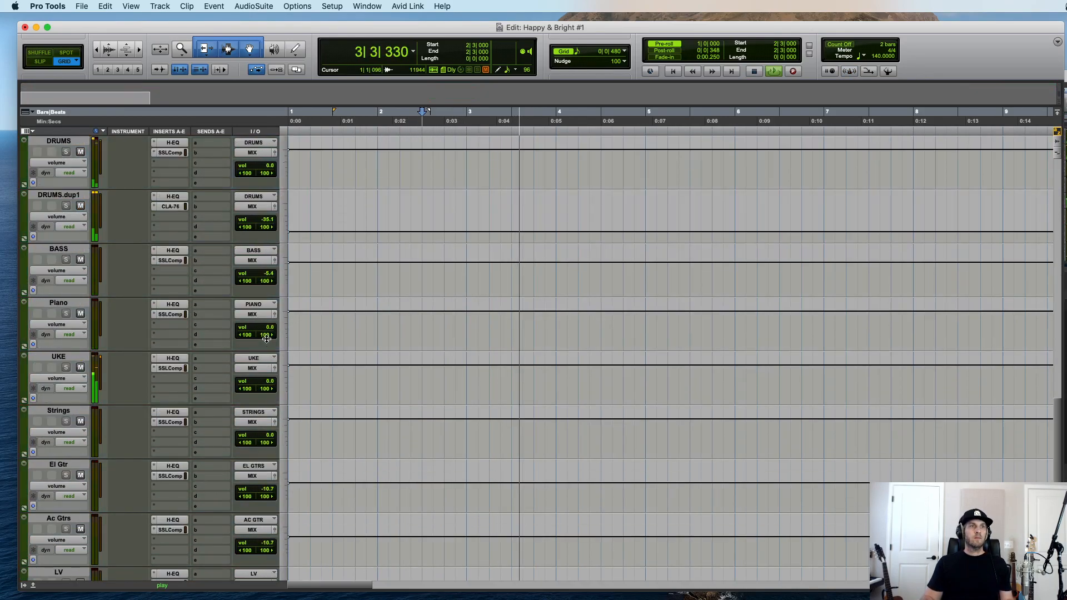
scroll(266, 339, up, 15)
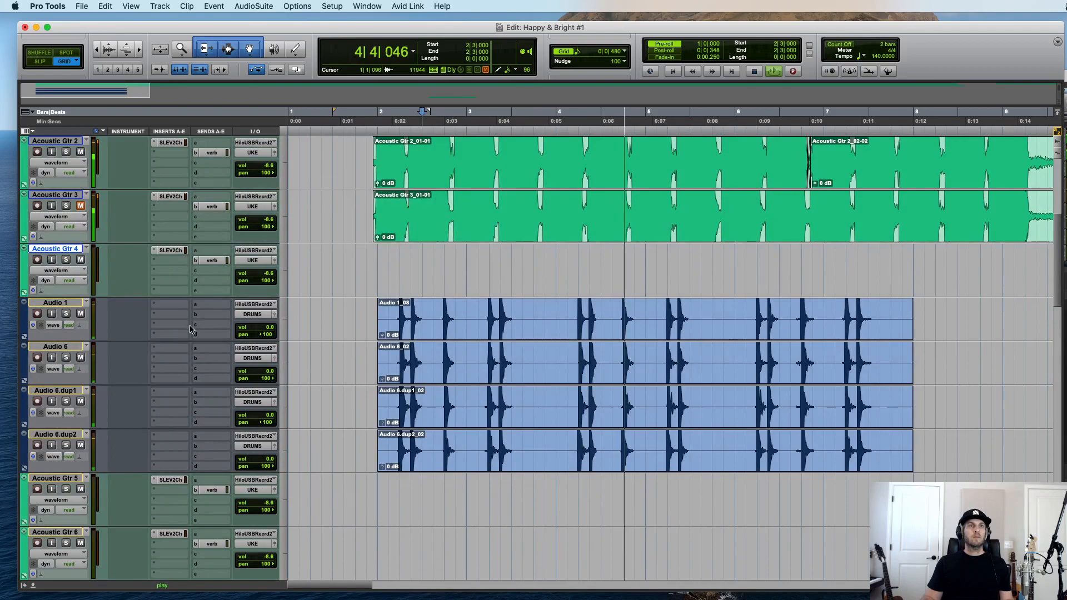
key(super+bracketright)
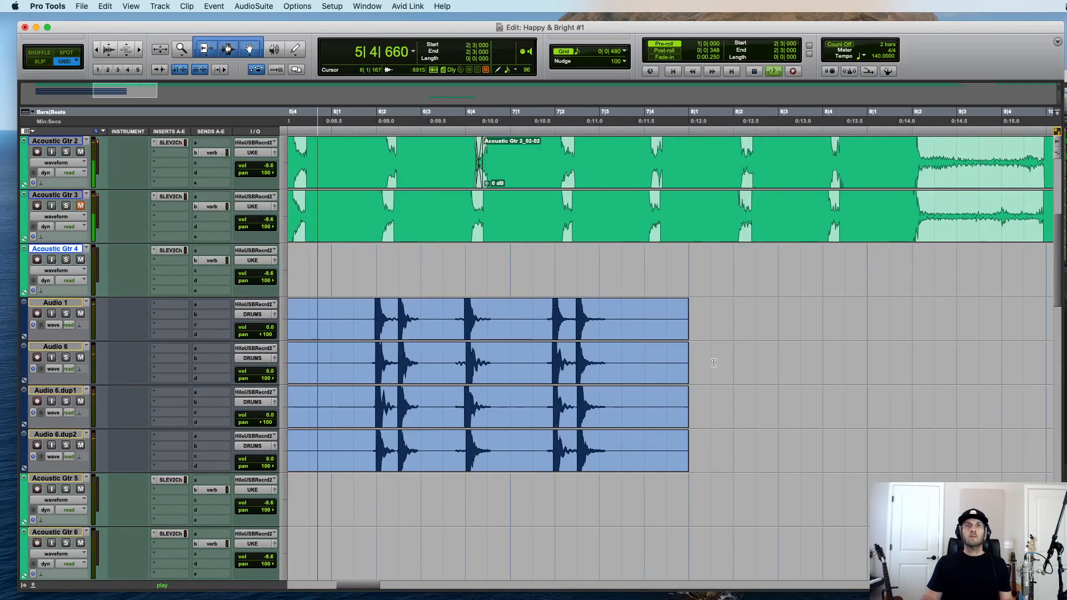
key(super+bracketleft)
key(super+bracketleft)
key(super+bracketright)
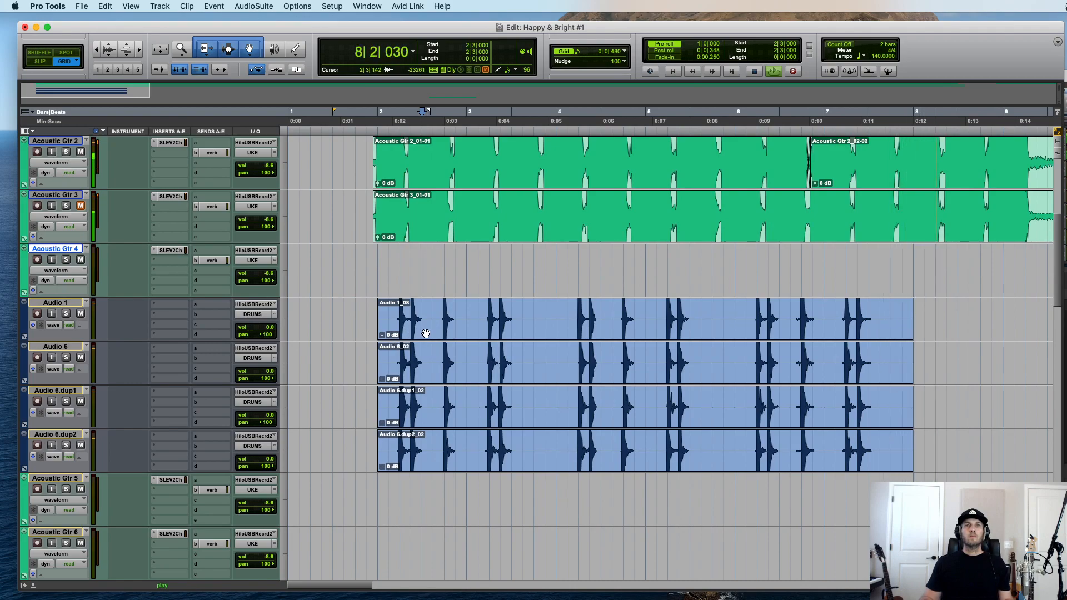
Step: Separate the consolidated clips on all four clap tracks at 4|1|000 and 6|1|000
click(484, 334)
drag(553, 312, 380, 454)
drag(558, 306, 728, 439)
key(super+e)
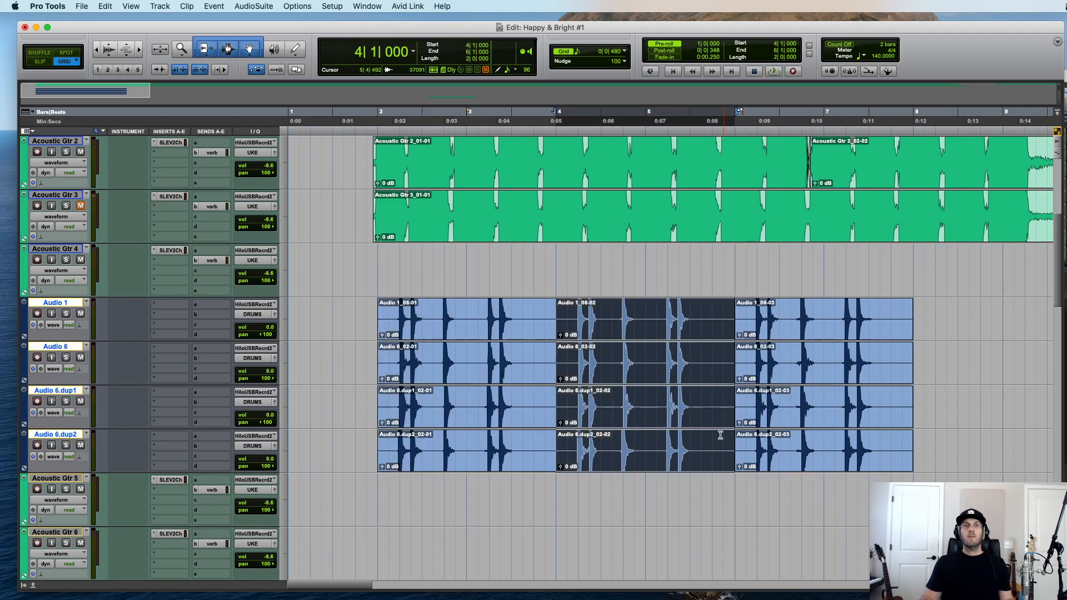
Step: Copy the two-bar clap section from 4|1|000 to 8|1|000 on all four tracks and play from 9|1|000
key(super+bracketleft)
drag(473, 455, 652, 454)
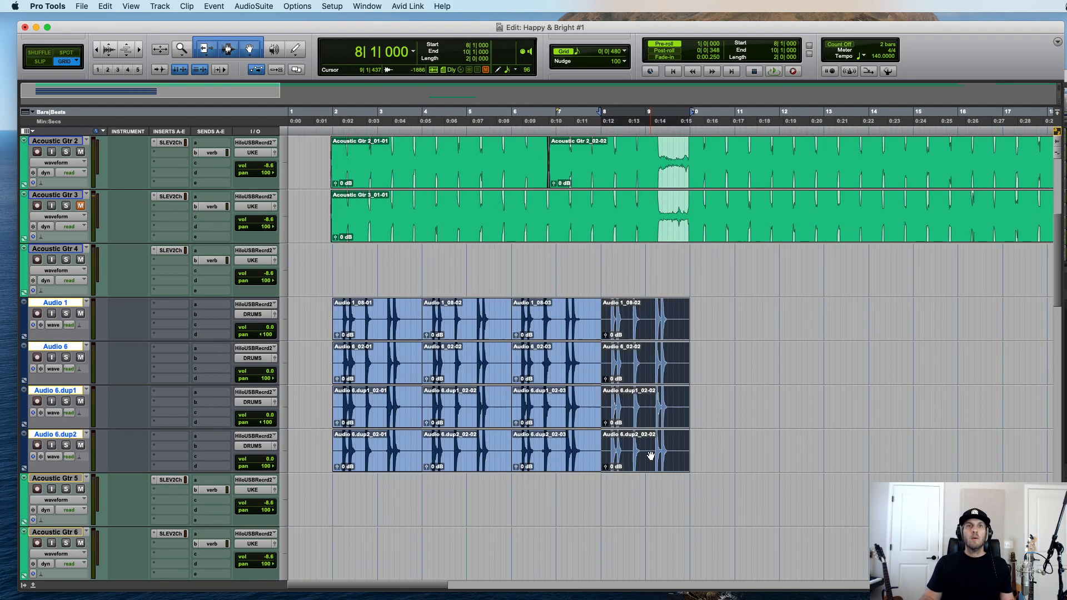
click(645, 266)
key(space)
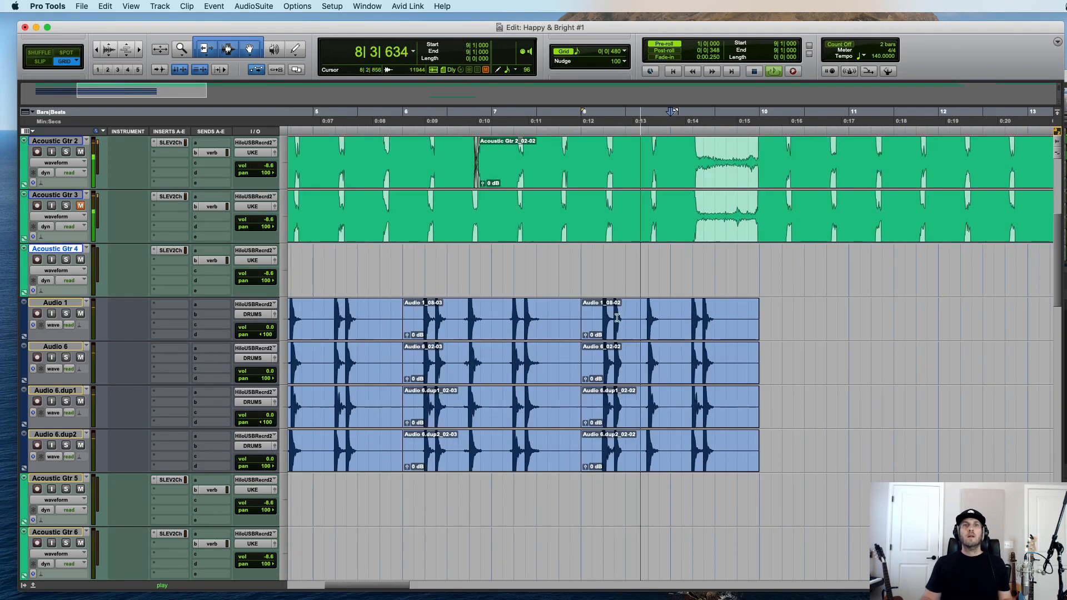
Step: Duplicate the eight-bar clap section from 2|1|000 to 10|1|000 seven times on all four tracks, extending it to bar 66
key(super+bracketleft)
click(340, 318)
shift+click(466, 321)
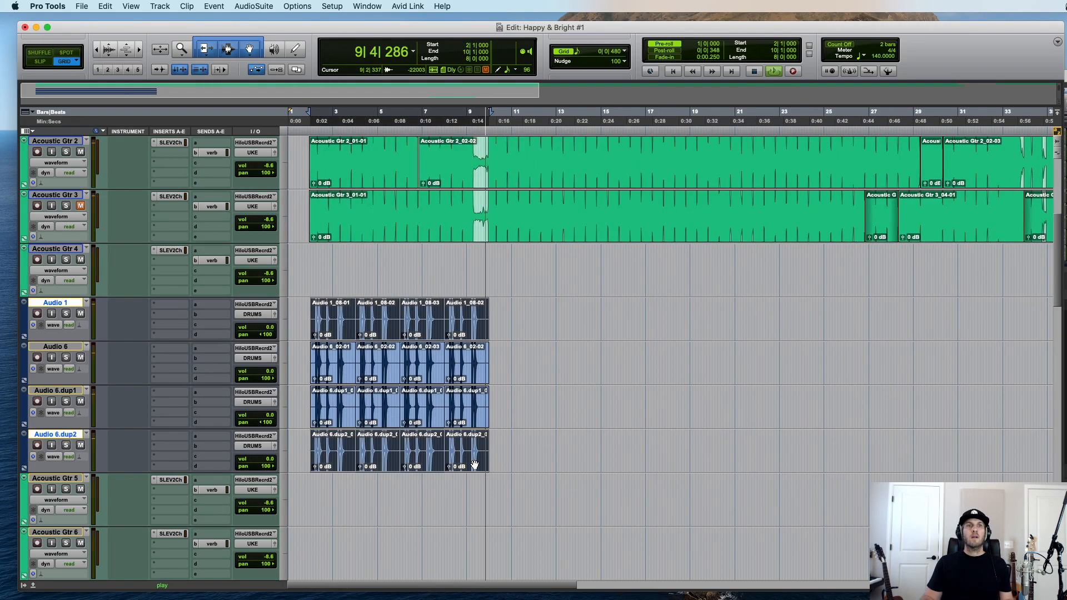
key(super+d)
key(super+bracketright)
key(super+bracketright)
key(super+bracketleft)
key(super+bracketleft)
key(super+bracketleft)
key(super+d)
key(super+d)
key(super+d)
key(super+d)
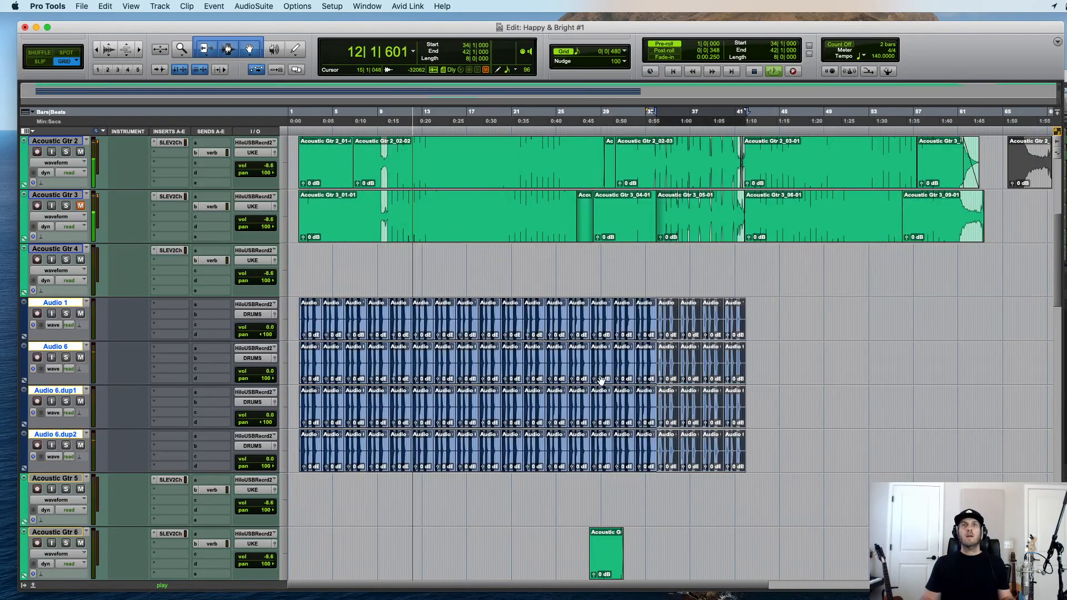
key(super+d)
key(super+d)
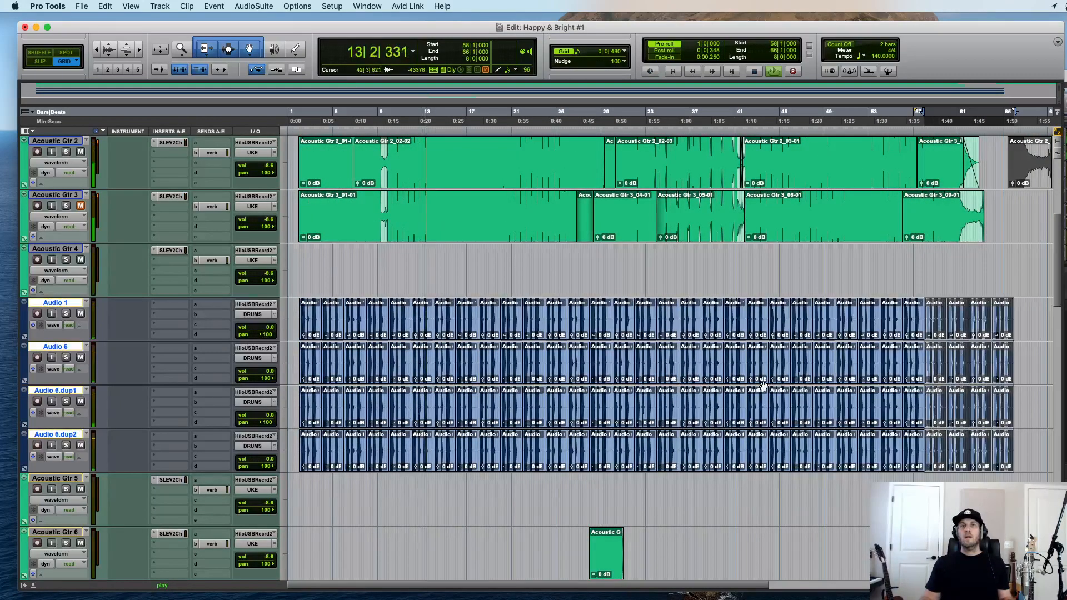
Step: Play the ending around 60|1|480 and delete the two-bar clips starting at 62|1|000 on all four clap tracks
click(952, 275)
key(space)
key(super+bracketright)
key(super+bracketright)
key(super+bracketright)
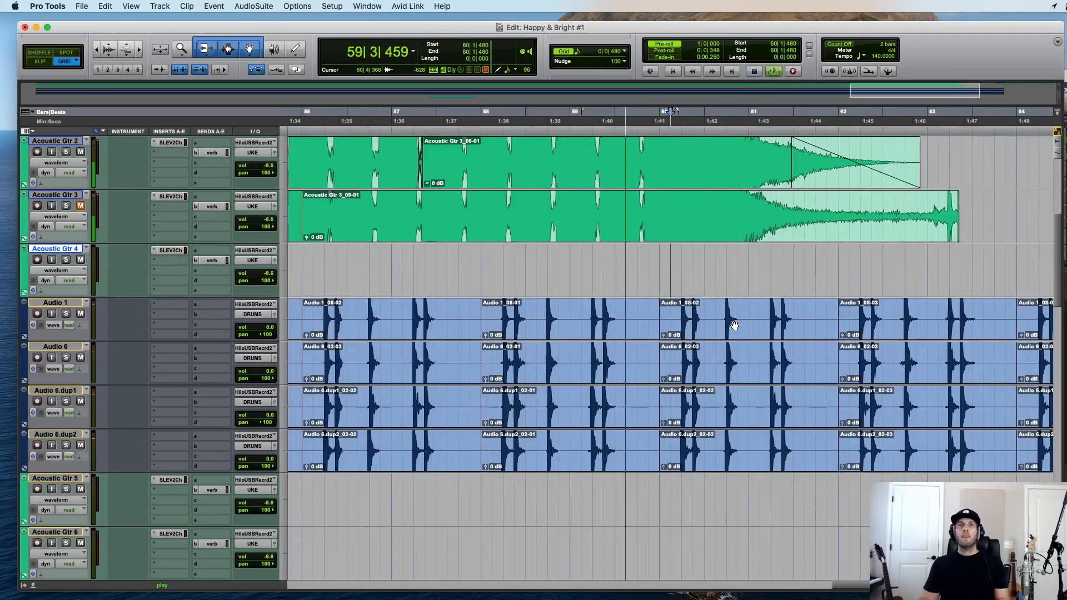
click(856, 322)
key(Delete)
key(semicolon)
key(Delete)
key(semicolon)
key(Delete)
key(semicolon)
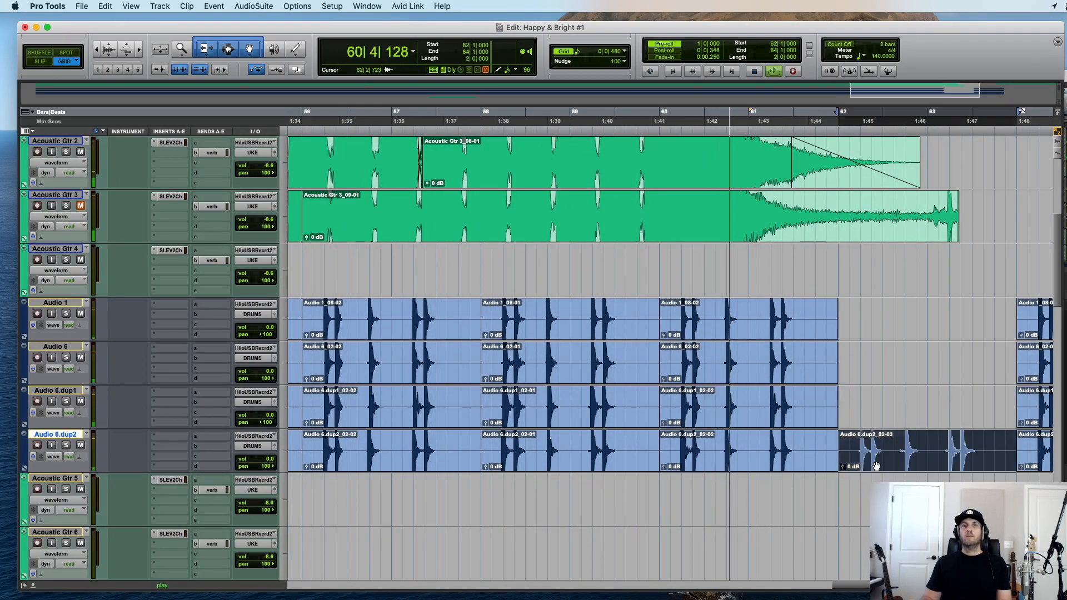
key(Delete)
Step: Delete the two-bar clips starting at 60|1|000 on all four clap tracks
click(784, 439)
key(Delete)
key(p)
key(Delete)
key(p)
key(Delete)
key(p)
key(Delete)
Step: Delete the leftover clips from bar 64 onward on all four clap tracks and return to the session start
key(super+bracketleft)
key(super+bracketleft)
key(super+bracketleft)
drag(767, 305, 708, 457)
key(Delete)
key(Return)
key(super+bracketleft)
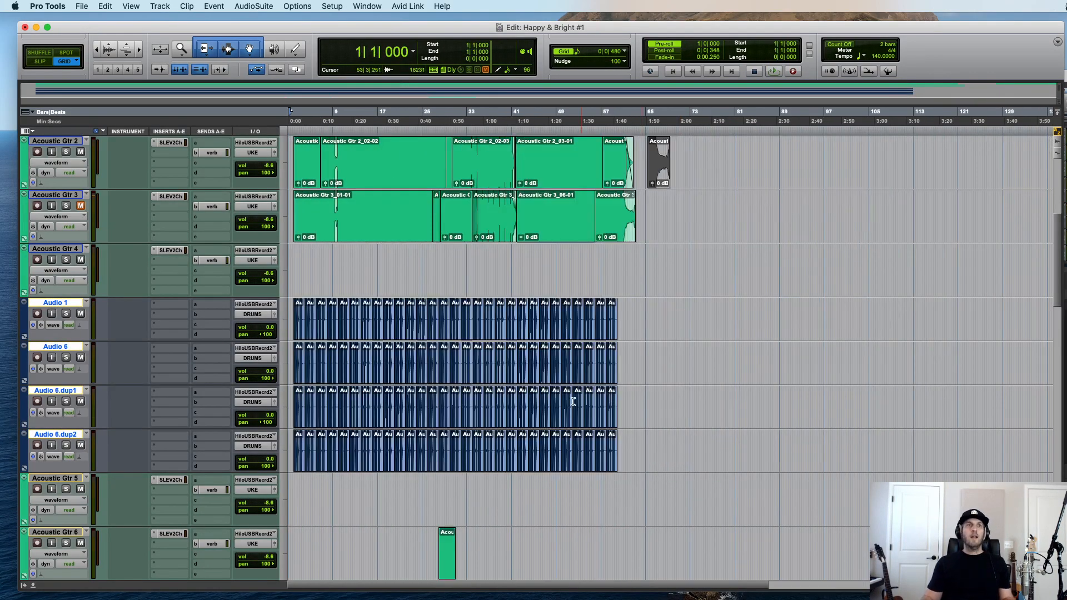
Step: Reduce the waveform display height of the ukulele and clap audio and place the cursor at 1|4|000 on the Bass track
key(super+bracketright)
key(super+bracketright)
key(super+bracketright)
scroll(268, 365, up, 5)
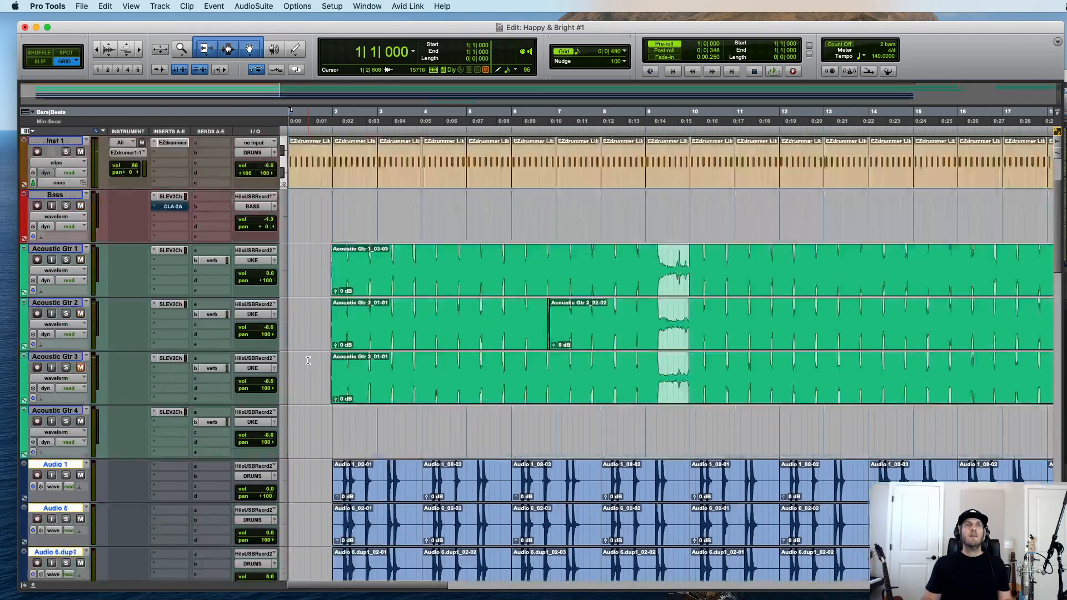
scroll(308, 360, down, 3)
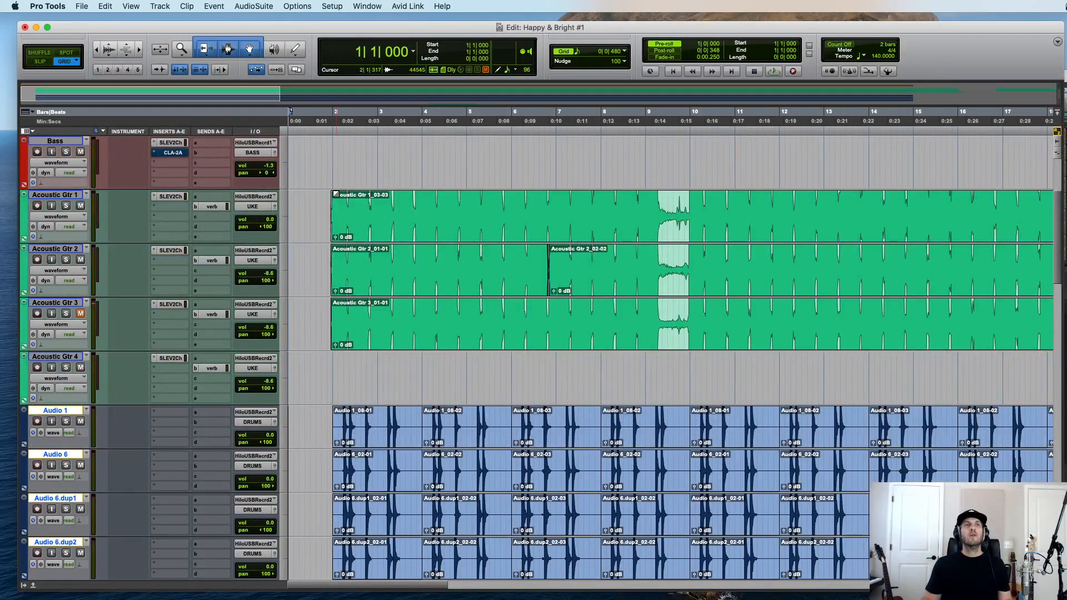
click(324, 153)
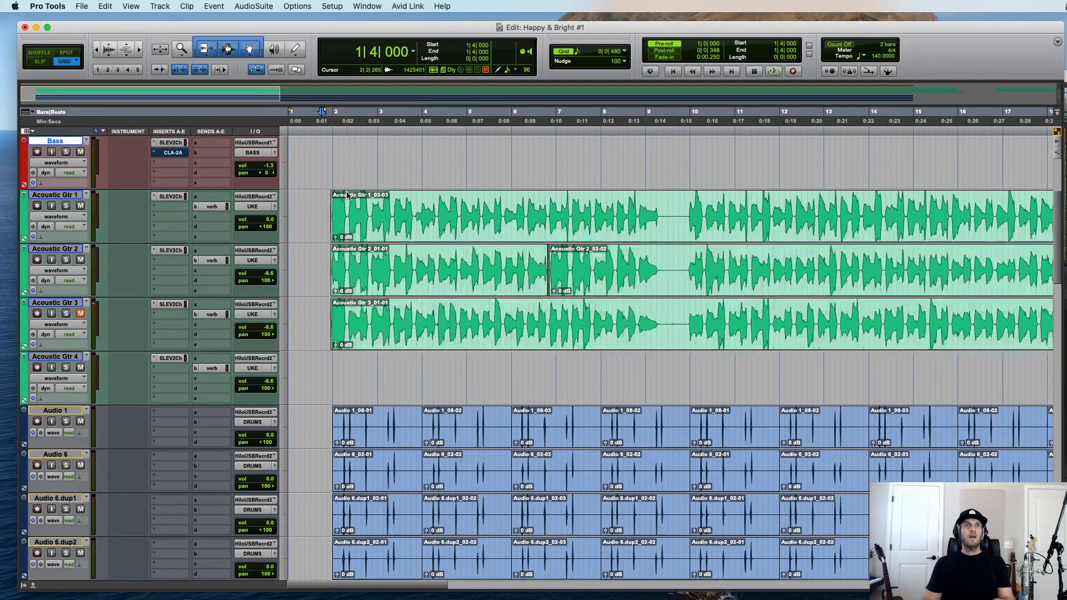
scroll(333, 189, up, 3)
scroll(335, 282, up, 2)
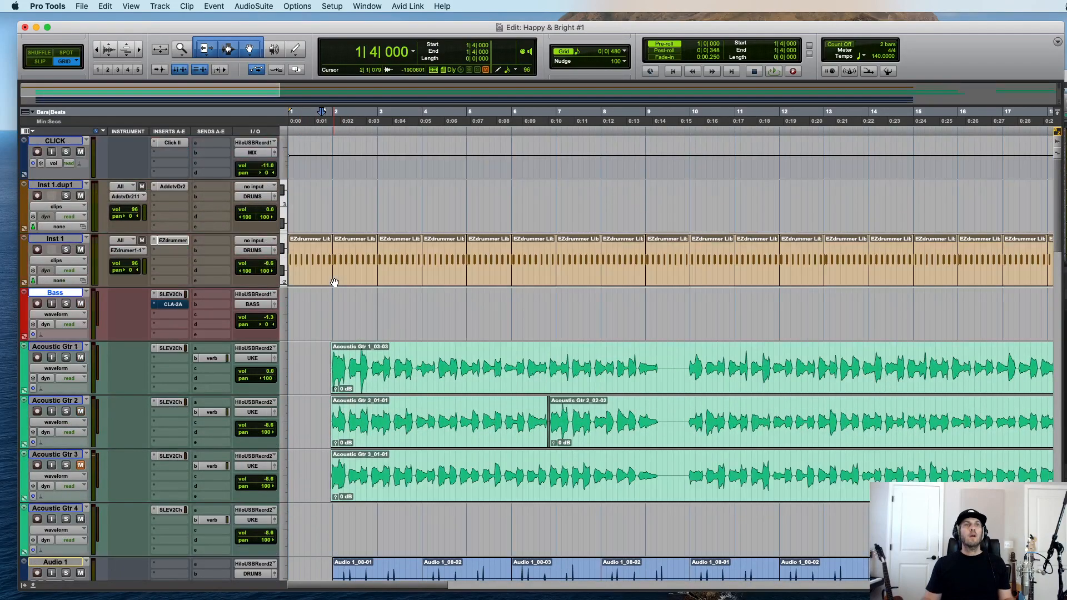
Step: Open EZdrummer on Inst 1 to view its shaker pattern, enlarge the Inst 1 track height and close the plug-in
click(173, 240)
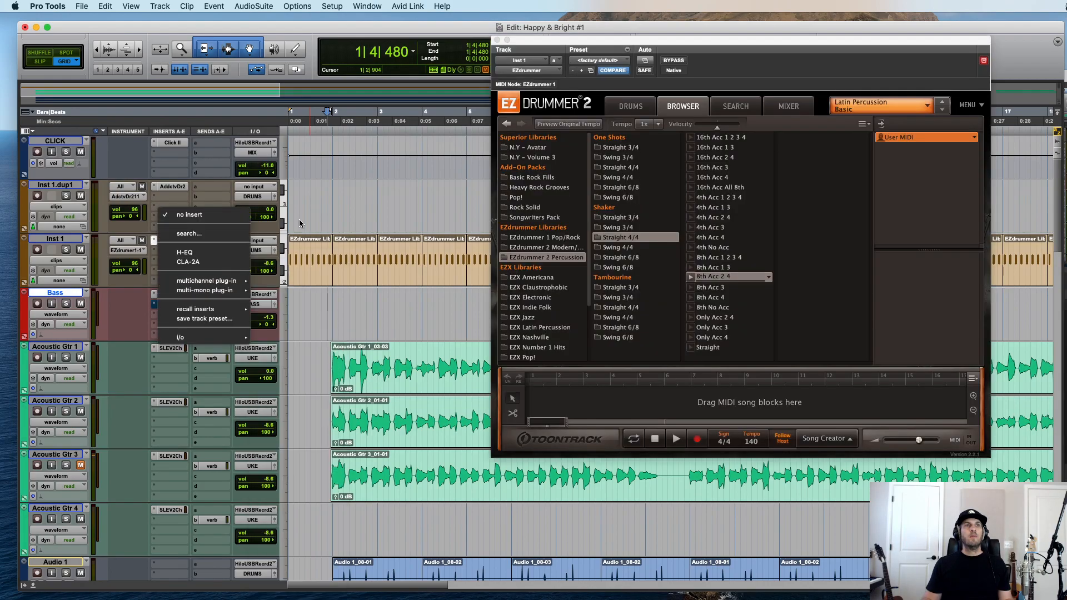
drag(213, 287, 212, 499)
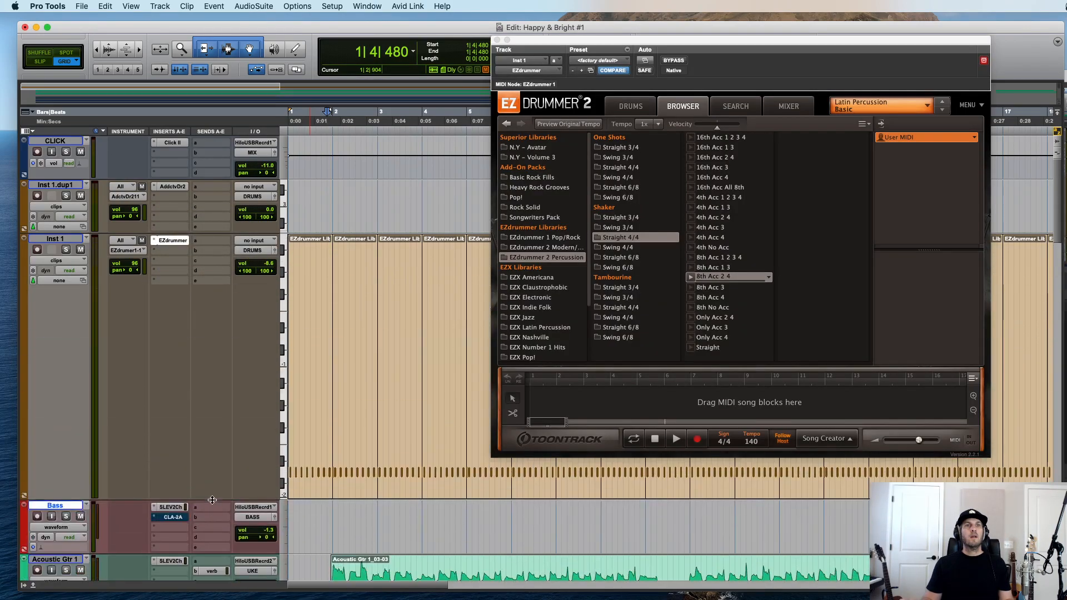
click(497, 40)
key(super+bracketright)
click(202, 201)
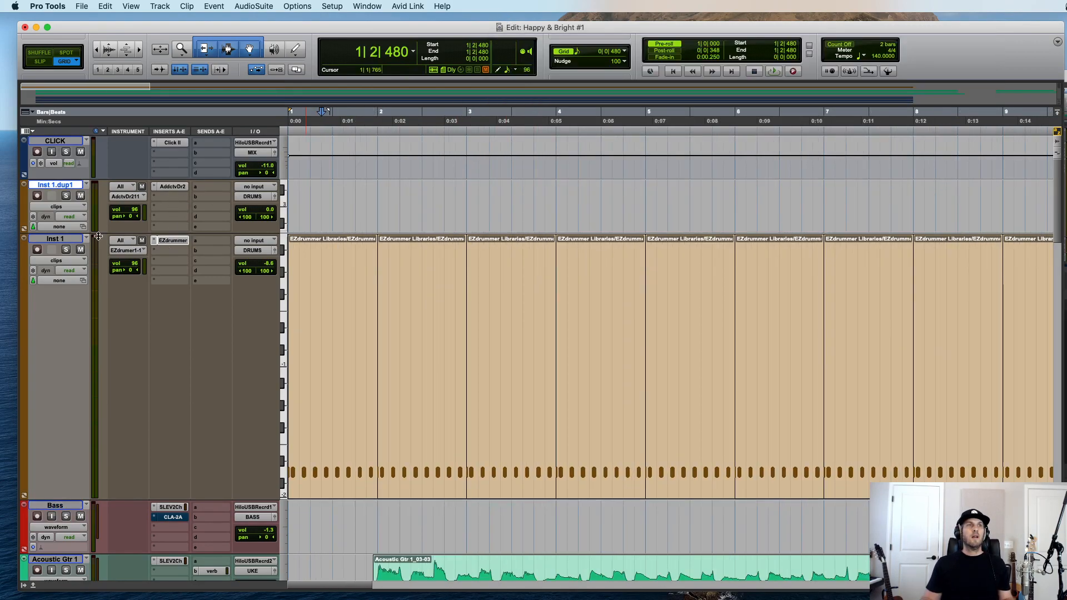
Step: Duplicate the Inst 1 track and reduce the original shaker track's height
click(61, 240)
key(alt+shift+d)
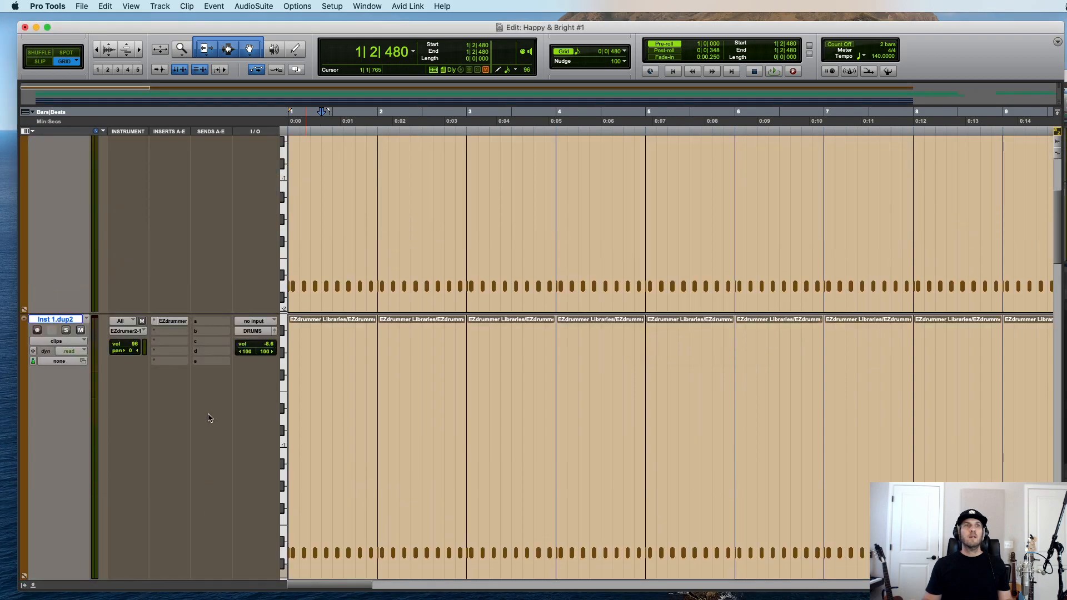
drag(211, 313, 148, 171)
Step: Open EZdrummer on the duplicated instrument track and load the Vintage Rock 1978 kit
click(170, 205)
click(172, 199)
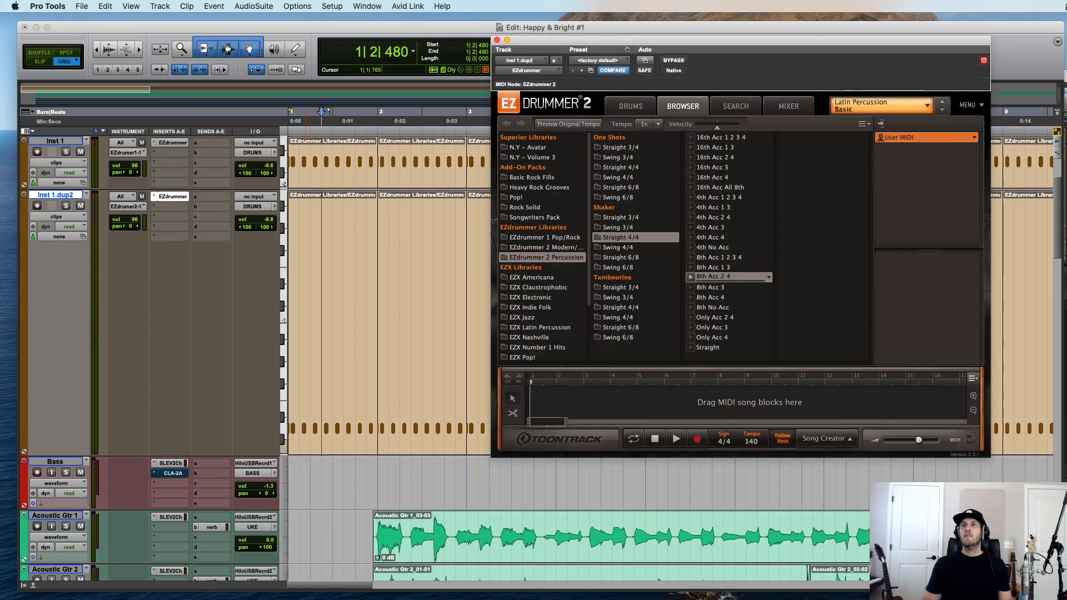
key(super+Tab)
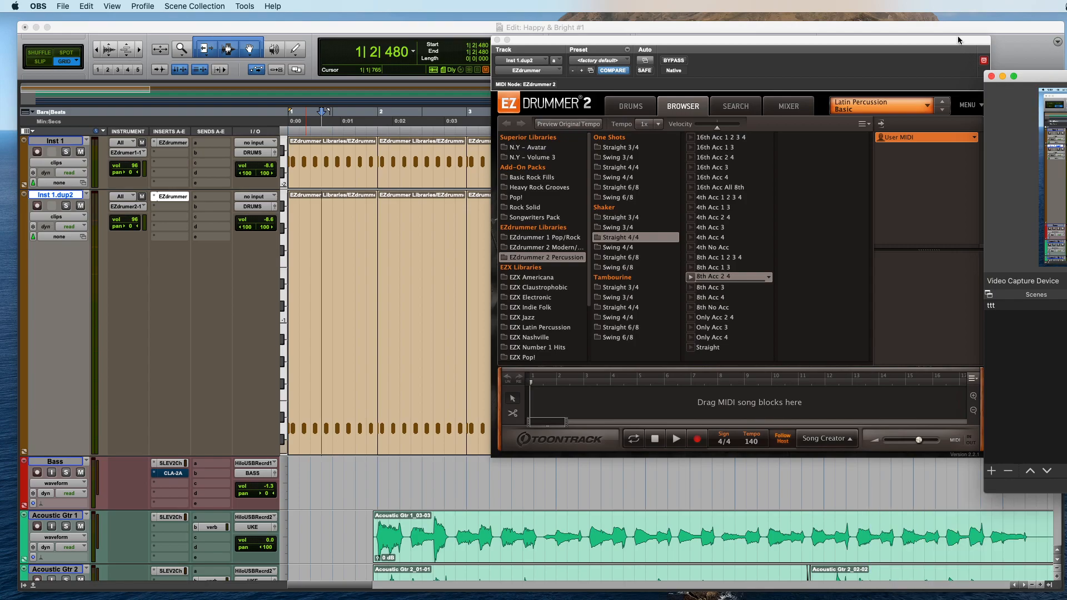
click(1002, 76)
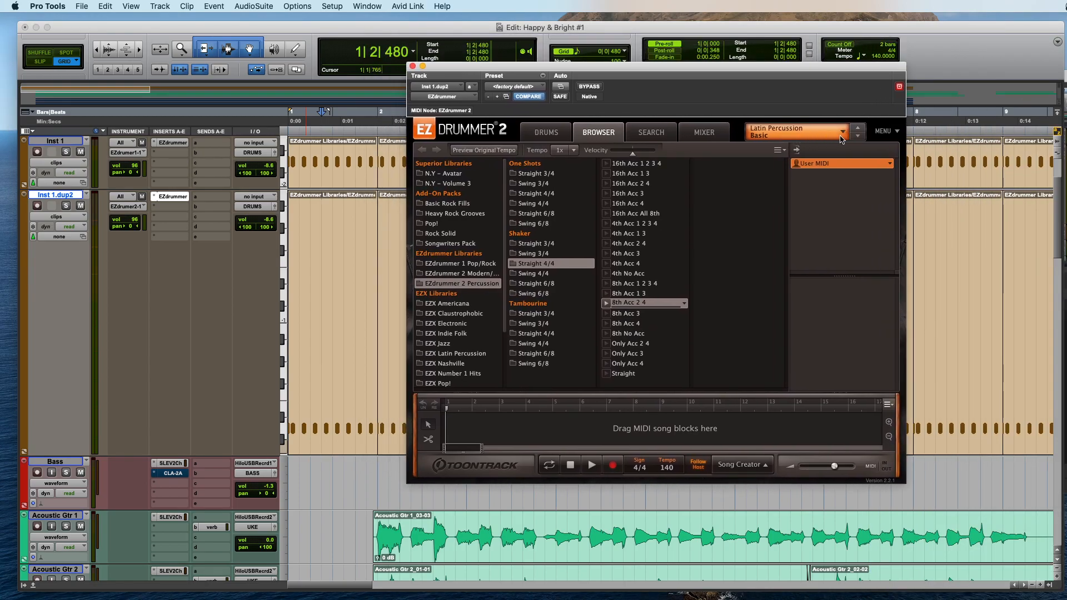
click(809, 129)
mouse_move(815, 322)
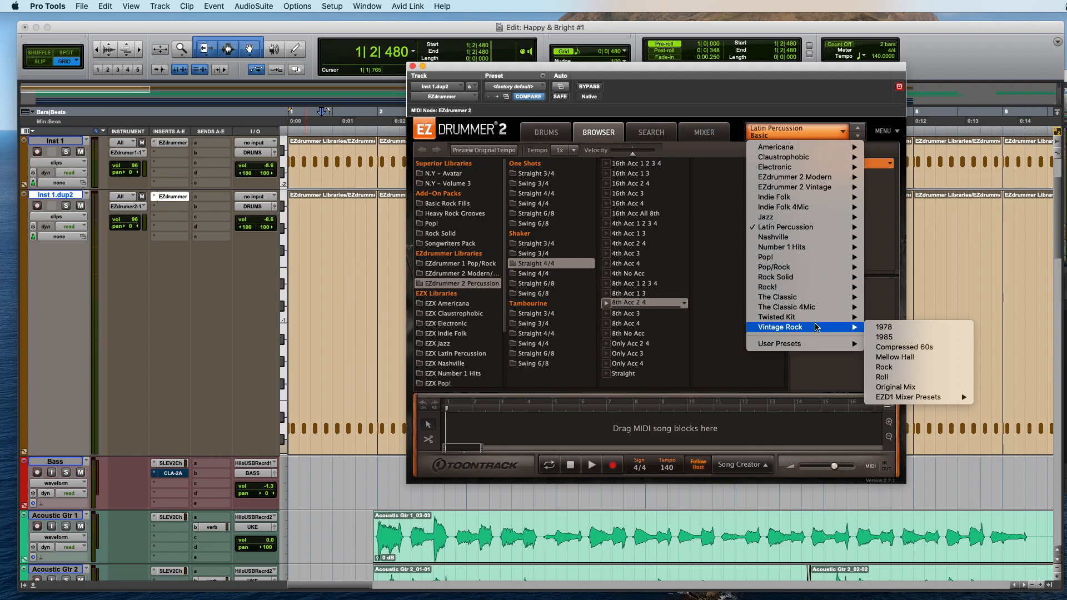
click(886, 327)
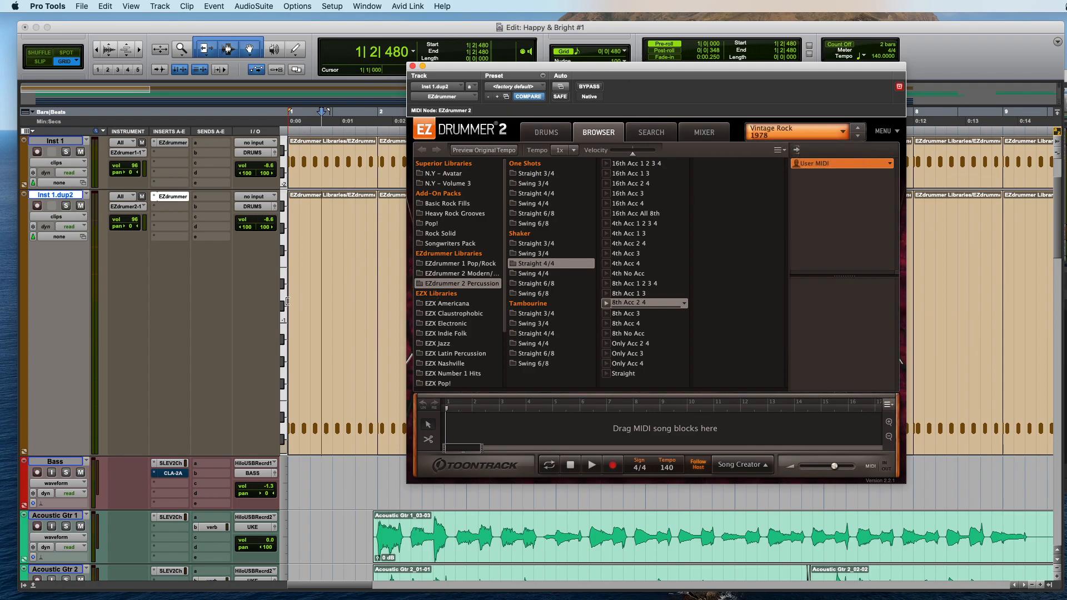
Step: Clear the copied shaker clips from the Inst 1.dup2 track and close the EZdrummer plug-in
scroll(346, 333, down, 6)
key(Return)
scroll(387, 302, up, 6)
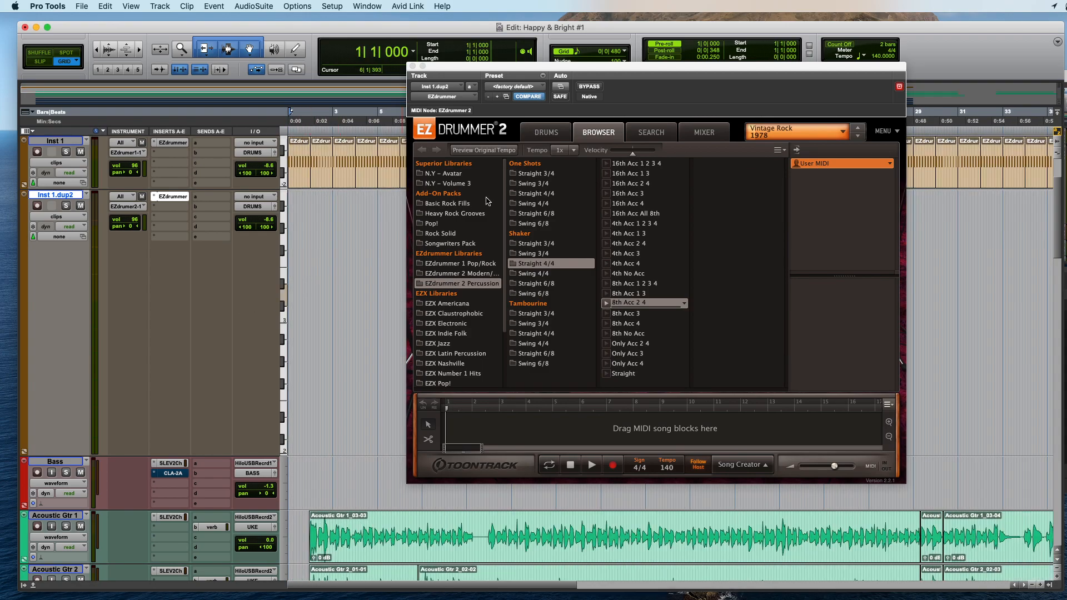
click(344, 250)
click(412, 66)
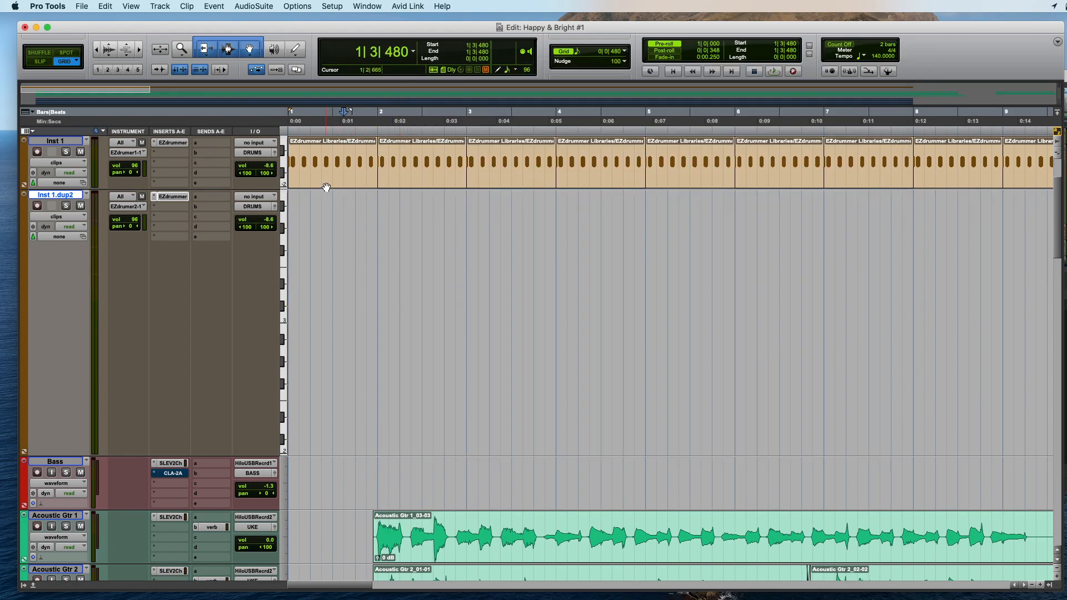
Step: Show Inst 1.dup2 in notes view and pencil E3 snare notes at 2|2|000 and 2|4|000
click(295, 49)
key(ctrl+minus)
key(super+bracketright)
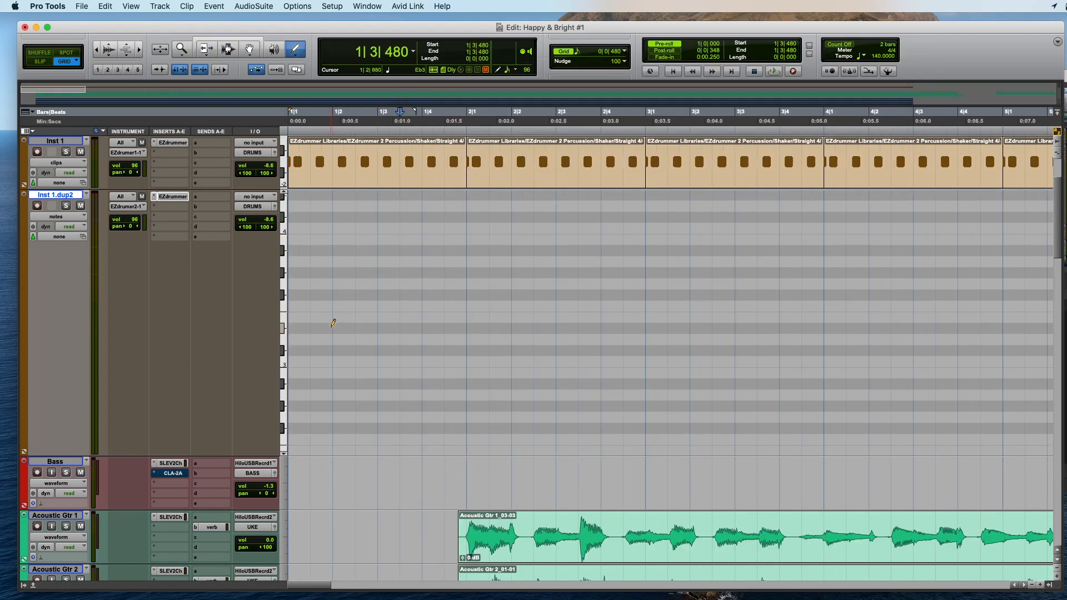
click(472, 338)
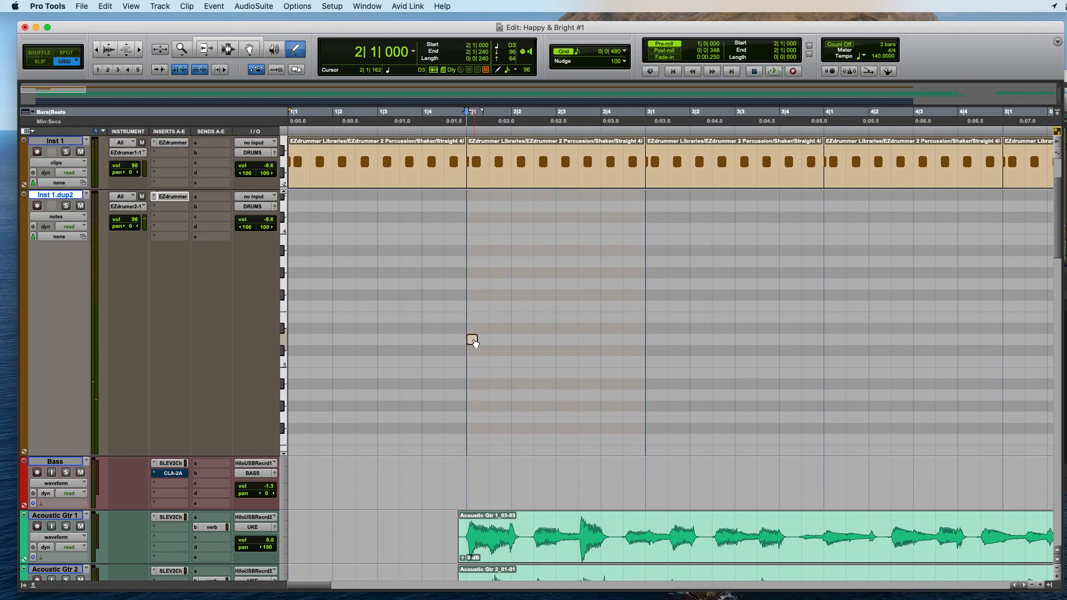
mouse_move(475, 343)
mouse_down()
mouse_move(472, 305)
mouse_move(477, 352)
mouse_up()
drag(475, 346, 519, 315)
click(521, 344)
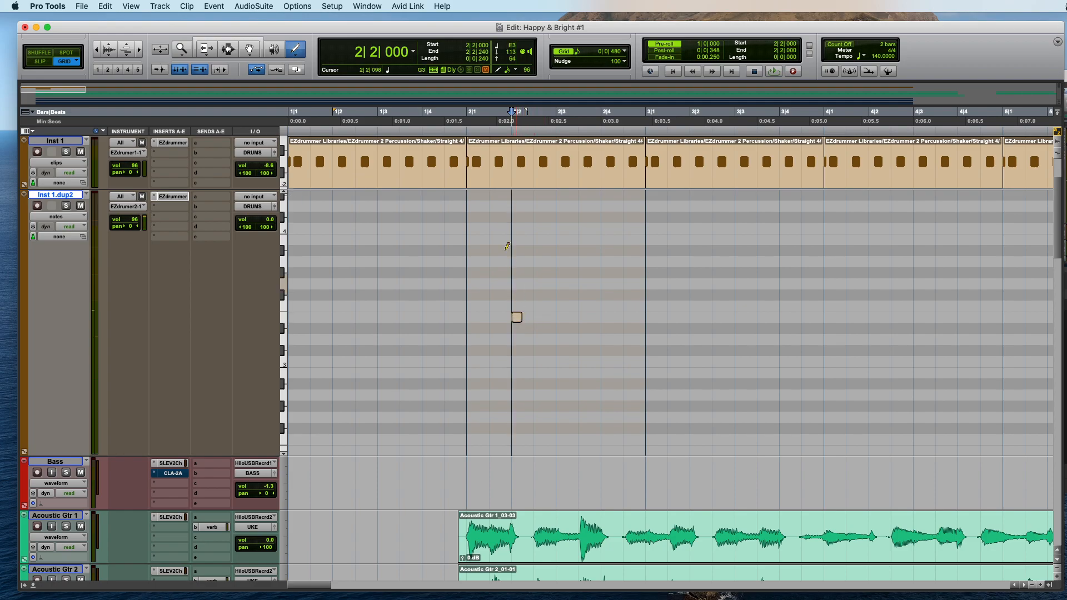
click(525, 310)
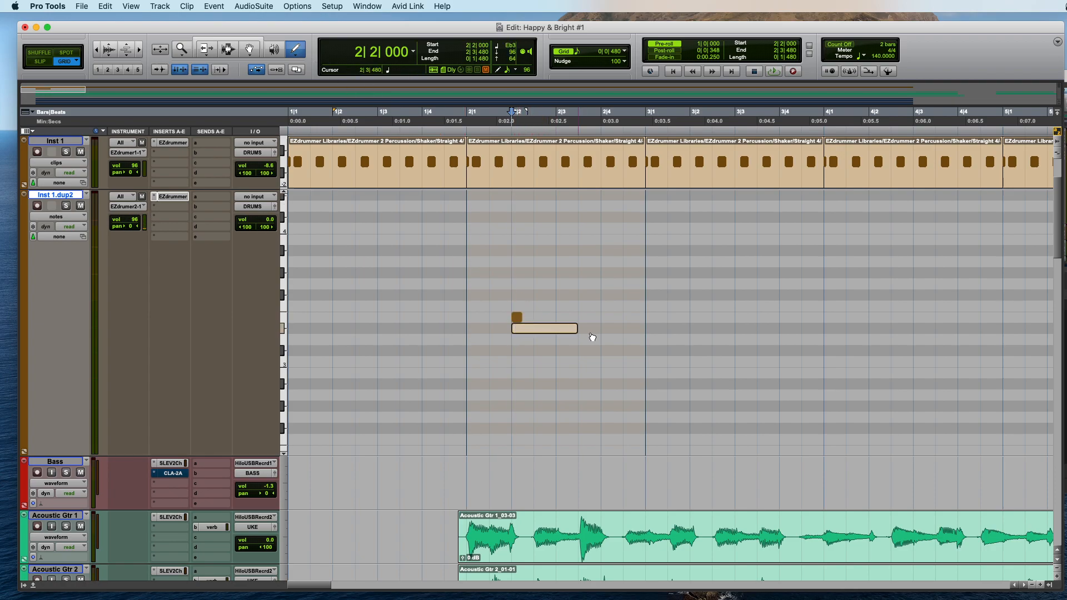
drag(577, 331, 622, 320)
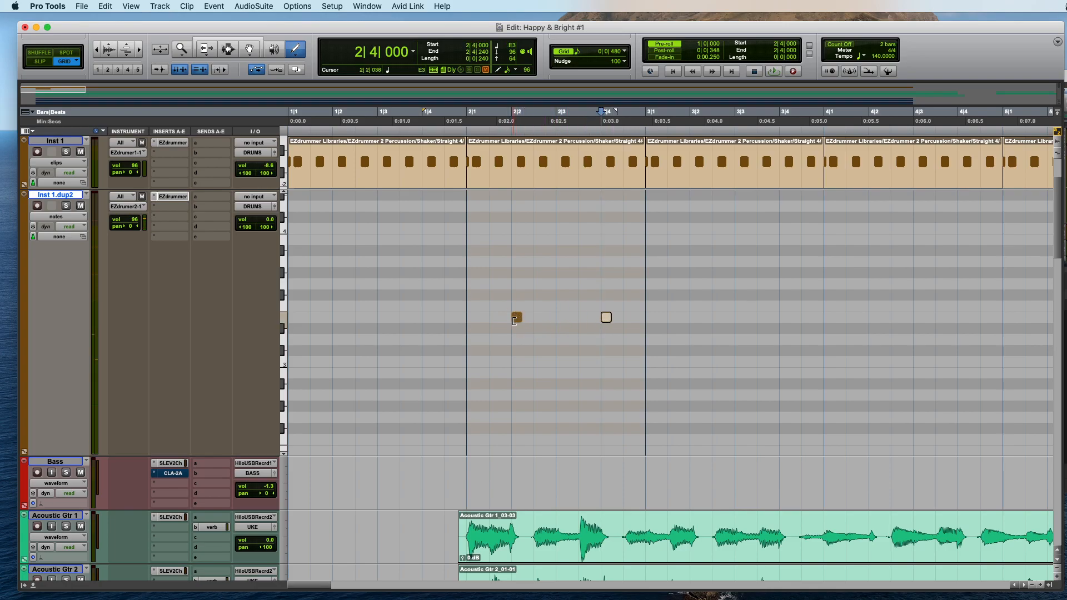
Step: Pencil Bb0 kick notes at 2|1|000, 2|2|480 and 2|4|000 on Inst 1.dup2
mouse_move(473, 379)
mouse_down()
mouse_move(477, 493)
mouse_move(478, 182)
mouse_move(473, 262)
mouse_up()
key(super+z)
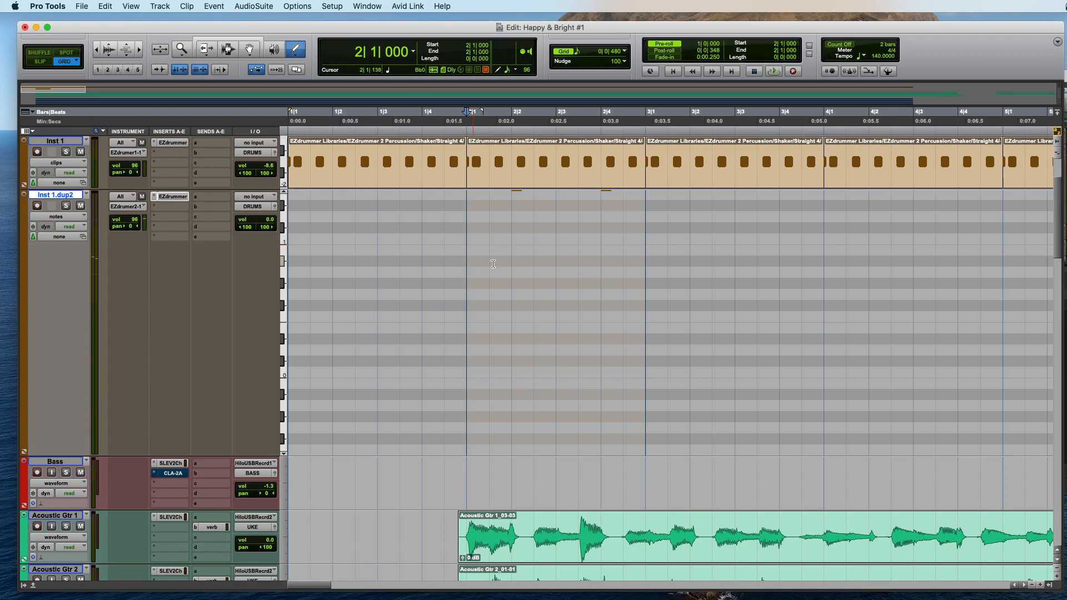
click(516, 260)
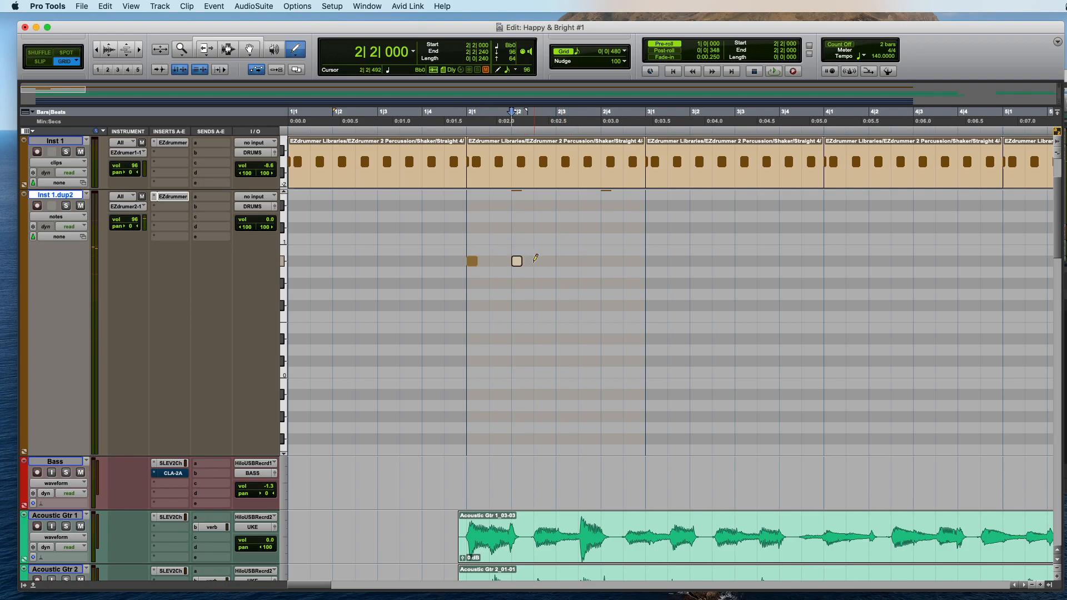
click(539, 262)
alt+click(517, 261)
click(584, 262)
click(607, 265)
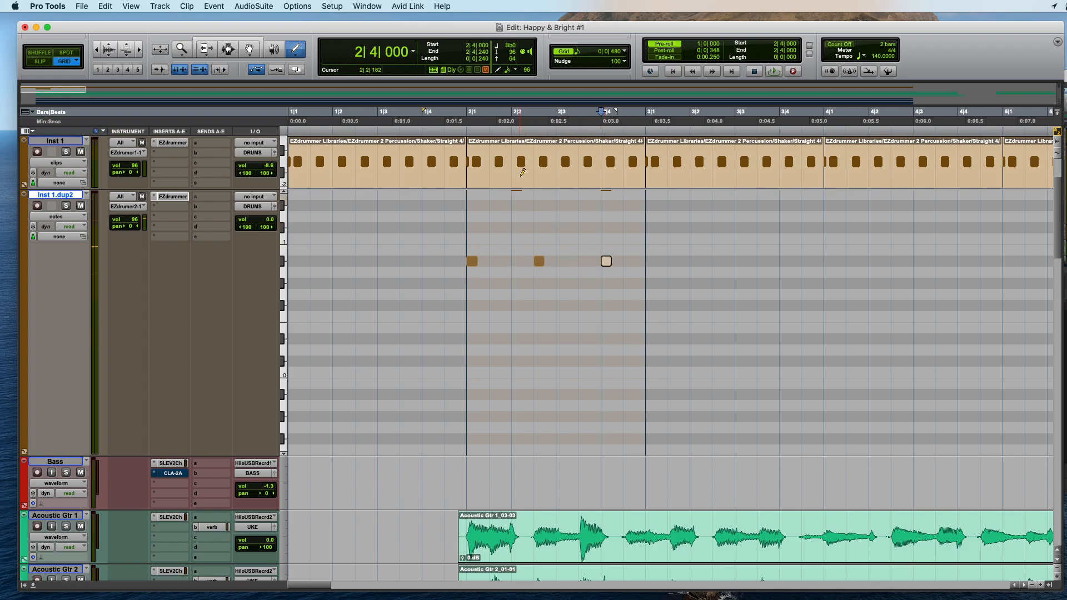
Step: Audition bar 2, move the last Bb0 kick note to 2|4|480 and audition the bar again
click(229, 39)
click(553, 184)
key(space)
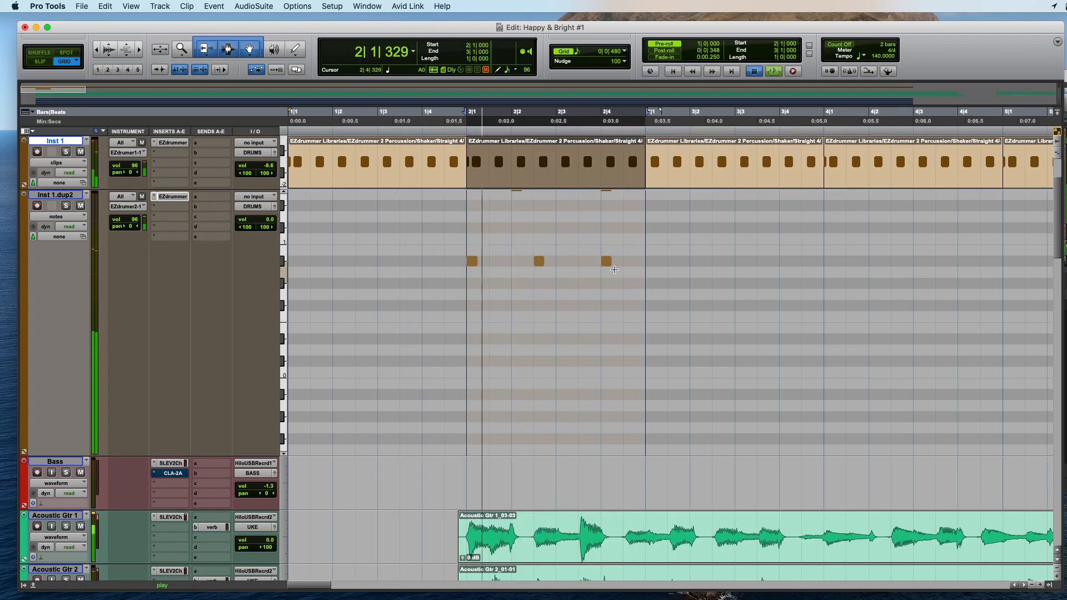
key(space)
drag(606, 261, 629, 263)
key(space)
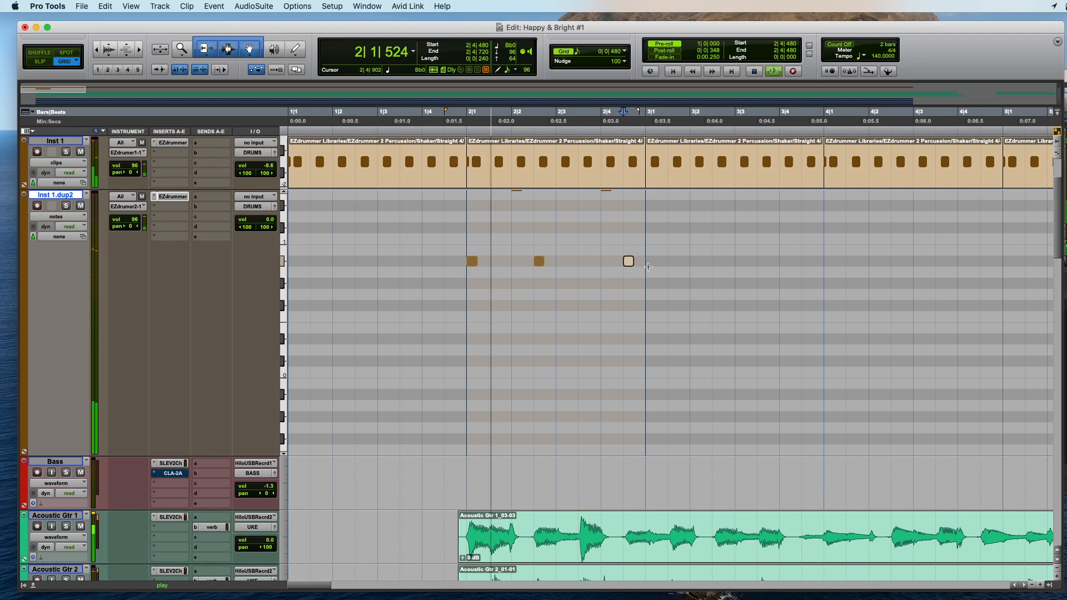
key(space)
Step: Delete the last Bb0 kick note in bar 2 and play the bar back
key(Delete)
key(space)
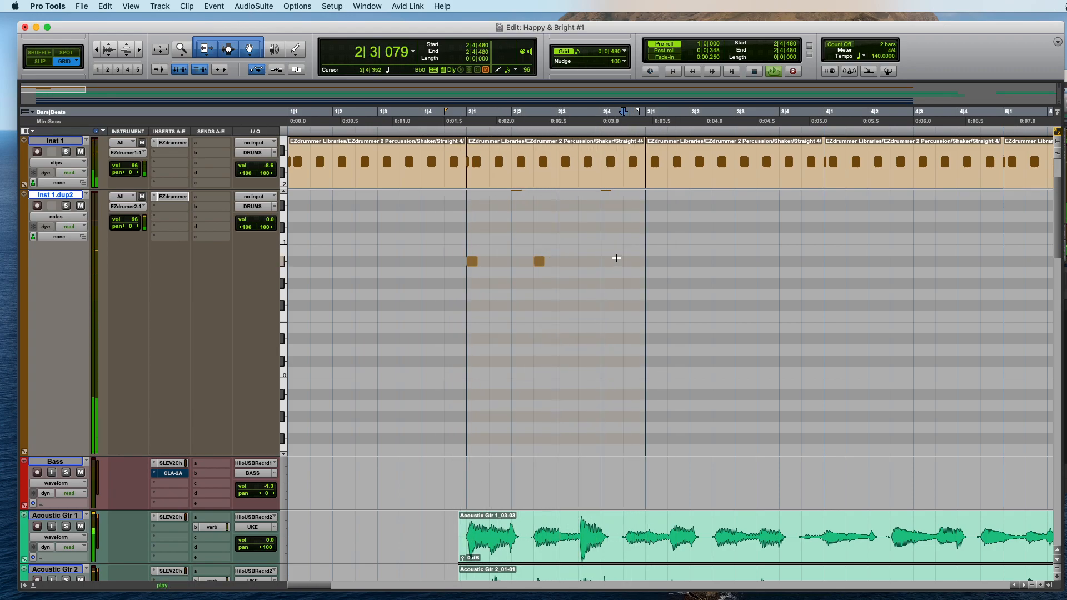
key(space)
Step: Show Inst 1.dup2 in clips view and duplicate the one-bar drum clip from bar 2 into bar 3
click(580, 228)
key(ctrl+minus)
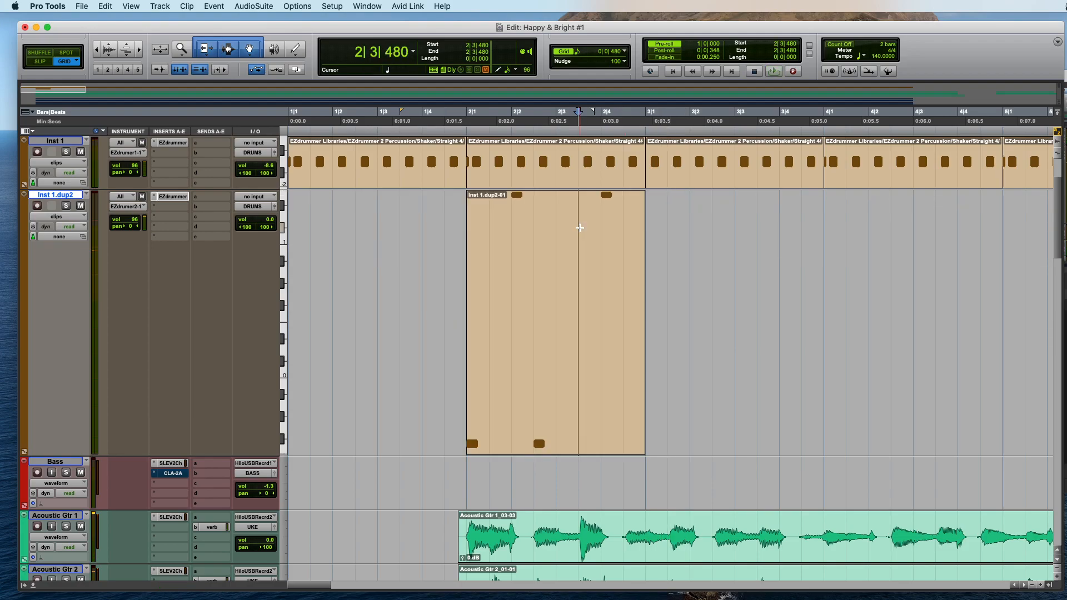
click(552, 333)
key(super+d)
key(super+bracketleft)
key(super+bracketleft)
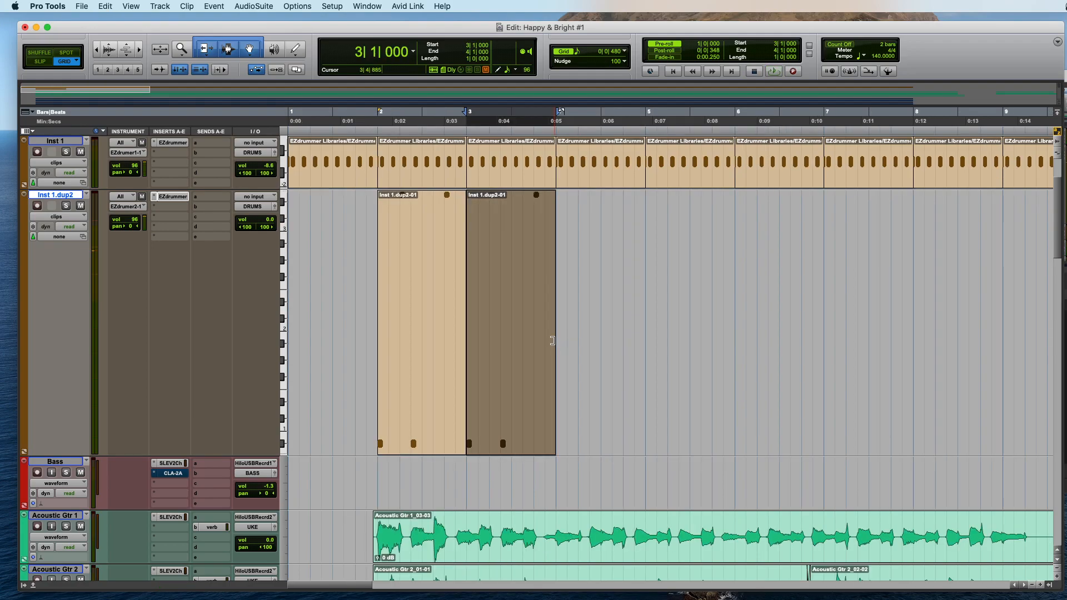
Step: Duplicate the one-bar Inst 1.dup2 clips in growing selections to fill the track up to bar 14
shift+click(421, 364)
key(super+d)
key(super+bracketleft)
key(super+bracketleft)
key(super+d)
shift+click(325, 387)
key(super+d)
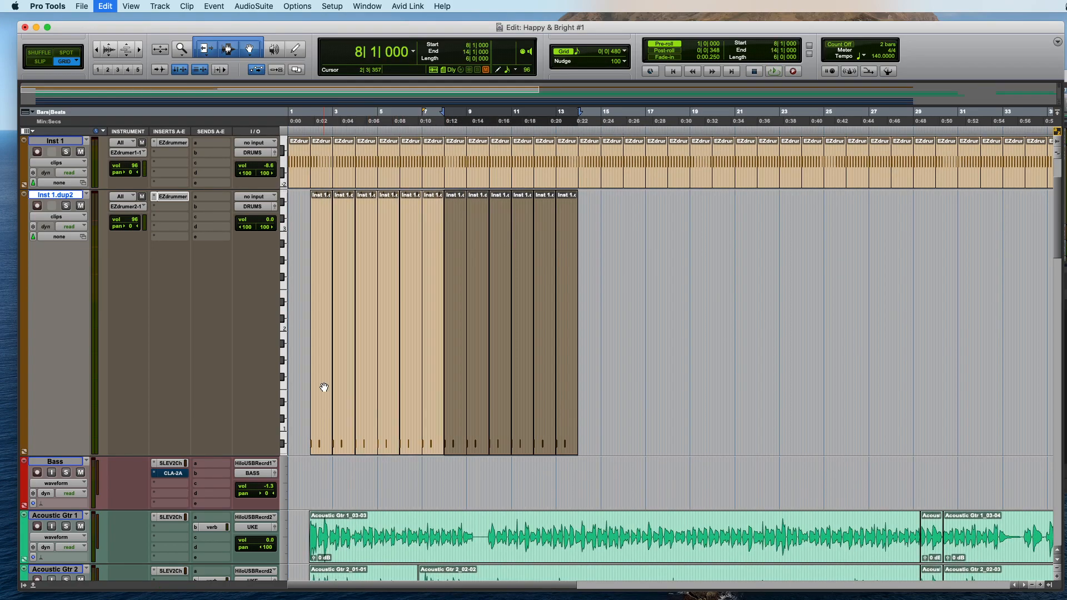
Step: Repeat the six-bar block of Inst 1.dup2 clips along the track up to bar 62
key(super+d)
key(super+bracketleft)
key(super+d)
key(super+d)
key(super+d)
key(super+d)
key(super+d)
key(super+d)
key(super+d)
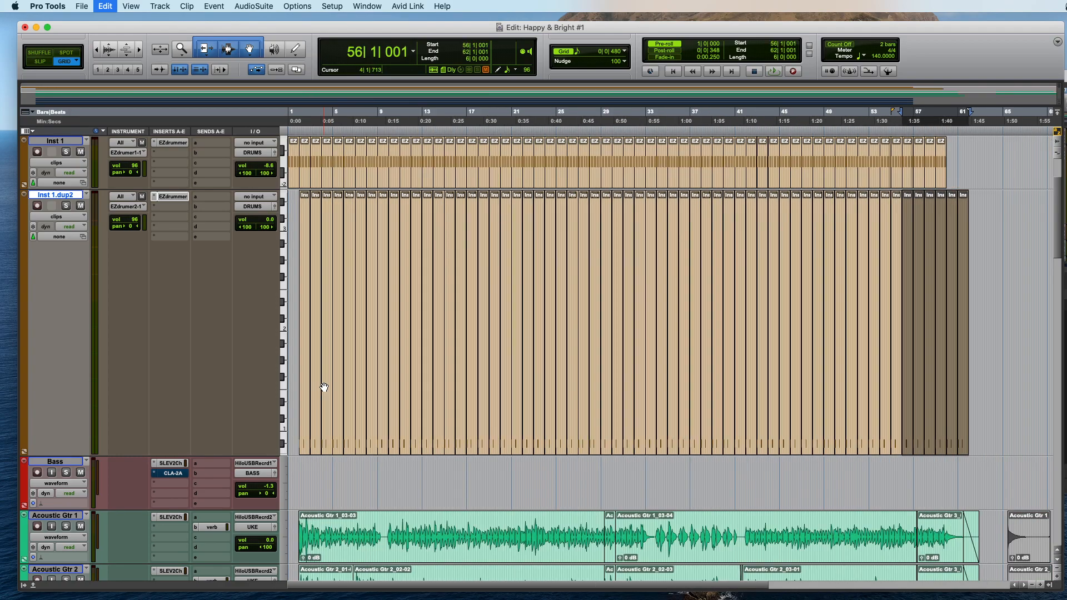
Step: Reduce the Inst 1.dup2 track height and start playback from 1|4|480, just before its first clip
key(Return)
key(super+bracketright)
key(super+bracketright)
key(super+bracketright)
key(super+bracketright)
key(super+bracketleft)
click(367, 278)
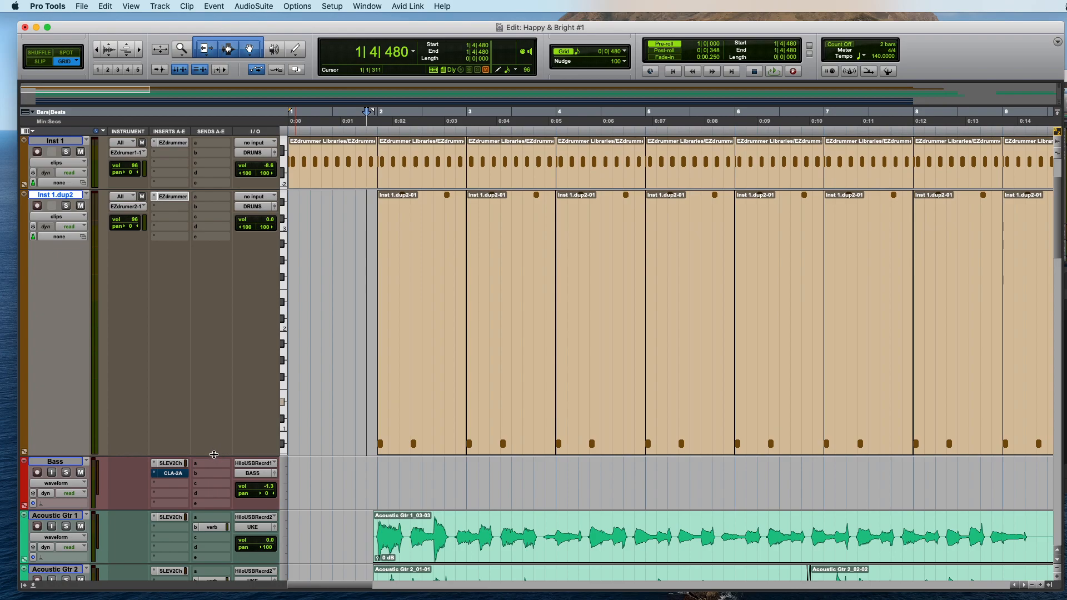
drag(215, 457, 215, 319)
key(space)
Step: Lower the Inst 1 track volume to -13.2 dB during playback
scroll(353, 361, down, 5)
scroll(353, 362, up, 2)
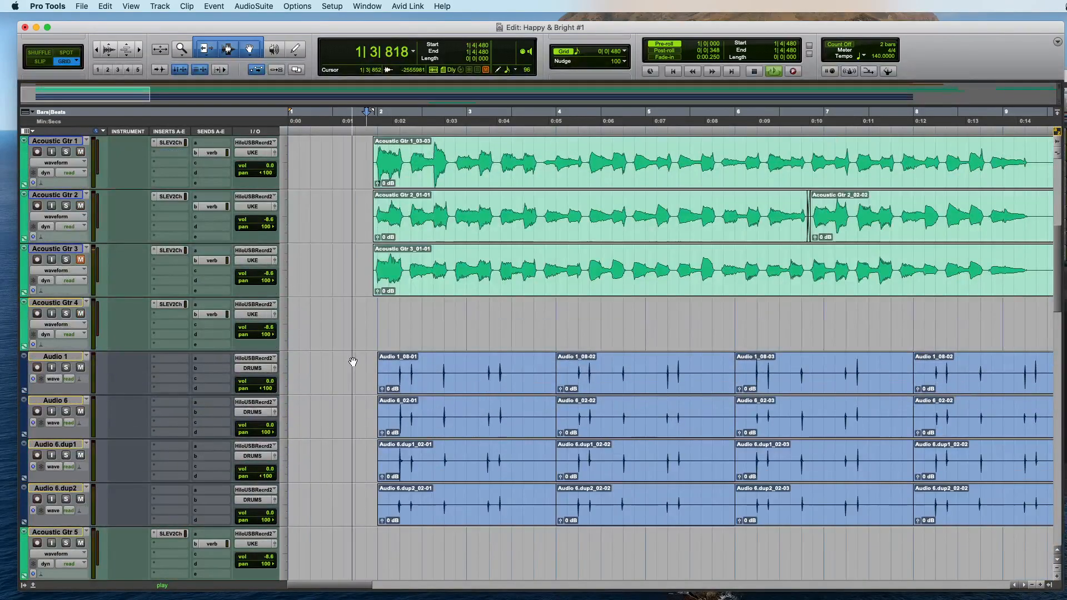
scroll(325, 304, up, 3)
scroll(324, 304, up, 3)
drag(264, 265, 268, 271)
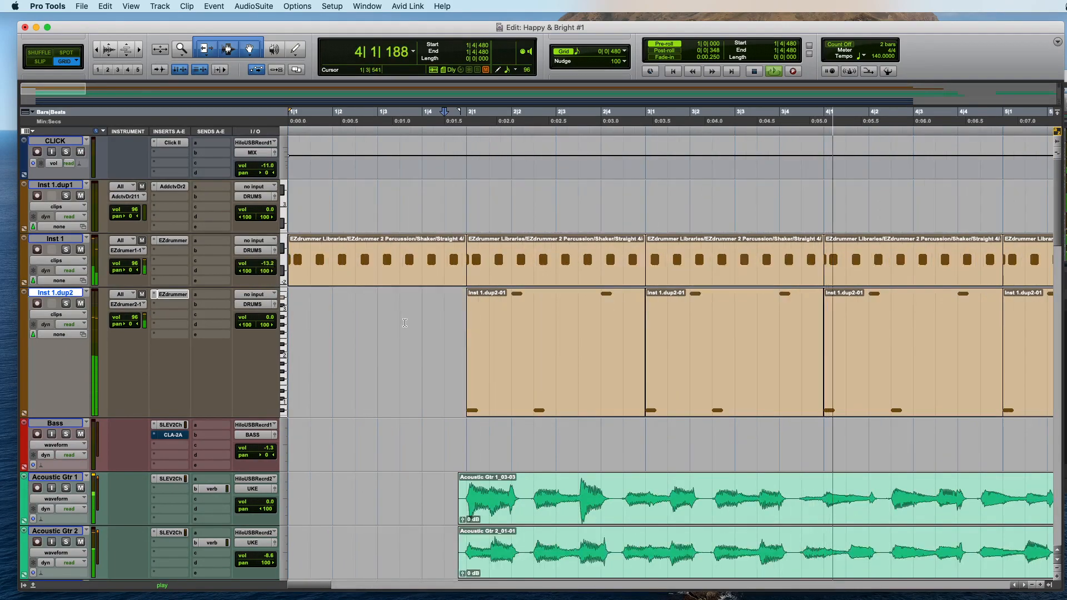
Step: Listen to the repeated Inst 1.dup2 percussion against the guitars and stop playback with the insertion point at 13|2|480 on Bass
key(super+bracketright)
key(super+bracketleft)
key(super+bracketleft)
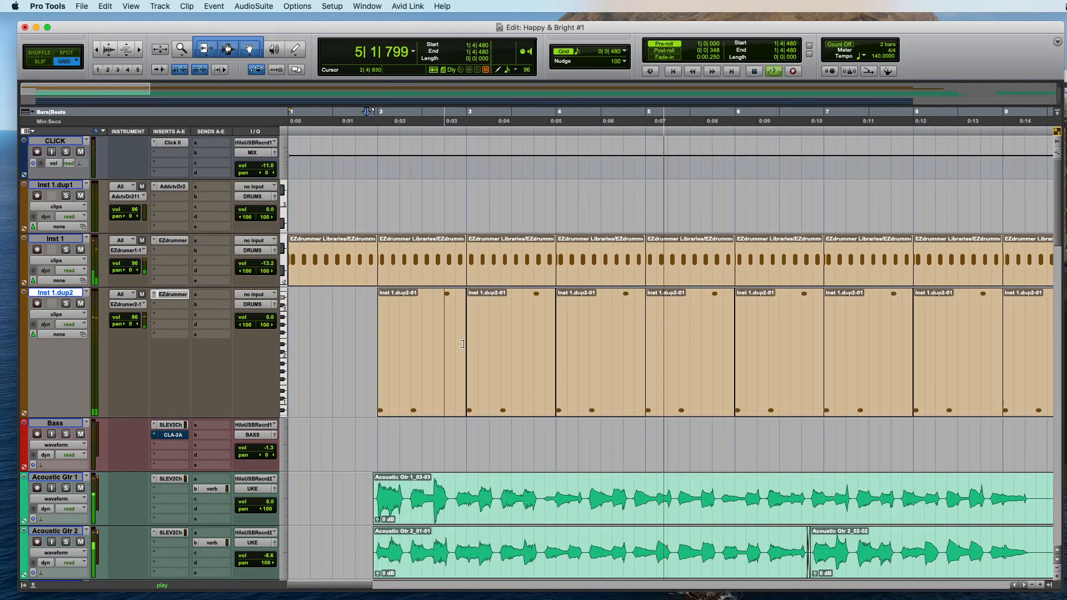
click(66, 304)
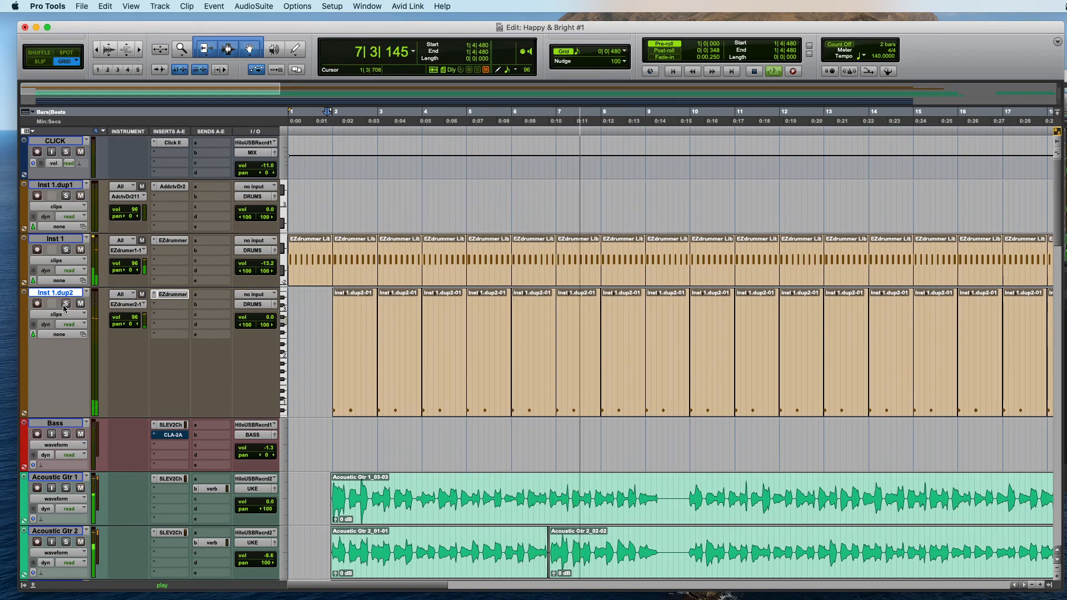
key(super+bracketleft)
scroll(282, 382, down, 3)
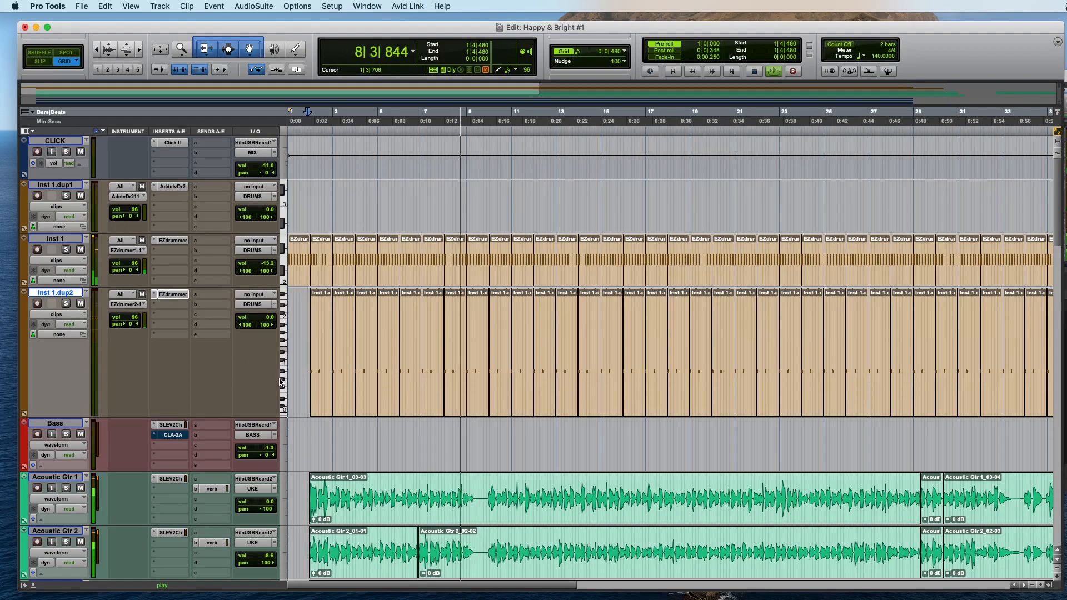
click(564, 432)
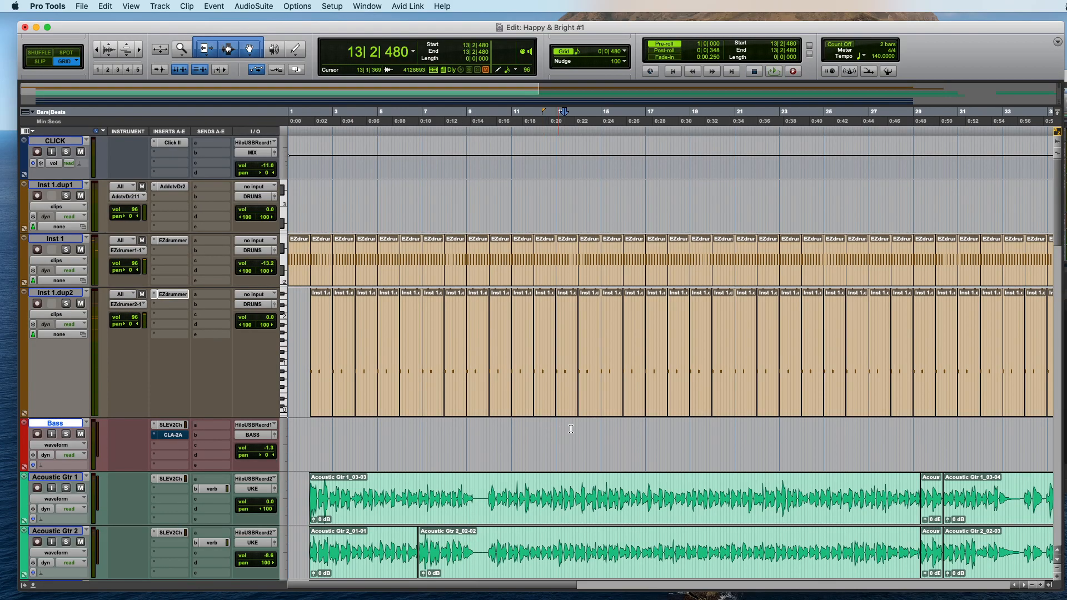
key(super+bracketleft)
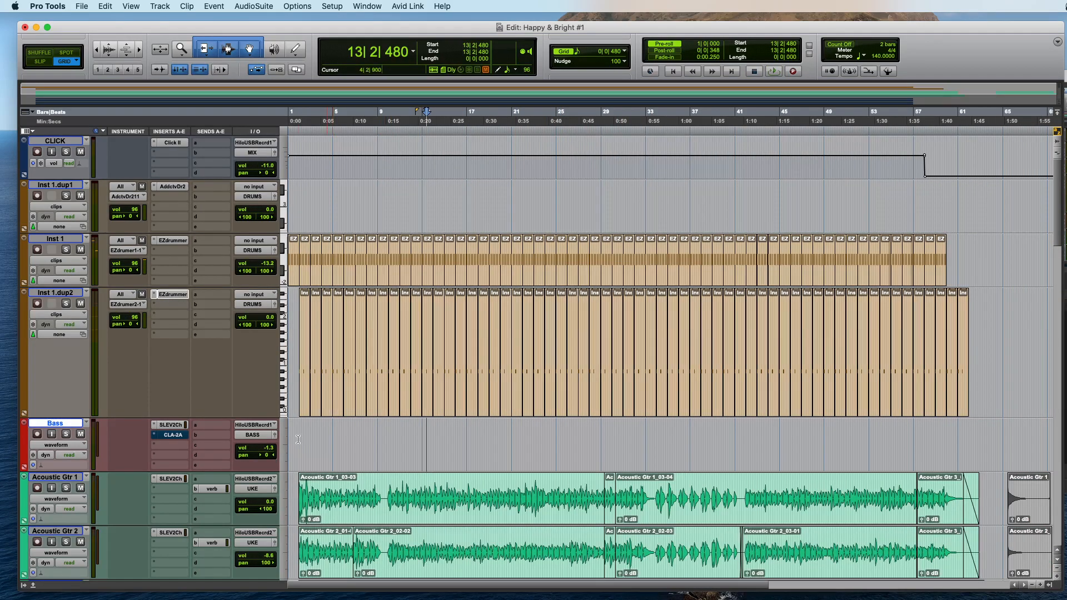
Step: Move the Acoustic Gtr 5 and Acoustic Gtr 6 tracks directly below Acoustic Gtr 3
scroll(299, 442, down, 15)
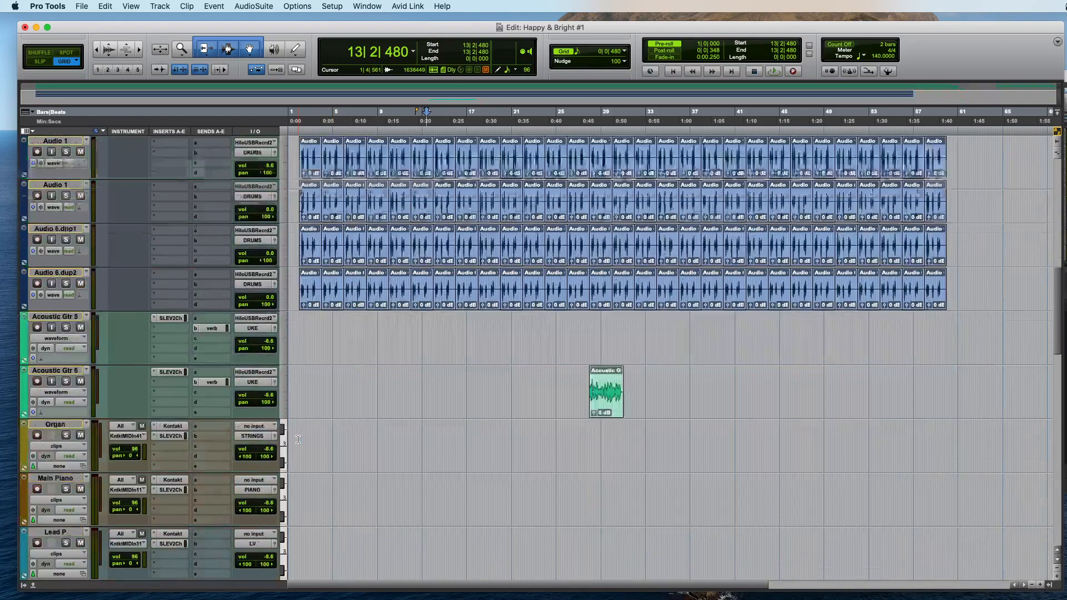
drag(632, 343, 562, 338)
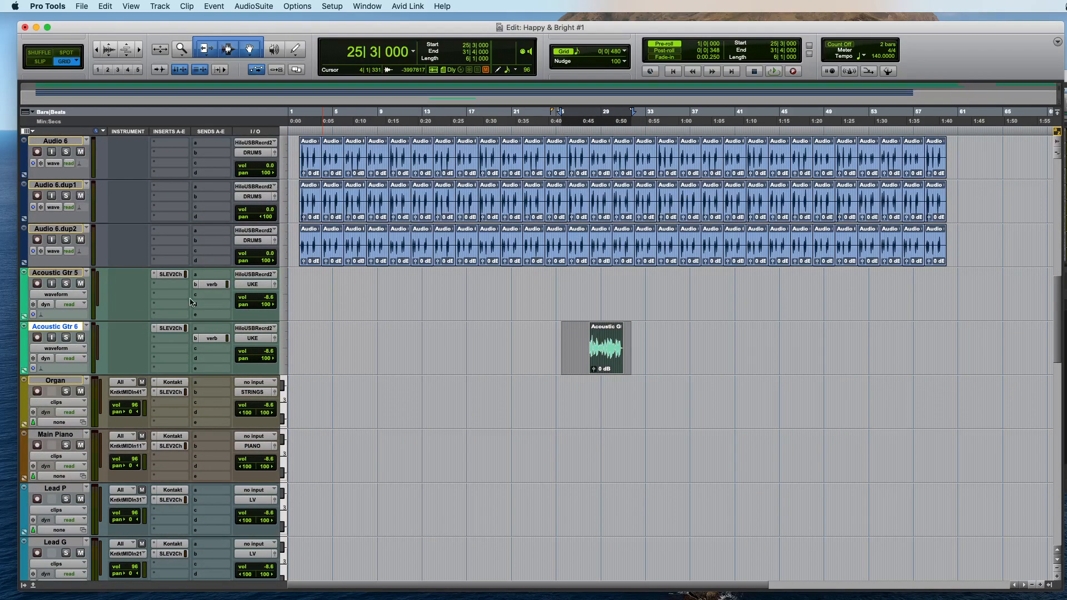
drag(68, 275, 67, 222)
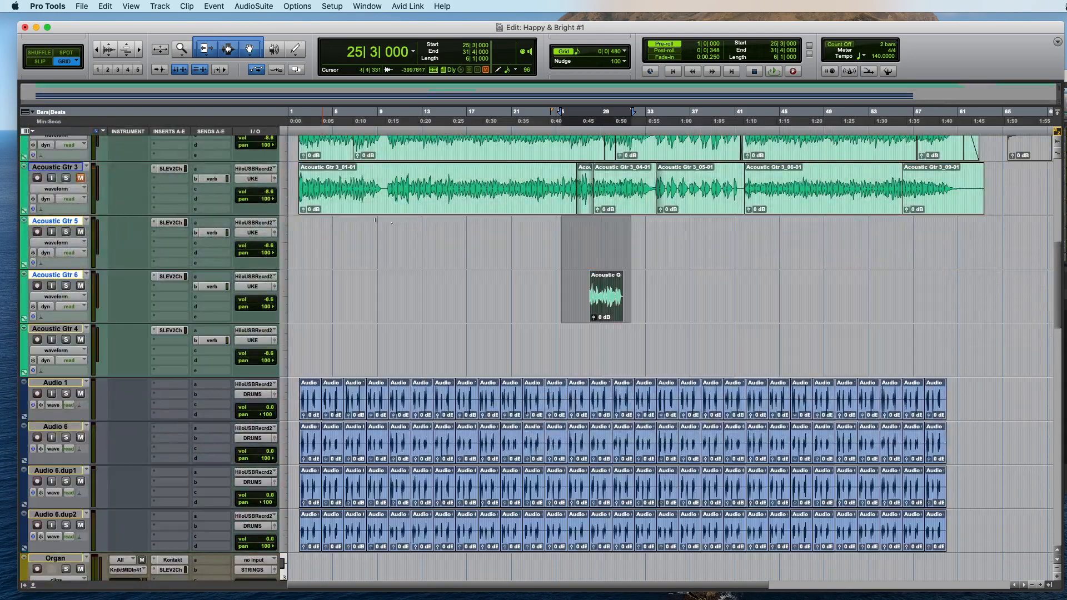
click(657, 295)
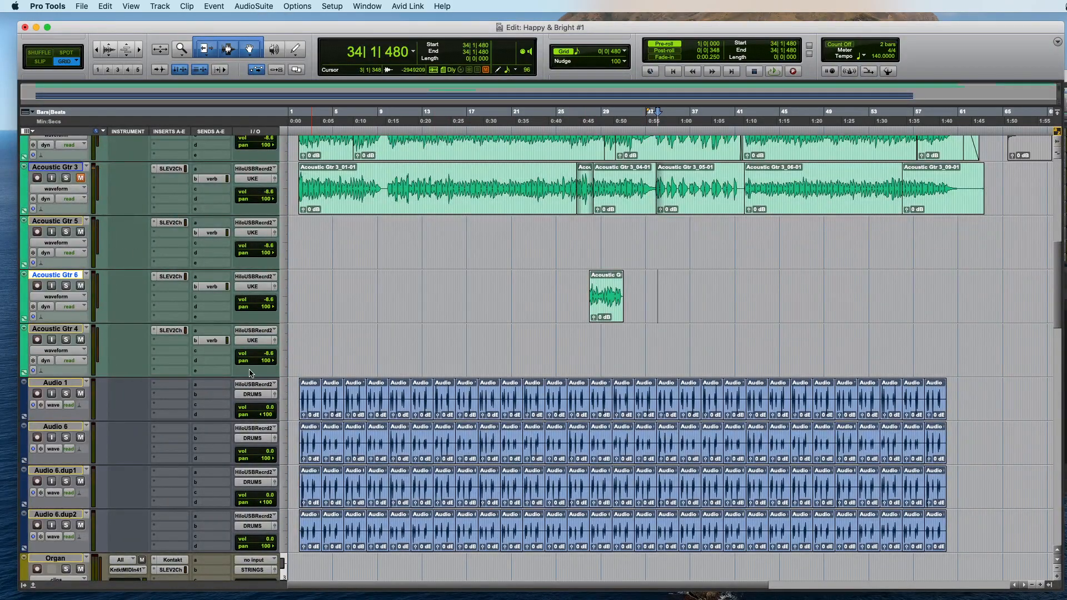
Step: Record-enable the Lead P track and place its insertion point at the start of the session
scroll(249, 373, down, 10)
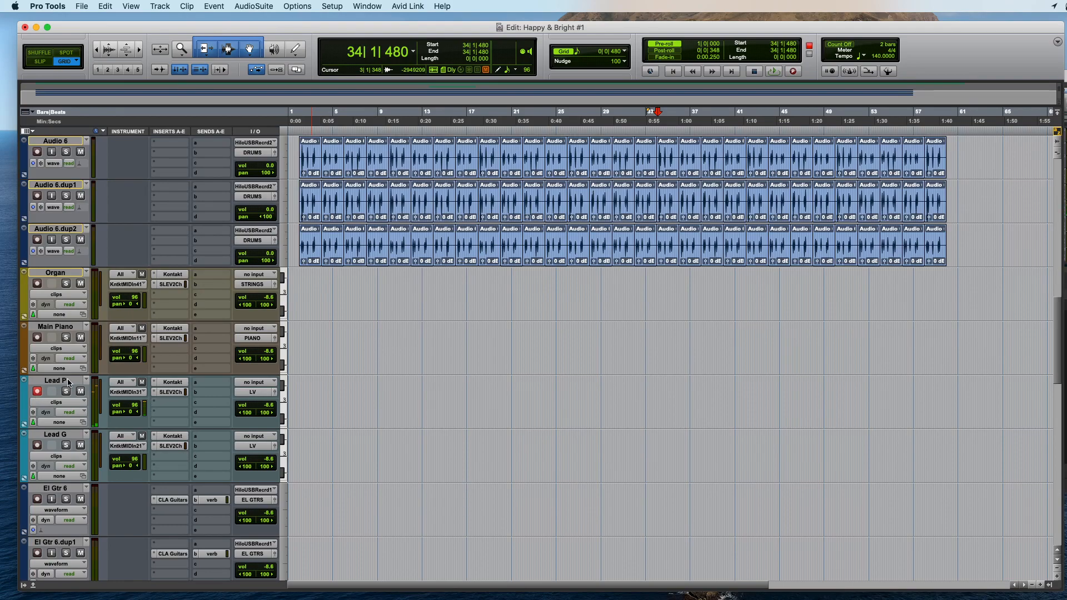
click(319, 405)
key(Return)
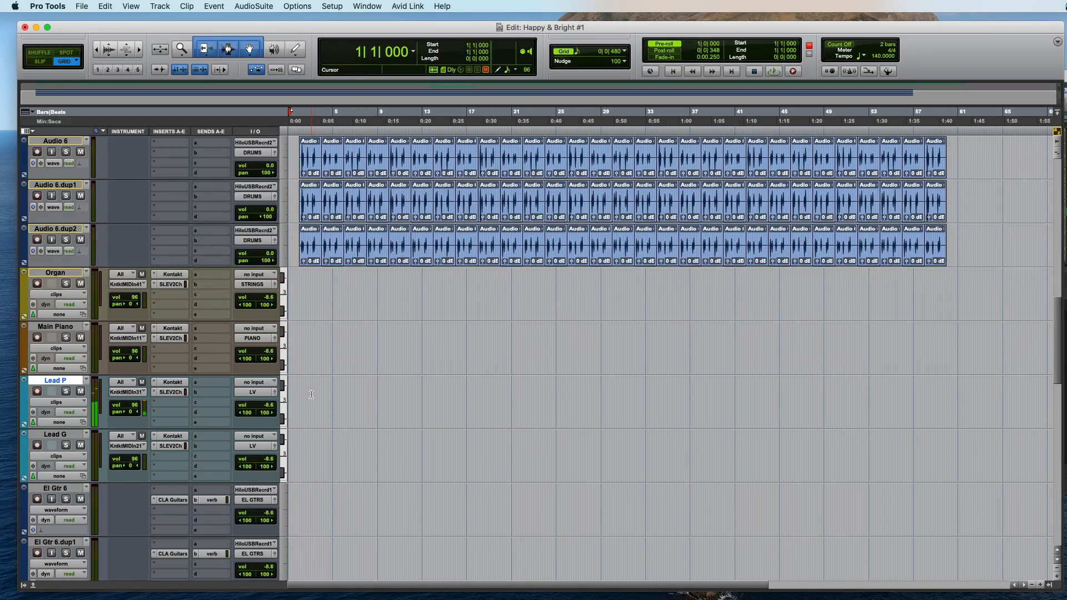
Step: Rehearse the Lead P part against playback from bar 1 and raise the track's volume to 0.0 dB
key(space)
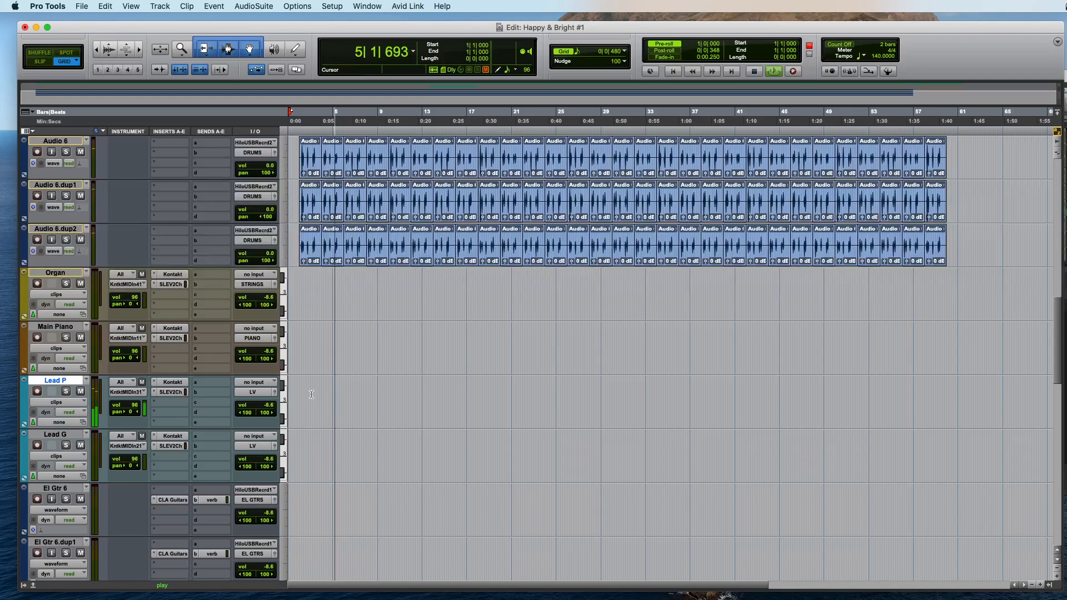
key(space)
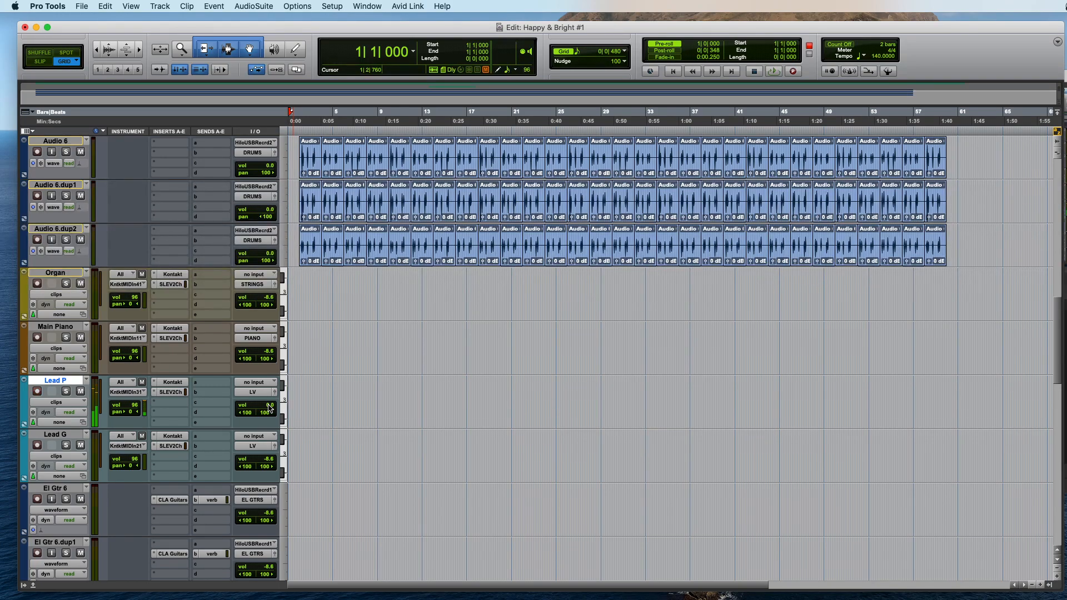
key(space)
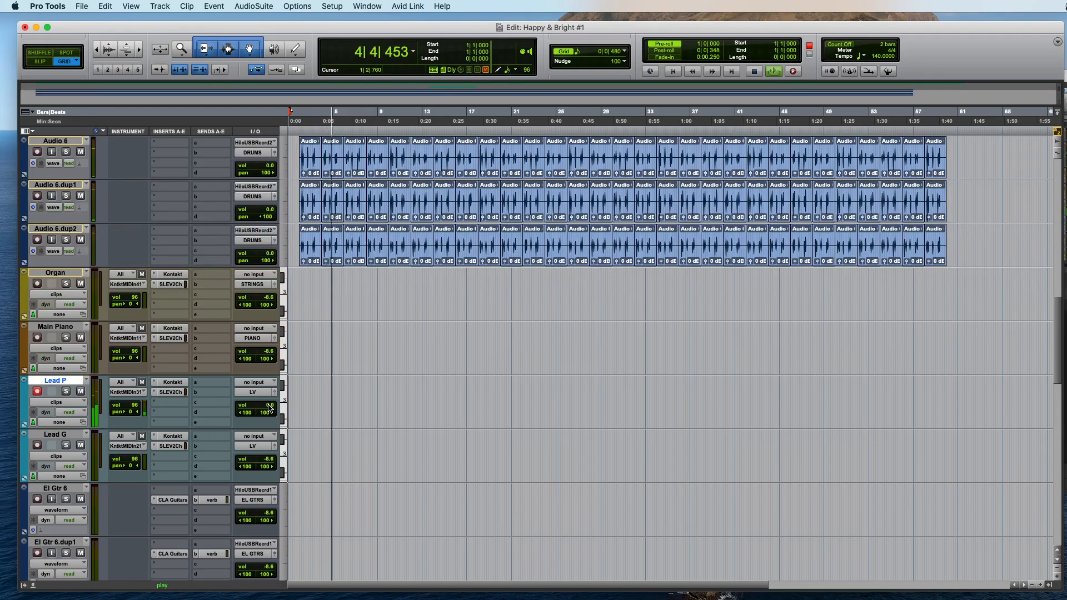
key(space)
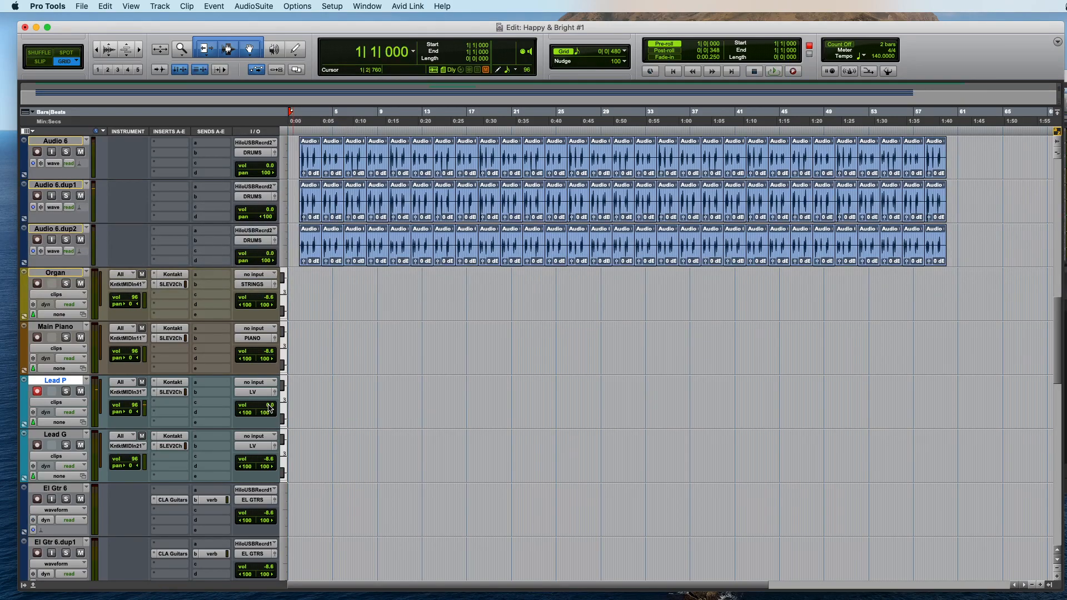
Step: Adjust the volume of the DRUMS bus track and return to the Lead P track
key(super+bracketright)
key(super+bracketright)
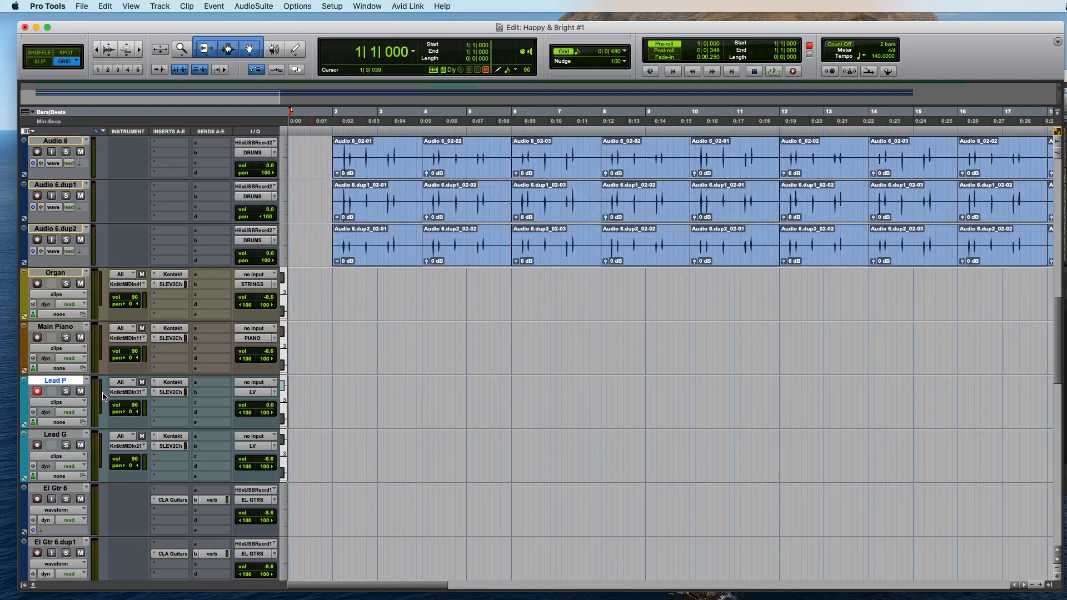
scroll(267, 403, up, 10)
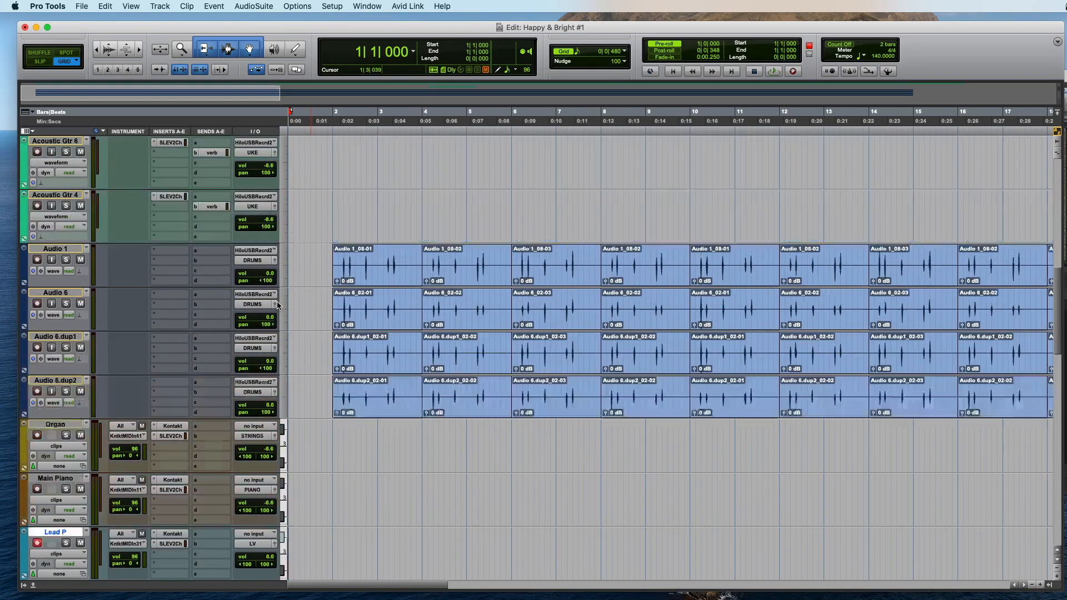
scroll(302, 367, down, 15)
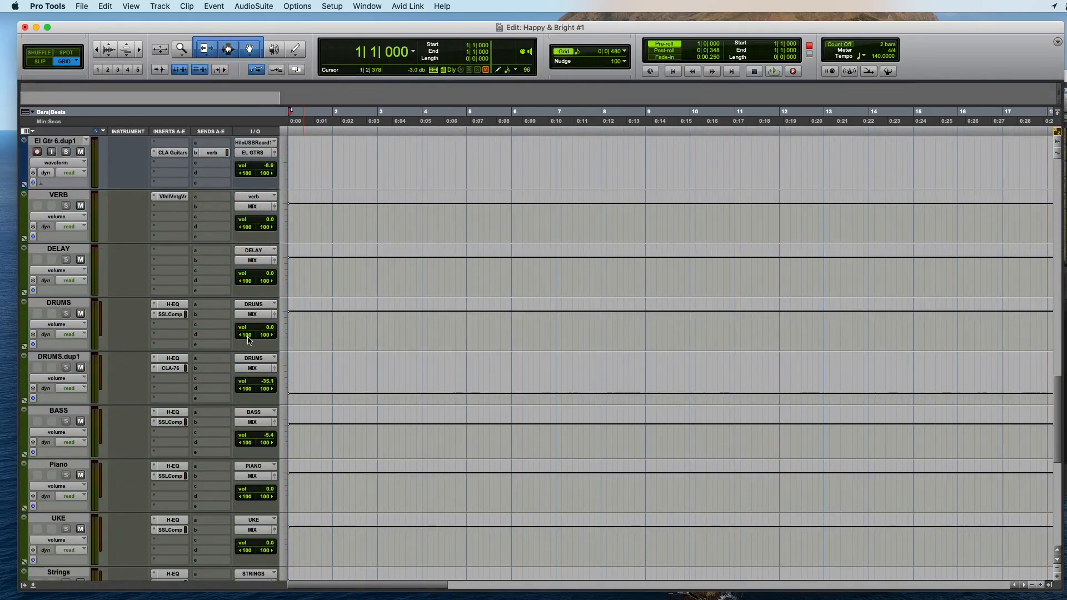
drag(271, 333, 273, 336)
scroll(373, 347, up, 10)
Step: Try recording a melody take on Lead P from bar 1, and undo the take
key(super+space)
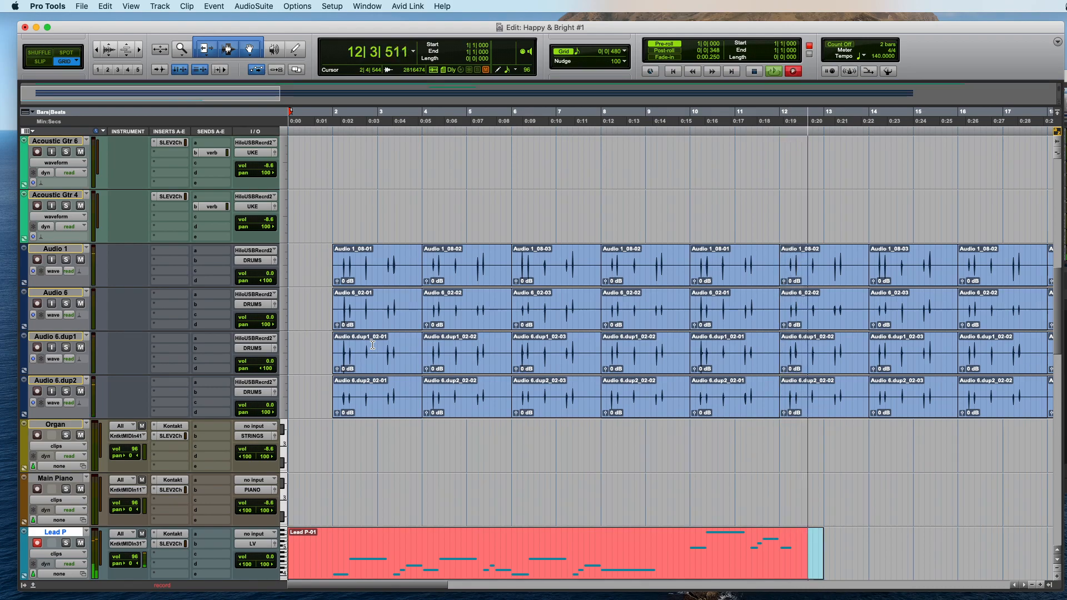
key(space)
key(super+z)
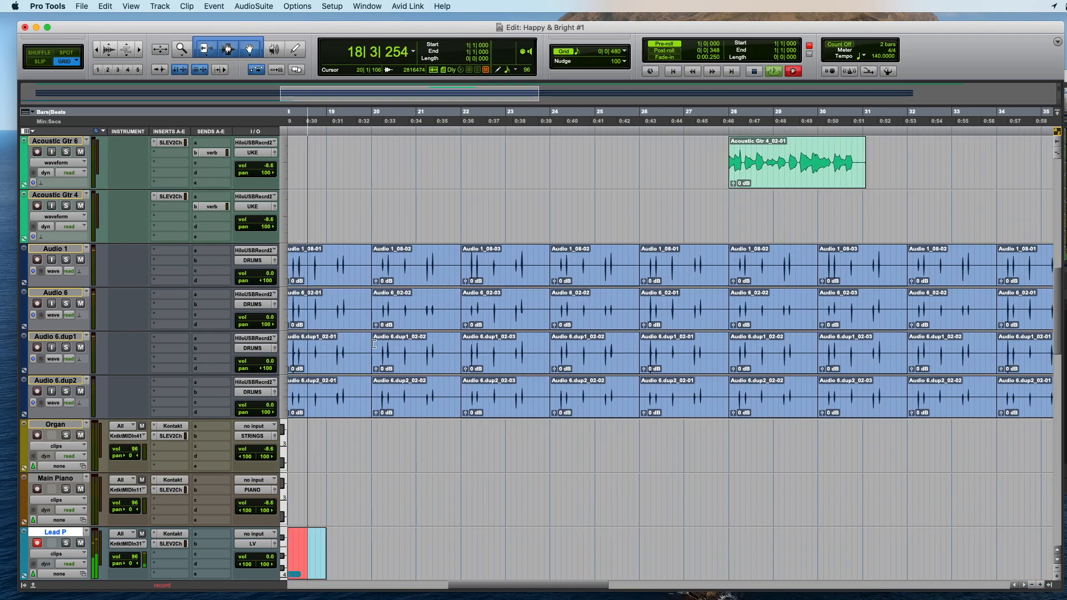
Step: Record a new Lead P melody take from bar 1 to about bar 23
key(super+bracketleft)
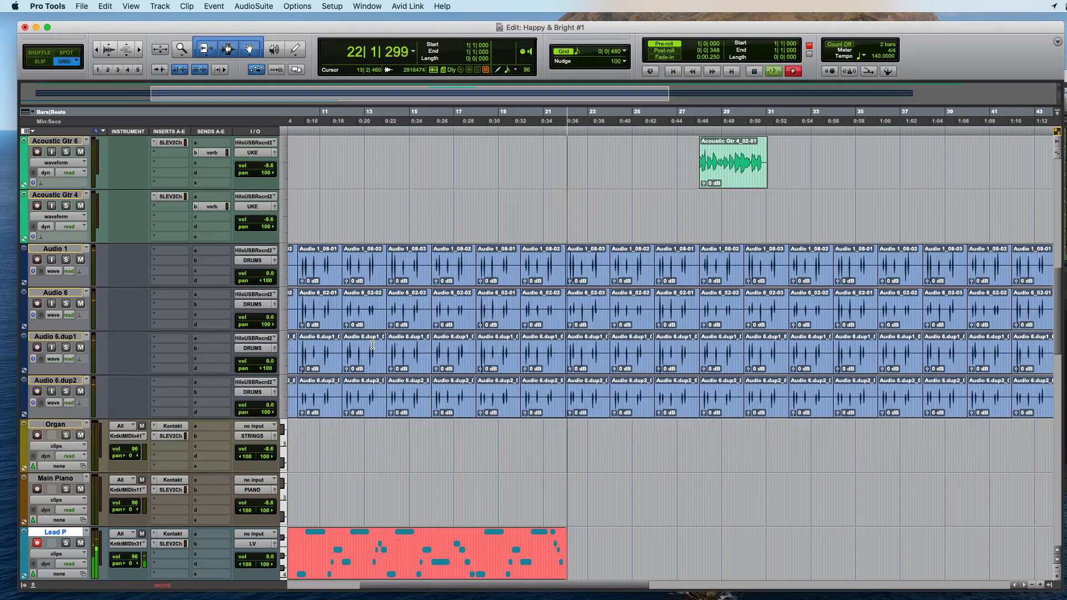
key(space)
key(r)
key(r)
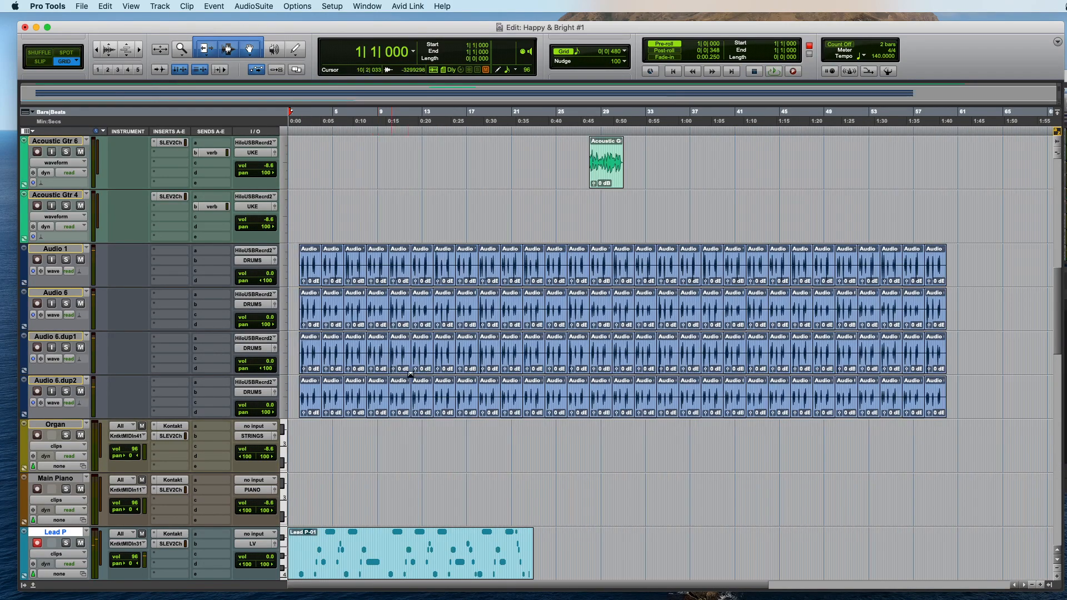
Step: Undo the Lead P recording and restore it with a redo
scroll(469, 458, down, 5)
key(super+z)
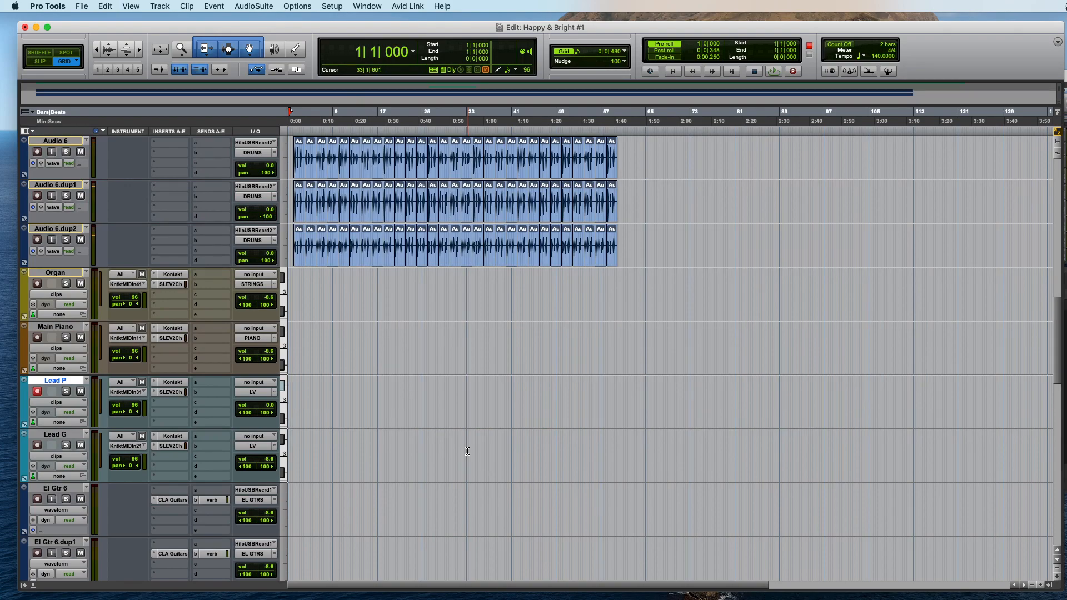
key(t)
key(t)
key(t)
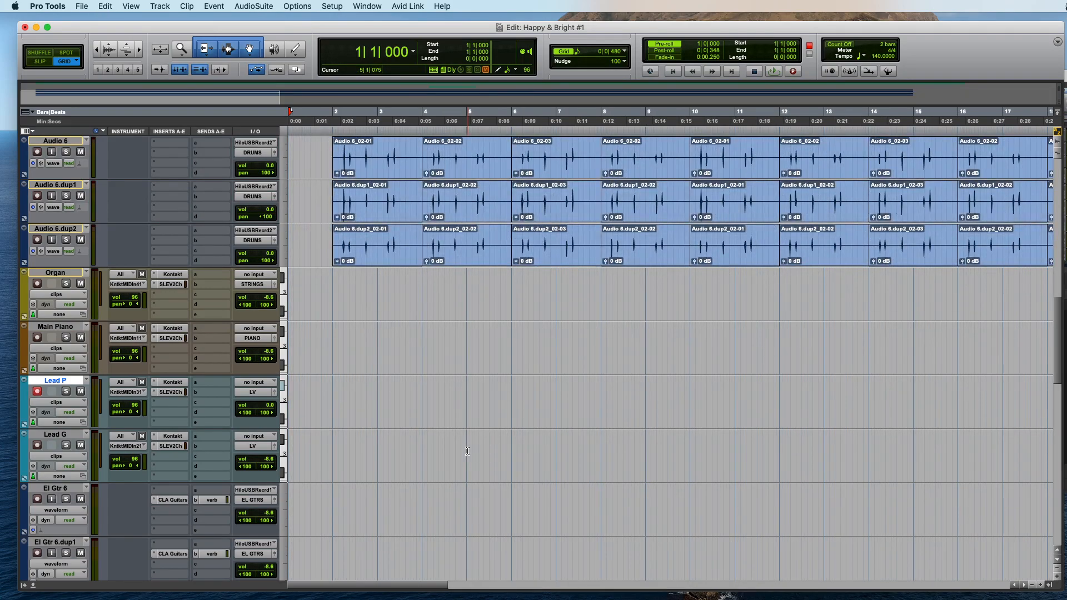
key(super+shift+z)
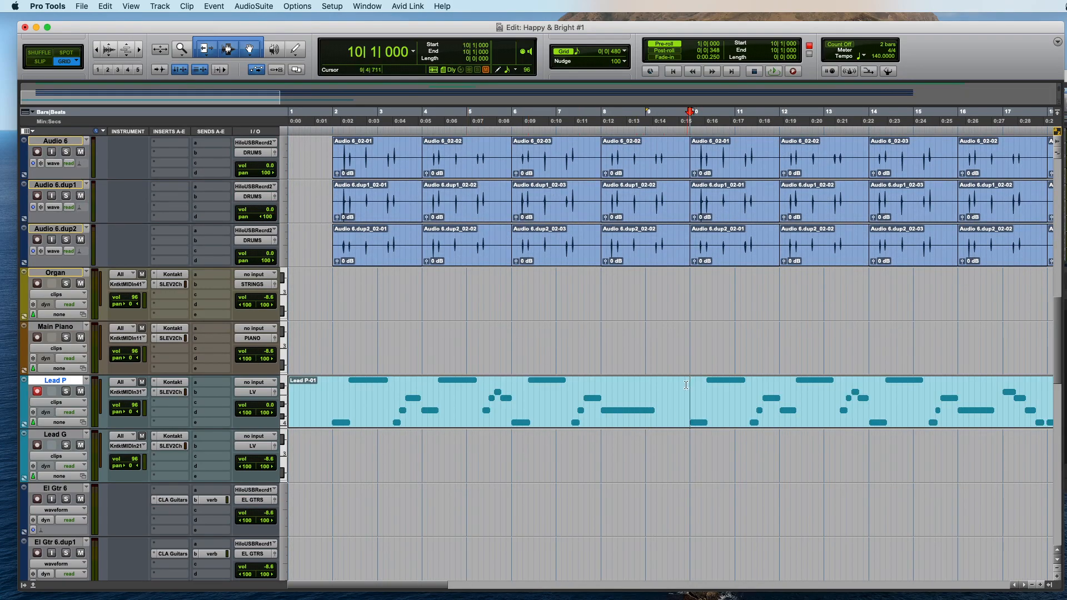
Step: Try a punch-in recording on Lead P from 9|4|480, and undo it
key(super+space)
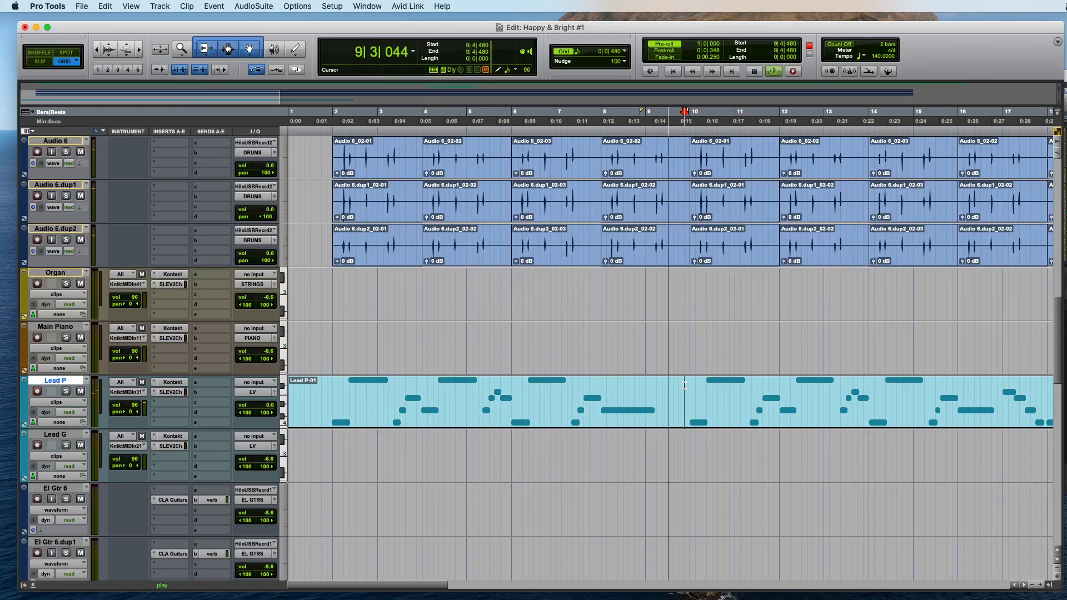
key(space)
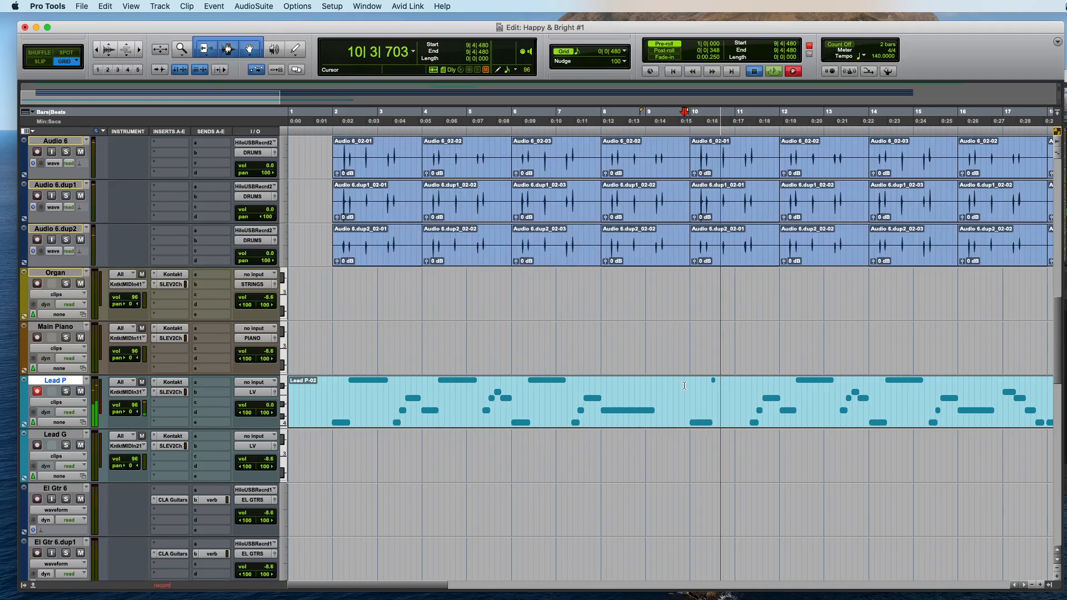
key(super+z)
Step: Retake the Lead P punch-in recording from 9|4|480 until a take running to about bar 17 is complete
key(super+space)
key(super+bracketright)
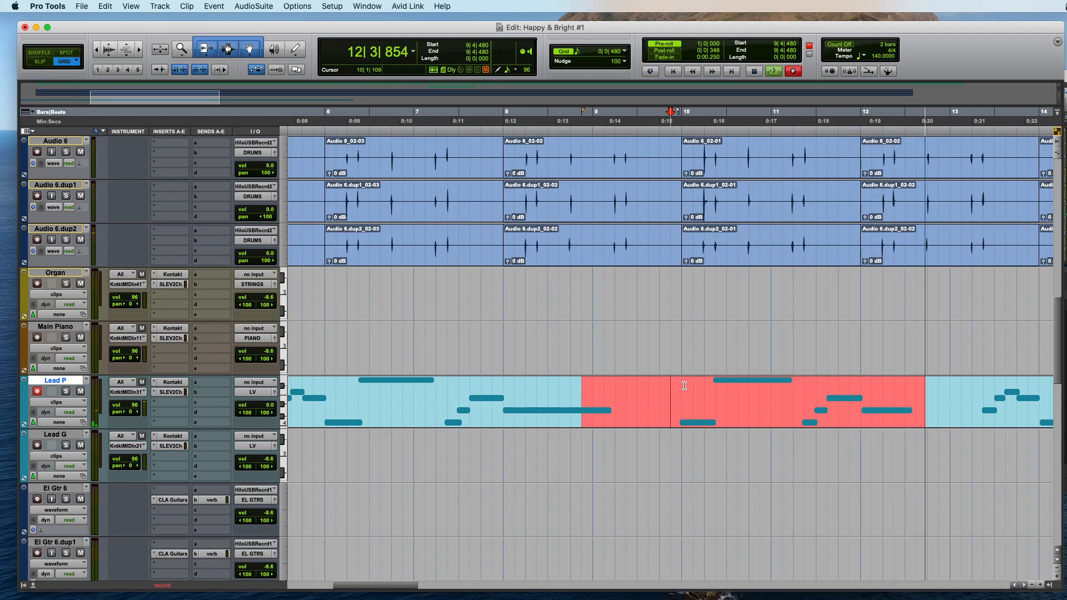
key(space)
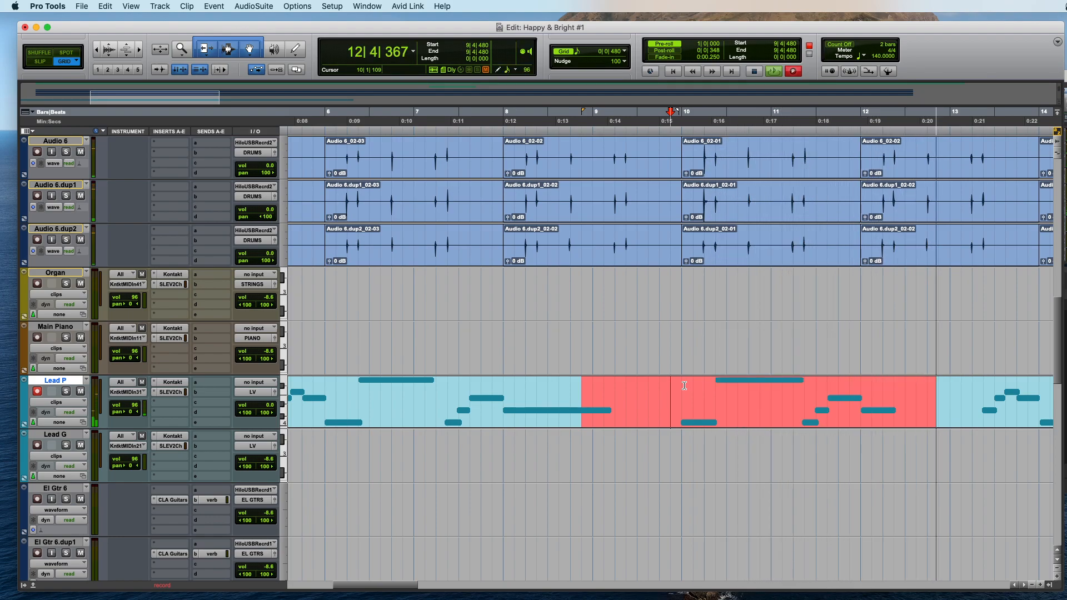
key(space)
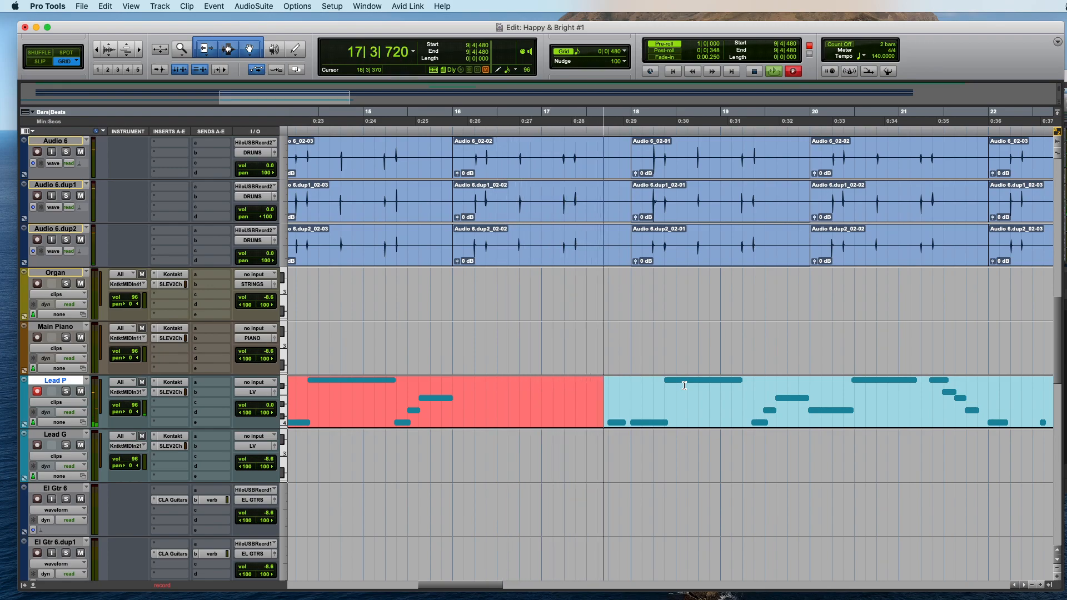
key(space)
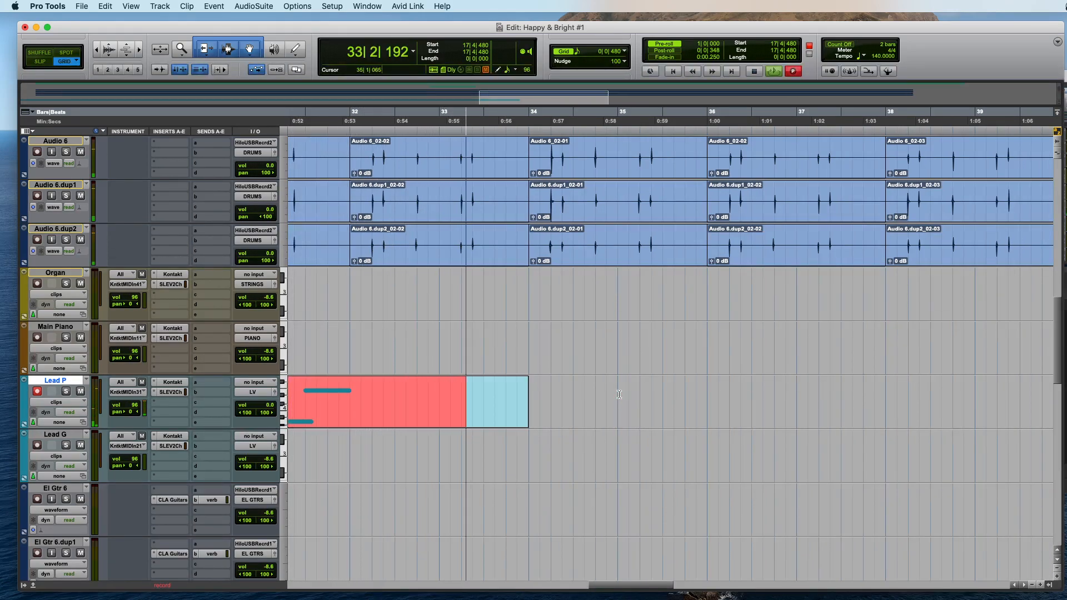
Step: Record the next Lead P section from 17|4|480 to about bar 54
key(super+bracketleft)
key(super+bracketleft)
key(super+bracketleft)
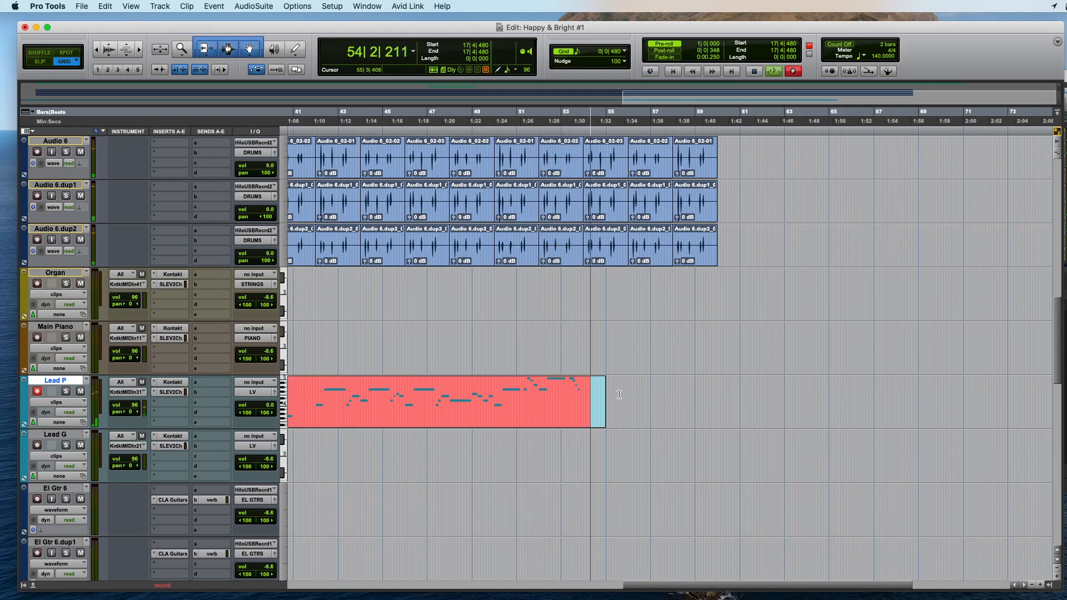
key(space)
key(super+bracketleft)
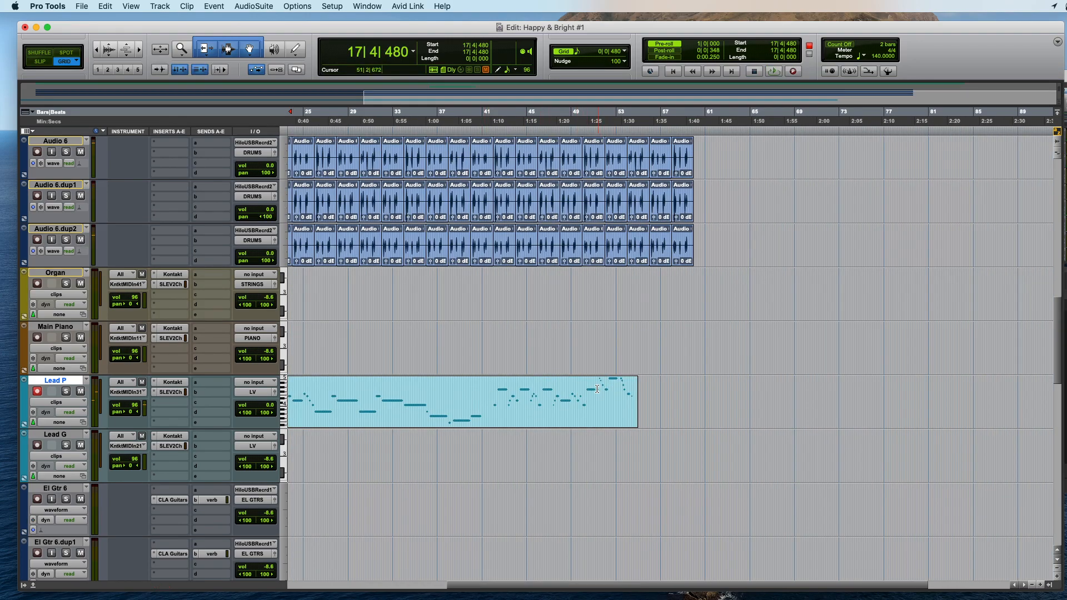
Step: Try a punch-in recording on Lead P from 50|4|480, and undo it
key(KP_Add)
key(super+bracketright)
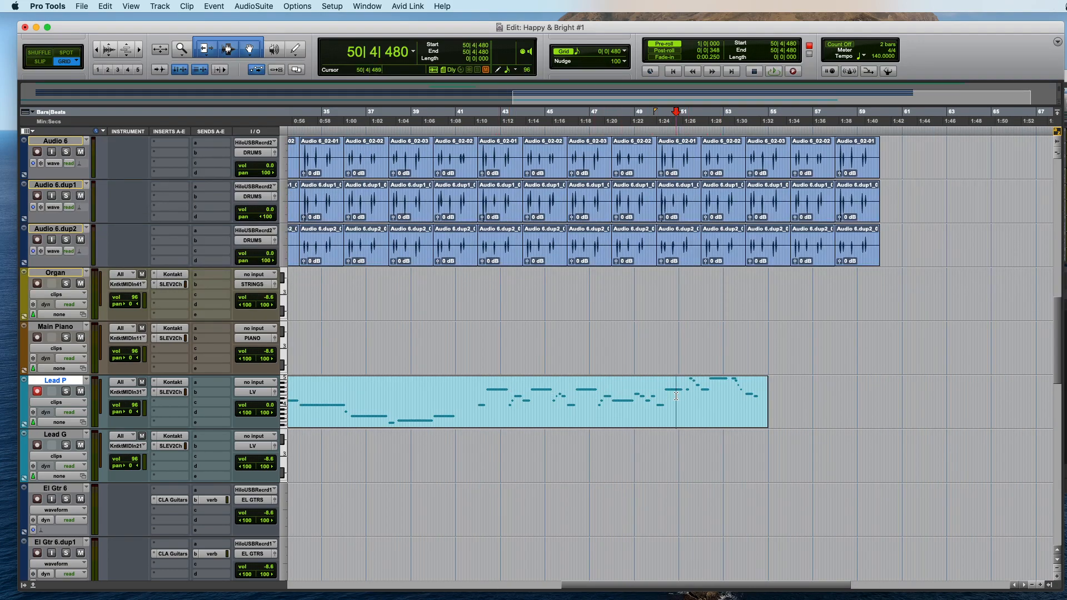
key(super+bracketright)
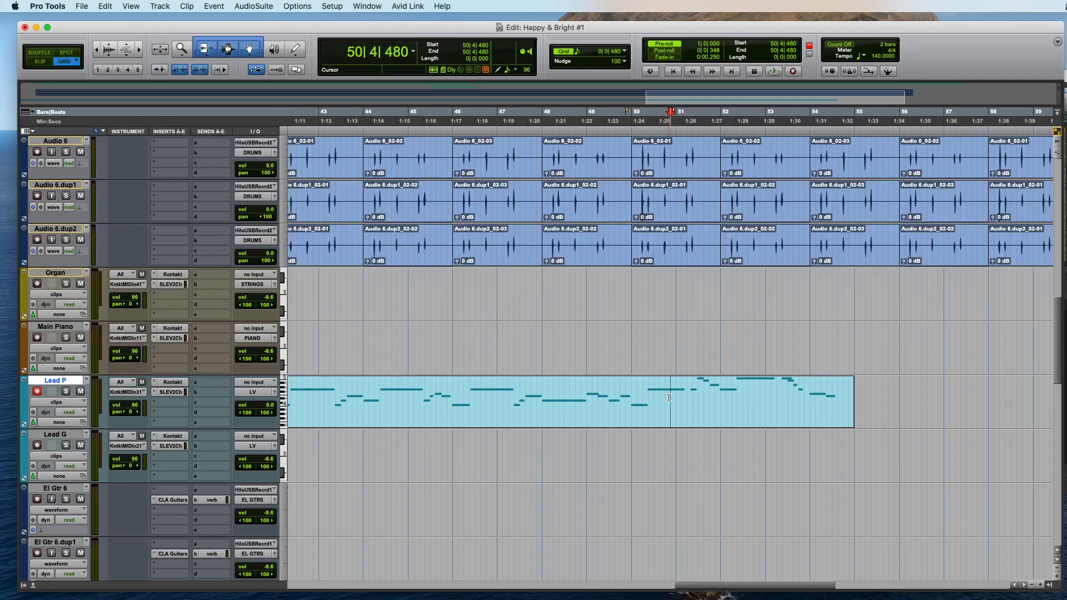
key(super+space)
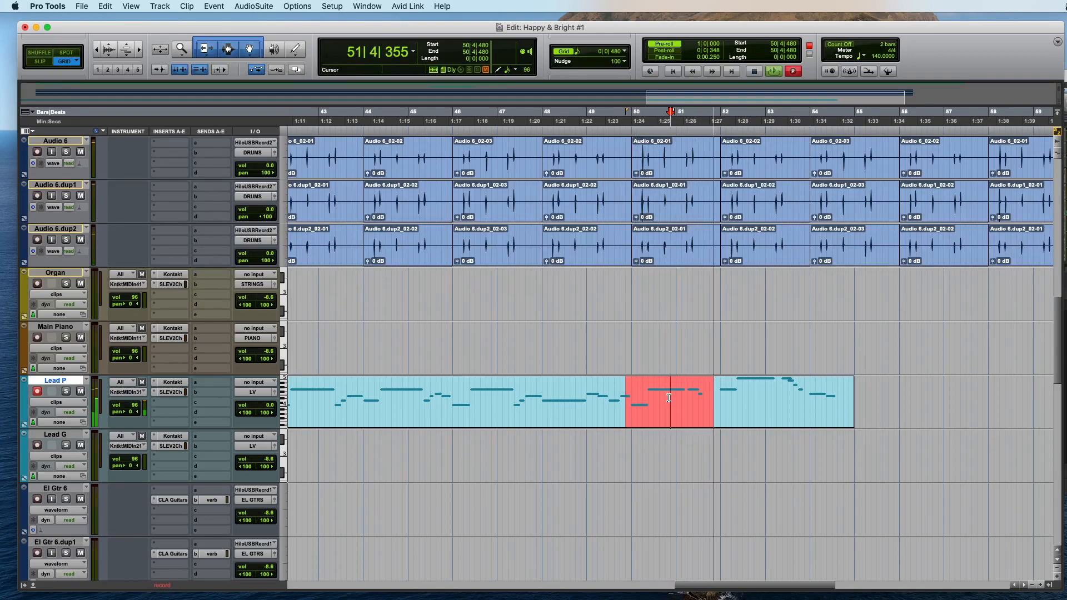
key(space)
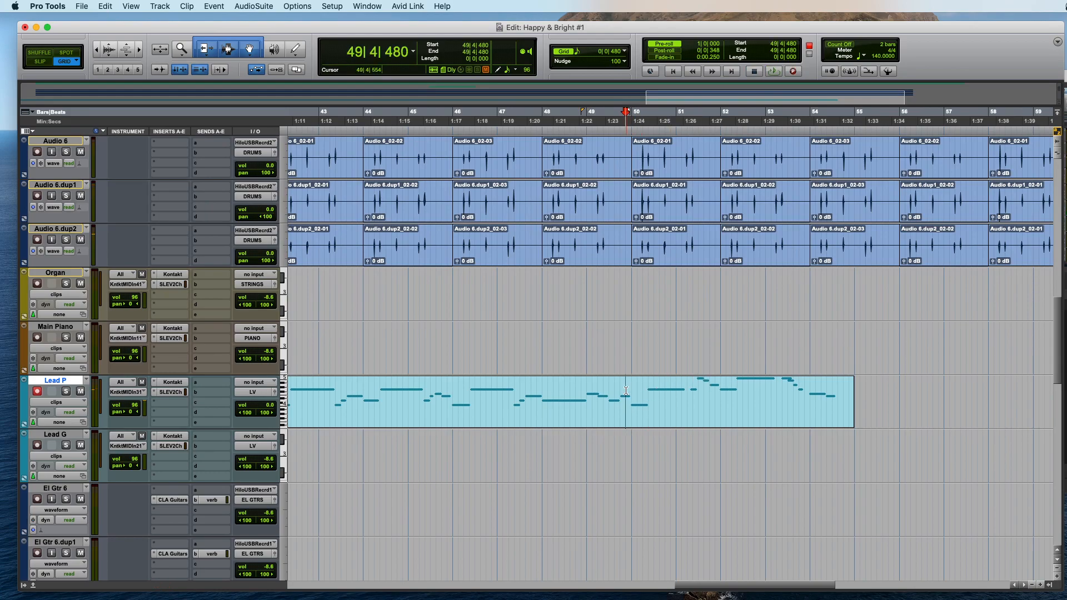
Step: Record the closing Lead P phrase from 49|4|480 to about bar 61
key(space)
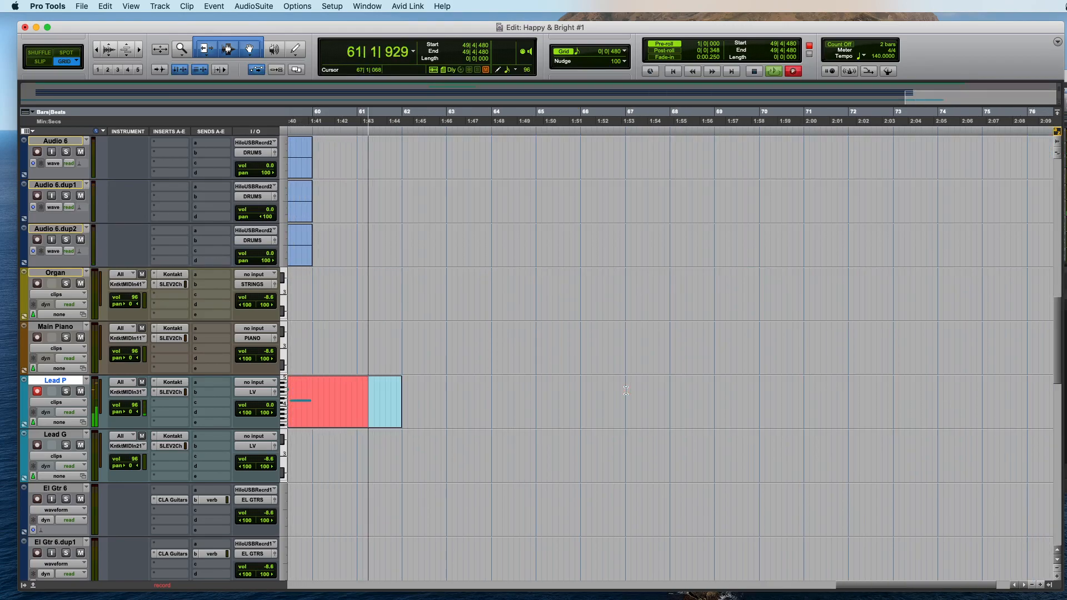
key(super+bracketleft)
key(space)
Step: Delete the part of the Inst 1.dup2 clips beyond 60|2 at the end of the song
click(581, 340)
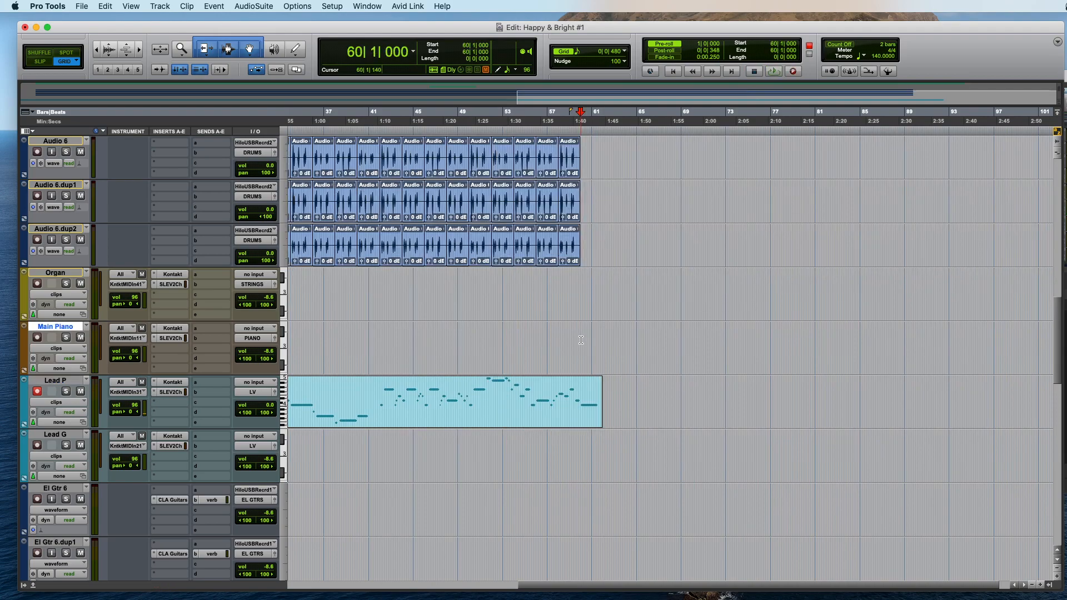
scroll(581, 340, up, 5)
scroll(581, 341, up, 8)
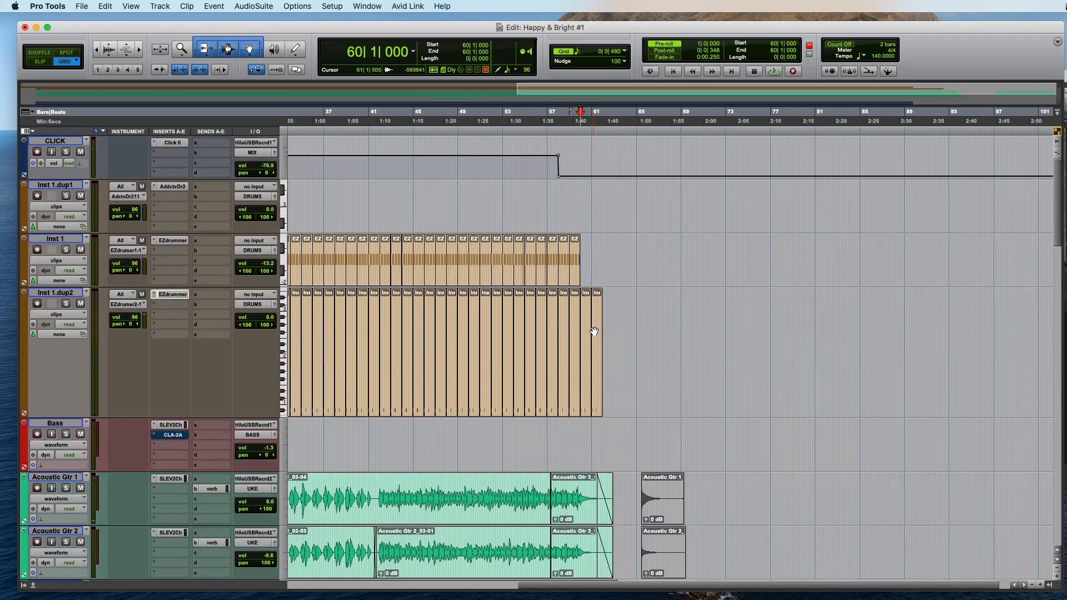
click(586, 451)
key(super+bracketright)
key(super+bracketright)
key(super+bracketright)
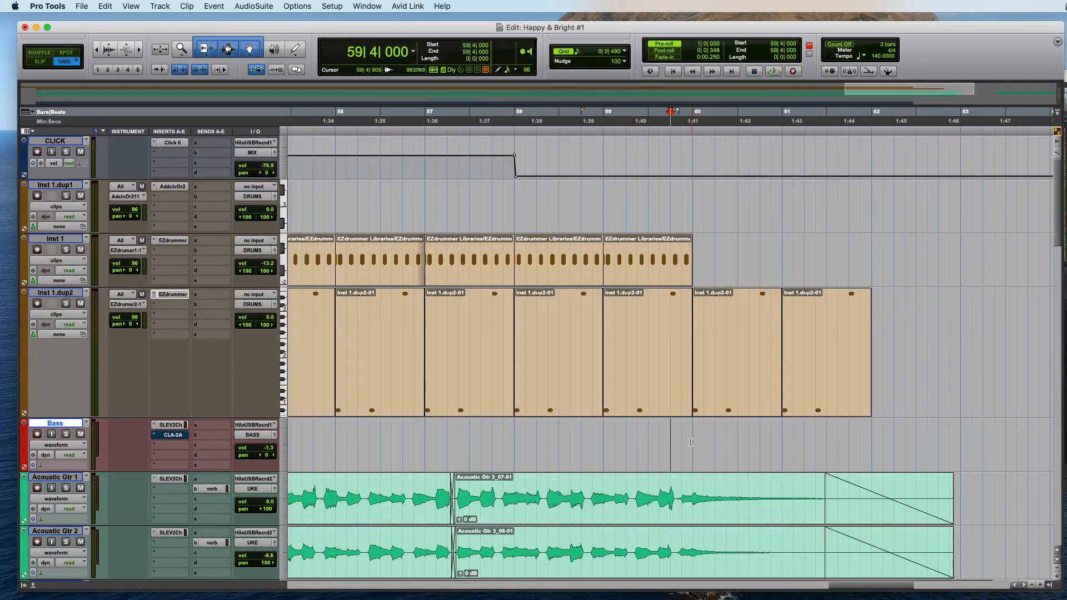
click(719, 405)
drag(716, 332, 917, 356)
key(Delete)
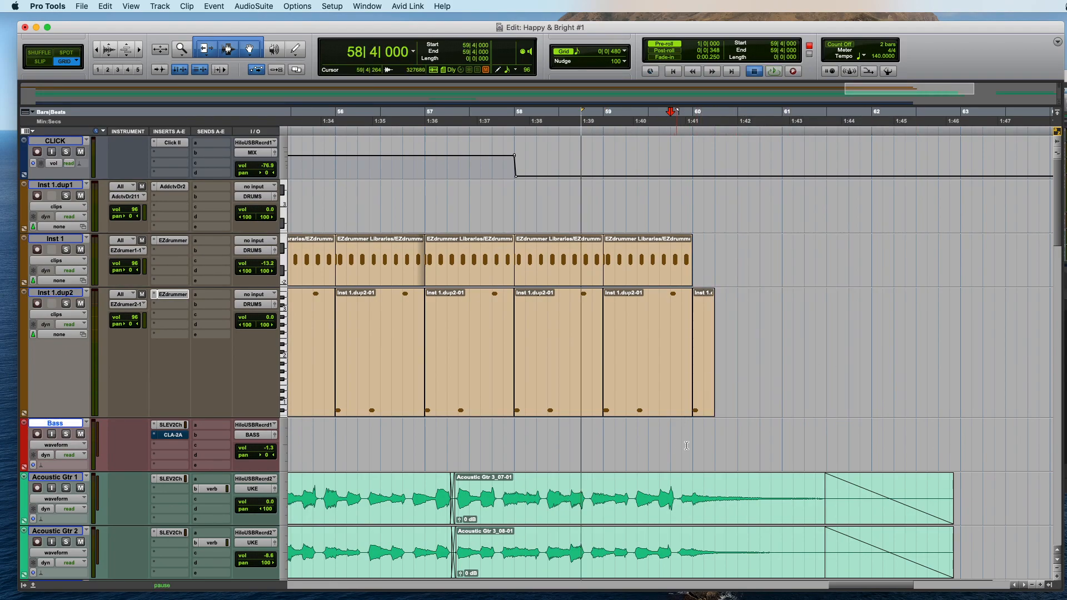
Step: Play the song's ending from around 59|4|000 to check how the parts finish
key(super+bracketright)
key(space)
key(space)
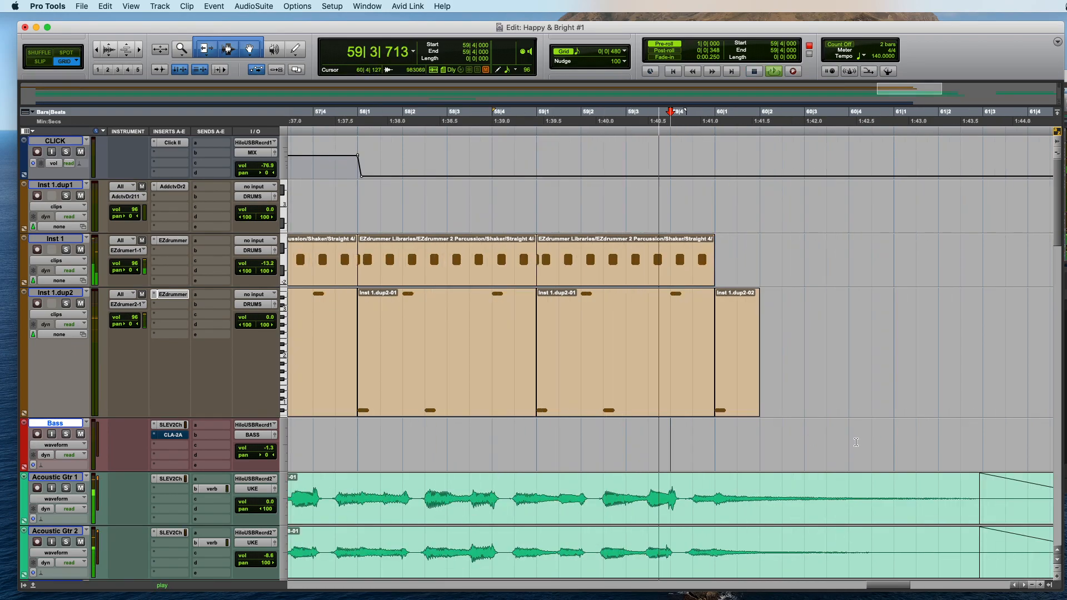
key(super+bracketleft)
scroll(745, 390, down, 15)
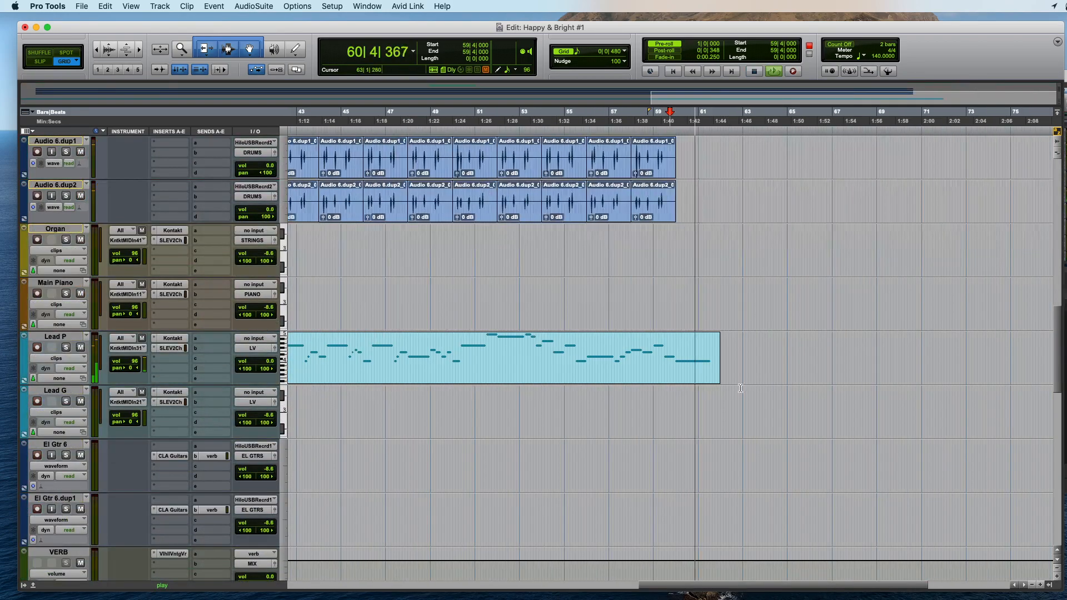
Step: Quantize the note starts of the whole Lead P clip to a 1/16 note grid, preserving note duration
key(super+bracketleft)
key(super+bracketleft)
key(super+bracketleft)
key(super+bracketleft)
key(space)
drag(420, 358, 299, 358)
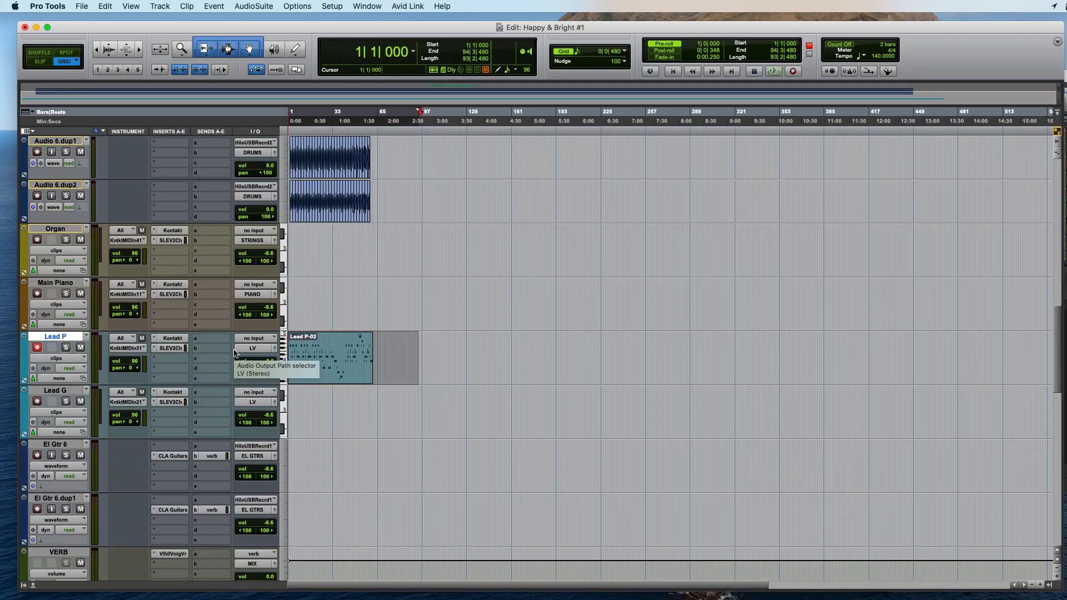
key(alt+0)
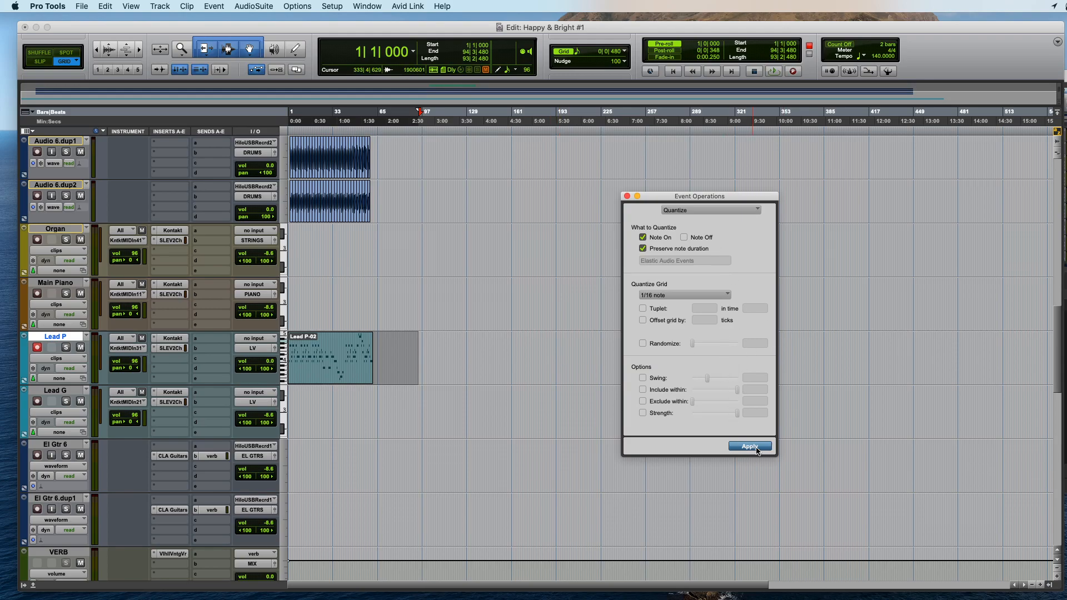
key(super+bracketright)
key(super+bracketright)
key(super+bracketright)
key(super+bracketright)
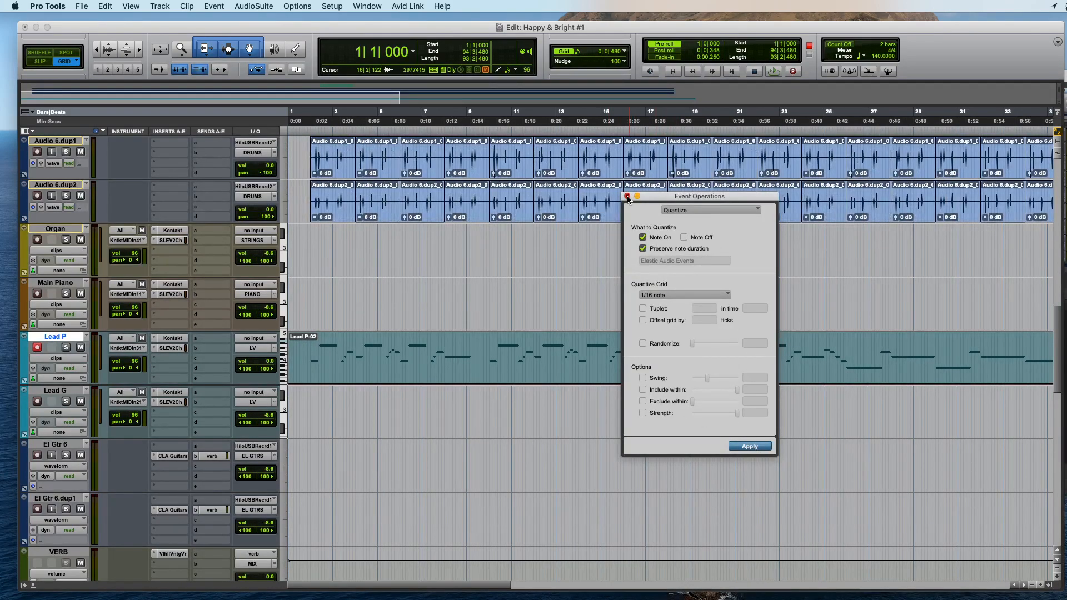
click(627, 196)
Step: Play back the quantized melody, disarm Lead P for recording, and enlarge its track height
key(super+bracketright)
key(super+bracketright)
click(365, 342)
key(space)
key(shift+r)
key(super+bracketleft)
drag(208, 382, 207, 501)
Step: Move the opening chord of Acoustic Gtr 3 onto Acoustic Gtr 2 in place of its own opening, and play it back
scroll(348, 287, up, 8)
key(space)
key(super+bracketright)
key(super+bracketright)
key(super+bracketright)
key(super+bracketright)
key(super+bracketright)
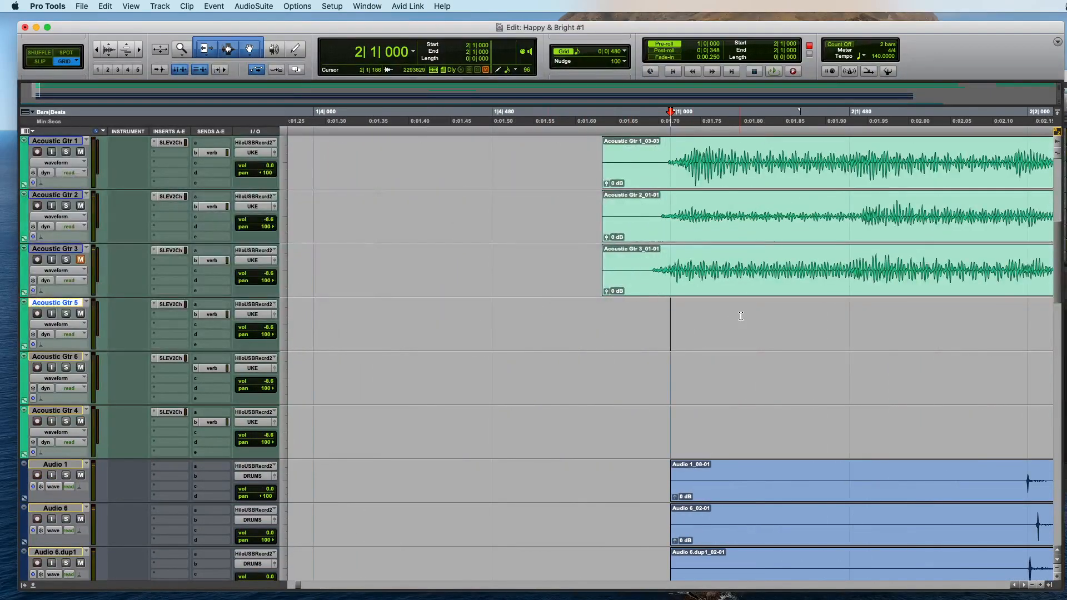
scroll(773, 234, up, 2)
key(super+bracketleft)
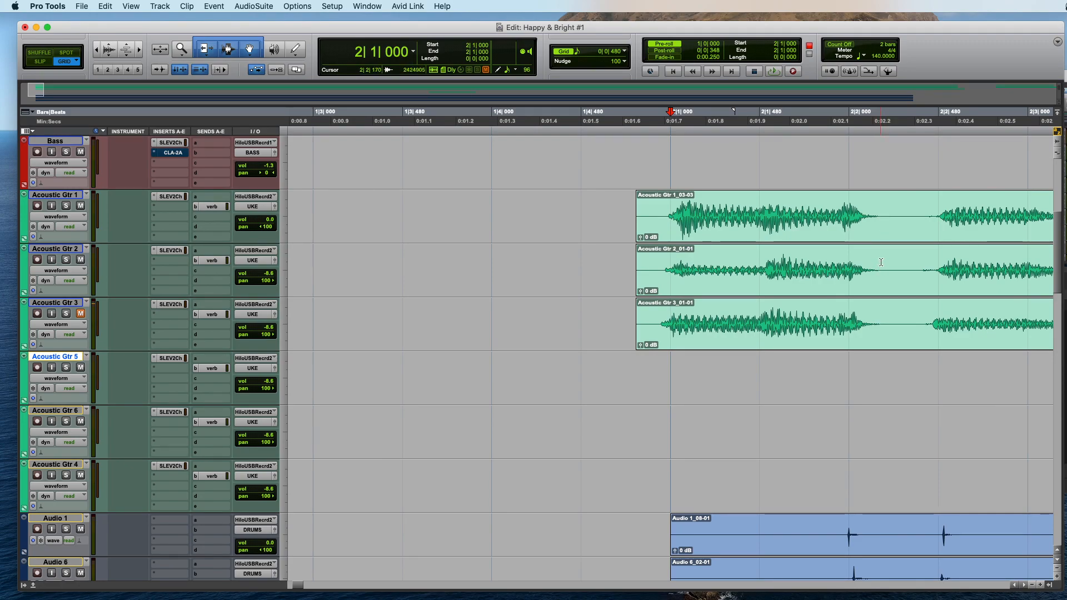
drag(882, 324, 867, 278)
click(602, 260)
key(space)
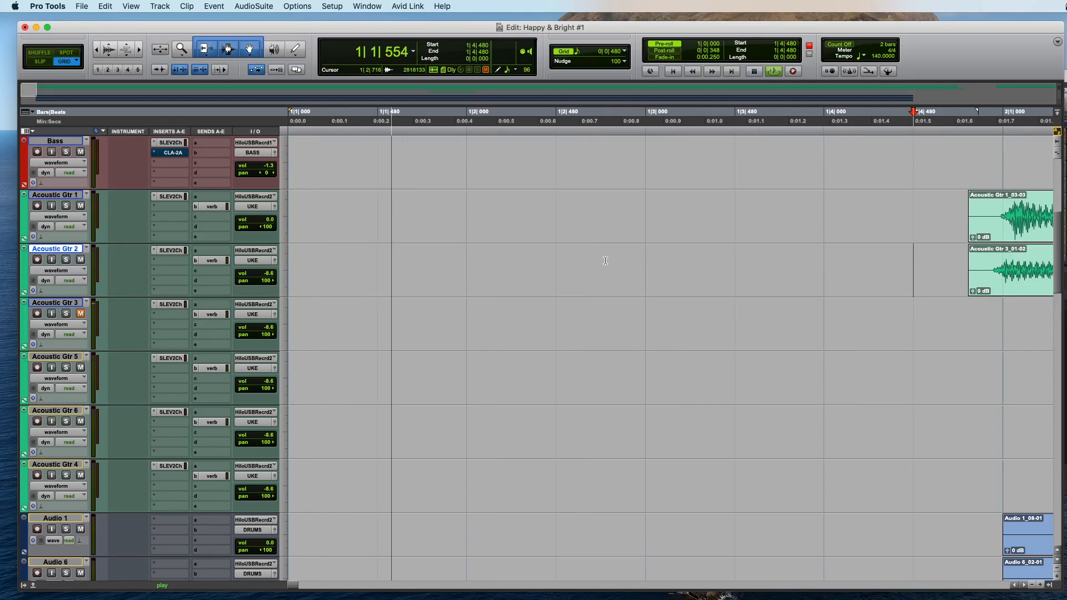
key(super+bracketleft)
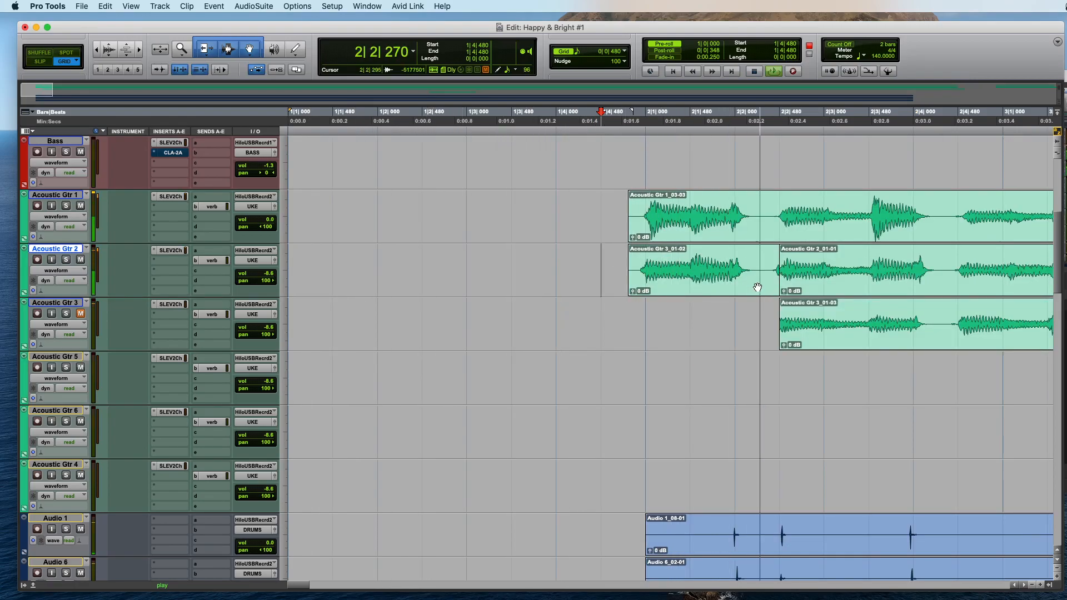
Step: In Slip mode, extend the second Acoustic Gtr 2 clip earlier, crossfade it with the moved chord, and play the edit
click(781, 272)
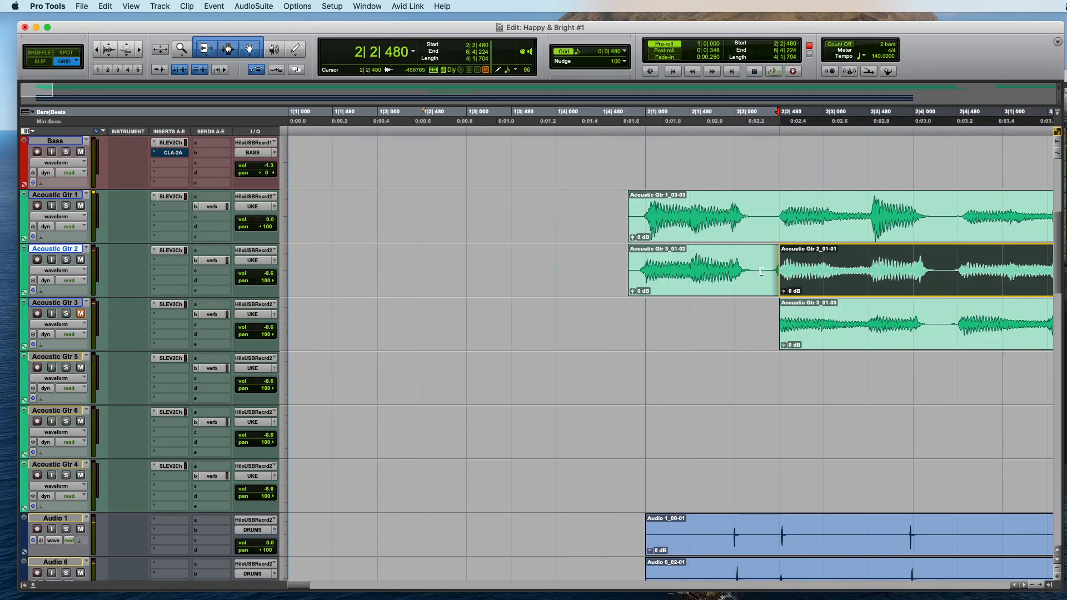
key(F2)
drag(780, 273, 758, 272)
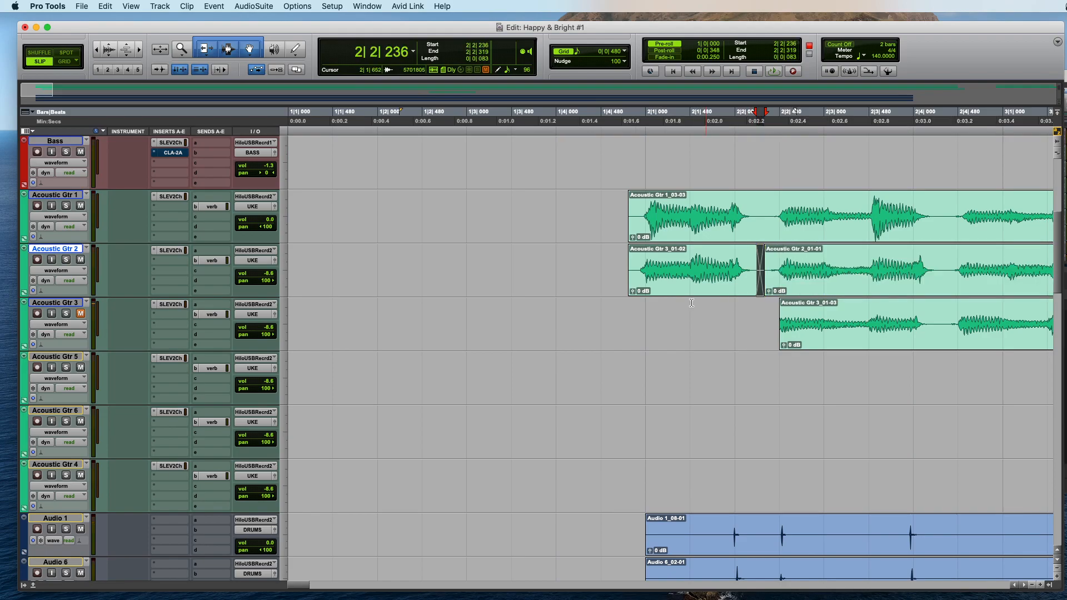
click(642, 307)
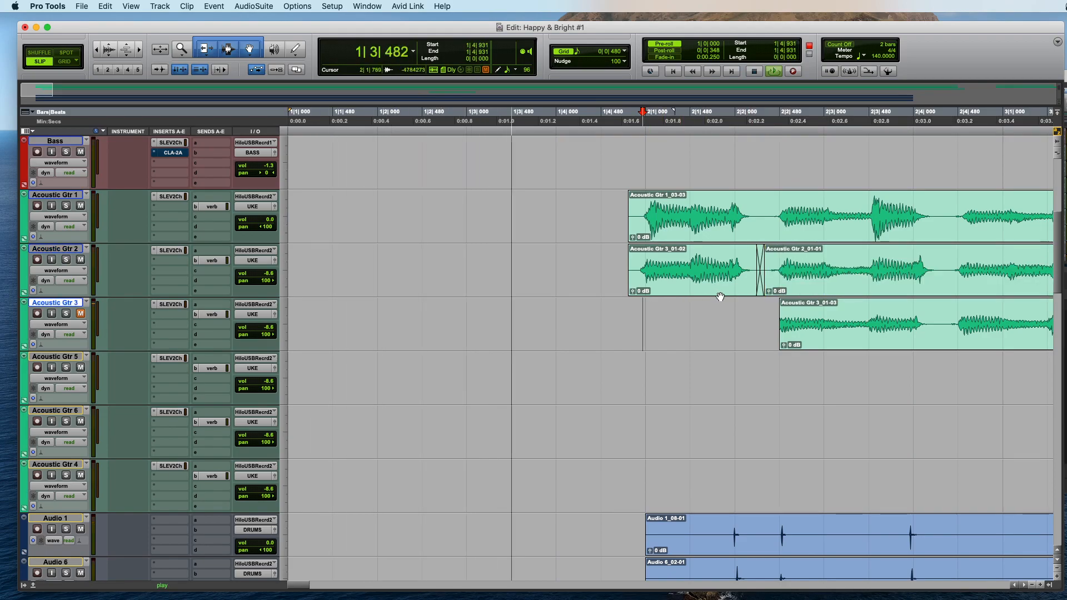
key(super+bracketleft)
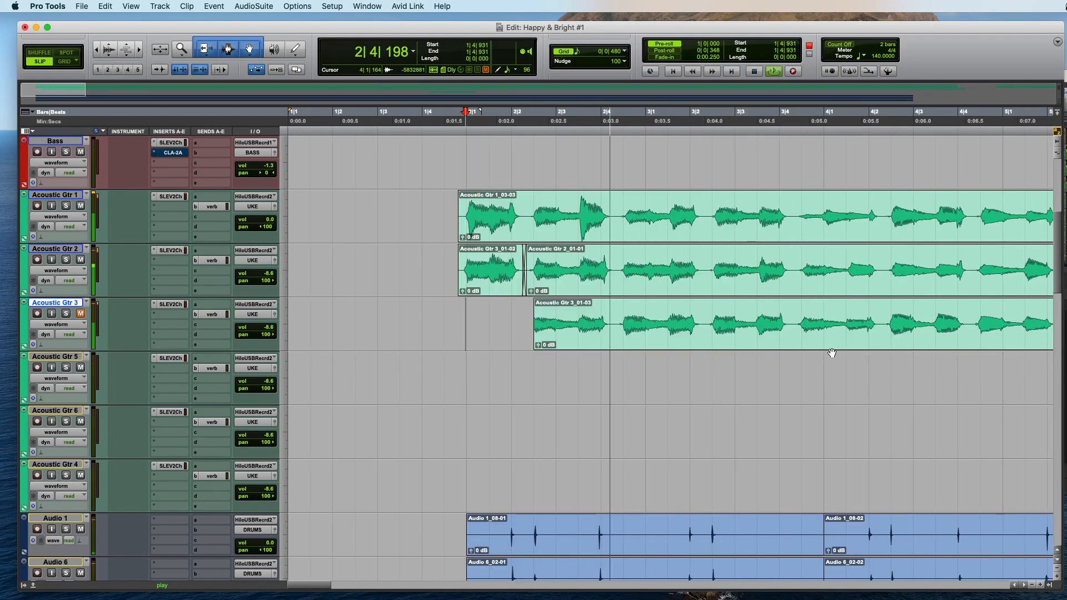
Step: Lower the UKE bus volume while the song plays
scroll(832, 353, down, 10)
scroll(832, 353, down, 5)
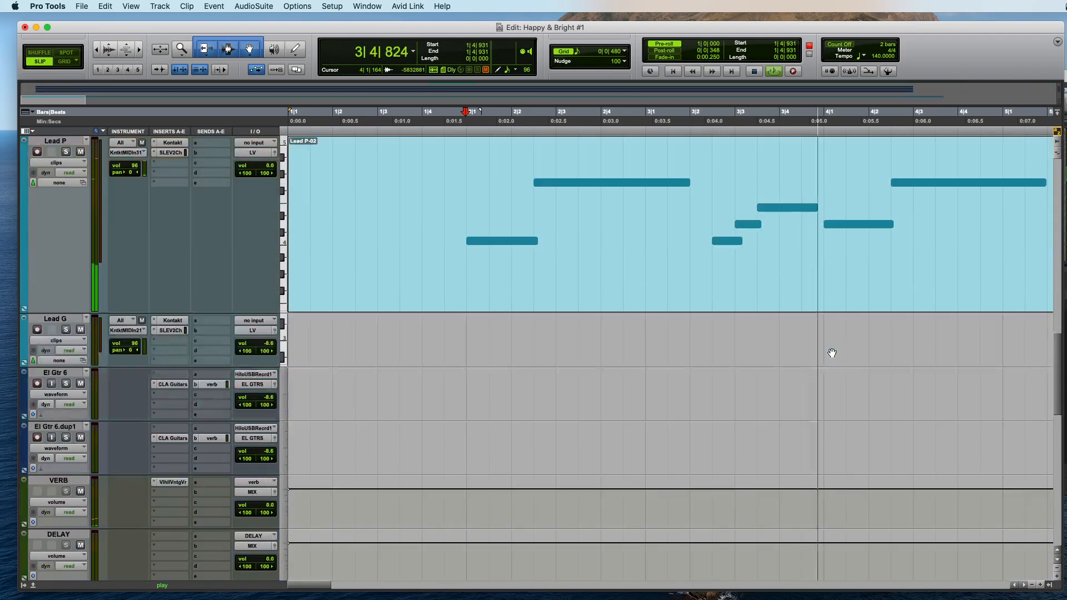
scroll(829, 352, up, 3)
key(super+bracketleft)
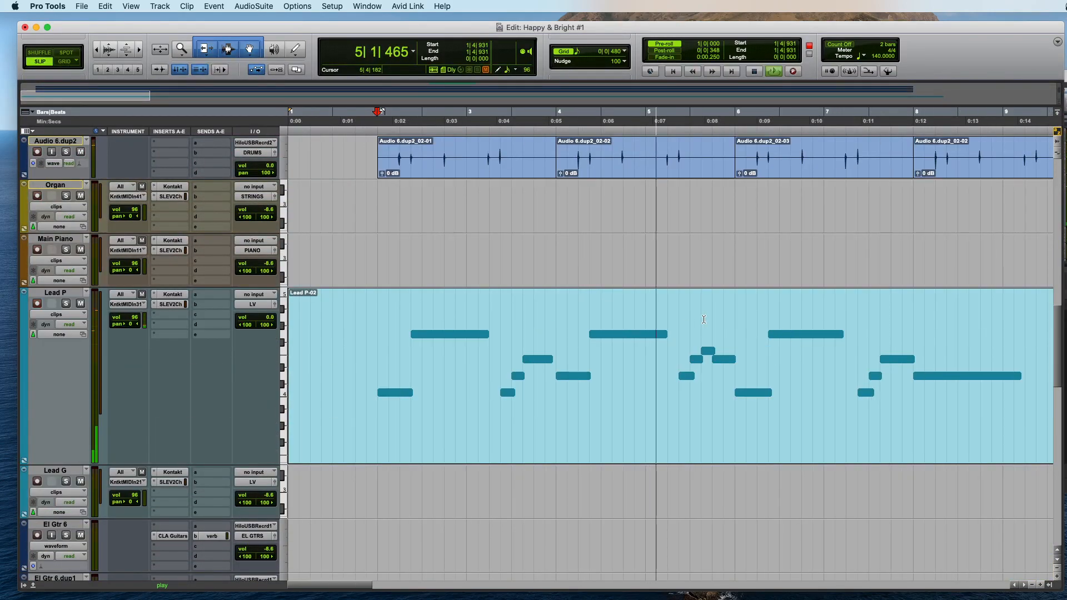
scroll(445, 312, up, 10)
scroll(317, 348, down, 15)
scroll(315, 341, down, 5)
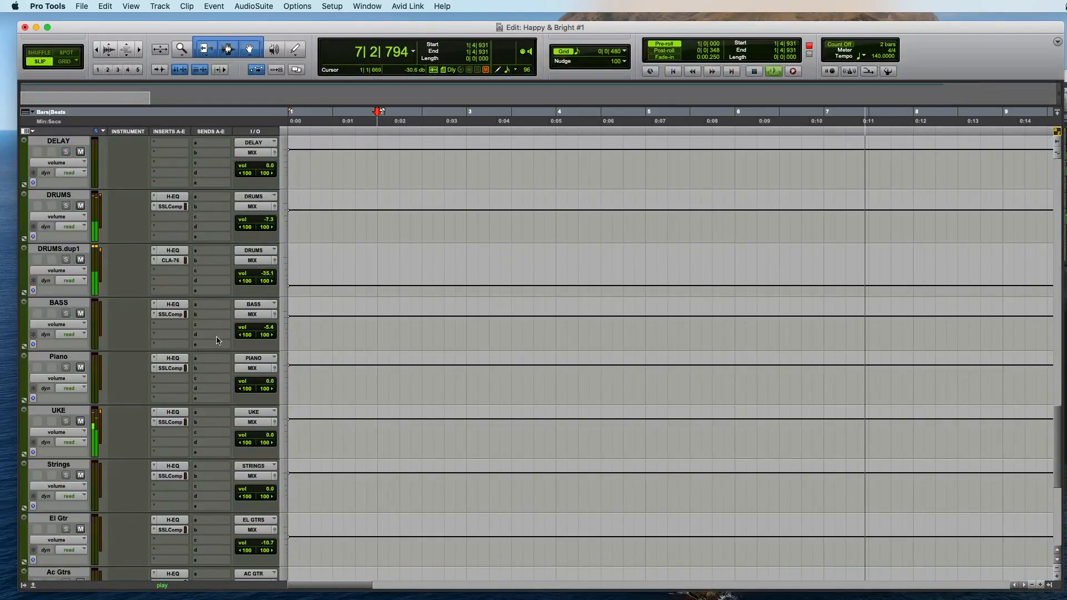
click(266, 439)
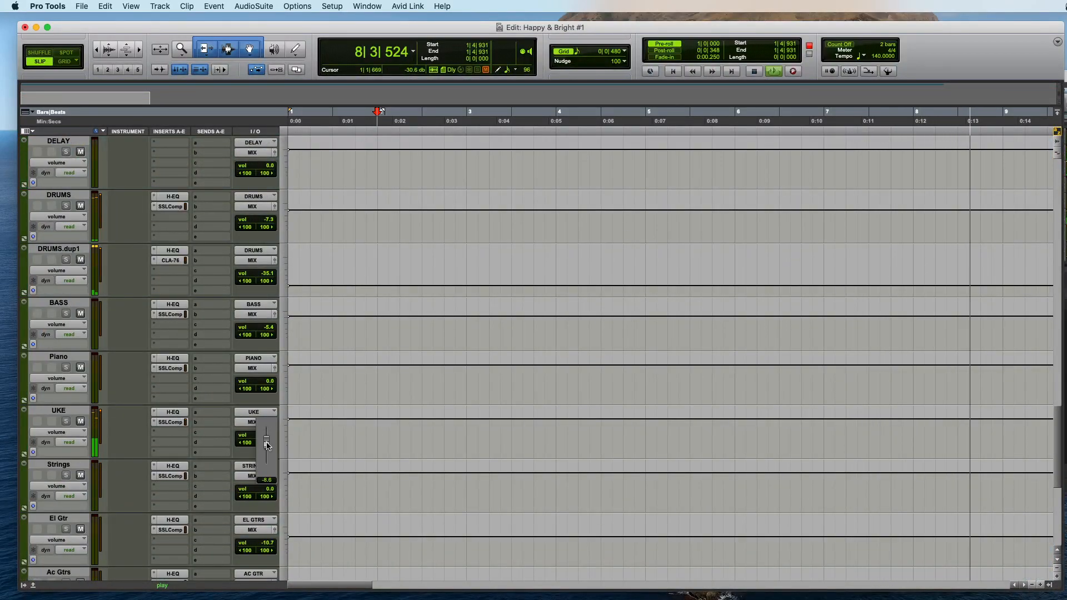
Step: Split the Lead P clip at about 9|3|906 and copy the portion after the split onto Lead G
scroll(553, 424, up, 8)
key(super+bracketleft)
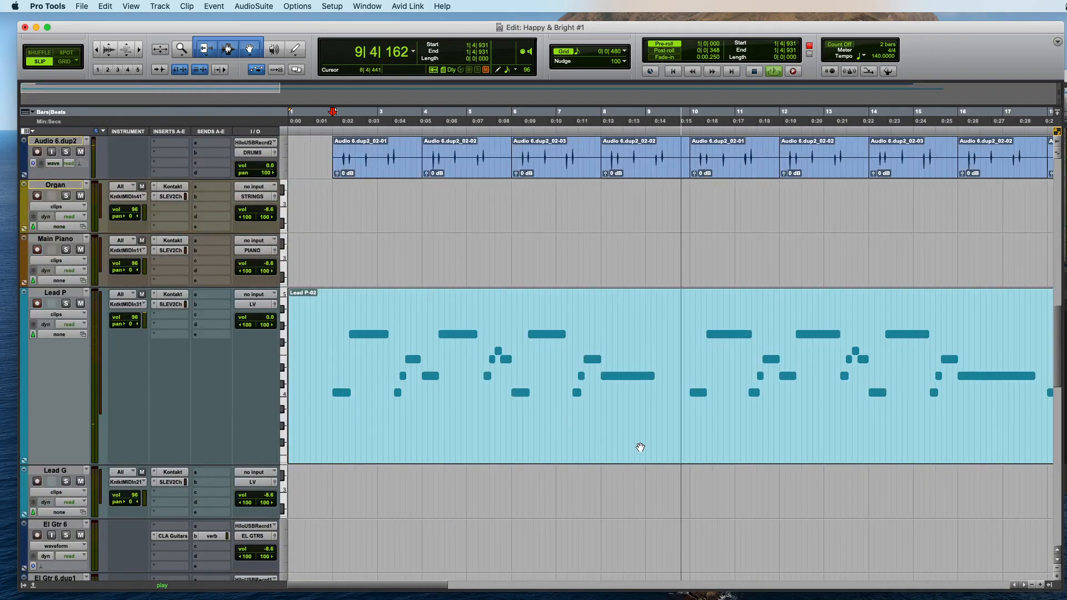
key(super+bracketleft)
scroll(496, 255, down, 3)
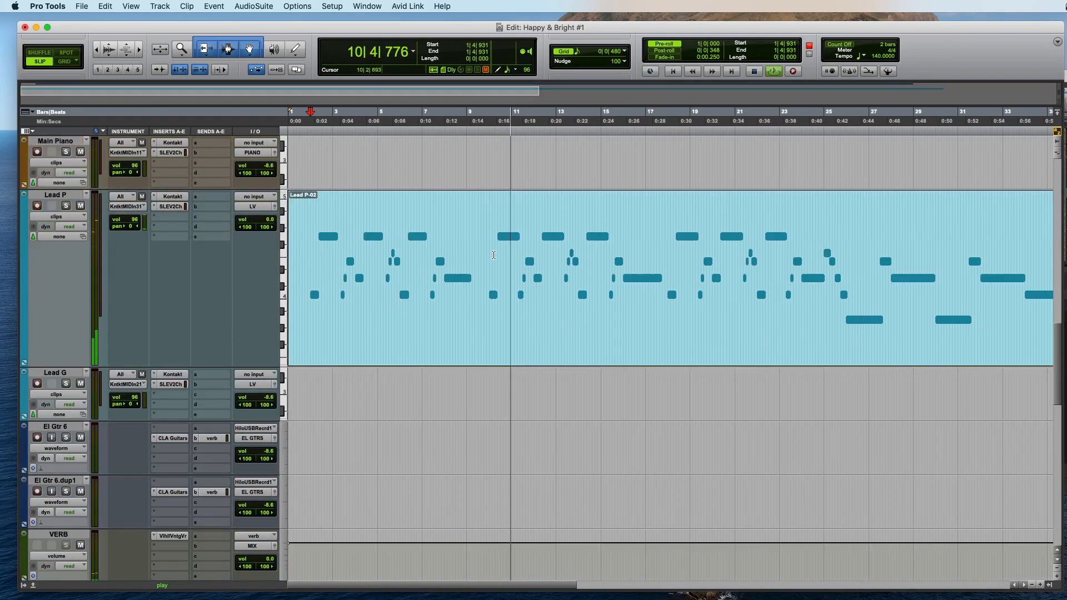
drag(529, 319, 526, 376)
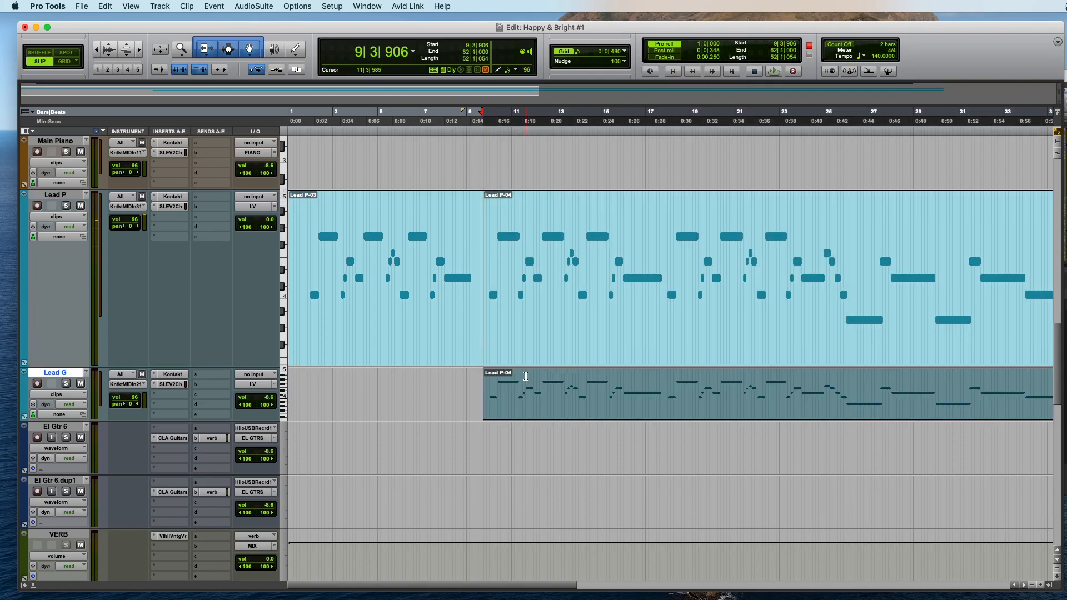
Step: Play the song across the start of the copied Lead G clip to hear both leads together
click(482, 385)
key(space)
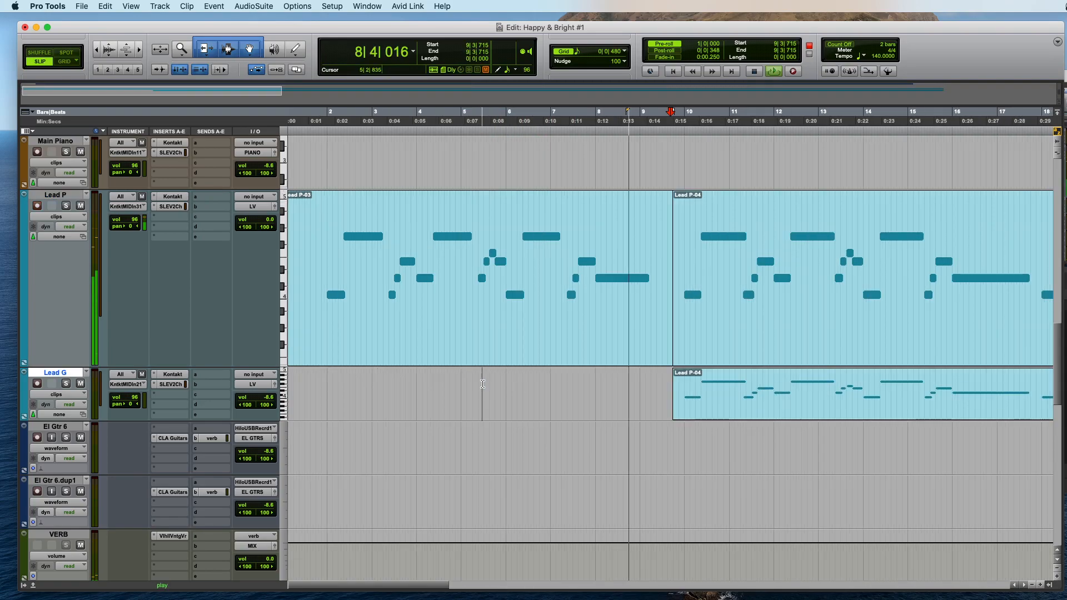
key(super+bracketright)
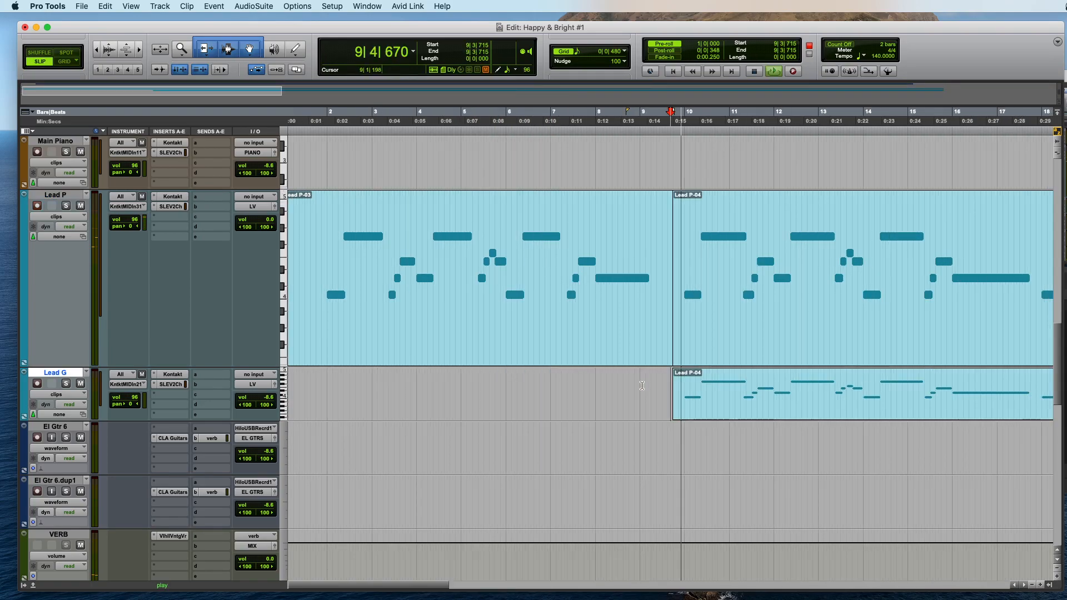
key(super+bracketleft)
key(super+bracketright)
key(super+bracketright)
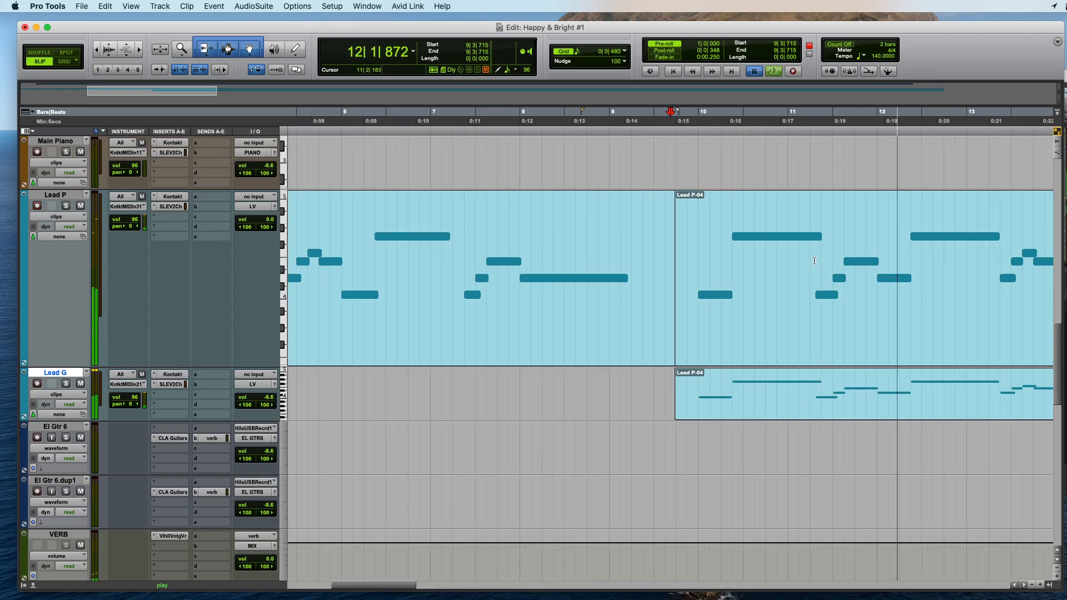
Step: Show Lead P as notes and, in Grid mode, trim the early C4 note's start in bar 11 to 11|2|480
click(814, 365)
key(ctrl+minus)
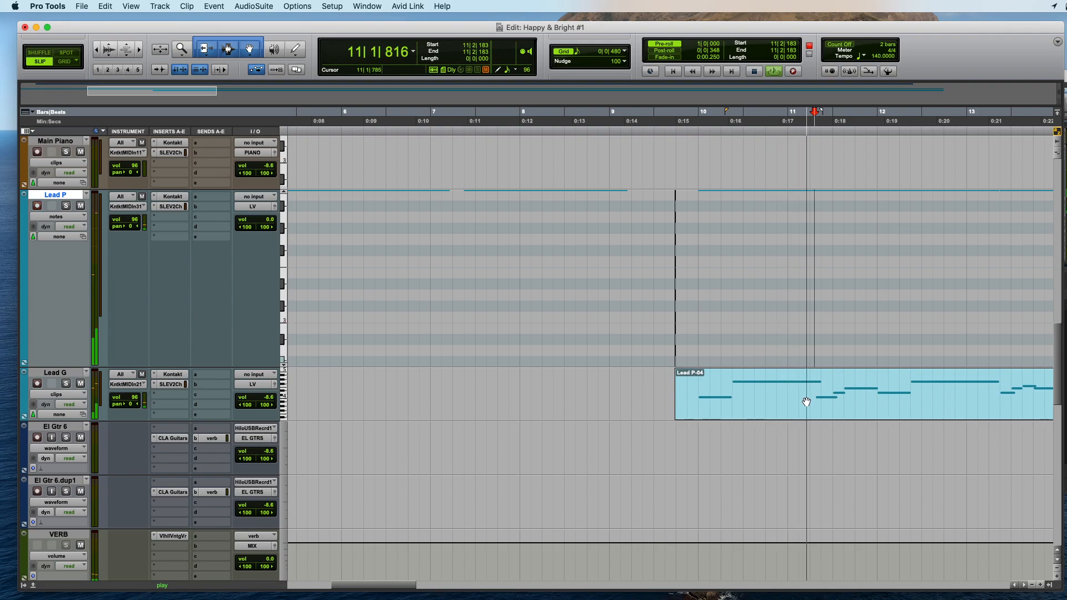
scroll(804, 389, up, 4)
key(space)
click(715, 404)
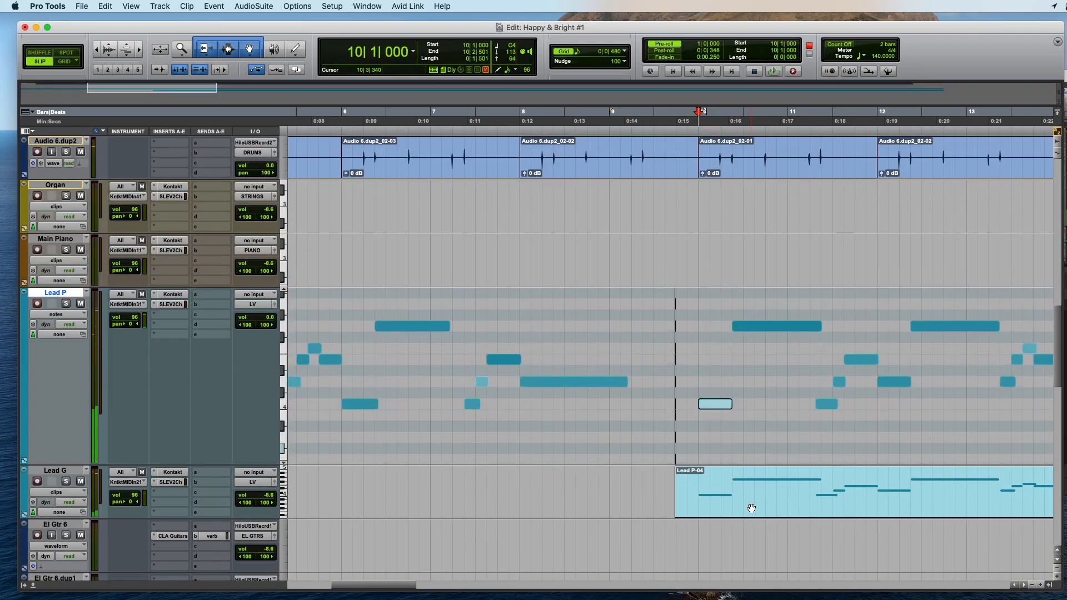
click(807, 405)
key(super+bracketright)
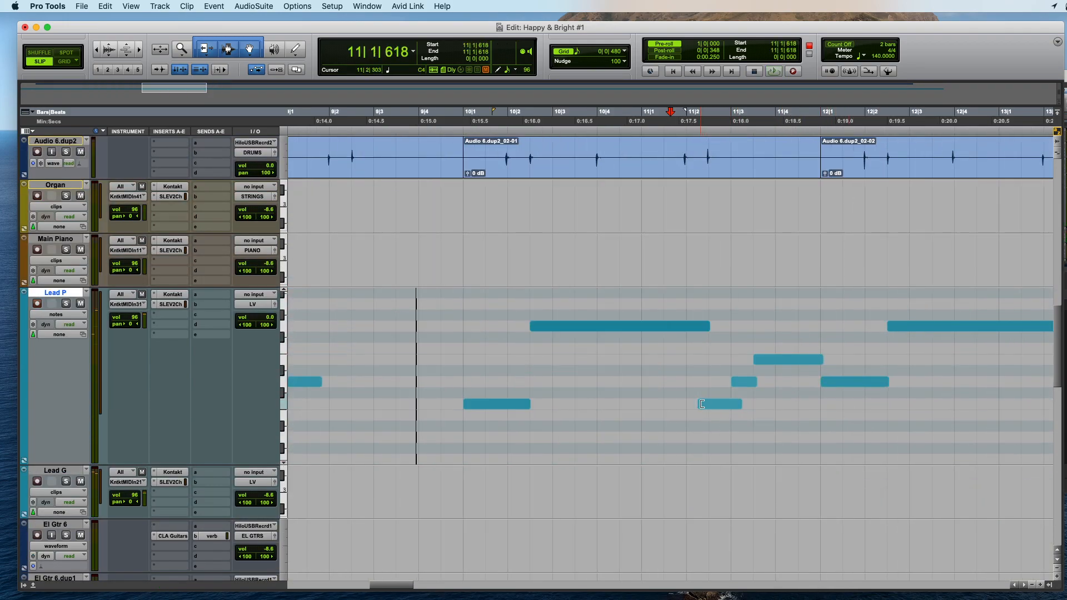
key(space)
Step: Listen through the Lead P melody from bar 11 to bar 23 and examine the timing of its notes
scroll(718, 425, down, 2)
scroll(718, 424, right, 3)
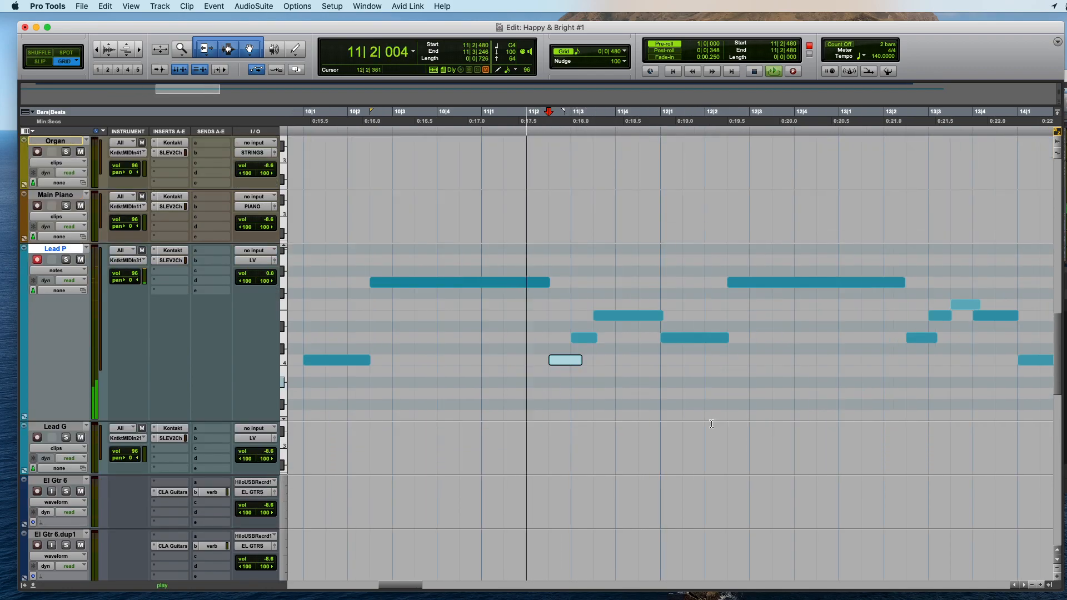
scroll(718, 425, up, 2)
scroll(706, 425, right, 3)
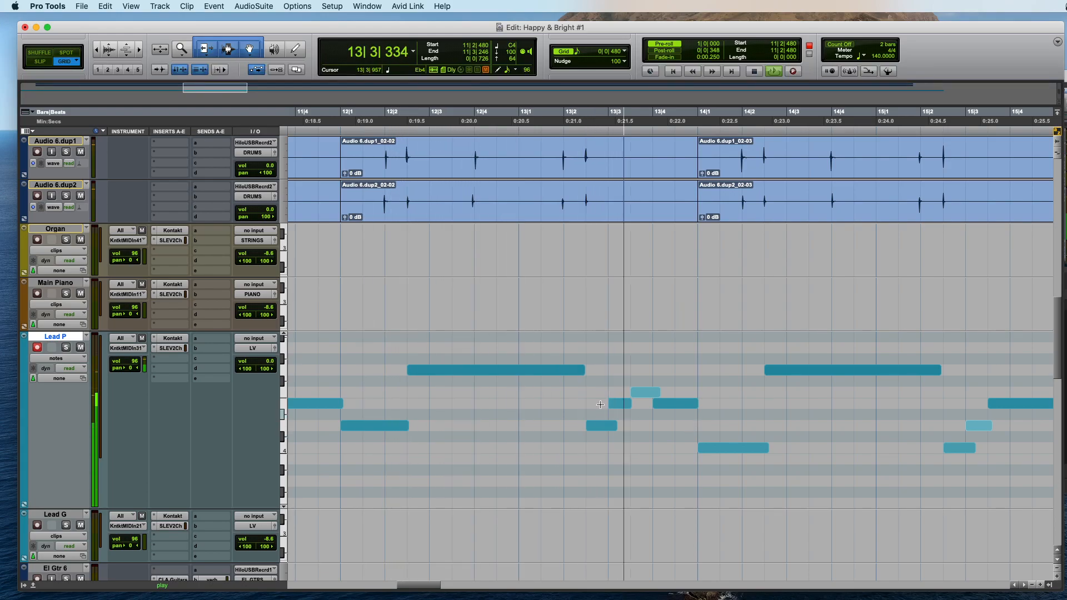
scroll(763, 419, right, 3)
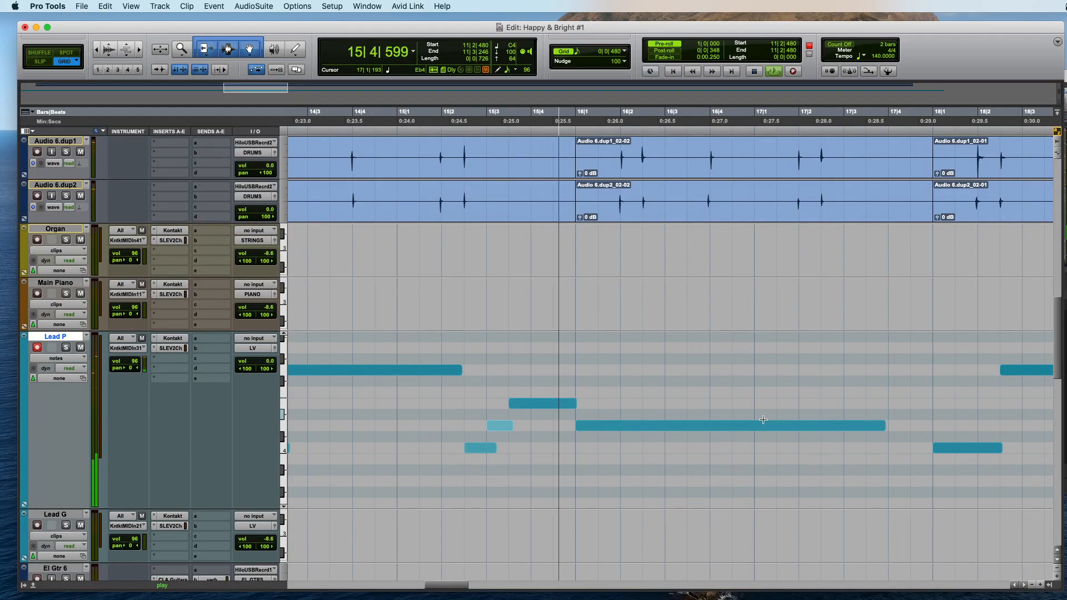
key(r)
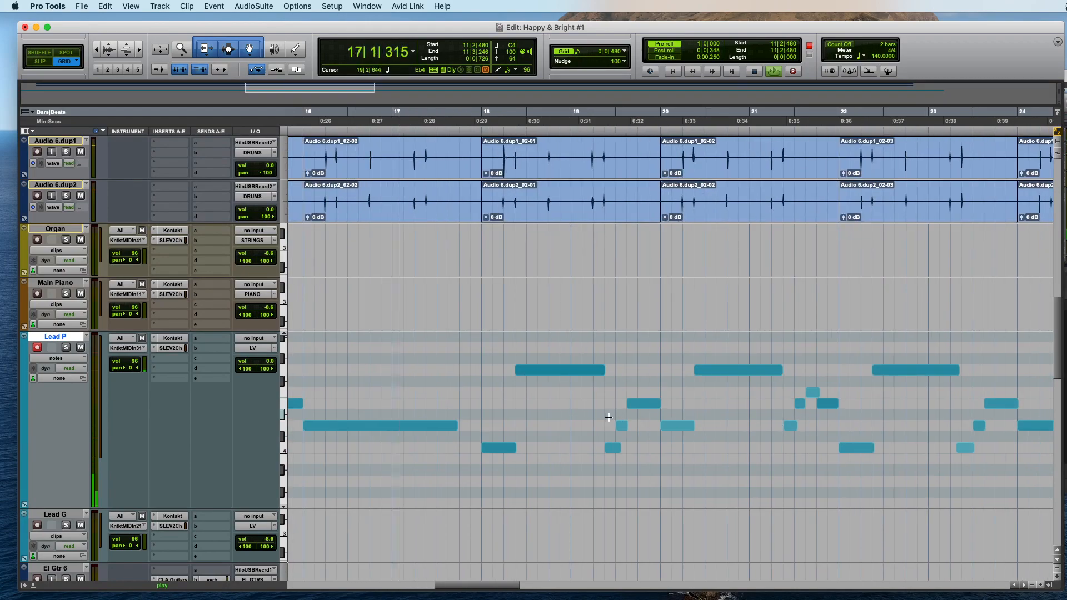
key(shift+r)
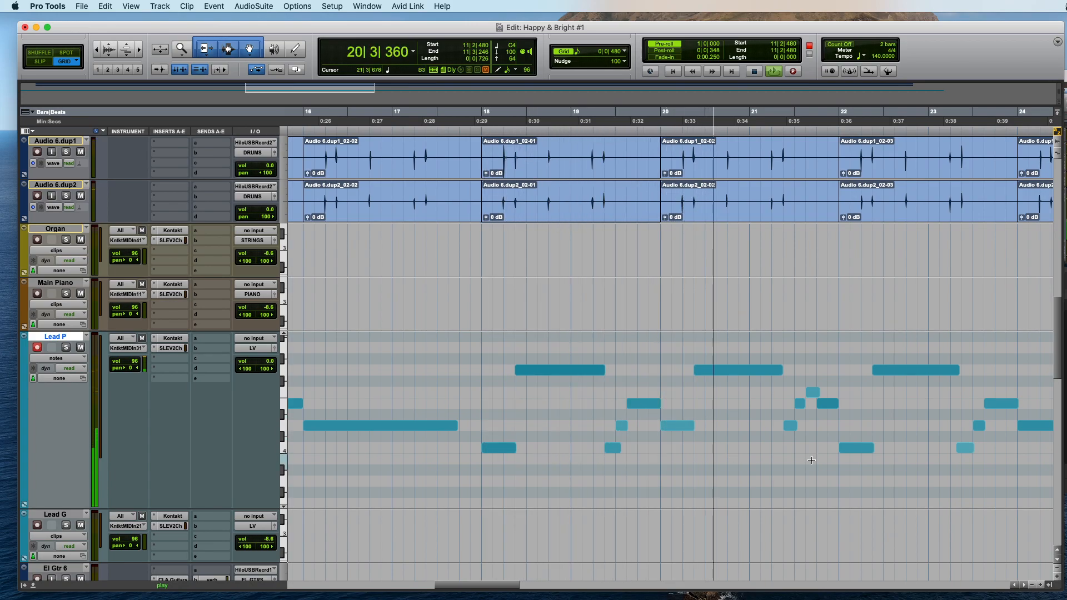
key(super+bracketright)
key(super+bracketleft)
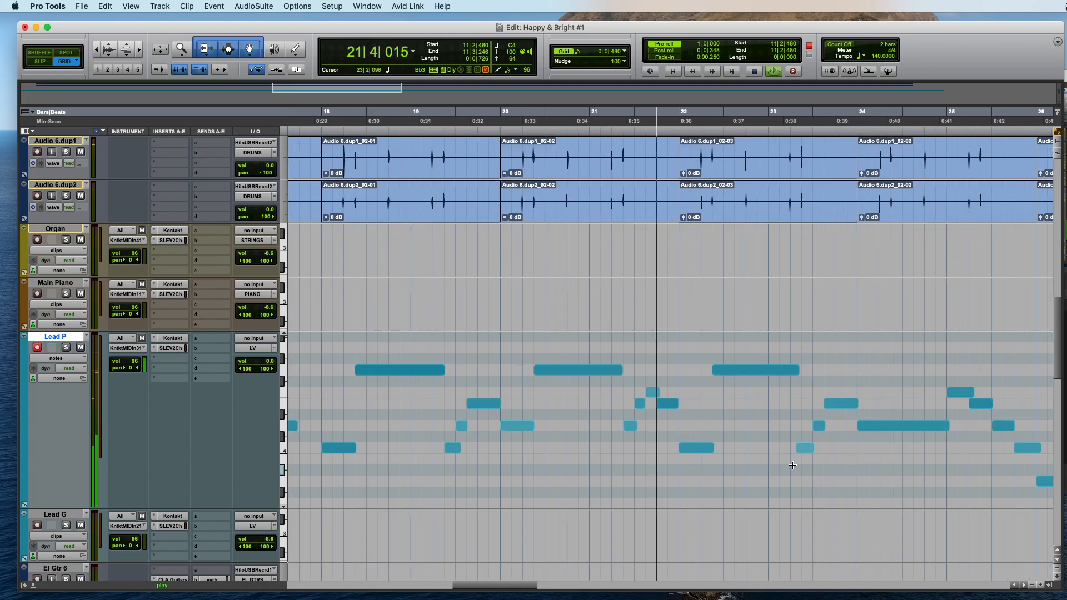
key(shift+r)
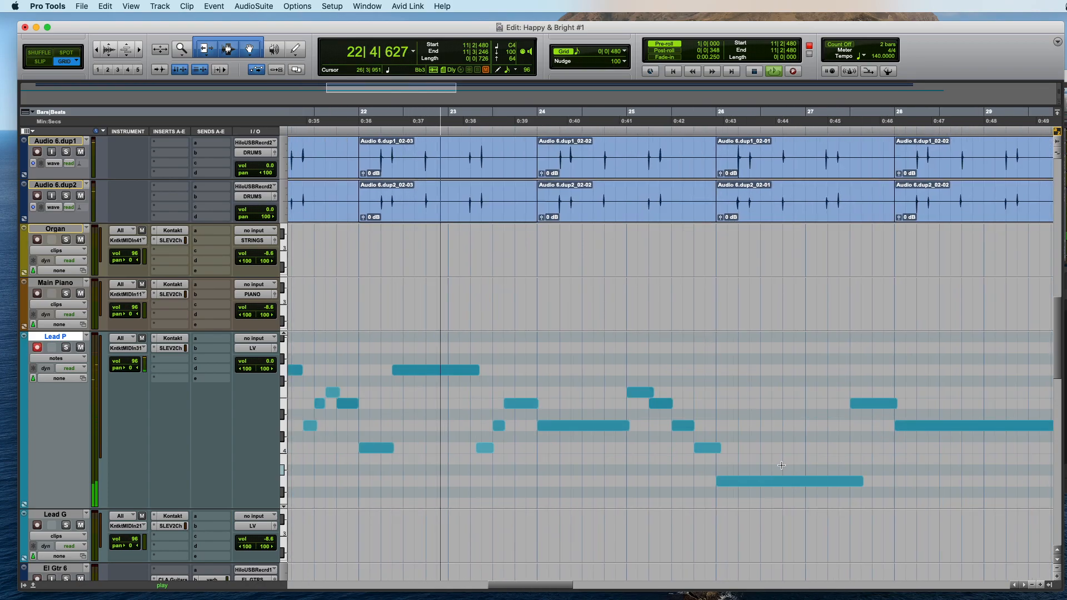
Step: Align the early C4 note of Lead P in bar 23 to 23|2|480 and play the melody
click(488, 449)
key(space)
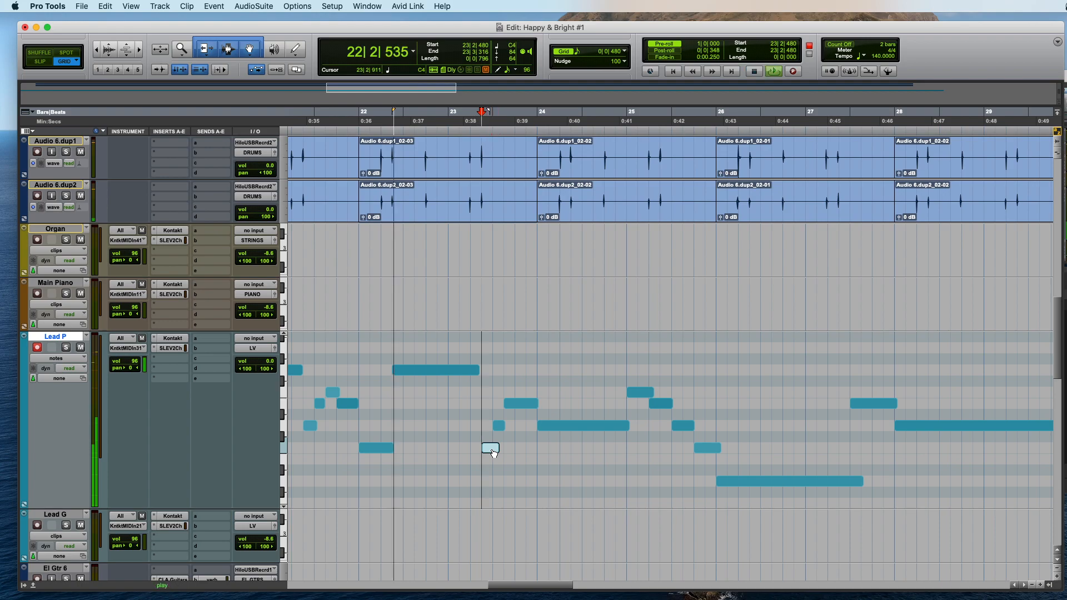
key(super+bracketright)
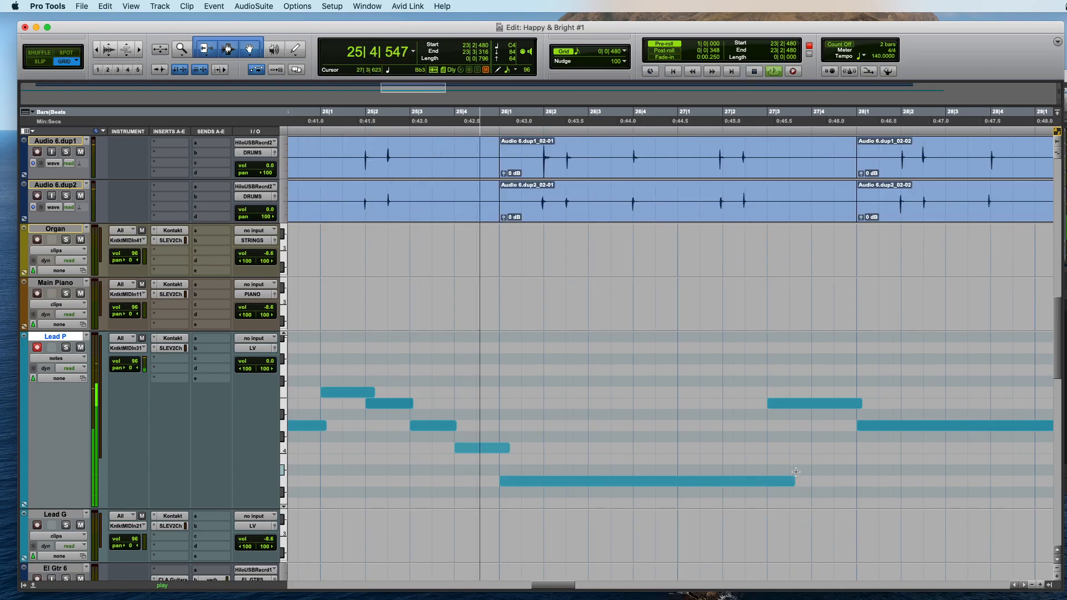
Step: Trim the end of the E4 note starting at 27|3|000 on Lead P back to bar 28 and play on
key(shift+r)
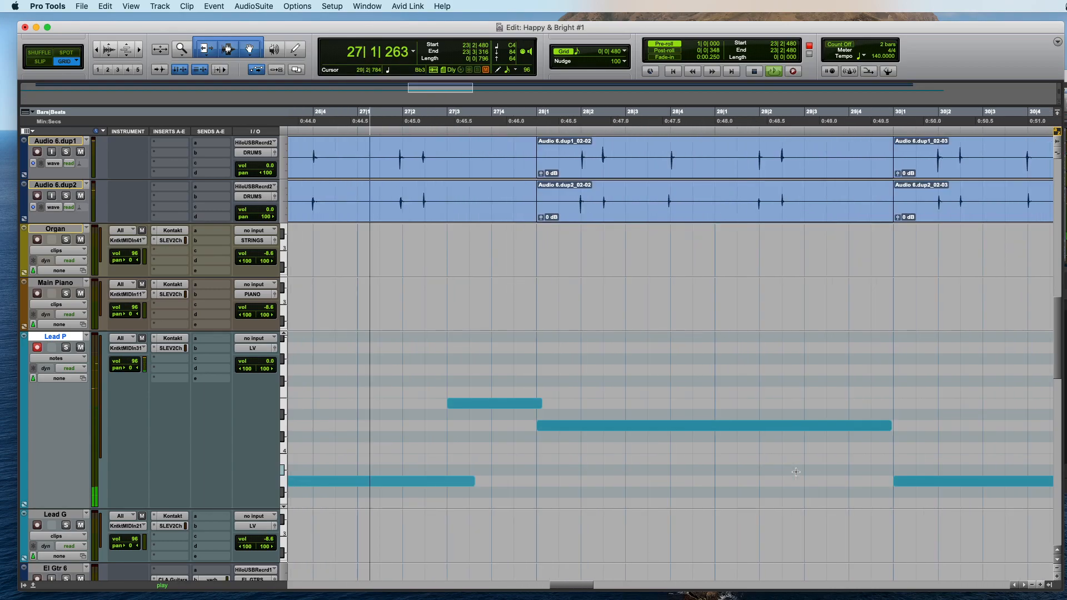
drag(541, 403, 536, 404)
key(super+bracketleft)
key(super+bracketleft)
key(super+bracketleft)
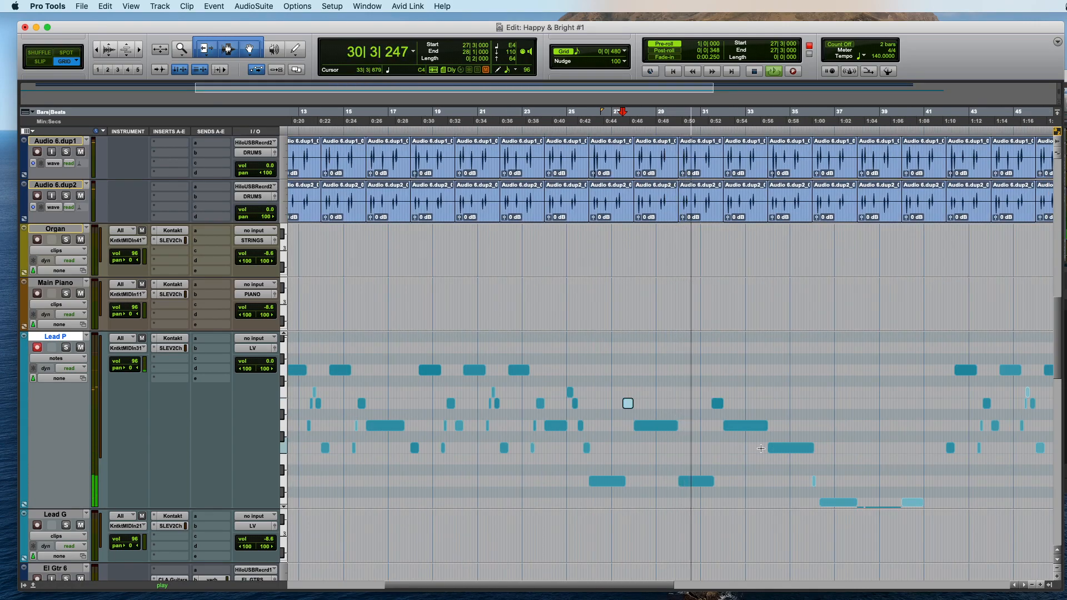
Step: Mute Acoustic Gtr 6 and move it directly below Acoustic Gtr 3 in the track order
key(space)
scroll(743, 449, up, 10)
scroll(761, 448, up, 1)
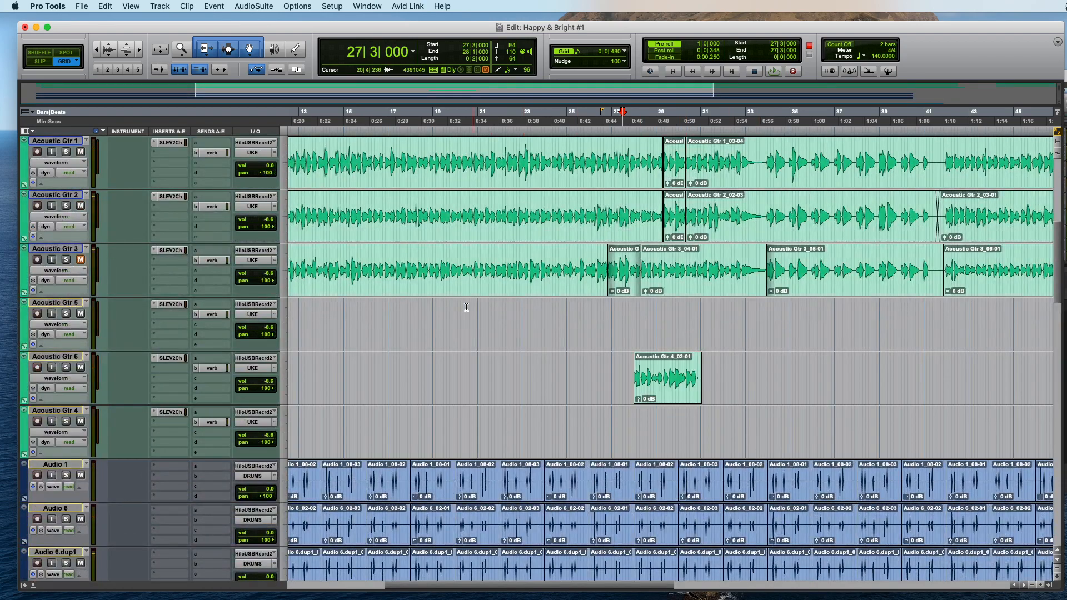
click(76, 357)
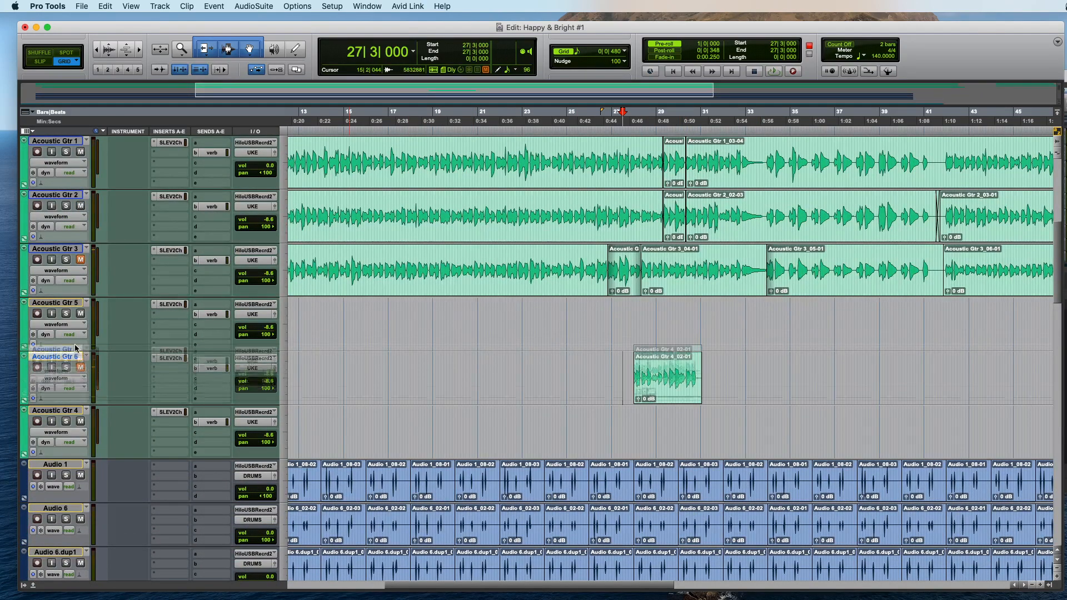
scroll(424, 362, up, 3)
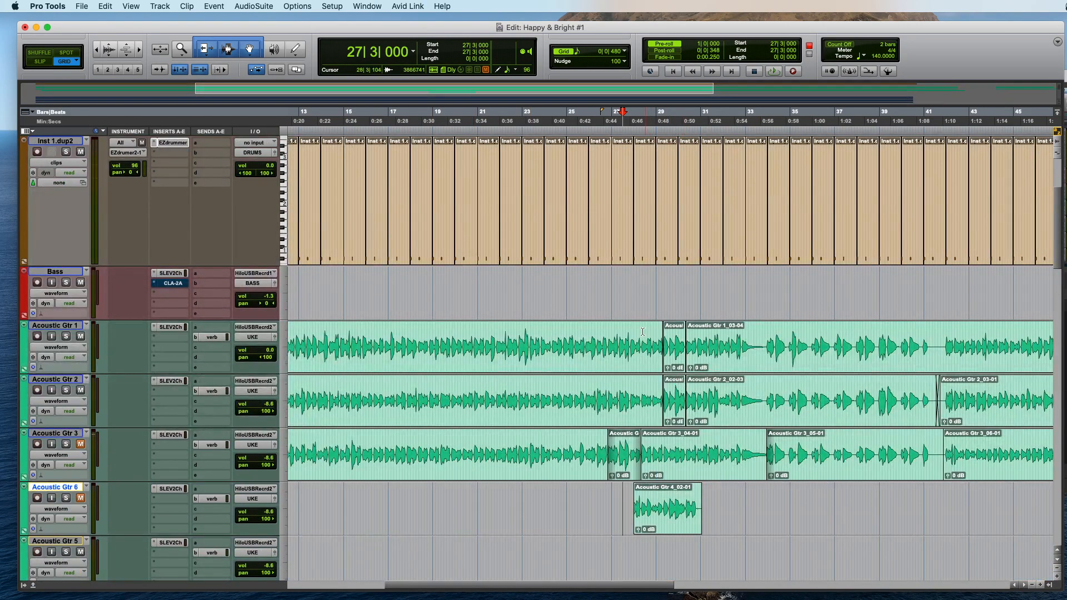
Step: Delete the edited section from 28|2|000 to about 31|2 on Acoustic Gtr 1 and 2, and heal both clips across bars 27 to 31
drag(643, 331, 721, 393)
scroll(717, 392, down, 3)
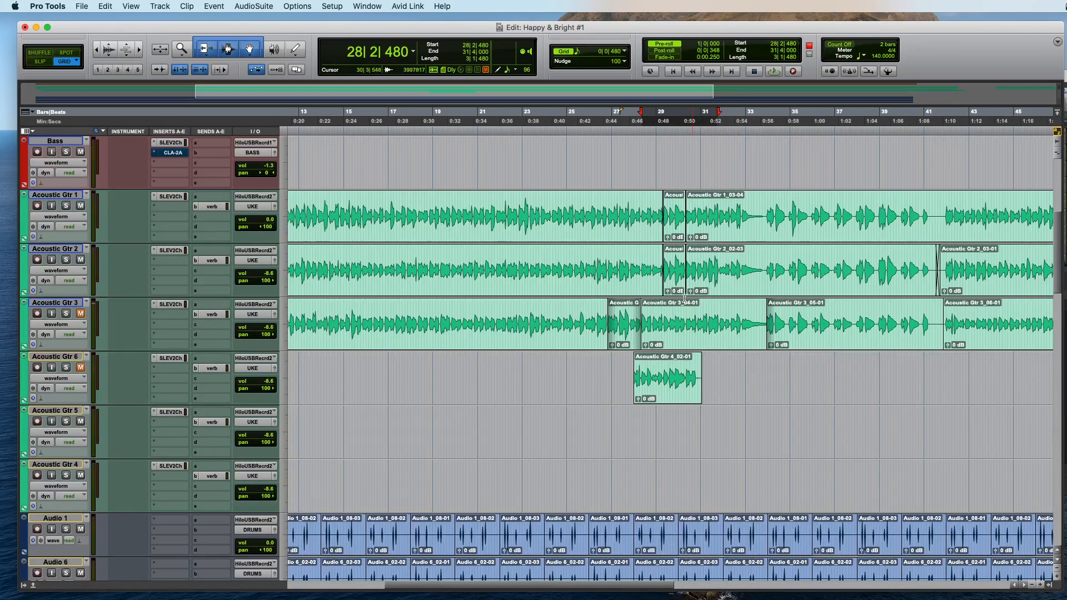
drag(639, 266, 708, 281)
key(Delete)
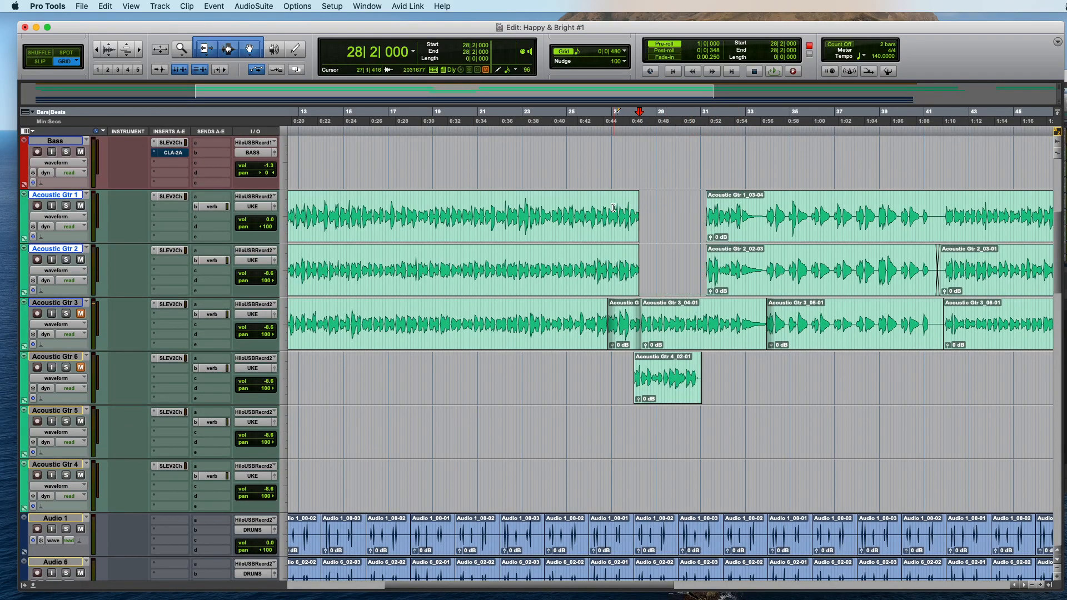
drag(612, 278, 717, 279)
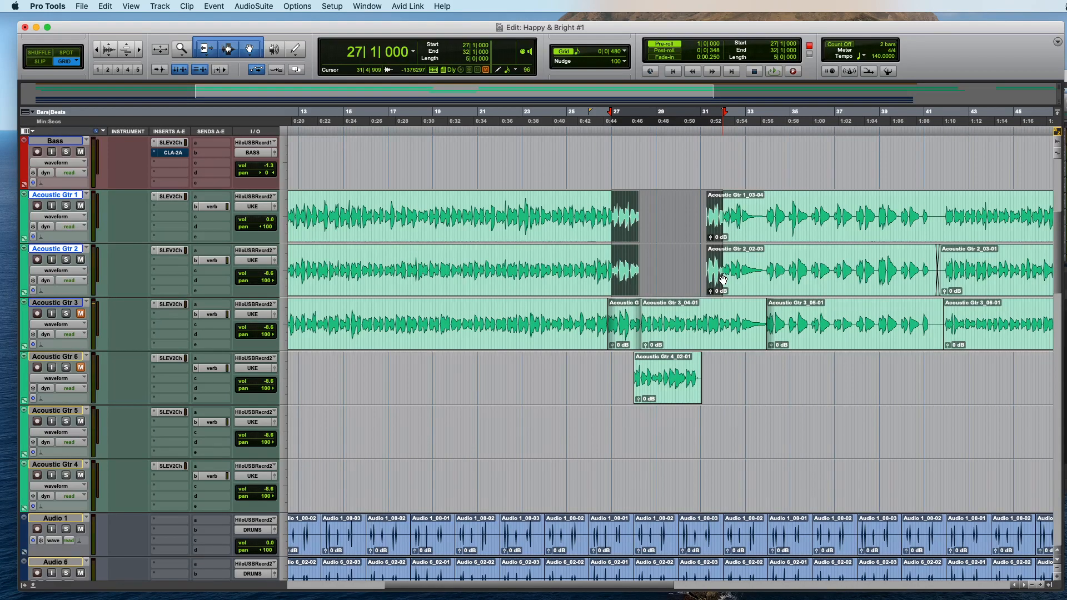
key(super+e)
key(super+h)
Step: Play the healed guitars from 28|3|000 and check them against the Lead P notes
click(648, 202)
key(super+])
key(space)
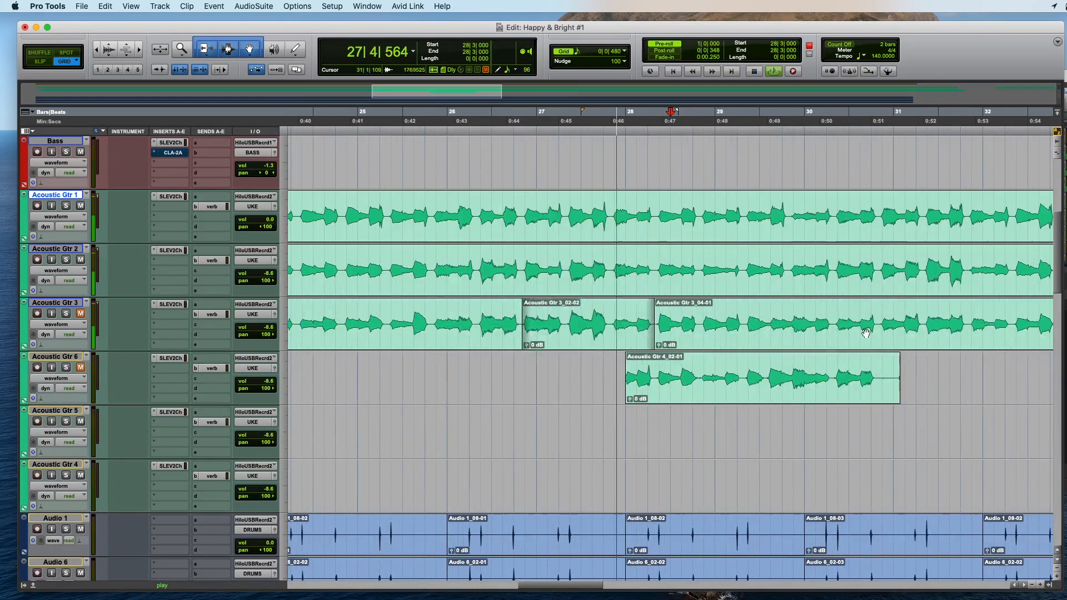
key(super+])
scroll(910, 375, down, 20)
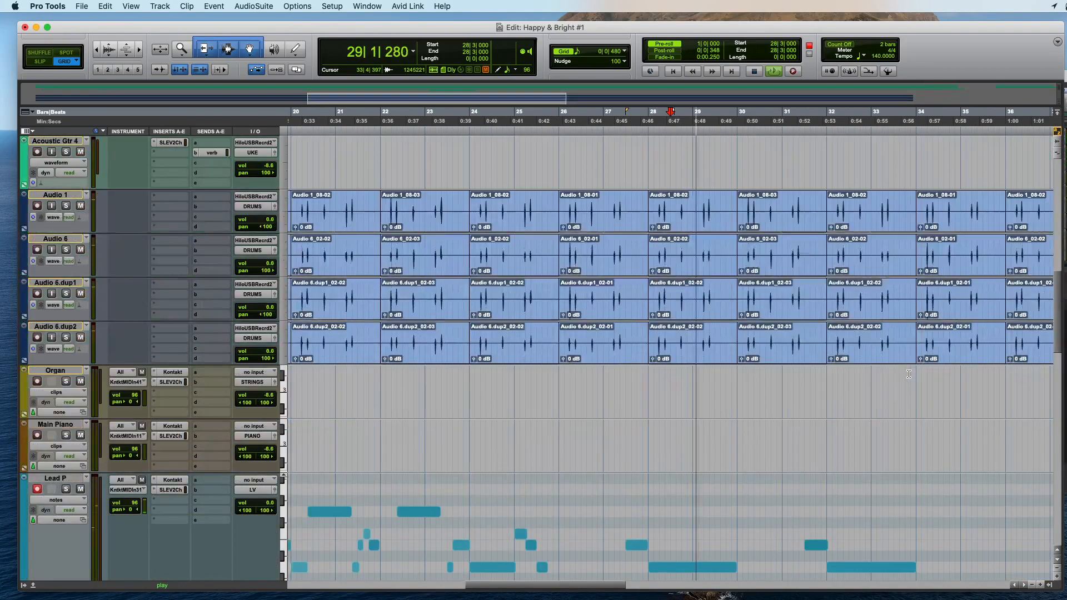
key(super+[)
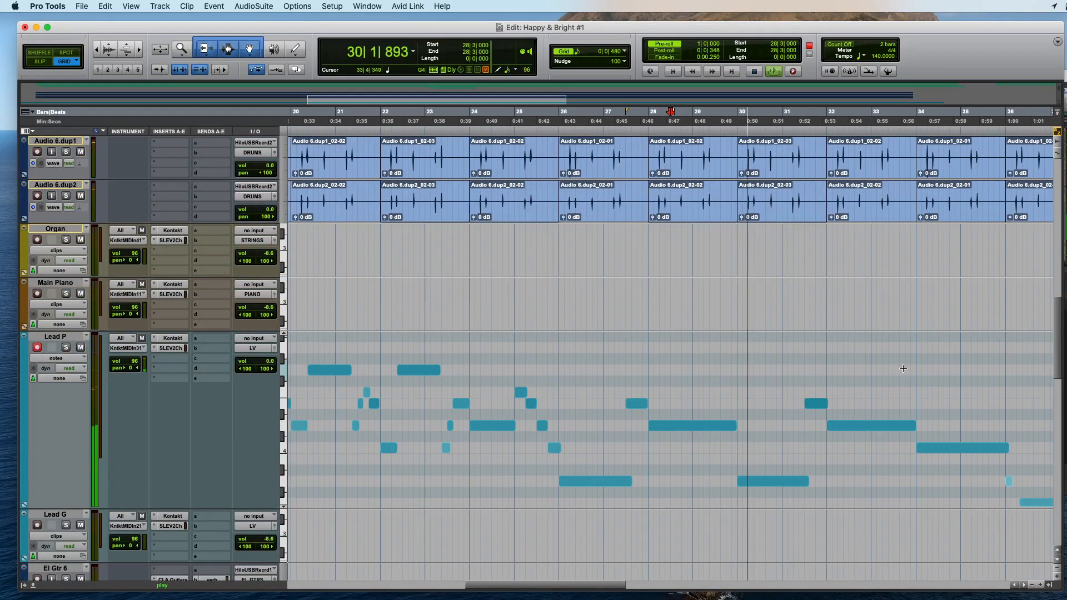
scroll(798, 341, up, 10)
scroll(798, 342, up, 5)
key(space)
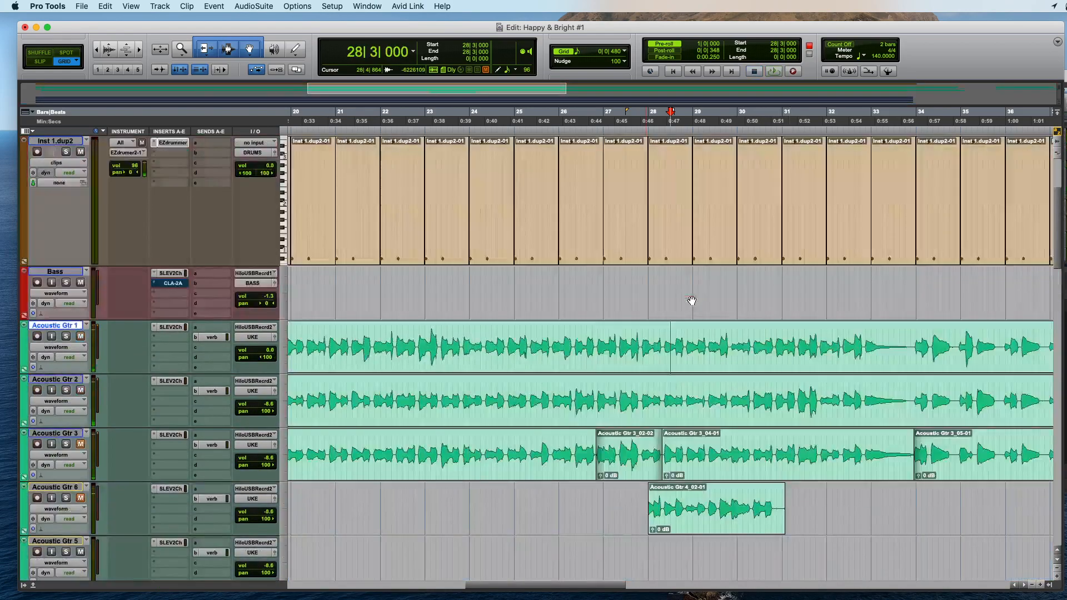
Step: Audition the guitars around 29|1 and 29|2, soloing and unsoloing Acoustic Gtr 1
click(693, 337)
key(space)
key(super+])
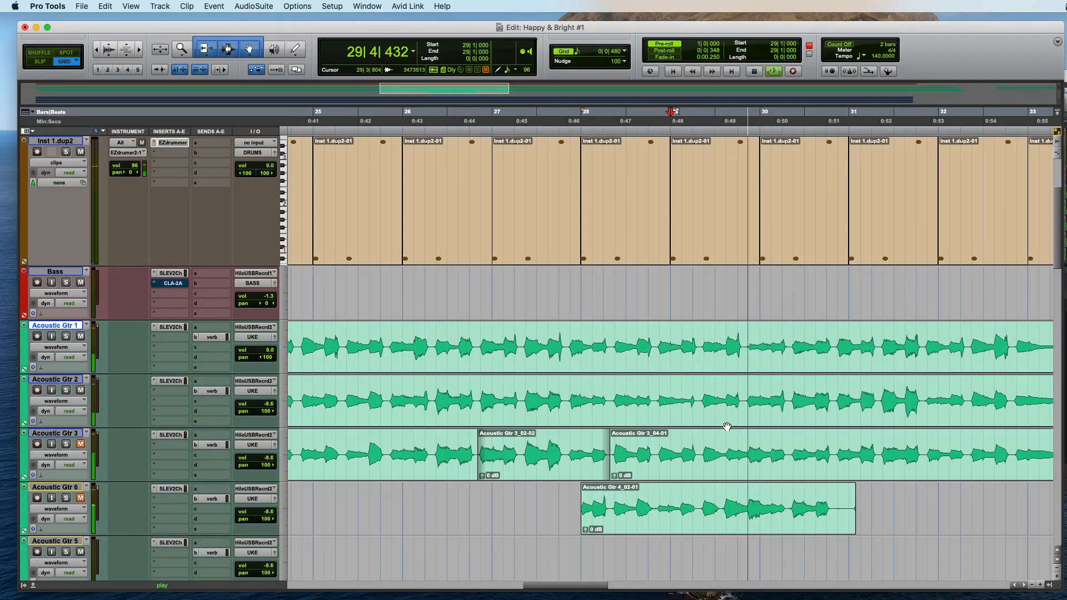
key(space)
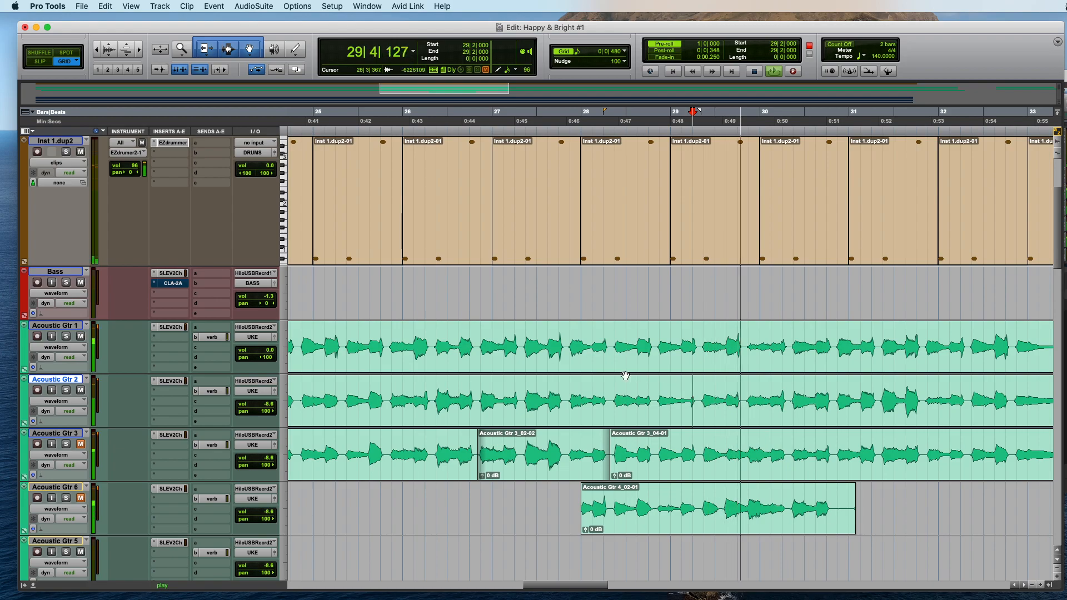
key(space)
key(space)
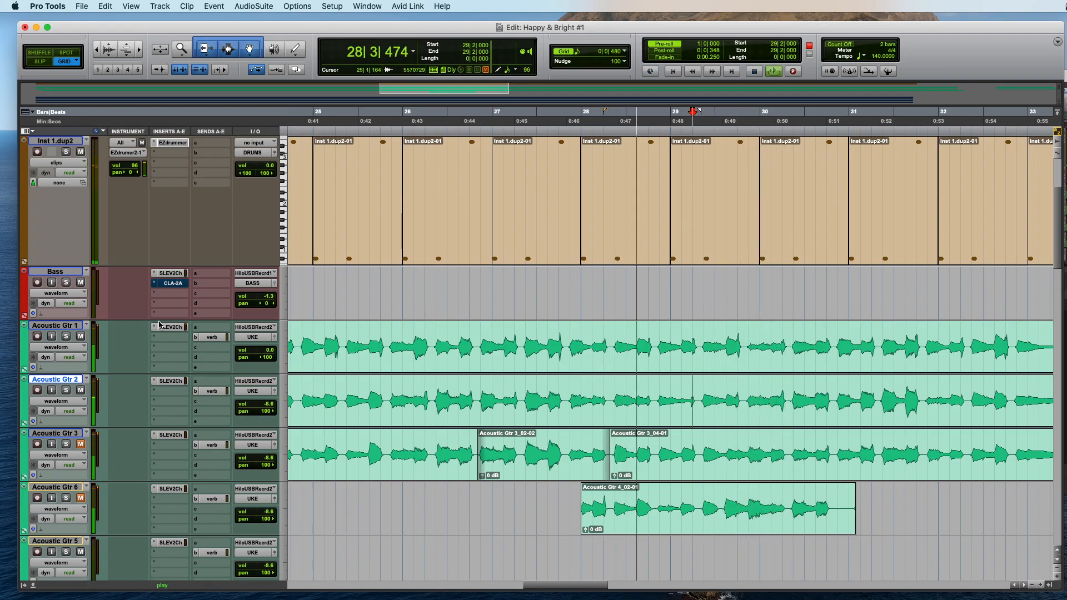
click(66, 337)
click(66, 337)
key(space)
Step: Delete the section of Acoustic Gtr 1 from 29|1|480 to about 29|4|480 and play from 26|3|480
drag(680, 336, 751, 343)
key(Delete)
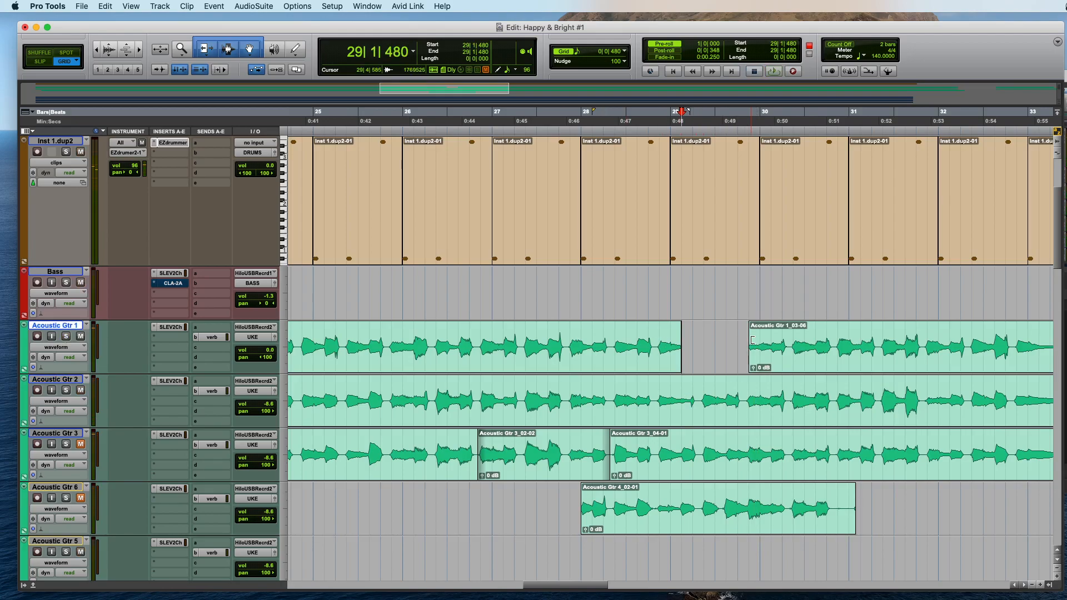
key(super+bracketleft)
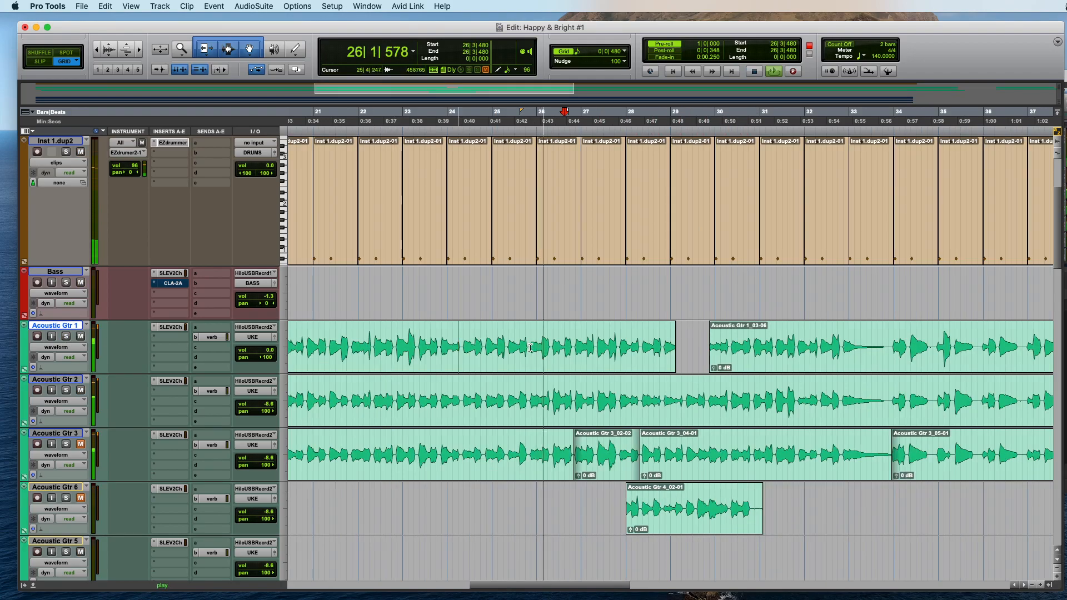
key(super+bracketright)
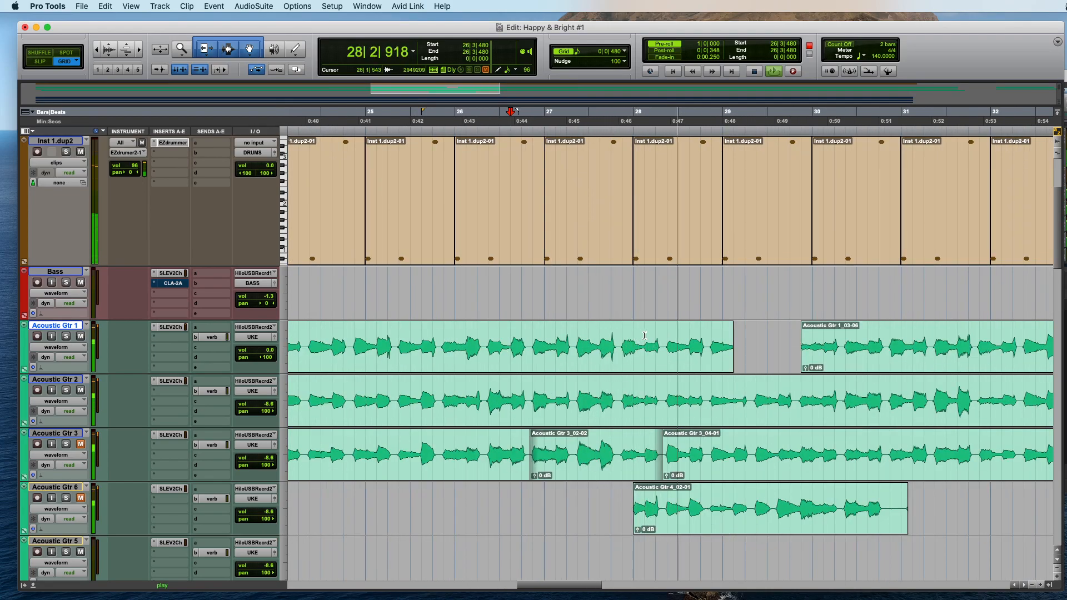
Step: Fill the gap in Acoustic Gtr 1 with guitar audio from bar 29 to about 30|2 and crossfade it into the following clip
drag(634, 342, 842, 342)
key(super+e)
key(space)
click(704, 343)
key(space)
key(F2)
Step: In Slip mode, heal the leftover splits before bar 29 on Acoustic Gtr 1 and play the edit
drag(753, 340, 589, 340)
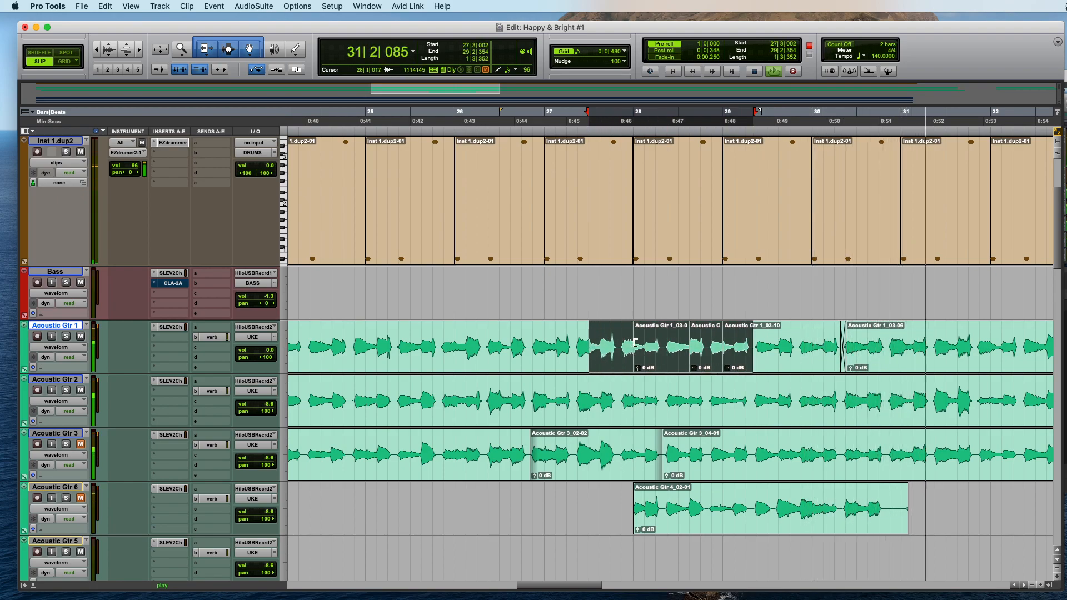
key(space)
key(super+z)
key(space)
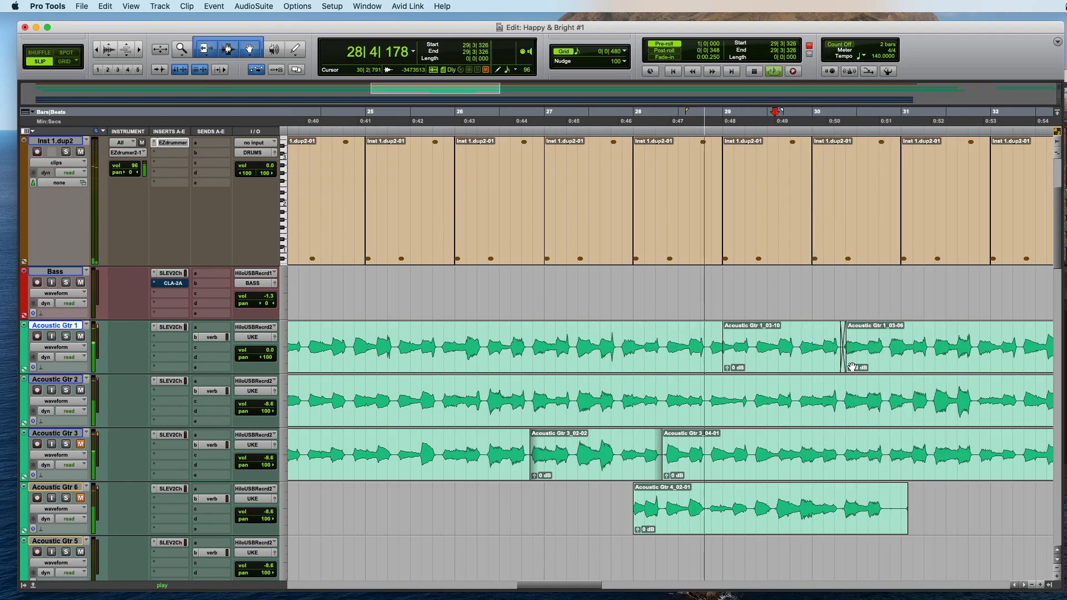
Step: Move the crossfade at the end of the replacement audio on Acoustic Gtr 1 earlier to about 29|4 and play the edit
drag(854, 366, 796, 367)
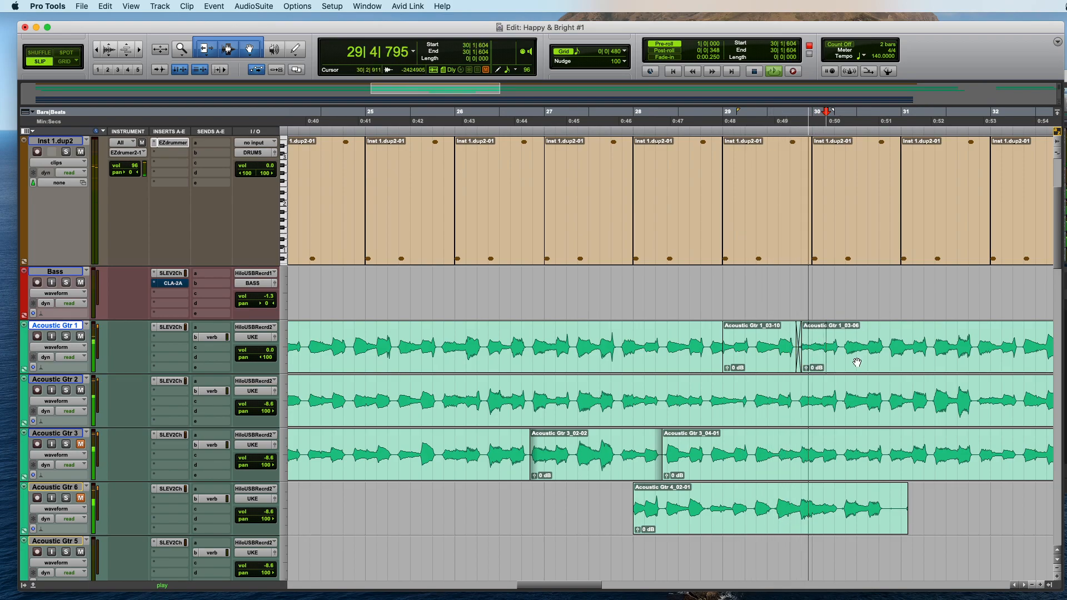
key(super+bracketright)
key(super+bracketright)
click(570, 339)
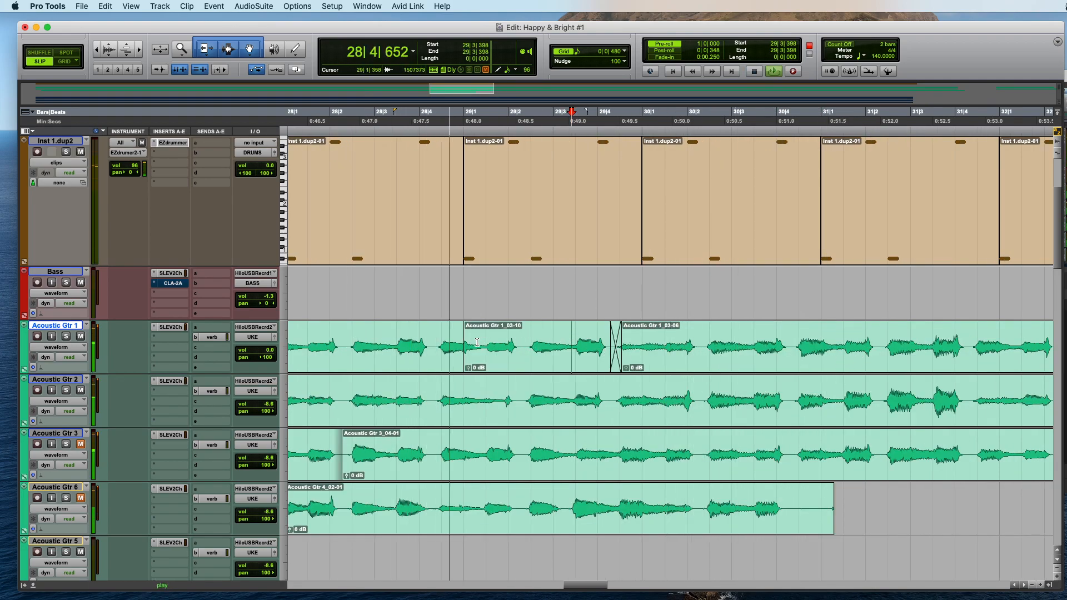
Step: Move the start of the replacement audio on Acoustic Gtr 1 back to a crossfade at 28|4|195 and play from 27|3|719
drag(465, 368, 435, 368)
key(super+bracketleft)
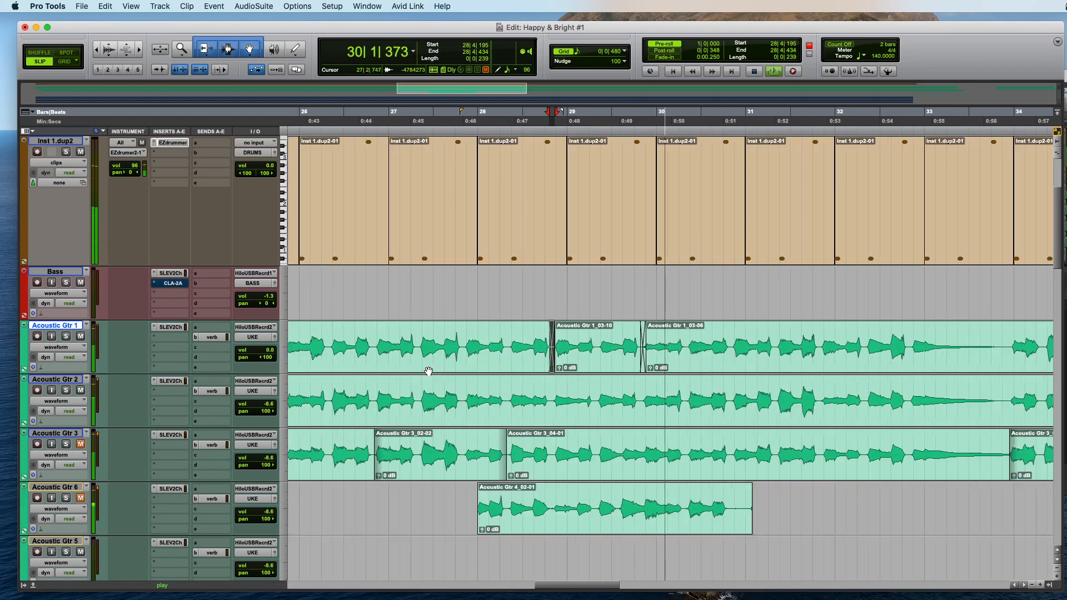
click(450, 350)
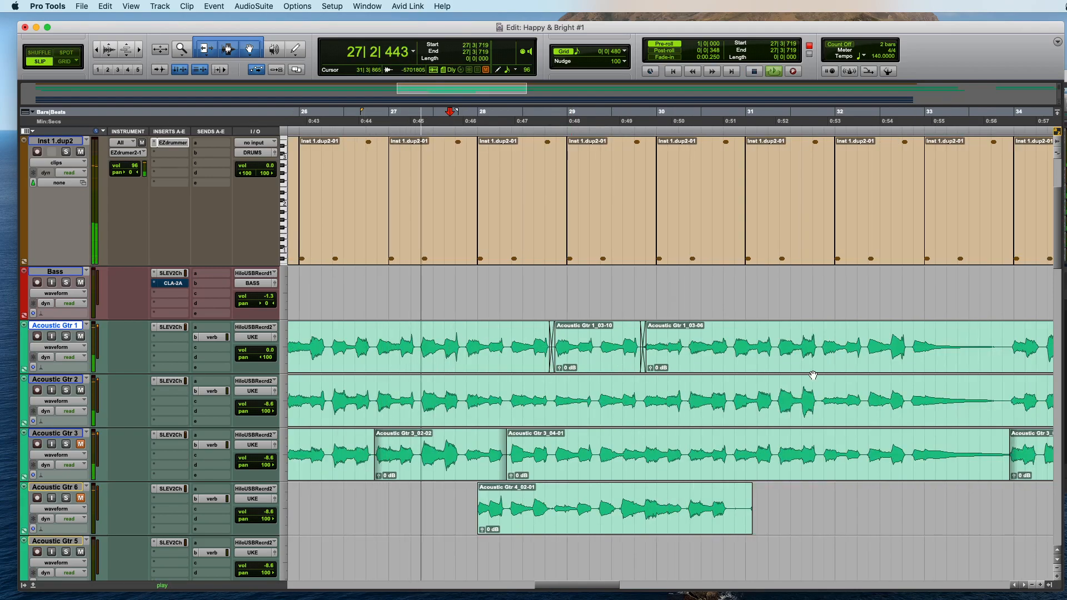
scroll(813, 413, left, 5)
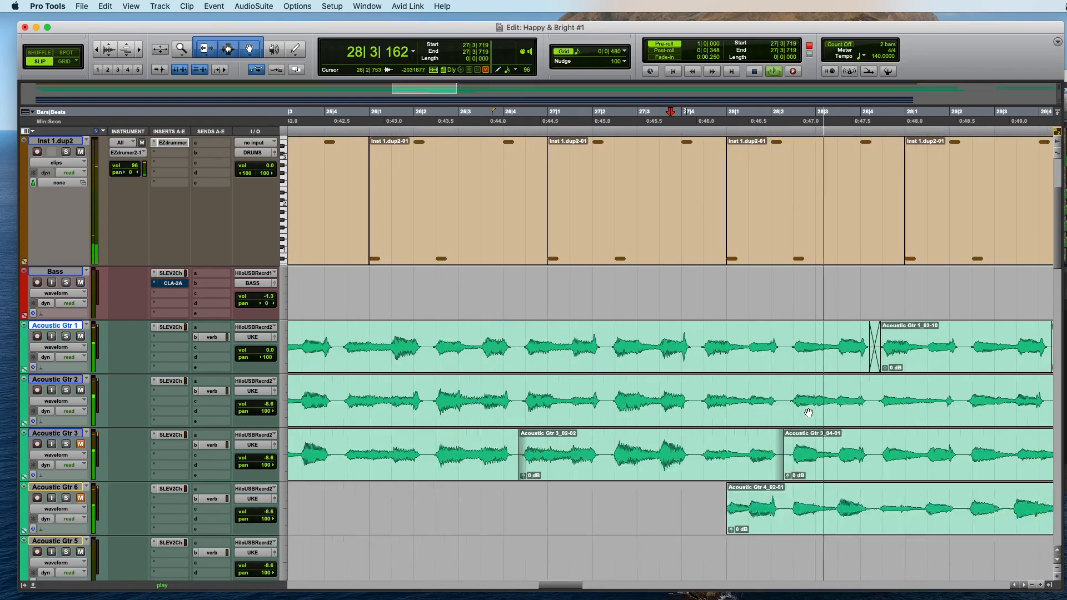
key(space)
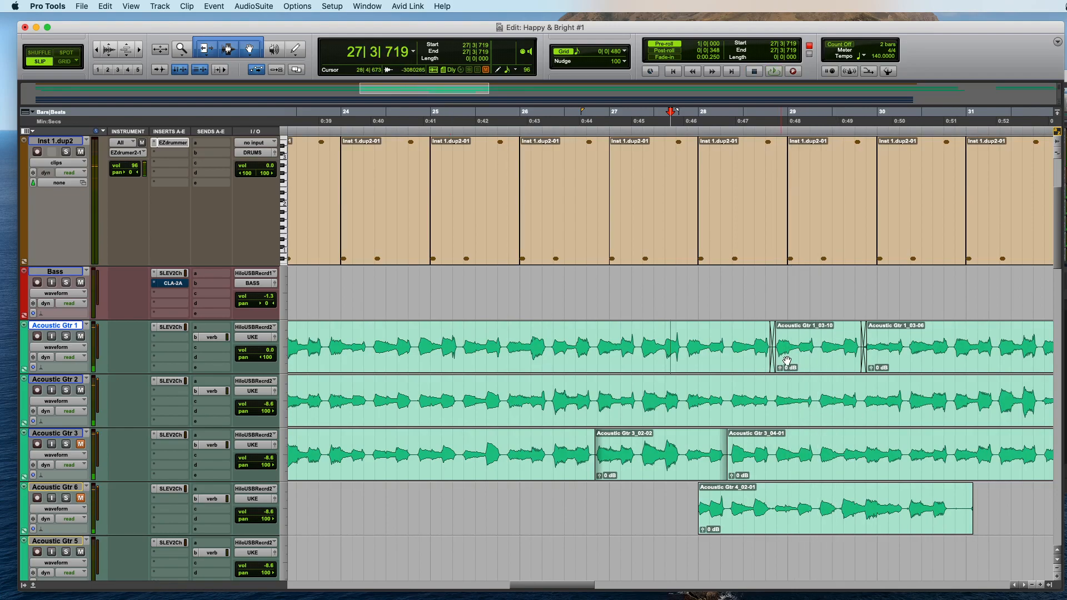
Step: Move the start of the Acoustic Gtr 1 replacement clip to a short crossfade from 29|1|388 to 29|1|460 and play from 28|4|858
click(800, 350)
key(super+bracketright)
key(super+bracketright)
drag(571, 372, 663, 370)
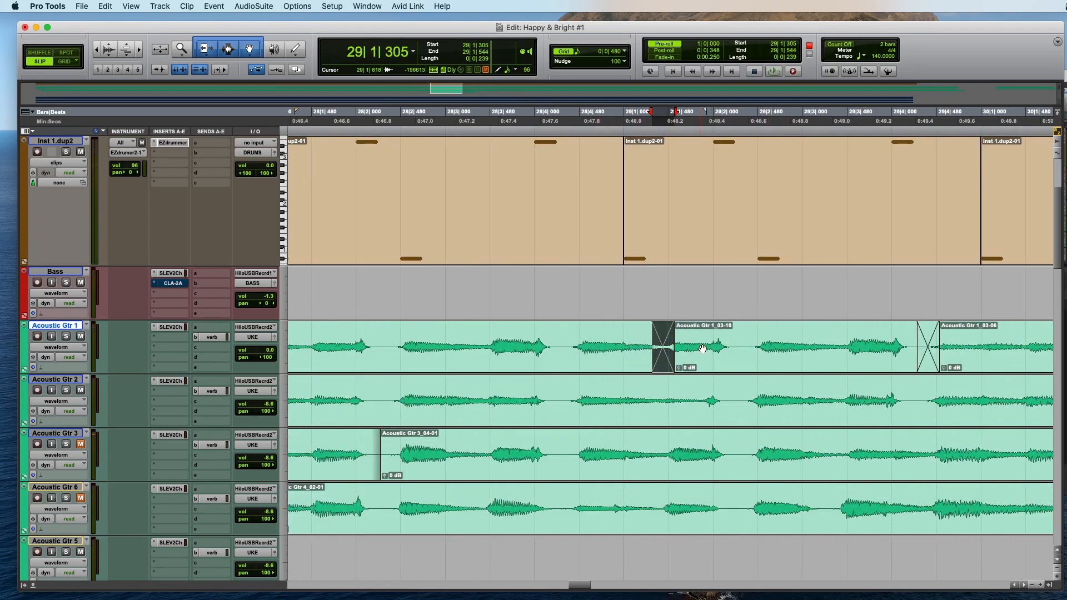
key(Delete)
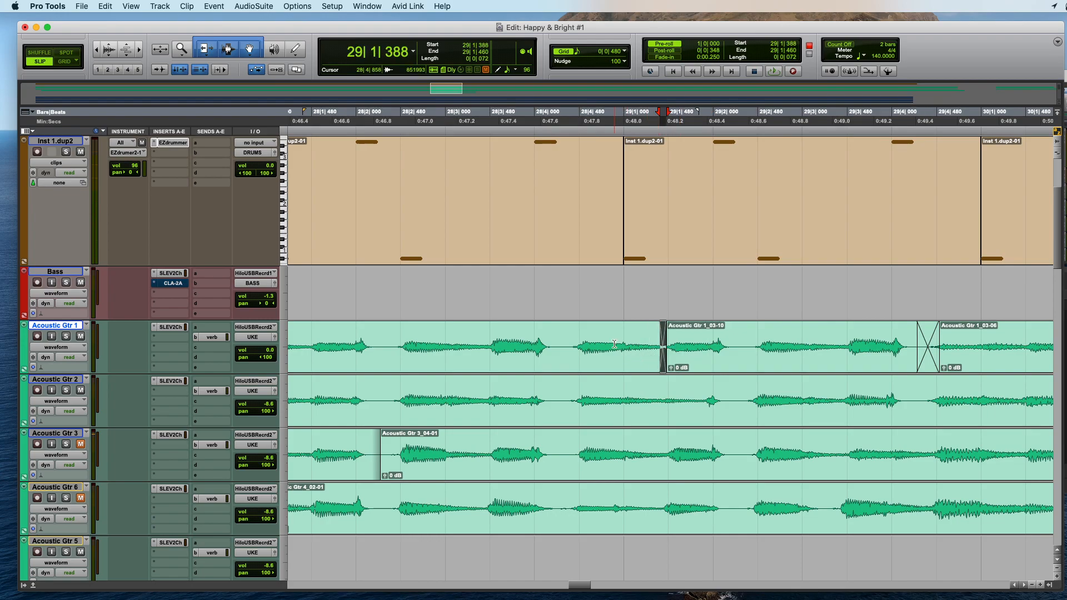
click(614, 345)
key(space)
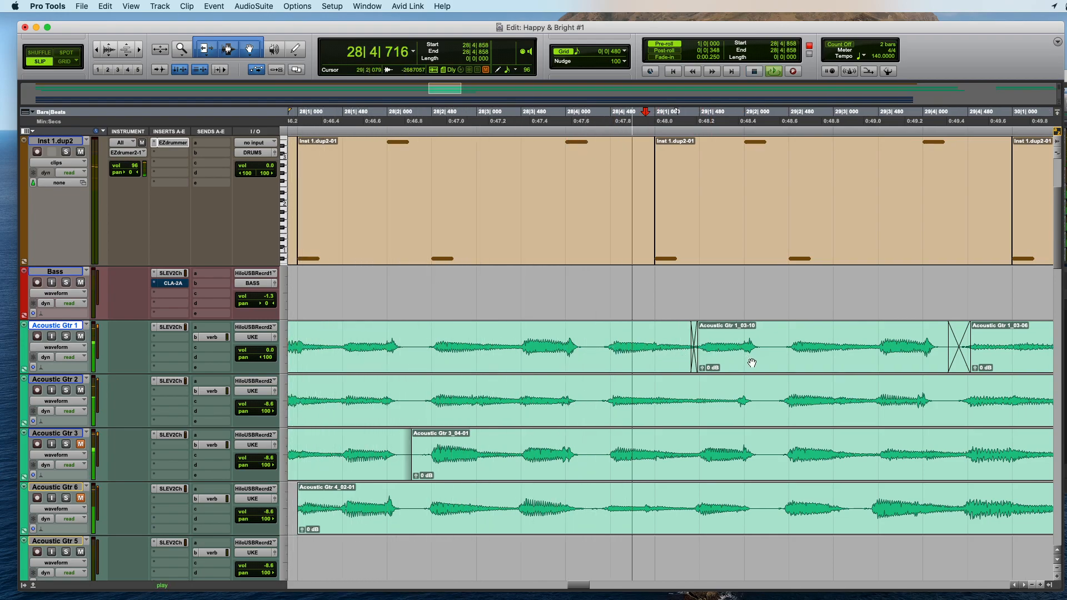
Step: Delete the stray short note at the start of bar 36 on the Lead P track
key(super+bracketleft)
key(super+bracketleft)
key(super+bracketleft)
key(super+bracketleft)
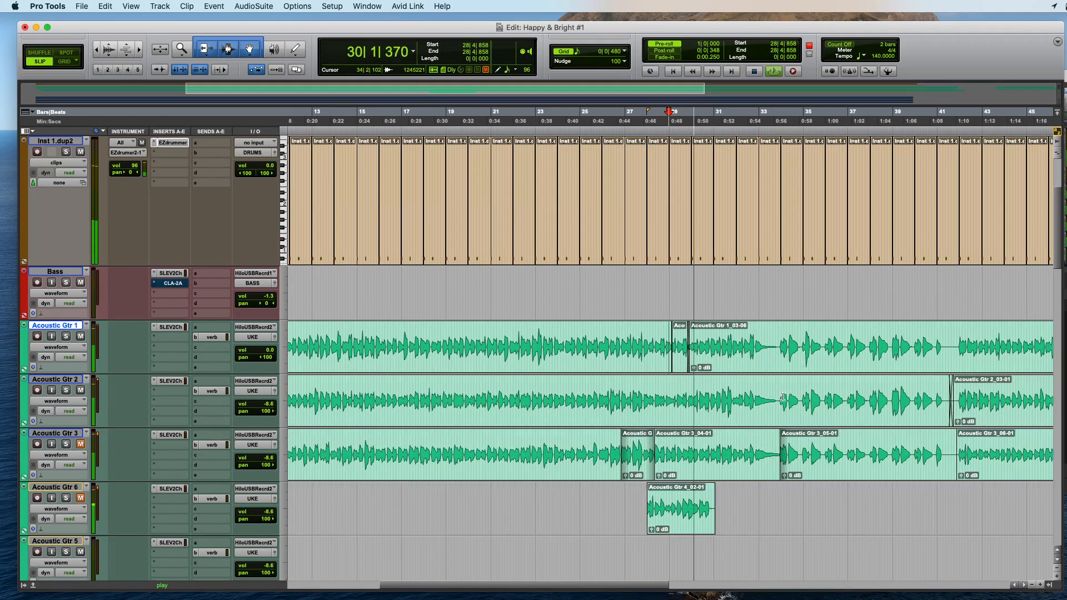
scroll(782, 397, down, 15)
key(super+bracketright)
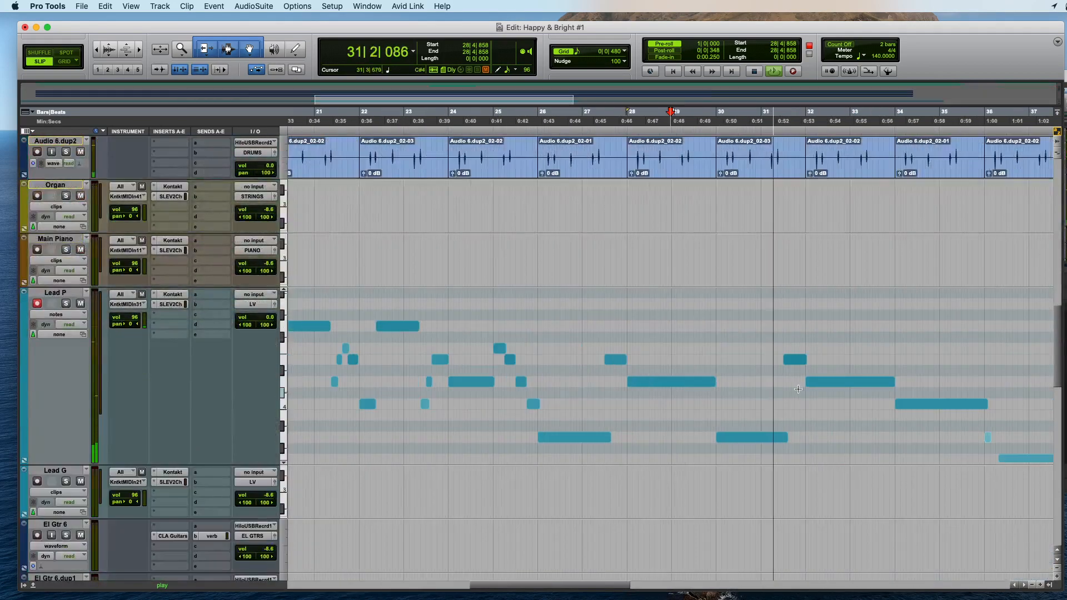
scroll(694, 427, down, 4)
scroll(681, 239, down, 4)
click(667, 228)
shift+click(760, 284)
key(Delete)
Step: In Grid mode, extend the starts of the next two Lead P notes back to 36|1|000 and 38|1|000
drag(679, 252, 666, 253)
key(F4)
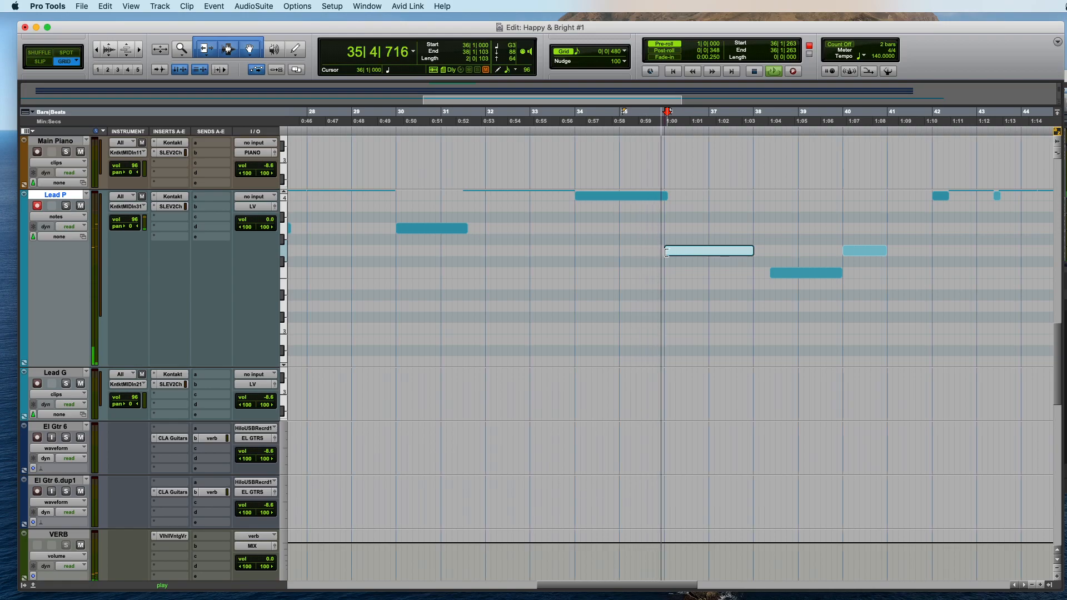
drag(771, 273, 754, 273)
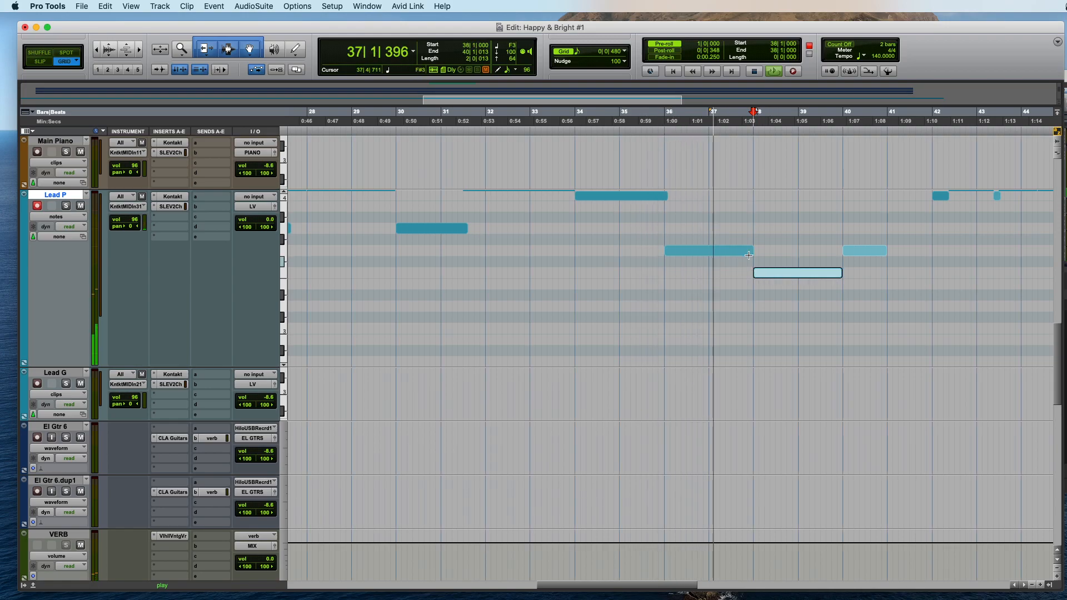
Step: Play from 41|3|480 and check the timing of the Lead P notes from bar 42 to about bar 45
scroll(912, 232, up, 3)
click(912, 232)
scroll(939, 375, up, 3)
key(super+bracketright)
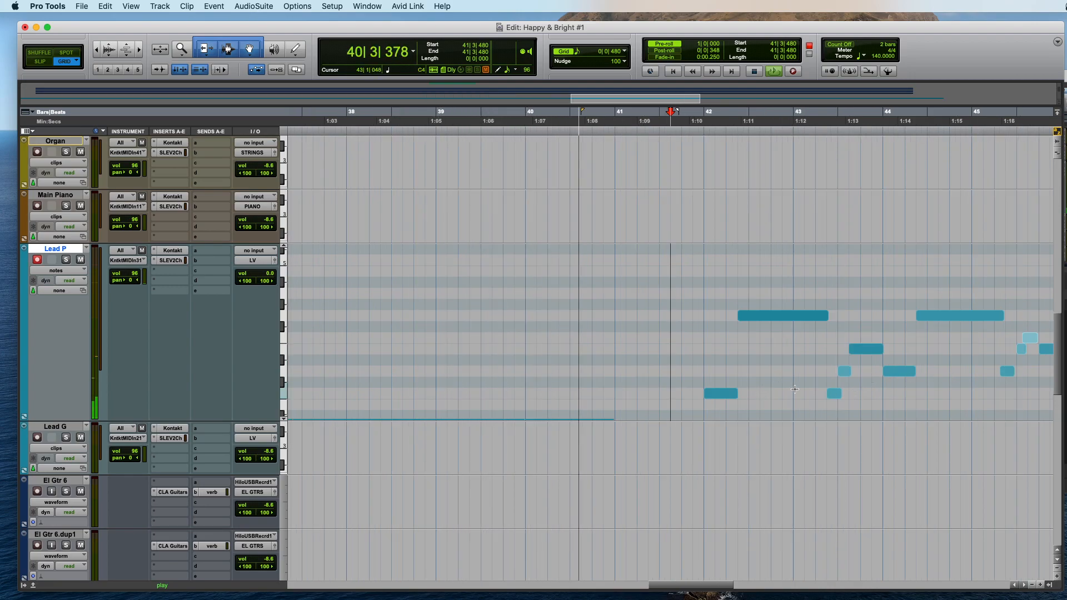
key(super+bracketleft)
scroll(792, 395, up, 2)
scroll(792, 396, down, 1)
scroll(792, 396, up, 2)
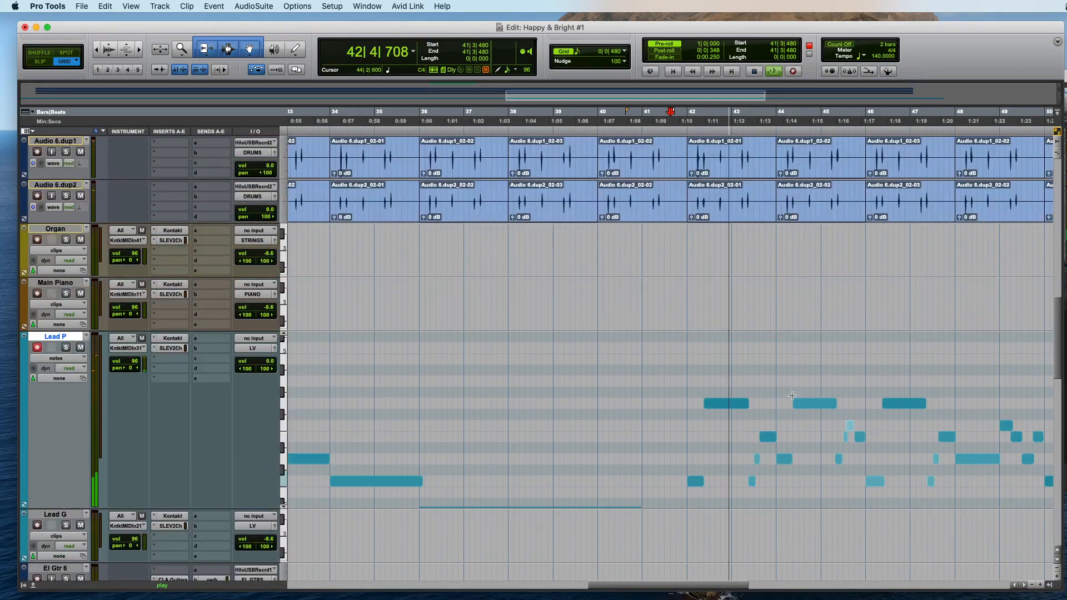
key(super+bracketright)
key(super+bracketleft)
scroll(792, 396, right, 5)
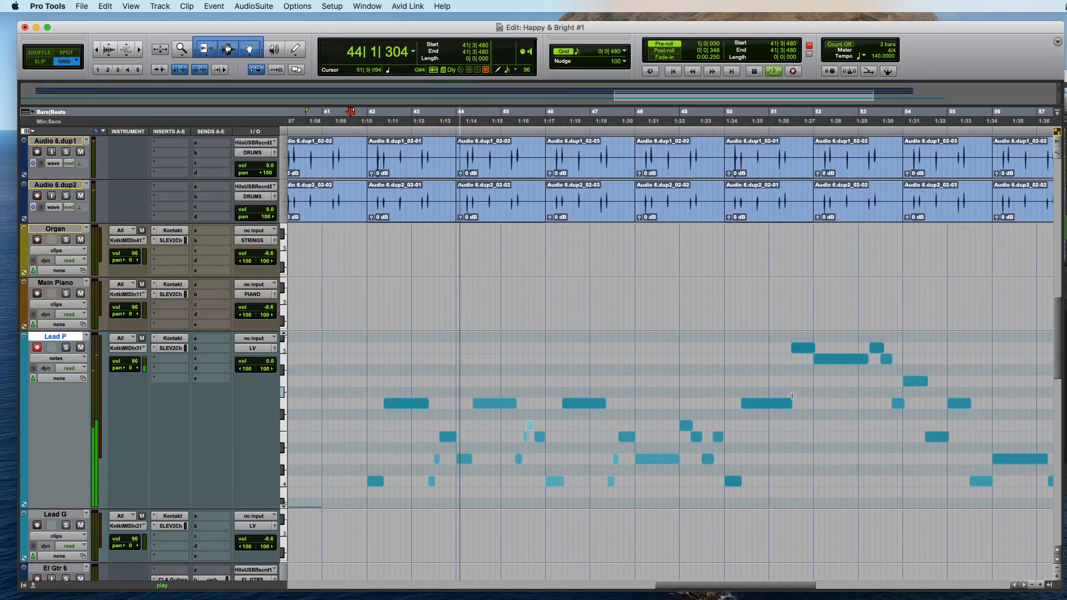
key(super+bracketright)
scroll(854, 414, right, 4)
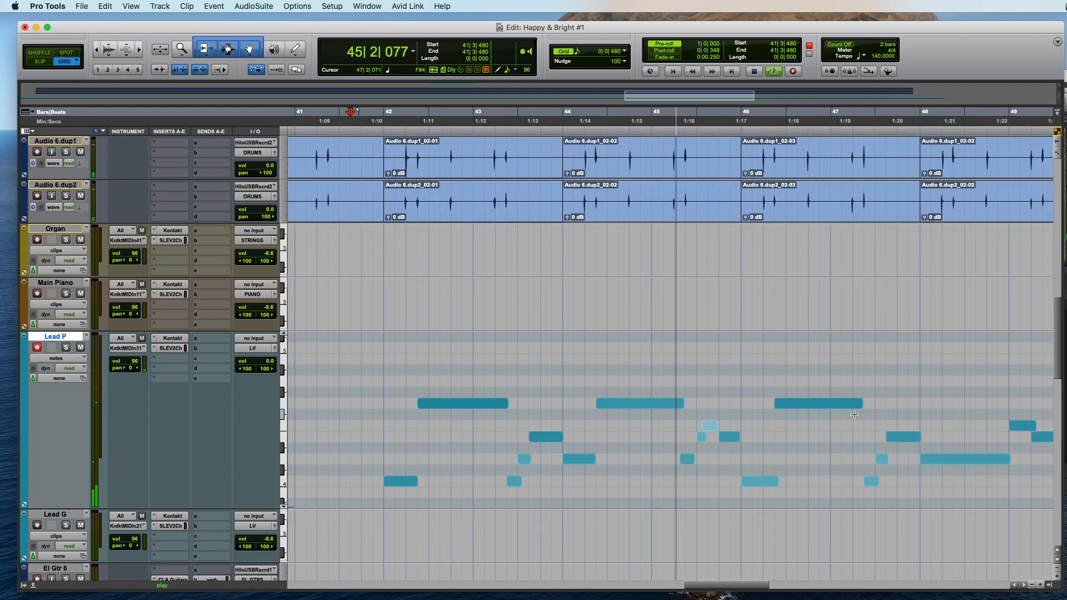
Step: Trim the short D4 note on Lead P to start at 45|2|480, move the following F4 note to 45|3|480 and play from 45|4|000
key(space)
key(space)
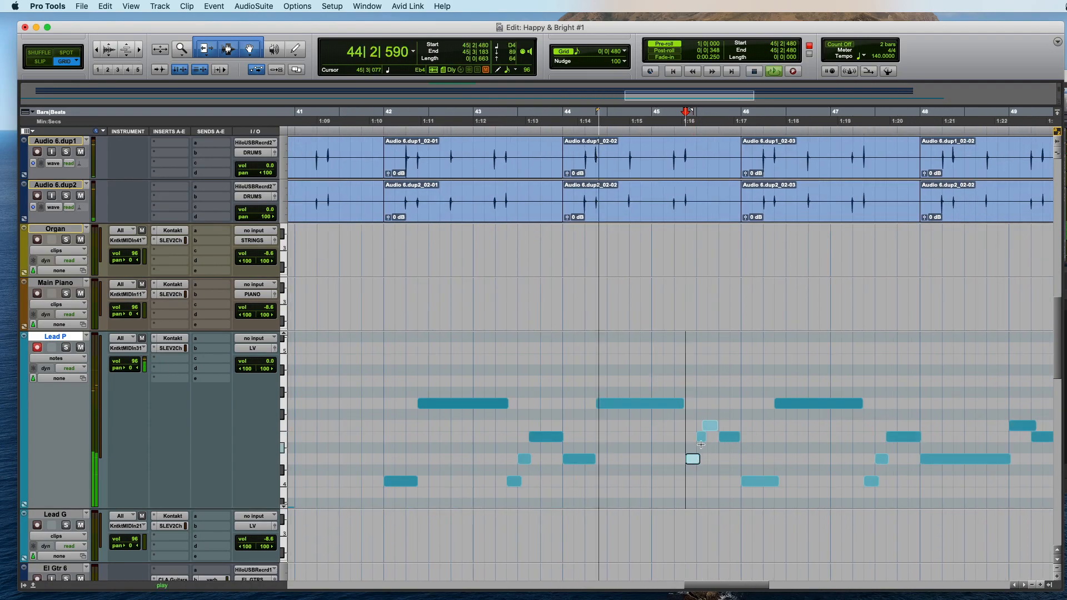
key(super+bracketright)
drag(717, 426, 731, 425)
click(736, 404)
Step: Trim the end of the long D4 note in bar 48 on Lead P to 49|1|000
scroll(805, 424, right, 2)
scroll(805, 423, right, 3)
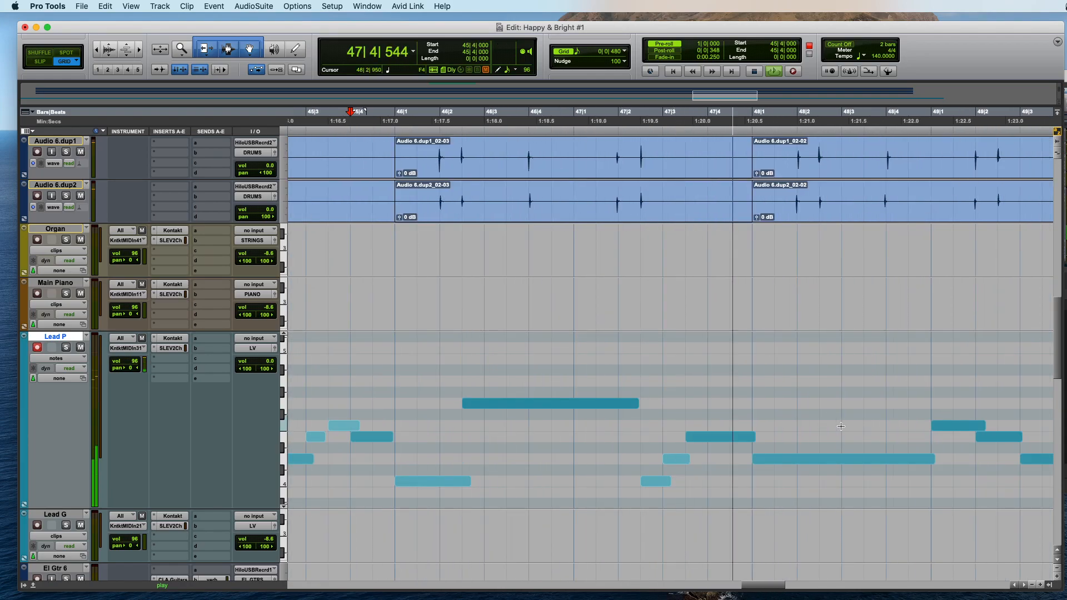
scroll(841, 426, right, 4)
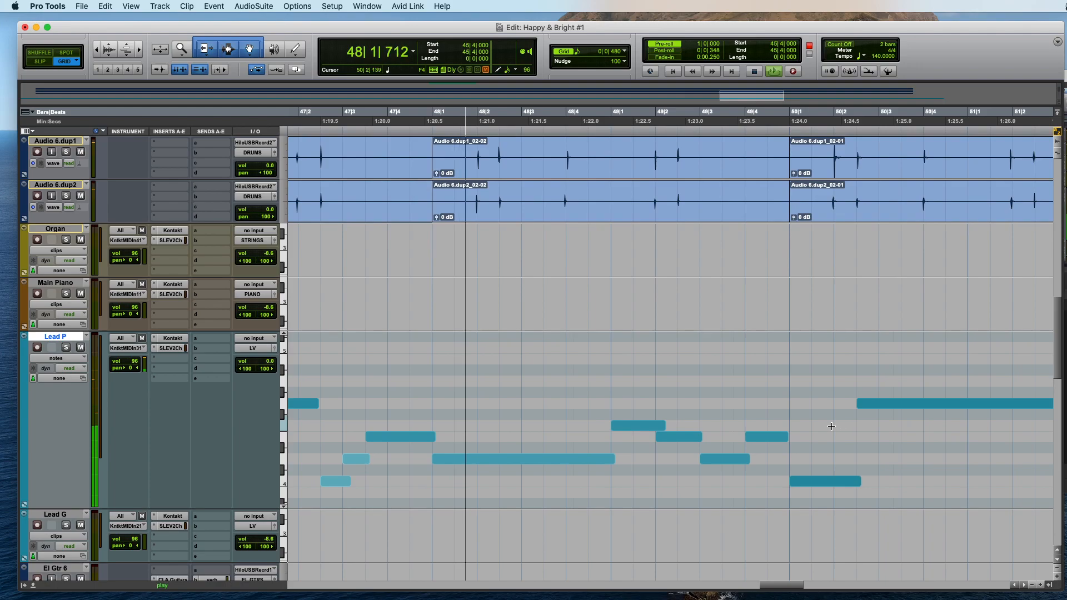
click(601, 459)
Step: Listen through the Lead P melody from bar 50 to its final note at bar 60, checking the note timing
scroll(717, 478, right, 2)
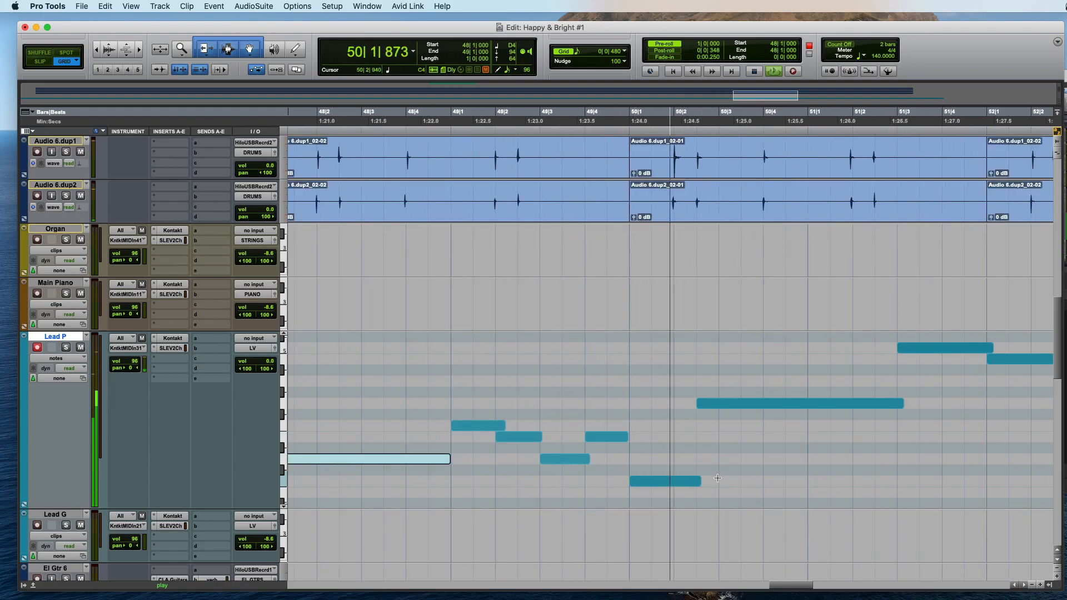
key(super+bracketleft)
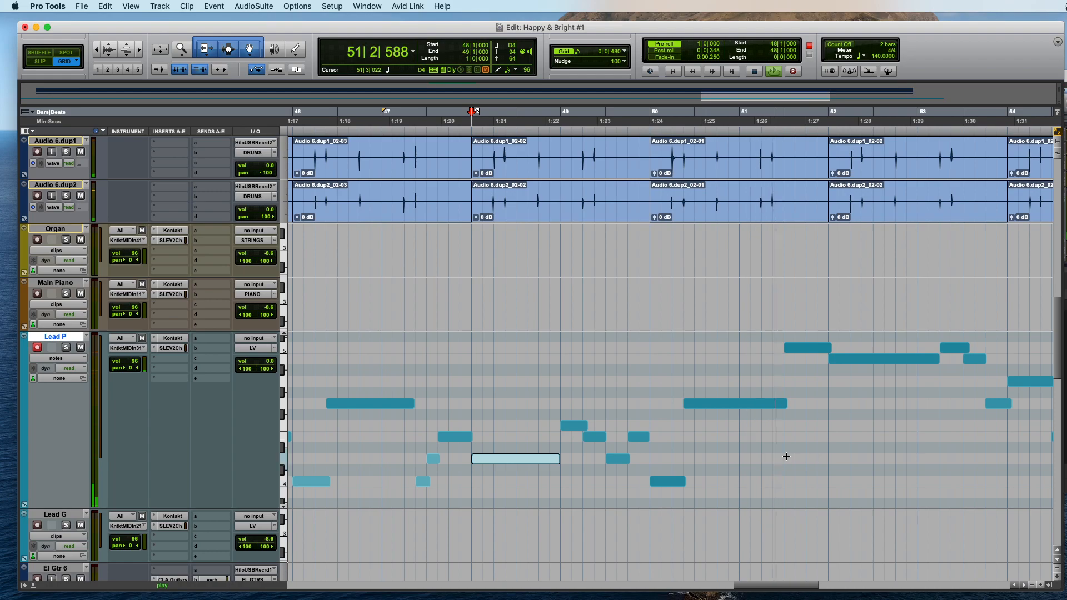
scroll(814, 445, right, 2)
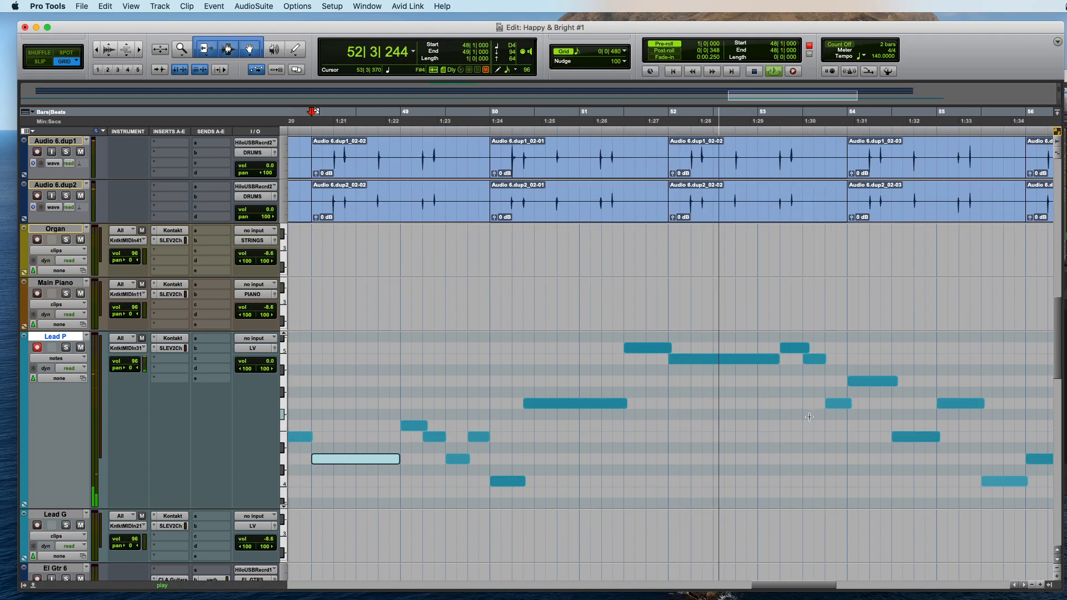
scroll(778, 434, right, 3)
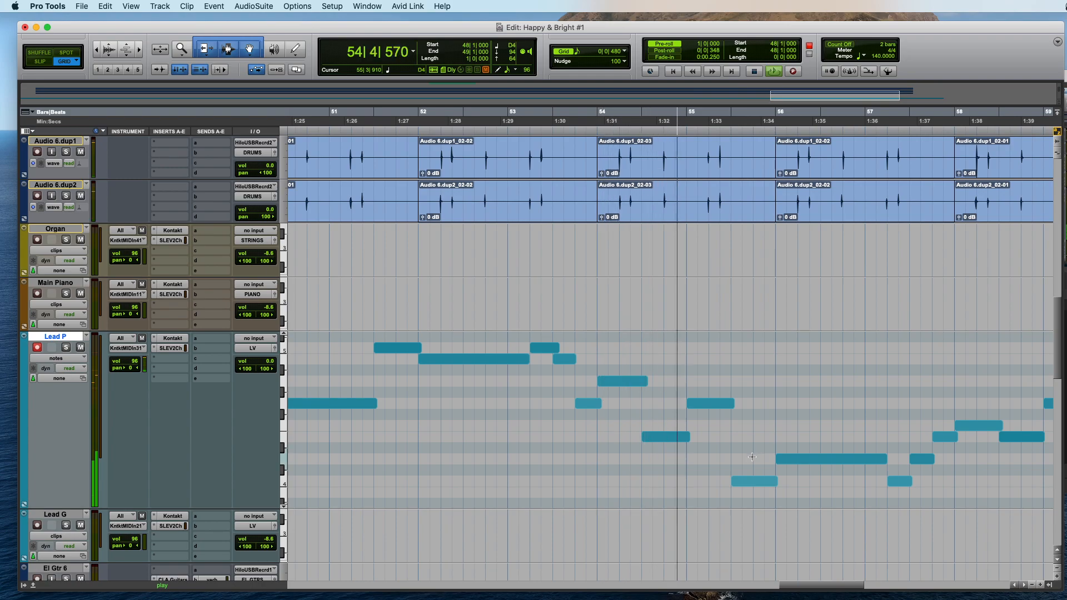
scroll(862, 470, down, 1)
scroll(862, 470, up, 1)
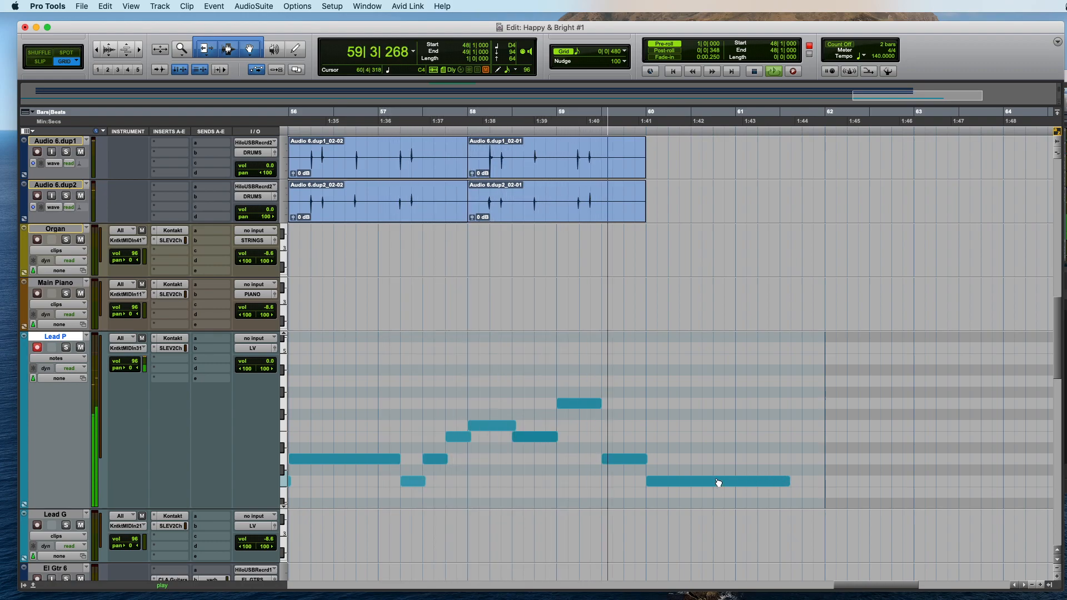
key(super+bracketleft)
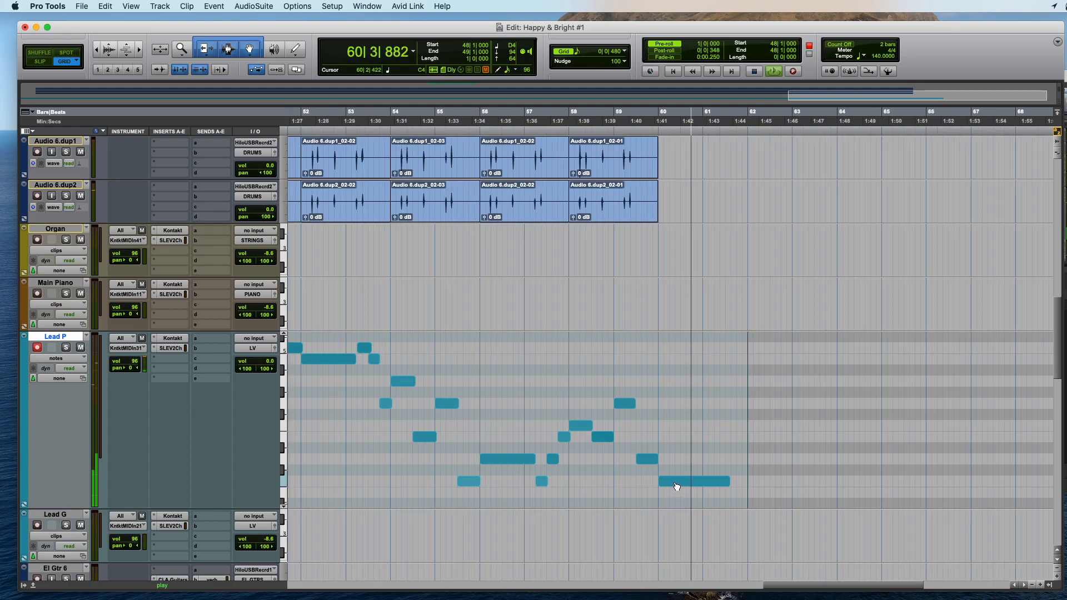
Step: Duplicate the final Lead P note at 60|1|000 up to E4 as a harmony and play the ending
key(space)
drag(674, 487, 678, 436)
key(space)
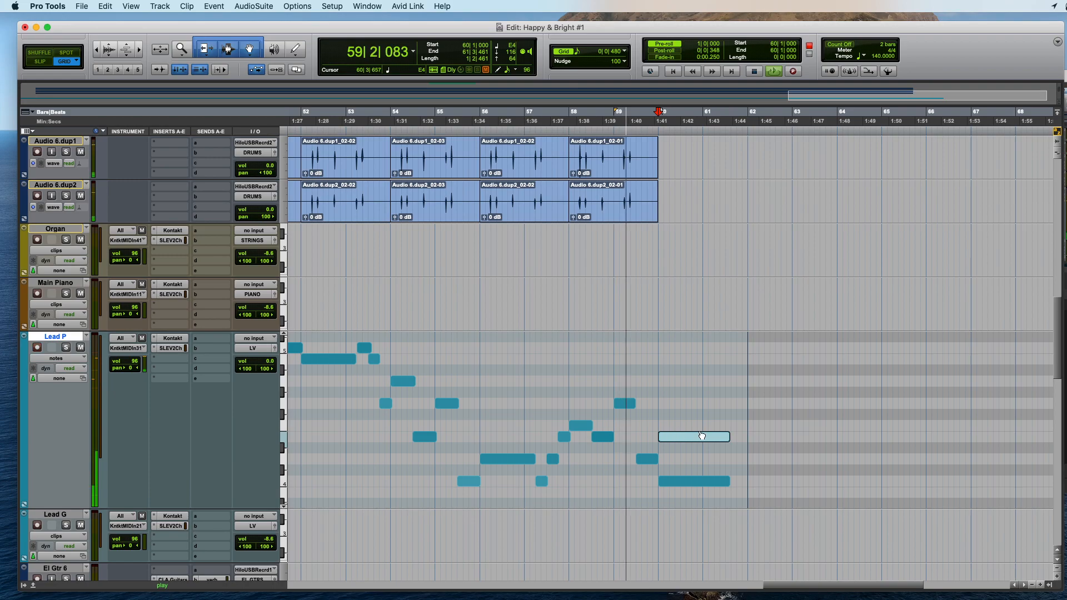
key(super+bracketright)
key(super+bracketleft)
key(super+bracketleft)
key(super+bracketleft)
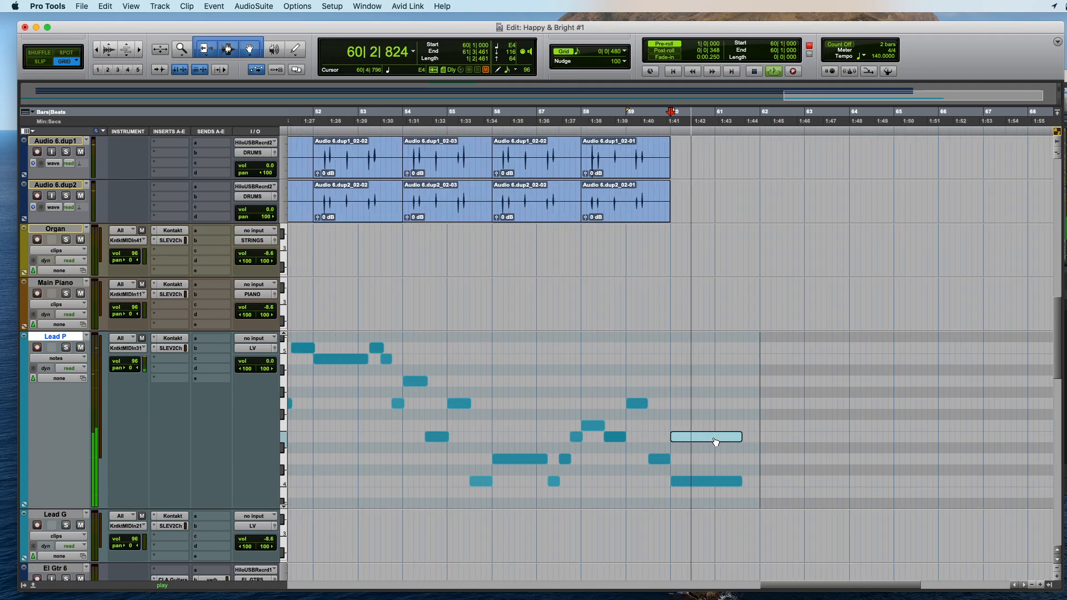
key(space)
Step: Trim the start of the G4 note on Lead P to 59|1|000 and play up to it
click(658, 398)
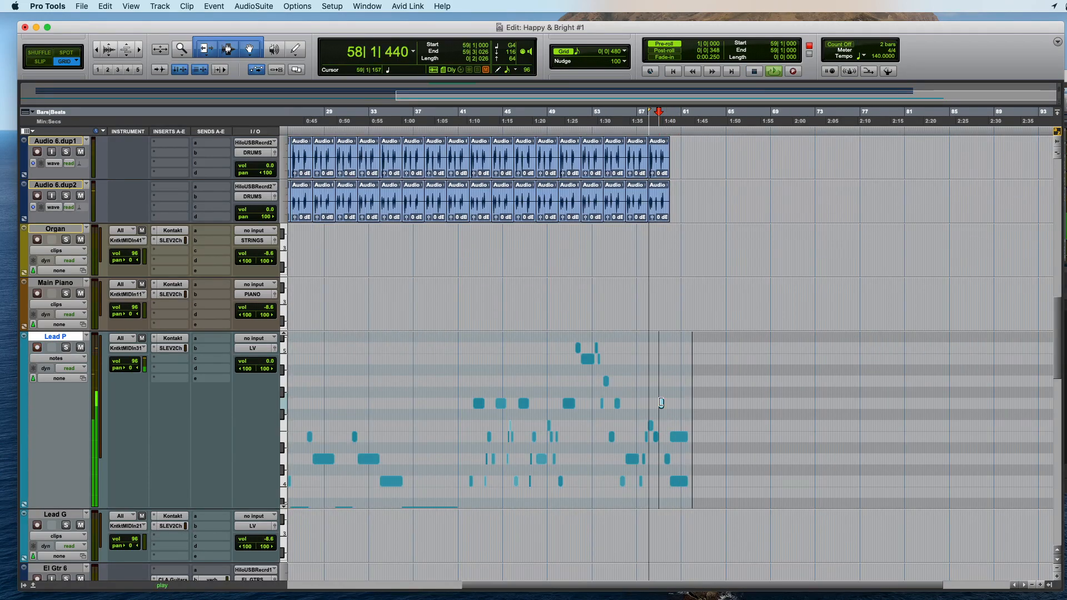
key(super+bracketright)
key(super+bracketright)
key(super+bracketright)
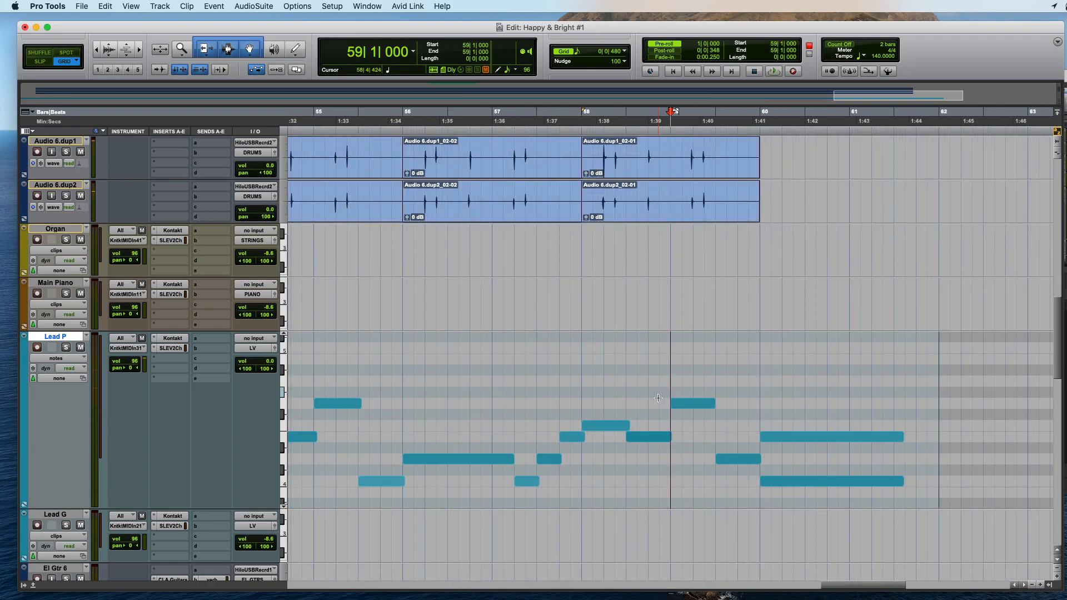
key(super+bracketleft)
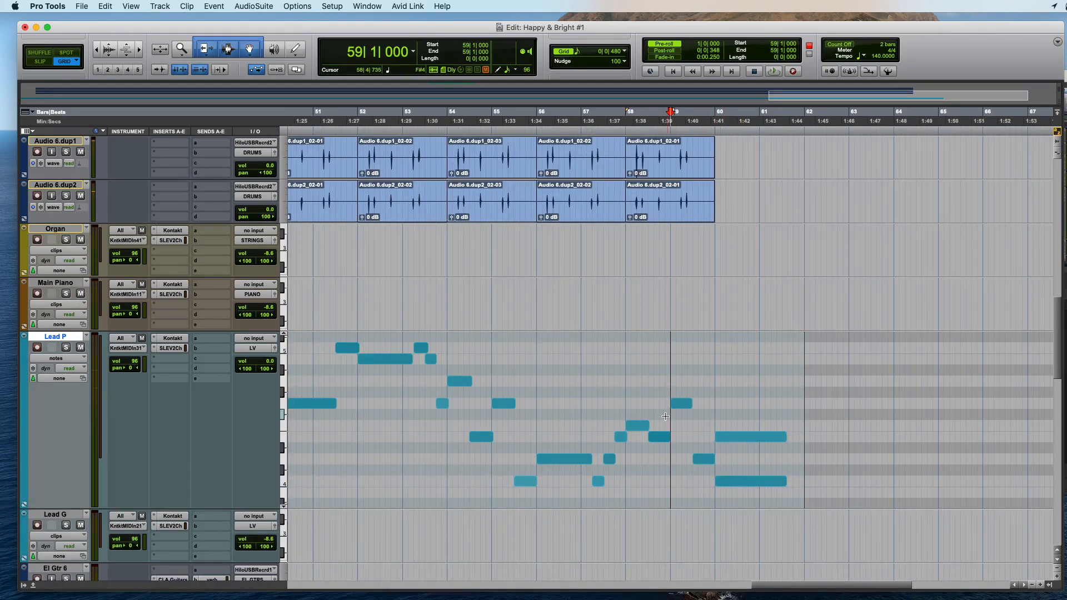
key(super+bracketleft)
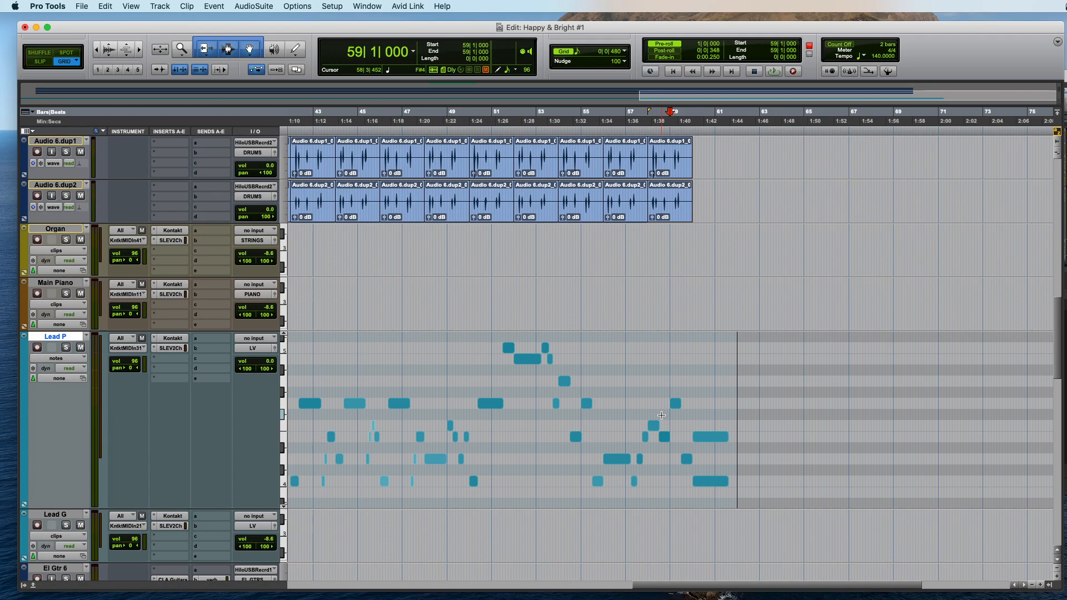
Step: Return to the start of the session and switch the Lead P track from notes to clips view
key(Return)
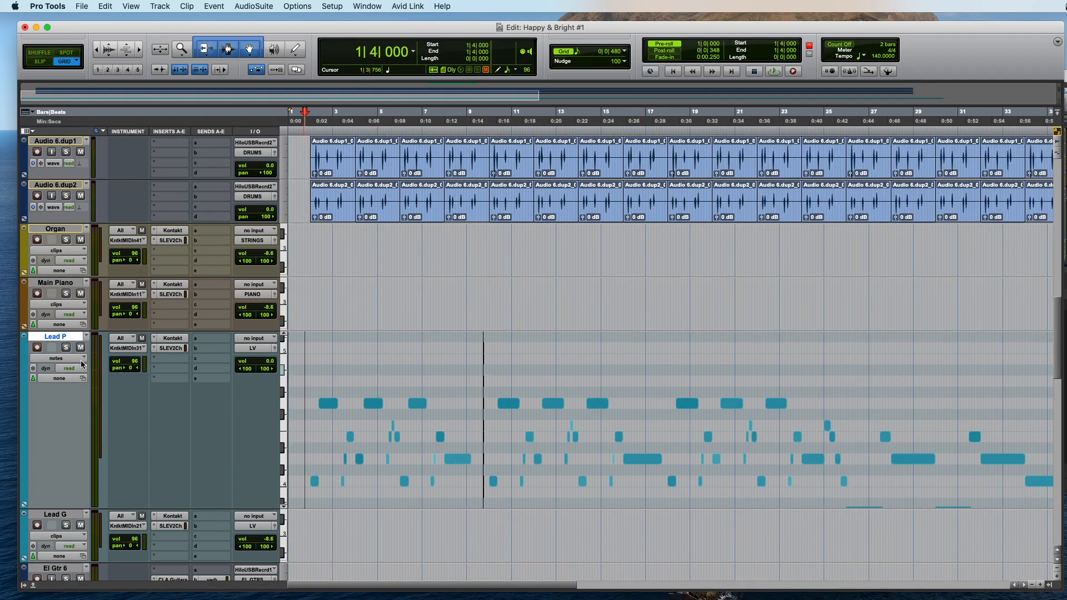
key(super+bracketleft)
key(super+bracketleft)
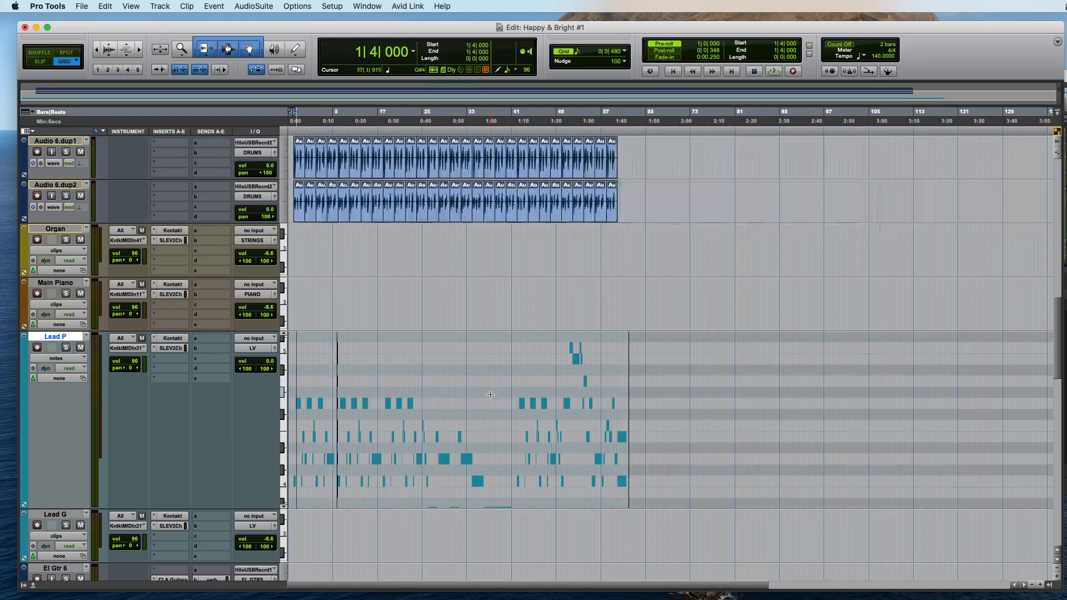
scroll(489, 396, down, 3)
key(ctrl+minus)
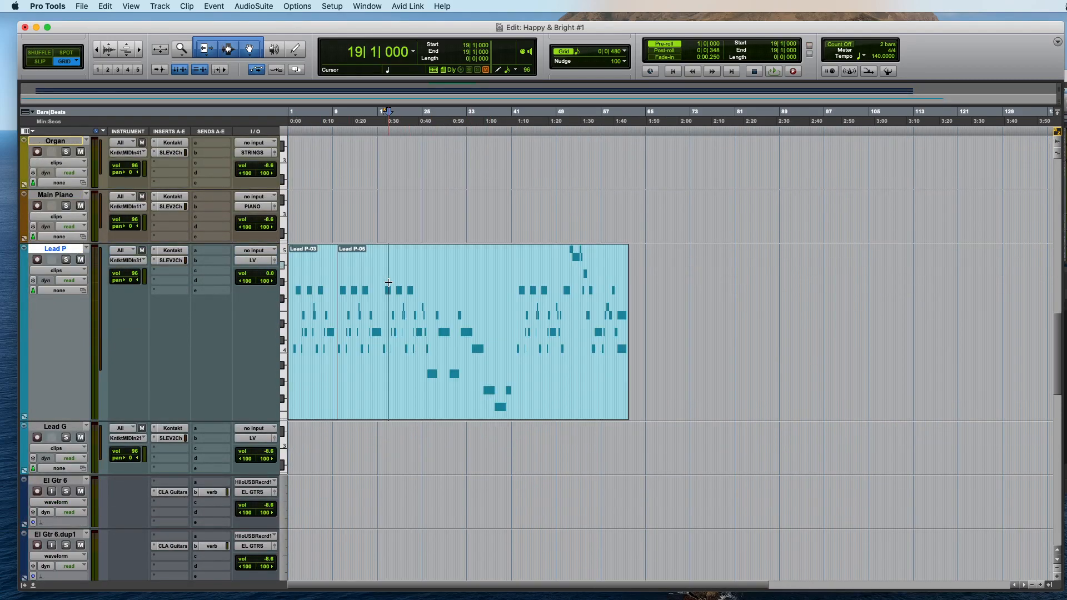
Step: Copy the Lead P-05 clip onto the Lead G track at the same position and play both tracks from 10|2|480
drag(366, 390, 375, 451)
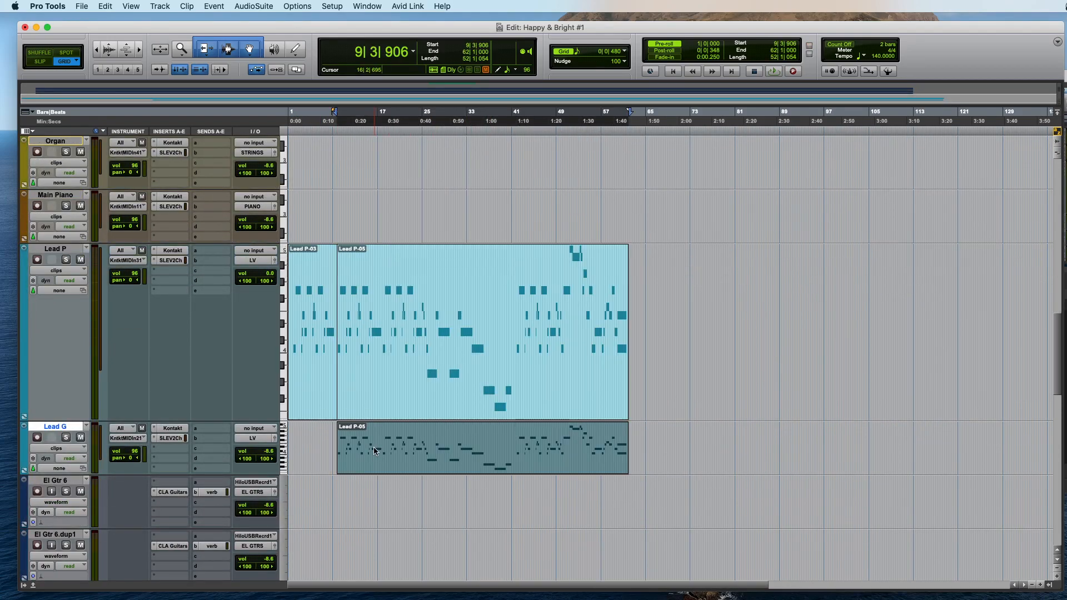
click(340, 488)
key(super+bracketright)
key(super+bracketright)
key(super+bracketright)
key(space)
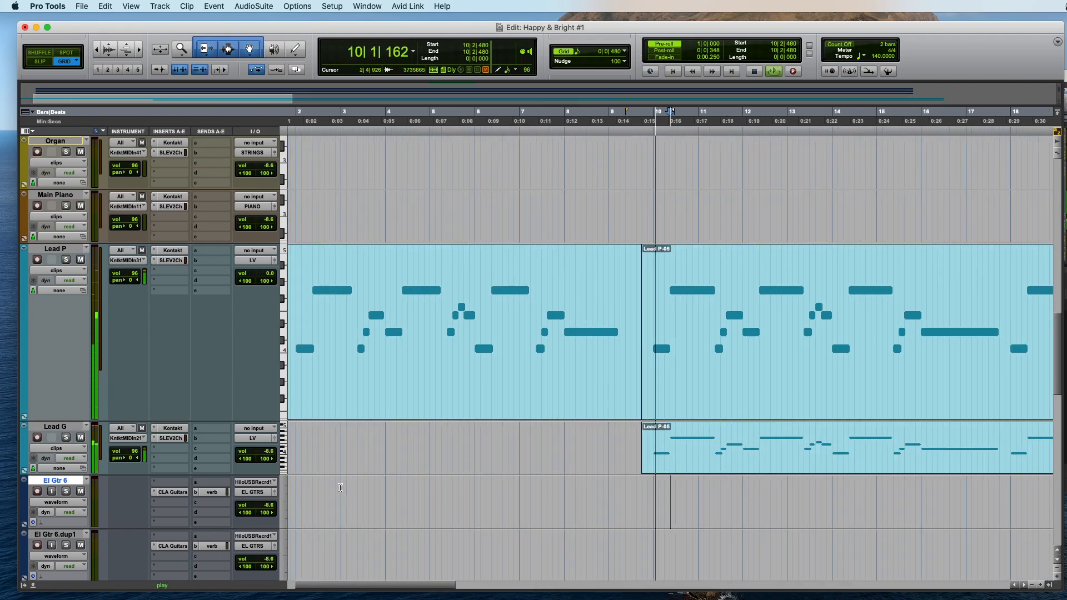
Step: Reduce the Lead P track height while listening to the doubled melody, and stop playback
key(super+bracketleft)
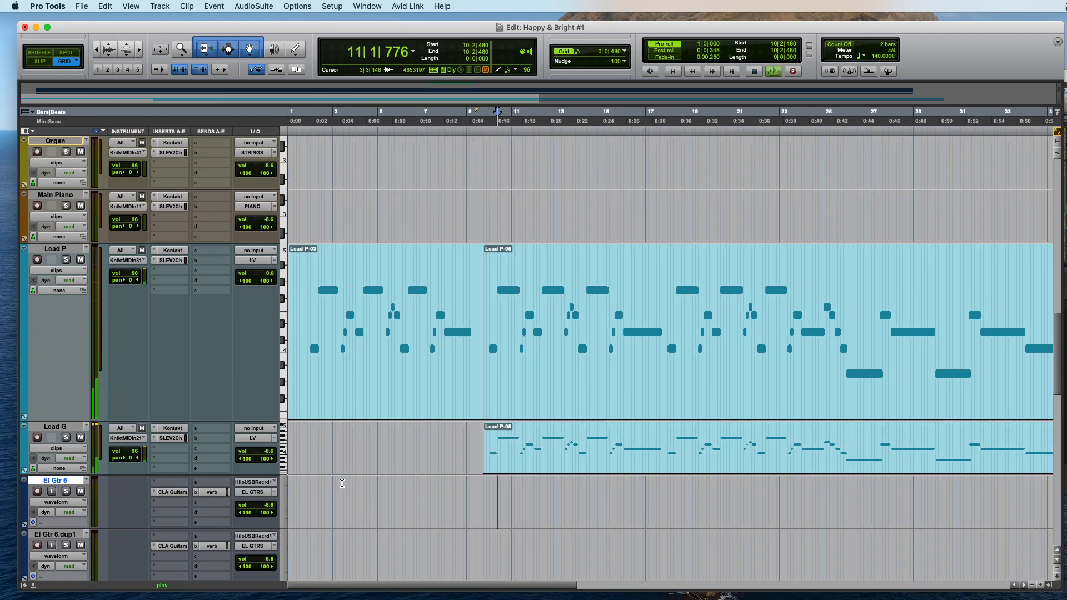
key(super+bracketleft)
key(ctrl+Down)
key(ctrl+Down)
scroll(362, 405, up, 3)
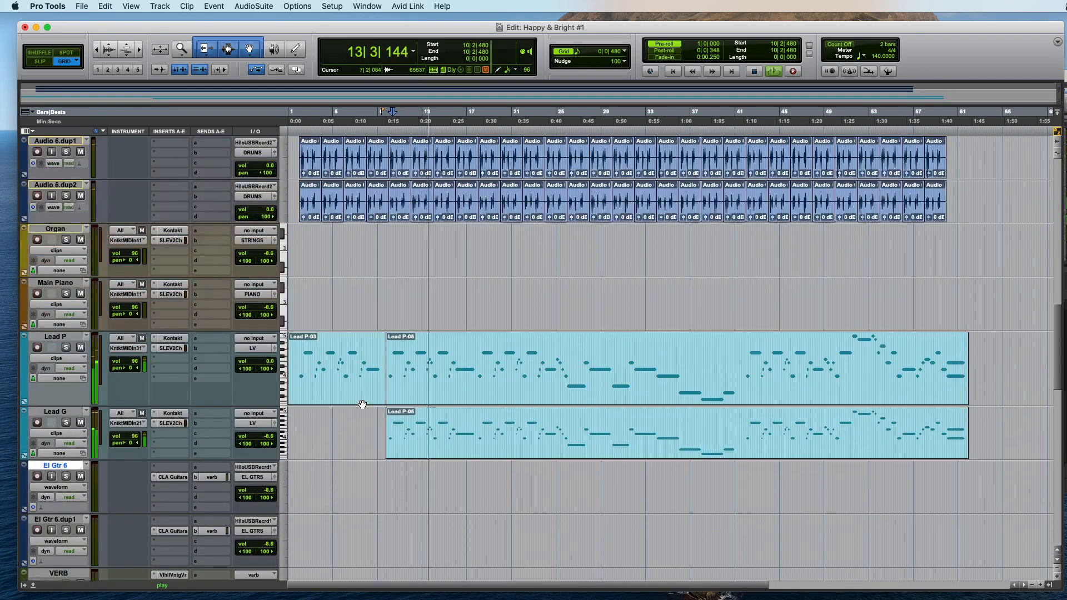
key(space)
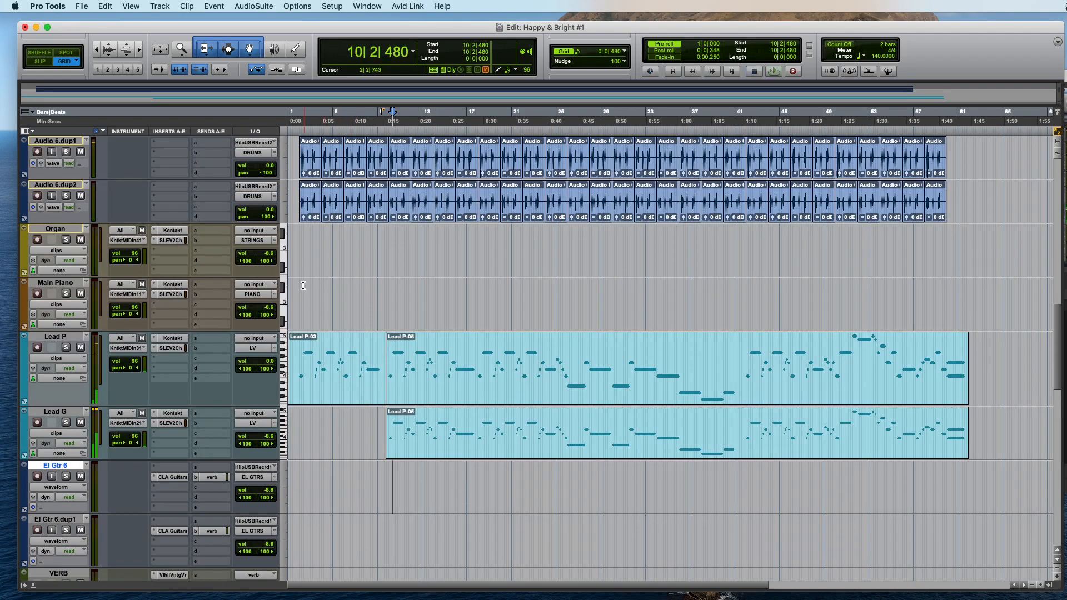
Step: Open Kontakt on Lead G and examine the loaded Simple Toy Glockenspiel and Vintage Marching Band Glockenspiel instruments
click(726, 246)
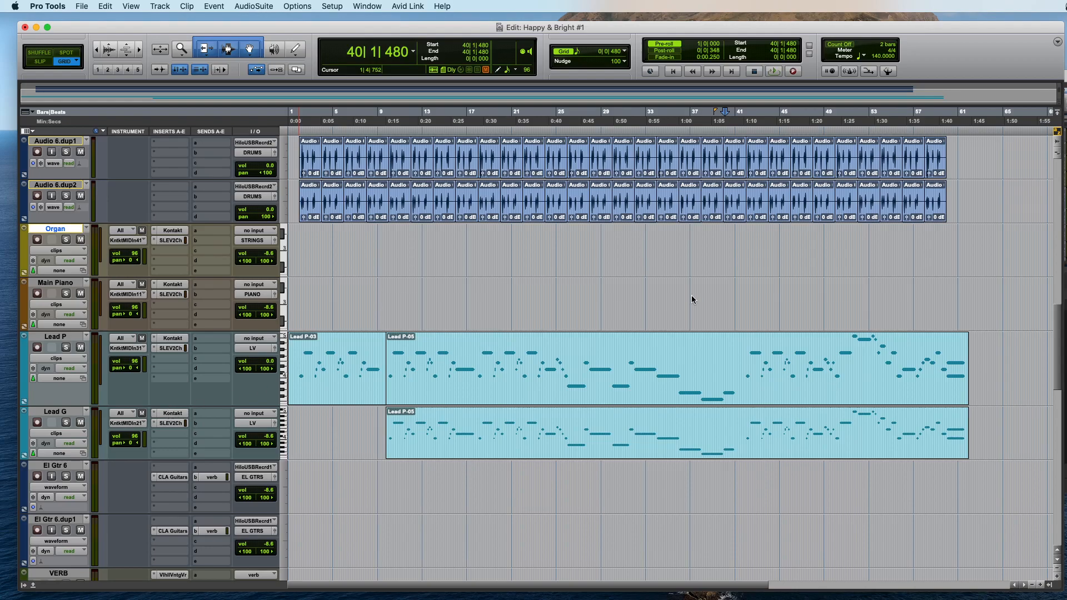
click(172, 413)
drag(907, 65, 804, 50)
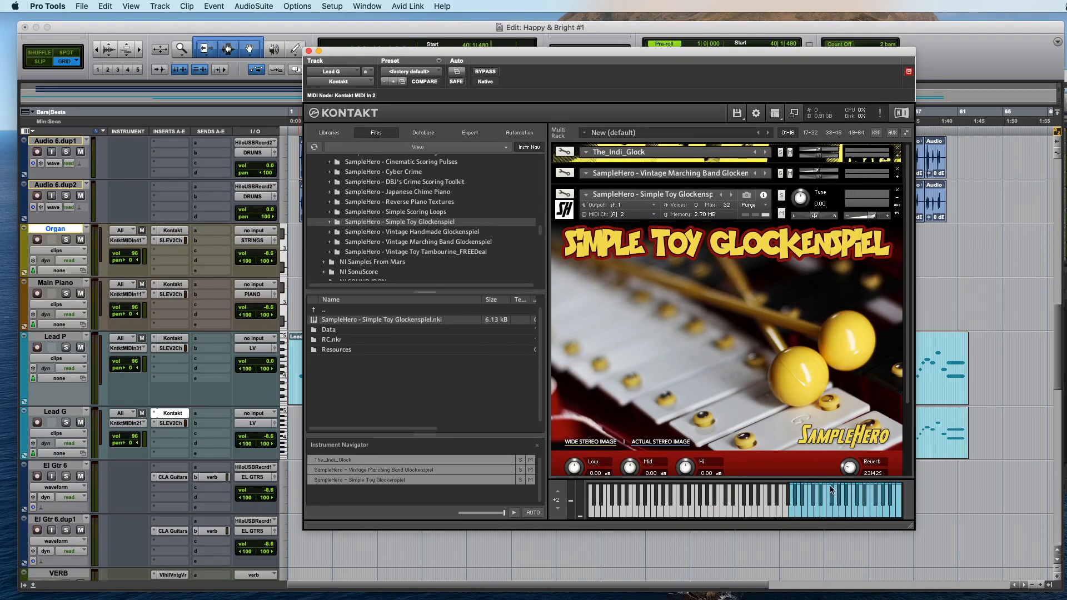
click(897, 199)
click(898, 178)
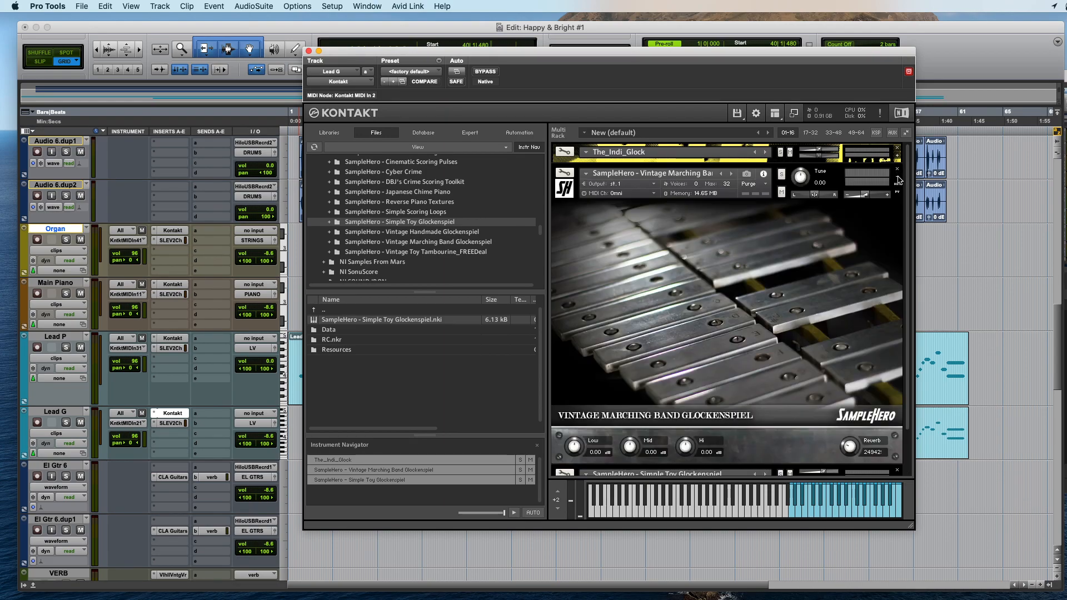
click(898, 179)
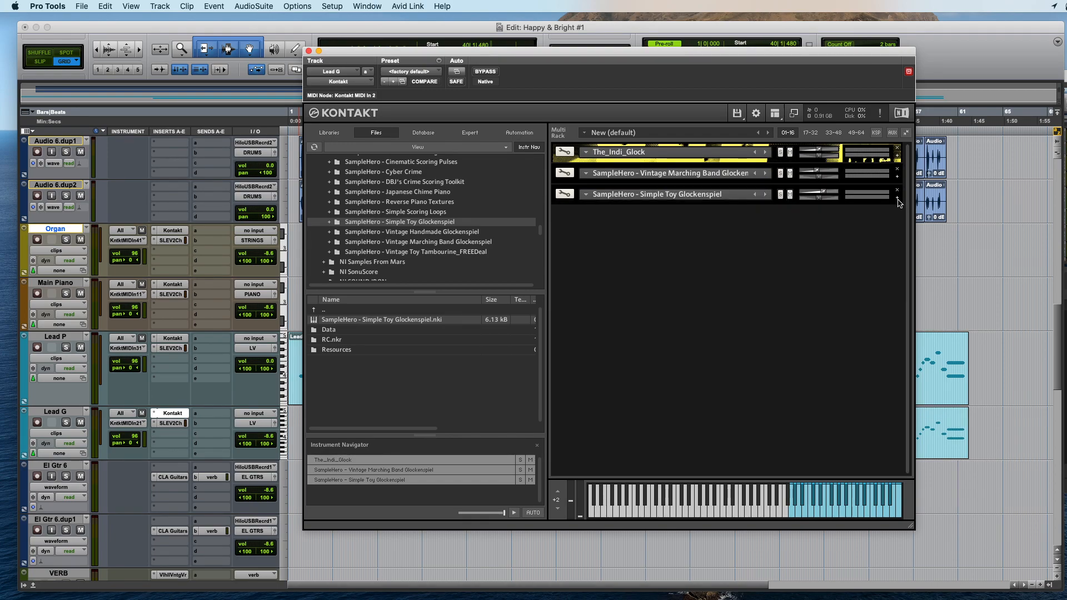
click(898, 199)
click(625, 215)
click(628, 227)
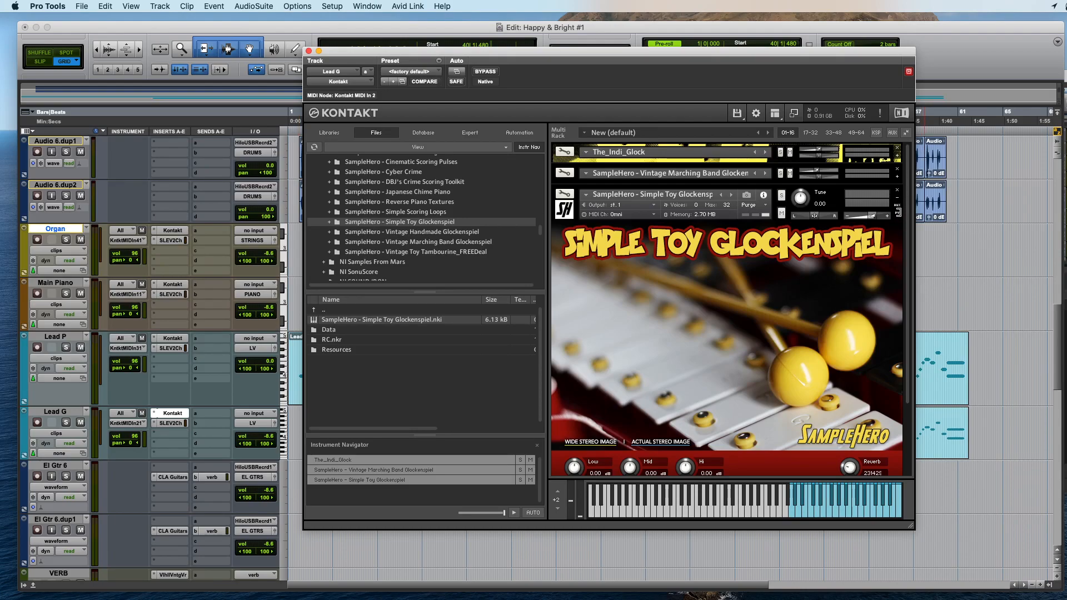
Step: Review the Vintage Marching Band, The_Indi_Glock and Simple Toy Glockenspiel panels in turn in Lead G's Kontakt rack
click(896, 198)
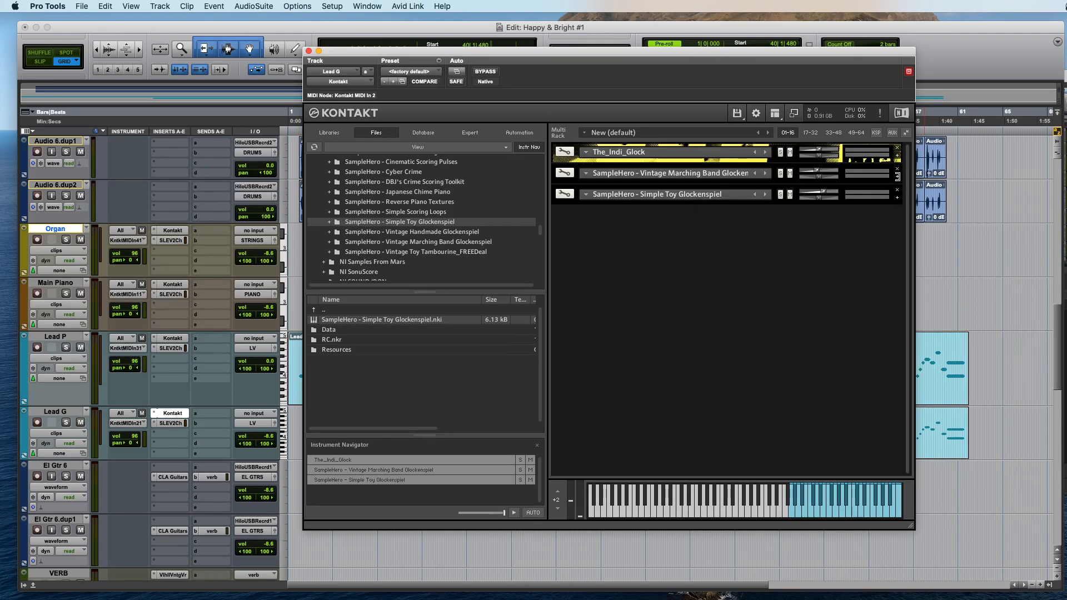
click(898, 176)
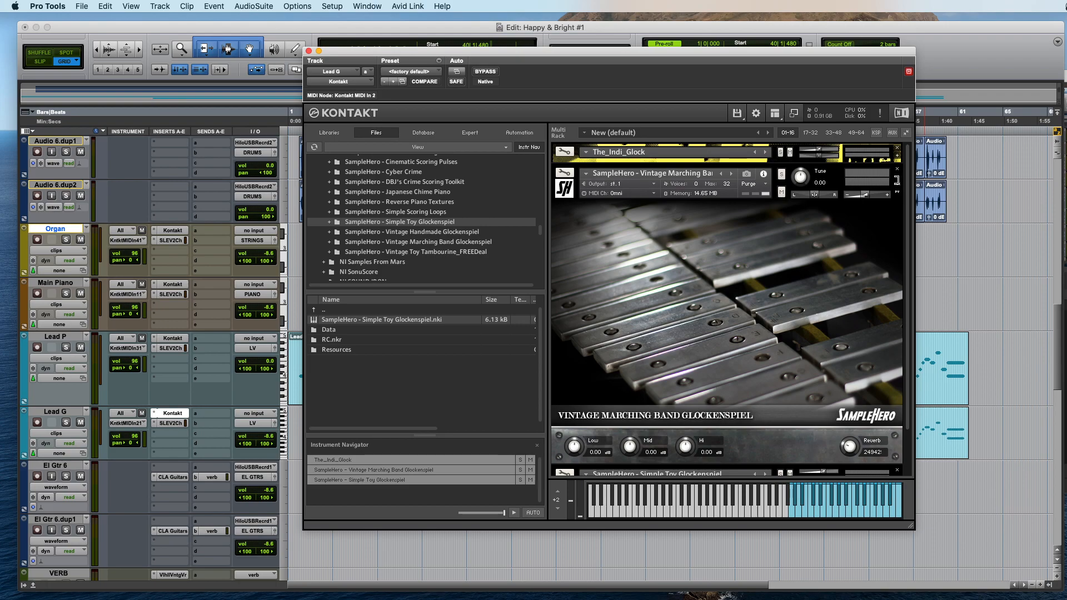
click(896, 176)
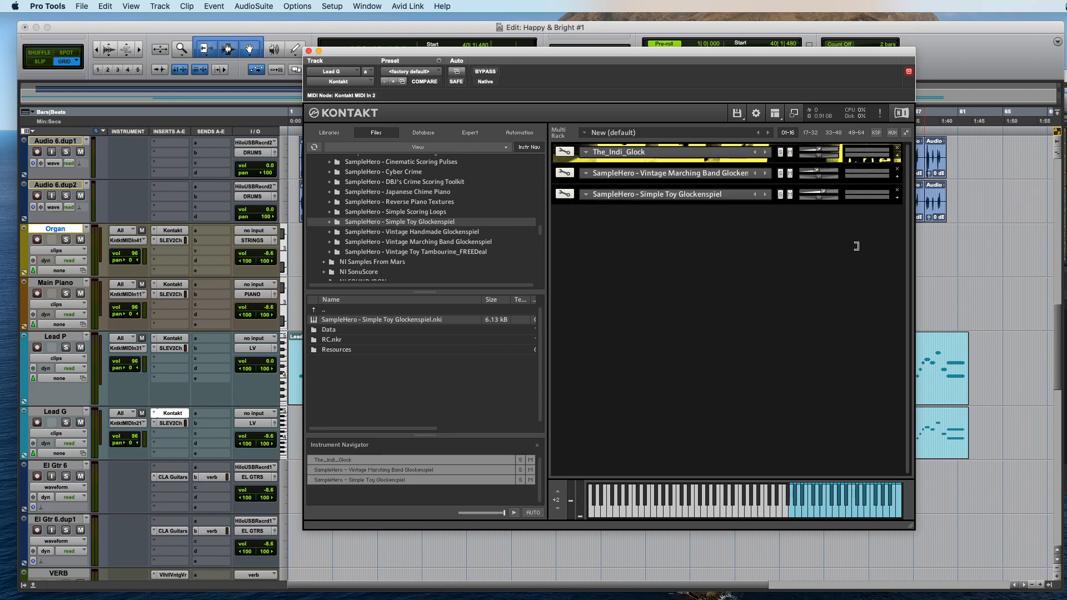
click(897, 154)
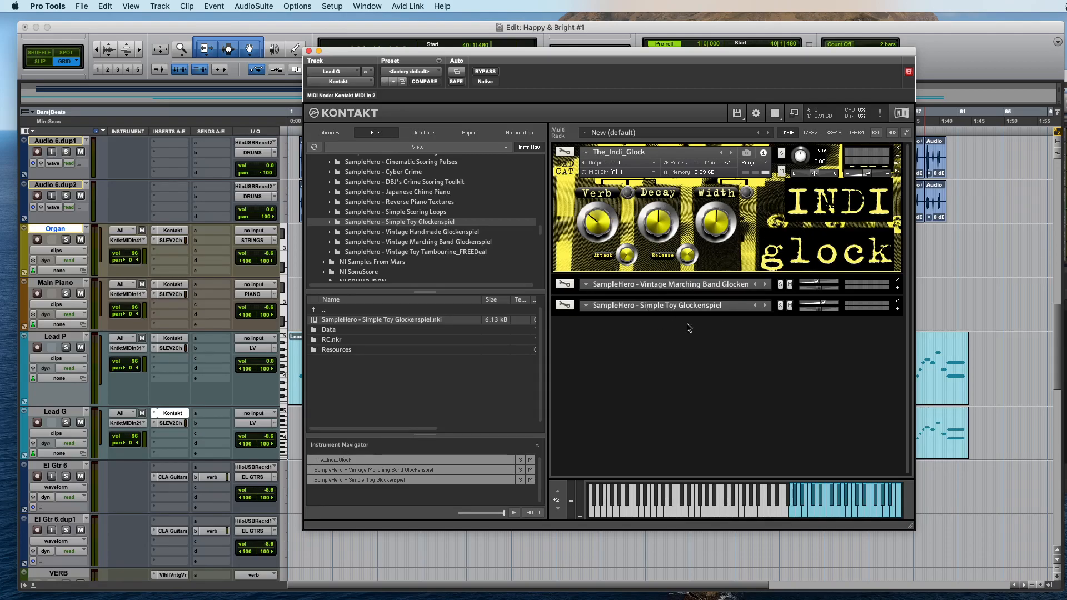
click(898, 158)
click(897, 157)
click(898, 157)
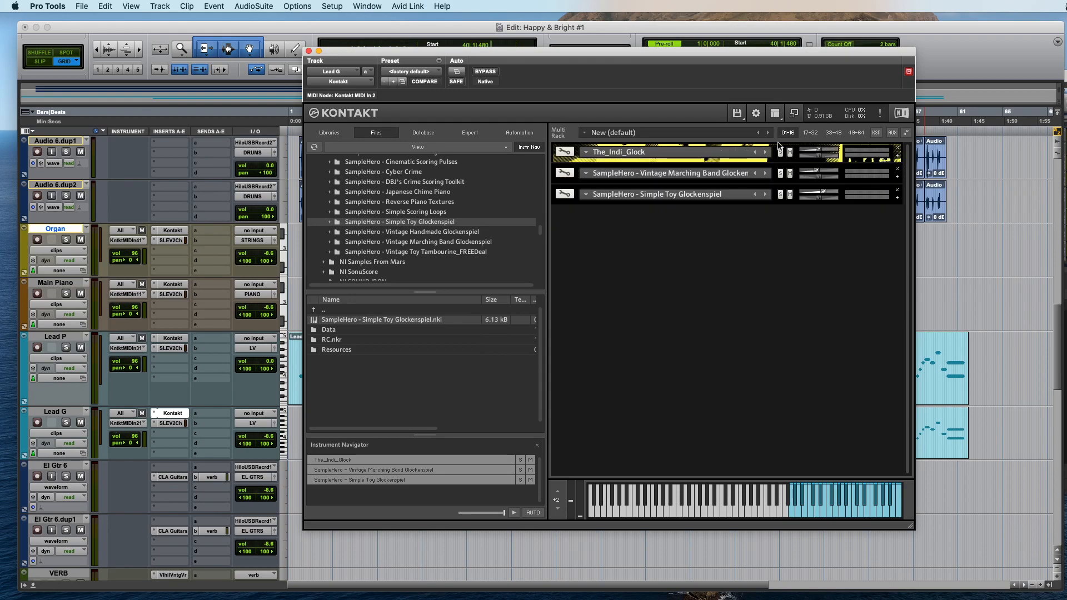
click(897, 199)
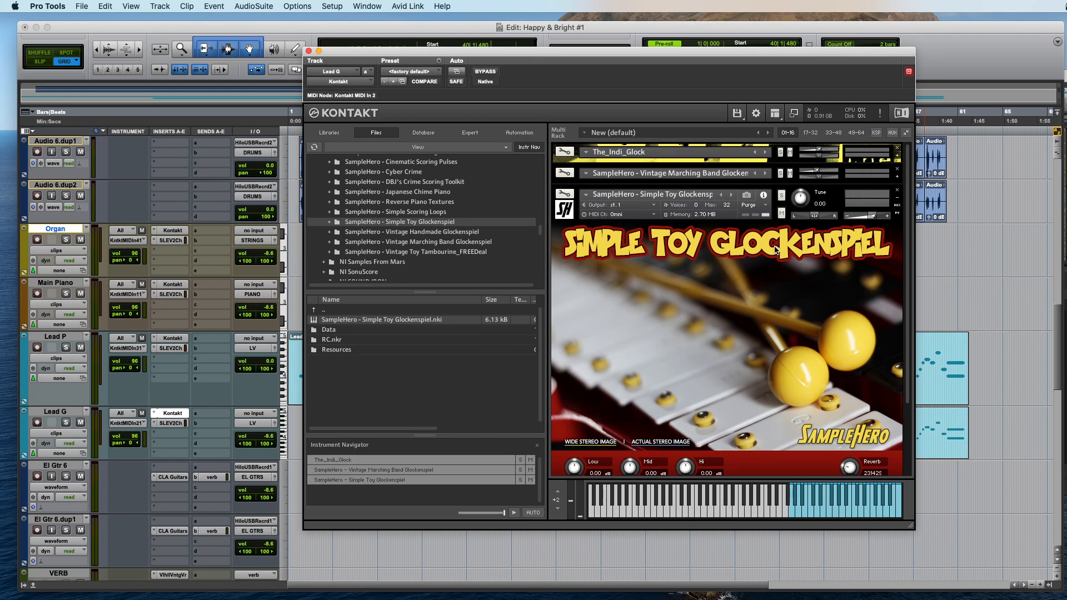
Step: Duplicate the Lead G track once with its playlists, automation, inserts, sends and group assignments, inserted after the last selected track
click(925, 359)
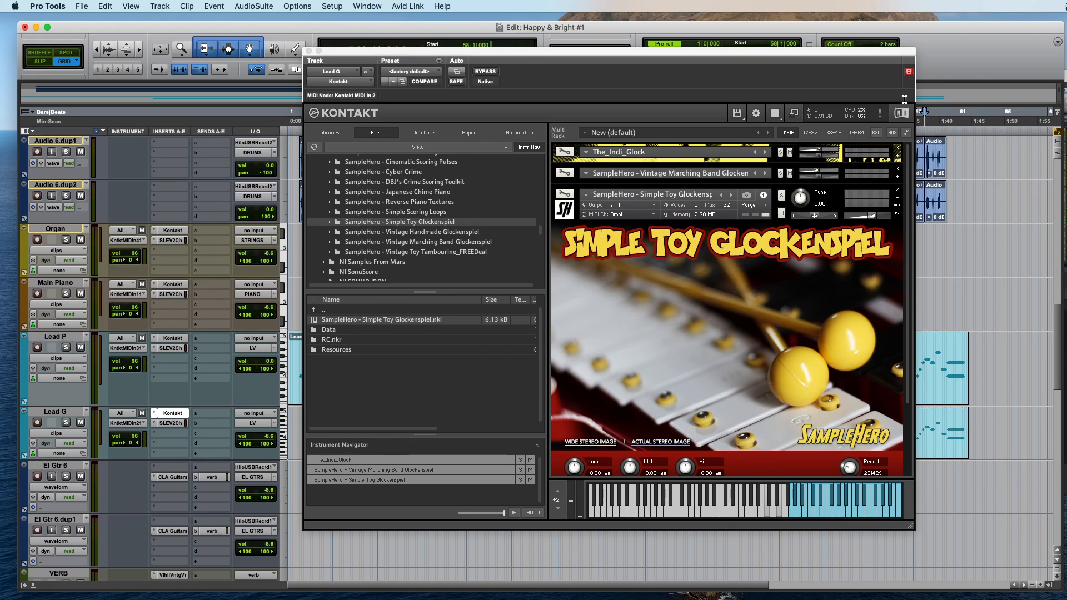
drag(855, 55, 909, 30)
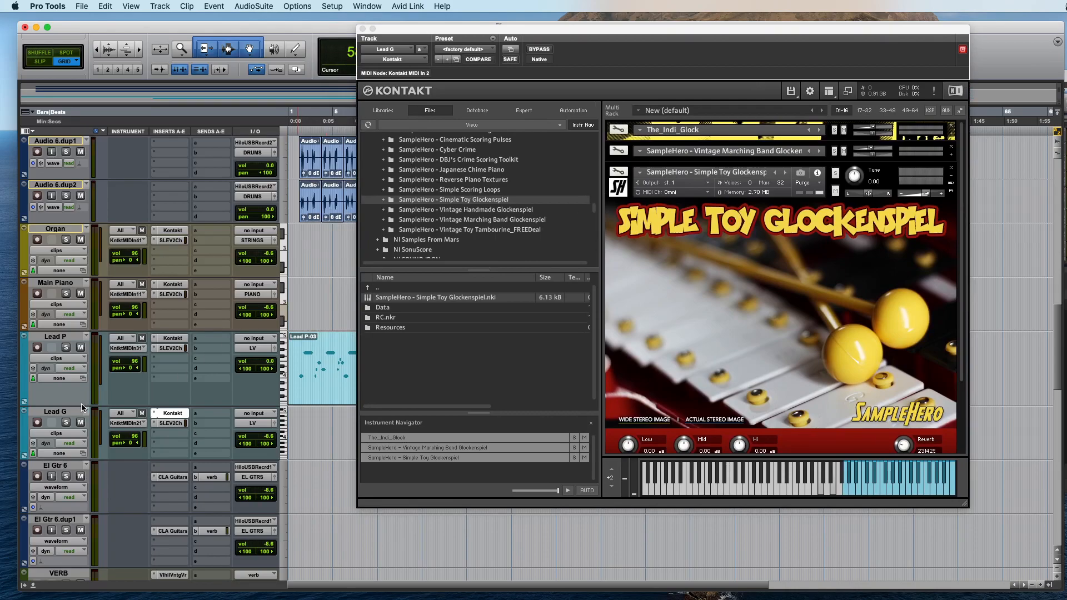
key(alt+shift+d)
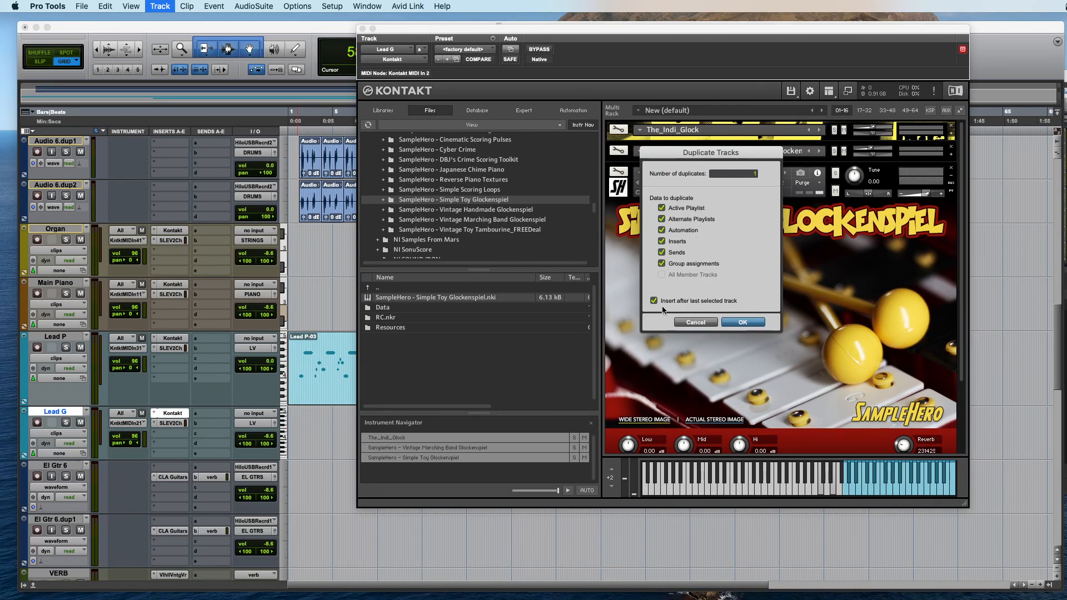
key(Return)
key(super+bracketleft)
key(super+bracketleft)
key(super+bracketleft)
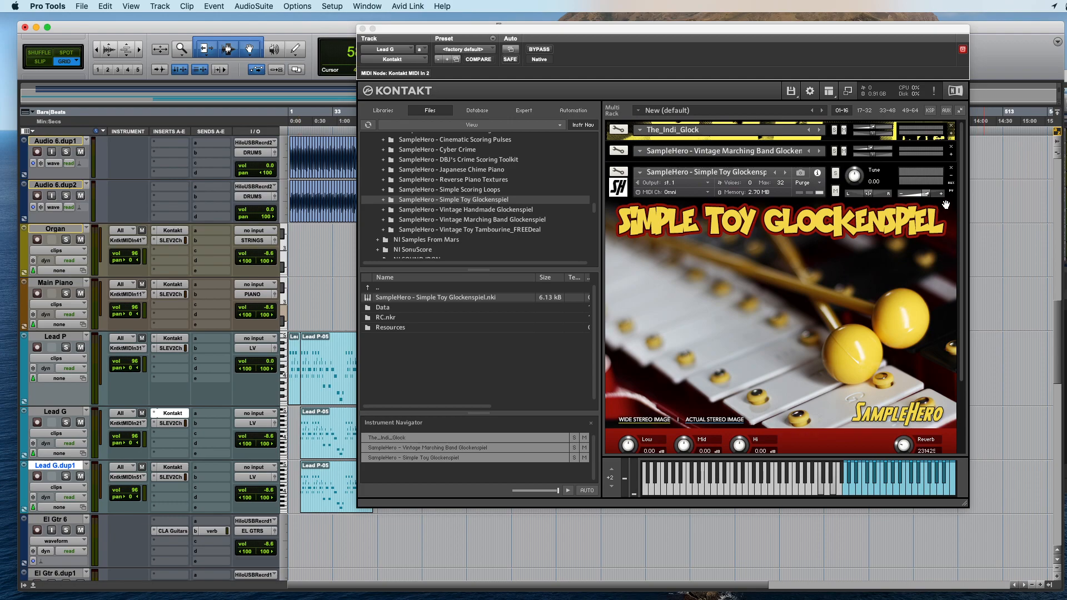
Step: Remove Simple Toy Glockenspiel from Lead G's Kontakt, and remove Vintage Marching Band Glockenspiel and The_Indi_Glock from Lead G.dup1's Kontakt
click(951, 170)
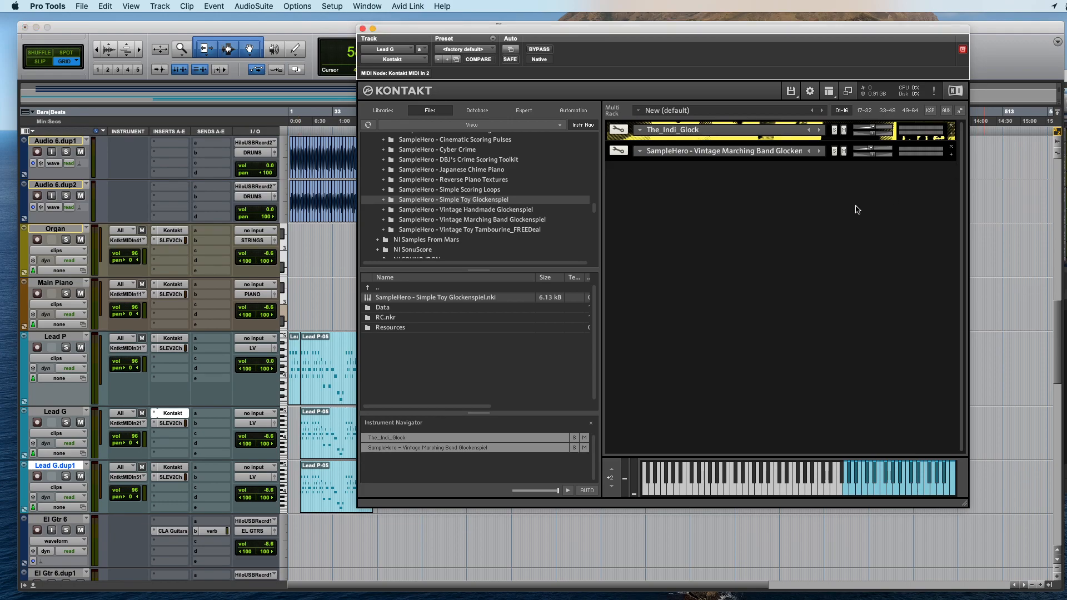
click(173, 467)
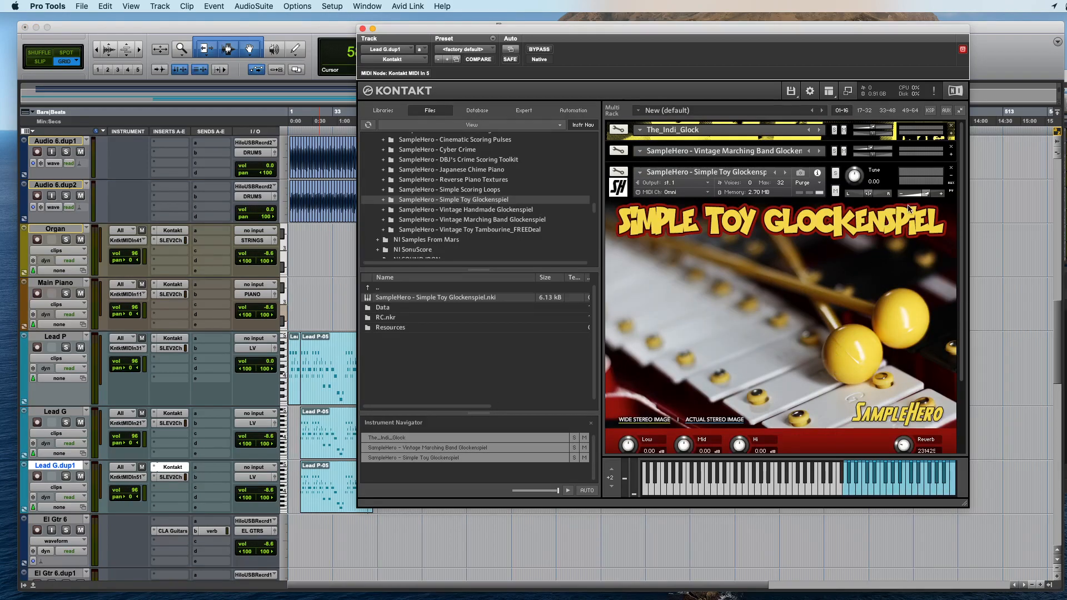
click(952, 148)
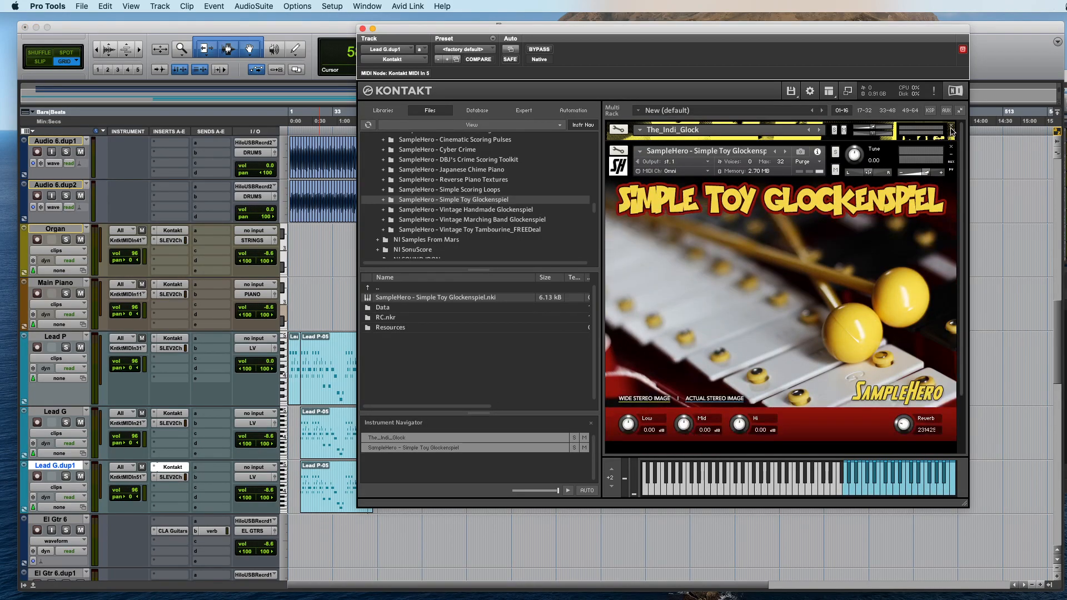
click(952, 129)
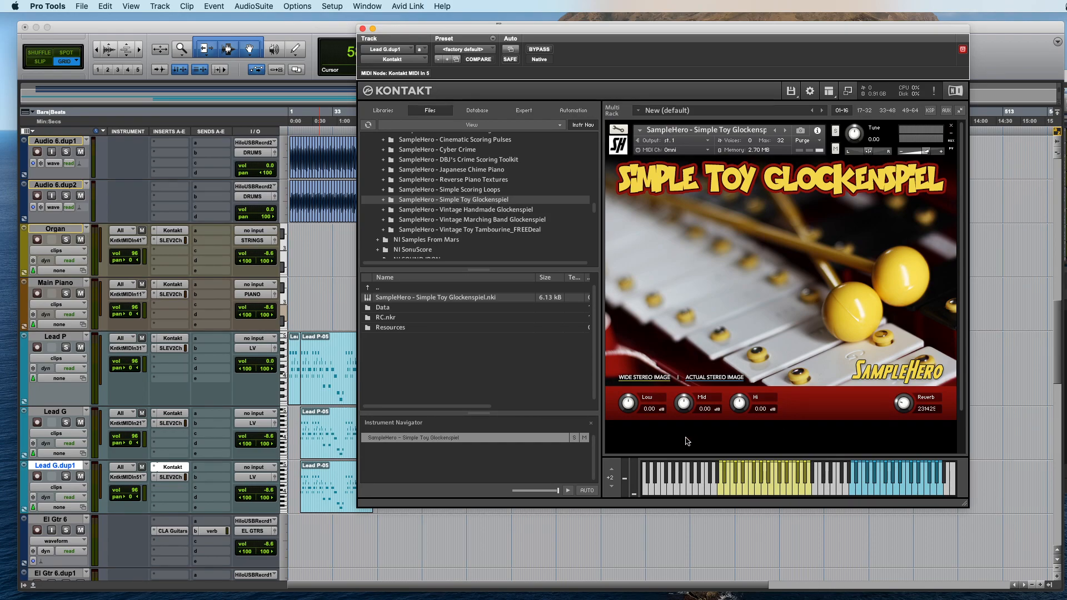
Step: Preview the Lead G.dup1 clip and transpose it up by 1 octave and 0 semitones
click(333, 479)
key(space)
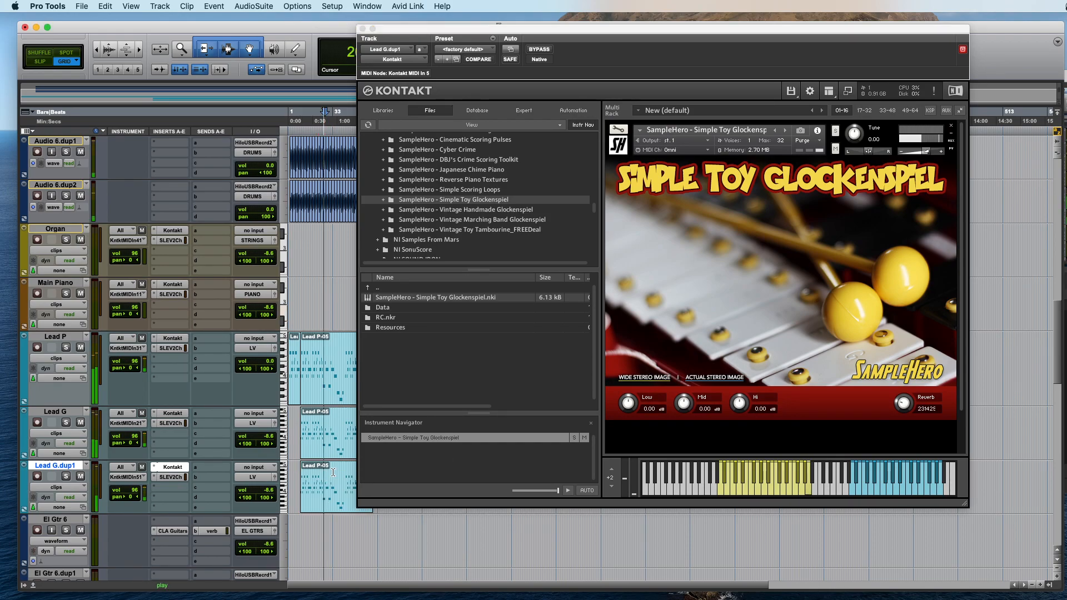
key(space)
click(339, 498)
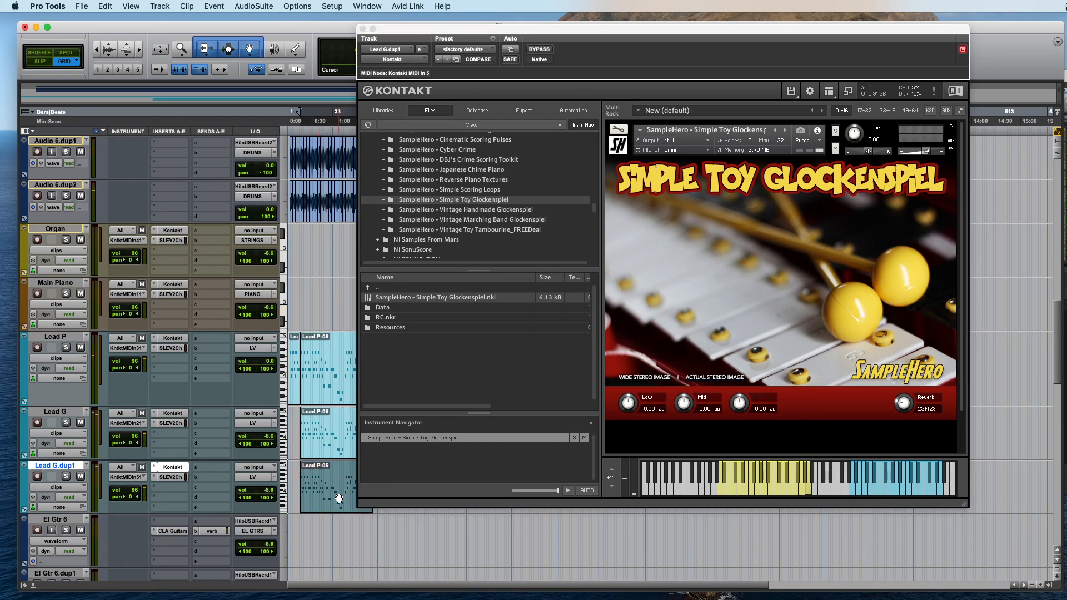
key(alt+t)
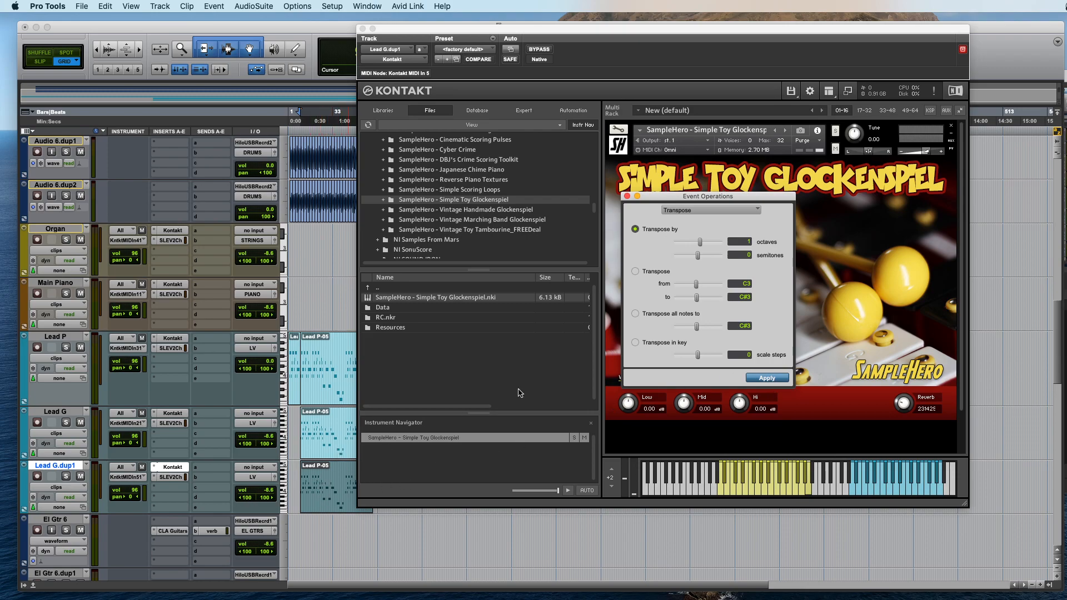
click(770, 381)
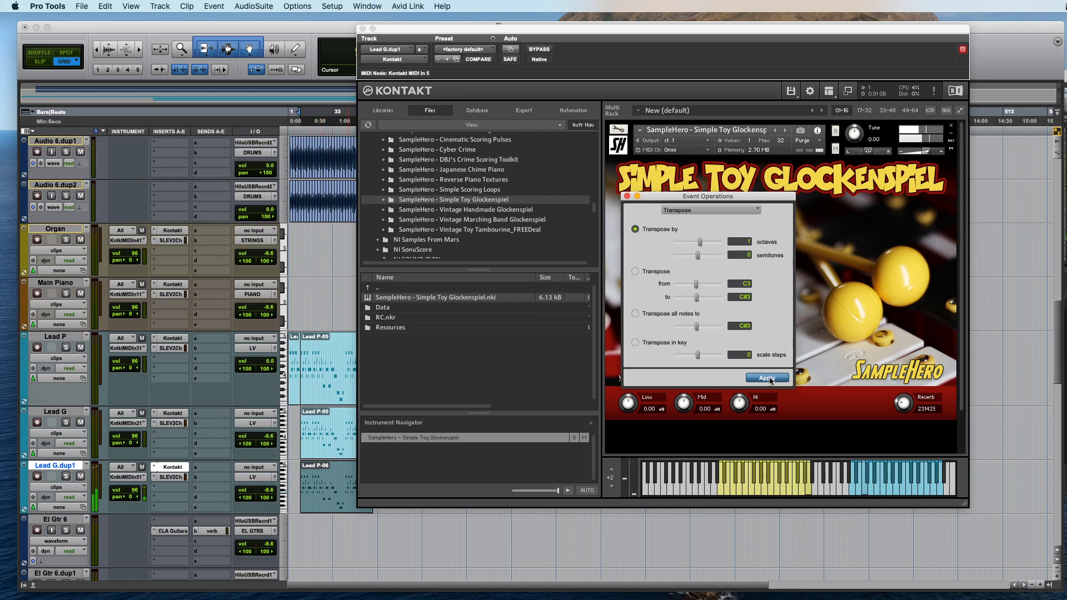
Step: Listen to the transposed Lead G.dup1 clip from near its start, and close the Event Operations and Kontakt windows
click(309, 531)
key(super+bracketright)
key(super+bracketright)
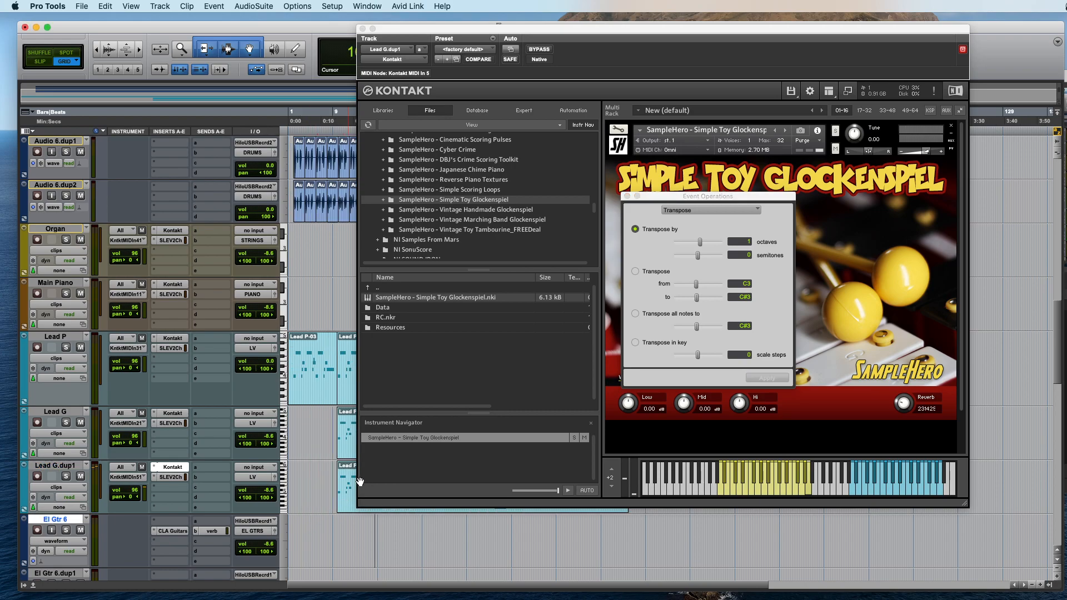
click(348, 475)
key(space)
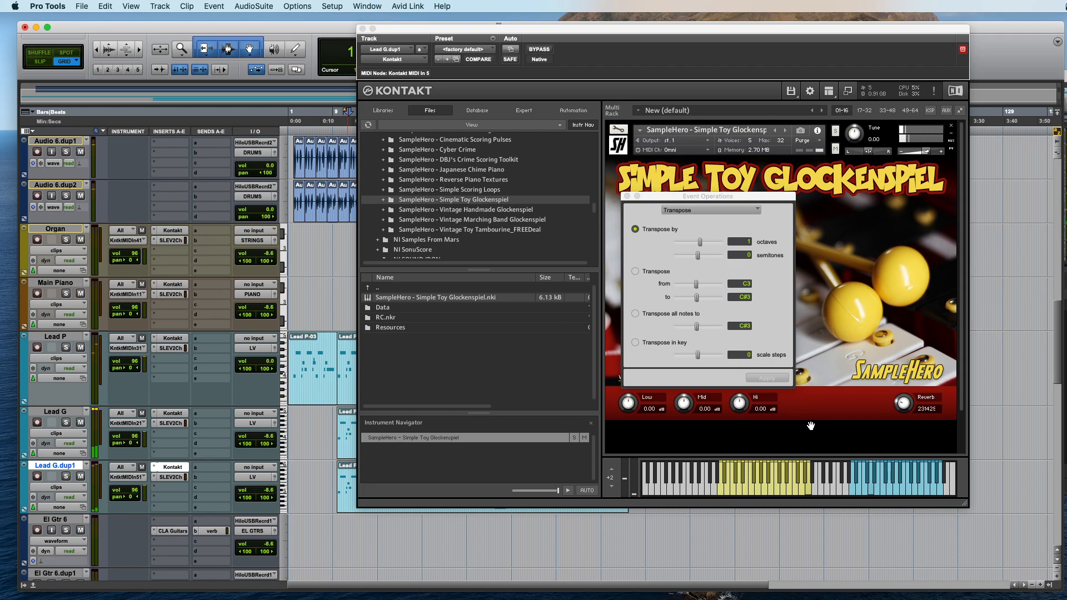
click(628, 197)
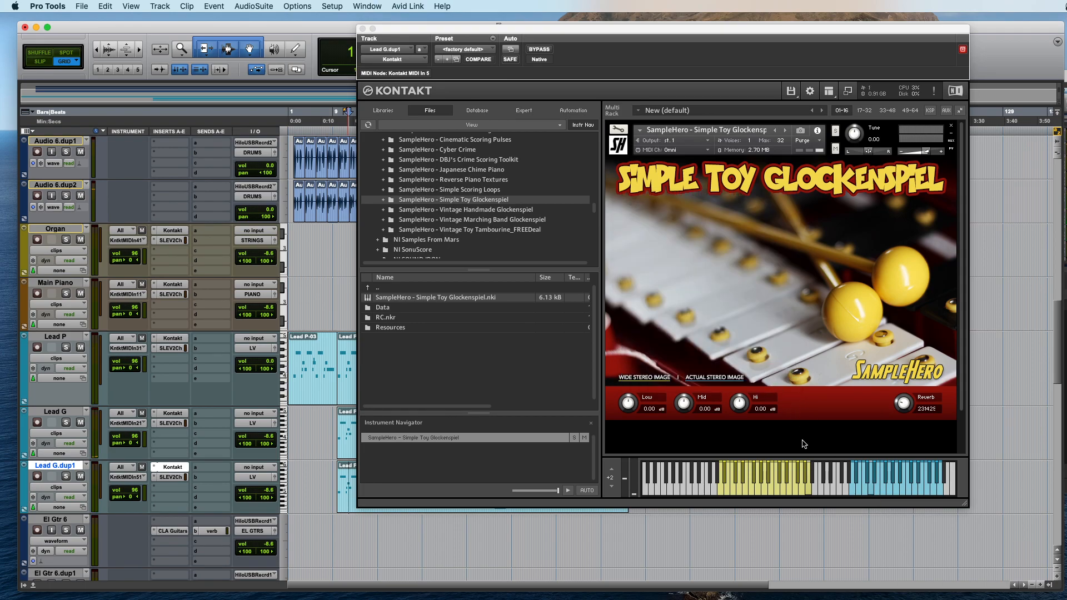
key(space)
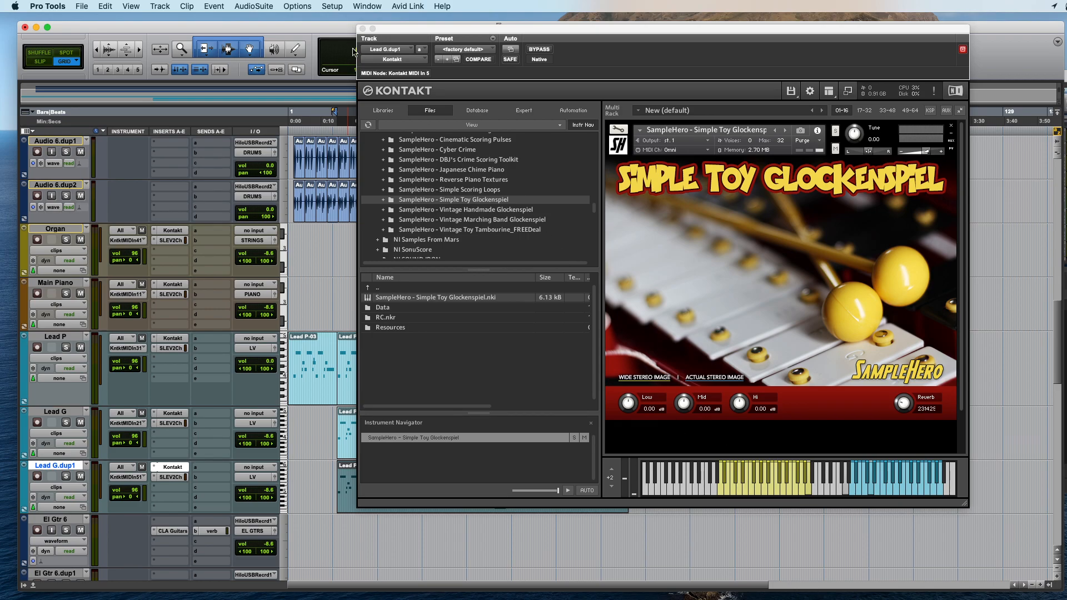
click(363, 29)
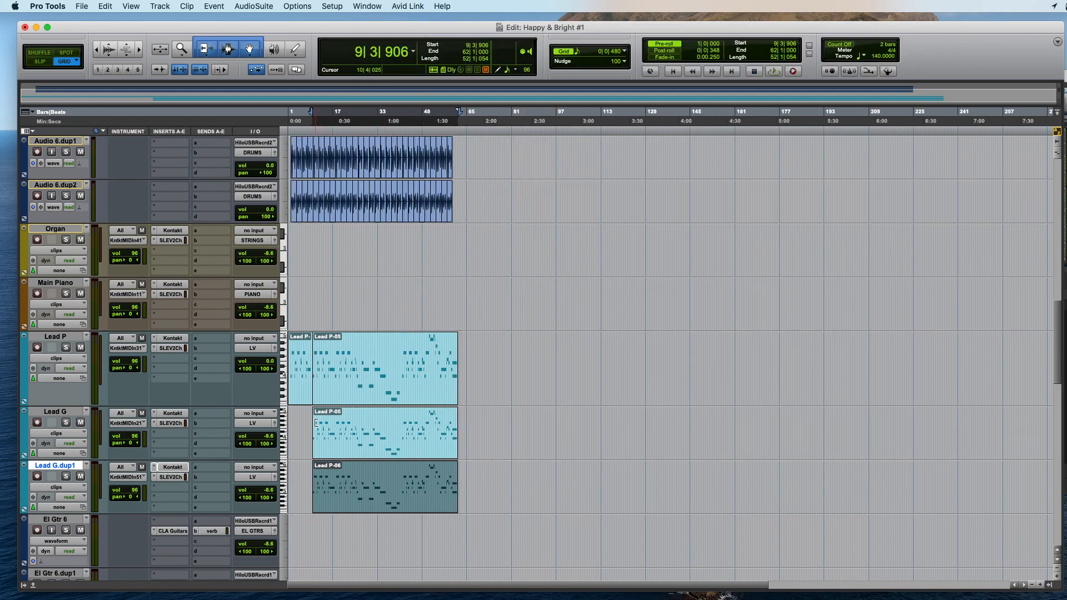
Step: Open the Kontakt instrument on the Organ track
key(super+])
key(super+])
click(378, 433)
scroll(445, 411, up, 2)
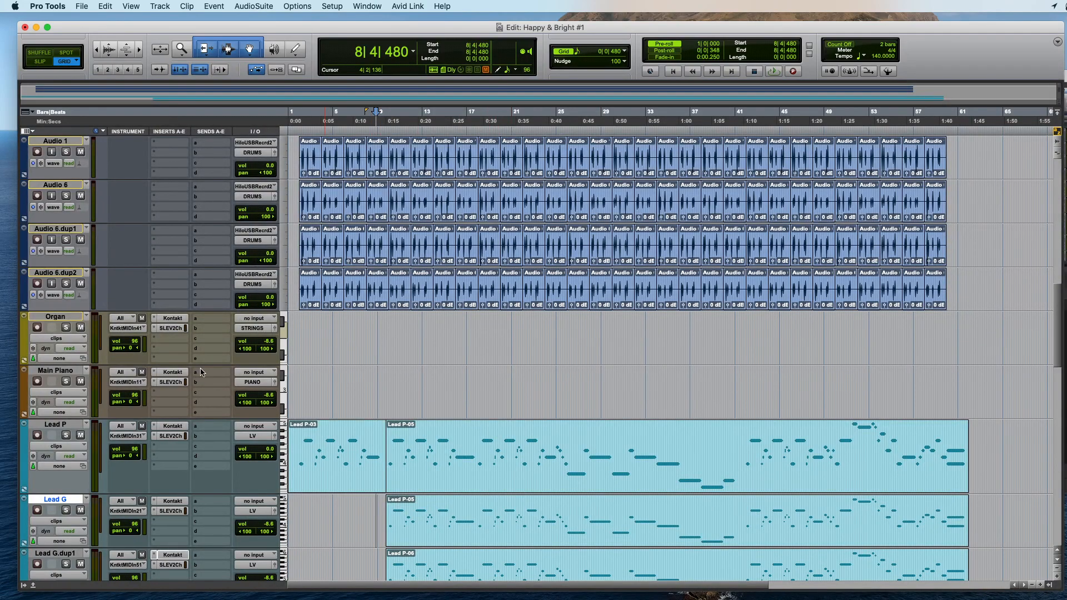
click(172, 318)
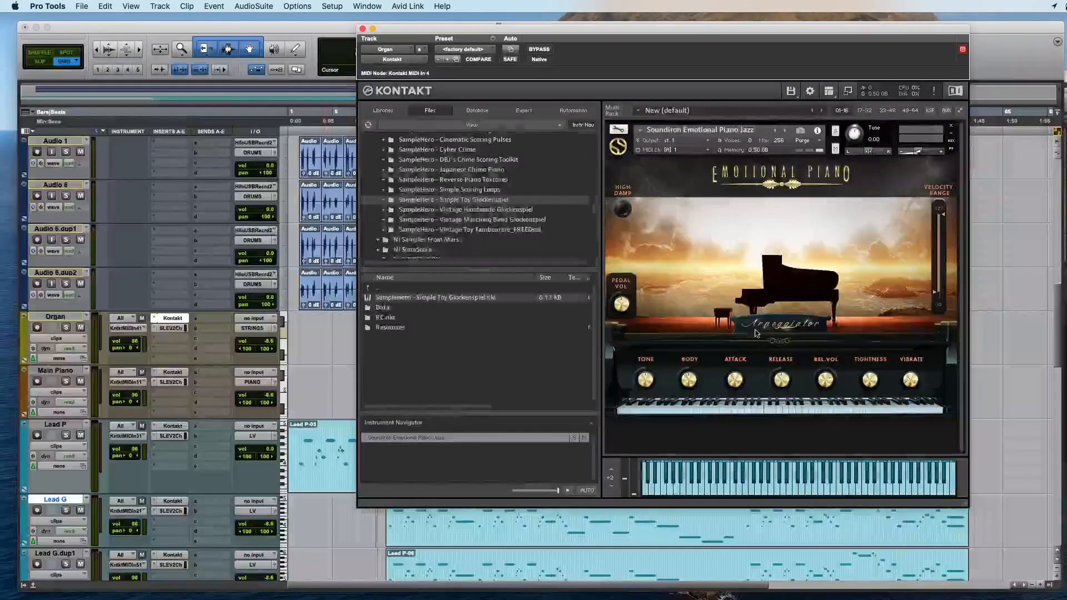
Step: Replace Soundiron Emotional Piano Jazz in the Organ track's Kontakt with Basic Rock 1 from the Vintage Organs library
click(172, 372)
click(173, 318)
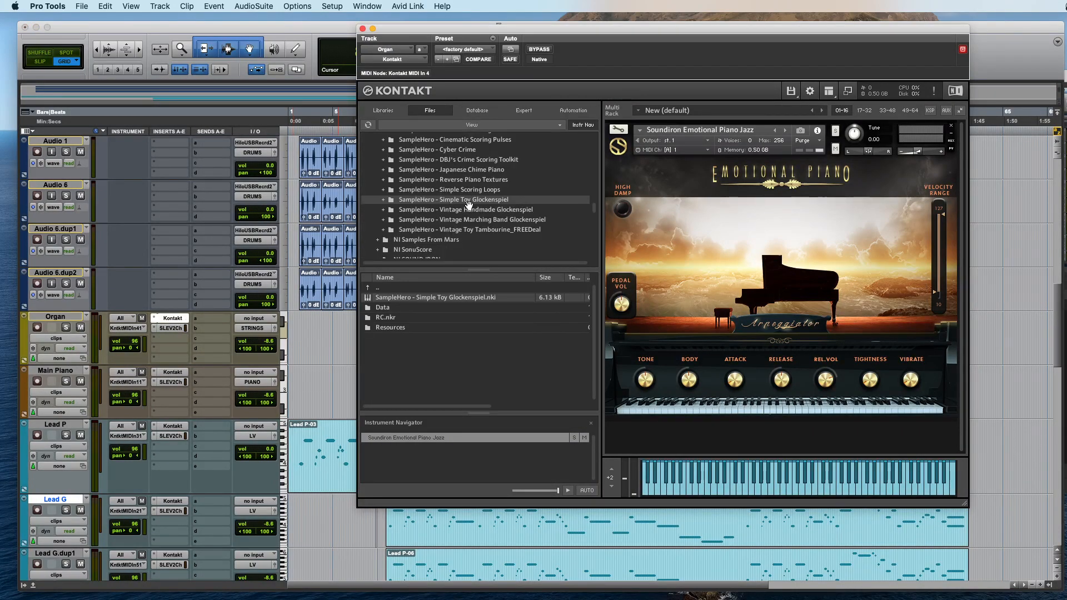
scroll(469, 201, up, 3)
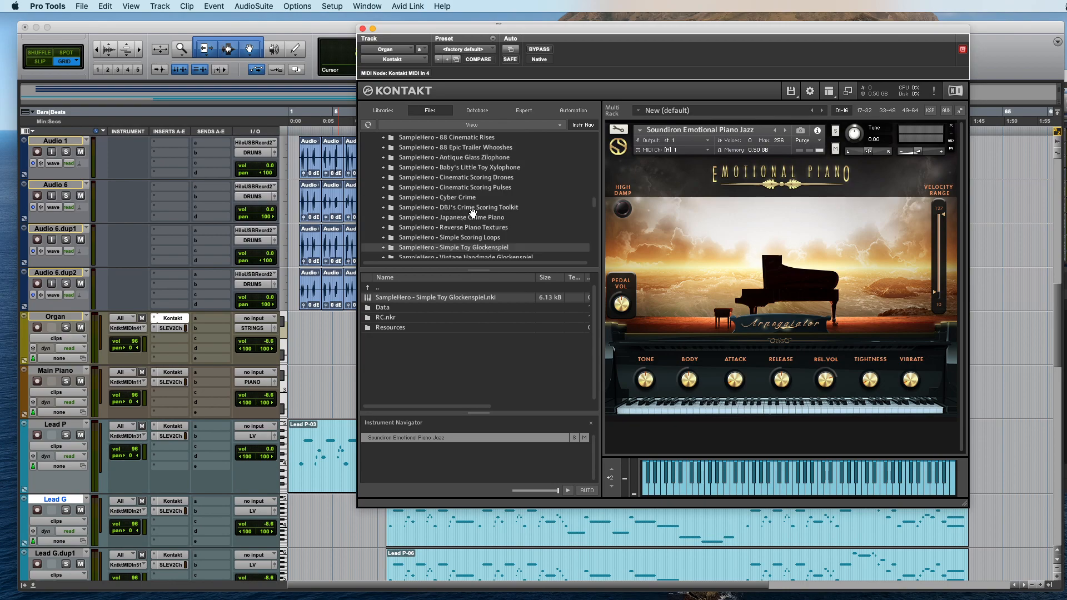
click(387, 110)
scroll(460, 290, down, 10)
click(460, 286)
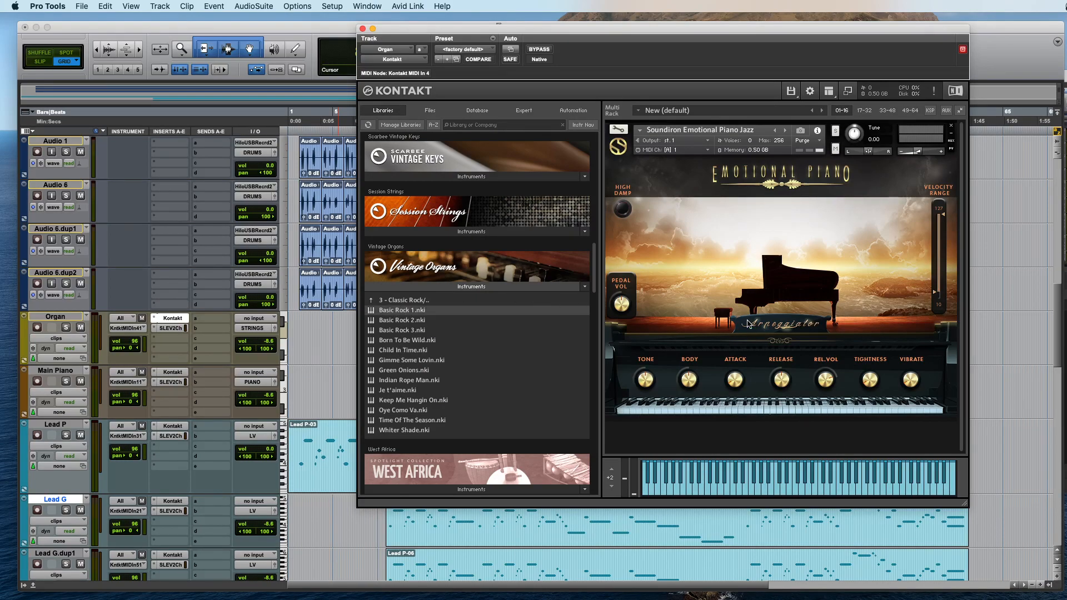
drag(748, 324, 748, 324)
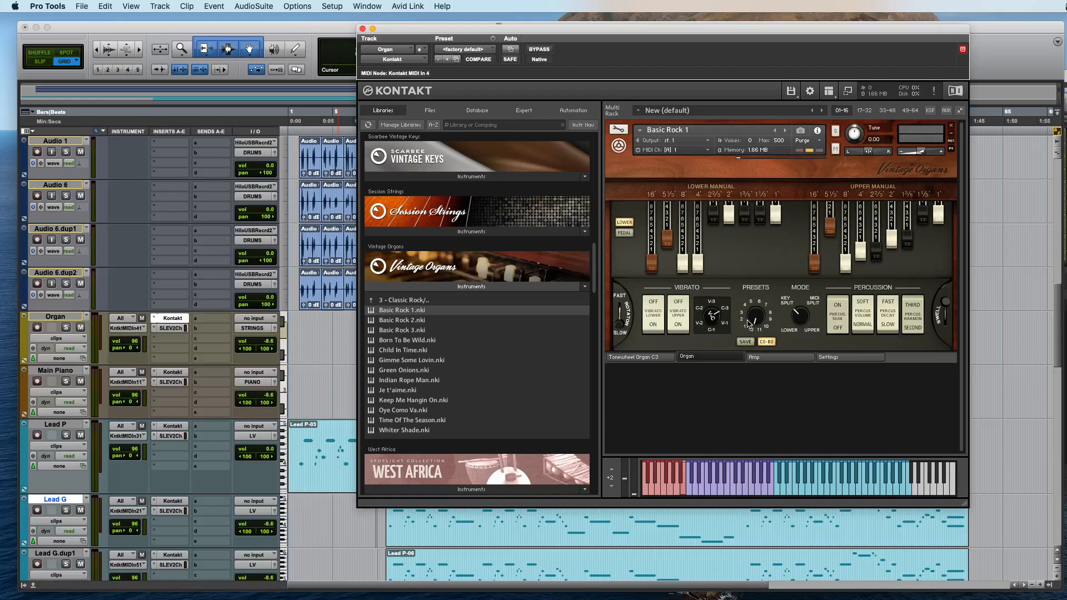
Step: Record-enable the Organ track and audition successive Vintage Organs presets, ending with Green Onions loaded
click(37, 327)
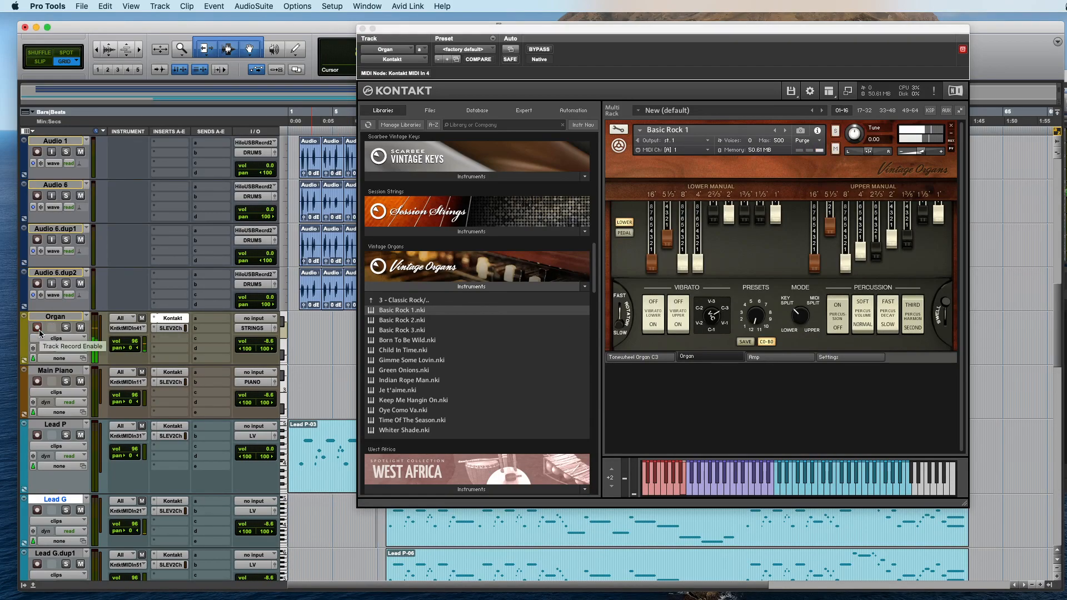
click(39, 331)
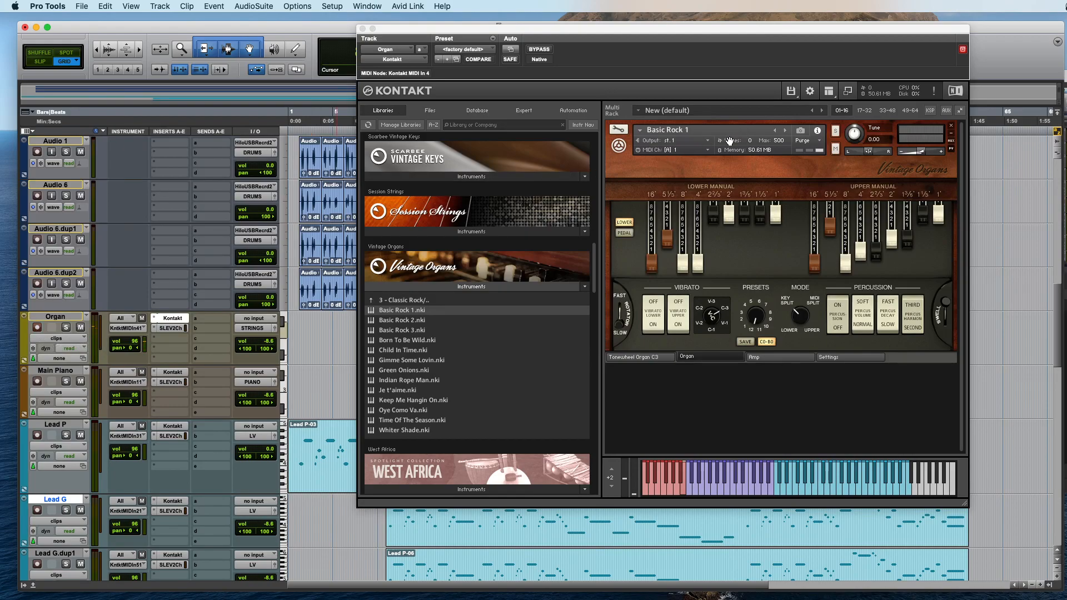
click(786, 132)
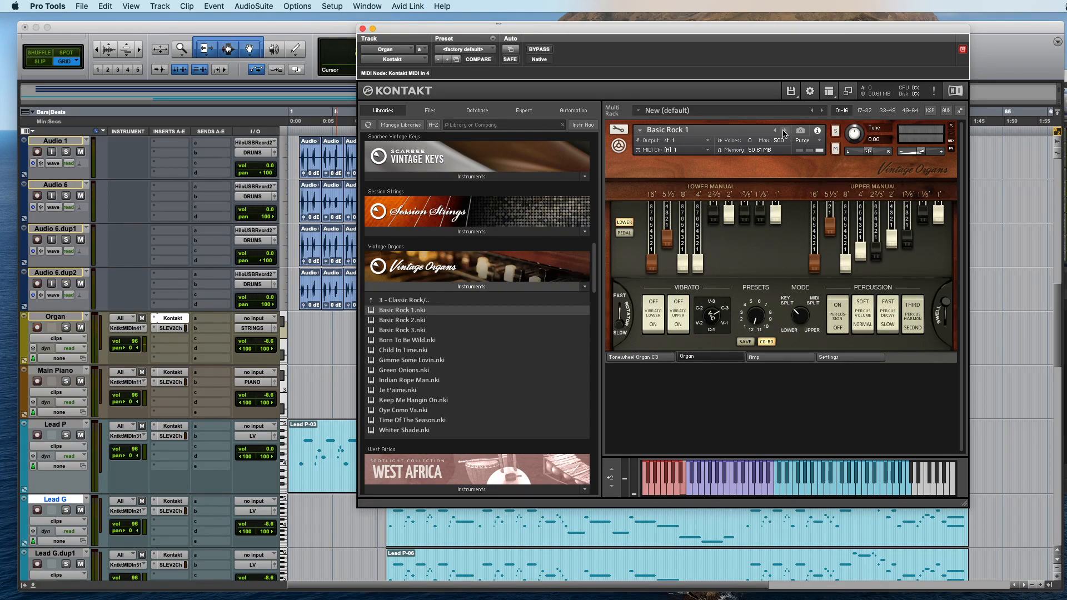
click(784, 132)
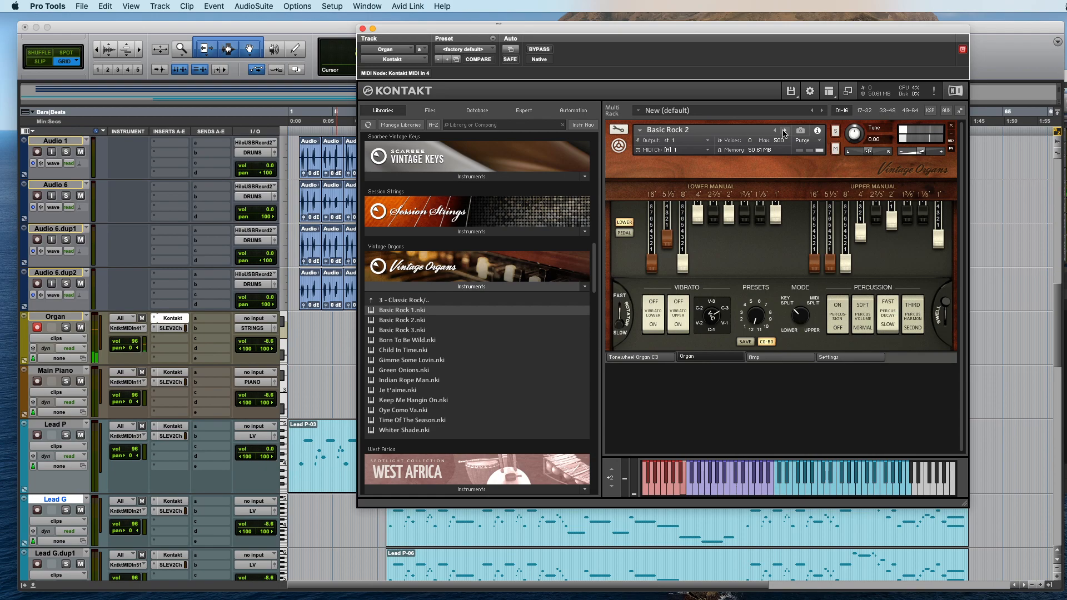
click(784, 132)
click(785, 131)
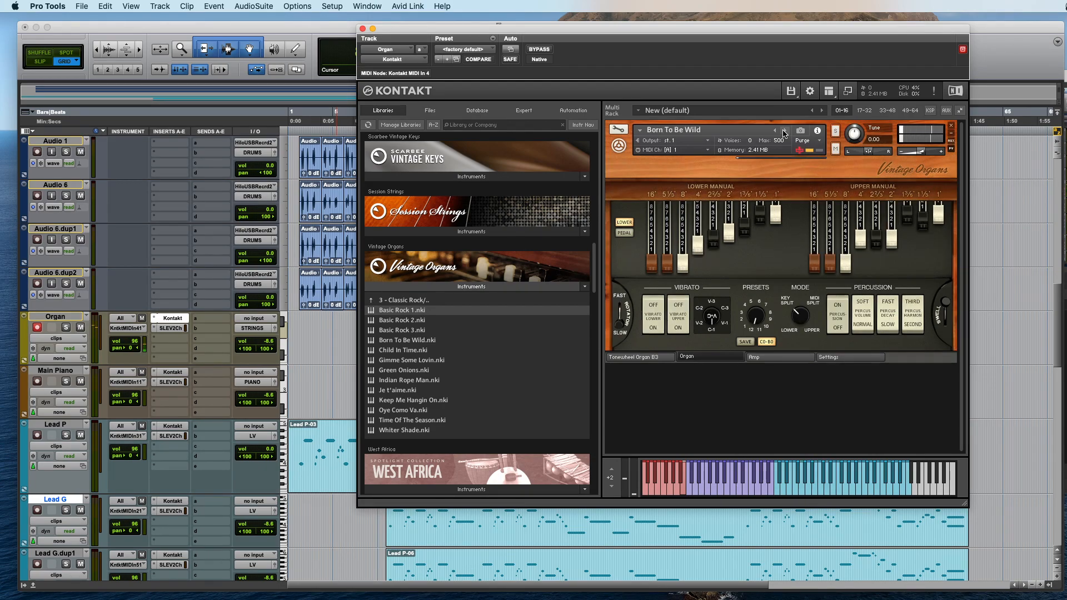
click(784, 132)
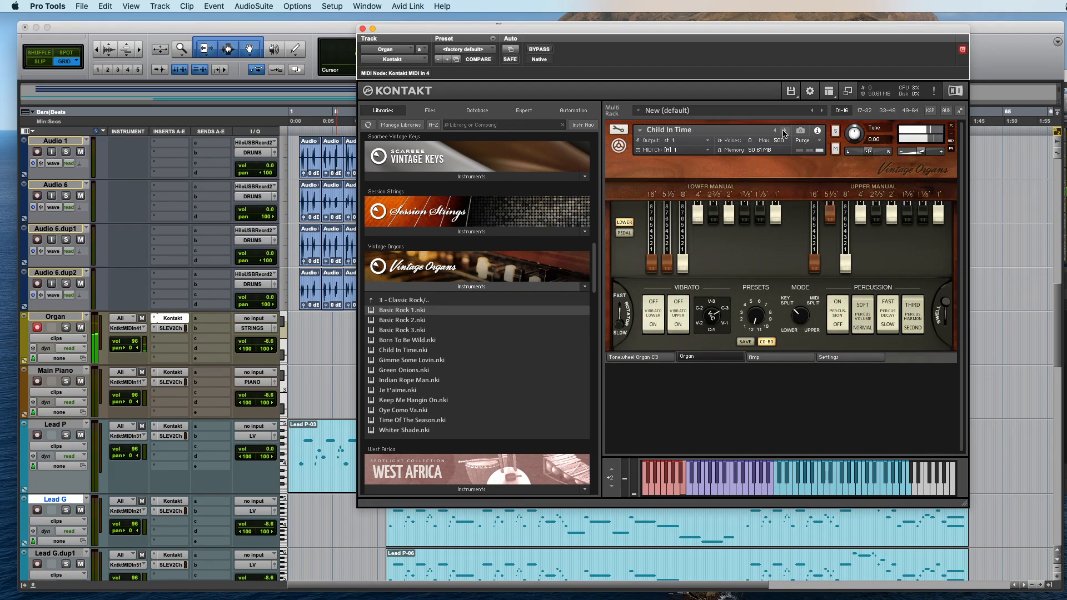
click(784, 131)
click(784, 131)
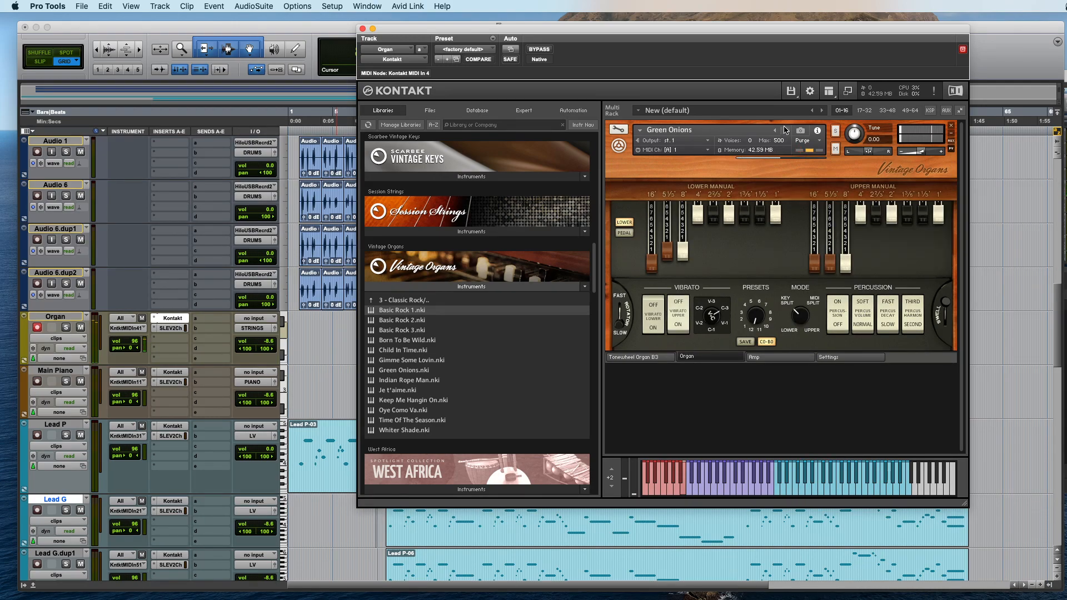
Step: Close the Kontakt window and place the edit cursor on the Organ track at 40|1|480
click(363, 28)
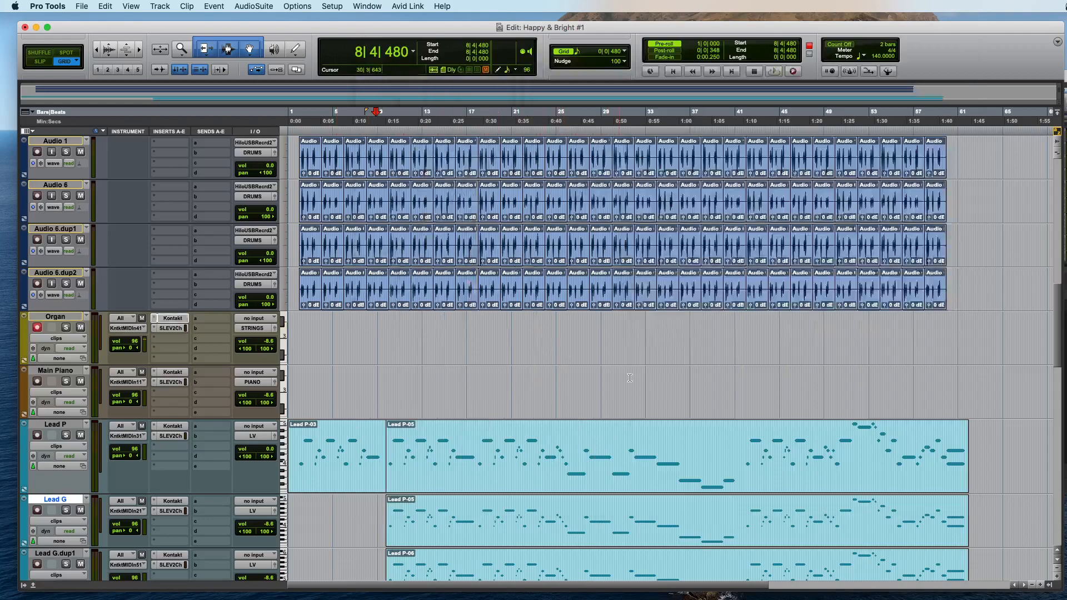
click(724, 329)
key(super+space)
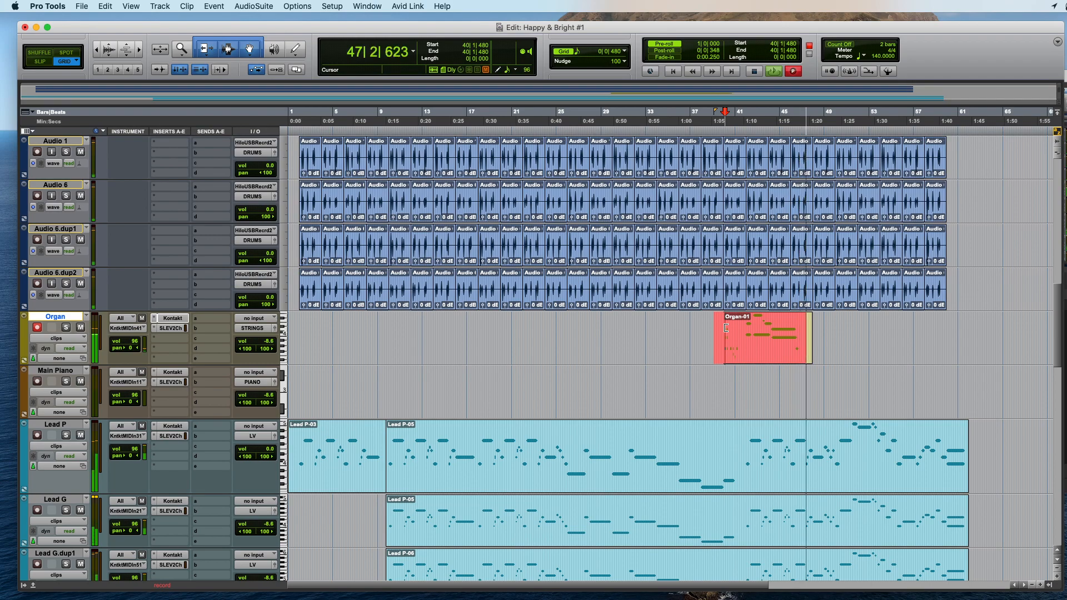
key(space)
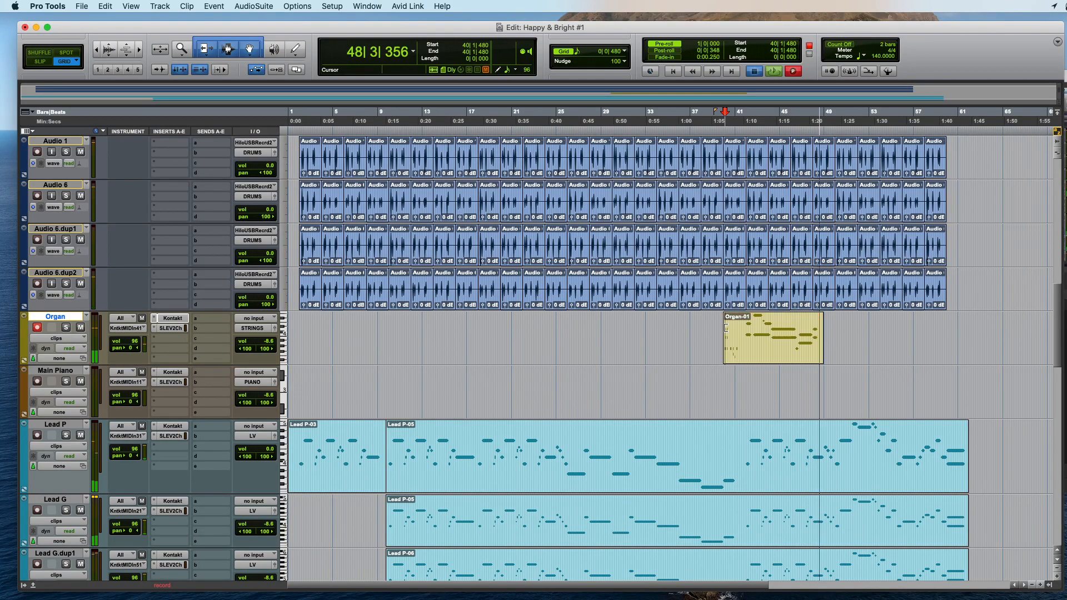
key(super+z)
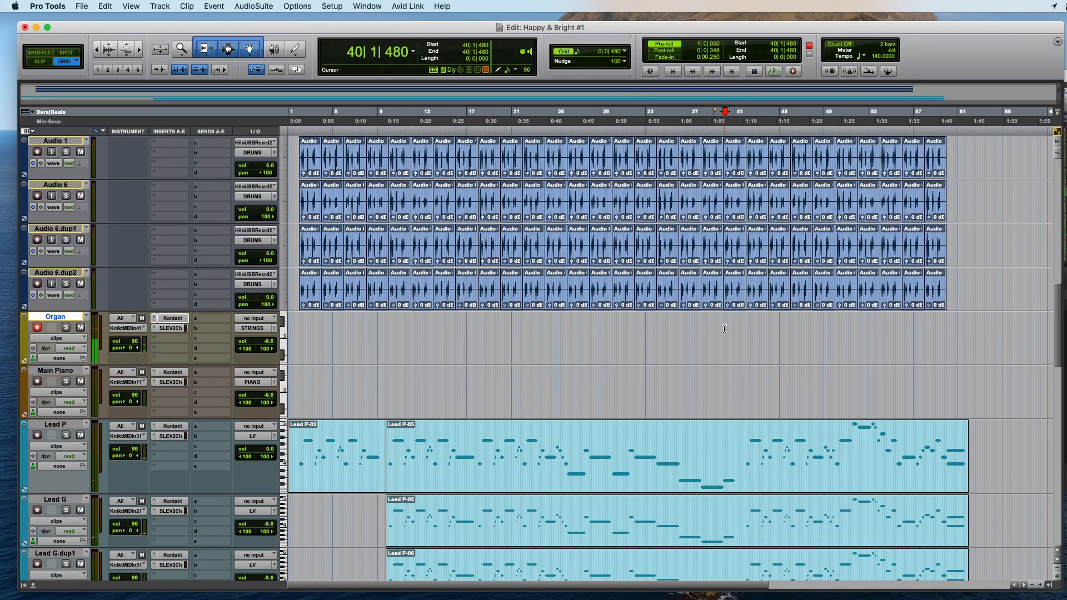
Step: Record a sustained organ part on the Organ track from 40|1|480 through the end of the lead clips
key(super+space)
key(super+bracketright)
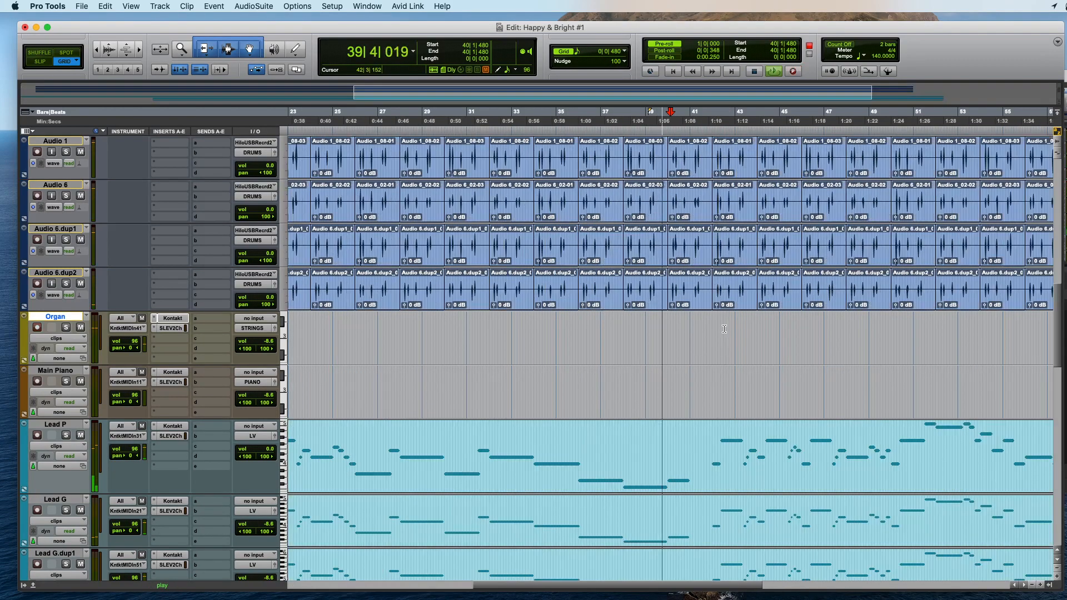
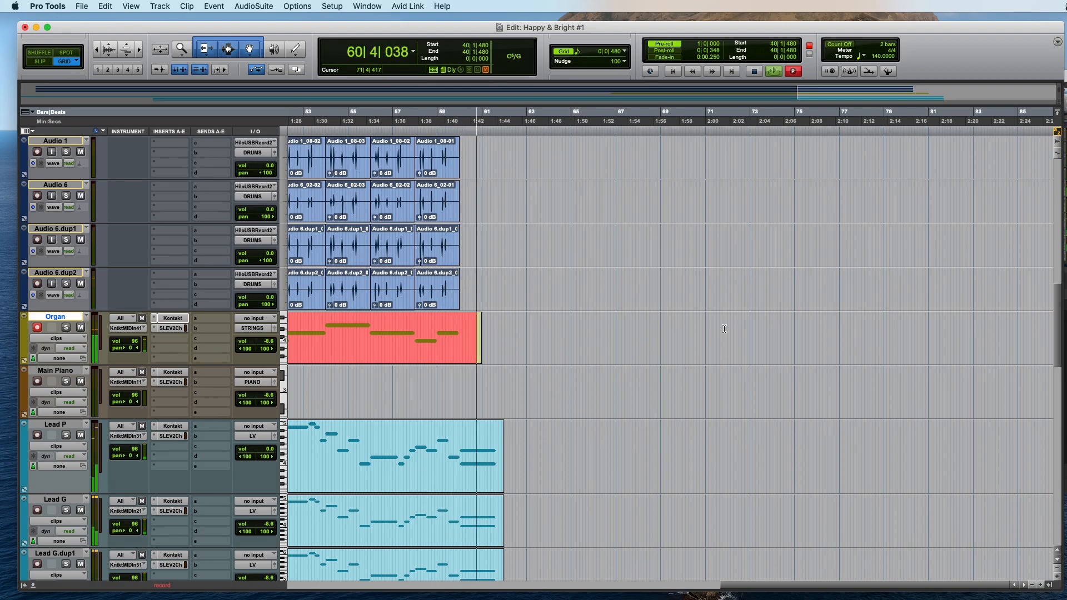
key(super+bracketleft)
key(super+bracketleft)
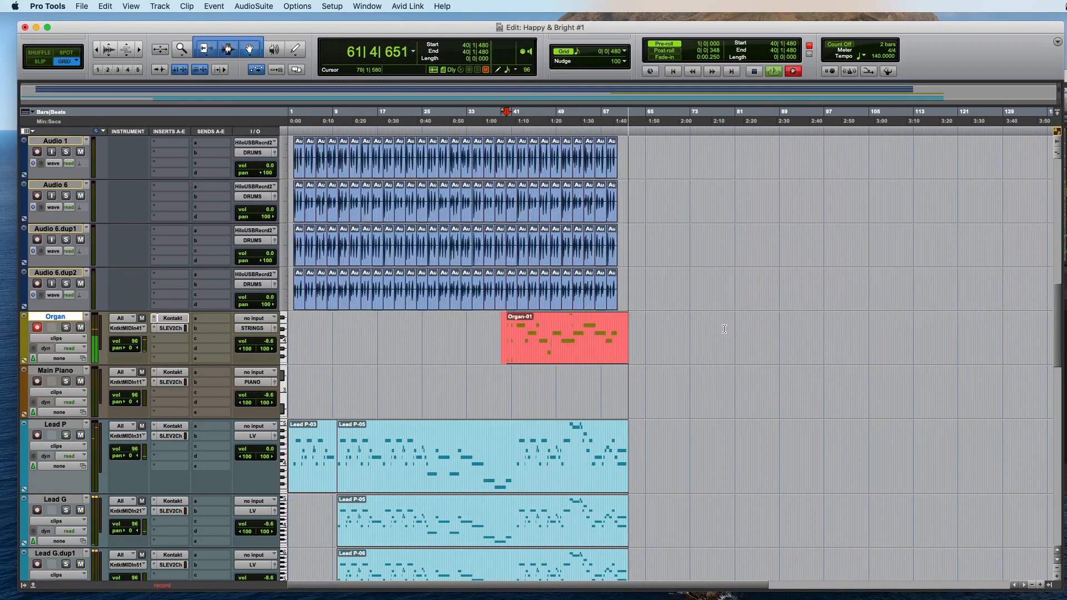
key(space)
Step: Delete the opening of the recorded Organ clip up to beat 4 of bar 41
key(super+bracketright)
key(super+bracketright)
click(684, 384)
drag(661, 339, 705, 324)
key(Delete)
click(712, 389)
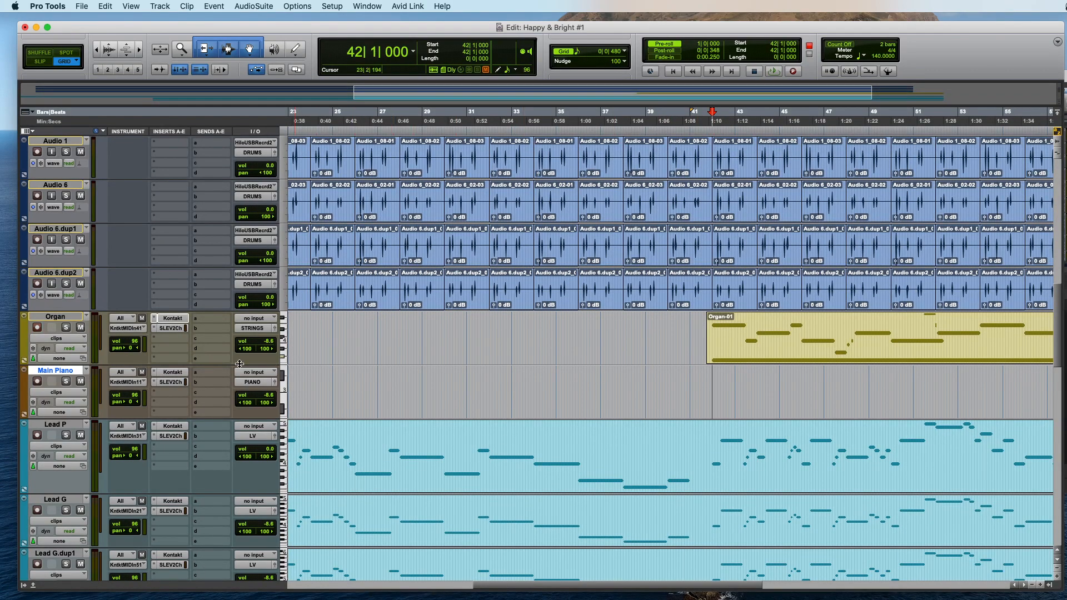
Step: Enlarge the Organ track and switch it to notes view around bar 42
drag(217, 363, 248, 474)
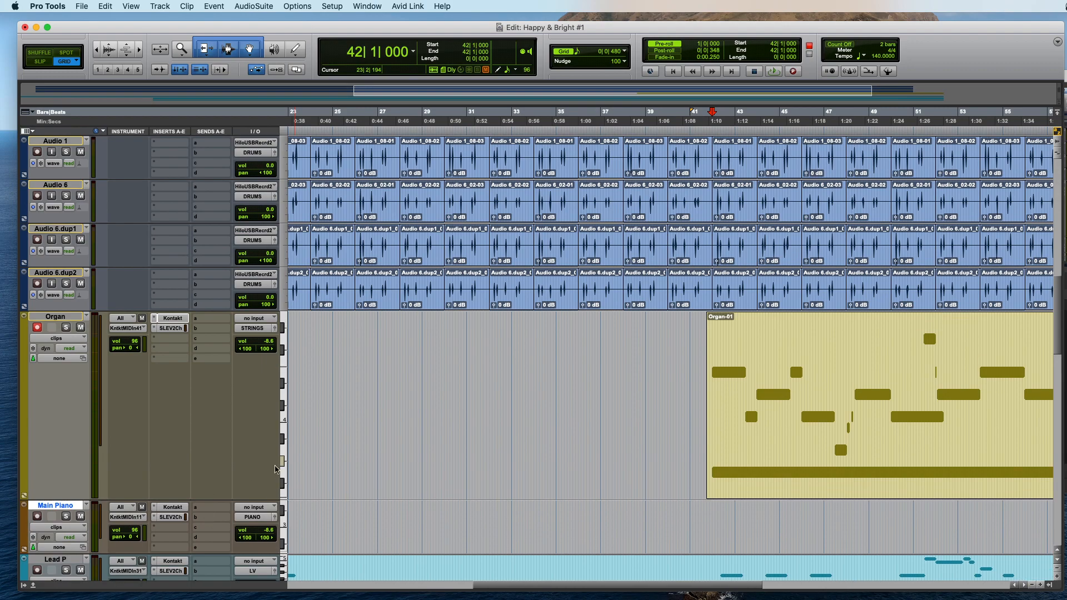
click(741, 360)
key(ctrl+minus)
click(720, 369)
key(super+bracketright)
key(super+bracketright)
click(648, 312)
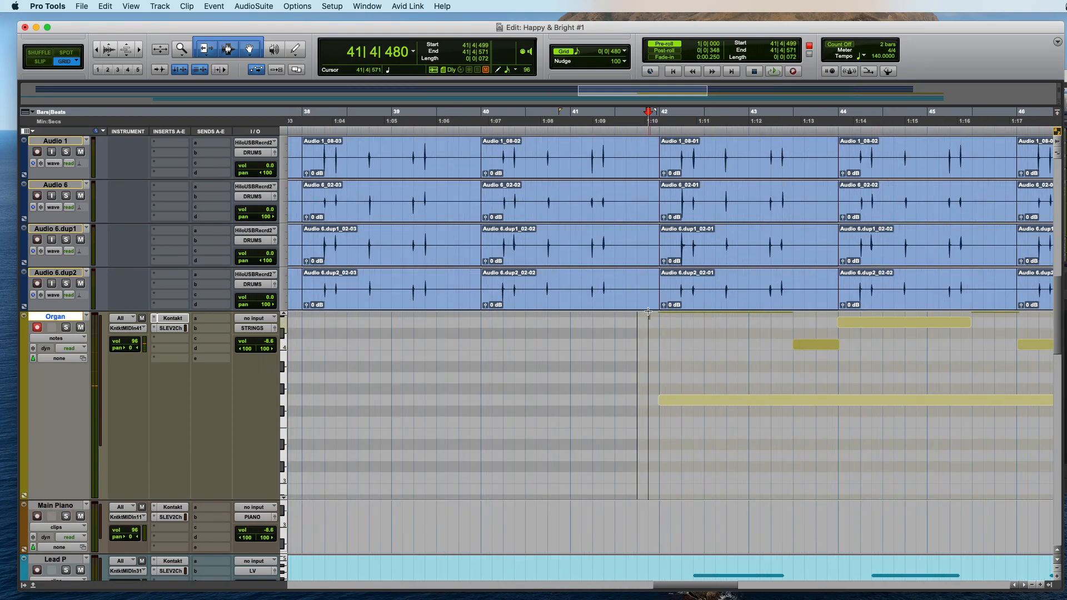
scroll(656, 344, up, 3)
Step: Select all the Organ notes and quantize their note on and note off to a 1/16 note grid
double_click(737, 417)
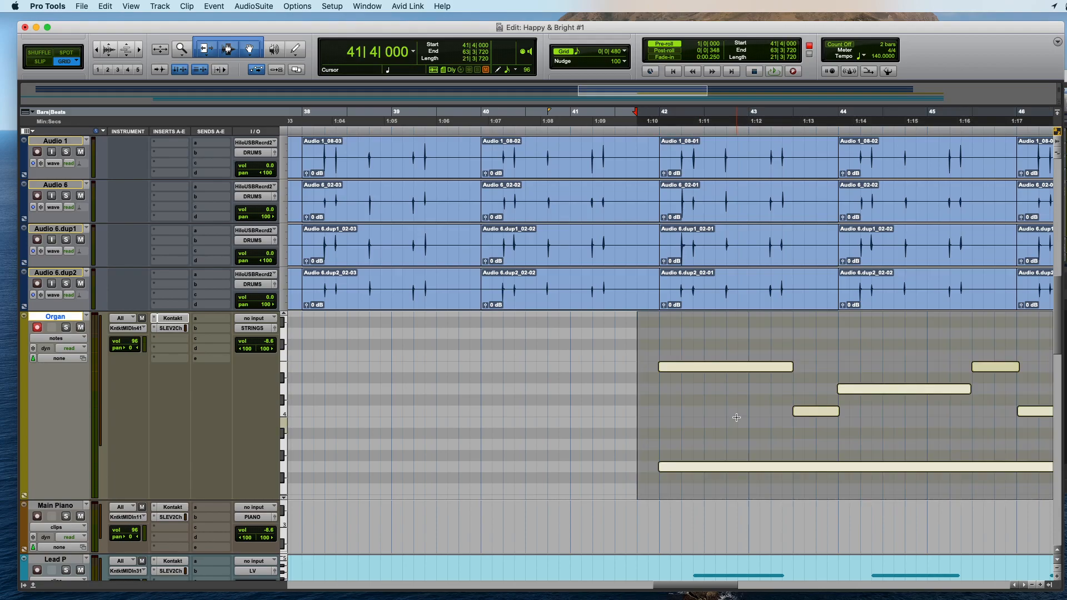
key(alt+0)
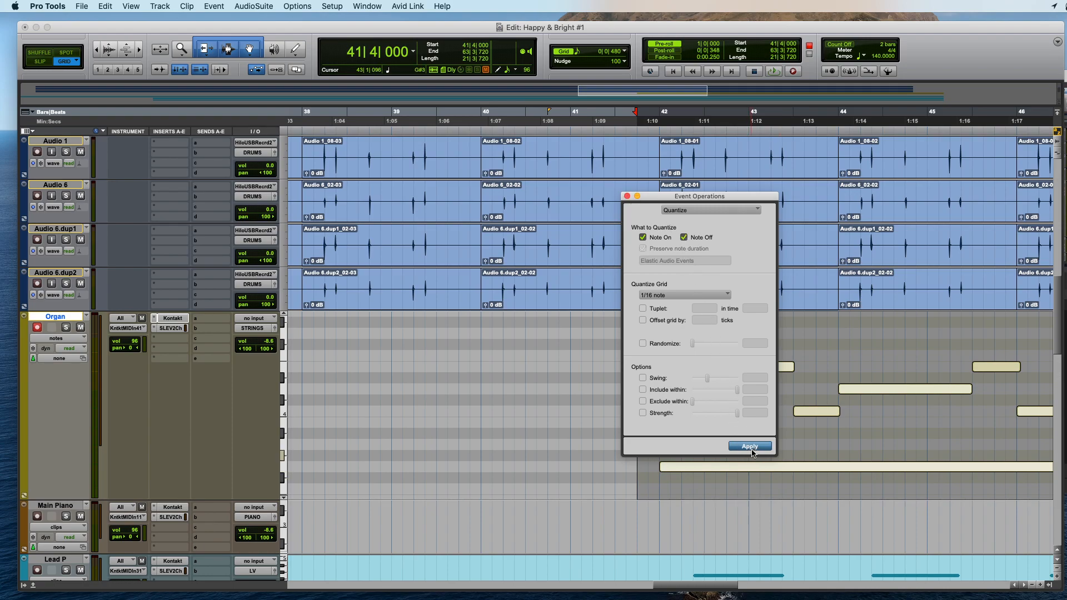
click(627, 196)
Step: Play back the organ part and lower the Organ track's volume to -10.6
key(space)
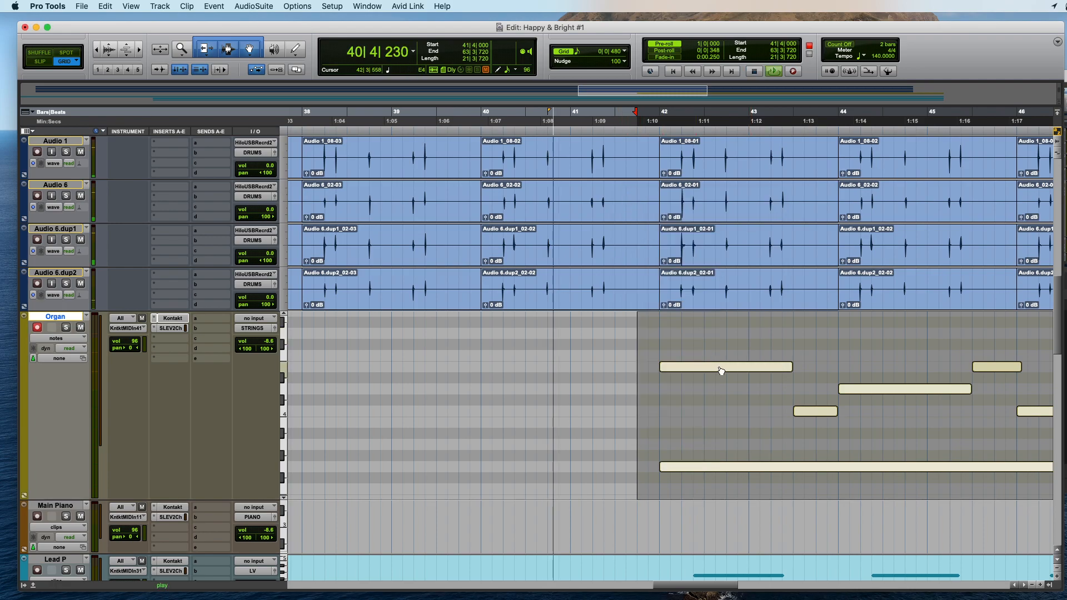
key(super+bracketleft)
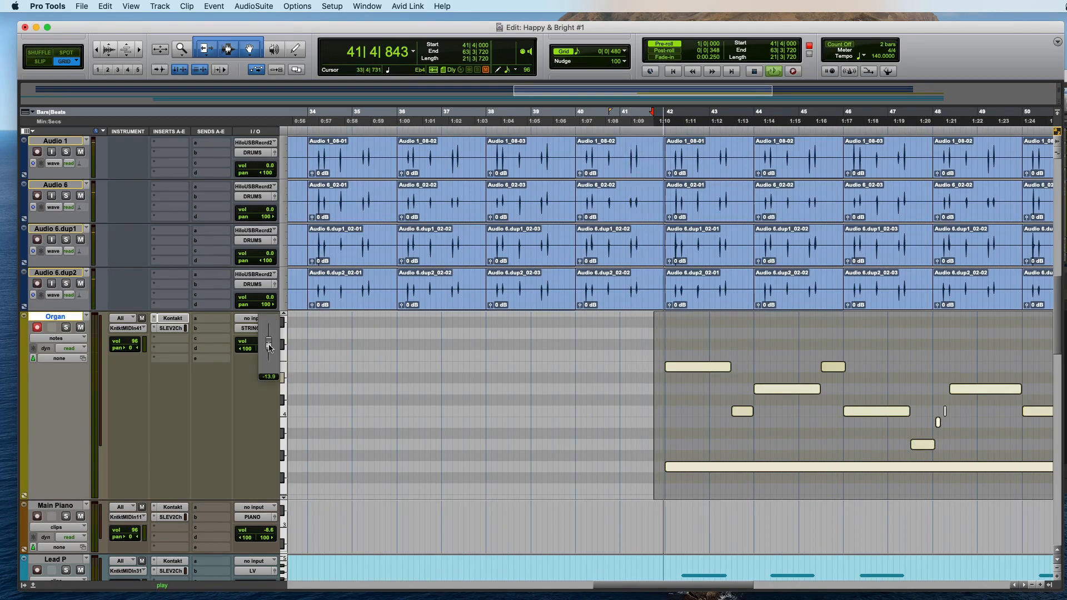
key(super+bracketright)
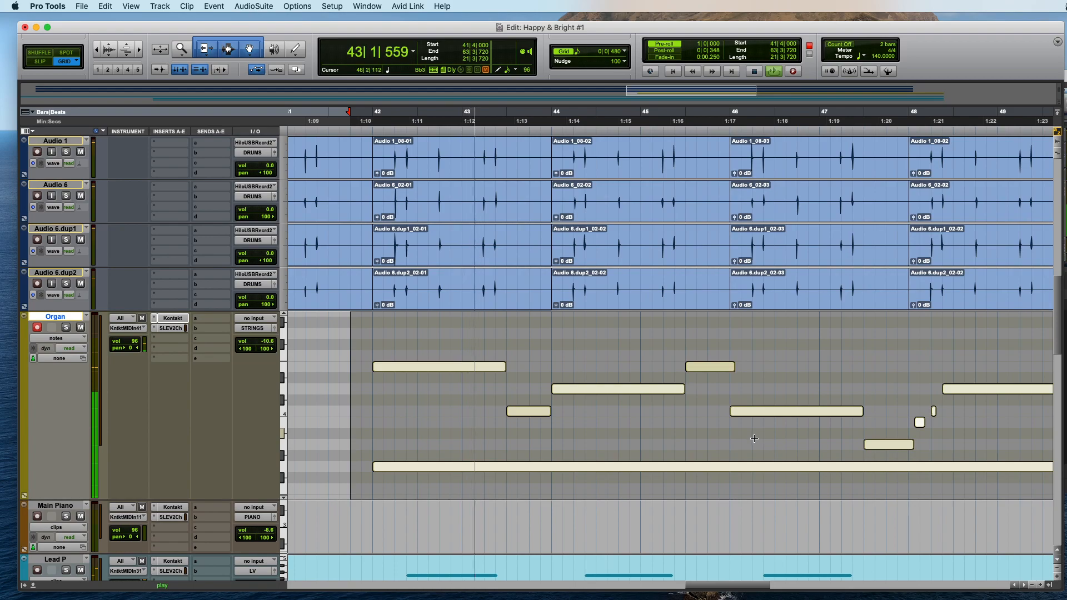
Step: Delete the short stray Organ notes at bar 48 and make the D4 note span 48|1|000 to 50|1|000
drag(919, 419, 906, 426)
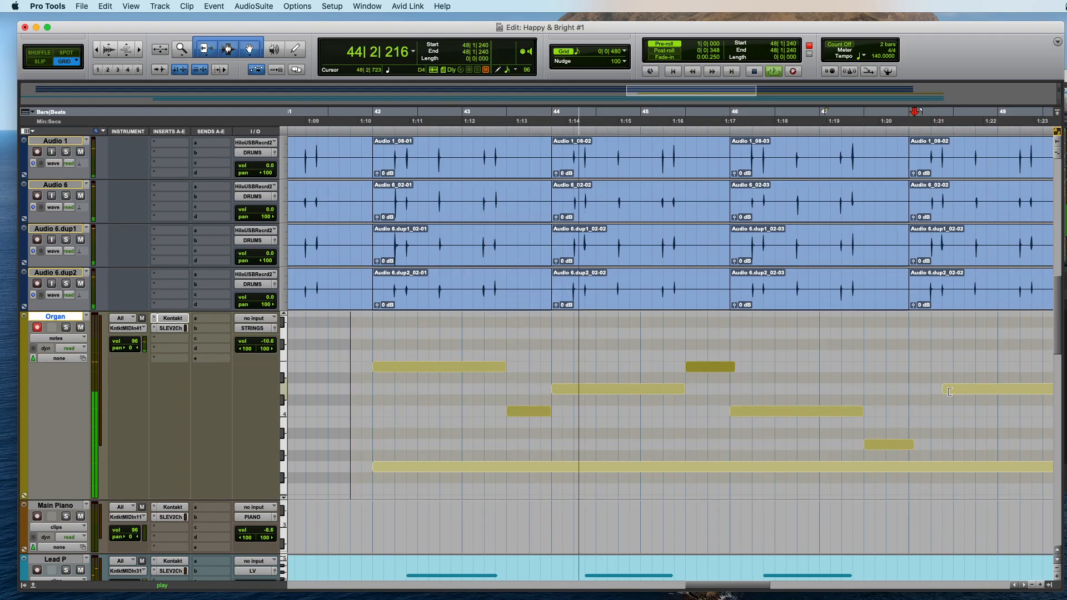
scroll(938, 425, right, 3)
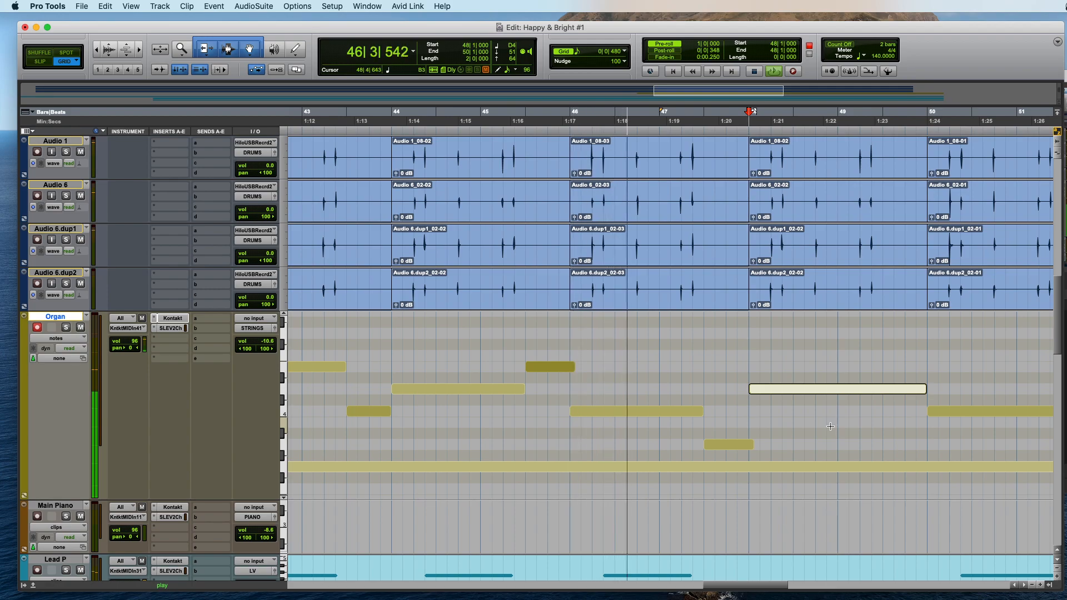
Step: Remove the stray note near bar 52, and trim the C4 note at bar 50 and the G4 note at 51|3|000 to end at 52|1|000
scroll(804, 418, right, 5)
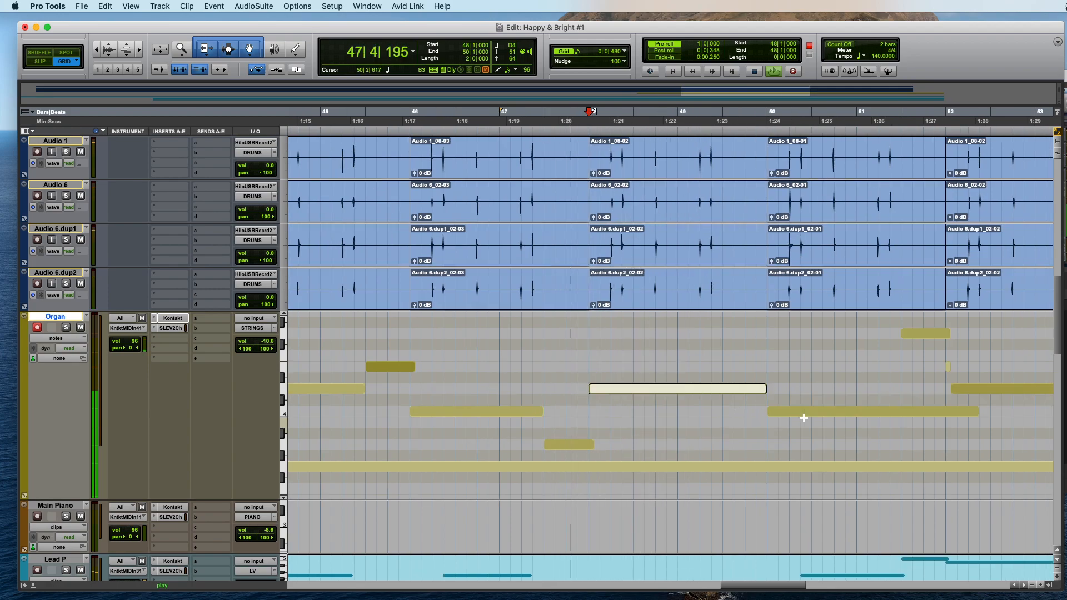
click(787, 368)
key(Delete)
drag(791, 389, 785, 411)
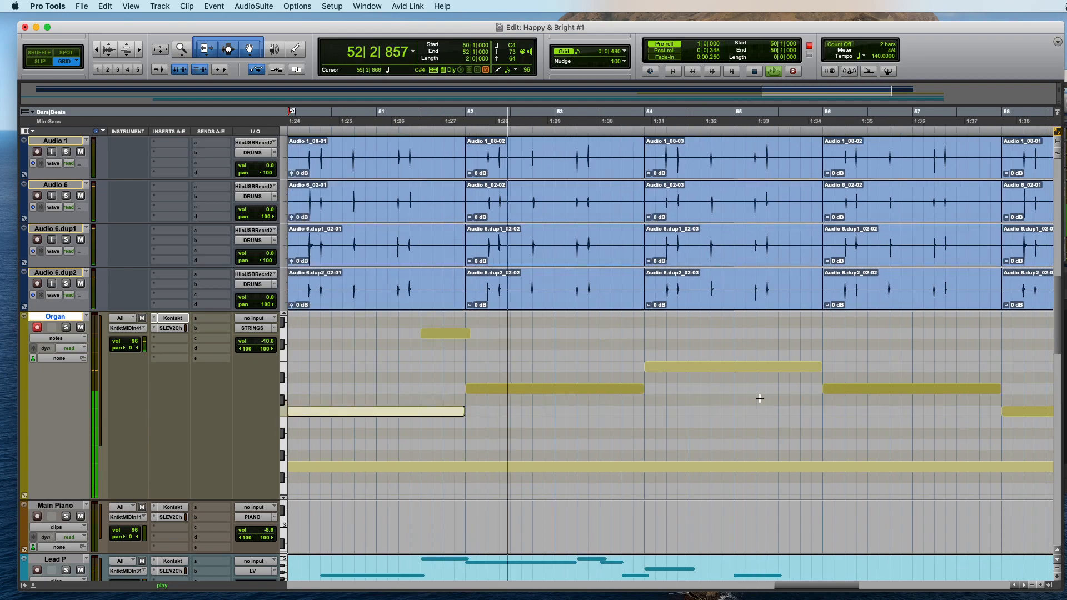
click(463, 334)
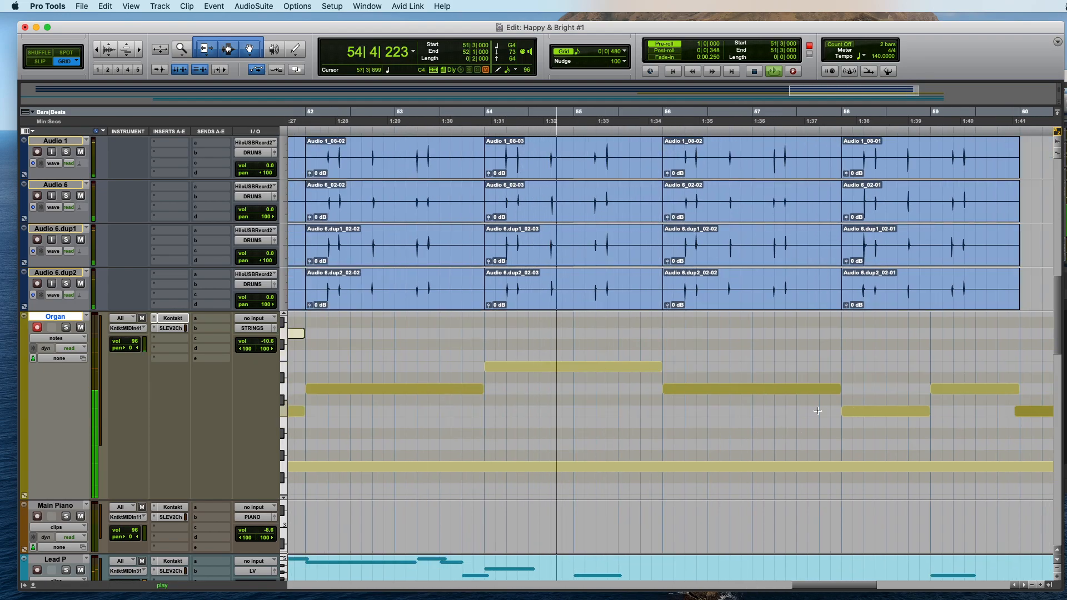
Step: Split the two-bar Organ note starting at bar 54 at 55|1|000 and raise its second half to G4
key(space)
drag(658, 367, 653, 341)
key(space)
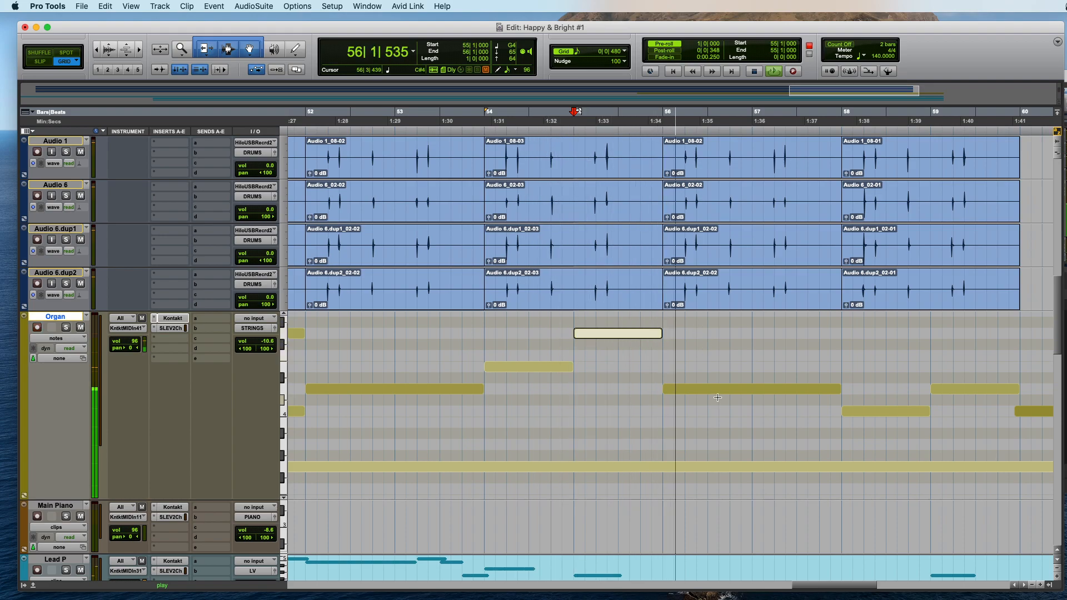
Step: Lower the one-bar Organ note at 59|1|000 to B3 and play back the ending
scroll(806, 402, right, 3)
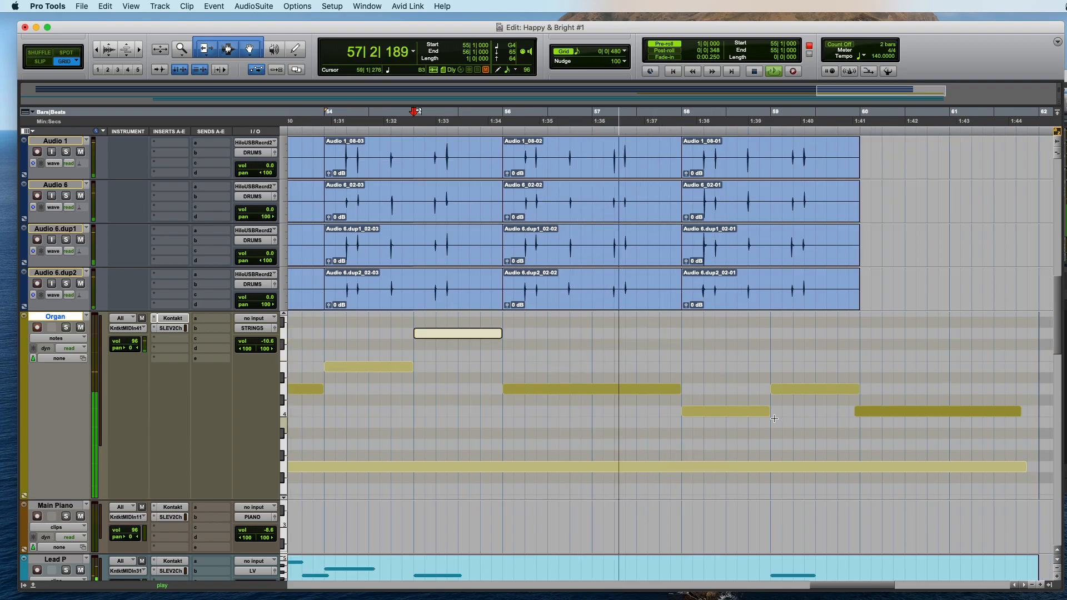
key(super+bracketleft)
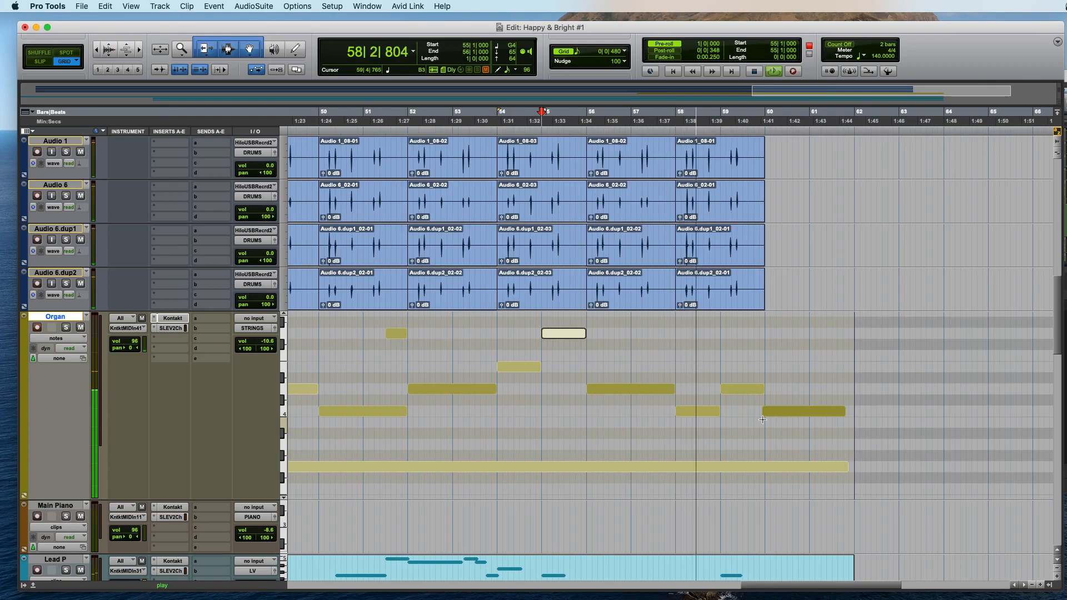
key(space)
drag(743, 390, 740, 428)
key(space)
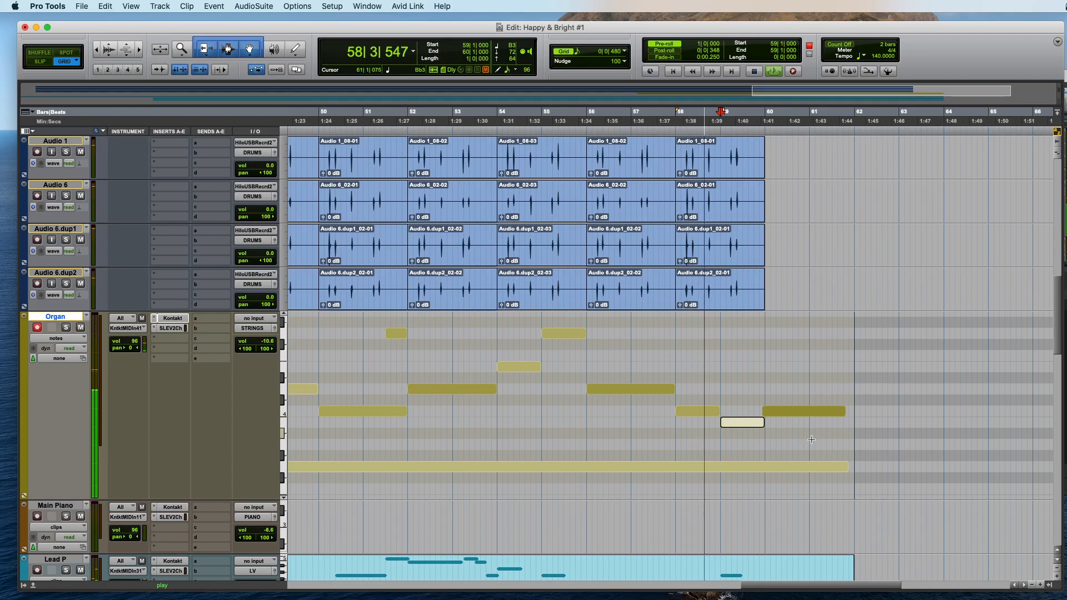
Step: Adjust the start of the final C4 Organ note so it begins at 60|1|000, and stop playback
click(767, 412)
key(space)
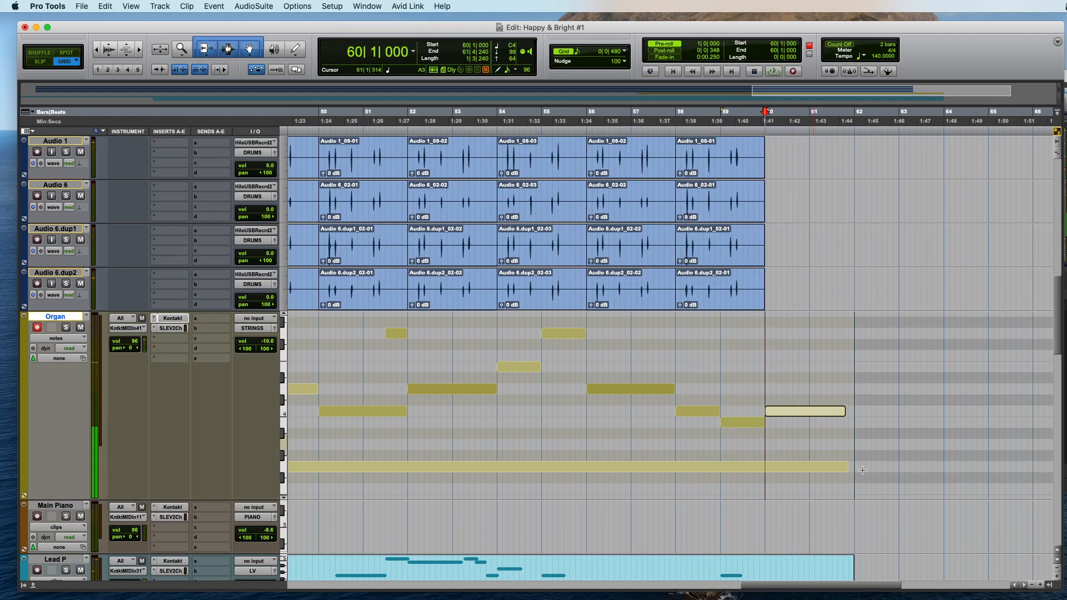
key(super+bracketright)
key(super+bracketleft)
key(super+bracketleft)
key(super+bracketleft)
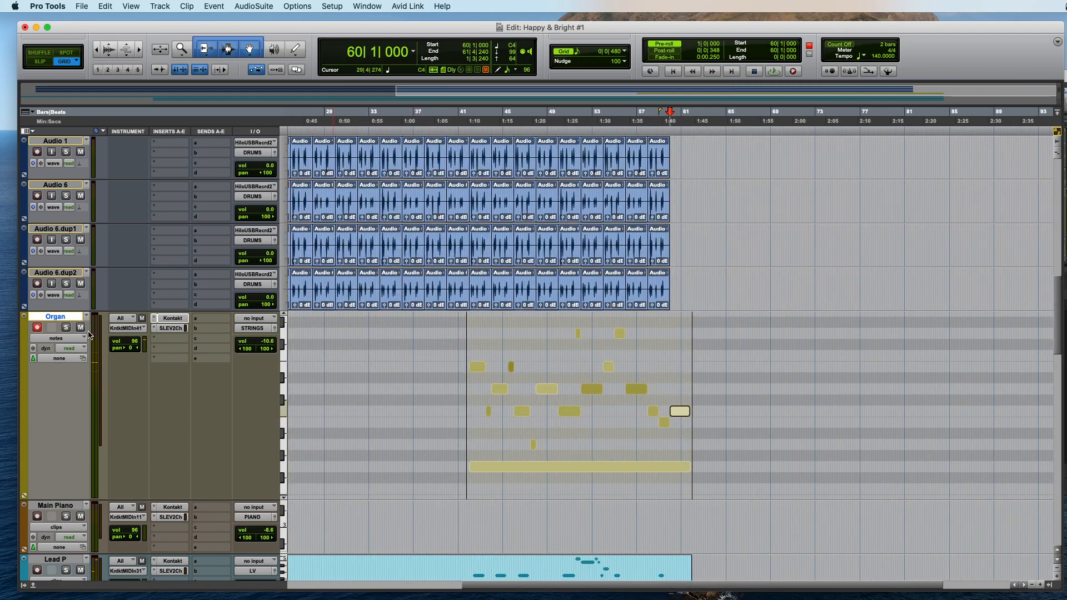
click(214, 333)
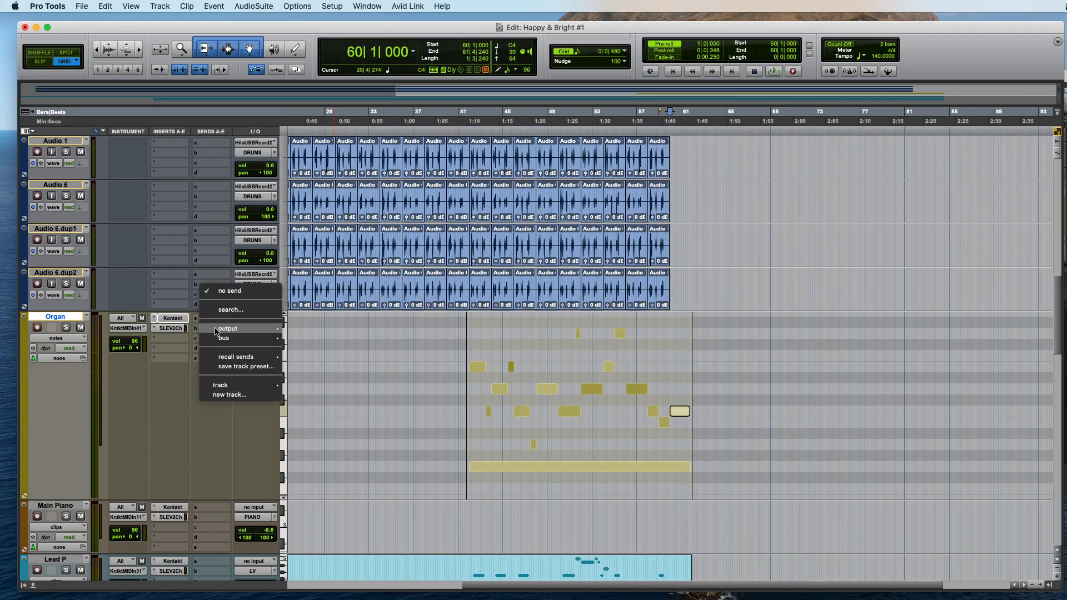
mouse_move(223, 338)
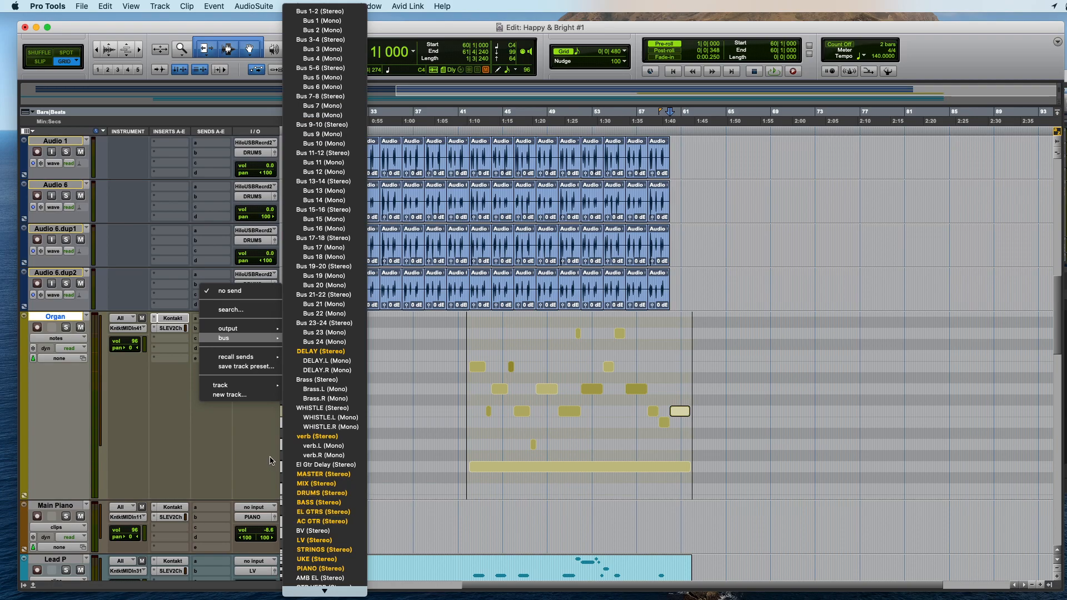
click(180, 424)
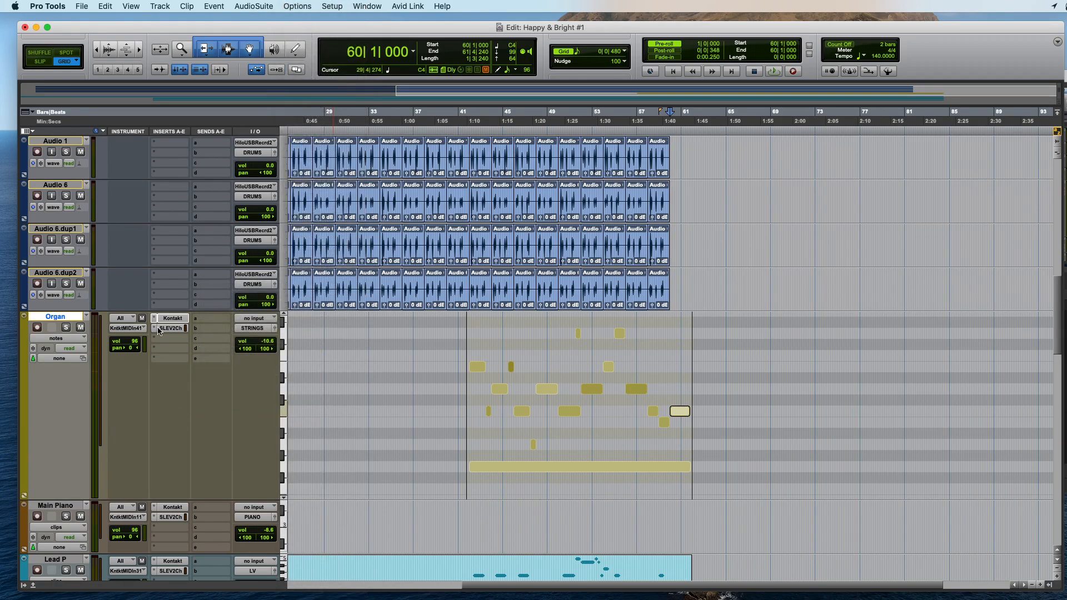
Step: Replace the Organ track's second insert with the multichannel ValhallaVintageVerb plug-in
click(160, 331)
mouse_move(204, 330)
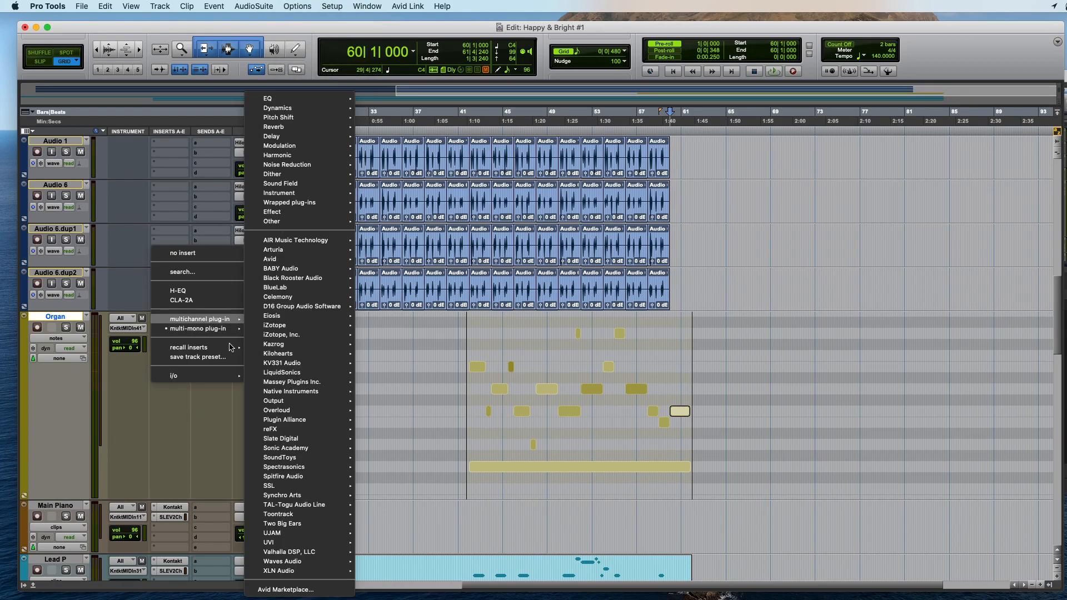
mouse_move(301, 552)
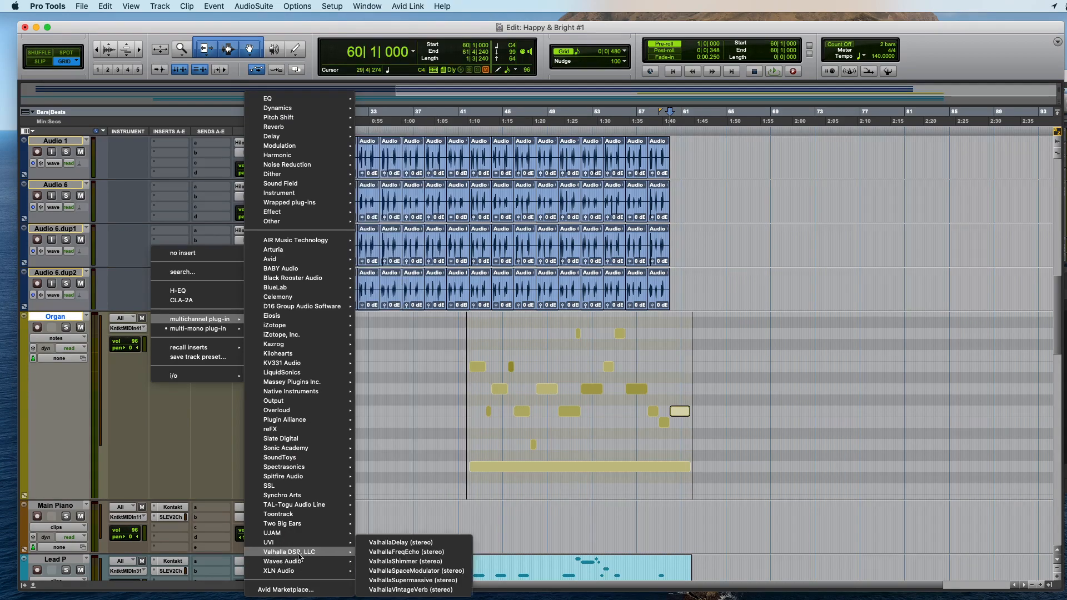
click(412, 590)
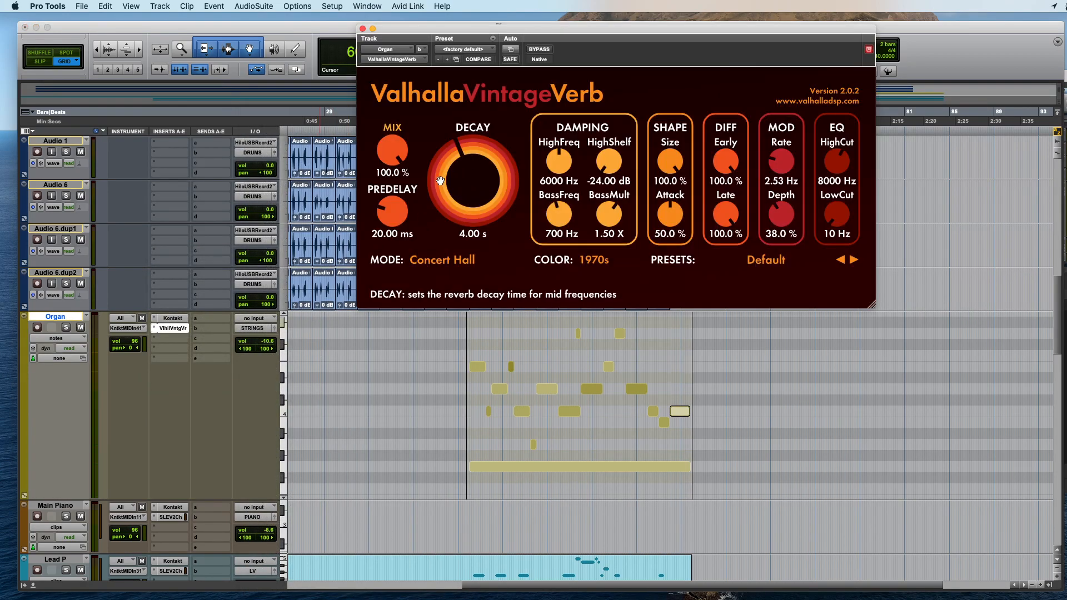
Step: Set the Organ reverb's mix to 31.6 %, decay to 7.00 s and low cut to about 440 Hz during playback, and close the plug-in
key(space)
drag(393, 150, 392, 177)
drag(460, 187, 461, 217)
drag(393, 147, 409, 131)
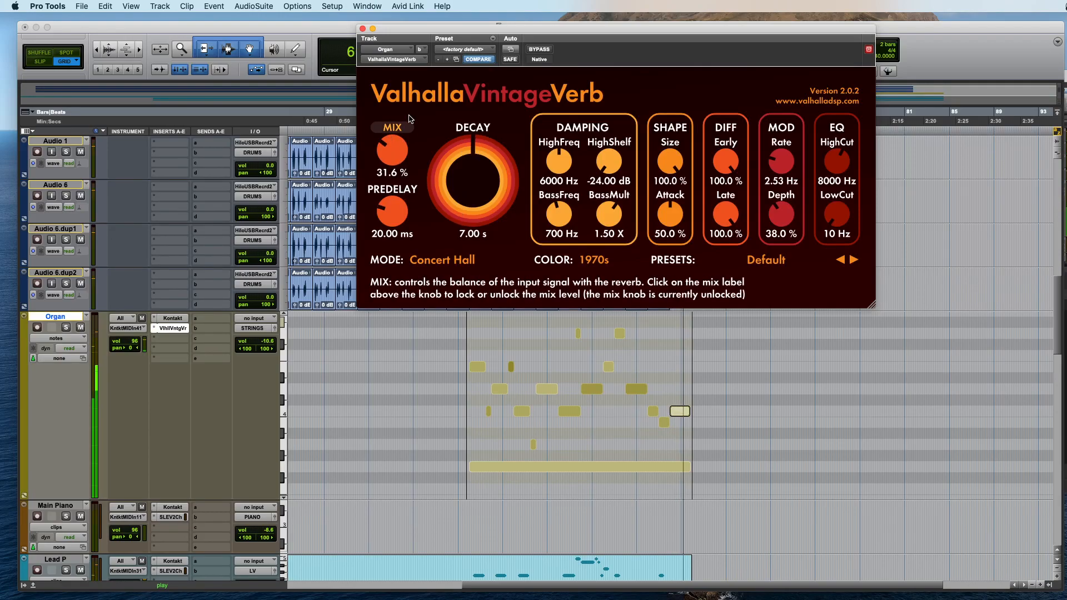
drag(837, 214, 817, 177)
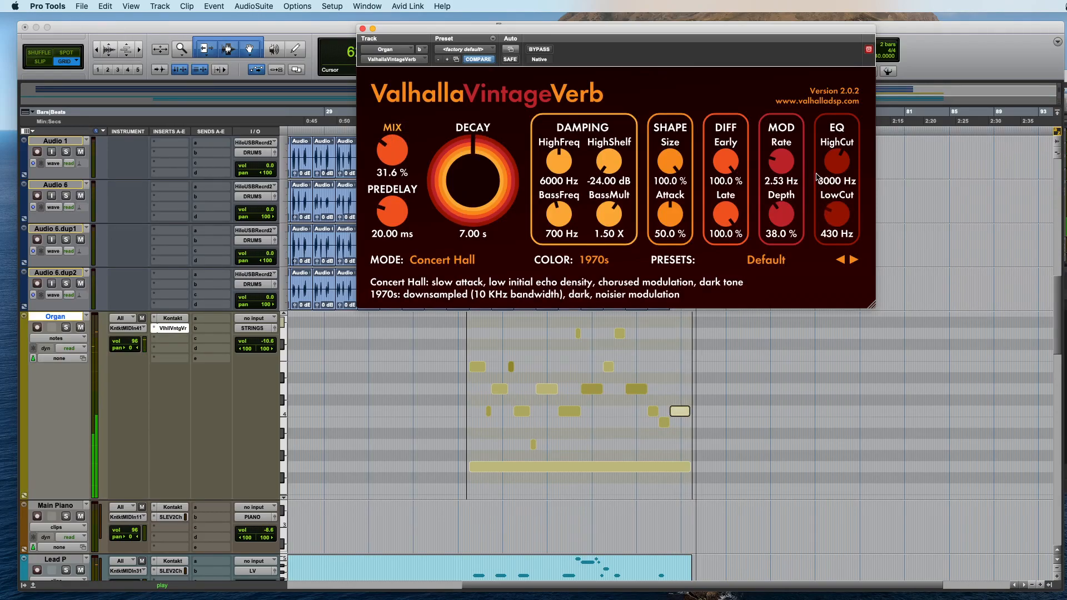
click(362, 28)
key(space)
Step: Play the Organ part from 42|1|480 and lower the track's volume to -20.7 dB
click(469, 340)
key(space)
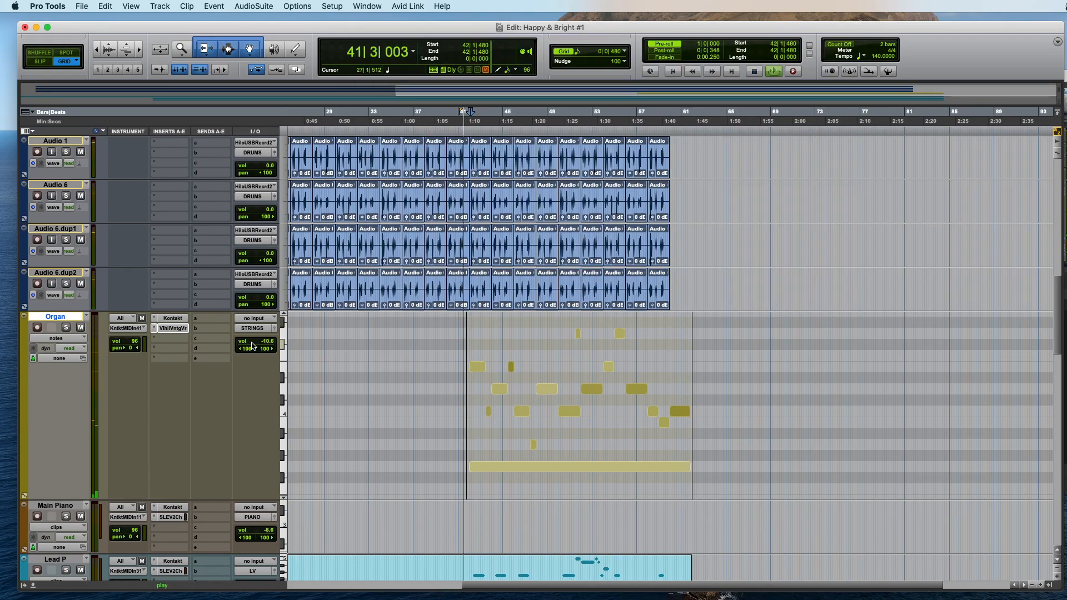
mouse_move(252, 348)
mouse_down()
mouse_move(262, 361)
mouse_move(268, 349)
mouse_up()
key(space)
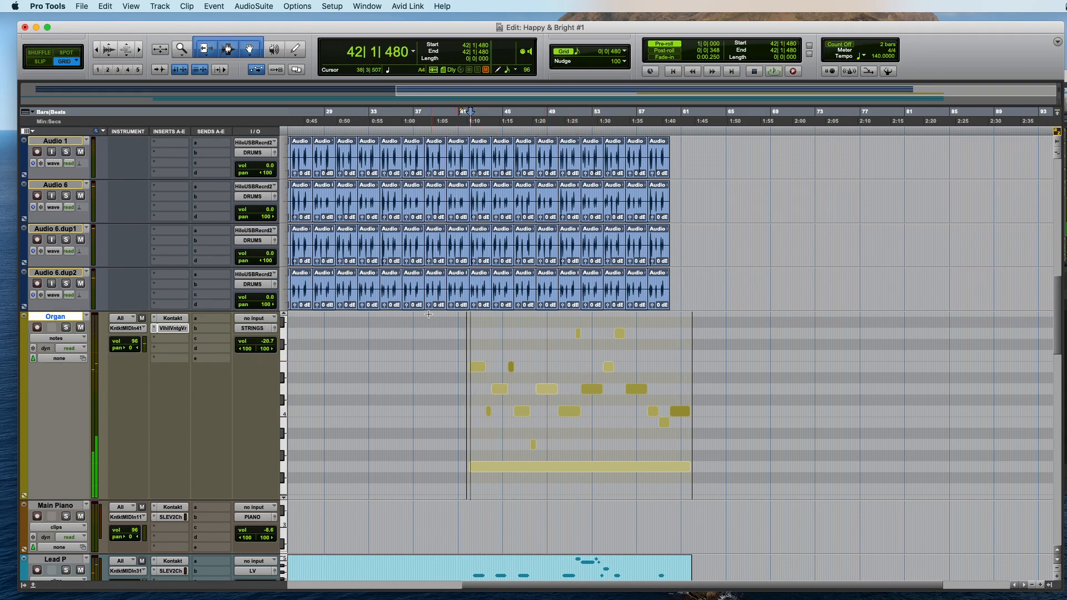
Step: Open the Organ track's Kontakt instrument and browse its list of loadable instruments
click(172, 318)
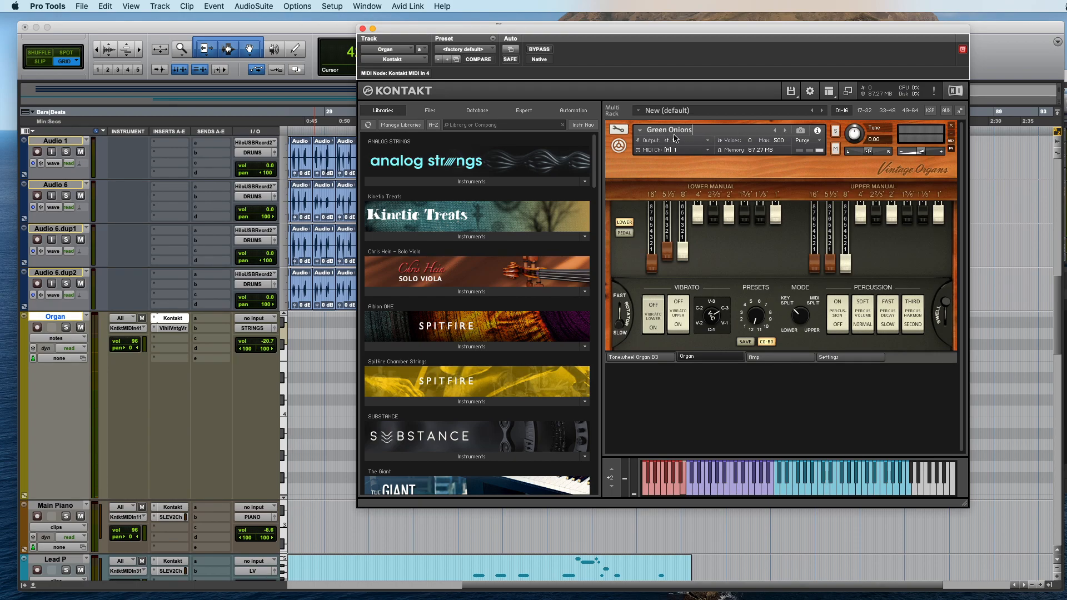
click(641, 132)
mouse_move(670, 139)
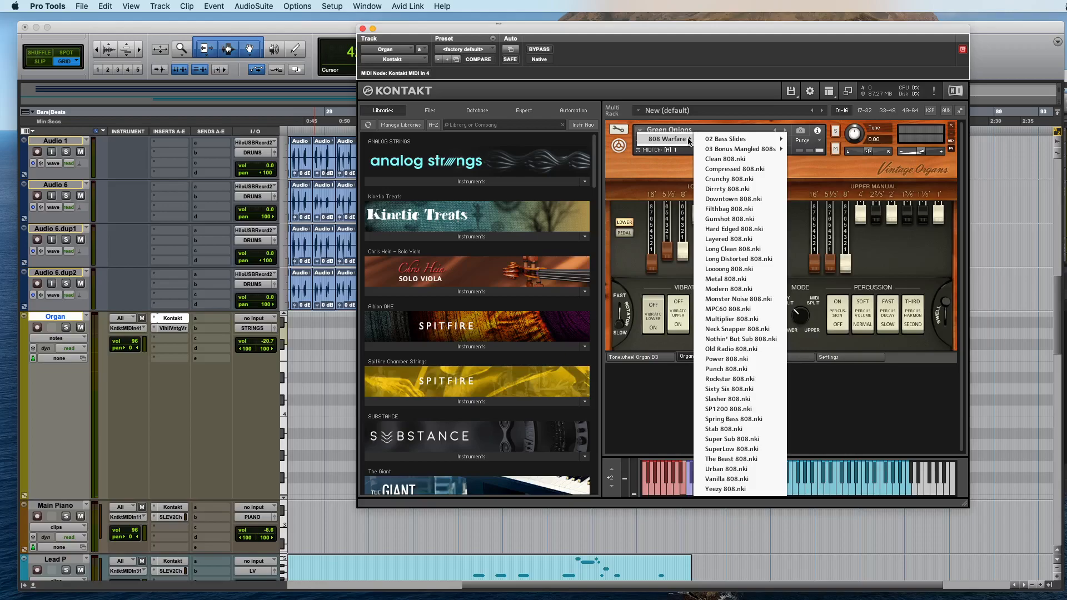
mouse_move(736, 143)
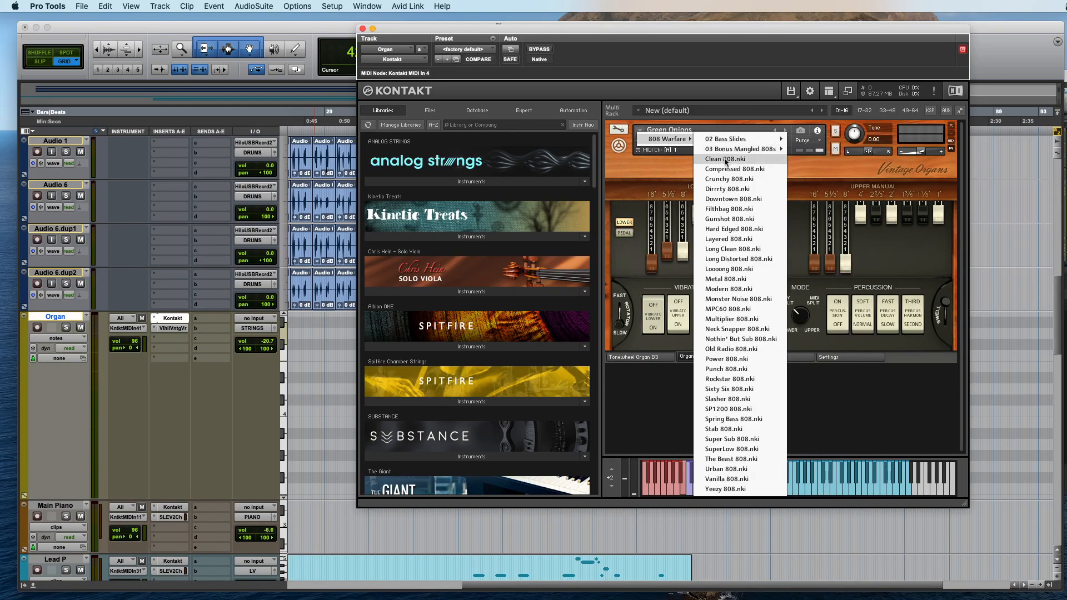
click(660, 163)
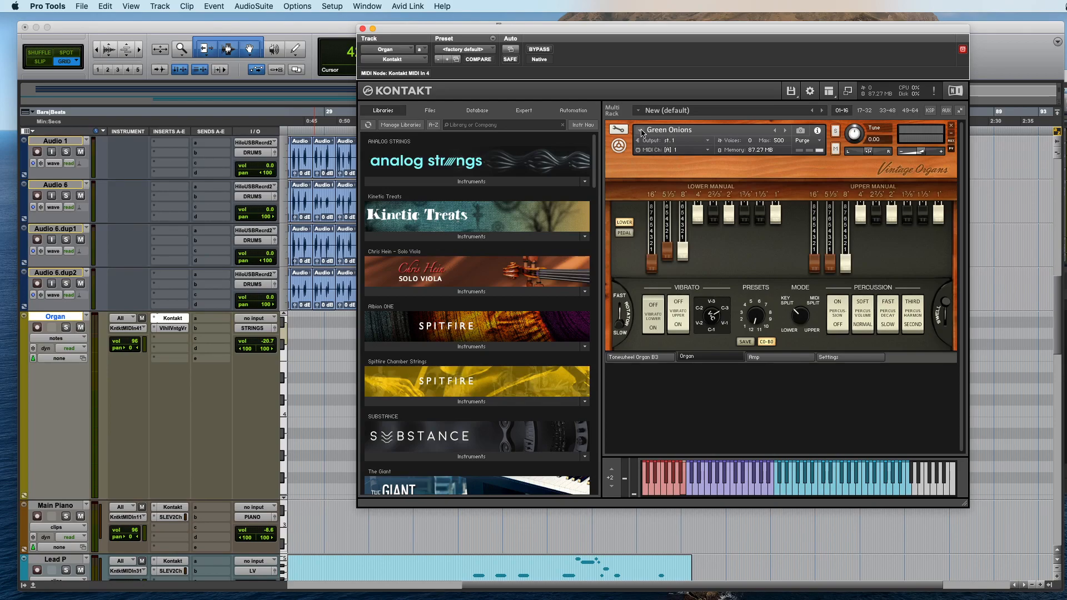
Step: Audition the preceding Vintage Organs presets during playback, stepping from Child In Time back to Basic Rock 1
click(776, 131)
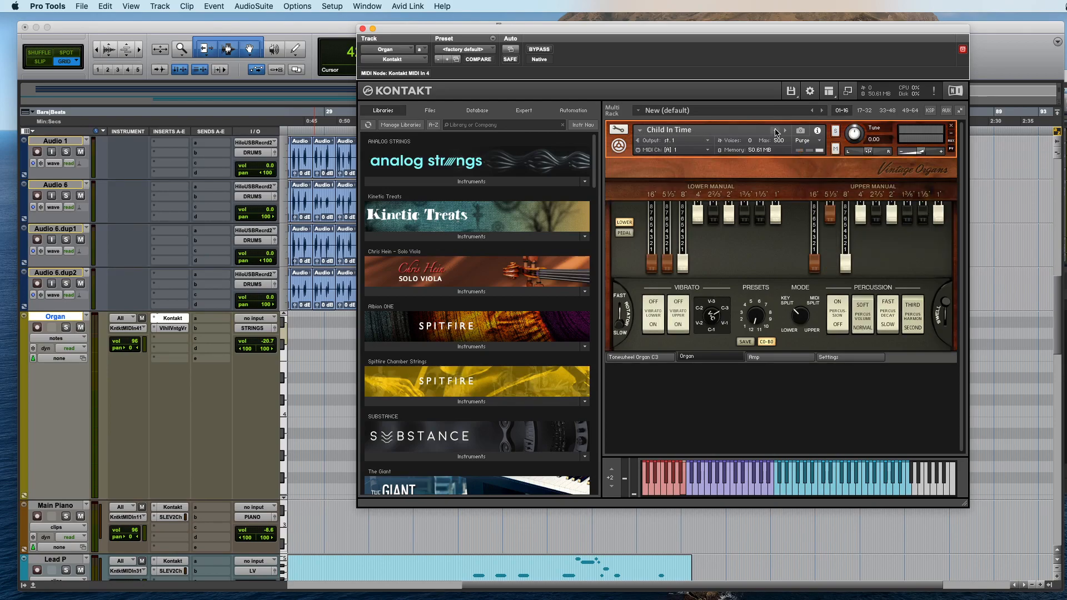
click(776, 132)
key(space)
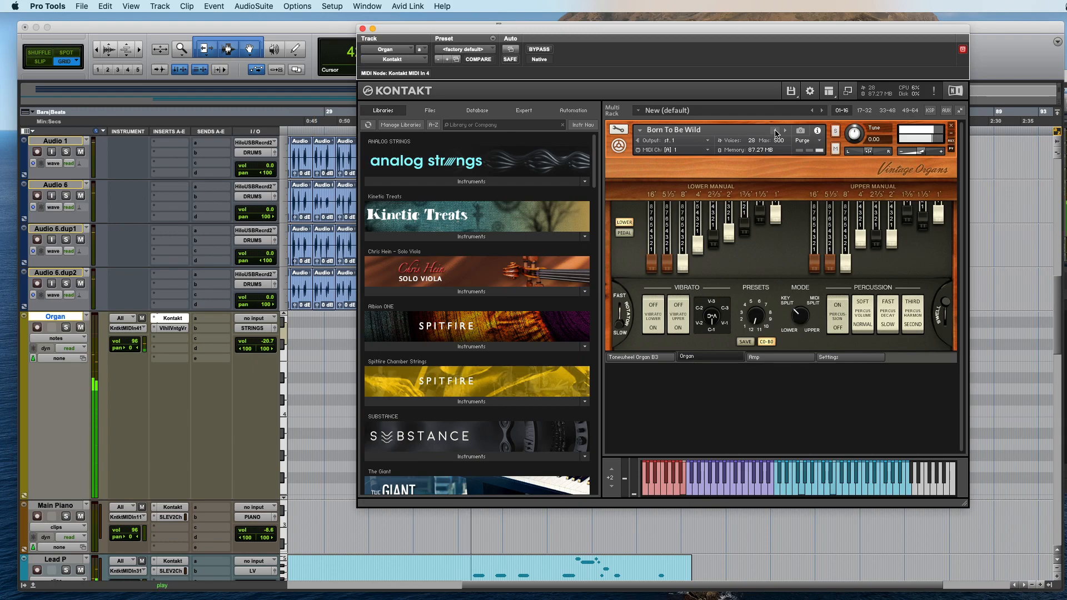
click(776, 132)
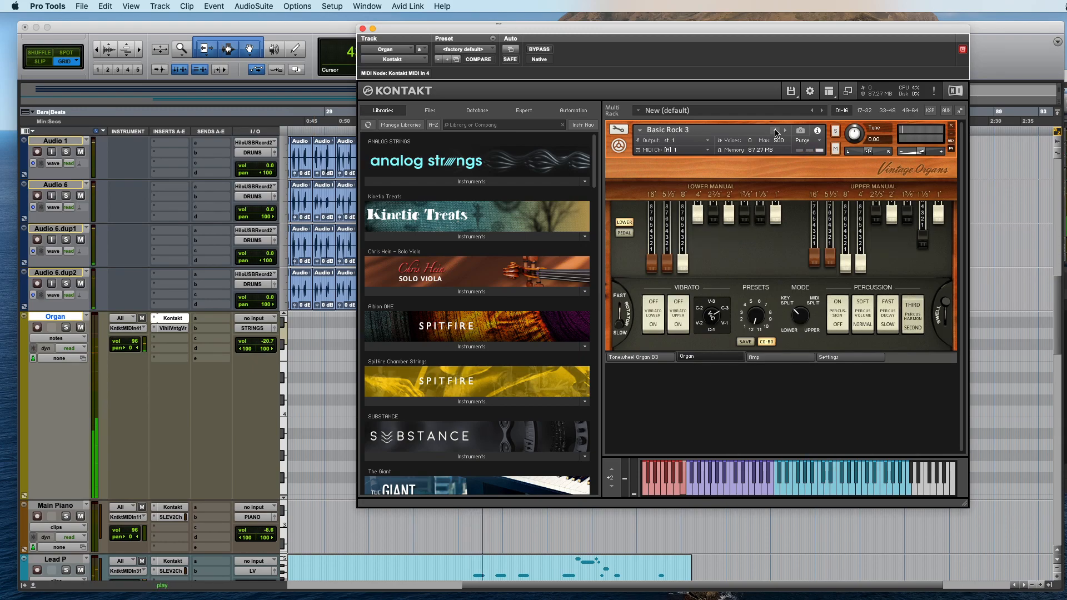
click(776, 132)
click(776, 132)
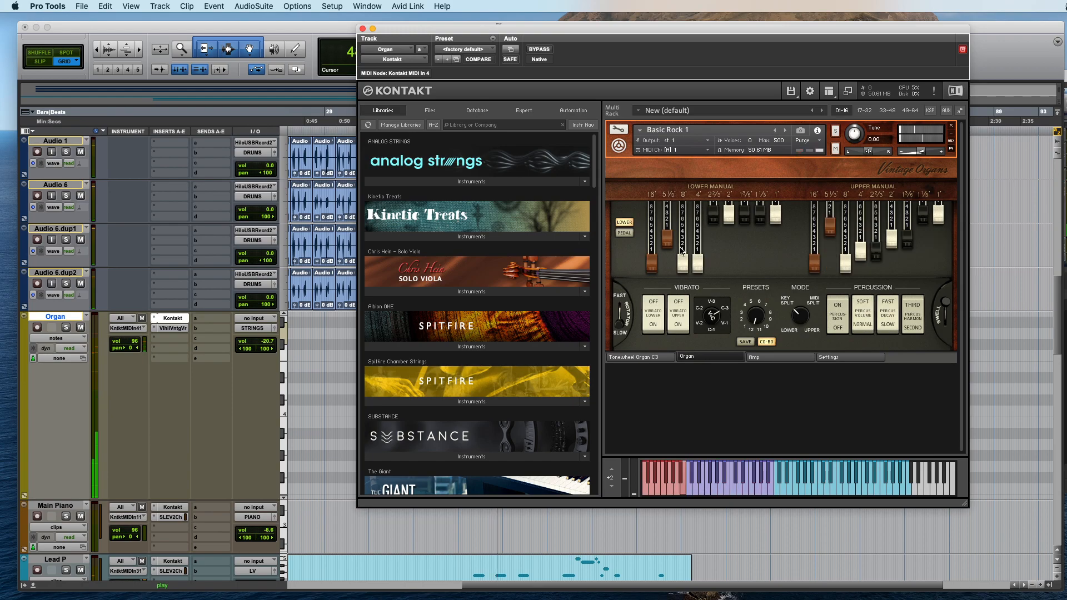
Step: Move the Kontakt window off the Organ notes and restart playback from 41|4|480
drag(660, 32, 803, 20)
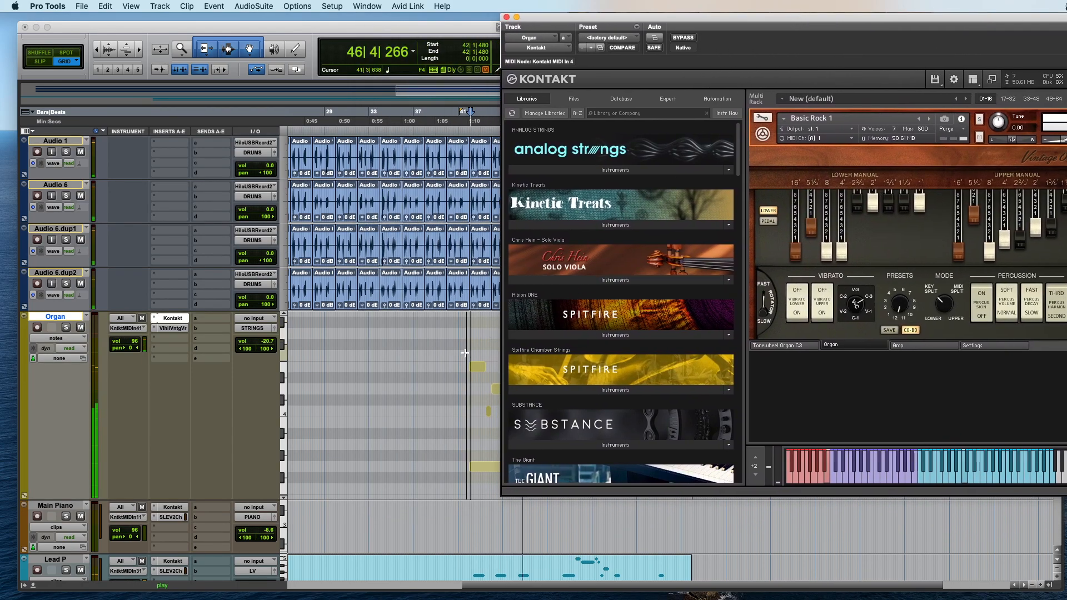
click(471, 389)
key(super+bracketright)
key(super+bracketright)
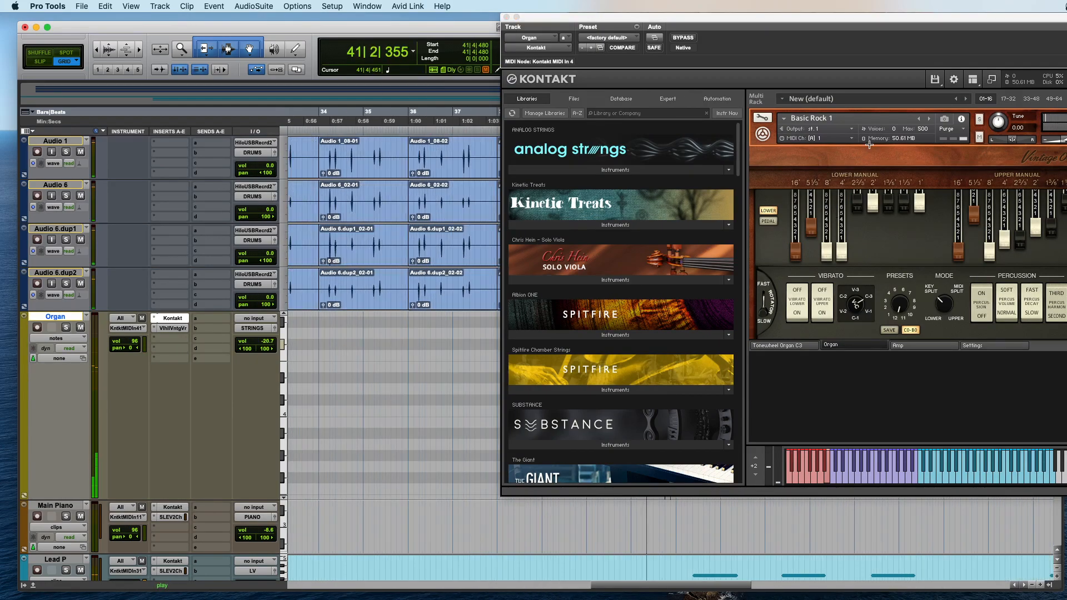
Step: Find the Vintage Organs library in Kontakt and replace the loaded organ with Child In Time.nki
scroll(630, 281, down, 10)
scroll(630, 281, down, 15)
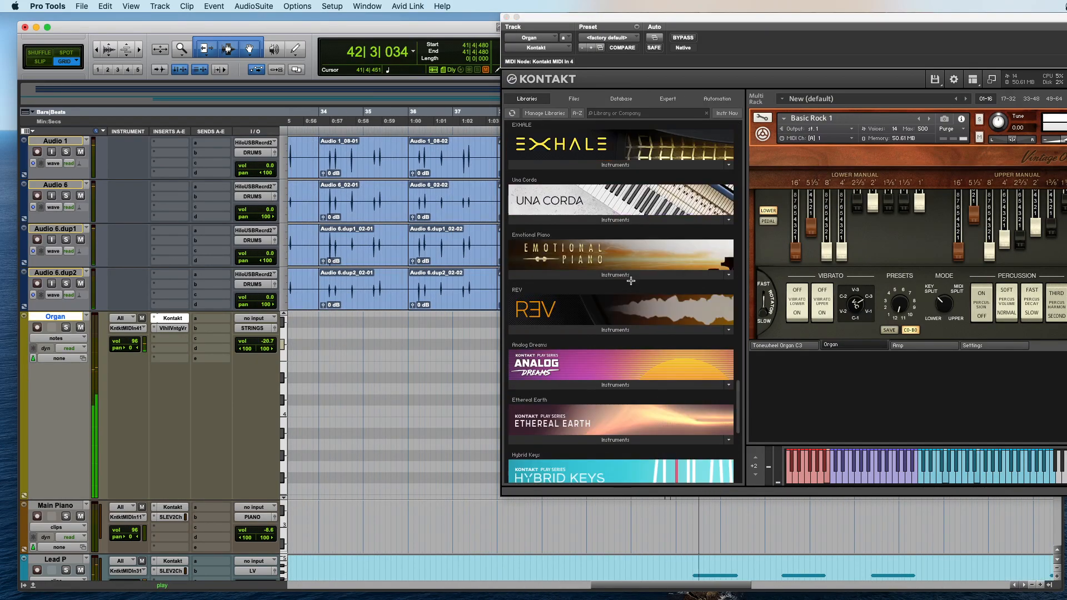
scroll(630, 281, up, 10)
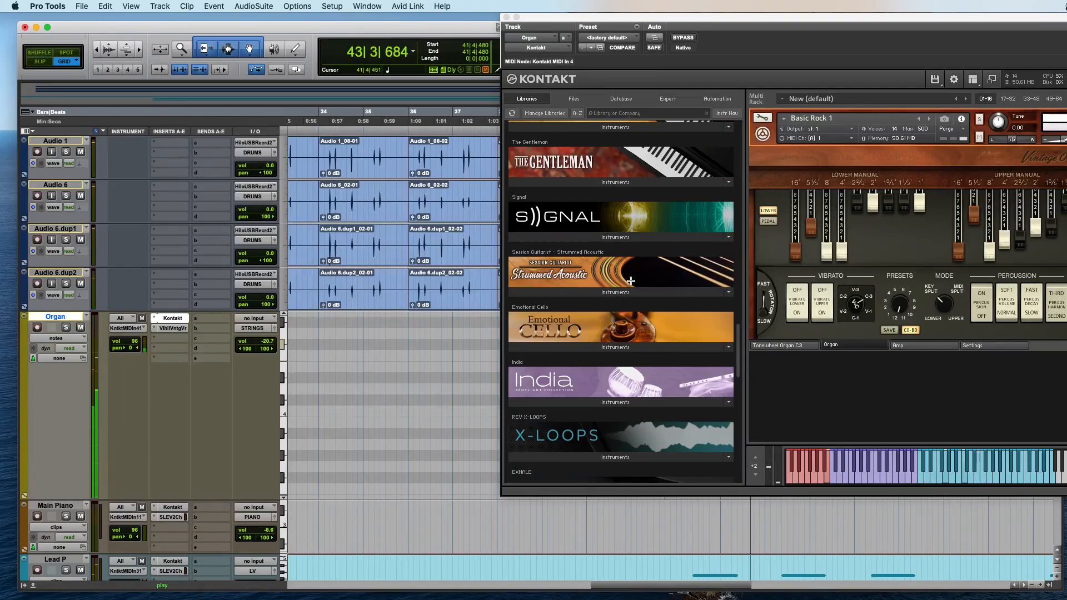
drag(855, 37, 679, 40)
scroll(465, 239, up, 5)
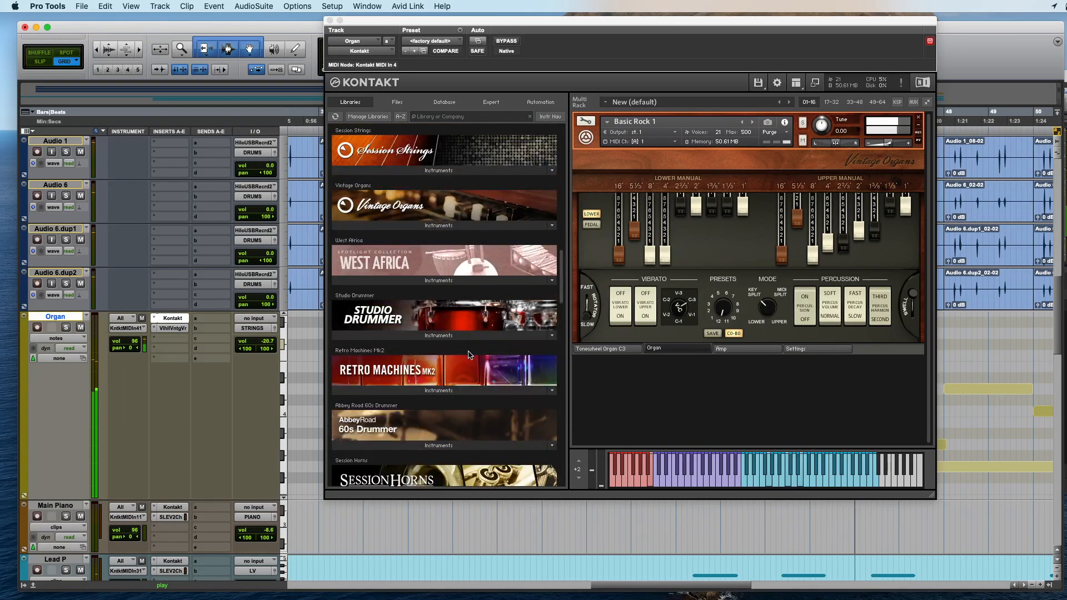
click(439, 225)
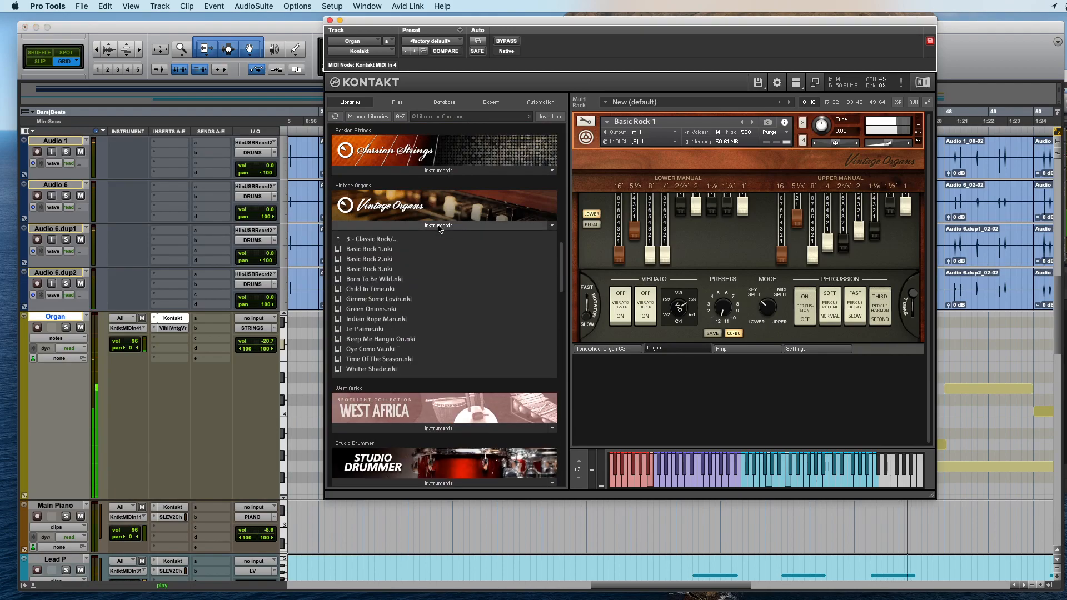
drag(370, 289, 692, 261)
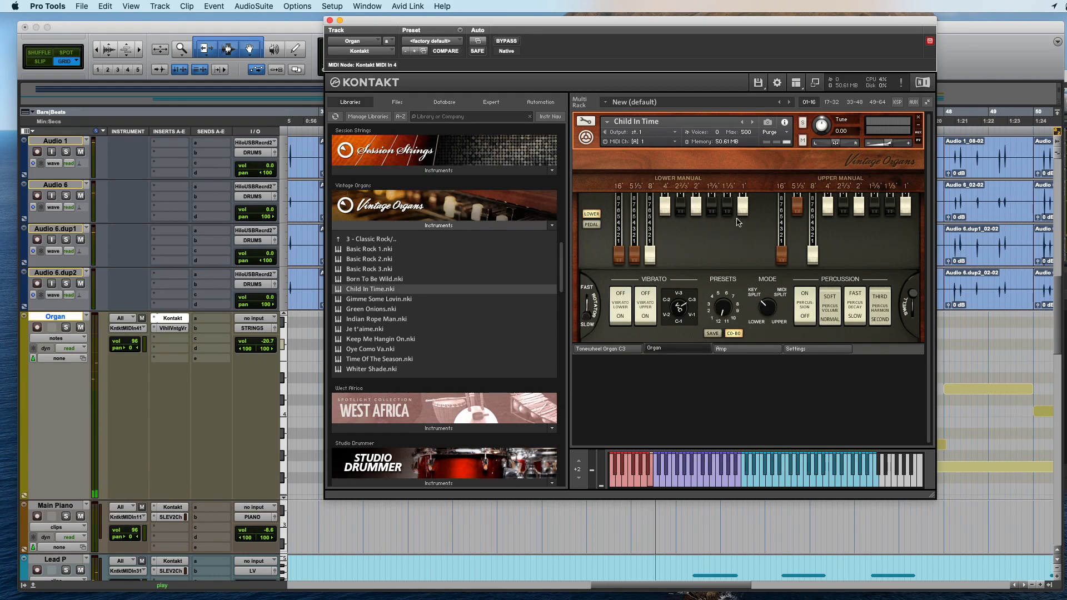
Step: Replace the loaded organ with Whiter Shade.nki from the Vintage Organs library and close Kontakt
scroll(530, 302, down, 10)
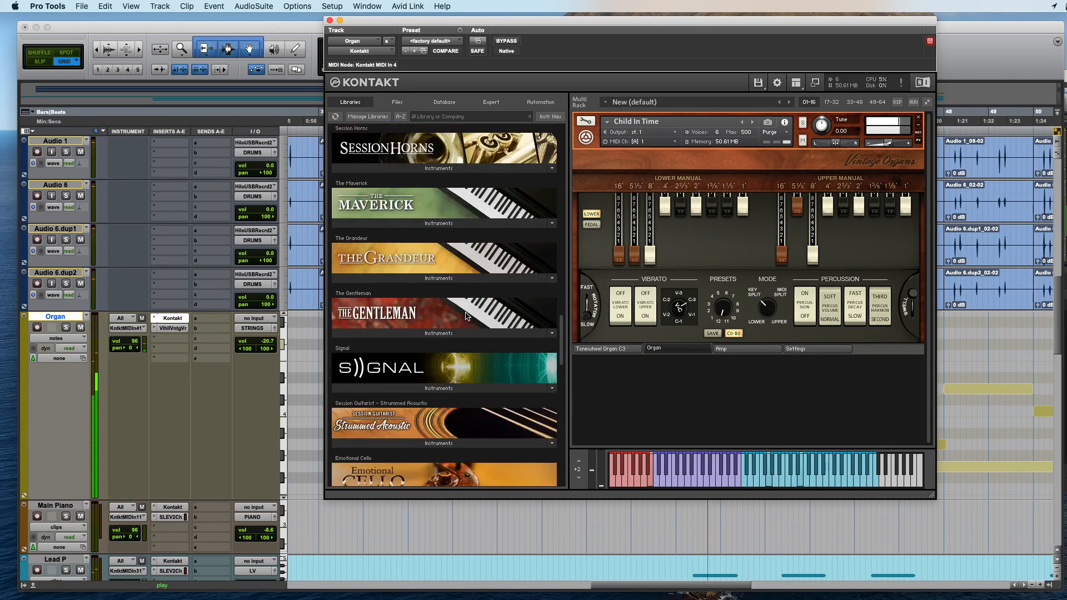
scroll(392, 291, up, 8)
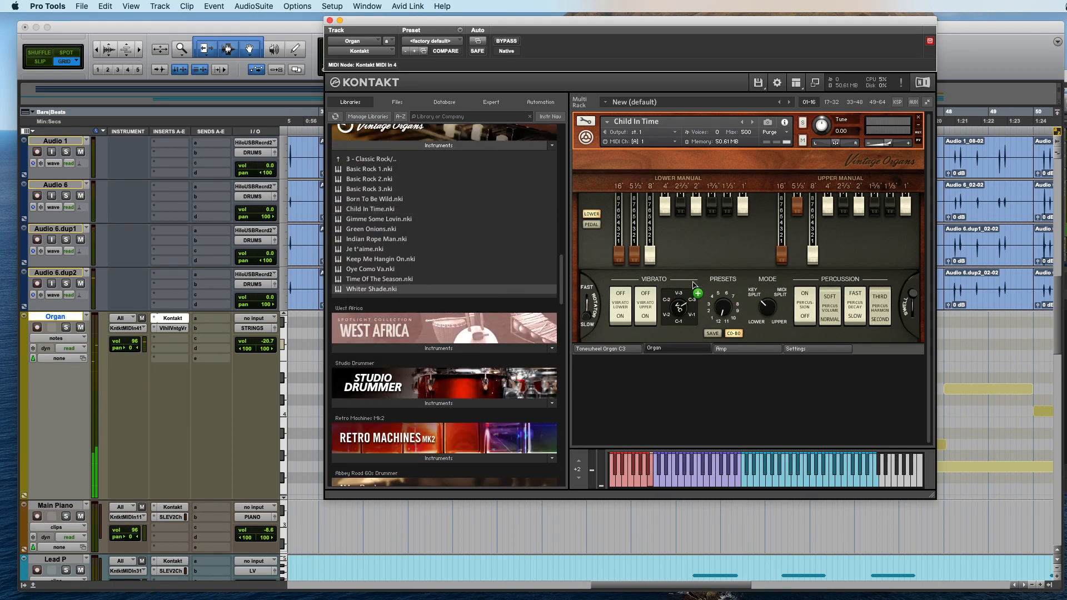
drag(694, 285, 695, 286)
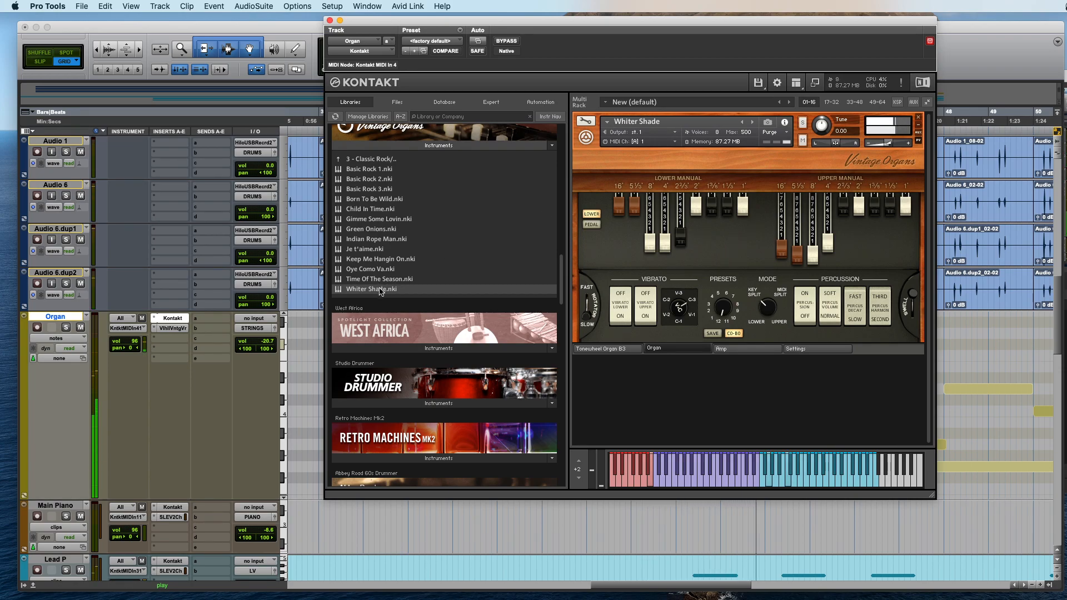
click(330, 20)
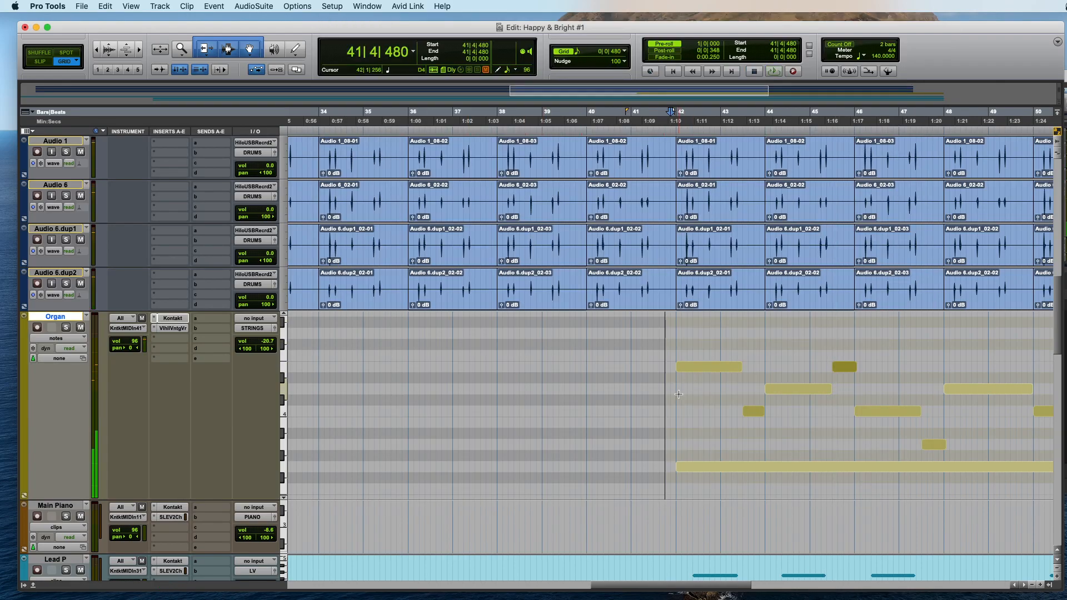
Step: Reopen the Organ track's ValhallaVintageVerb, reduce its mix to 24.4 %, and close the plug-in
key(super+bracketleft)
key(super+bracketleft)
key(super+bracketleft)
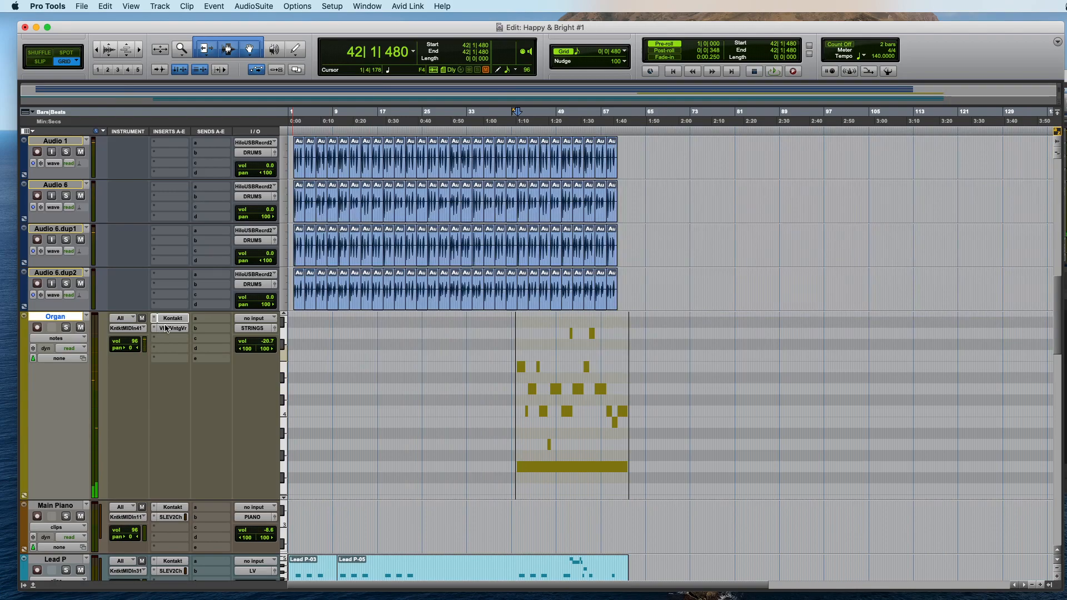
click(167, 329)
scroll(361, 141, down, 4)
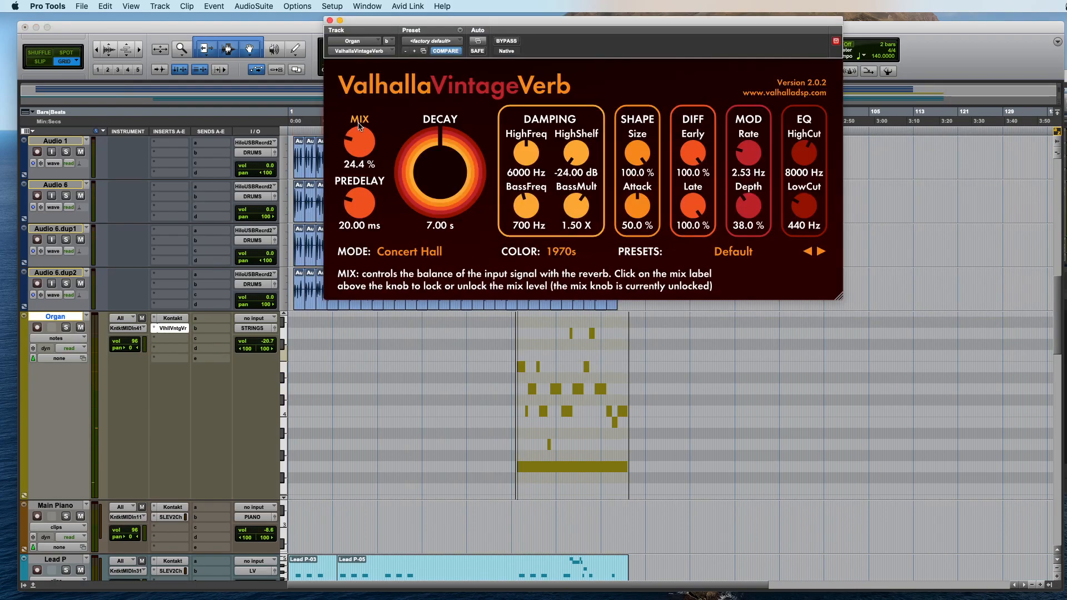
click(329, 21)
key(super+bracketleft)
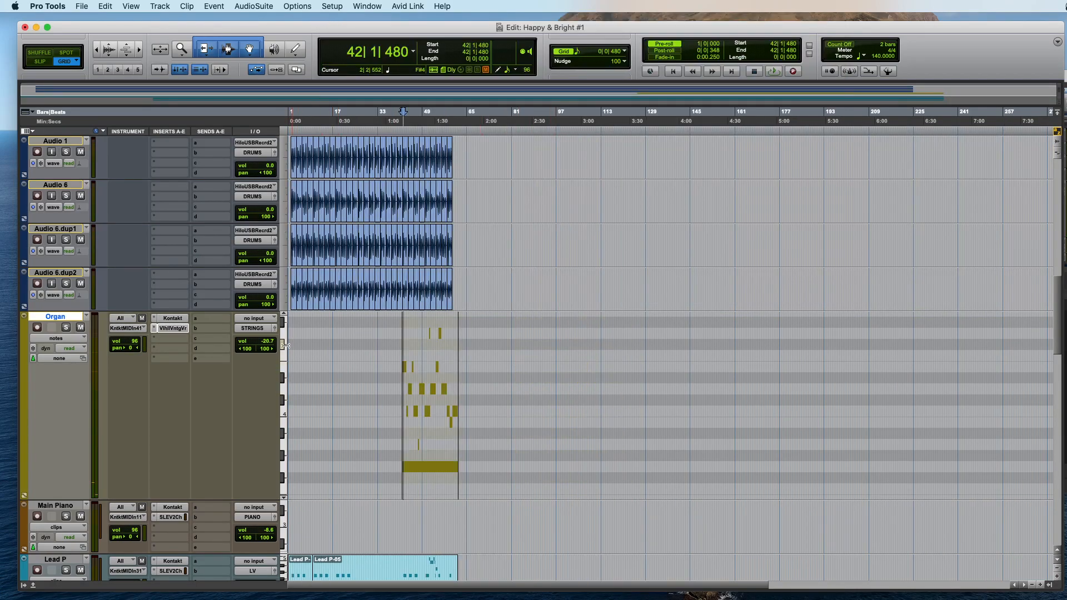
key(super+bracketright)
key(super+bracketright)
scroll(314, 410, down, 1)
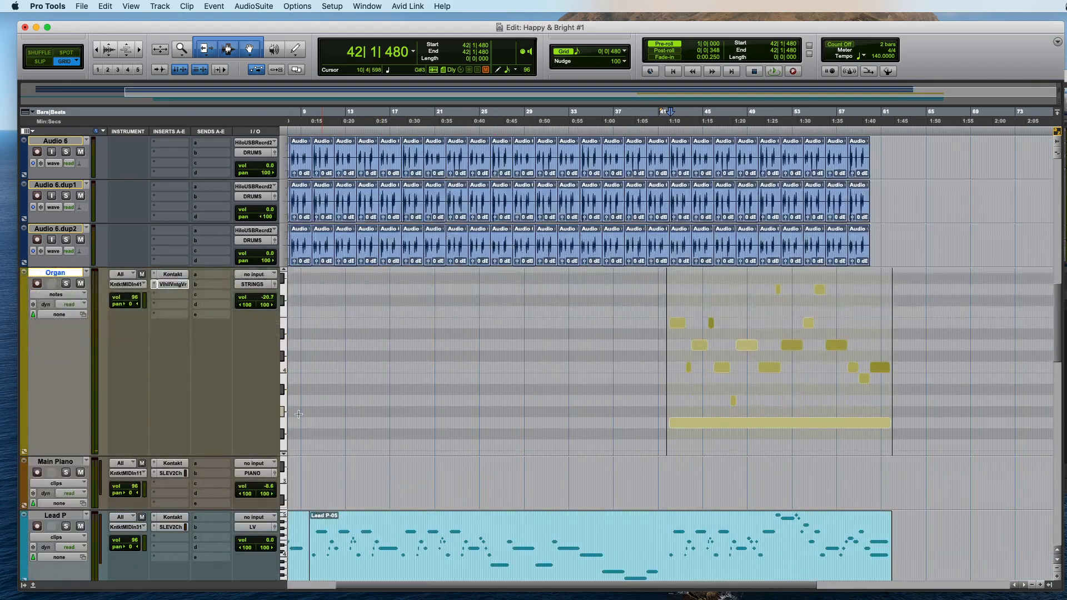
Step: Reduce the Organ track's height and play the song from 25|4|000 with the Main Piano track selected
drag(209, 453, 206, 342)
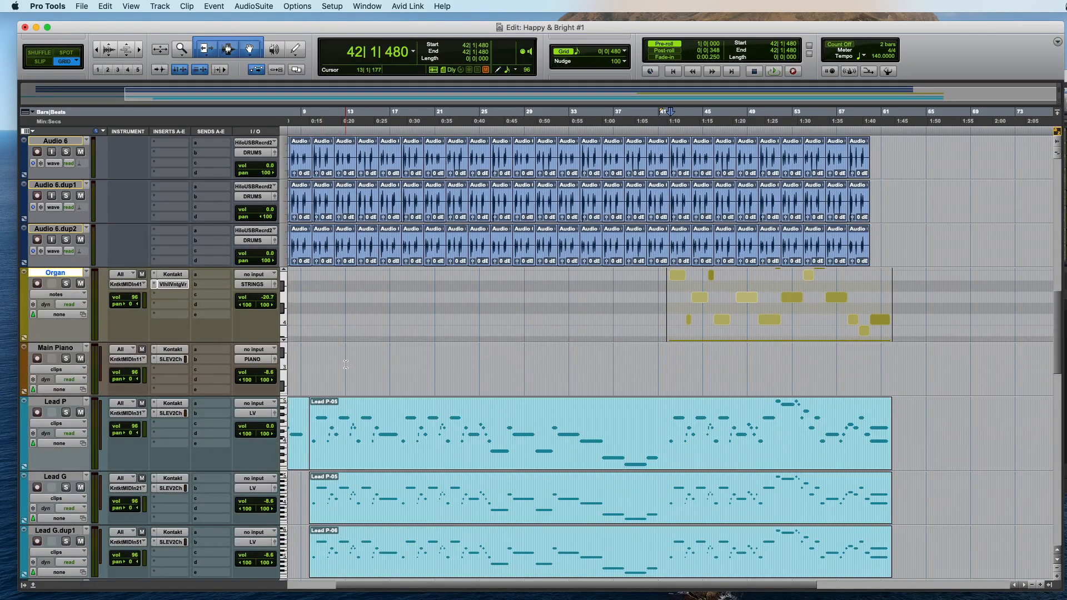
scroll(346, 364, down, 1)
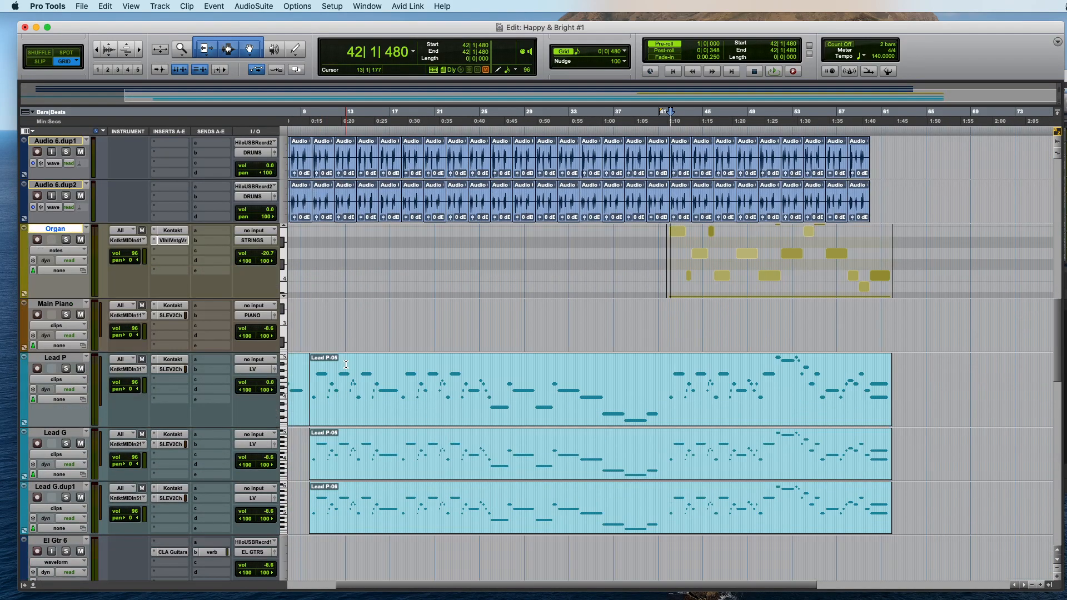
click(487, 316)
click(493, 315)
key(super+bracketright)
key(space)
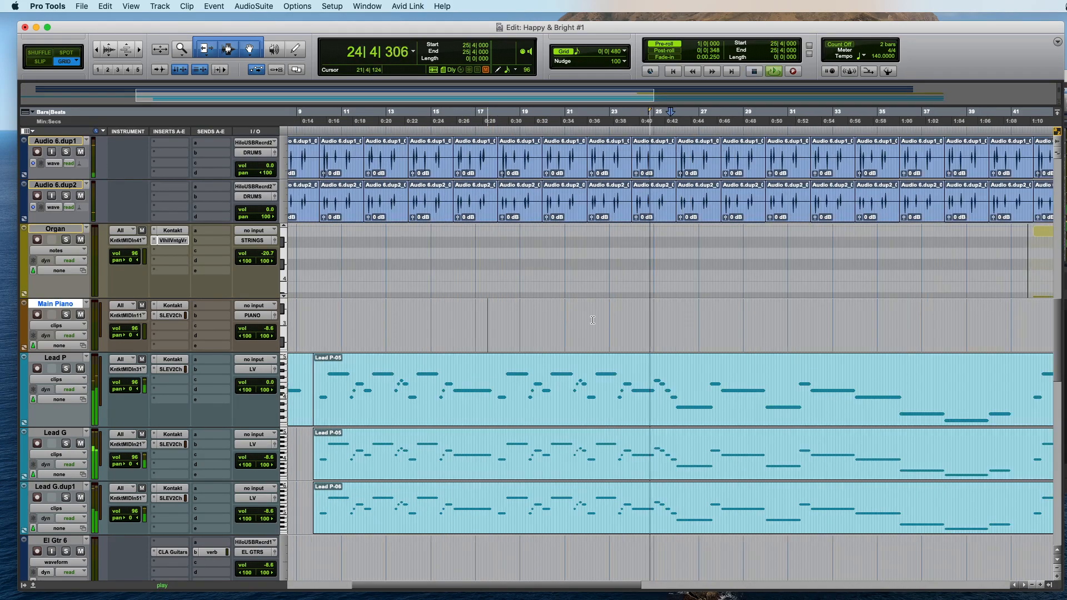
key(super+bracketleft)
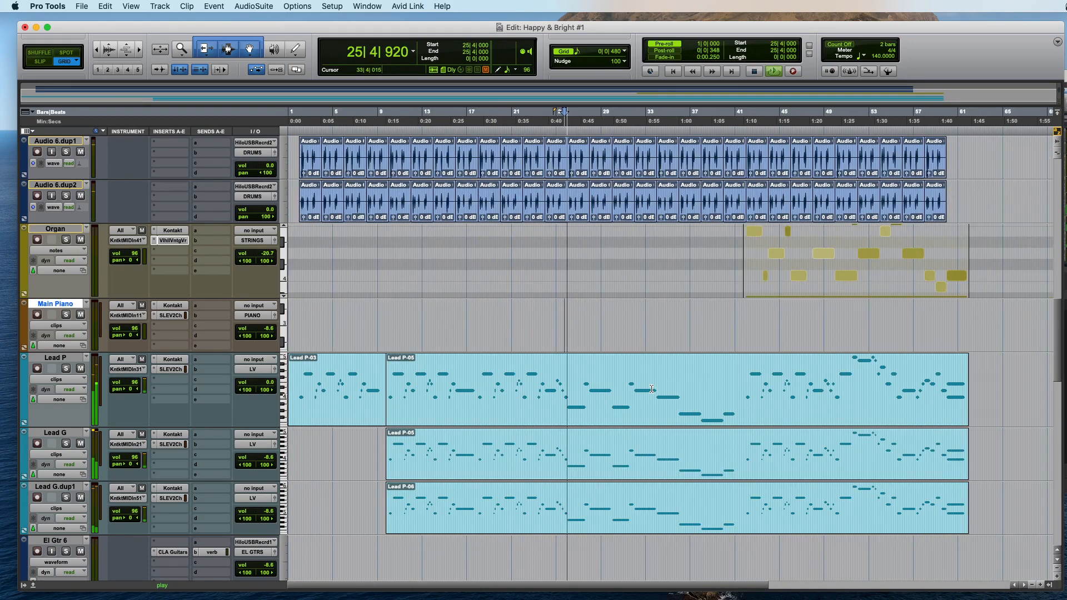
key(super+bracketright)
key(space)
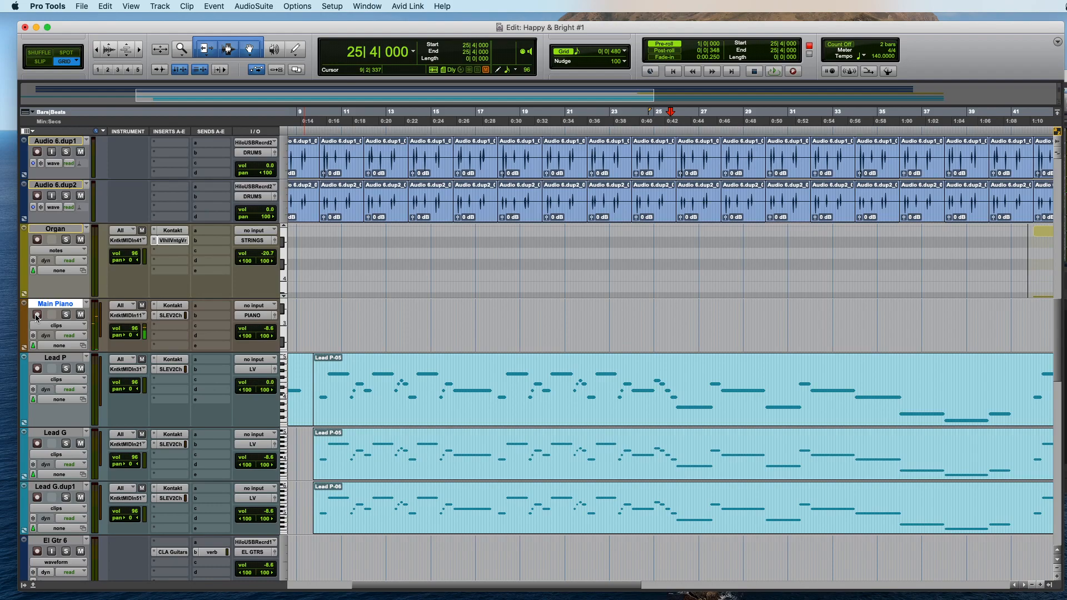
Step: Try to record a part on the armed Main Piano track from 25|4|000
key(space)
key(space)
key(super+space)
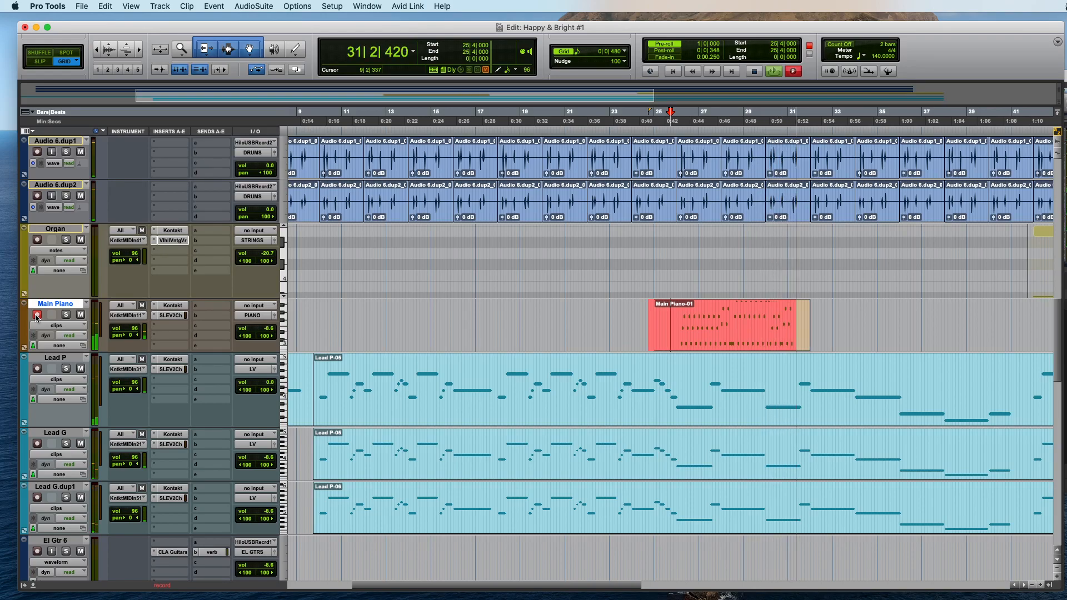
key(super+period)
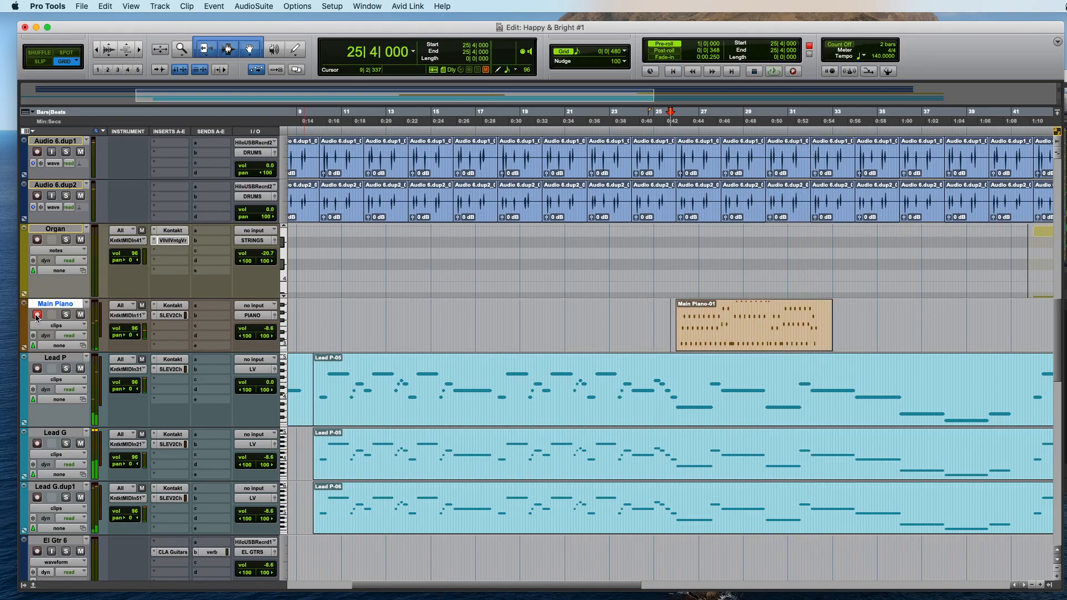
key(super+bracketright)
key(super+bracketleft)
key(super+bracketleft)
key(super+bracketright)
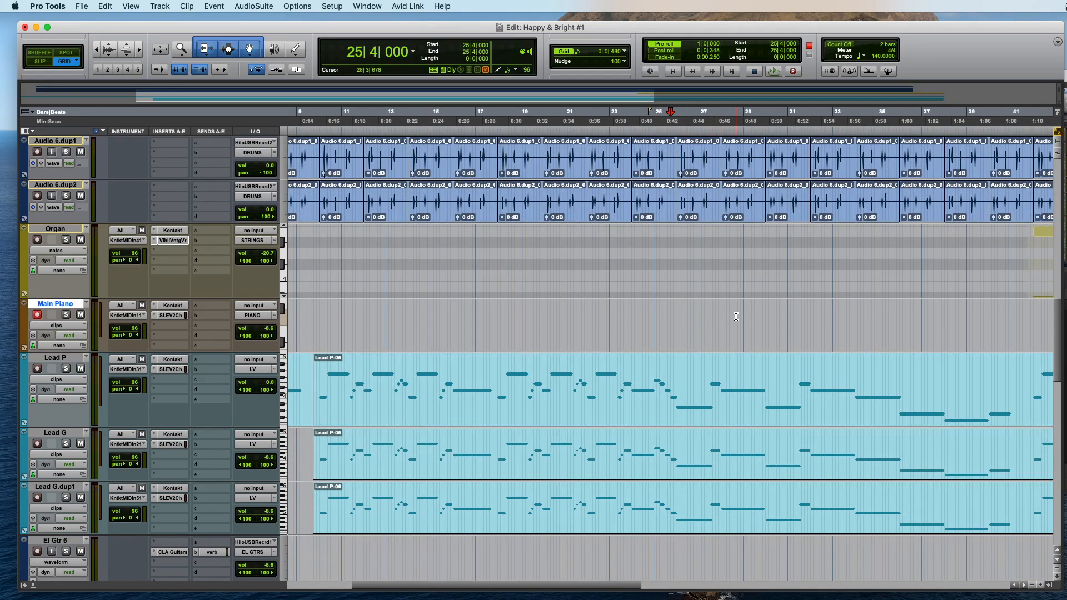
key(super+bracketright)
key(super+bracketleft)
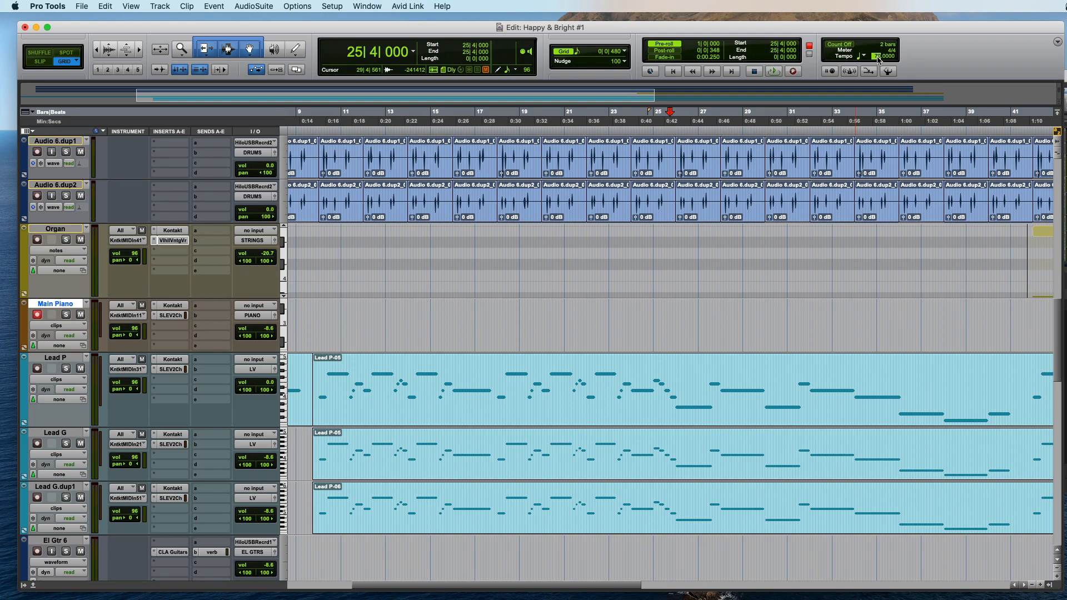
key(Return)
key(super+bracketleft)
key(super+bracketleft)
key(super+z)
key(super+bracketright)
key(super+bracketright)
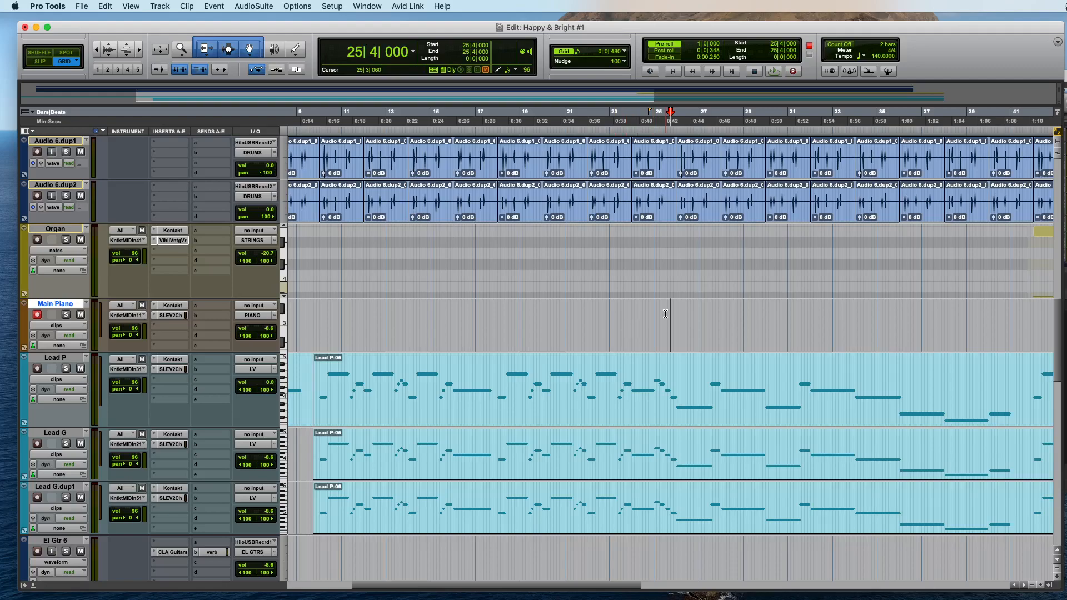
Step: Play the song from 25|4|000 and from 33|4|480 to rehearse the Main Piano part
key(super+bracketright)
key(space)
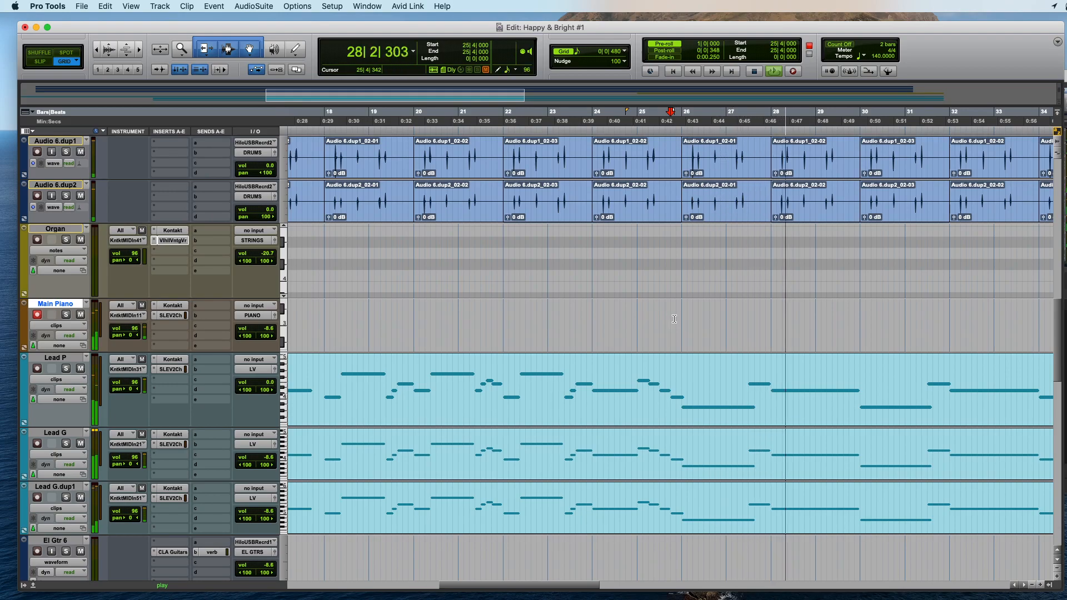
key(super+bracketleft)
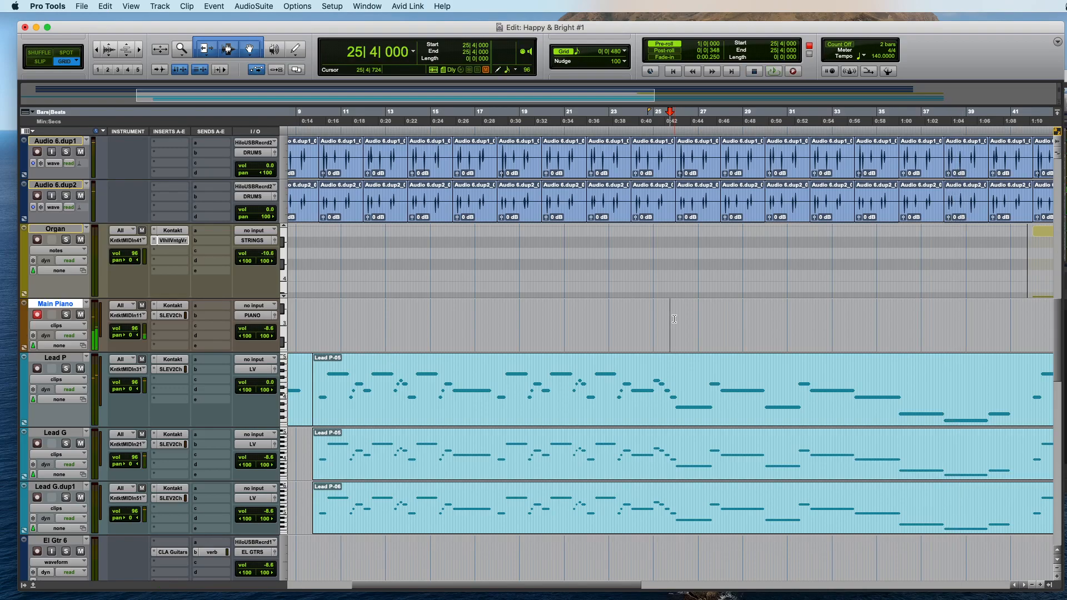
click(854, 322)
key(space)
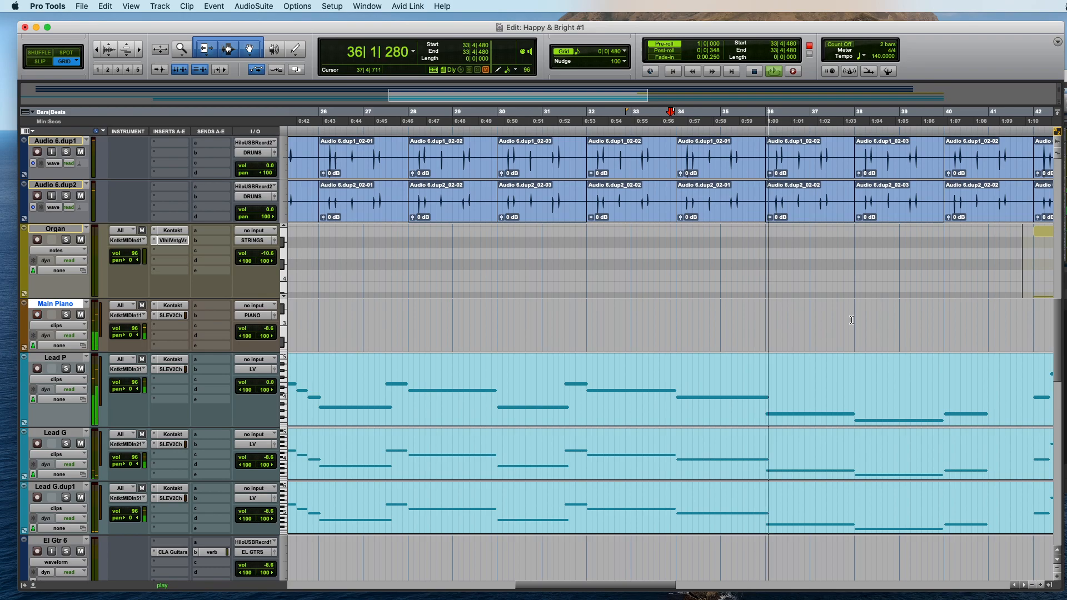
key(space)
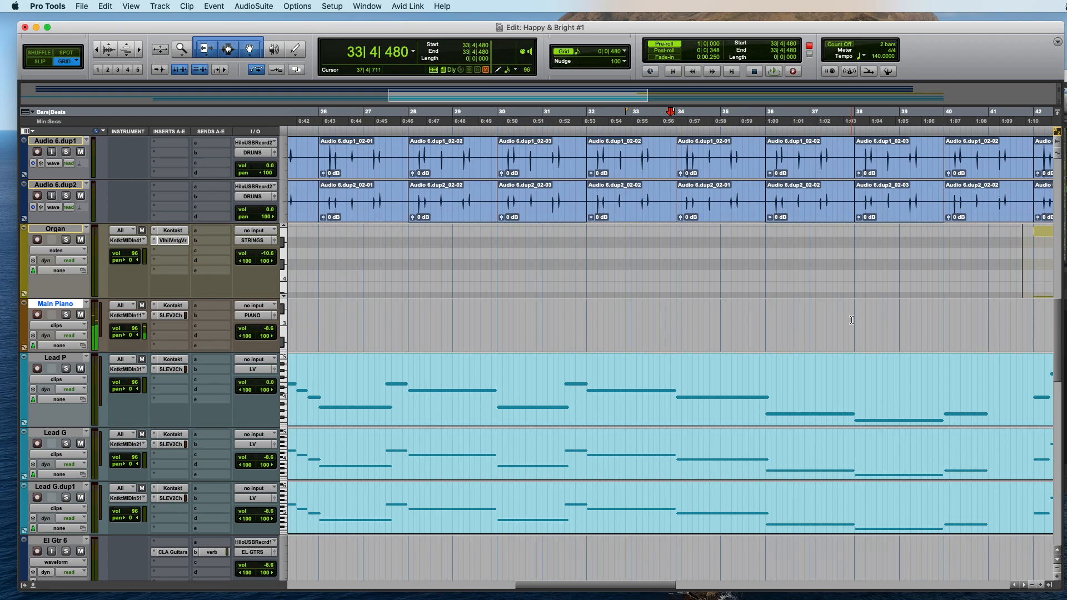
Step: Try to record the Main Piano part from 33|4|480 in two takes, undoing each one
key(space)
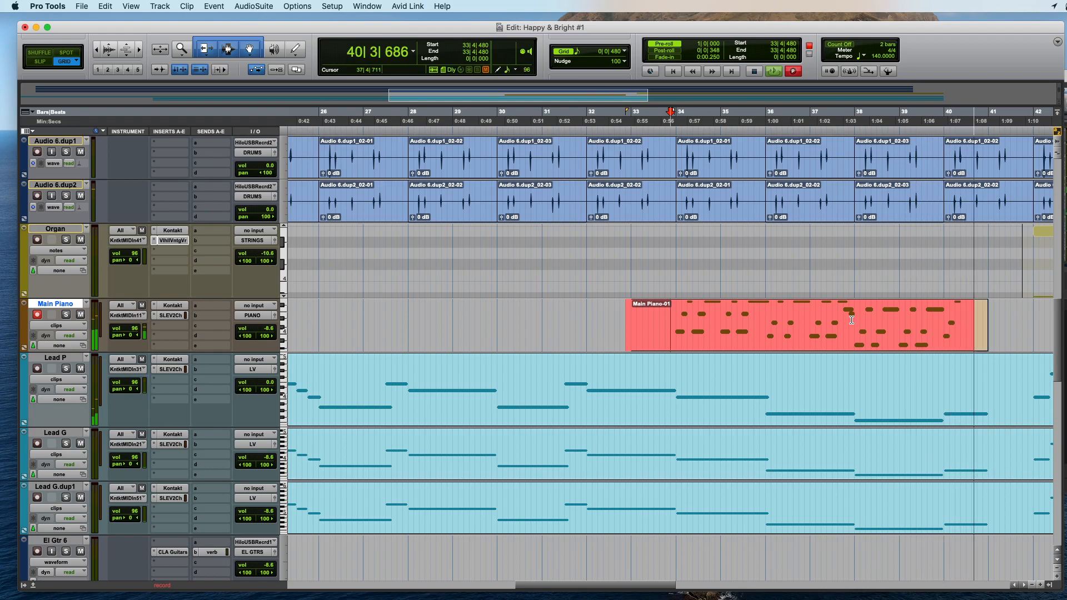
key(space)
key(super+z)
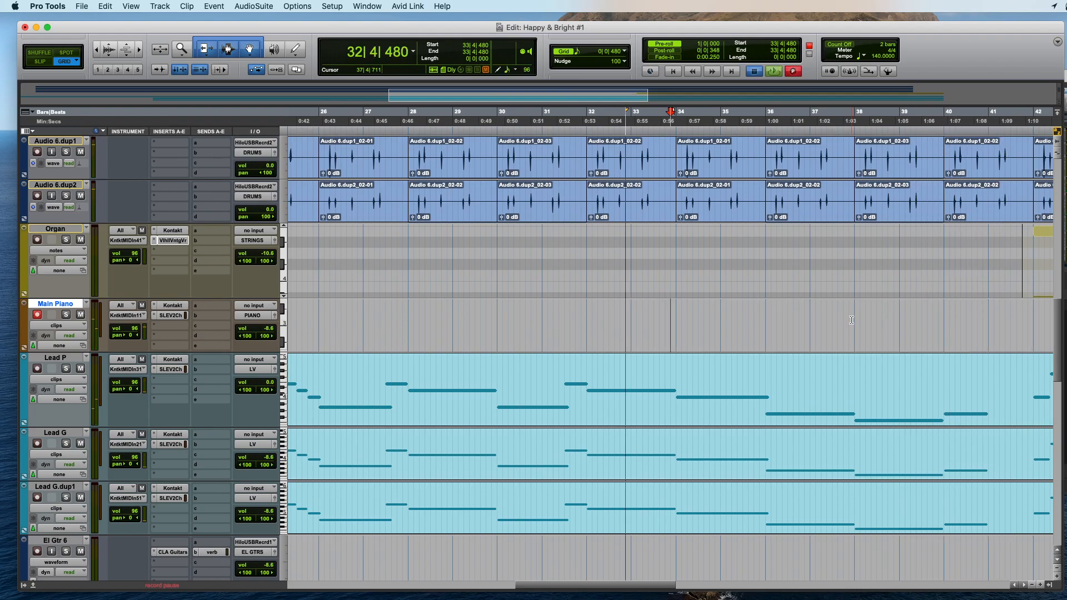
key(space)
key(super+bracketright)
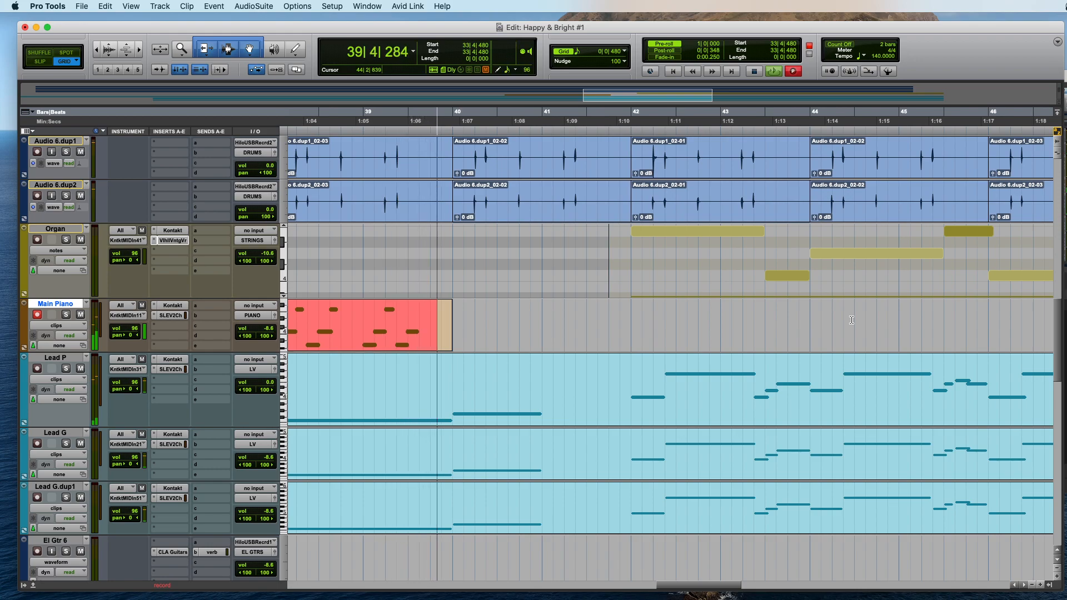
key(space)
key(super+z)
Step: Record the Main Piano part from 33|4|480 and continue it with a second pass from 41|4|000
key(super+space)
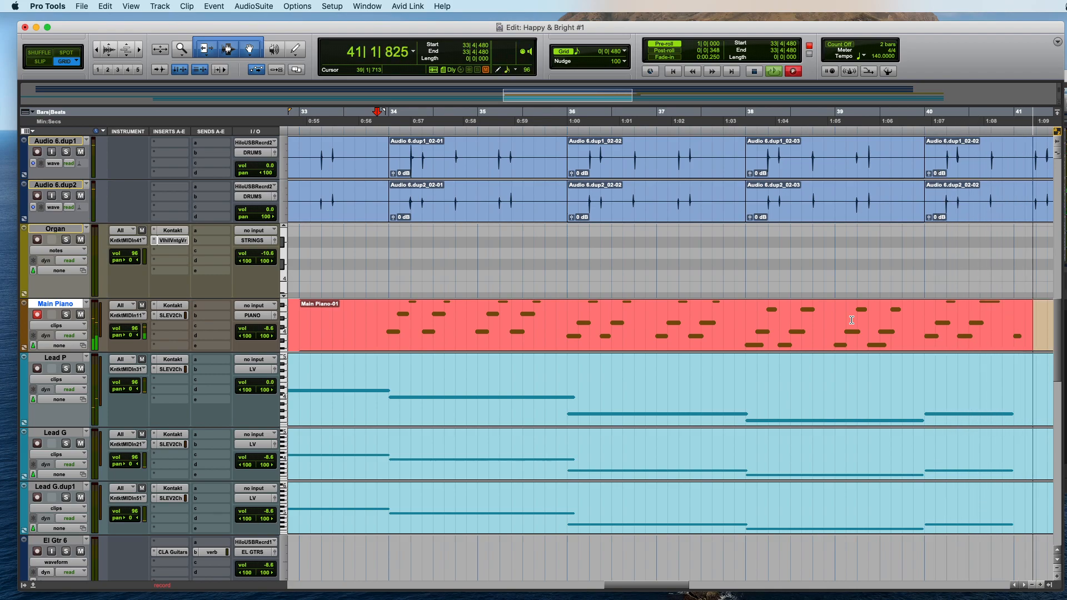
key(space)
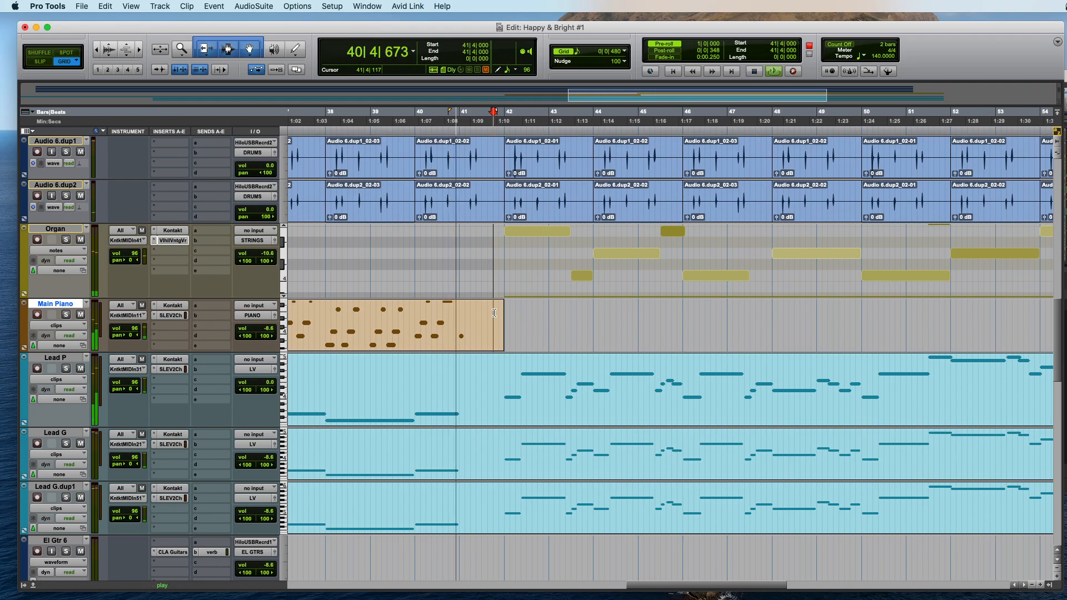
key(F12)
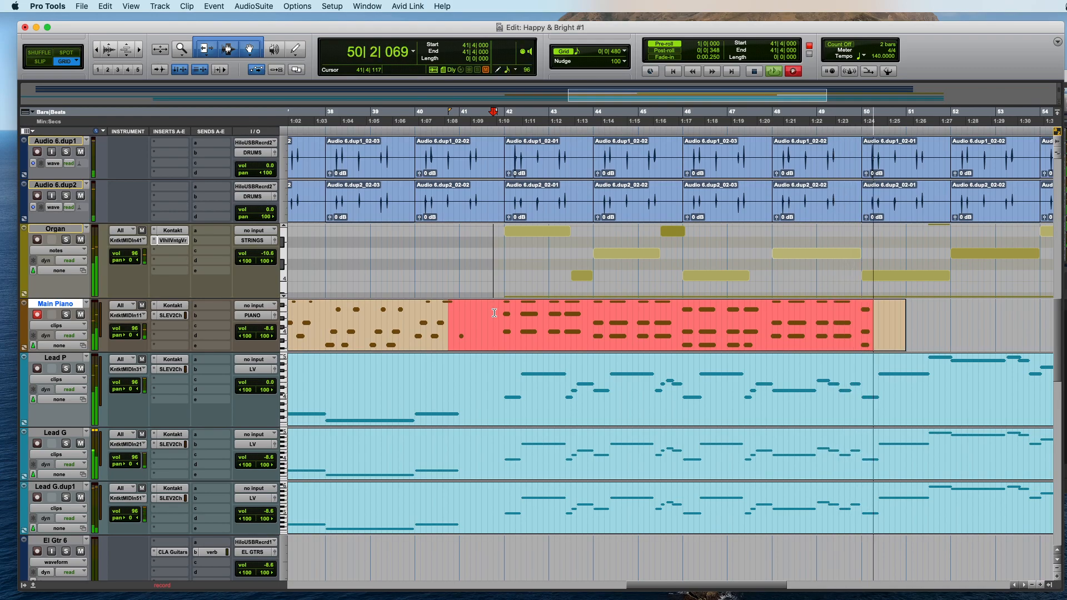
key(space)
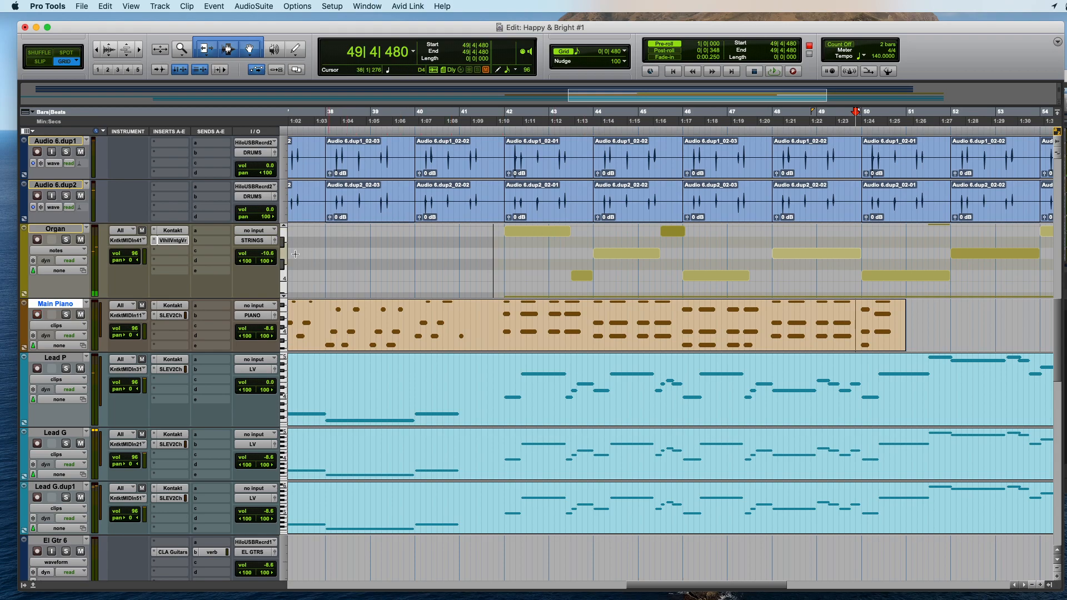
Step: Lower the Organ track's volume to -23.8 dB and record the rest of the Main Piano part from 49|4|480 through the ending
drag(271, 255, 270, 256)
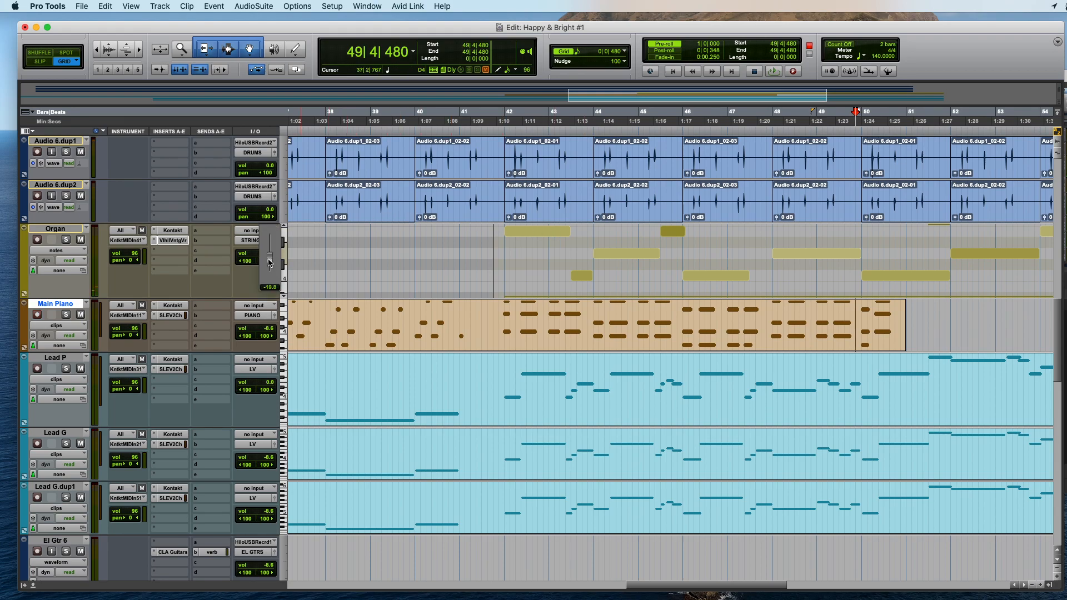
key(super+space)
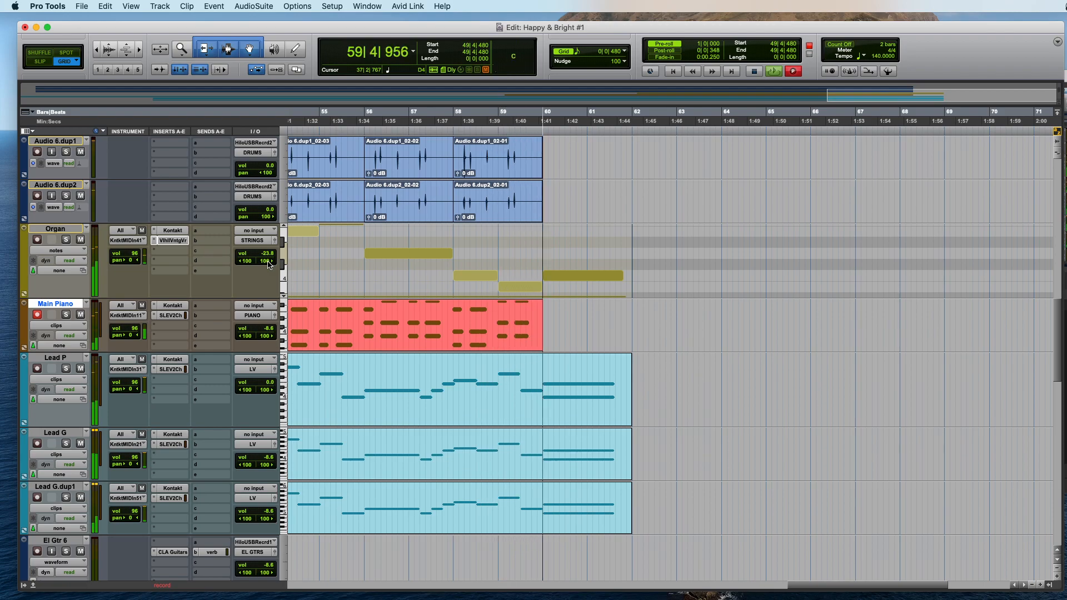
key(super+bracketleft)
key(super+bracketleft)
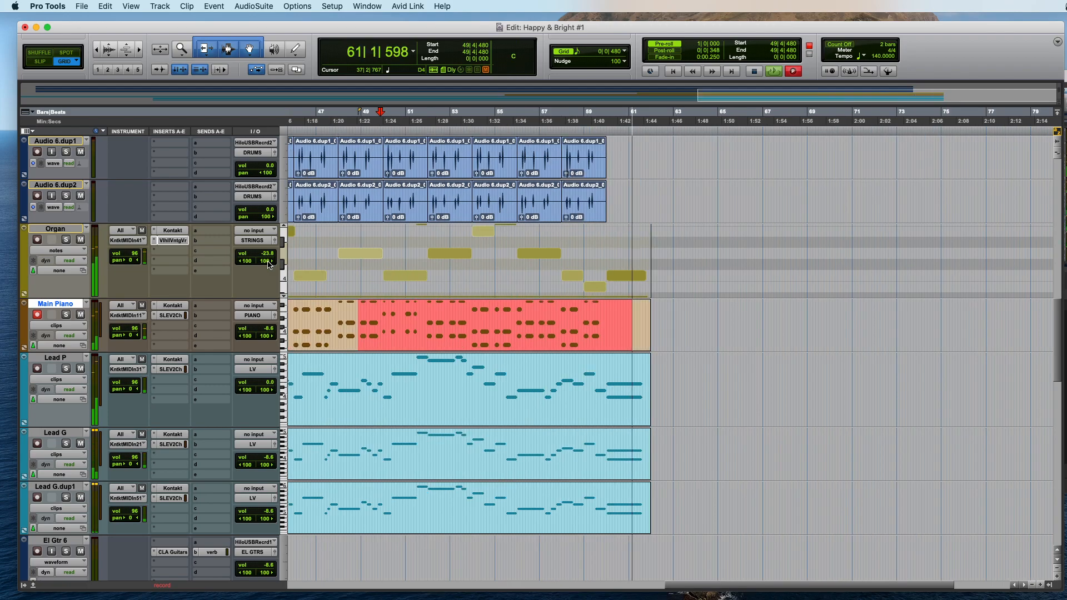
key(space)
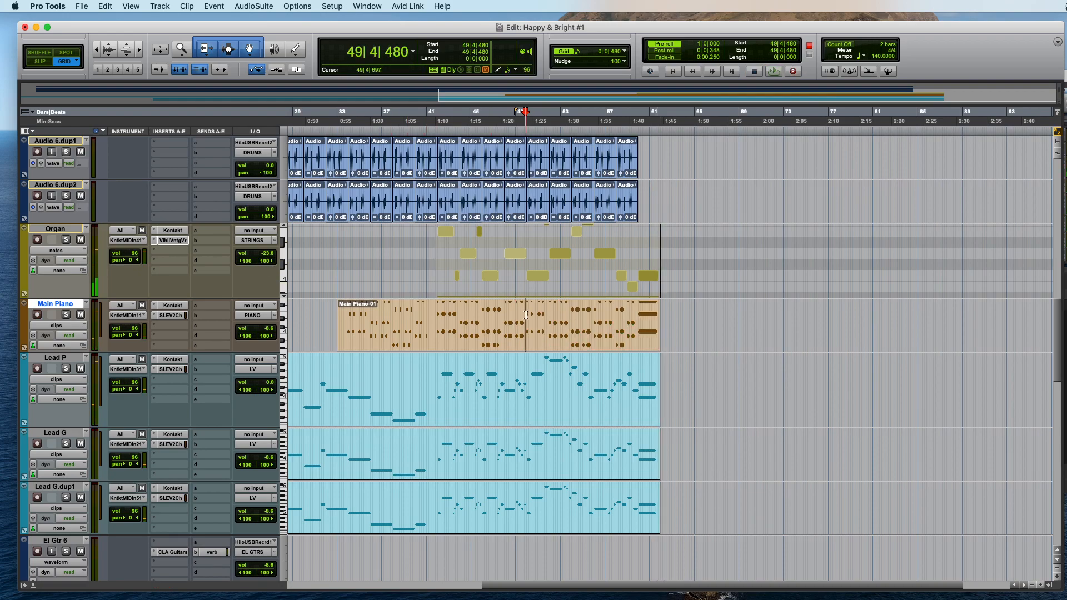
Step: Quantize the whole Main Piano-01 clip to a 1/16 note grid and close the Event Operations window
click(567, 336)
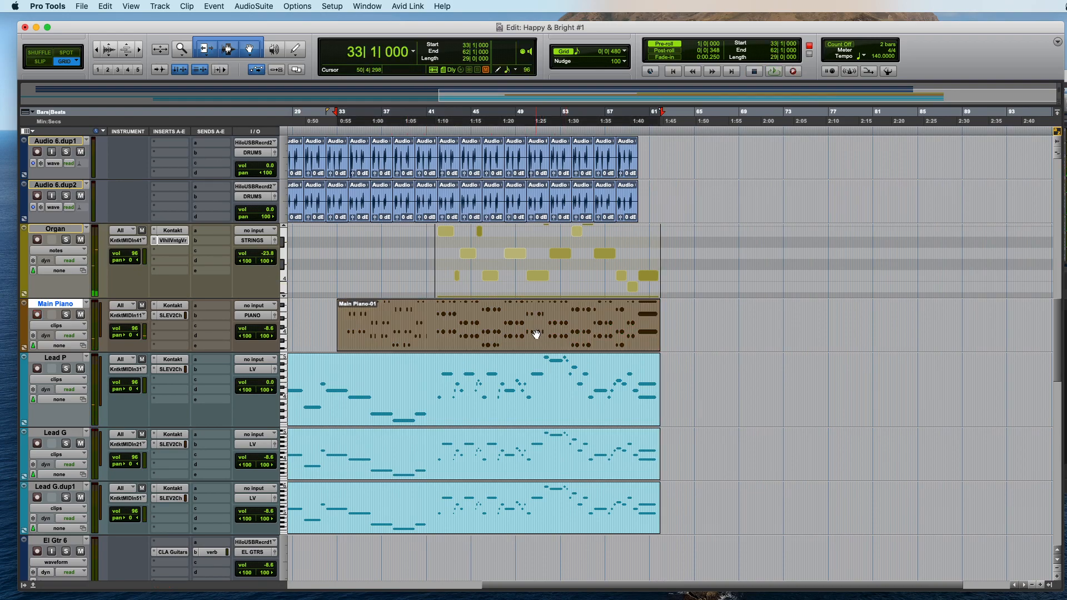
key(alt+0)
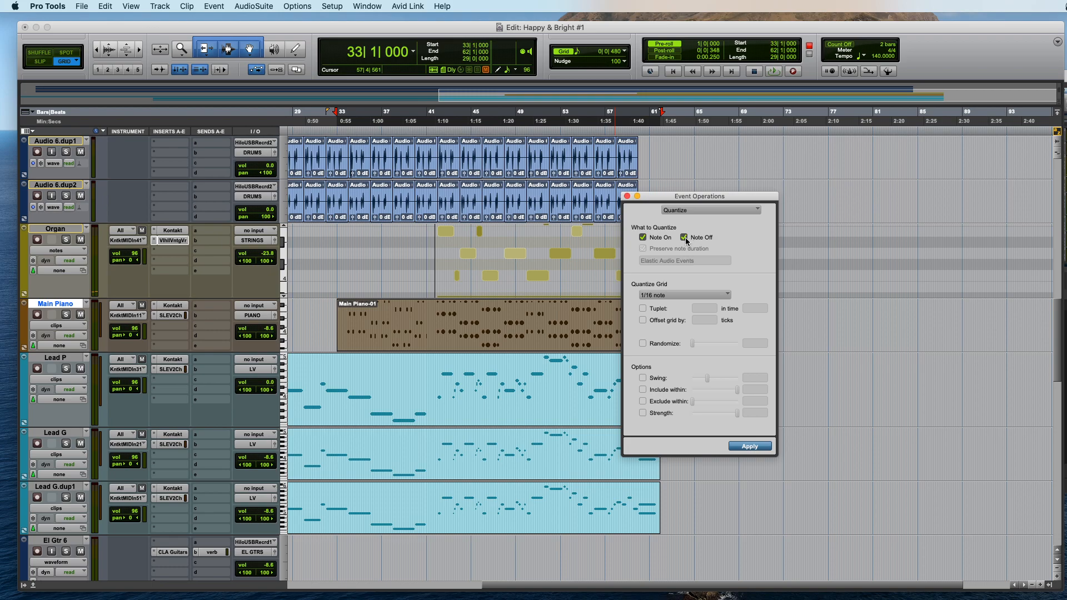
click(626, 195)
Step: Enlarge the Main Piano track in notes view and move the F4 note at 56|1|000 up to G4
click(581, 313)
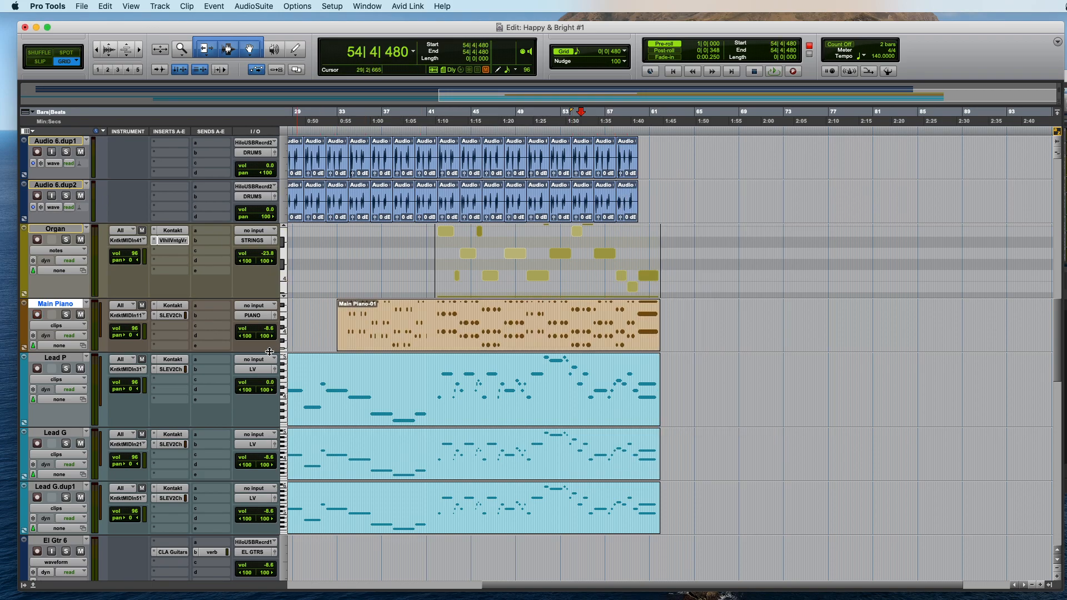
drag(217, 354, 216, 509)
key(super+bracketright)
key(super+bracketright)
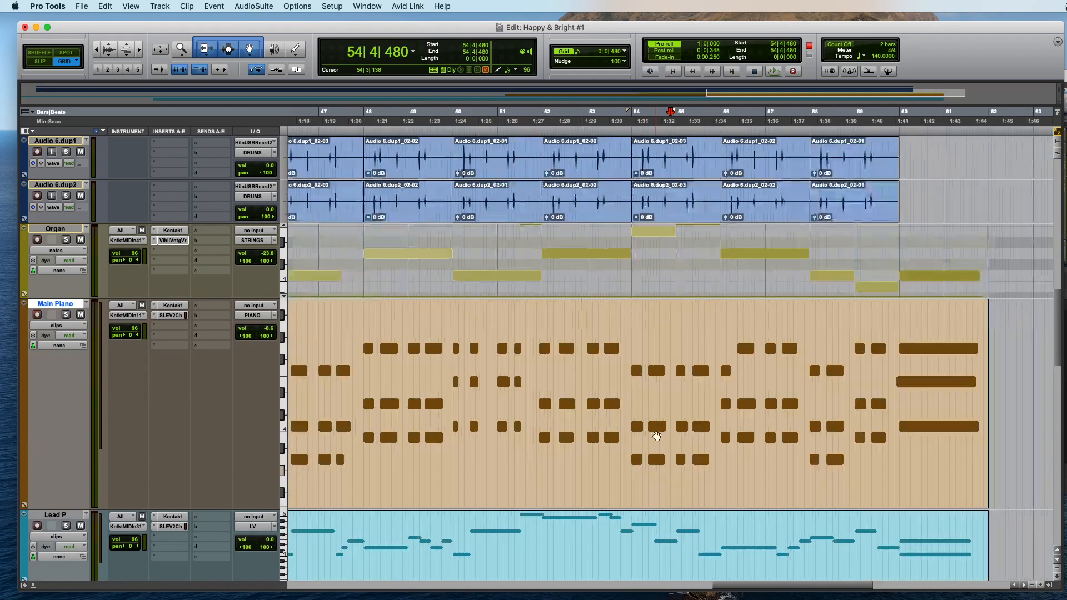
click(727, 379)
key(ctrl+minus)
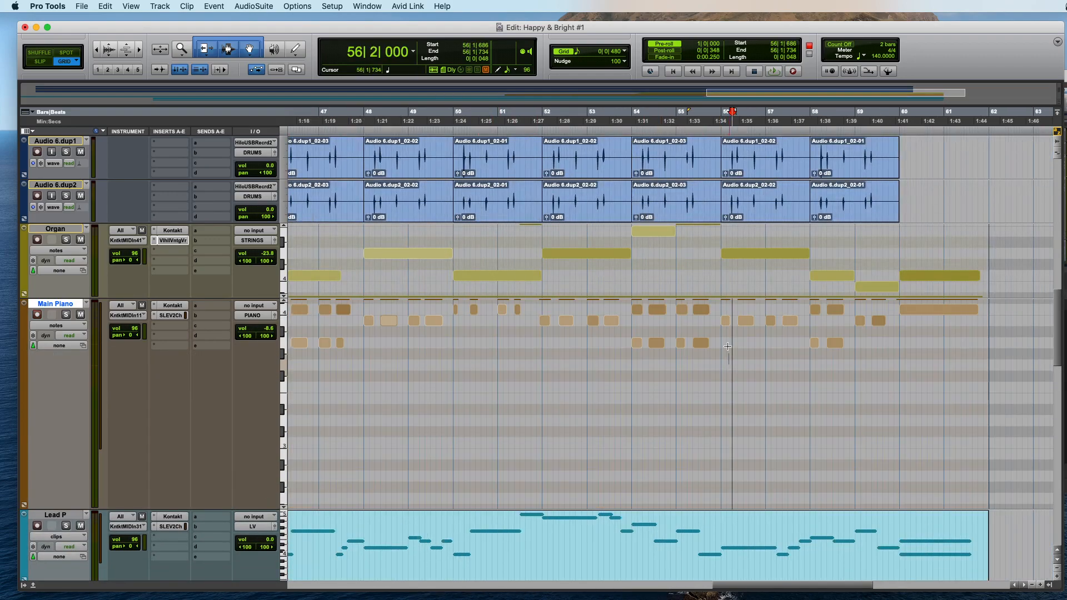
click(718, 370)
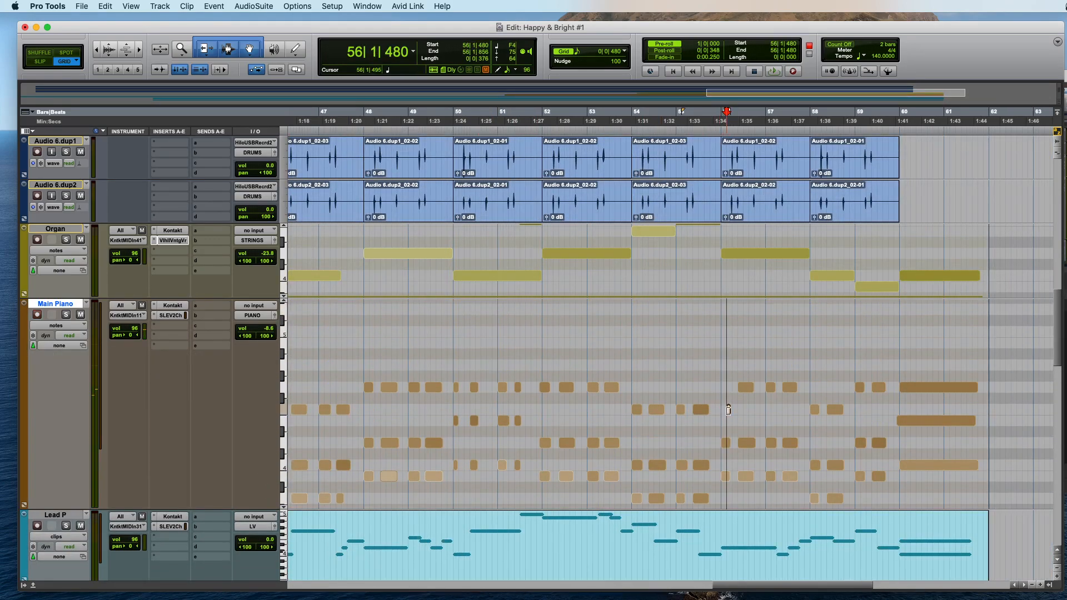
Step: Play the Main Piano part from 33|3|480 and check its recorded notes against the grid
key(super+bracketleft)
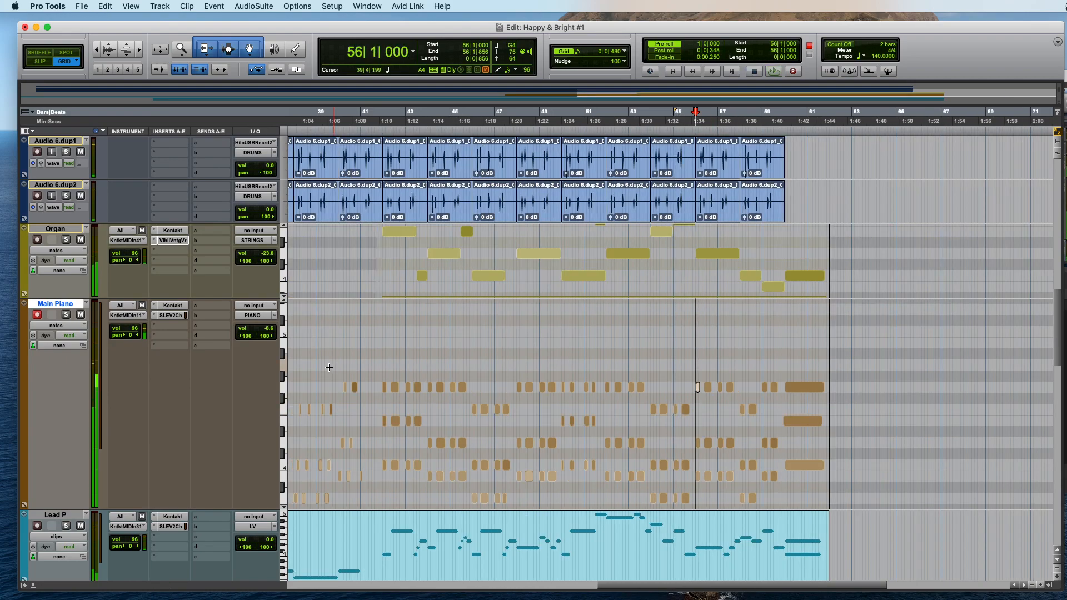
key(super+bracketleft)
key(space)
key(super+bracketright)
key(super+bracketright)
key(super+bracketright)
key(super+bracketright)
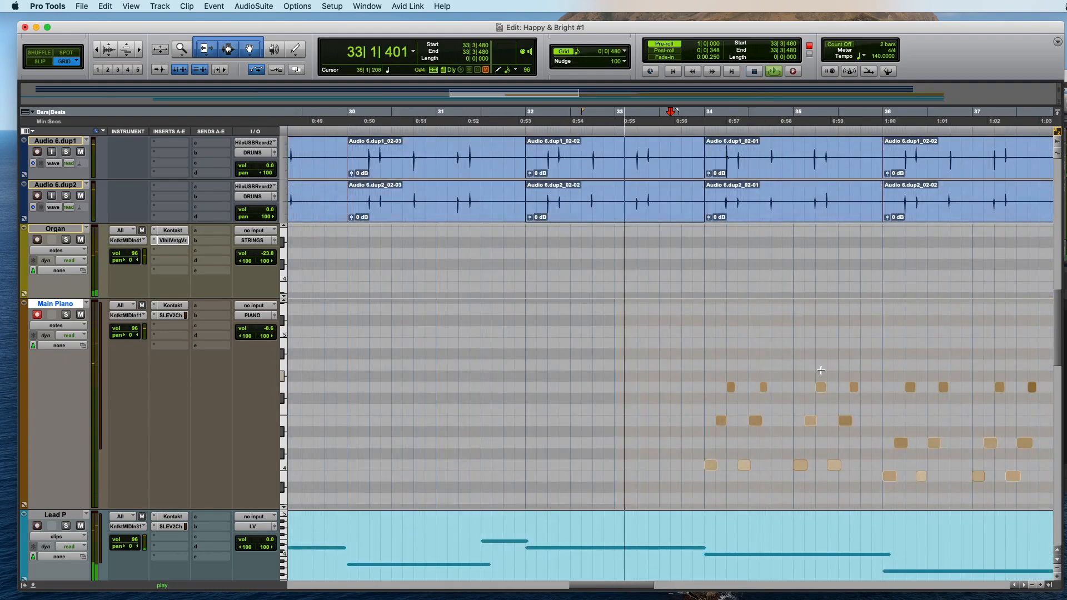
key(super+bracketleft)
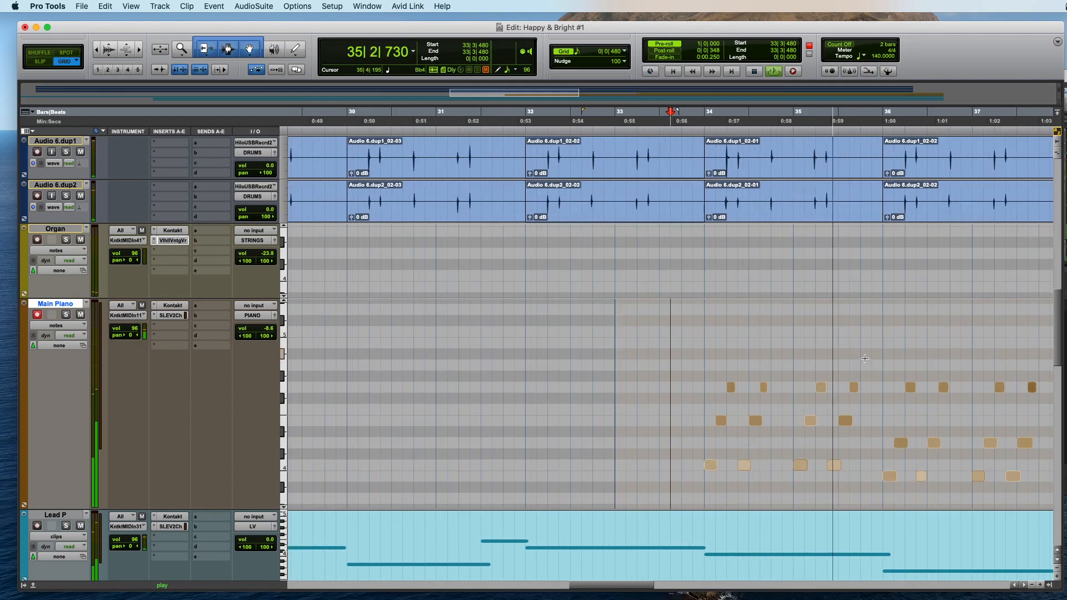
scroll(889, 429, right, 5)
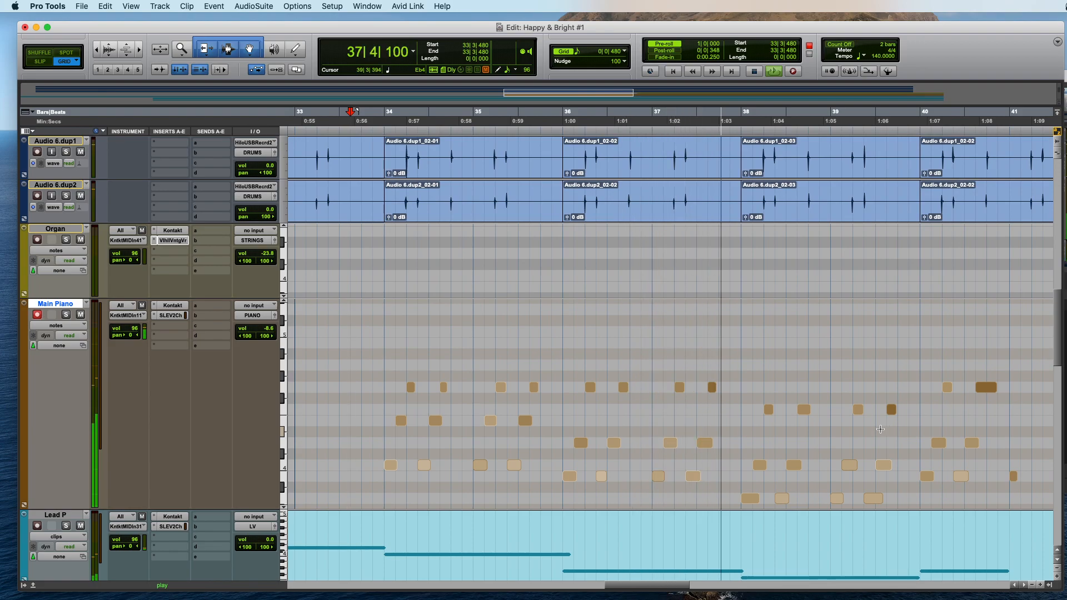
Step: Lower the Organ track's volume to -24.9 dB and check its ValhallaVintageVerb settings while the song plays
key(super+bracketleft)
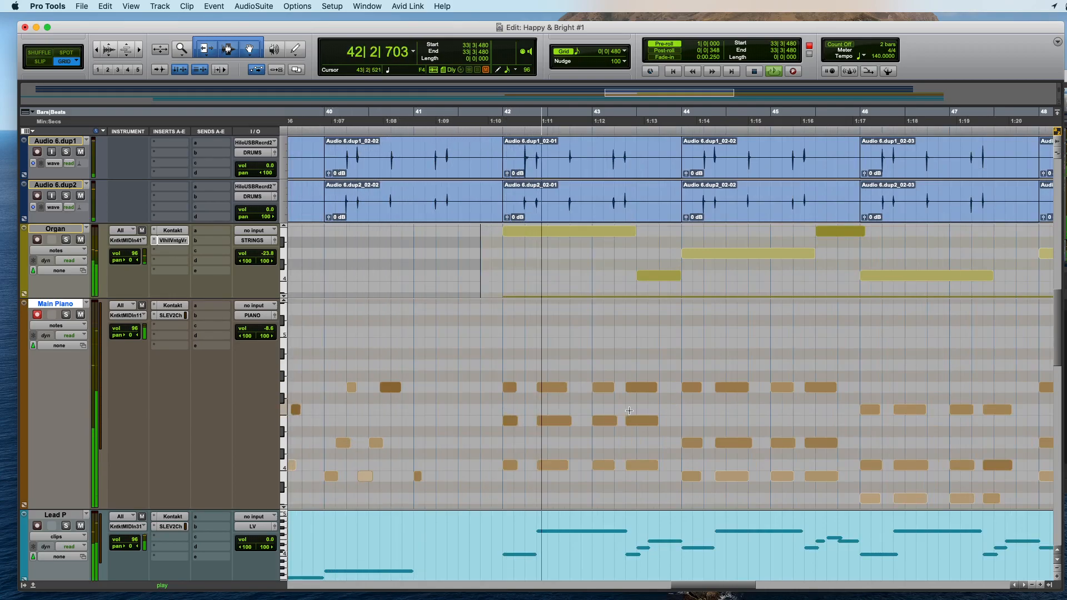
key(r)
key(r)
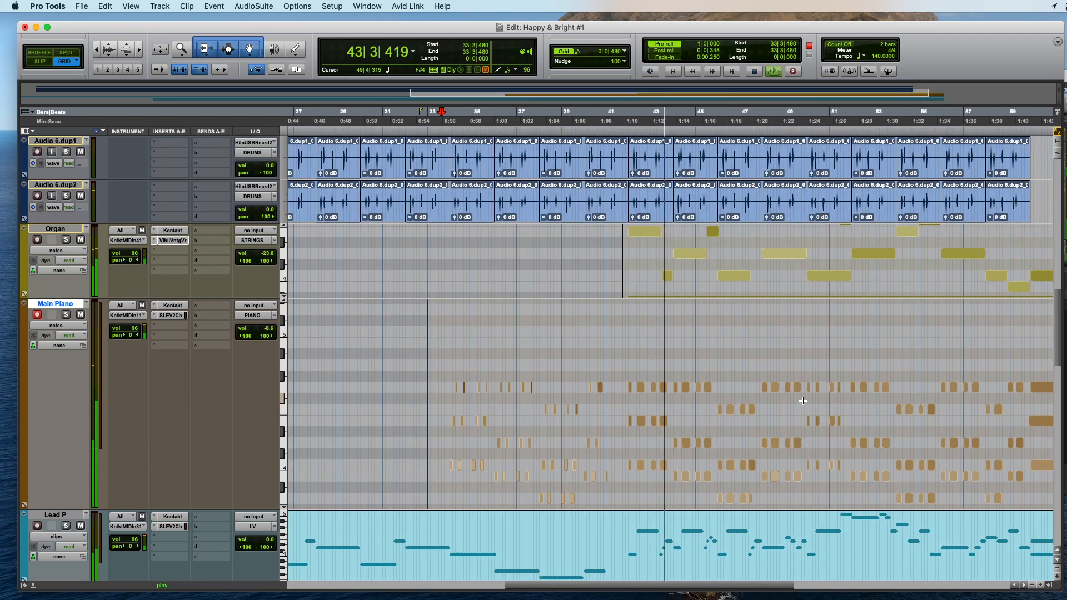
key(t)
key(t)
key(r)
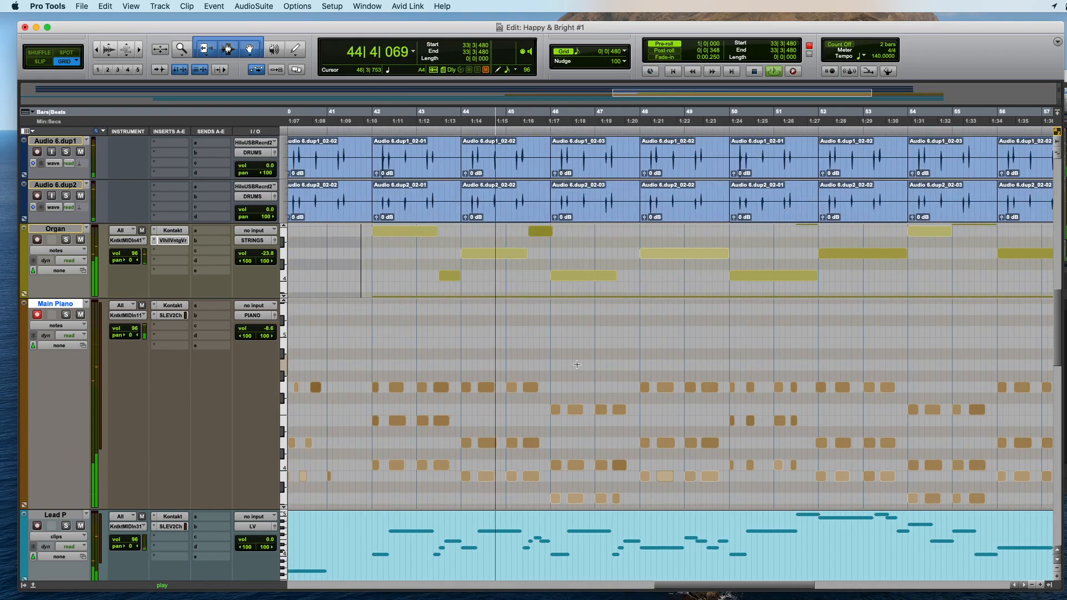
click(271, 255)
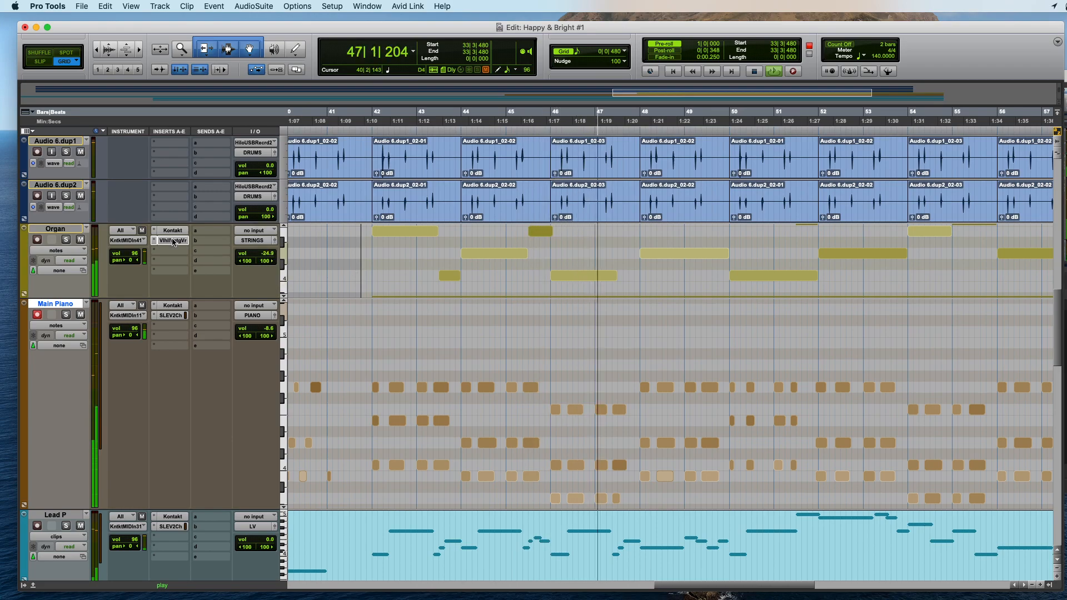
click(172, 240)
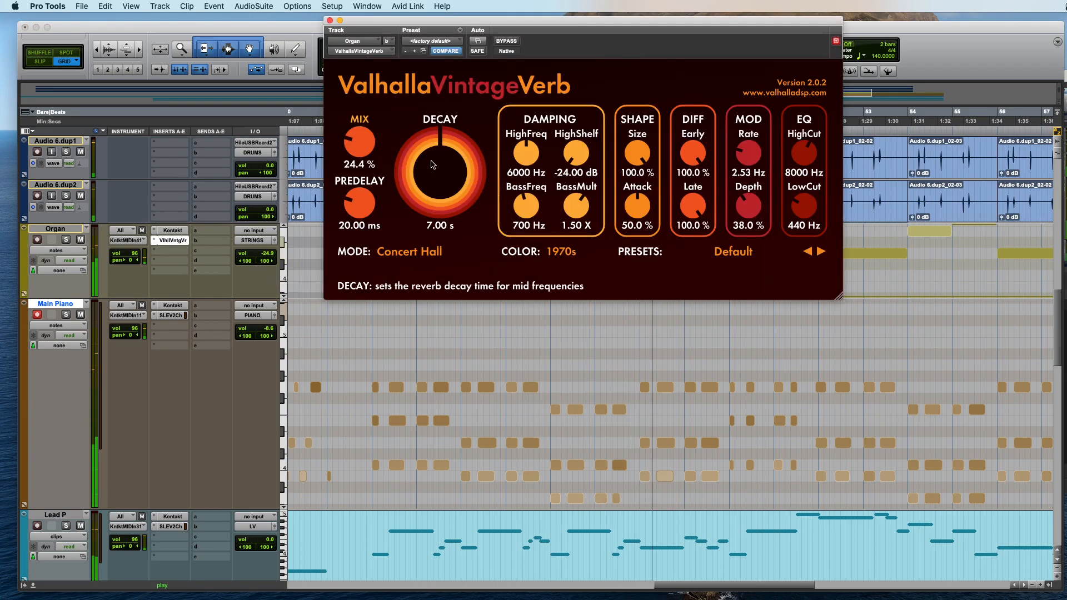
scroll(429, 183, down, 3)
click(330, 21)
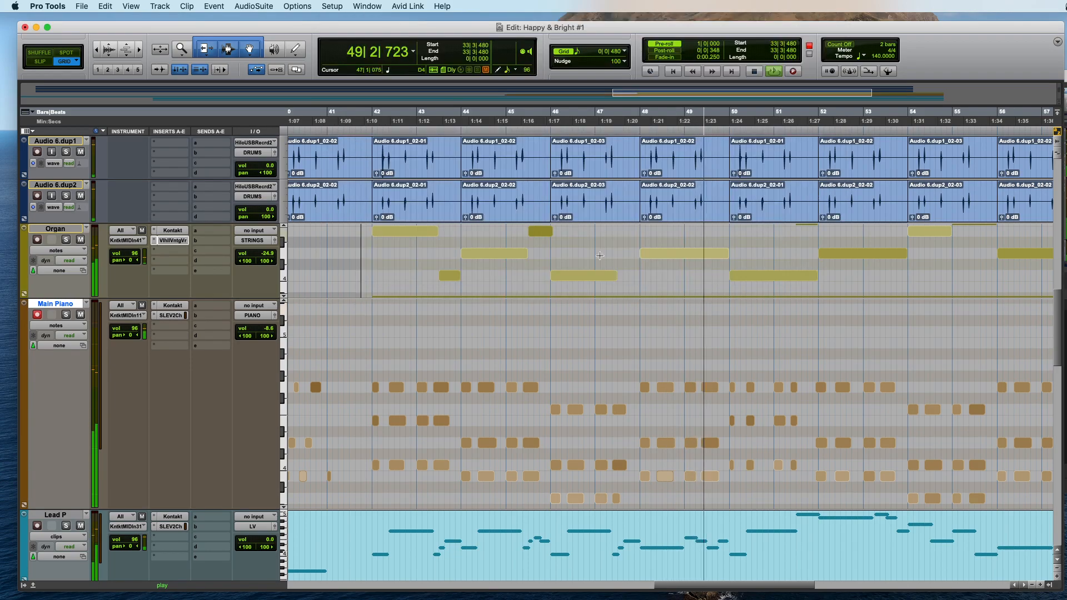
Step: Move the early three-note Main Piano chord at 51|4|720 onto the downbeat at 52|1|000 and place the cursor there
key(super+bracketleft)
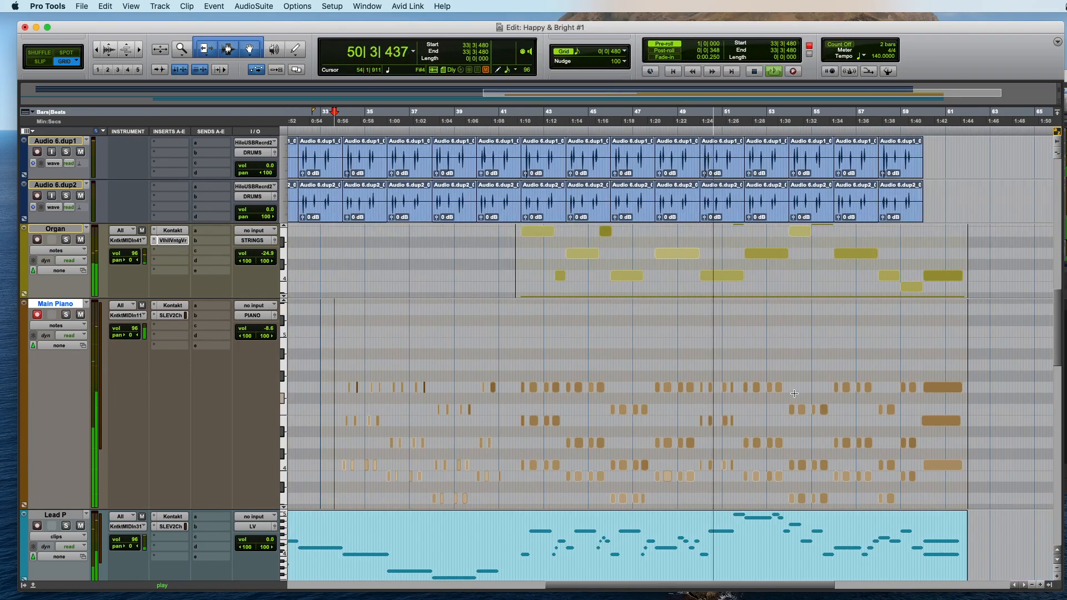
scroll(794, 393, down, 2)
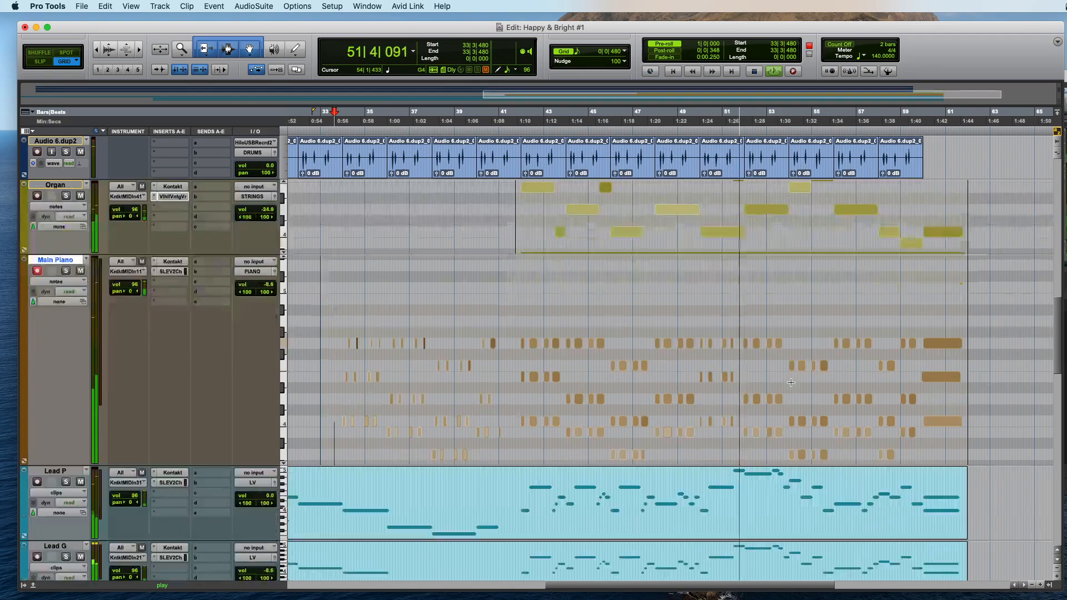
click(740, 311)
key(space)
key(space)
key(super+bracketright)
key(super+bracketright)
key(super+bracketright)
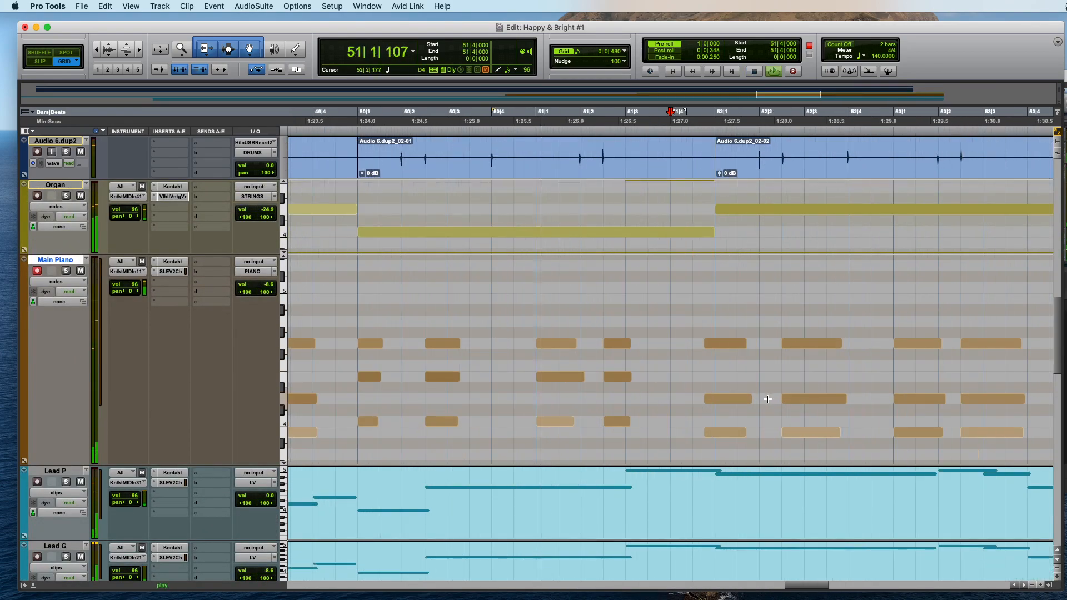
click(708, 437)
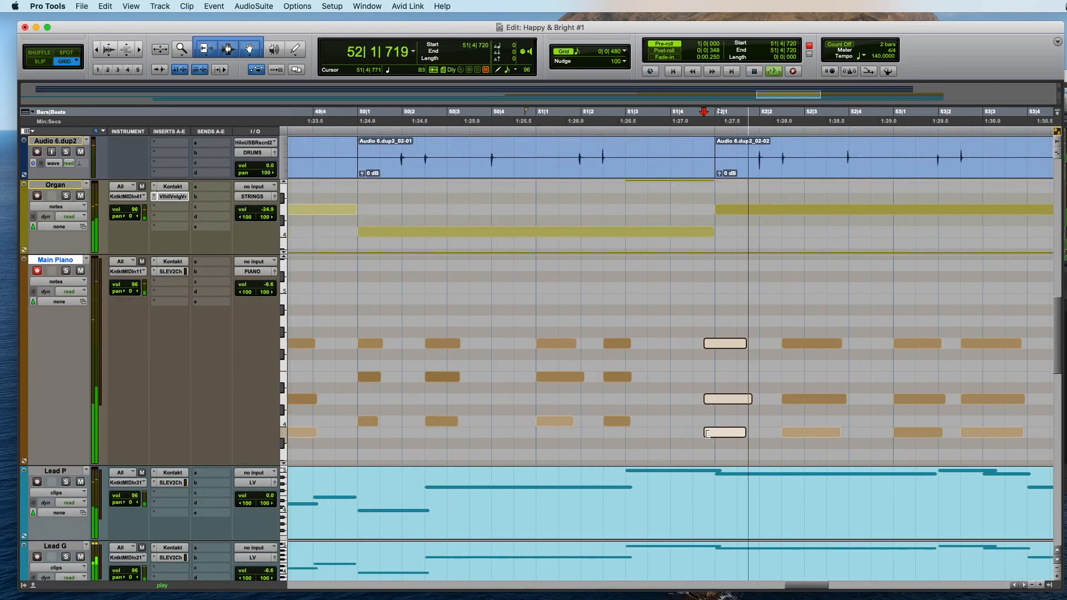
drag(708, 437, 719, 438)
click(713, 357)
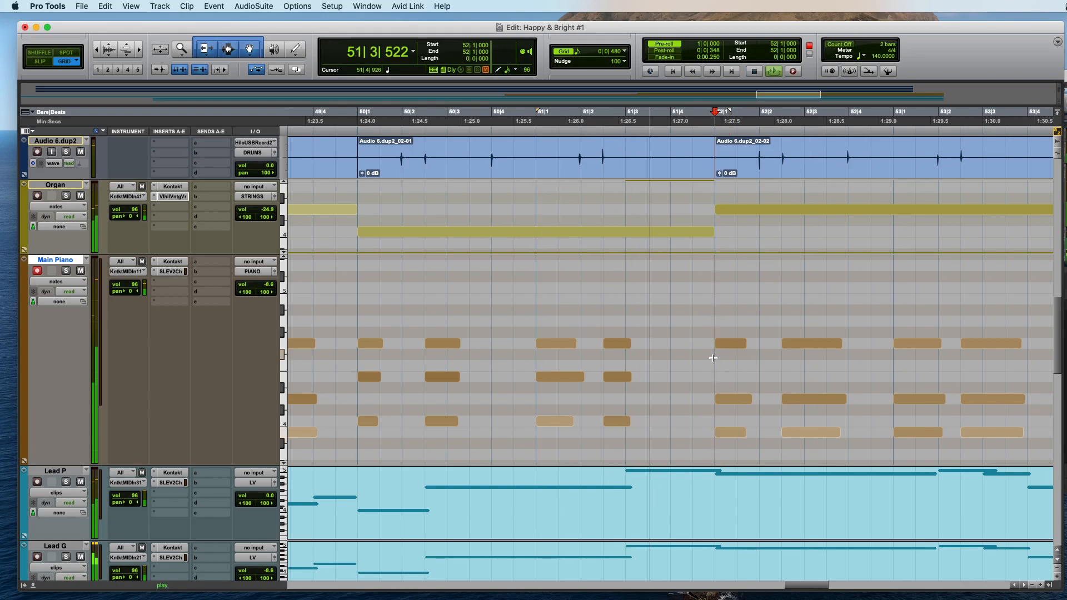
Step: Play the Main Piano part from before bar 52 through bar 59 and check its chords against the grid
key(super+bracketleft)
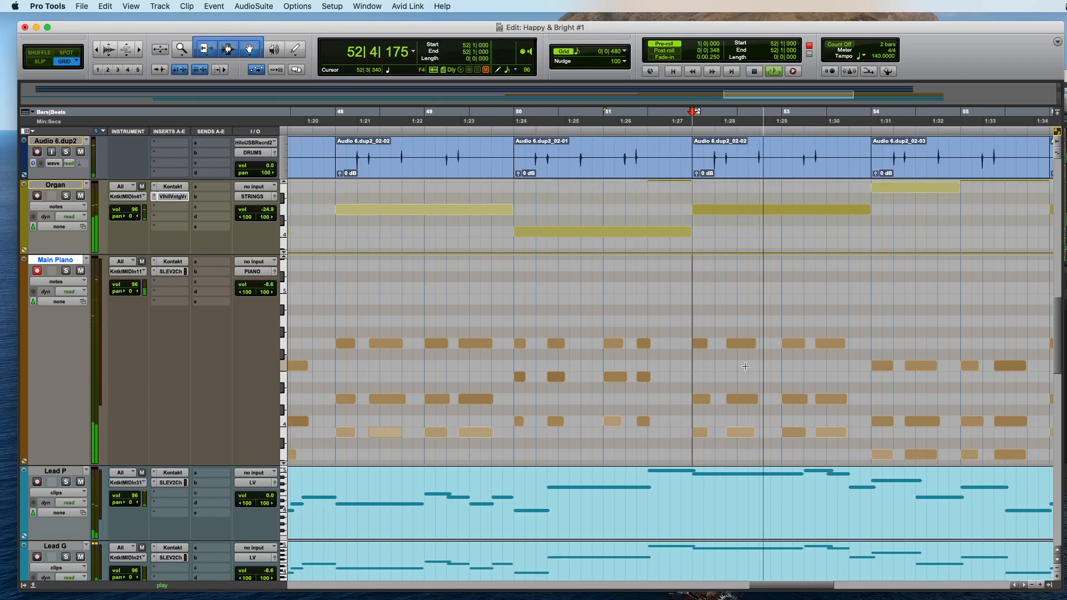
scroll(772, 368, right, 3)
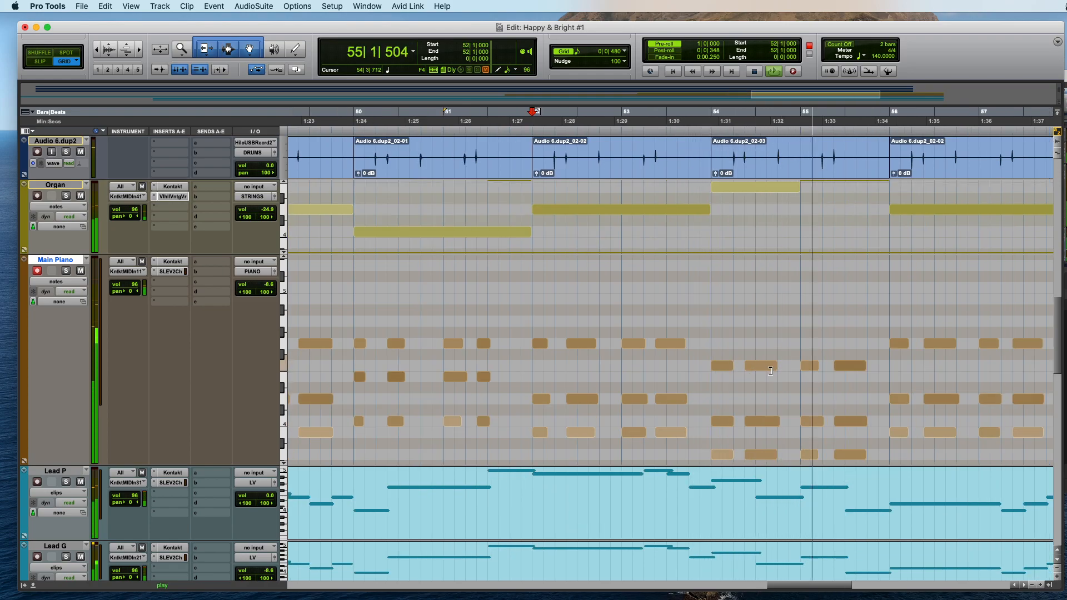
scroll(770, 370, right, 3)
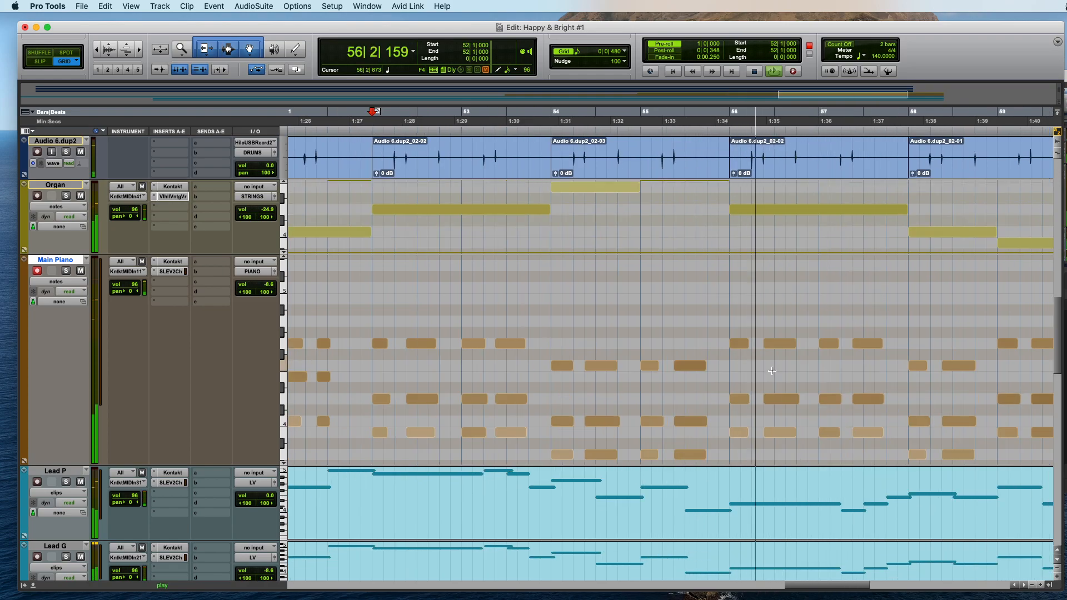
key(super+bracketleft)
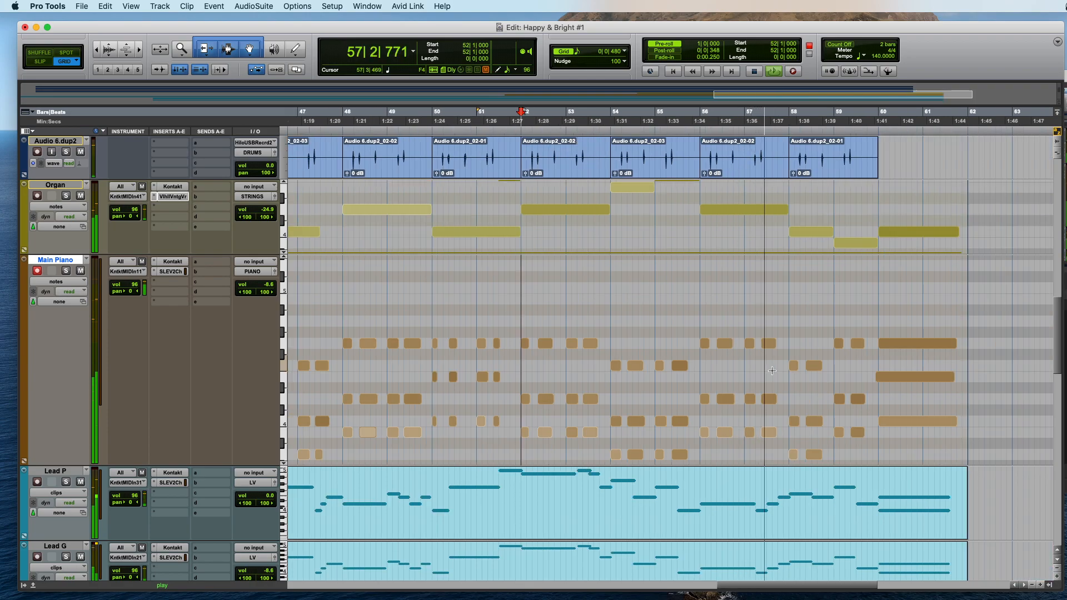
key(super+bracketleft)
key(super+bracketright)
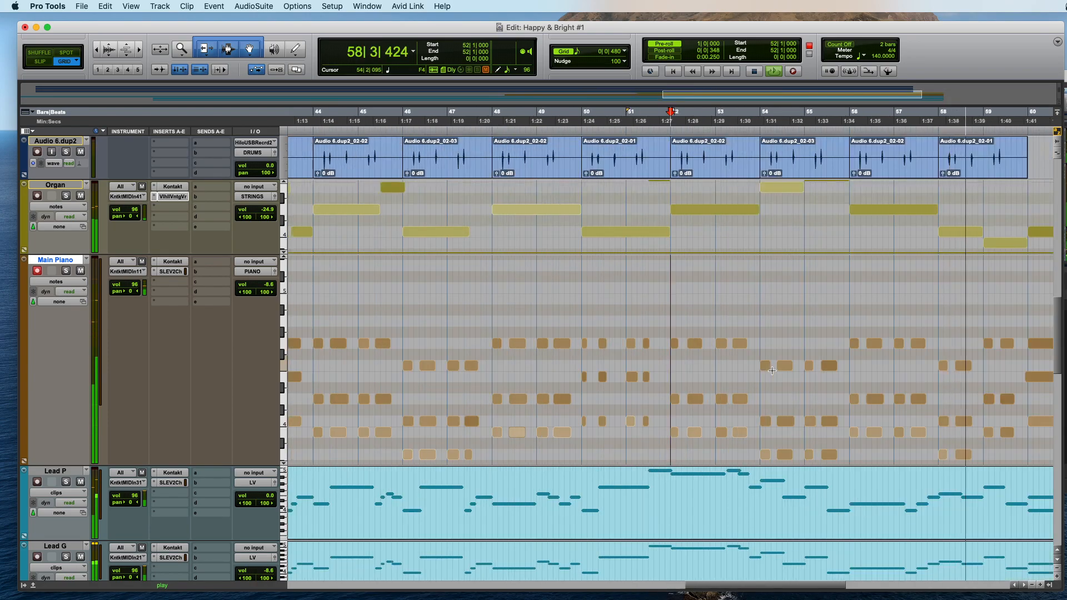
key(super+bracketleft)
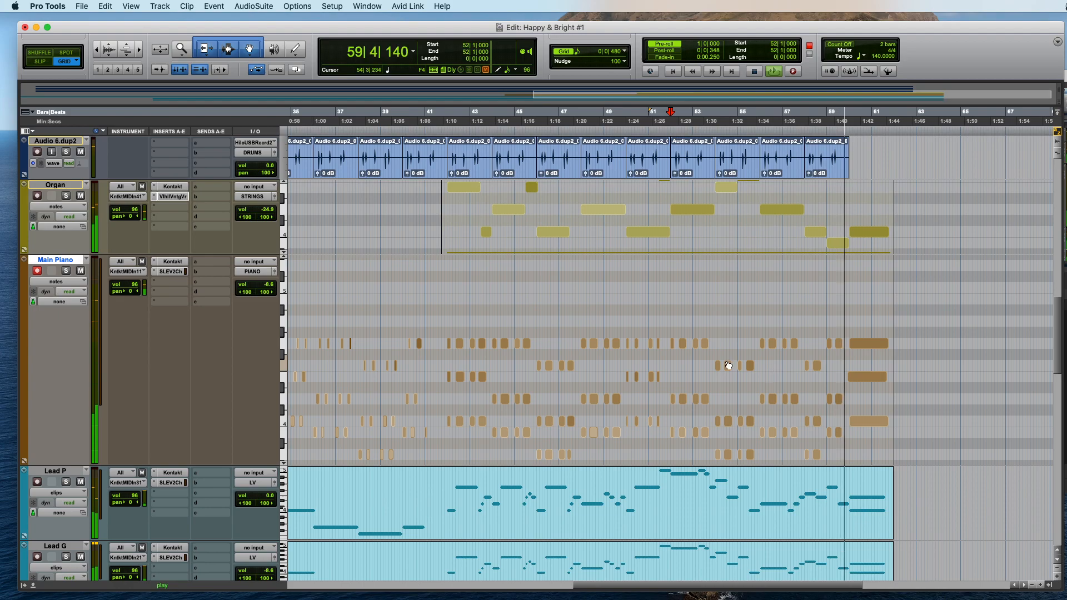
key(space)
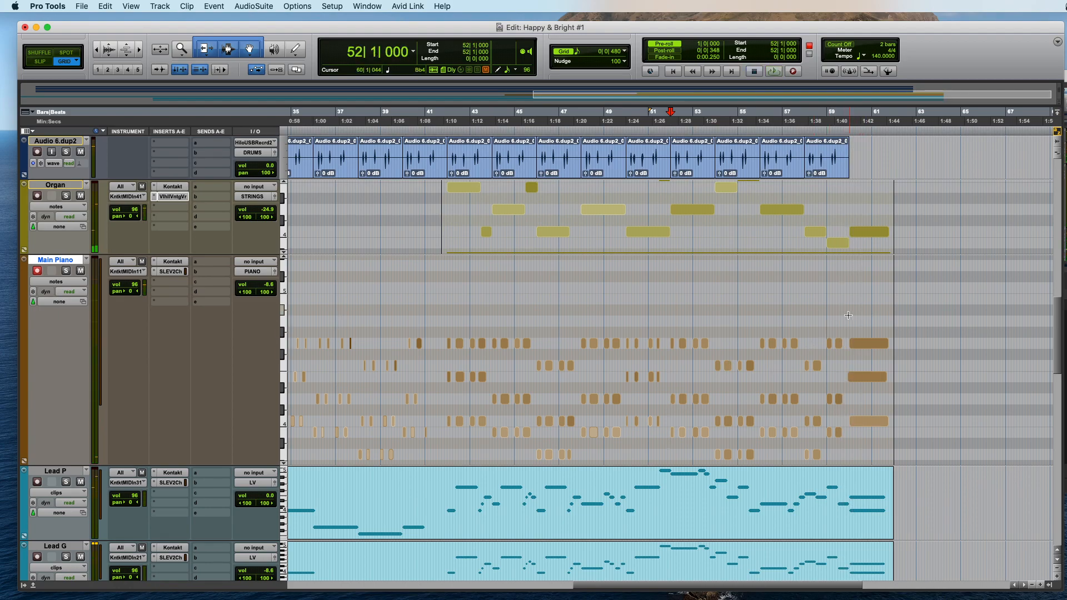
Step: Align the E4 note of the final Main Piano chord to 60|1|000 and play the lead-in to the ending
click(859, 377)
key(super+bracketright)
key(super+bracketright)
key(super+bracketright)
key(space)
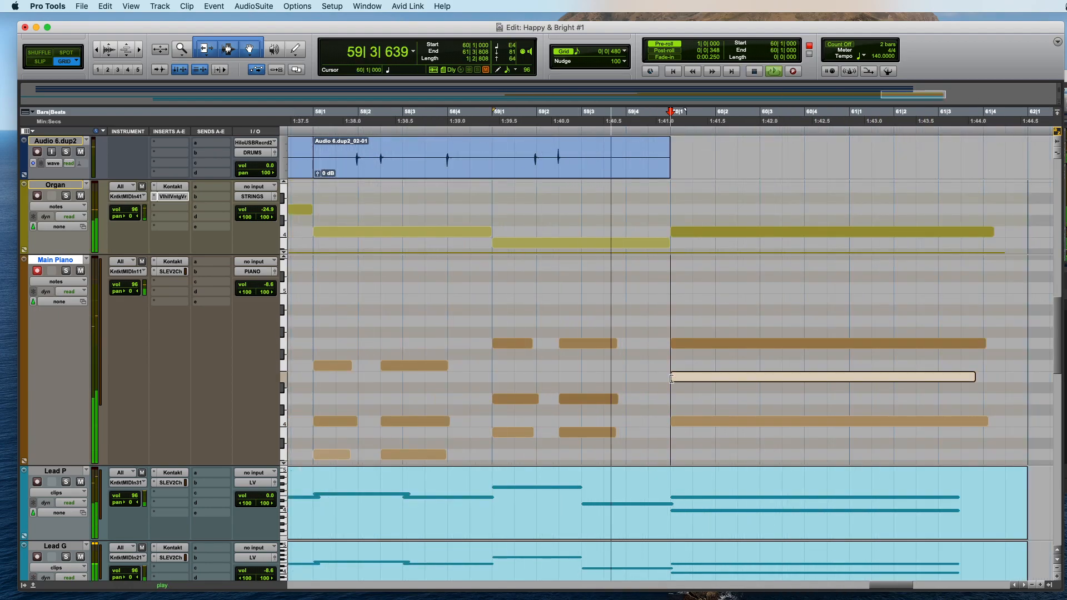
key(super+bracketleft)
key(super+bracketleft)
key(super+bracketleft)
key(super+bracketleft)
click(401, 345)
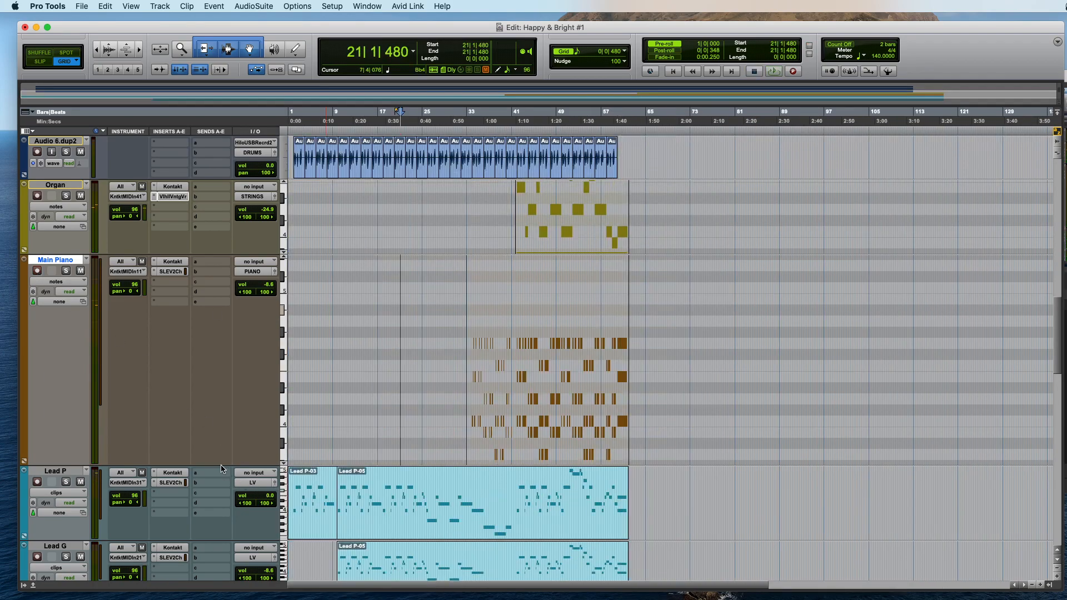
Step: Locate the empty Bass track, return to the session start and play the arrangement from 1|1|000
scroll(217, 389, up, 10)
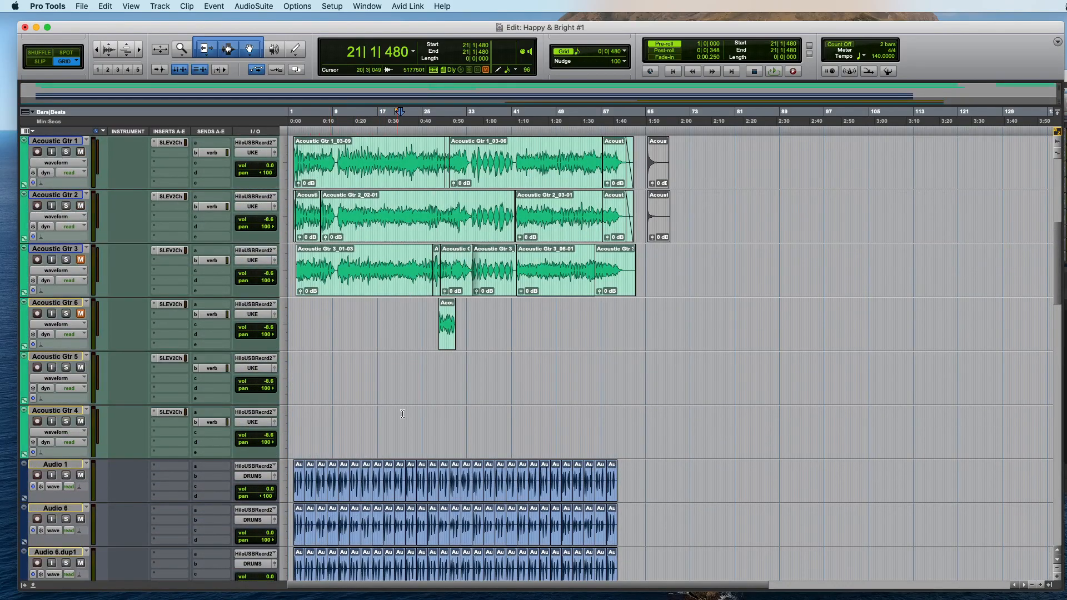
scroll(376, 401, up, 5)
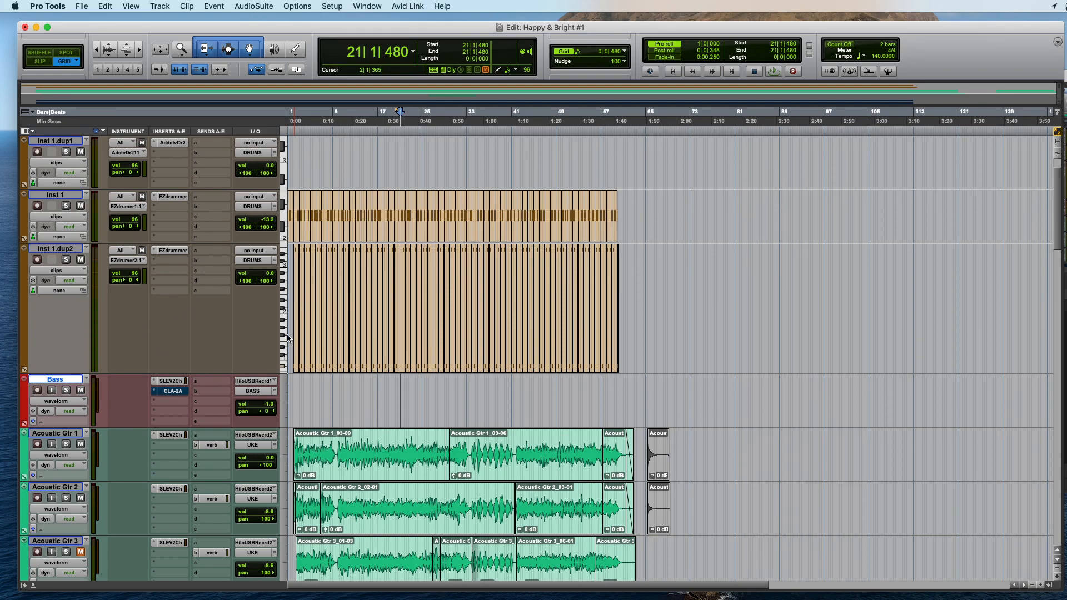
key(super+Tab)
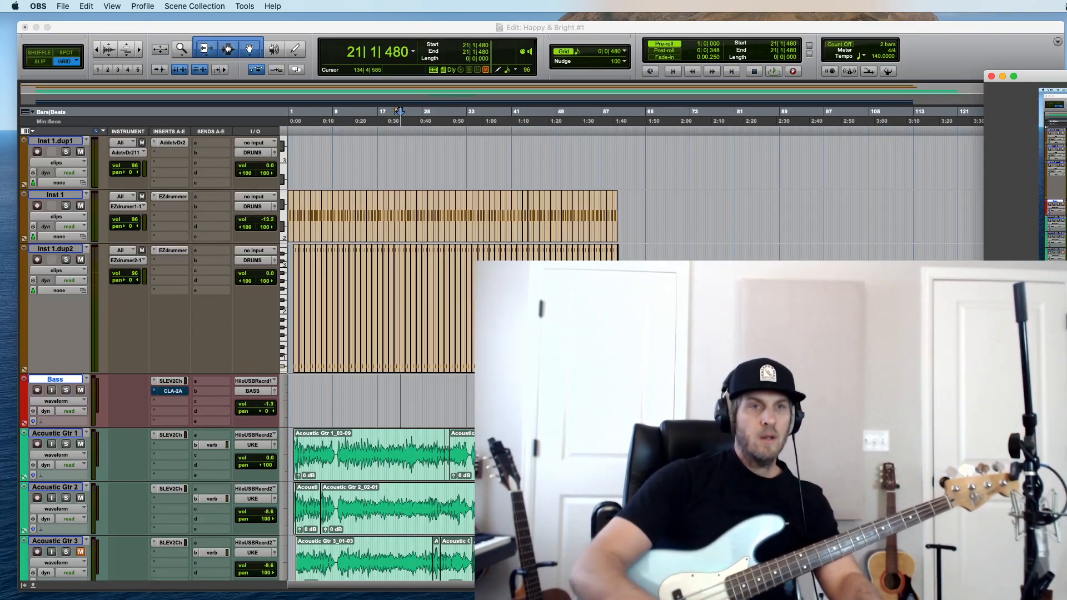
click(374, 395)
key(Return)
key(super+bracketright)
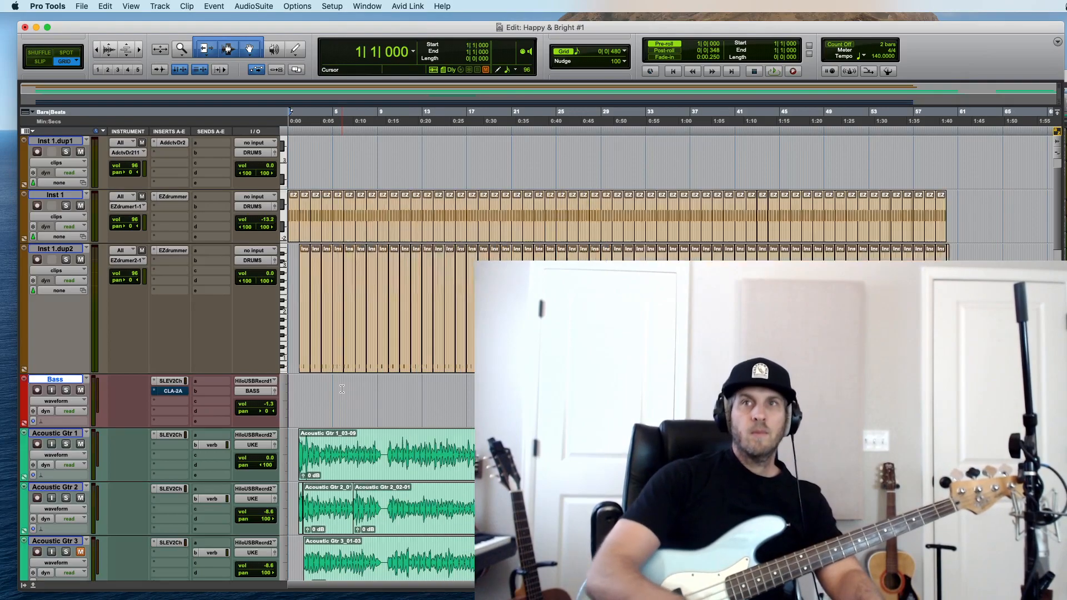
key(super+bracketright)
key(space)
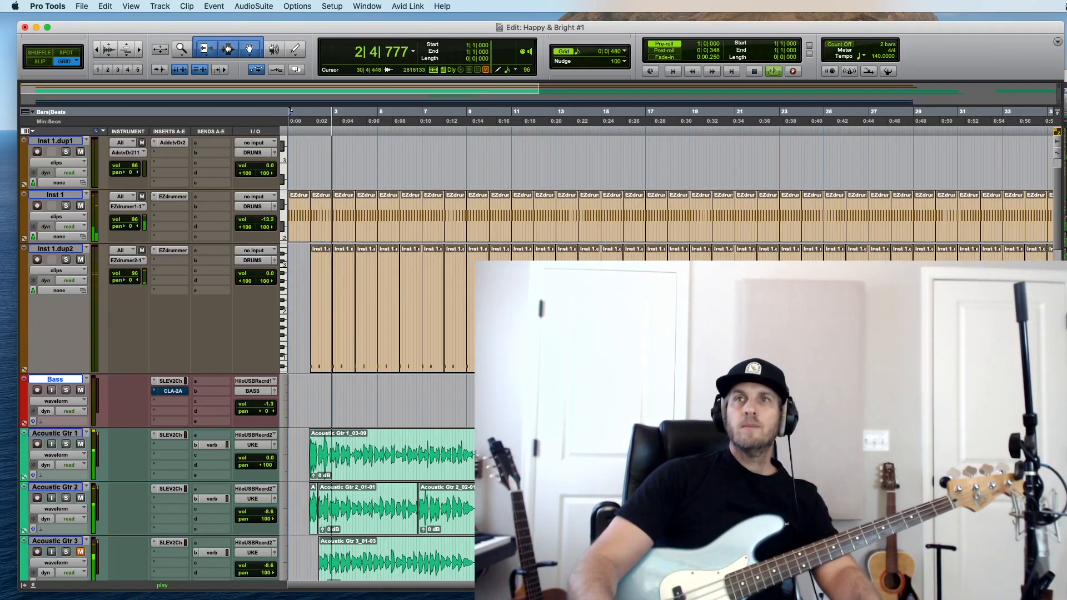
Step: Arm the Bass track for recording and stop playback
key(super+Tab)
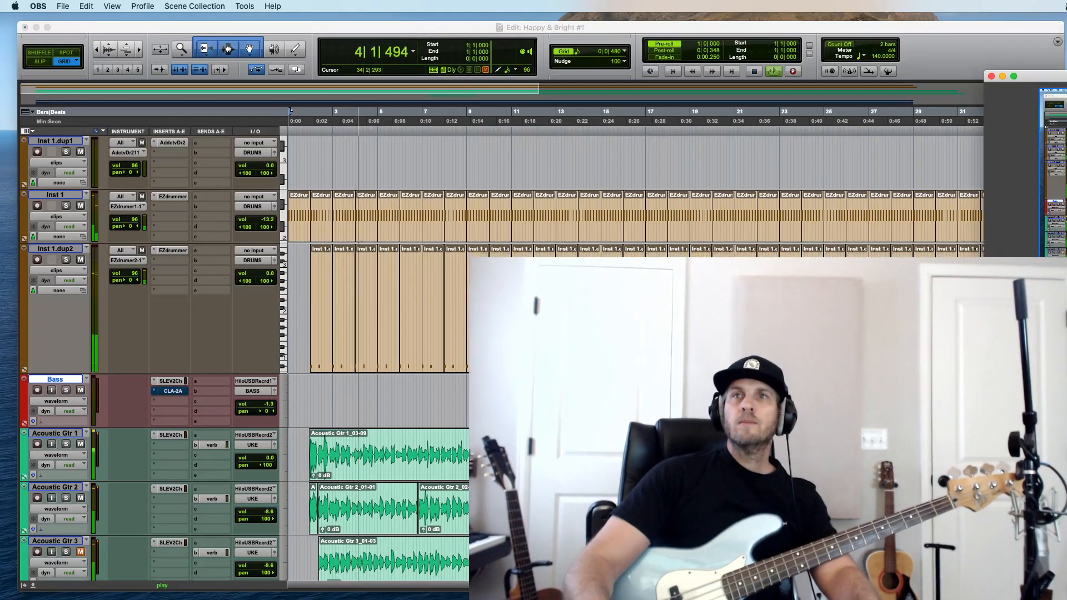
scroll(468, 385, down, 4)
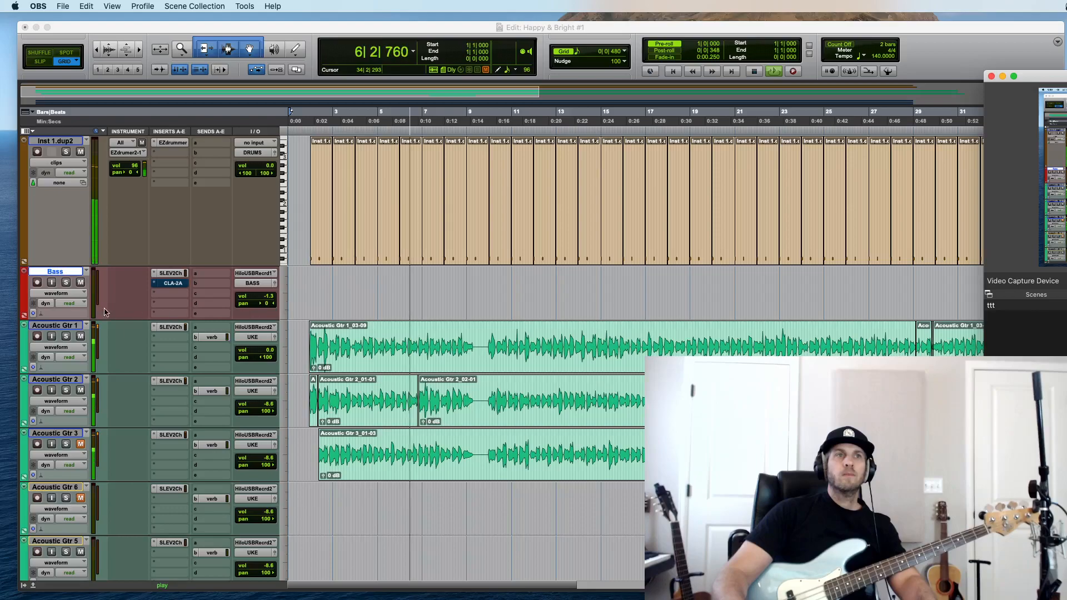
click(39, 284)
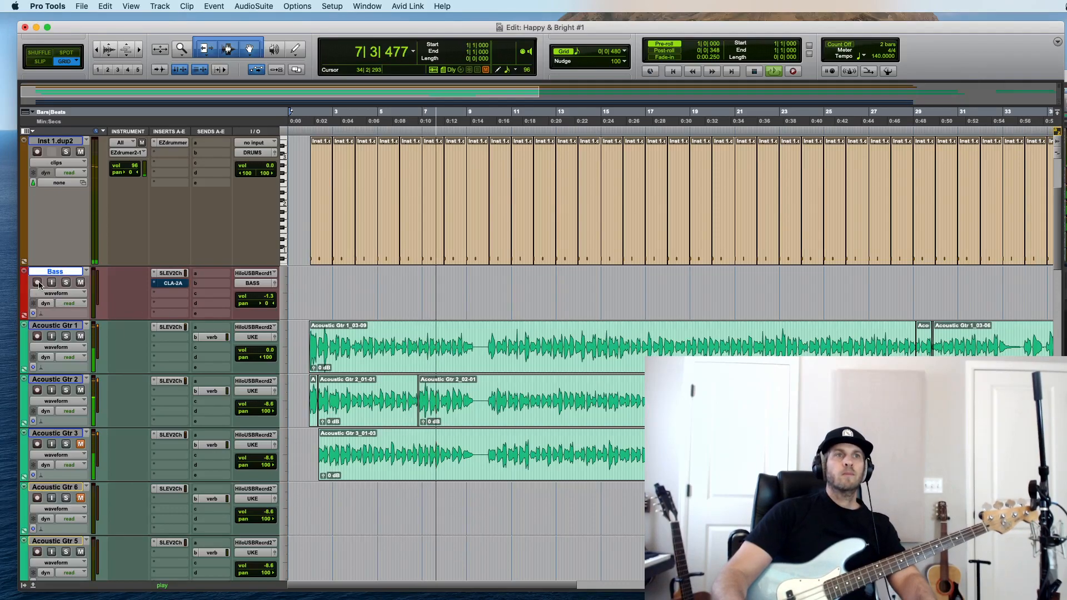
key(space)
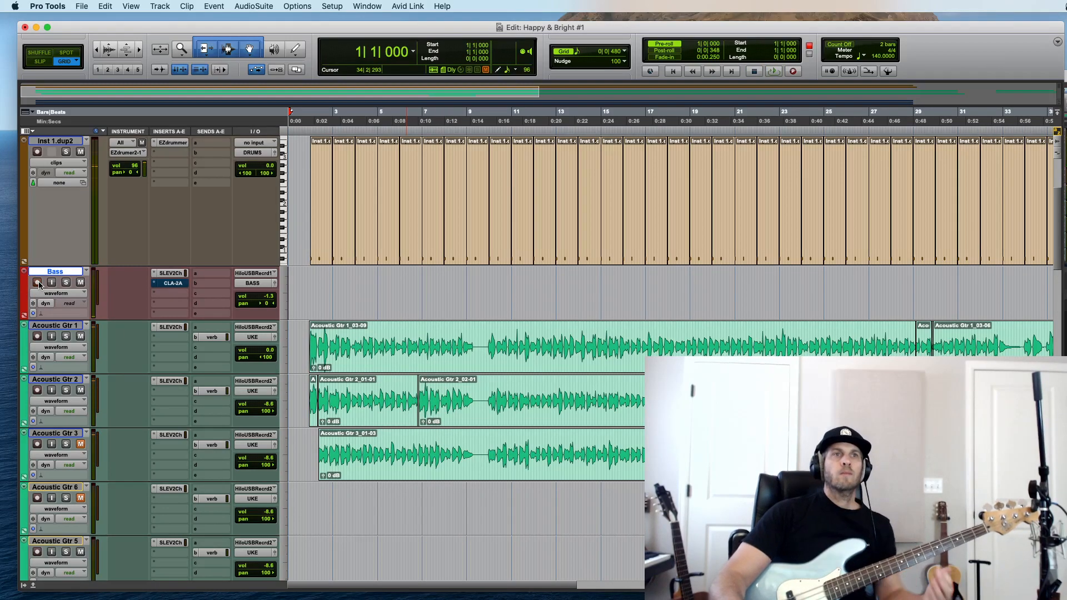
Step: Try to record a bass take on the Bass track from 1|1|000, and undo it
key(super+space)
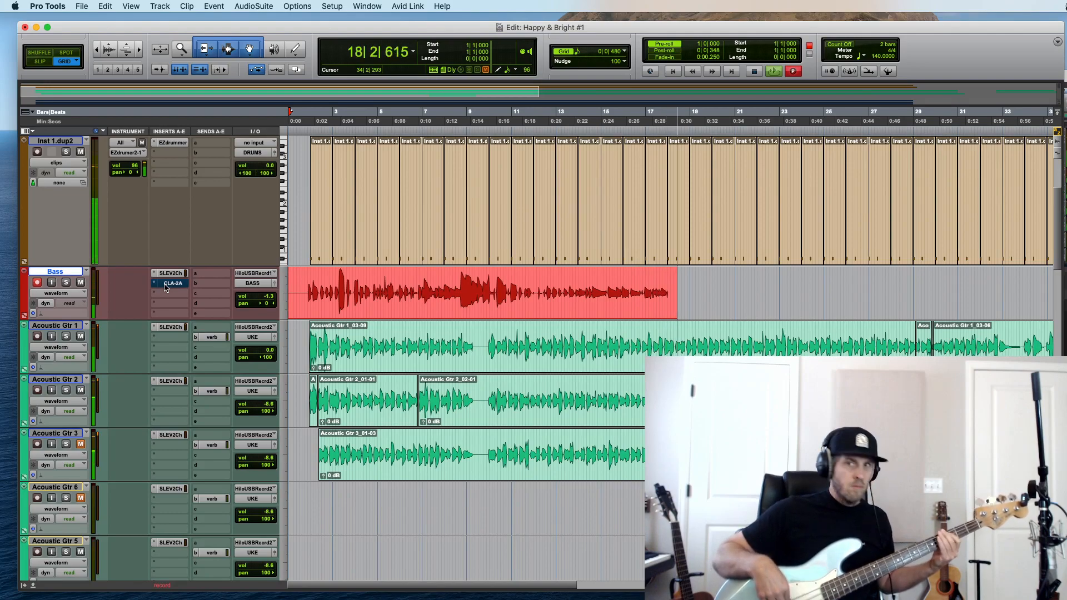
key(space)
key(super+z)
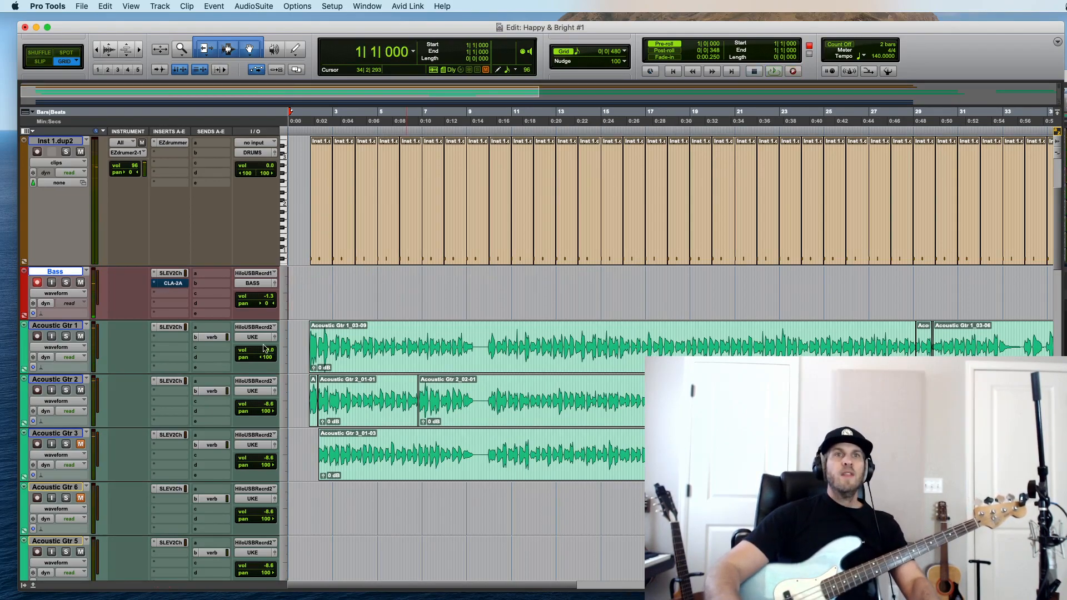
Step: Try to record a bass take from 9|3|000 on the Bass track, and undo it
key(super+bracketright)
key(super+bracketright)
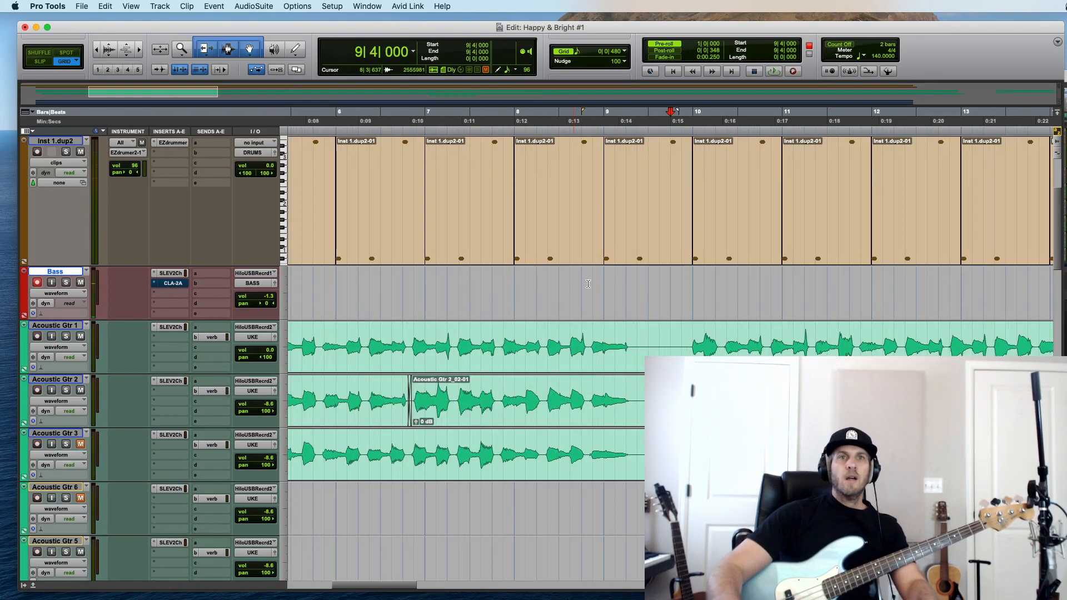
key(super+space)
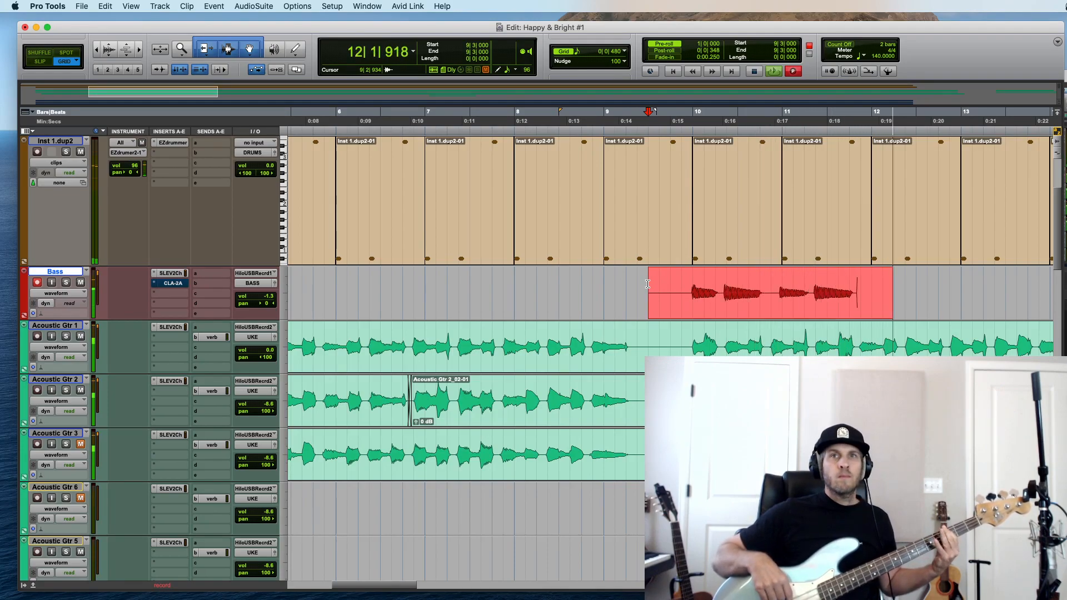
key(space)
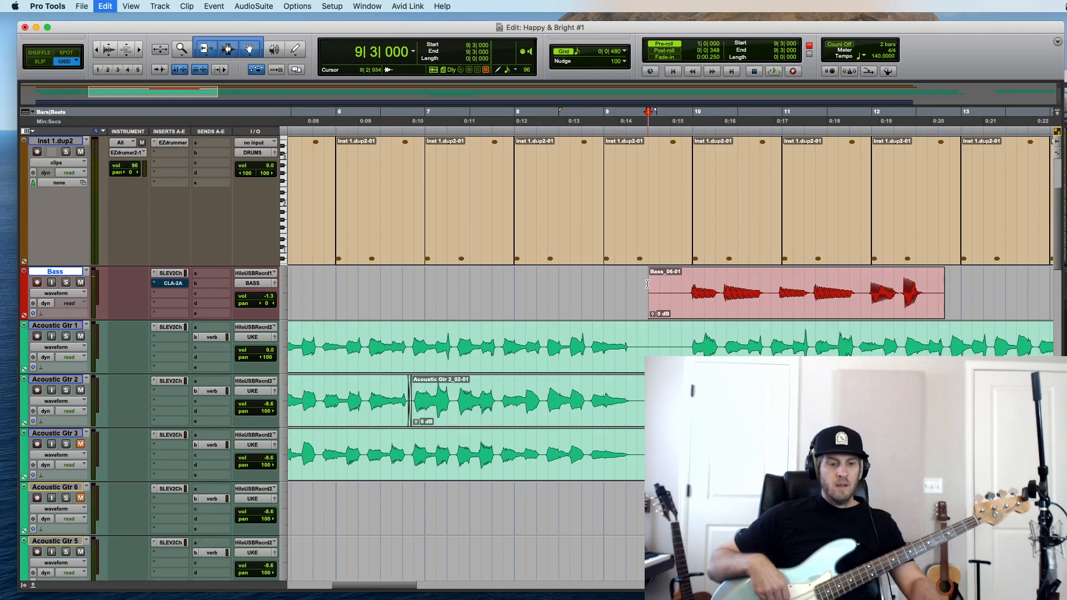
key(super+z)
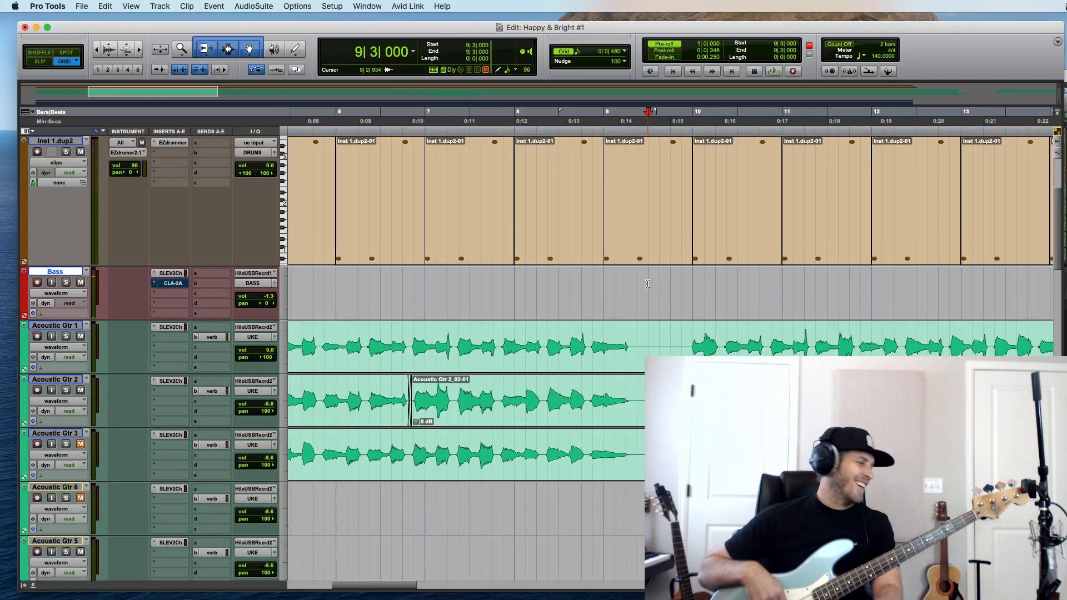
Step: Try two more bass takes from 9|3|000 on the Bass track, undoing each one
key(super+space)
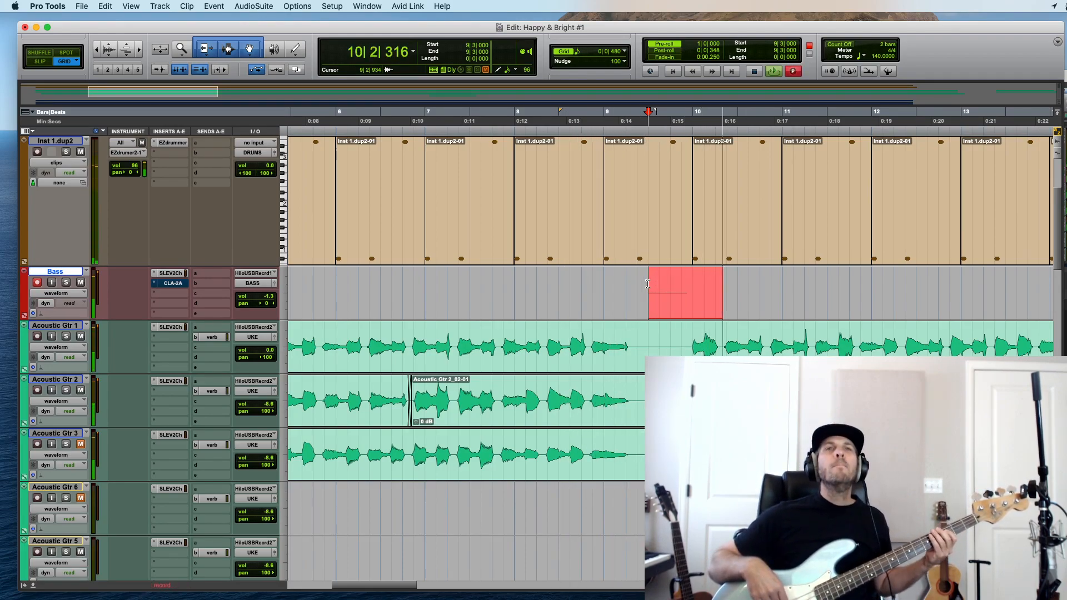
key(space)
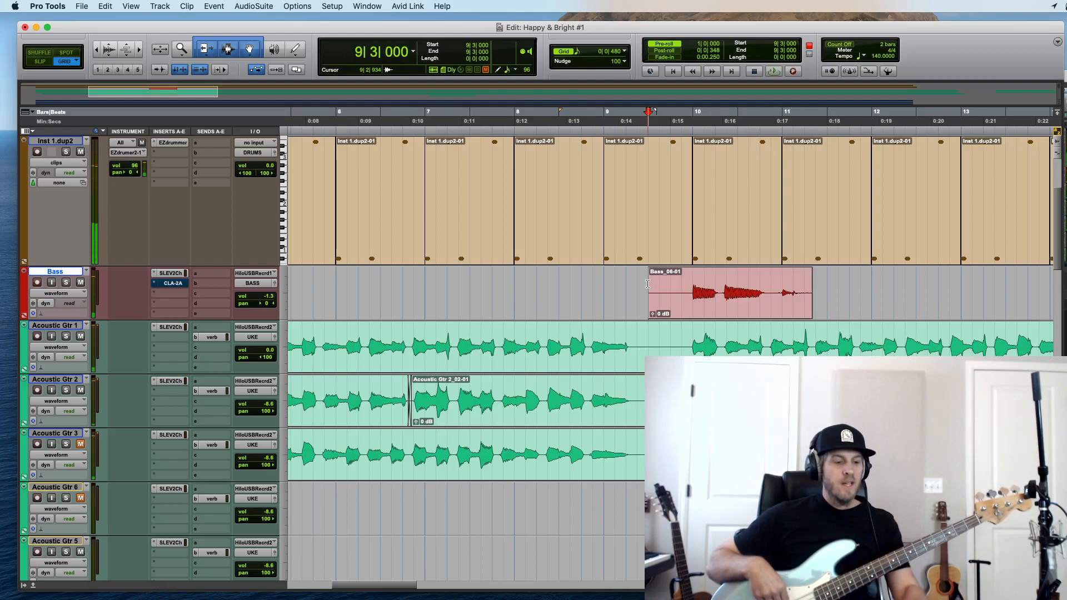
key(super+z)
key(super+space)
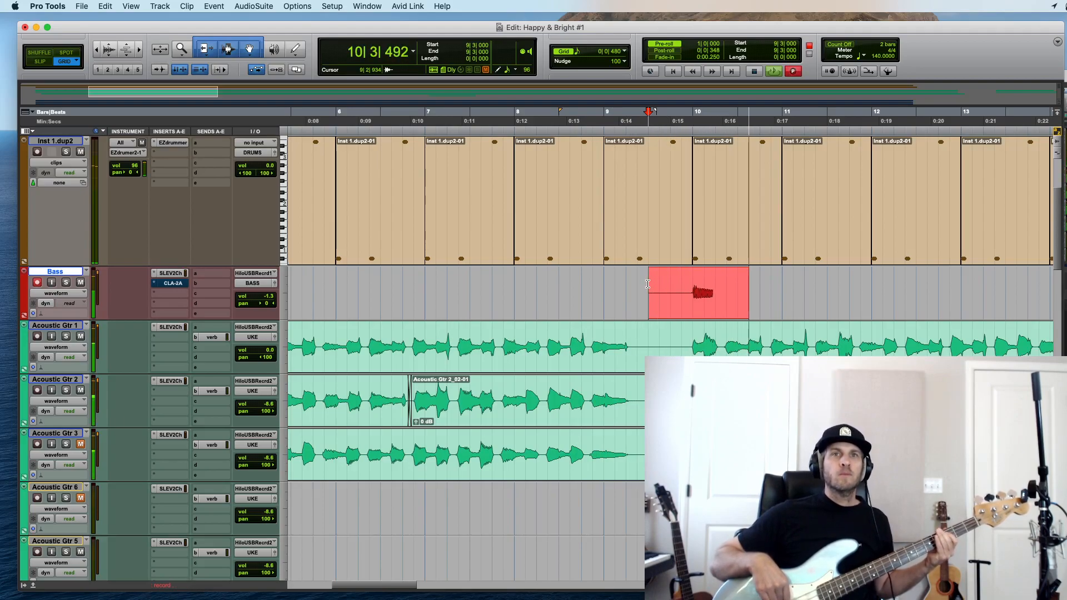
key(space)
key(super+z)
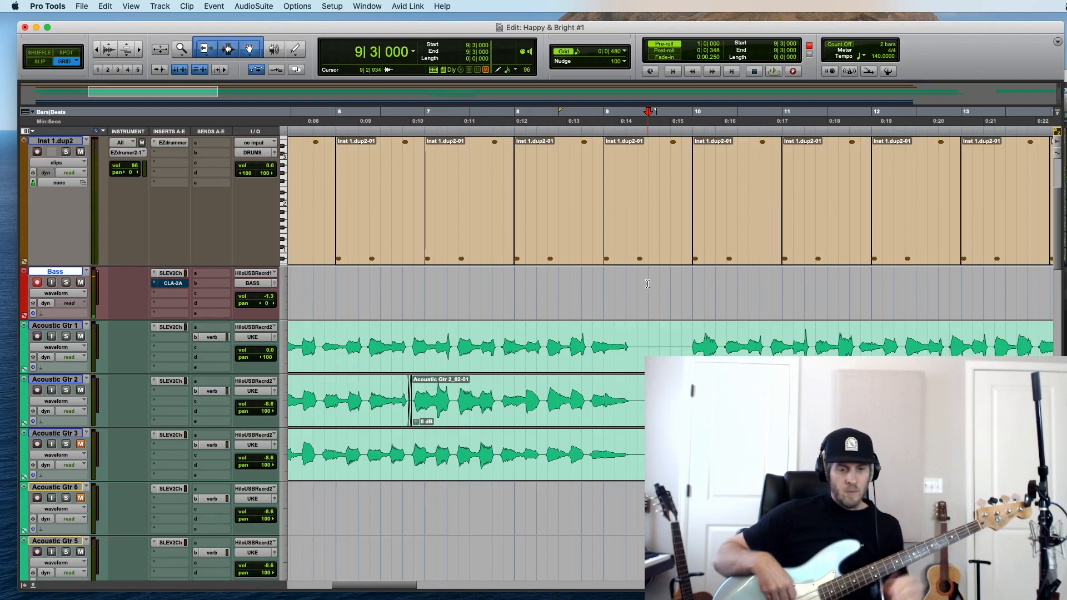
Step: Record a full bass take on the Bass track from 9|3|000 through the song's ending past bar 63
key(super+space)
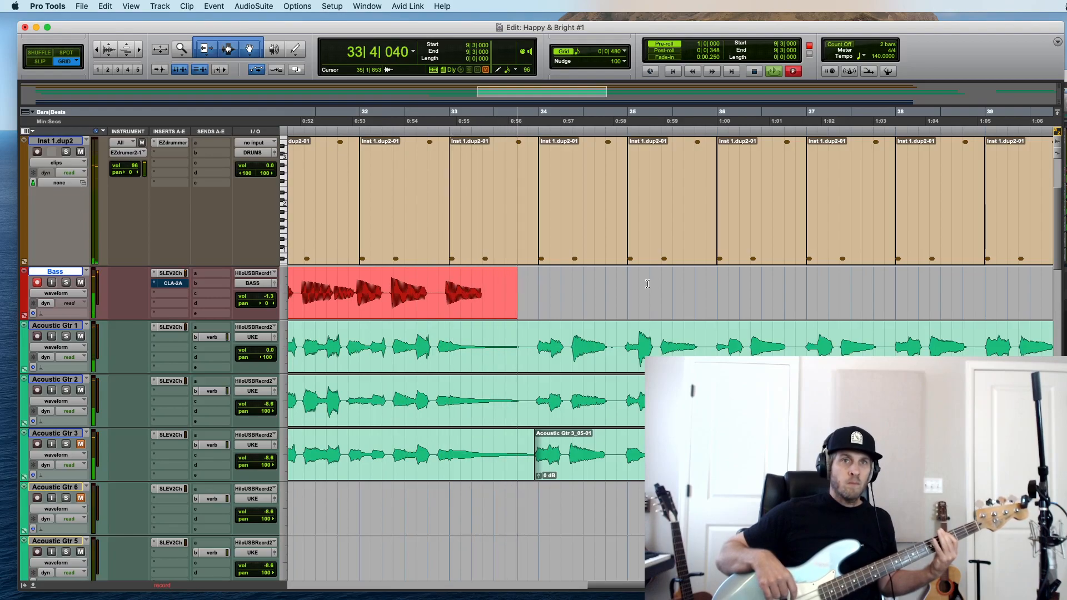
key(super+bracketleft)
key(super+bracketleft)
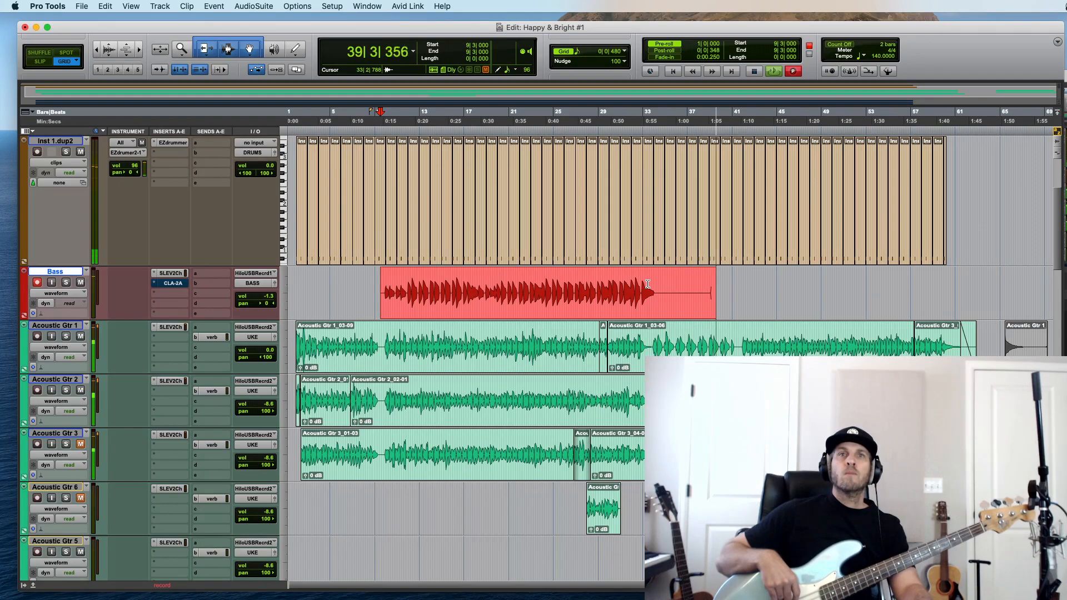
key(super+])
key(super+])
key(super+])
key(super+[)
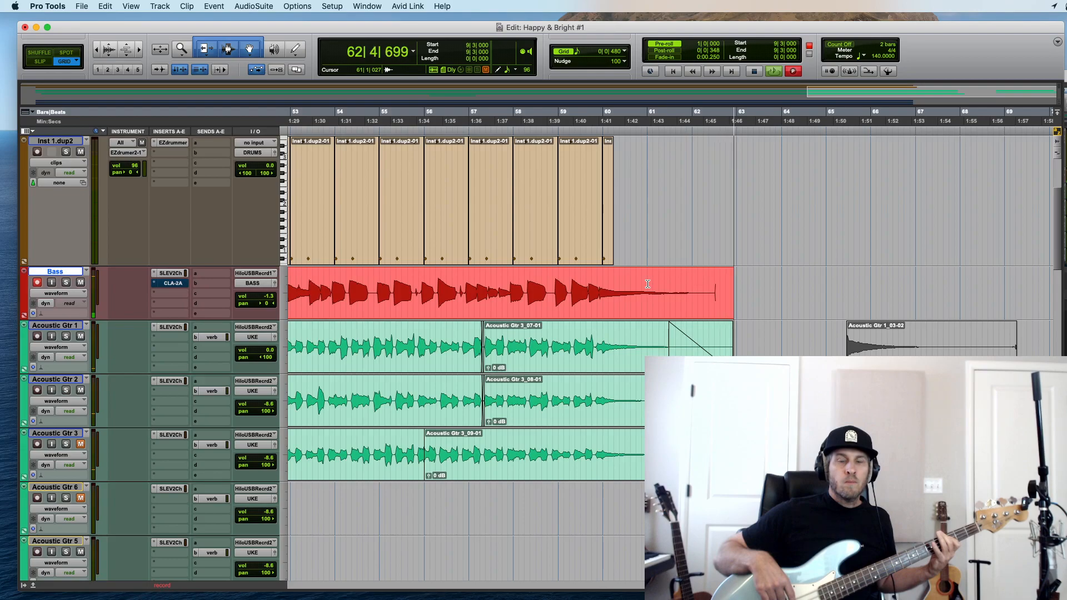
key(space)
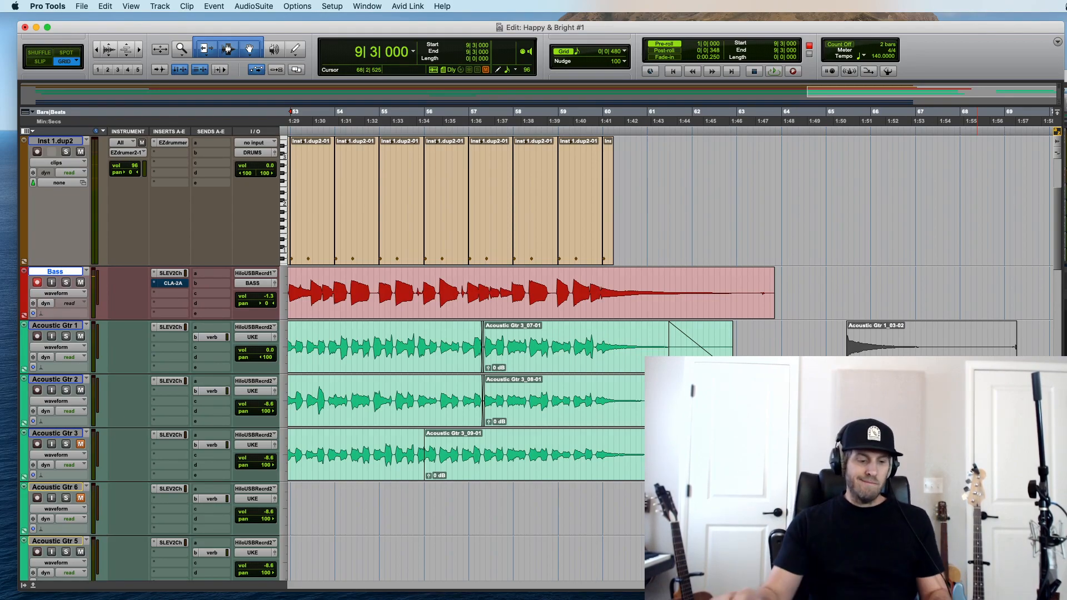
Step: Delete the tail of the recorded bass clip after 63|3|000
key(r)
key(t)
key(t)
drag(844, 277, 911, 279)
key(Delete)
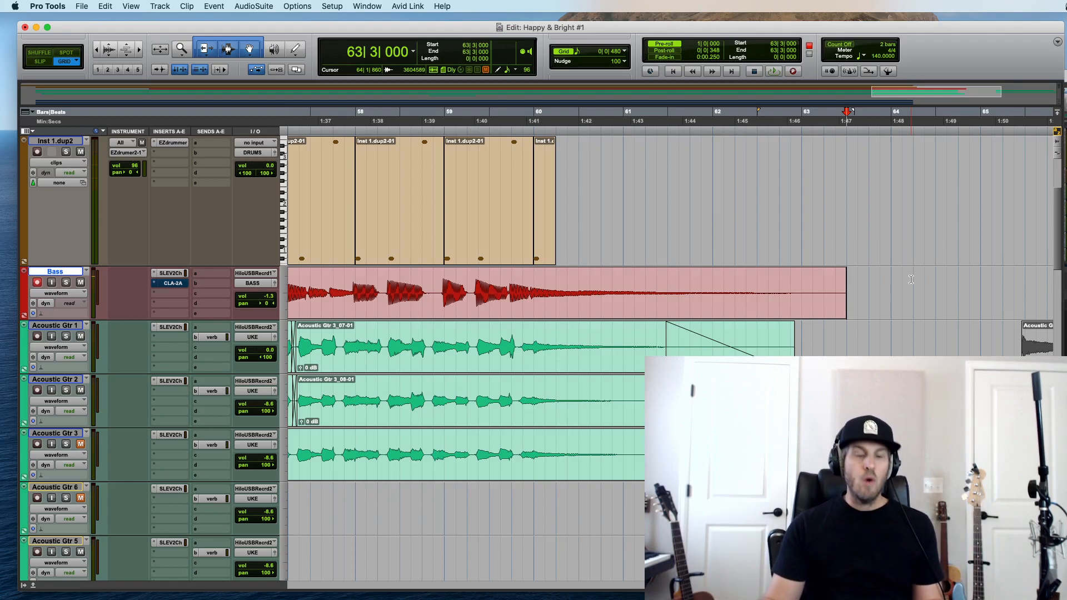
Step: Trim the silent start of the bass clip to 9|4|000
key(r)
key(r)
key(r)
key(r)
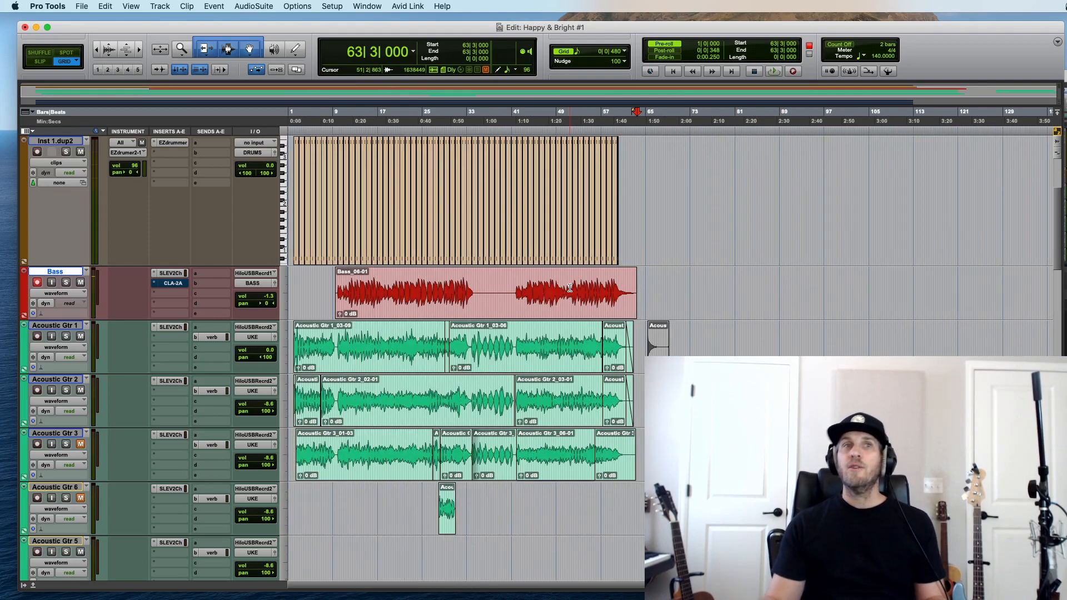
key(t)
key(r)
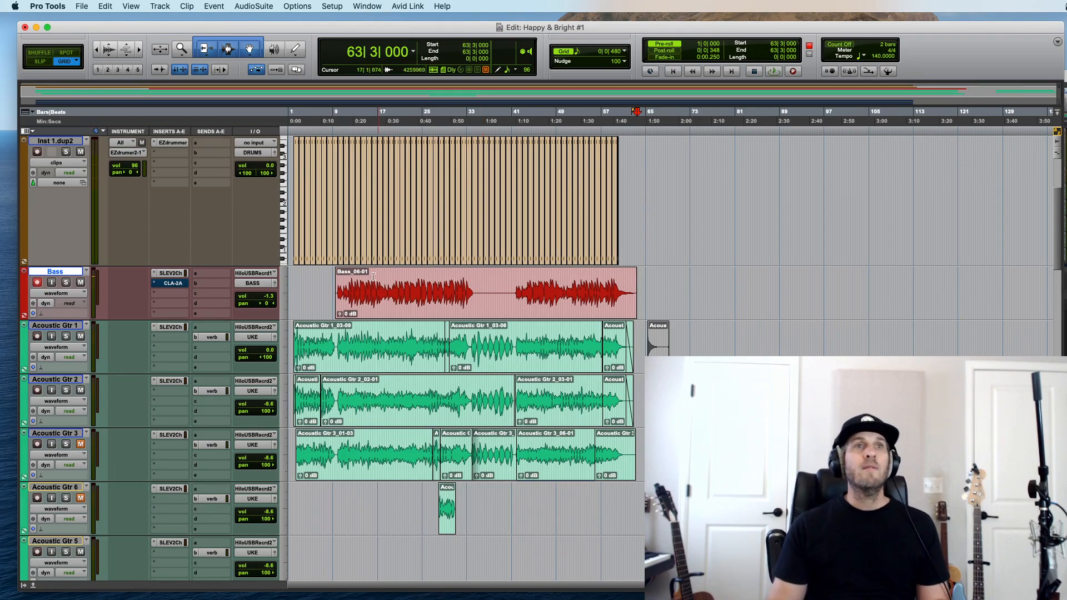
click(334, 282)
key(super+bracketright)
key(super+bracketright)
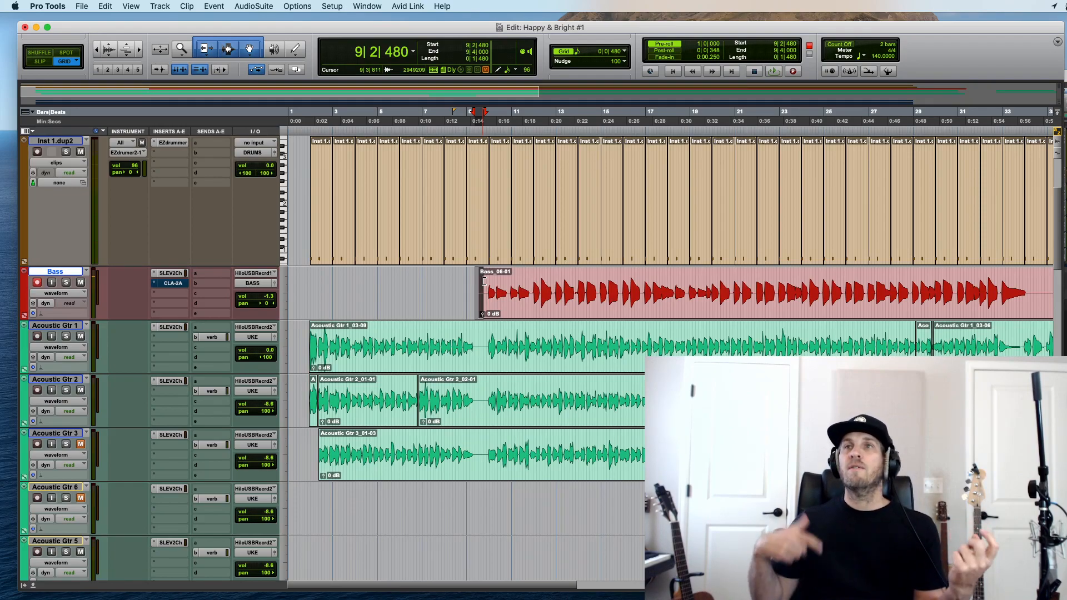
click(473, 284)
click(485, 282)
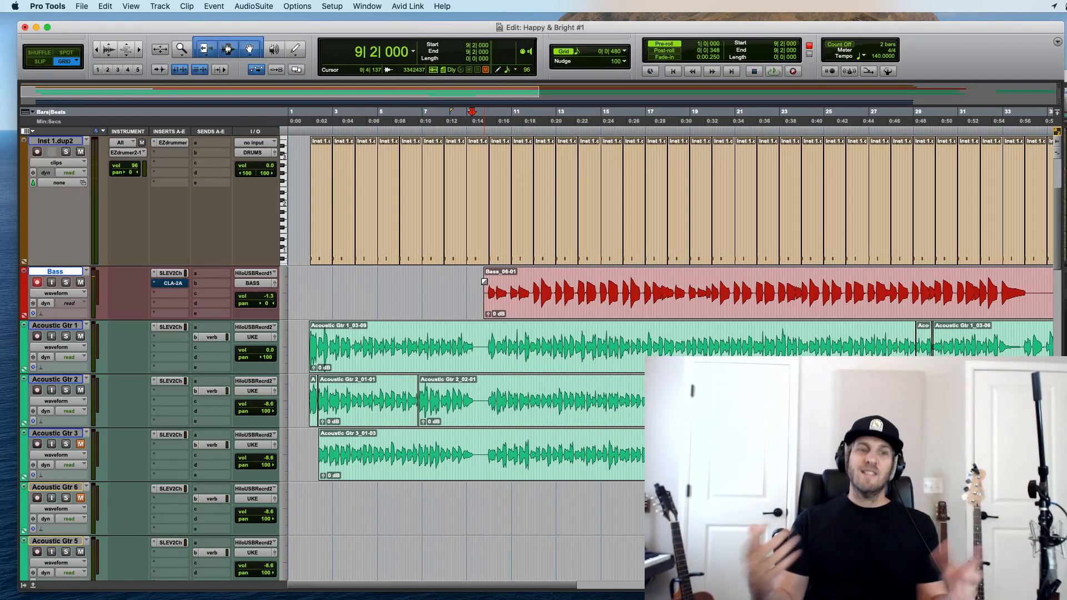
Step: In Slip mode, select the second bass note from 10|2|284 to 10|4|323, and place the edit cursor within it at 10|3|280
key(super+])
key(super+])
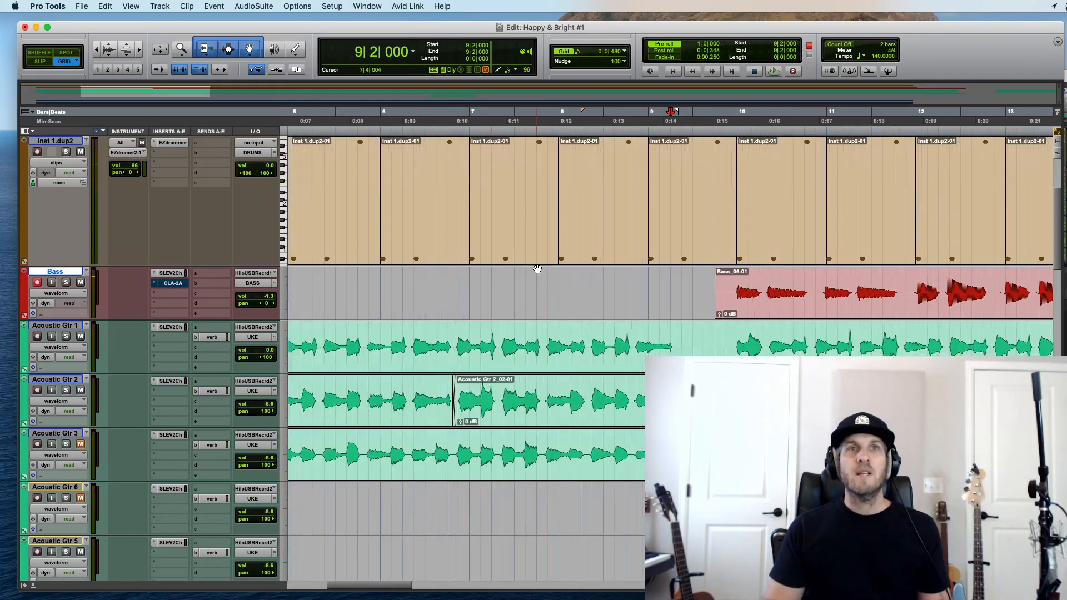
click(752, 288)
key(super+])
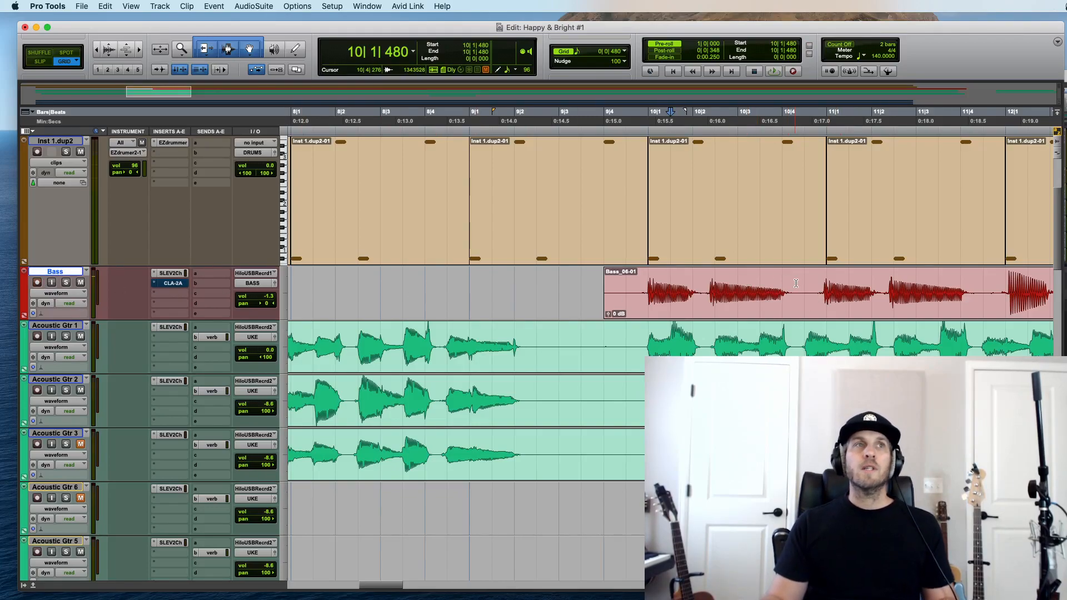
drag(796, 284, 706, 291)
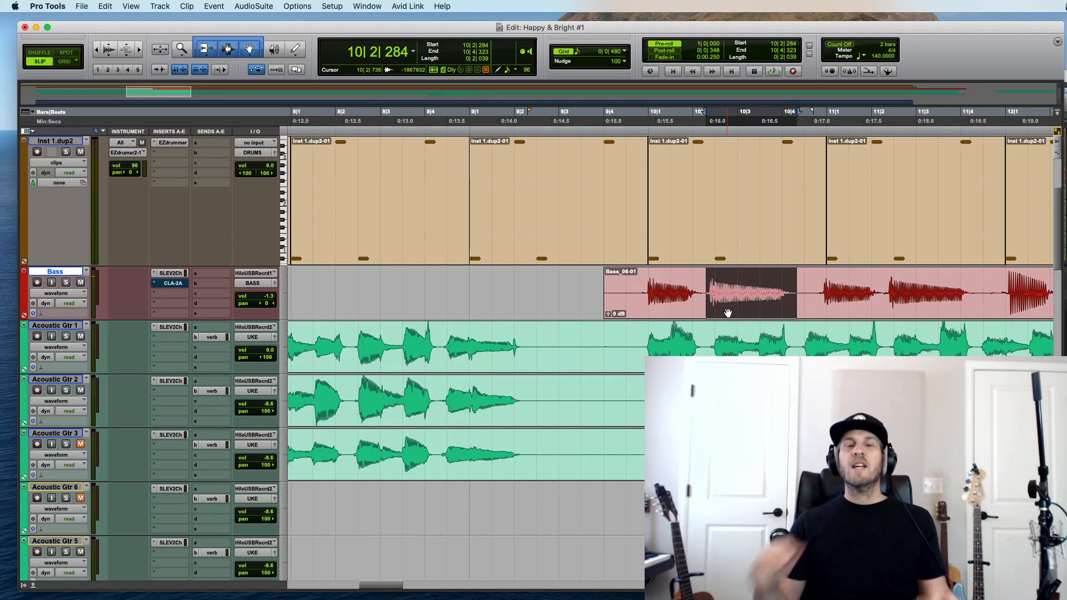
drag(701, 285, 802, 289)
click(750, 285)
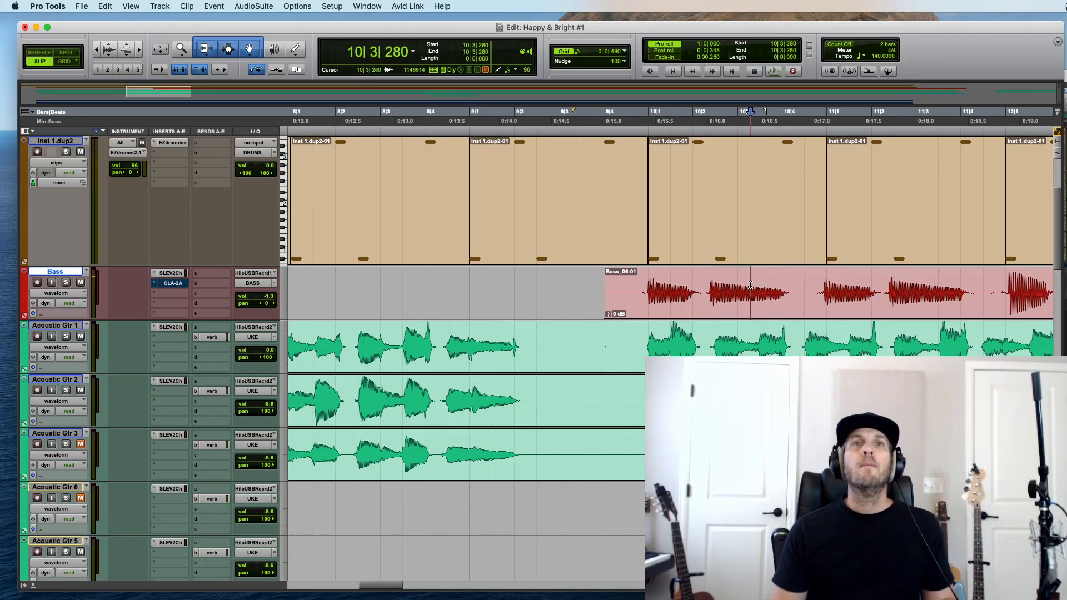
Step: Separate the bass note at bar 10 beat 2 into its own clip and shift it slightly later to match the drums
click(709, 289)
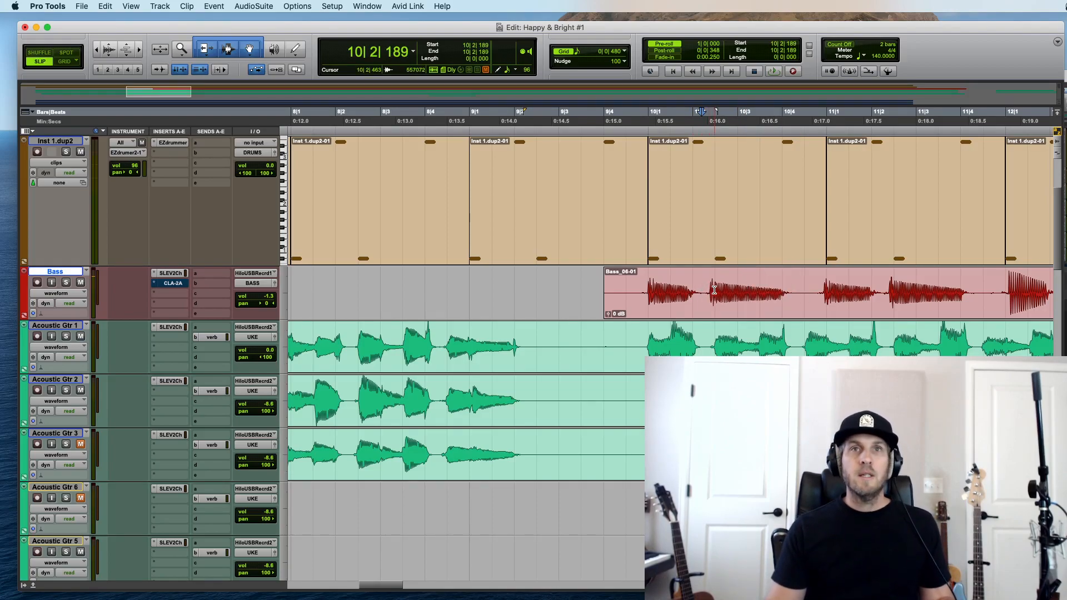
click(706, 285)
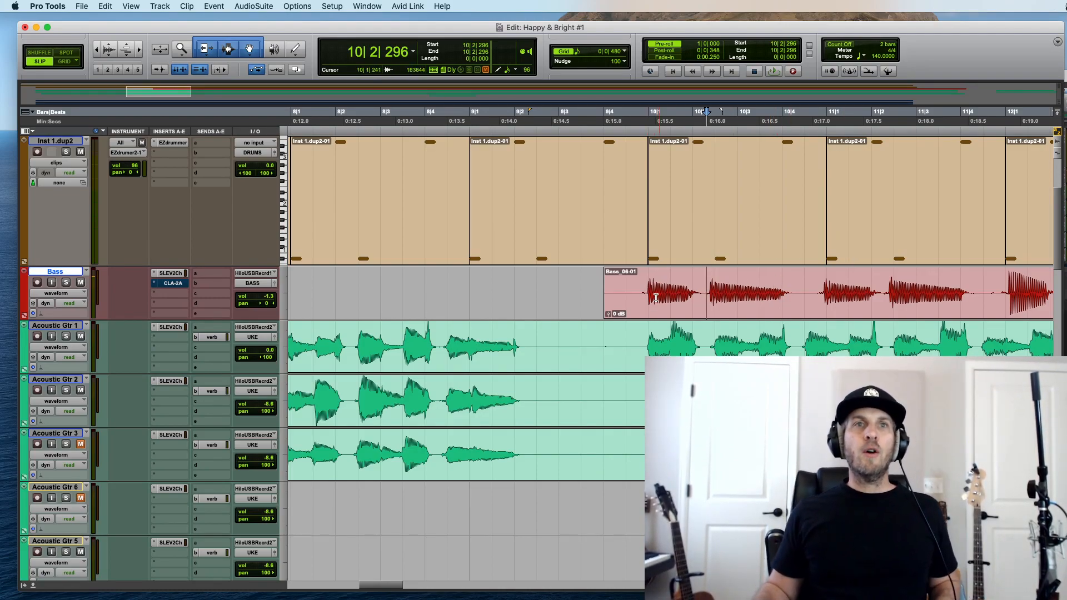
key(alt+a)
key(super+bracketright)
key(super+bracketright)
key(super+bracketright)
key(super+bracketright)
key(super+bracketright)
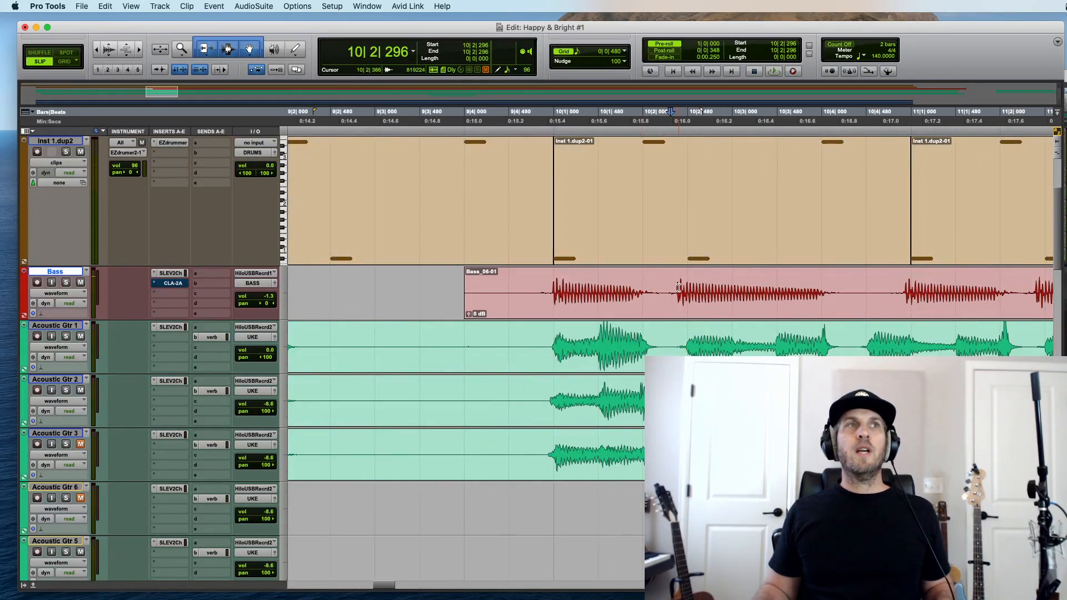
drag(664, 288, 849, 298)
key(super+e)
click(808, 310)
Step: Delete the silent lead-in of the first Bass clip just before bar 10
click(756, 286)
drag(439, 282, 544, 283)
key(Delete)
click(629, 280)
Step: Separate the bass notes of bar 11 into a clip, shift it slightly later, and delete the leftover silent clip before it
scroll(628, 280, right, 5)
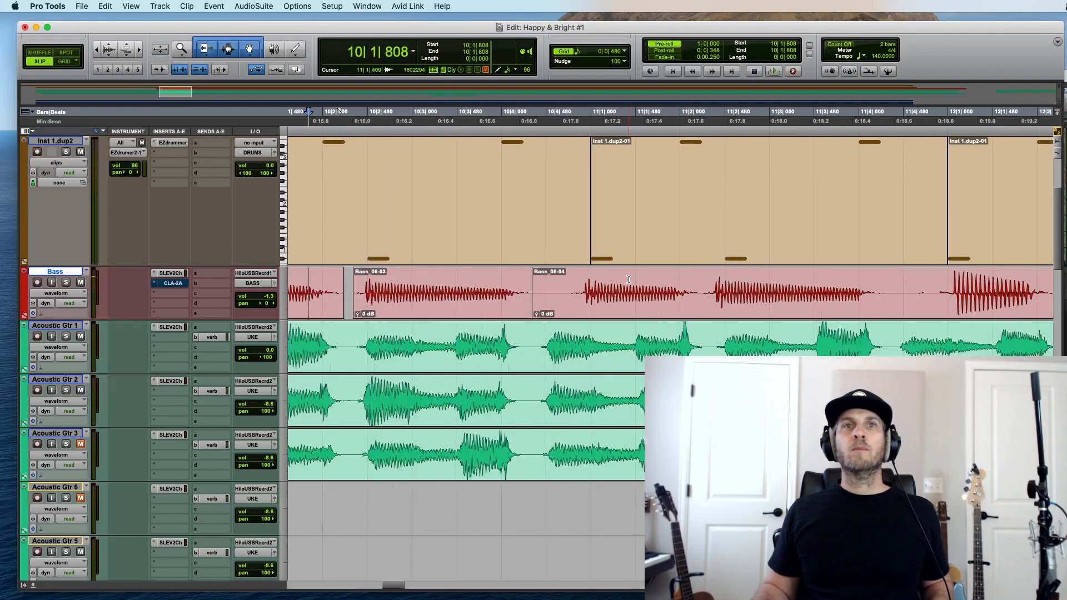
drag(566, 287, 866, 307)
key(super+e)
click(865, 307)
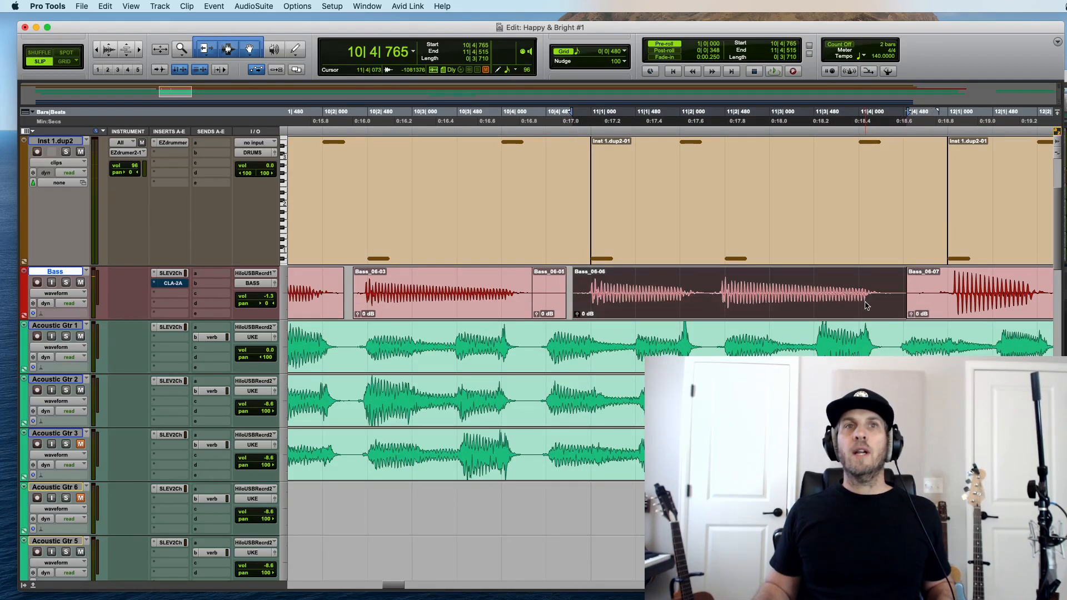
click(709, 284)
click(549, 300)
key(Delete)
Step: Separate the two bass notes of bar 12 into individual clips and align them with the beat
scroll(836, 272, right, 3)
scroll(835, 272, right, 3)
click(738, 281)
key(super+e)
click(716, 300)
drag(710, 303, 720, 310)
scroll(890, 288, right, 3)
click(788, 287)
key(super+e)
Step: Separate the first bass note of bar 14, move it slightly earlier, and delete the silence before it
scroll(803, 313, right, 5)
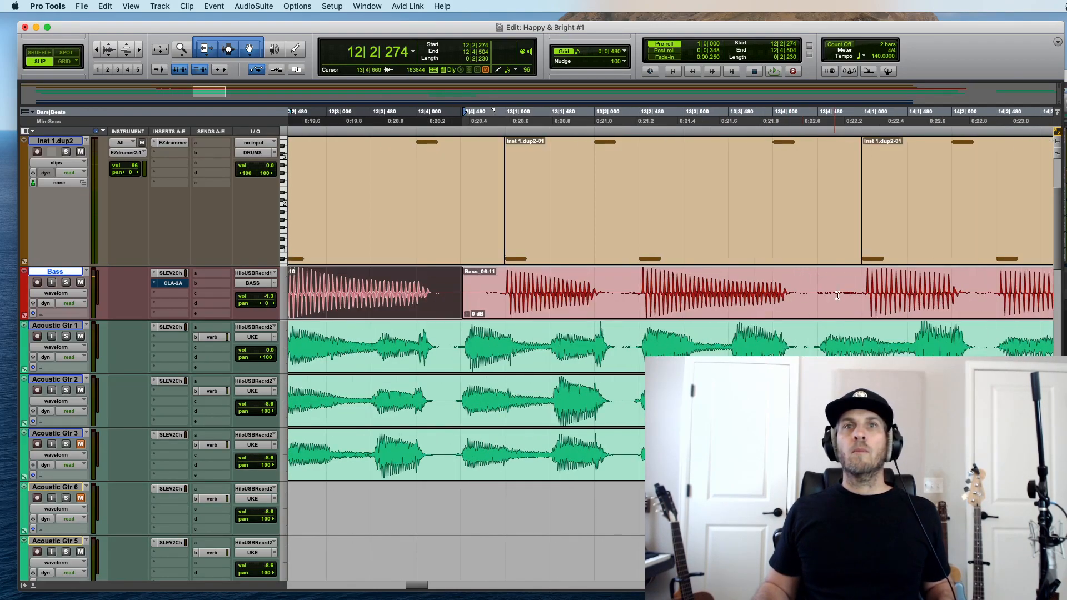
scroll(835, 294, right, 4)
drag(525, 300, 635, 310)
key(super+e)
drag(487, 289, 530, 290)
key(Delete)
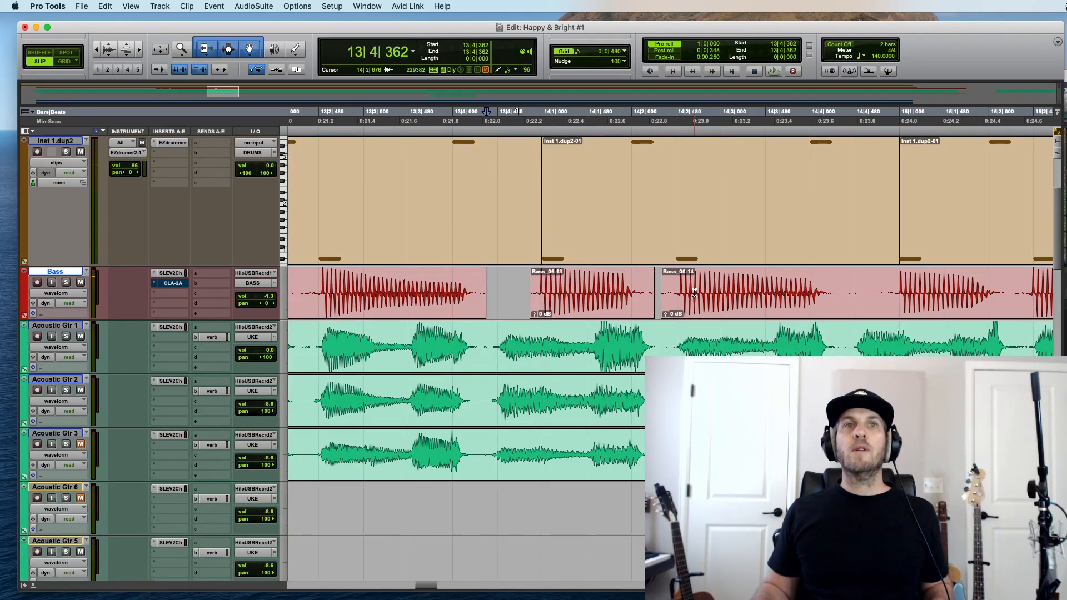
Step: Delete the silent stretch of the Bass track between the last note of bar 12 and the first note of bar 13
scroll(673, 295, down, 2)
scroll(494, 301, down, 3)
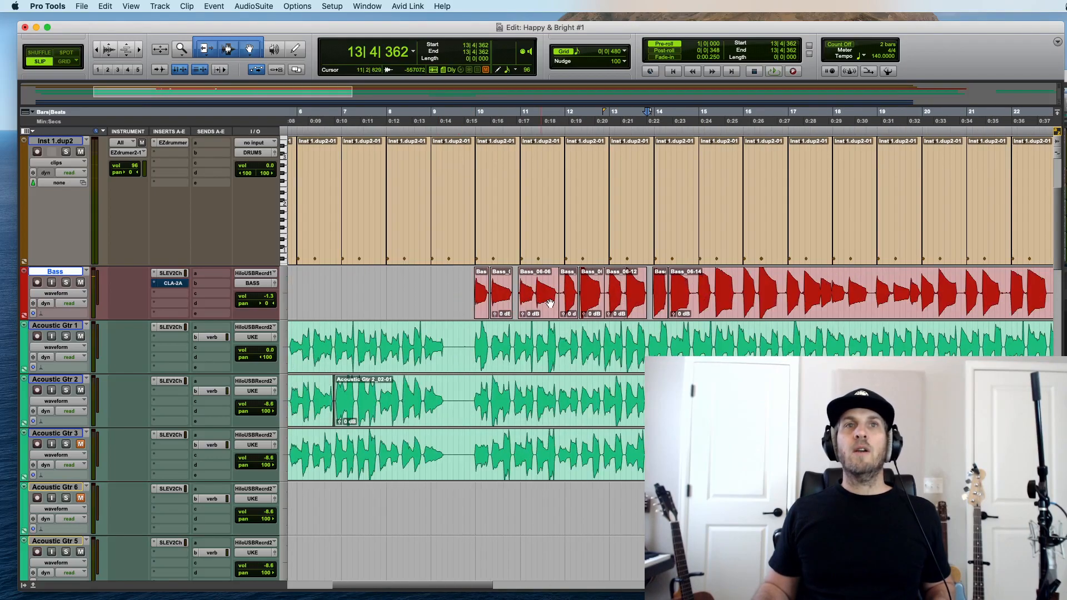
scroll(576, 302, up, 5)
drag(313, 285, 362, 283)
key(Delete)
Step: Delete the silent stretch of the Bass track between the last note of bar 11 and the first note of bar 12
scroll(527, 298, down, 1)
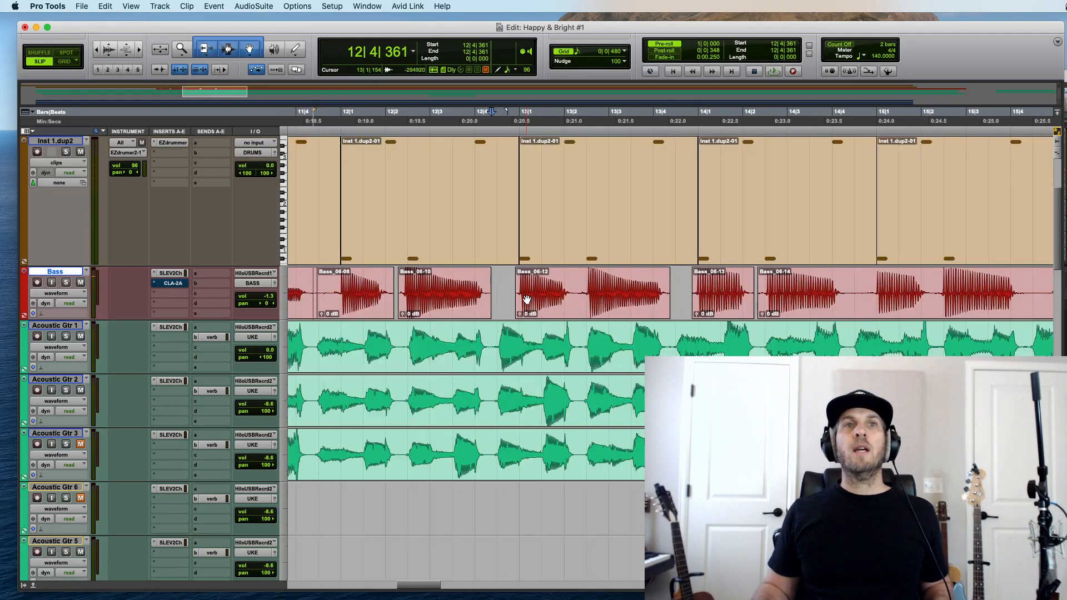
scroll(532, 292, down, 1)
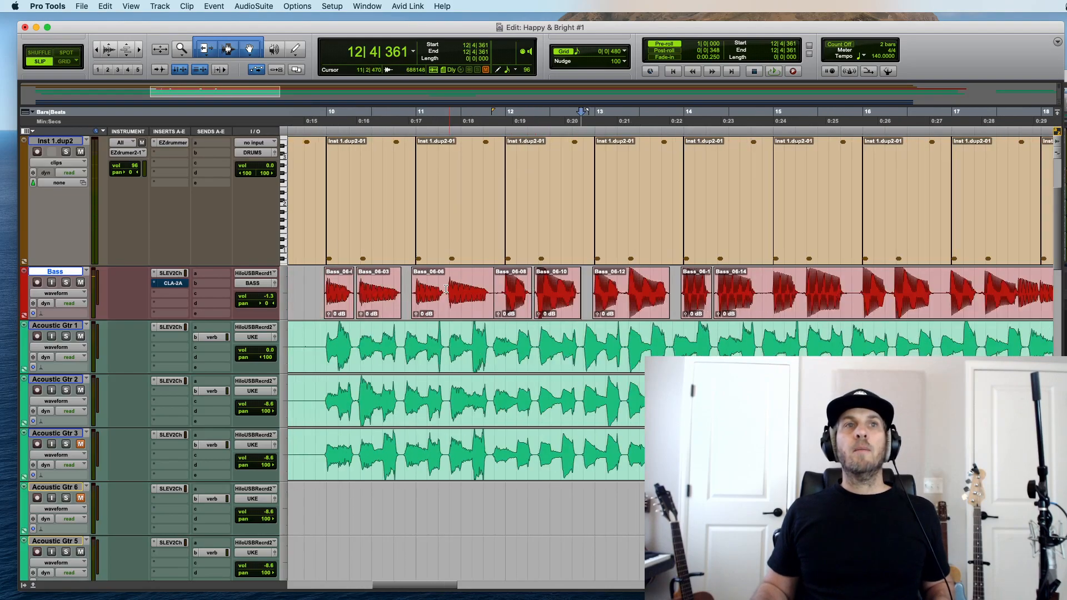
double_click(502, 288)
scroll(503, 288, up, 2)
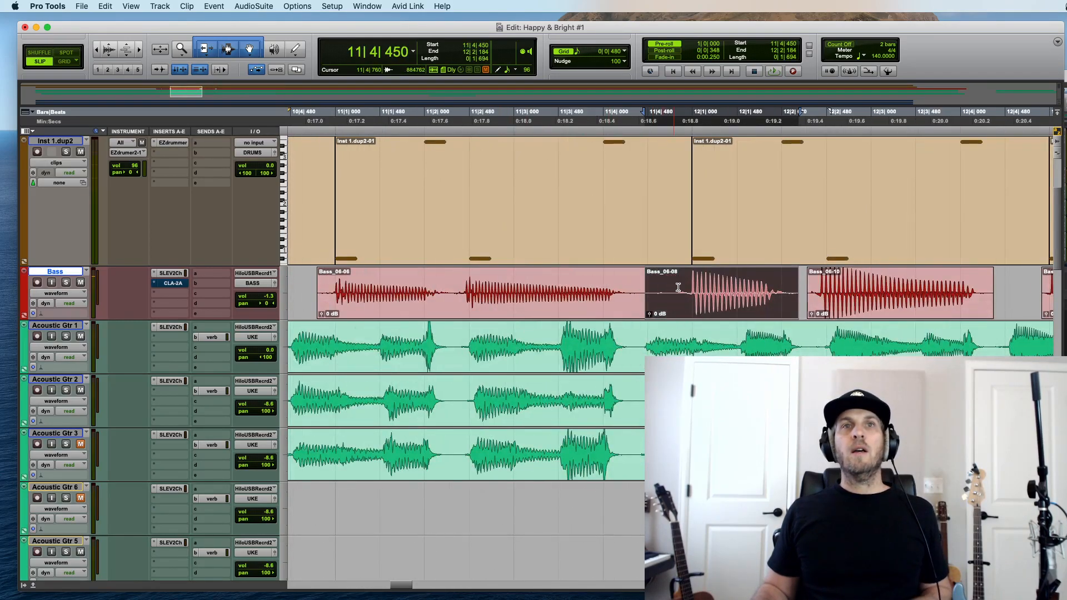
drag(679, 287, 627, 286)
key(Delete)
drag(304, 285, 621, 275)
click(624, 274)
key(super+z)
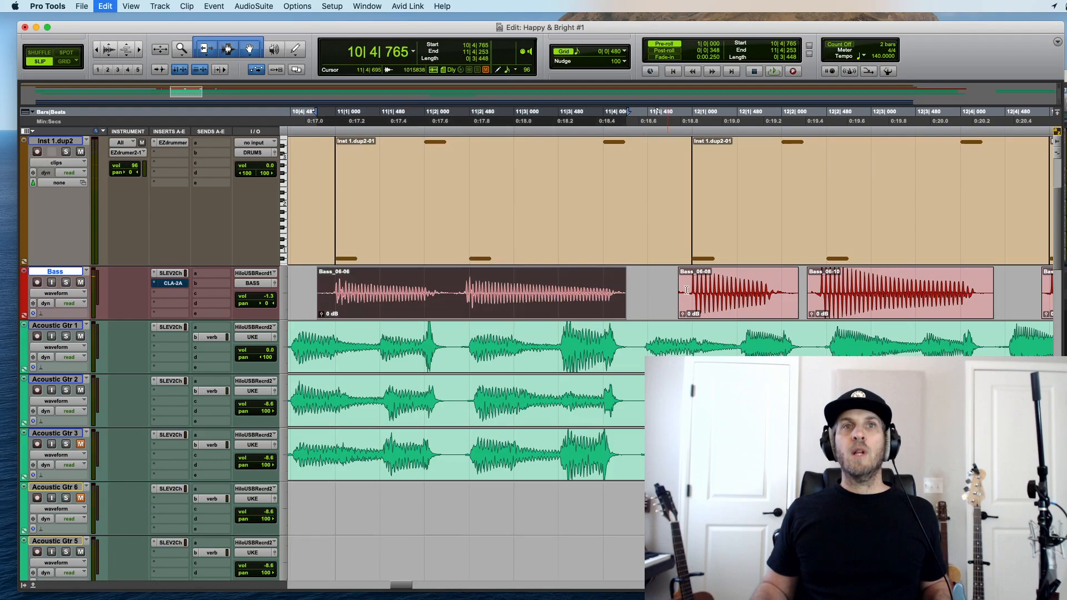
Step: Delete the silence between the second bass note of bar 14 and bar 15, and move that note's clip slightly earlier
key(r)
key(r)
key(r)
click(807, 291)
key(t)
key(t)
key(t)
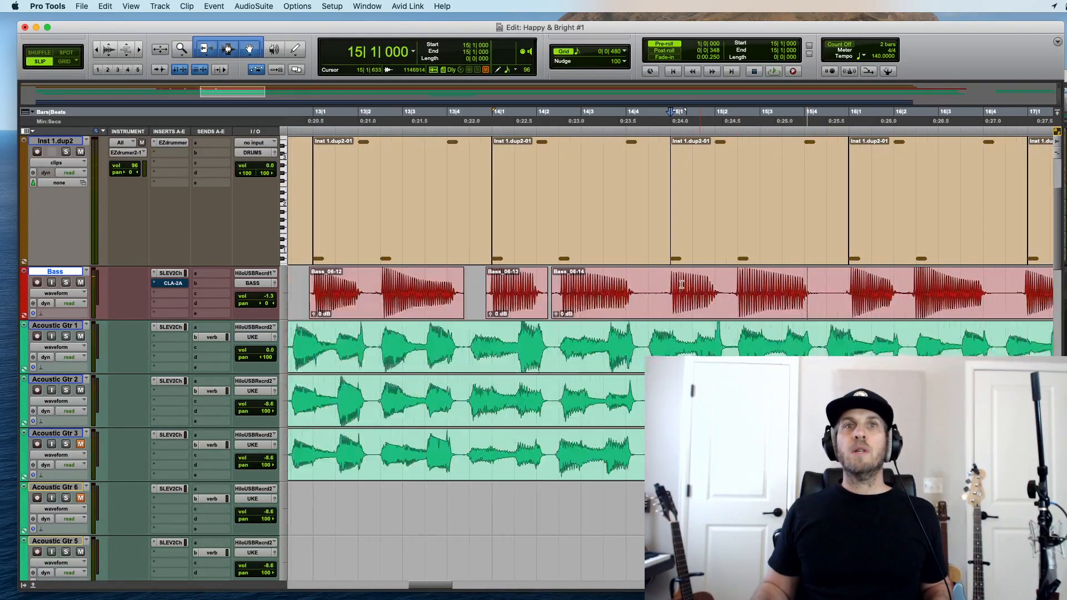
drag(611, 286, 657, 286)
key(Delete)
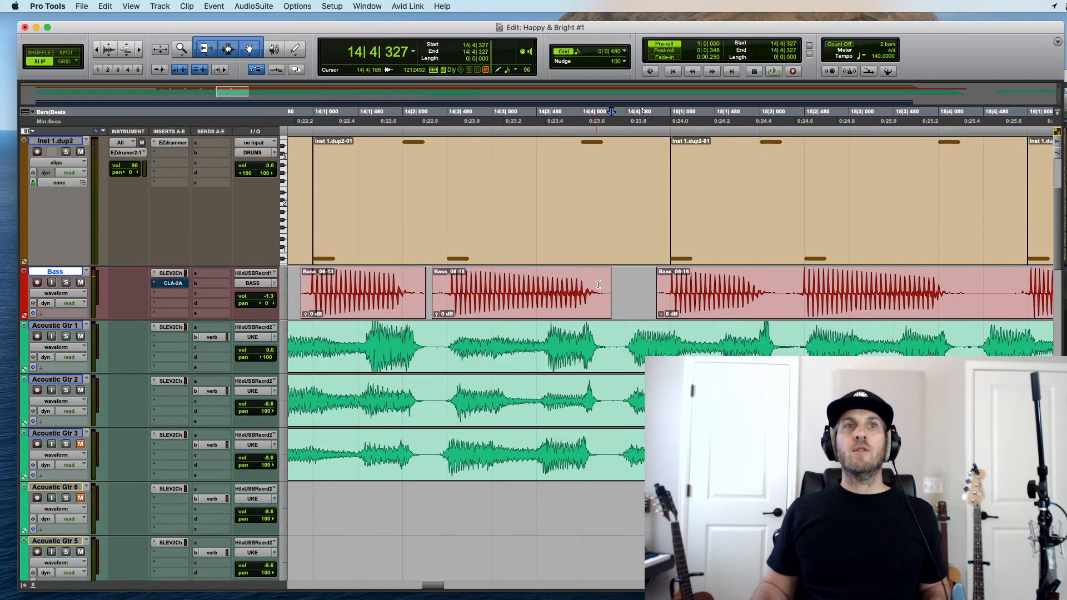
click(578, 302)
drag(578, 302, 573, 302)
Step: Separate the first bass note of bar 17 into its own clip
scroll(732, 311, right, 6)
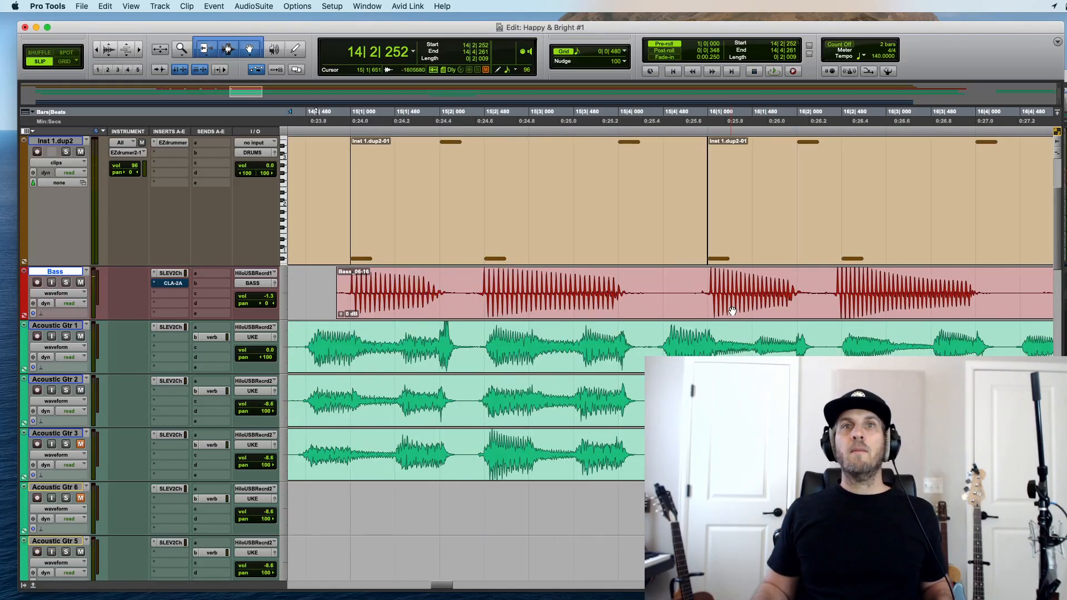
scroll(693, 303, right, 2)
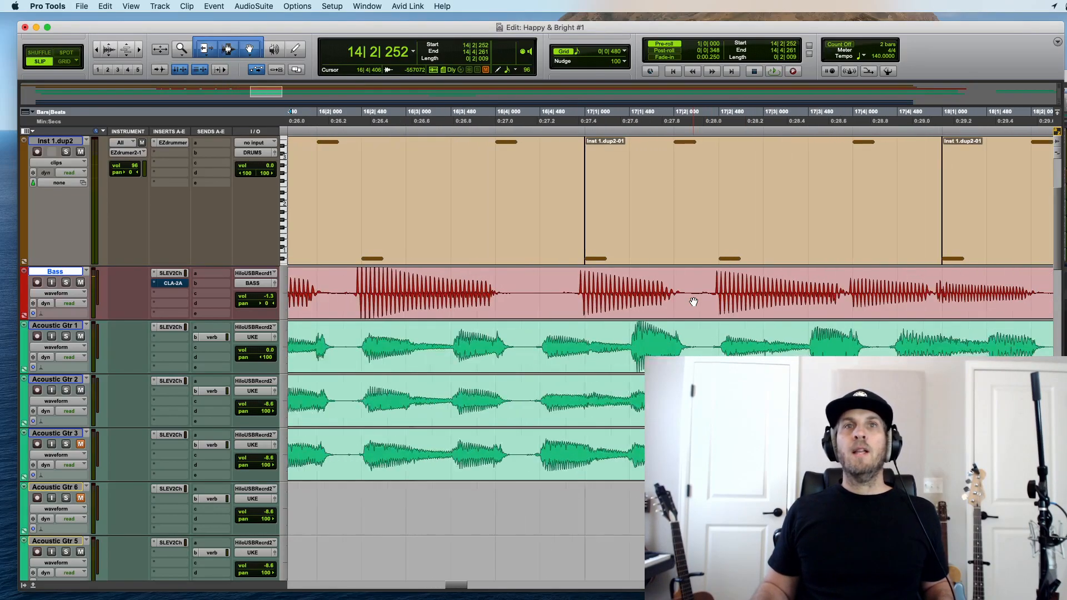
drag(573, 286, 690, 288)
key(super+e)
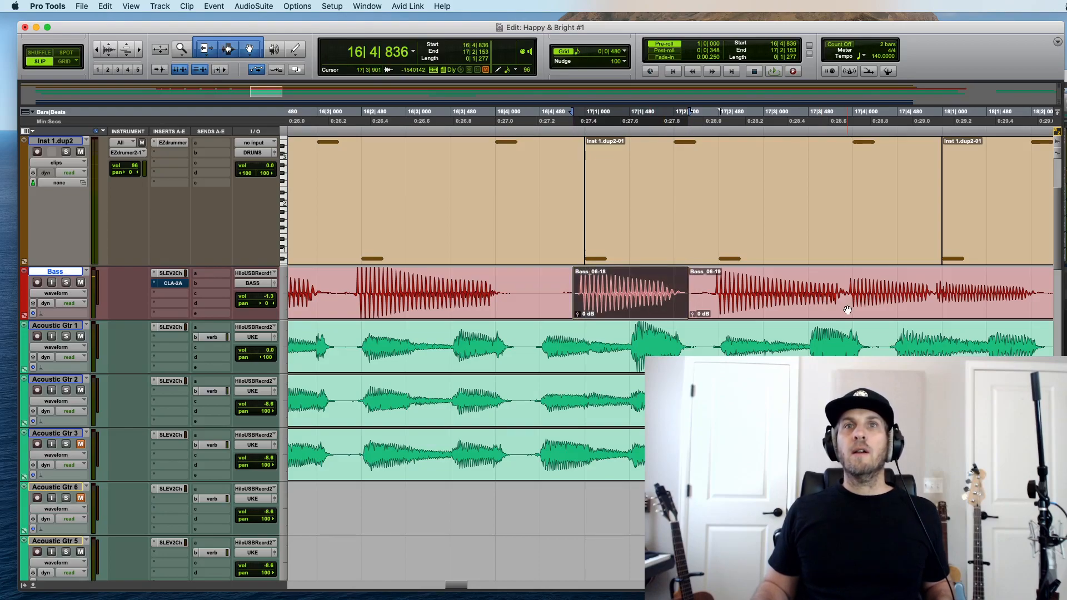
Step: Separate the first bass note of bar 18 into its own clip and shift it slightly later
scroll(847, 310, right, 2)
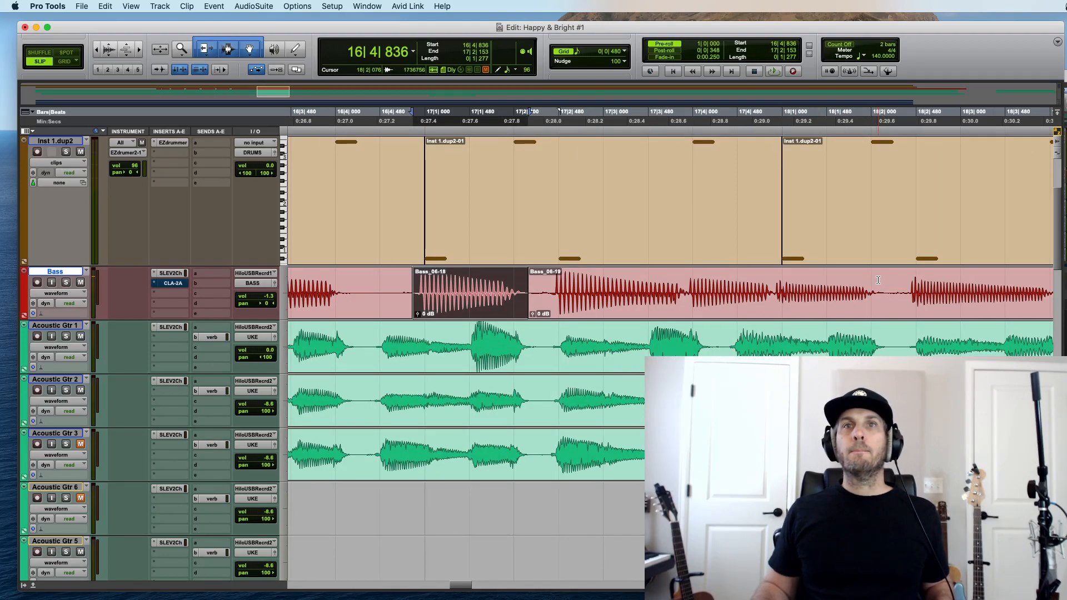
drag(772, 287, 885, 287)
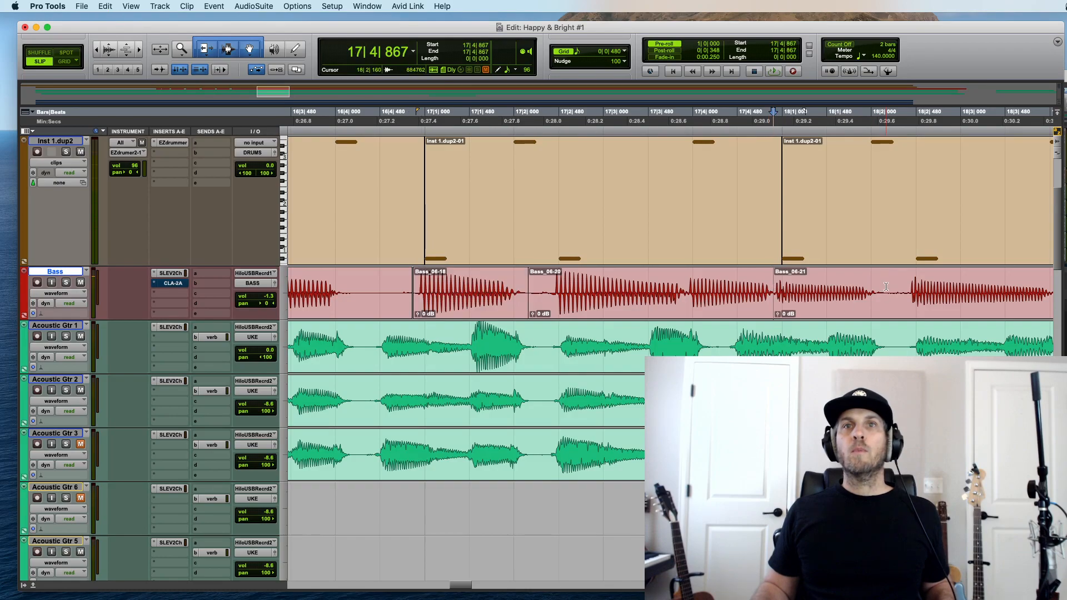
key(super+e)
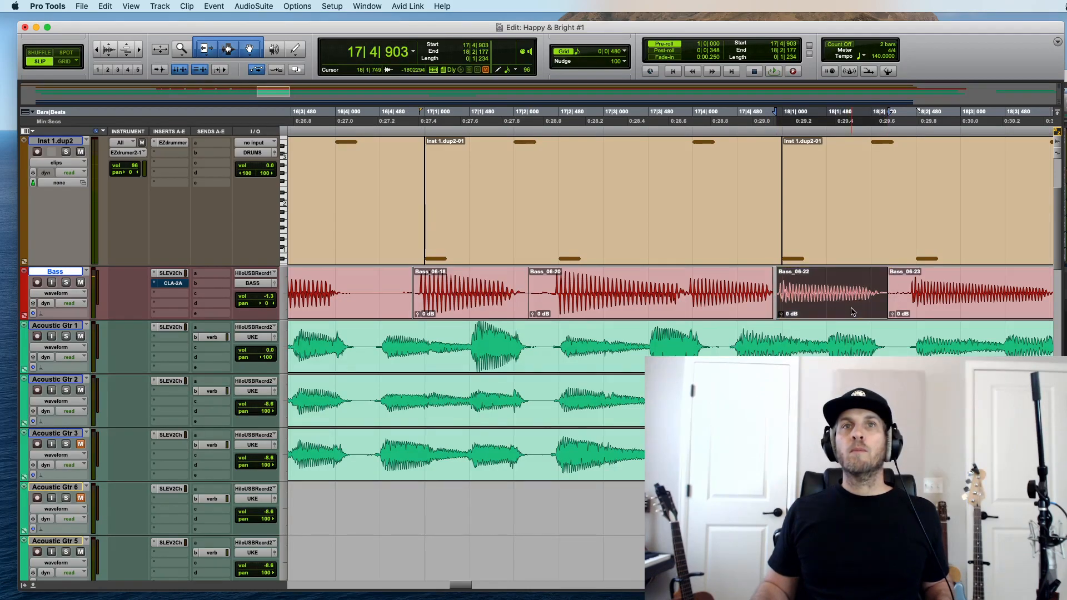
Step: Separate the first bass note of bar 23 into its own clip
scroll(812, 304, right, 4)
scroll(782, 292, right, 7)
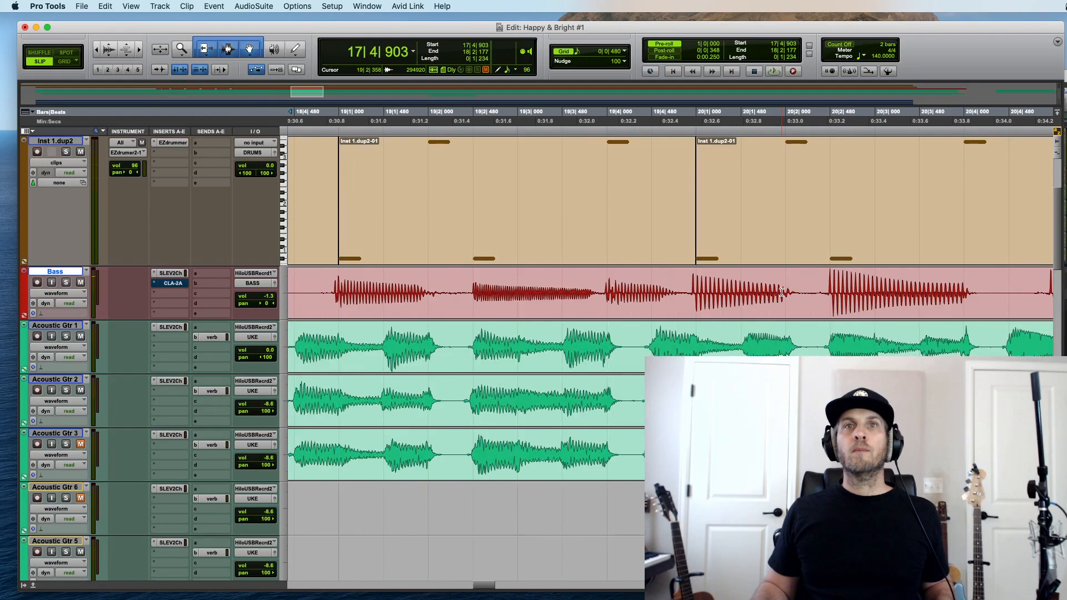
scroll(737, 300, right, 10)
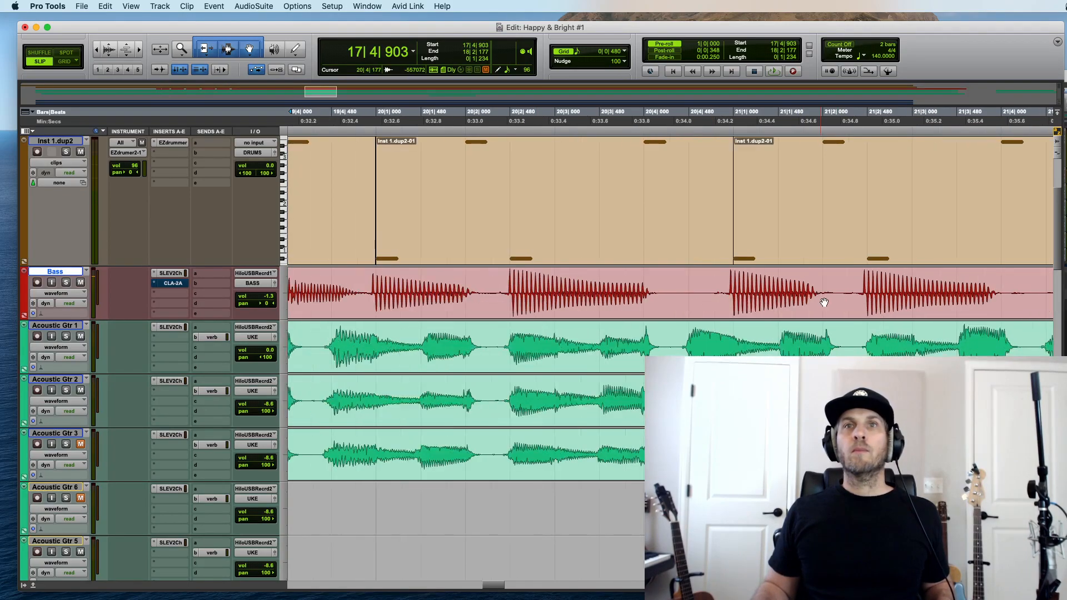
scroll(712, 299, right, 4)
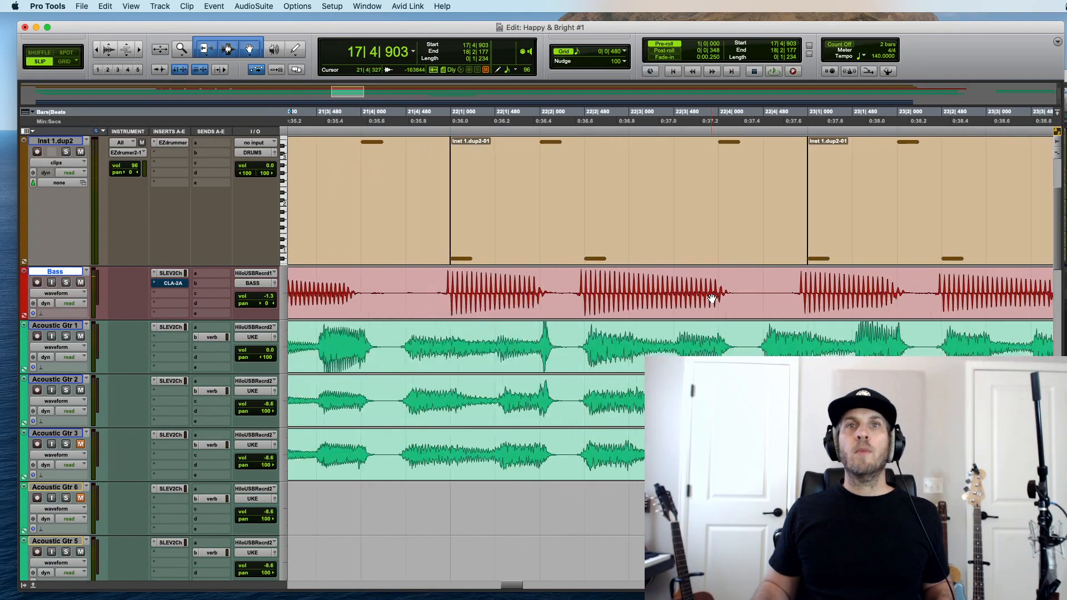
scroll(752, 311, right, 4)
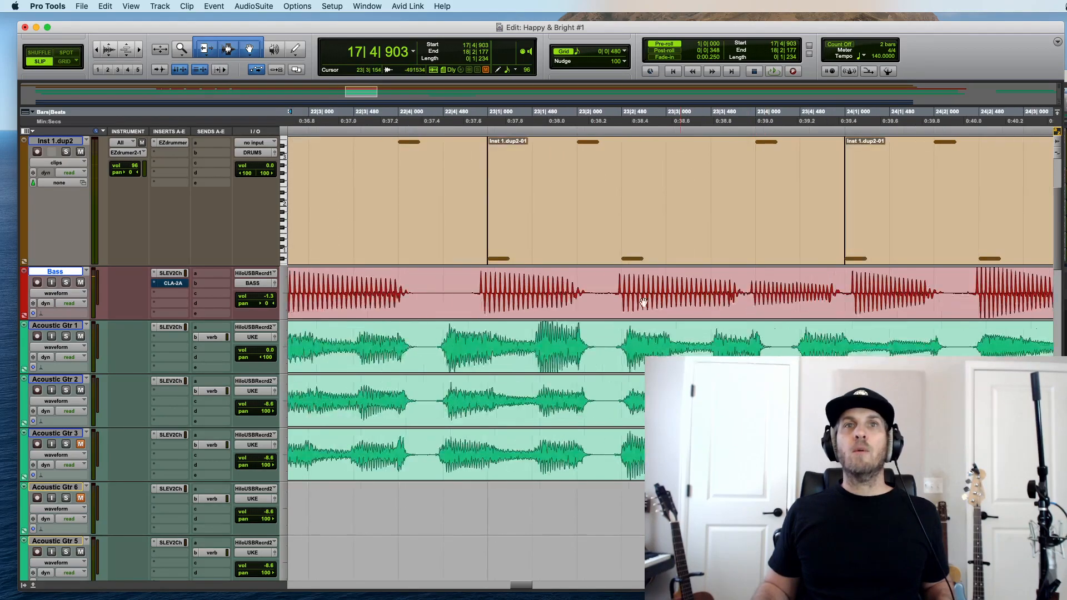
drag(456, 291, 572, 299)
key(b)
click(666, 281)
Step: Separate the first bass note of bar 24 into its own clip and move it slightly earlier
scroll(659, 282, right, 4)
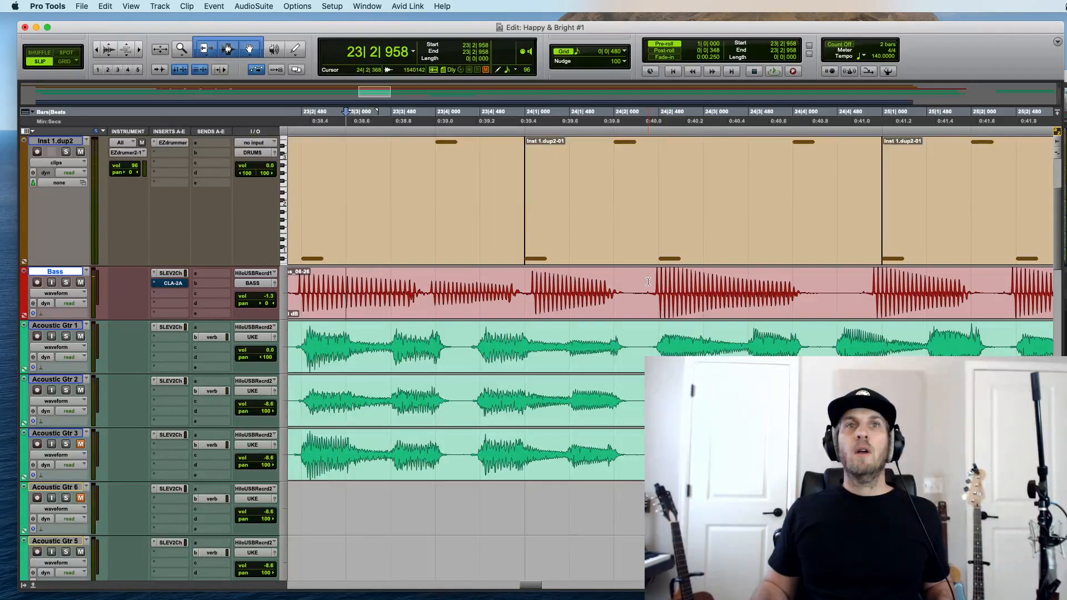
drag(632, 280, 524, 281)
key(b)
drag(590, 293, 580, 293)
click(656, 280)
Step: Separate the bass notes of bar 25 into clips and shift the first note slightly later
scroll(656, 280, right, 5)
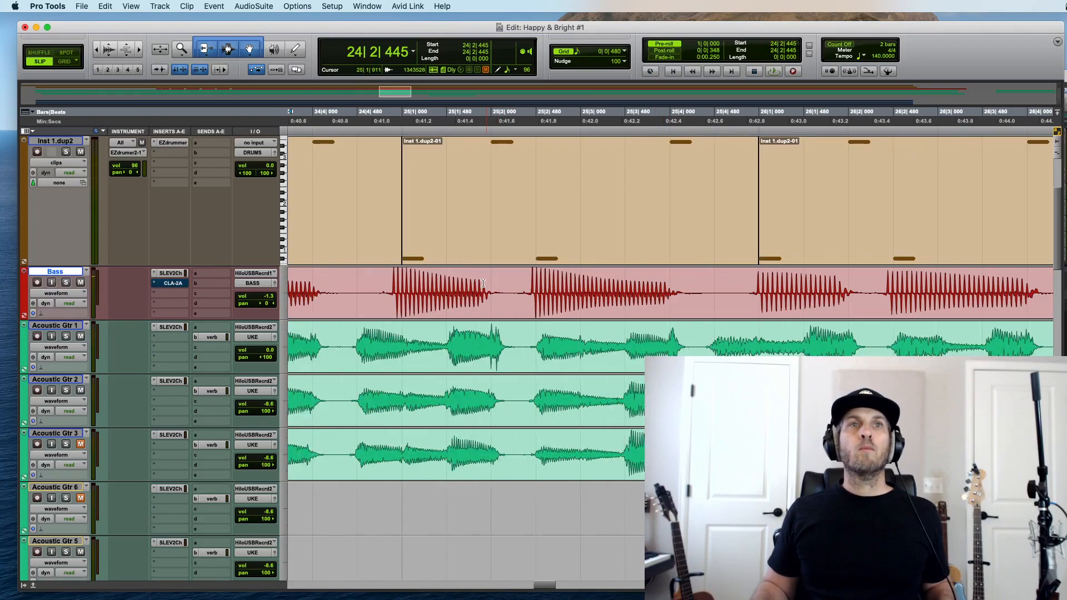
drag(375, 287, 733, 295)
key(b)
click(684, 307)
click(513, 286)
drag(513, 285, 376, 295)
drag(489, 307, 494, 307)
Step: Separate the second bass note of bar 26 into its own clip
scroll(784, 310, right, 8)
drag(554, 289, 703, 313)
key(b)
Step: Separate the two bass notes of bar 28 into one clip and shift it slightly later
scroll(702, 313, right, 6)
scroll(700, 309, right, 4)
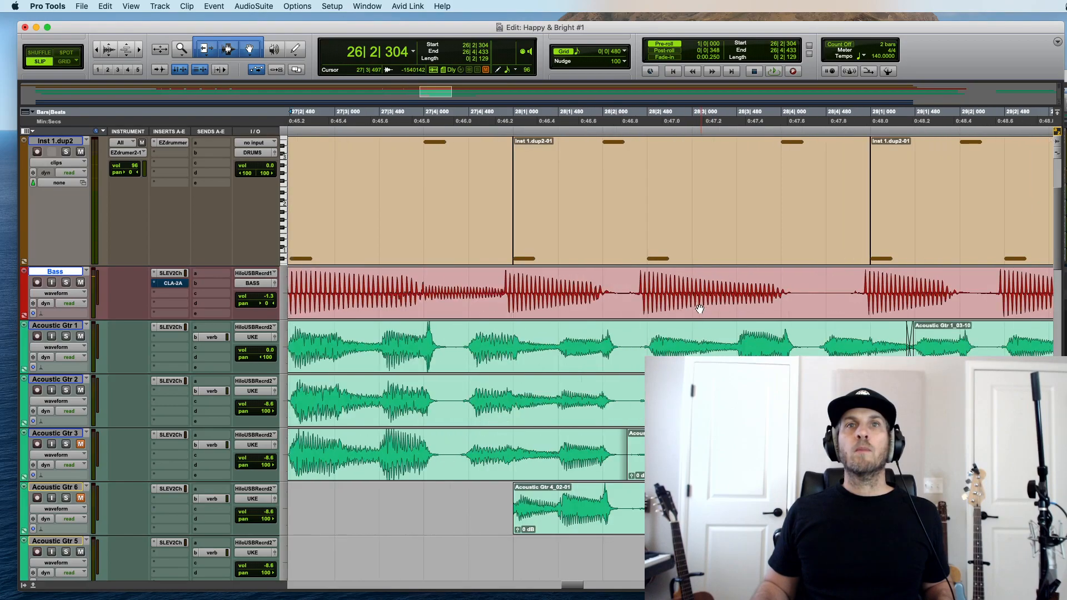
drag(803, 286, 533, 298)
key(b)
scroll(617, 304, right, 4)
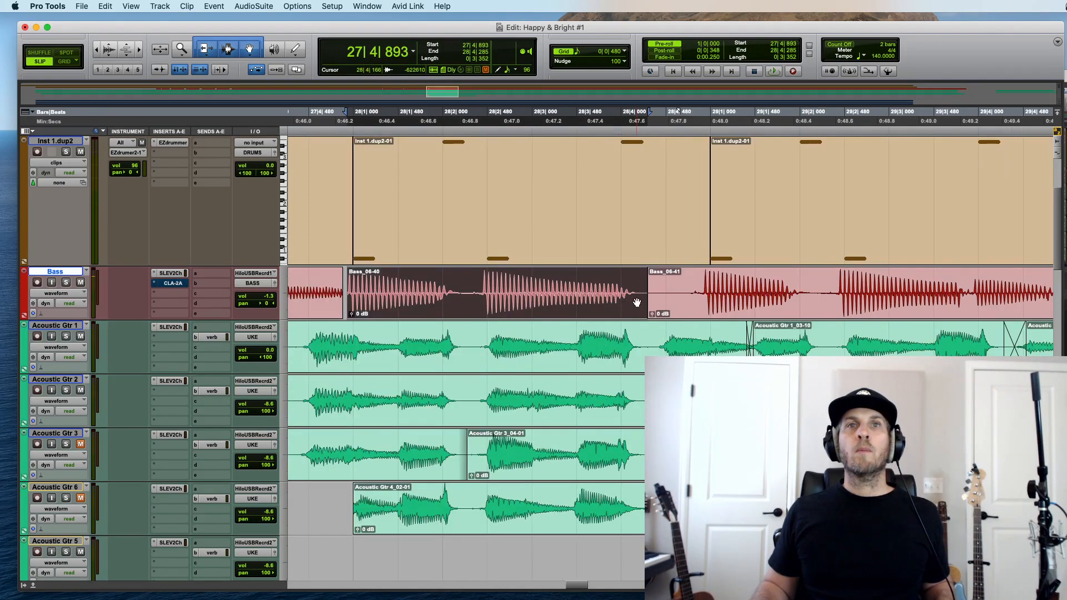
Step: Separate the short bass note at the end of bar 31 into its own clip and shift it slightly later
scroll(637, 302, right, 4)
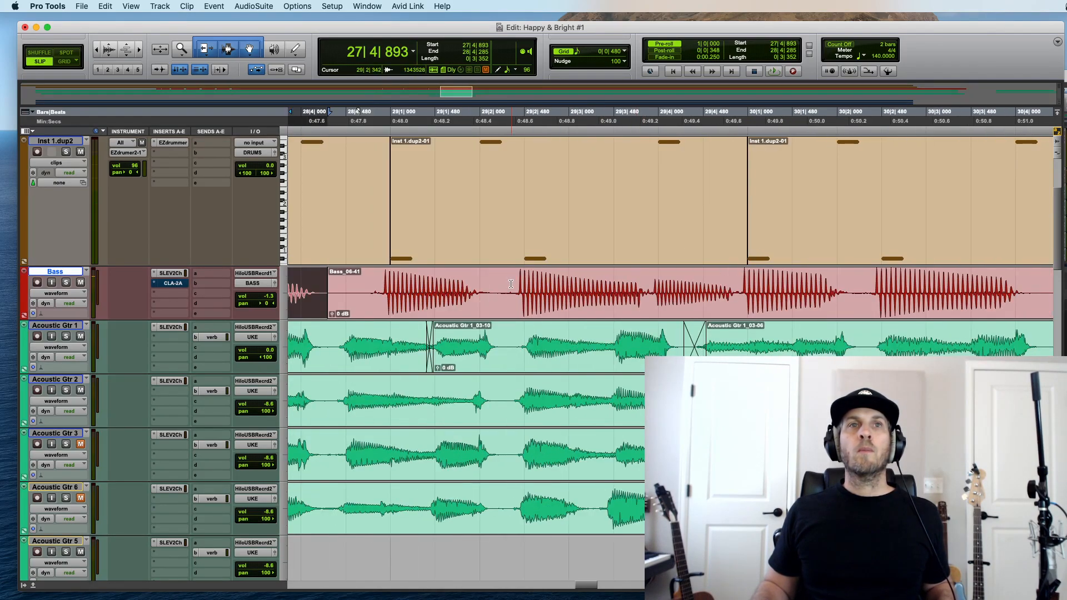
scroll(816, 290, right, 8)
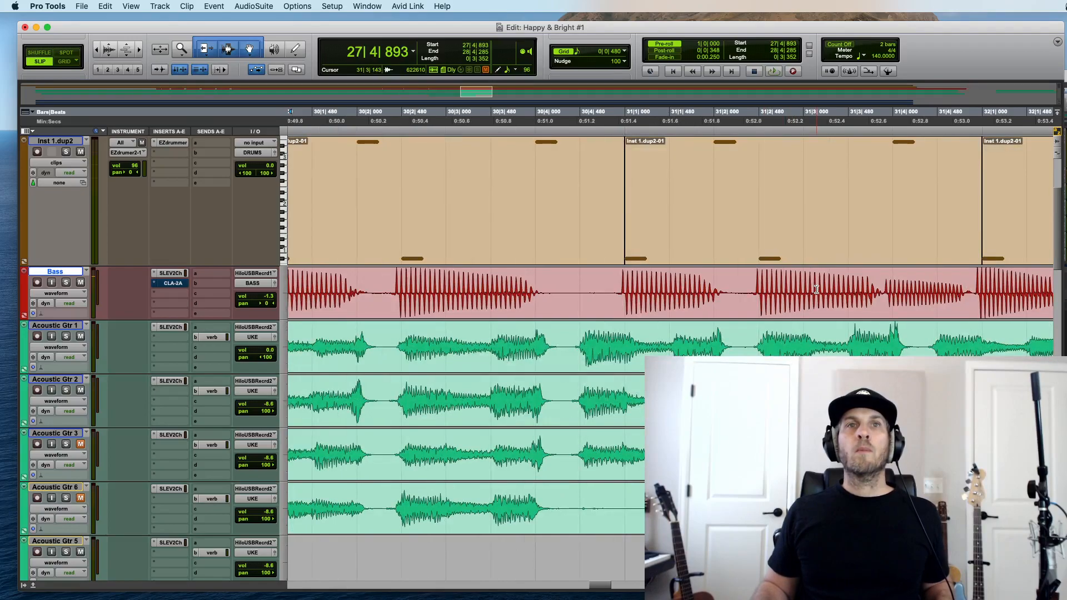
scroll(817, 290, right, 4)
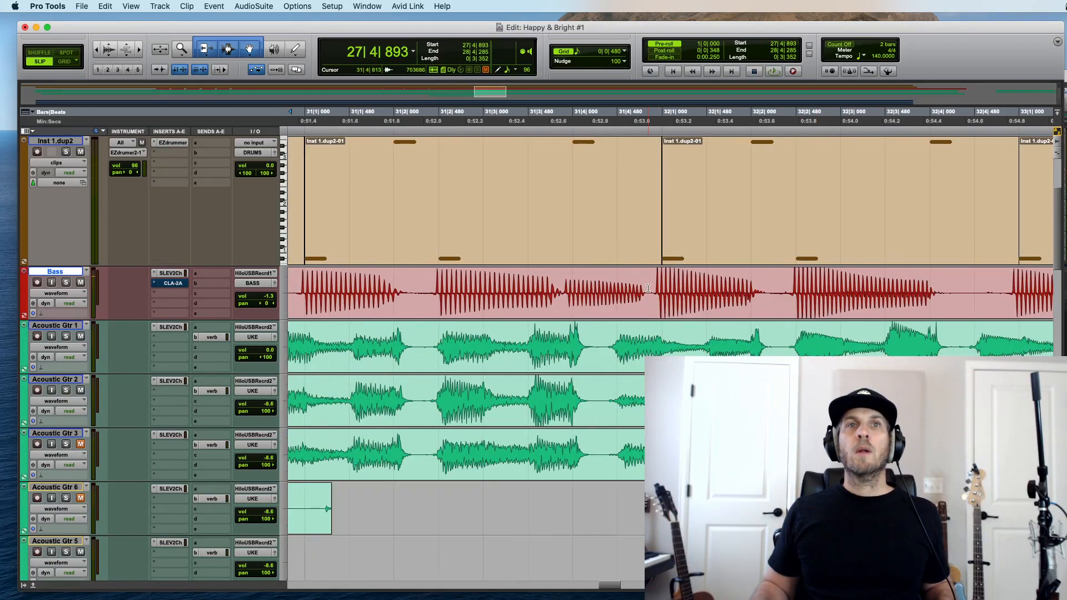
drag(644, 291, 594, 312)
key(super+e)
Step: Delete the silent section of the Bass track from just after the start of bar 34 to late bar 41
scroll(735, 307, right, 4)
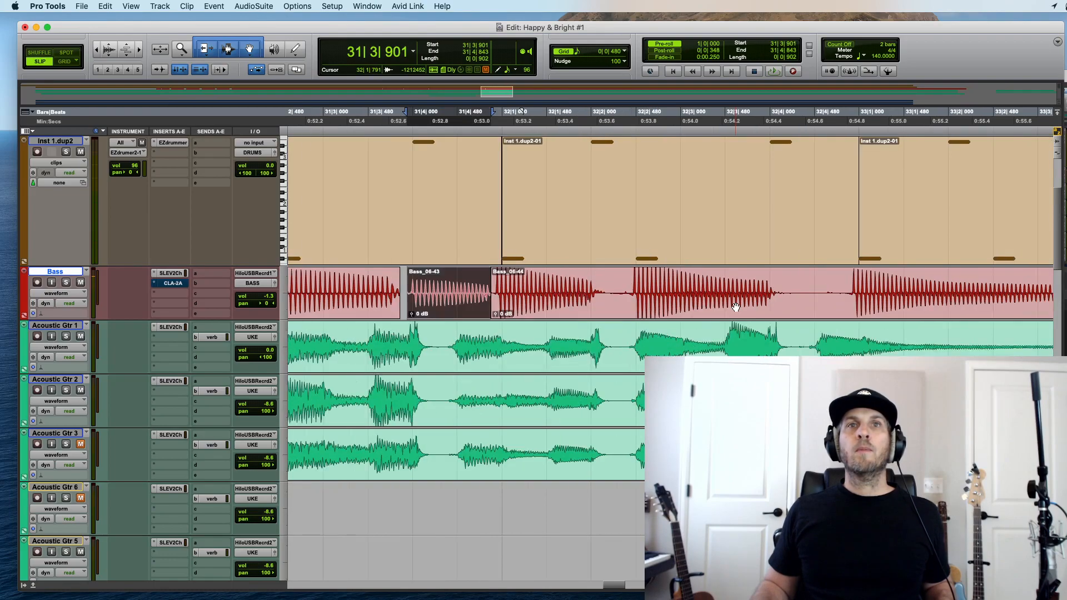
scroll(740, 292, right, 6)
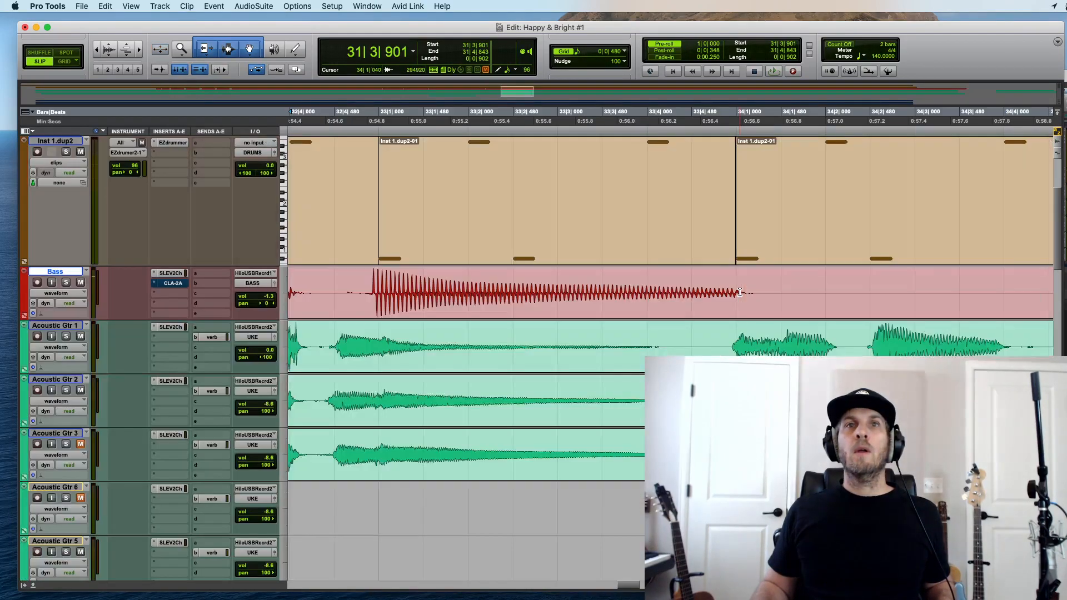
scroll(740, 293, down, 3)
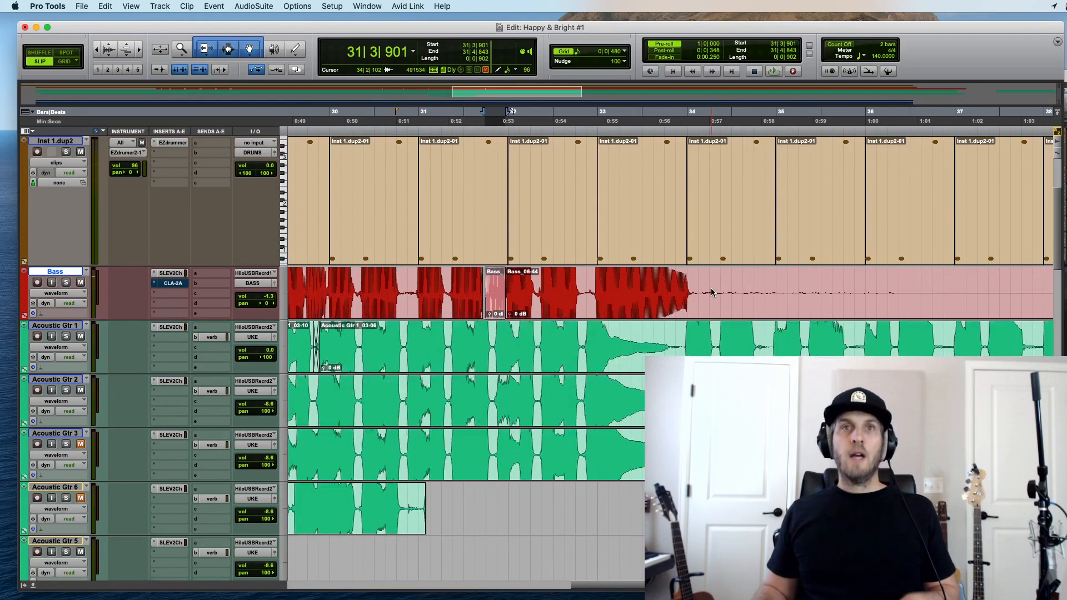
drag(697, 293, 842, 294)
key(Delete)
scroll(842, 294, down, 2)
drag(743, 294, 1034, 296)
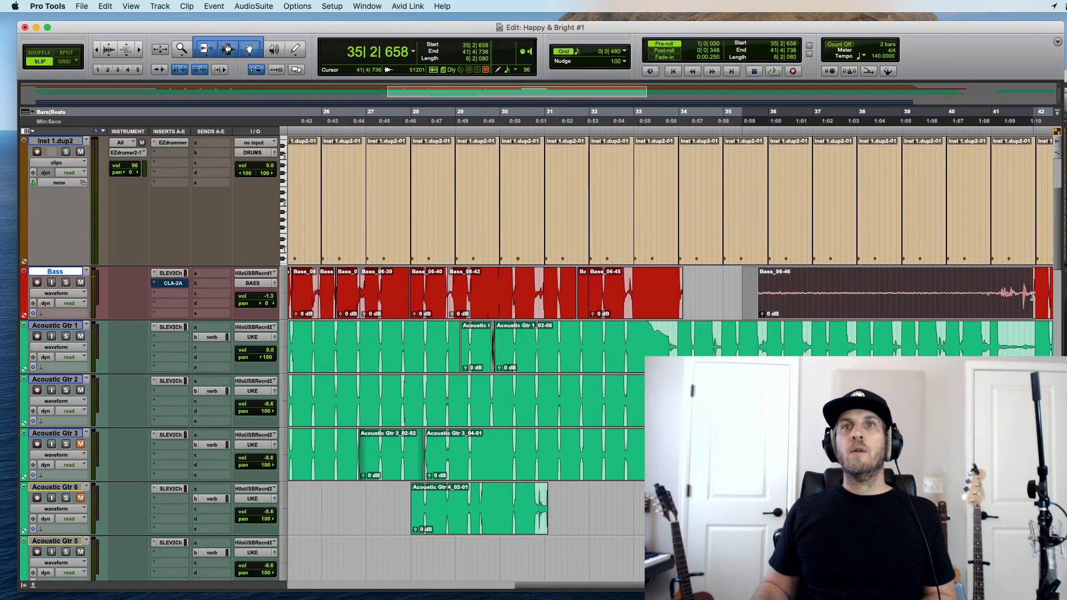
key(Delete)
Step: Delete the leftover noise on the Bass track just before the first bass note of bar 42
scroll(1012, 286, up, 2)
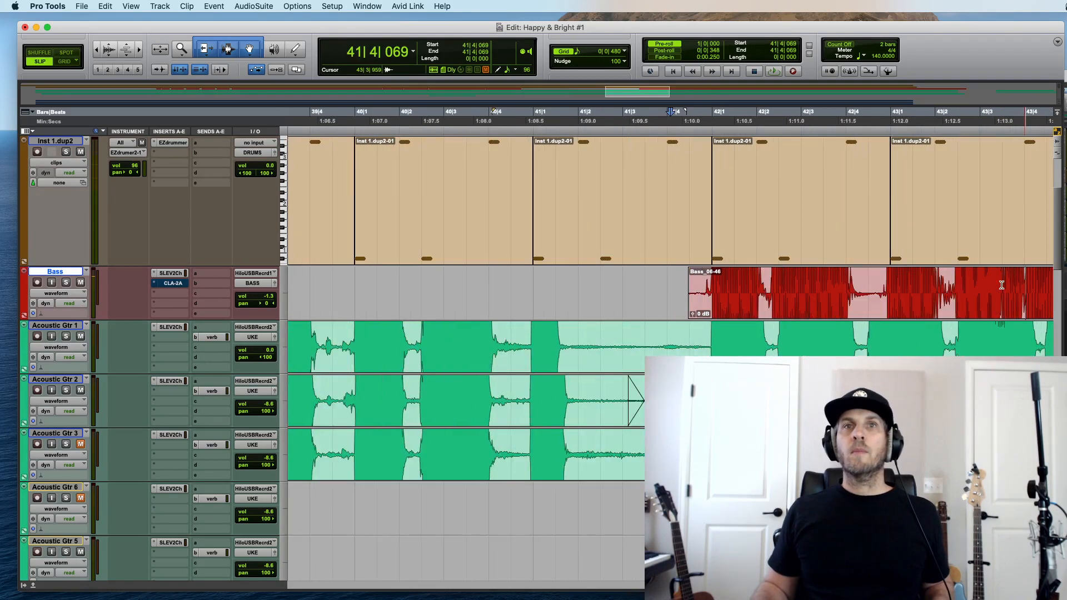
scroll(1012, 286, up, 2)
drag(714, 285, 821, 285)
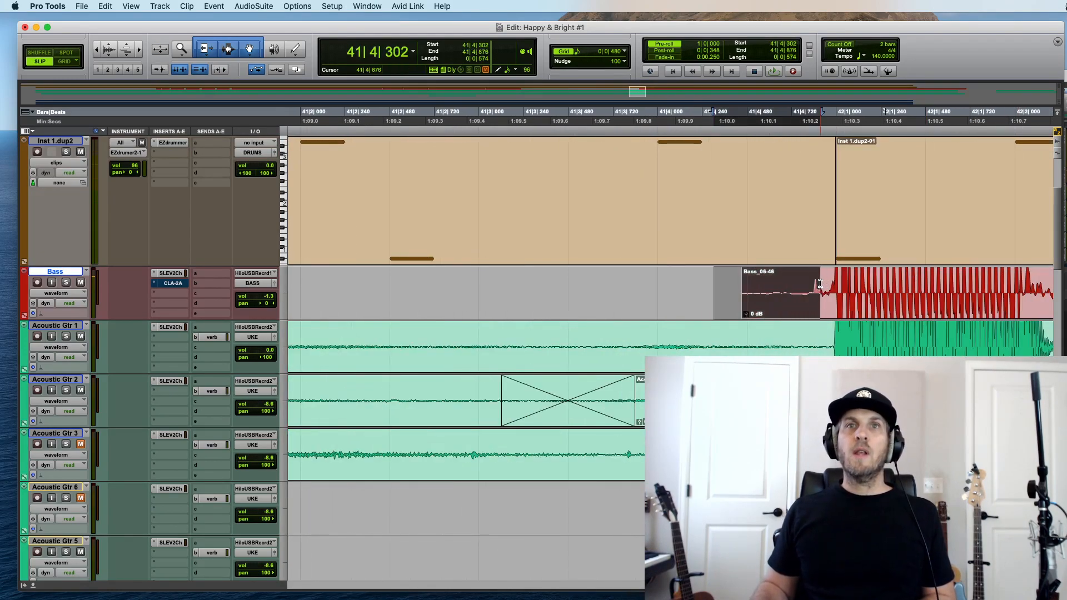
key(Delete)
click(775, 284)
scroll(749, 339, down, 1)
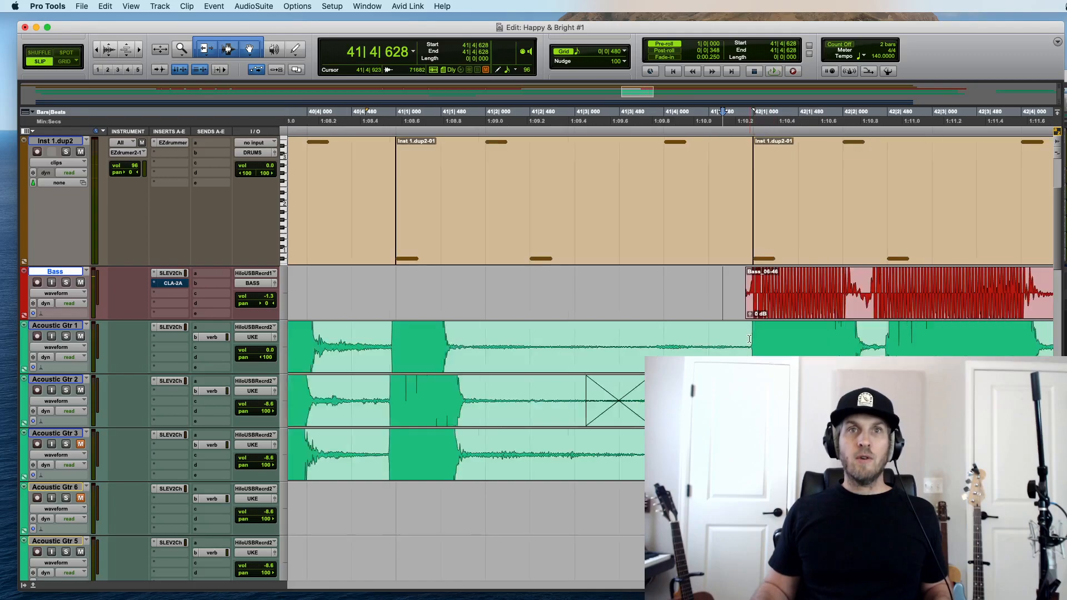
Step: Delete the ringing tails on Acoustic Gtr 1 and 2 between beat 2 of bar 41 and bar 42, and play the break
scroll(681, 344, down, 1)
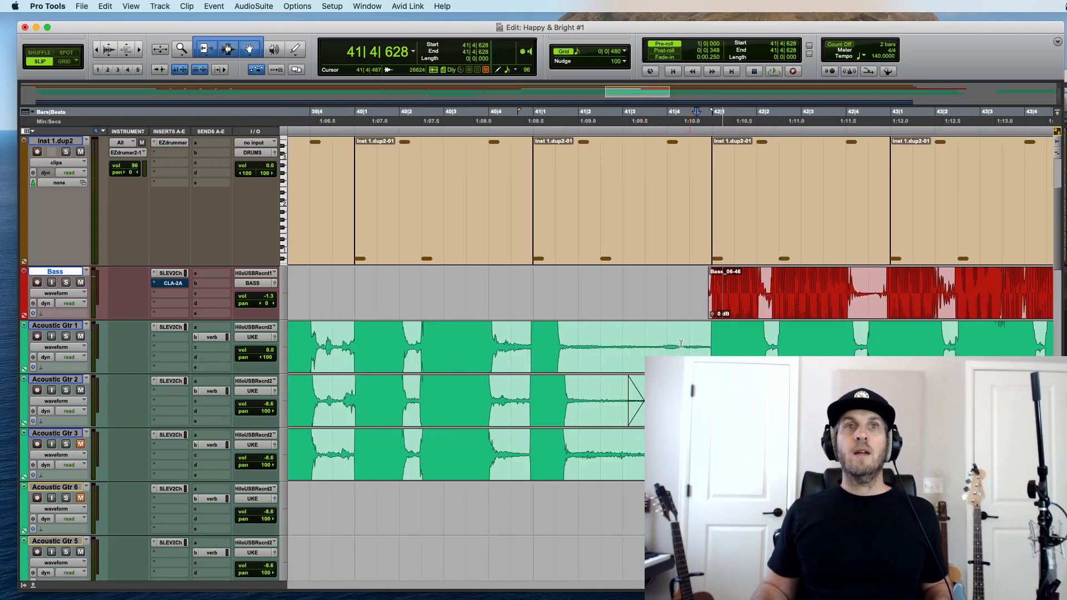
click(573, 337)
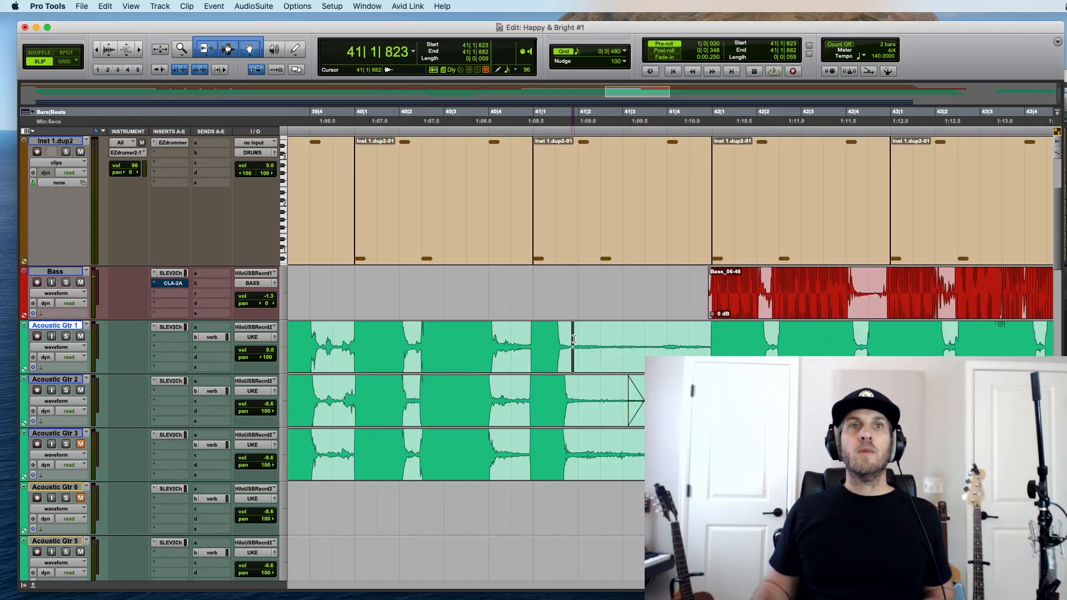
drag(575, 337, 705, 389)
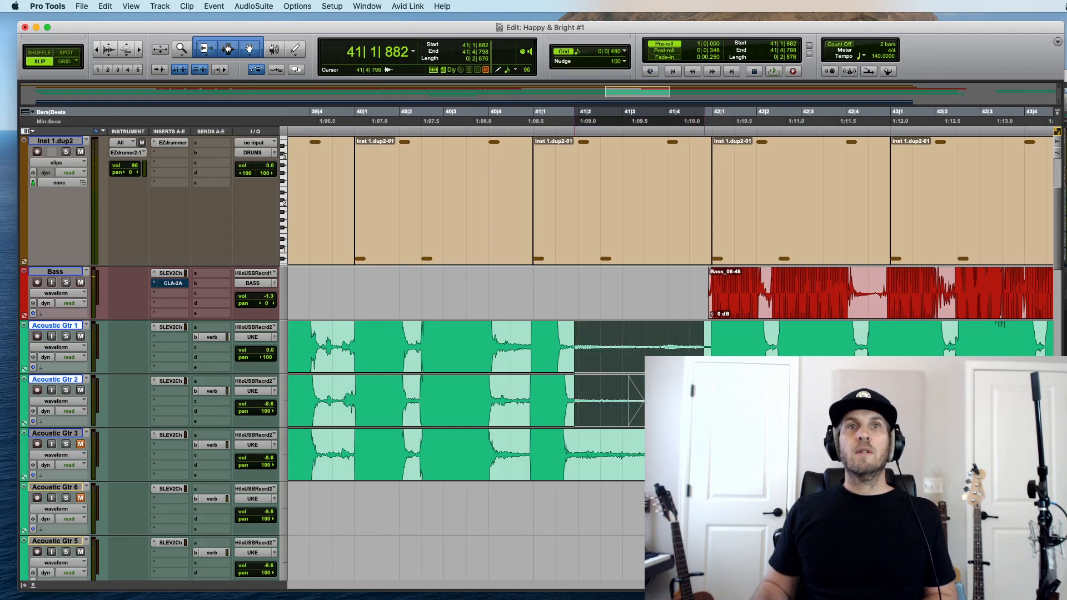
click(566, 295)
key(space)
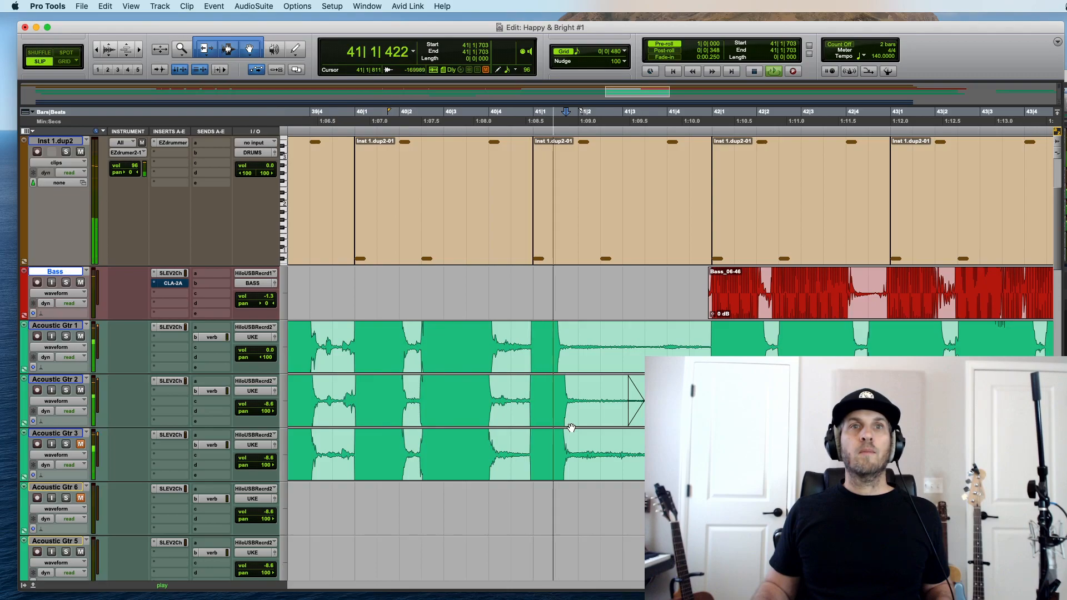
drag(574, 356, 708, 389)
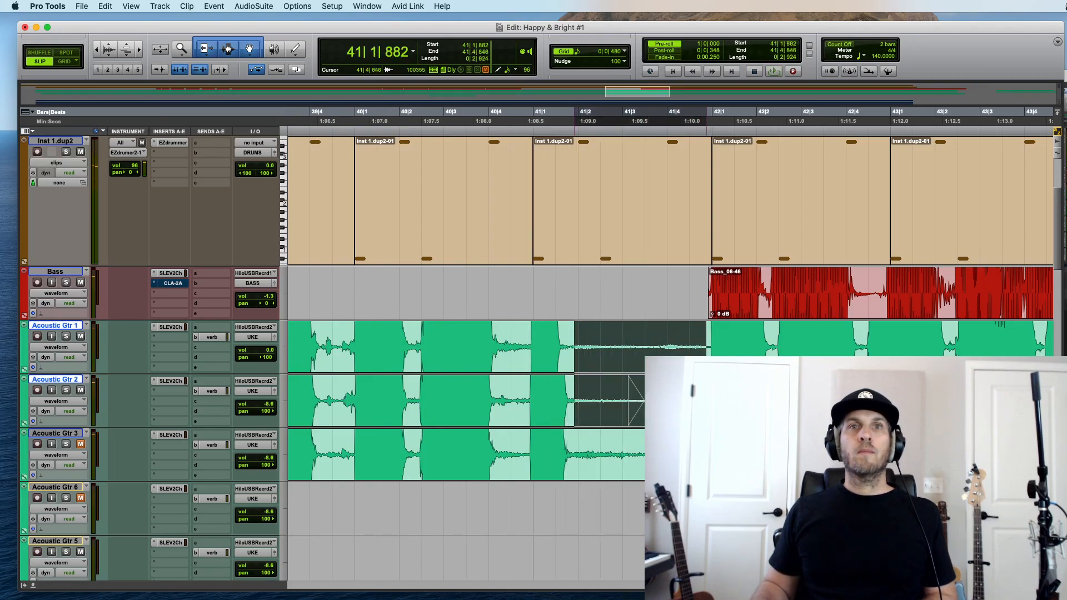
key(Delete)
key(space)
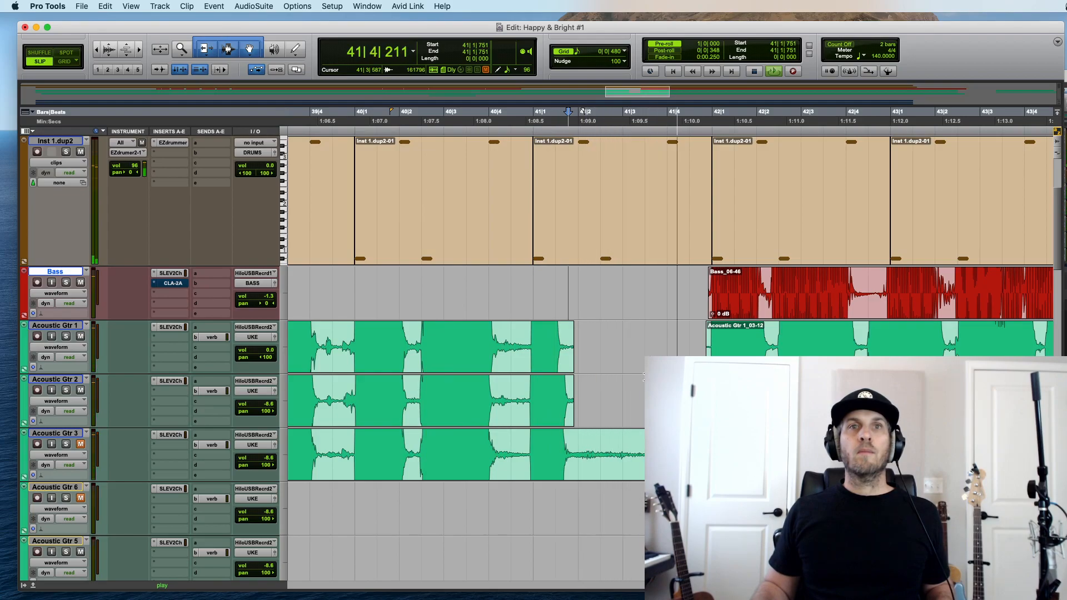
Step: Display the sustain (64) controller data on the Main Piano track
scroll(644, 378, down, 15)
key(space)
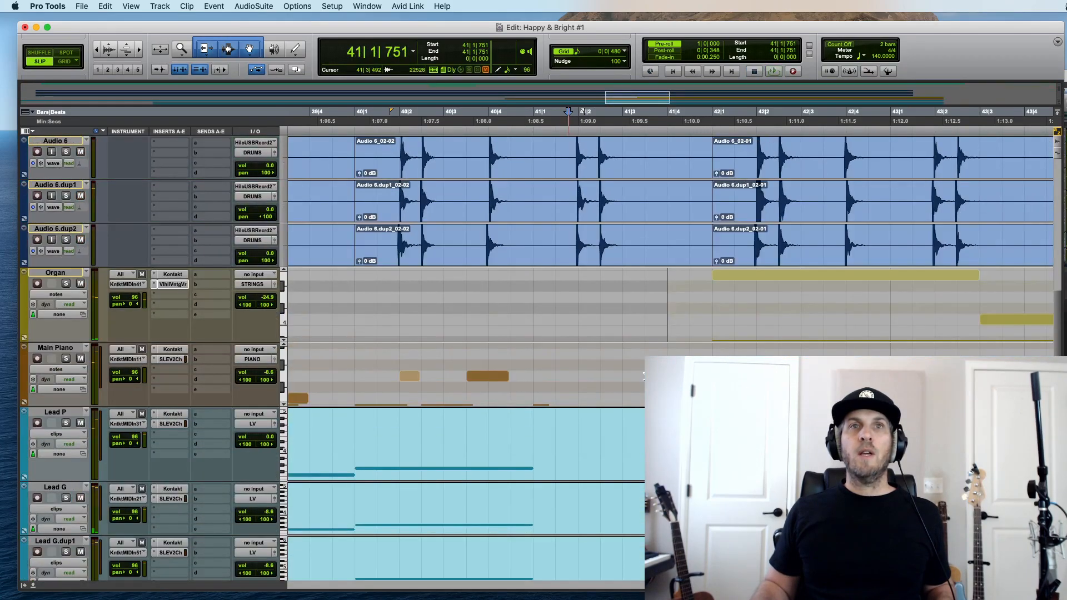
click(545, 361)
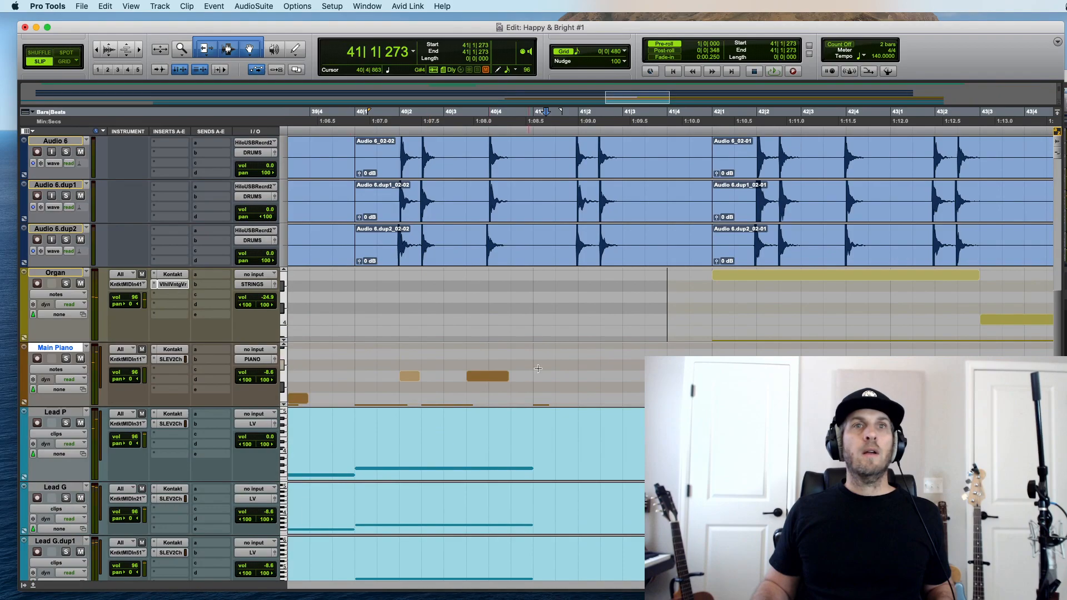
click(63, 371)
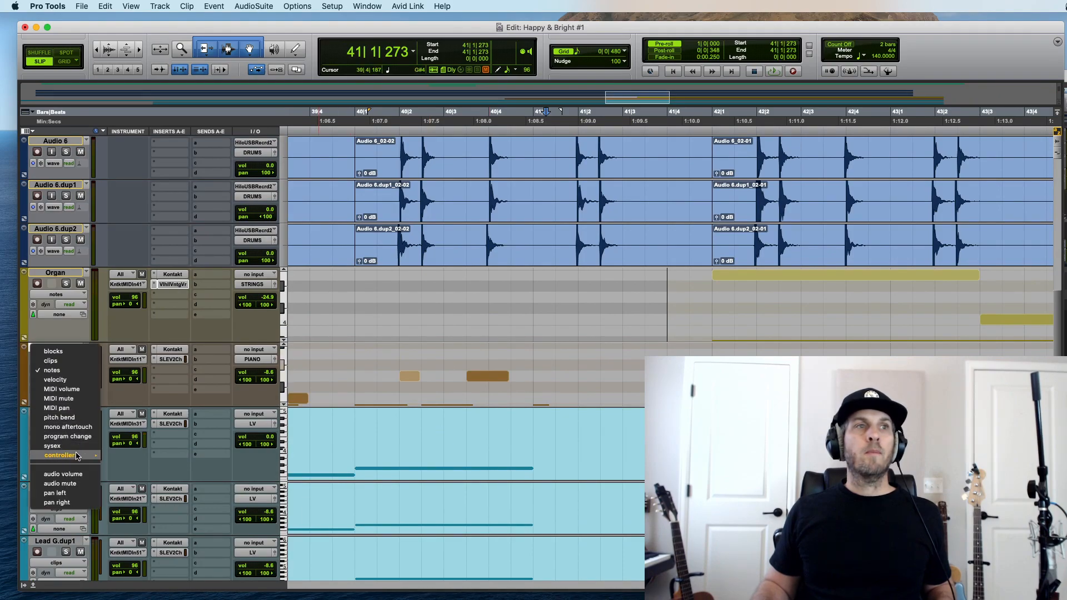
mouse_move(77, 455)
click(133, 496)
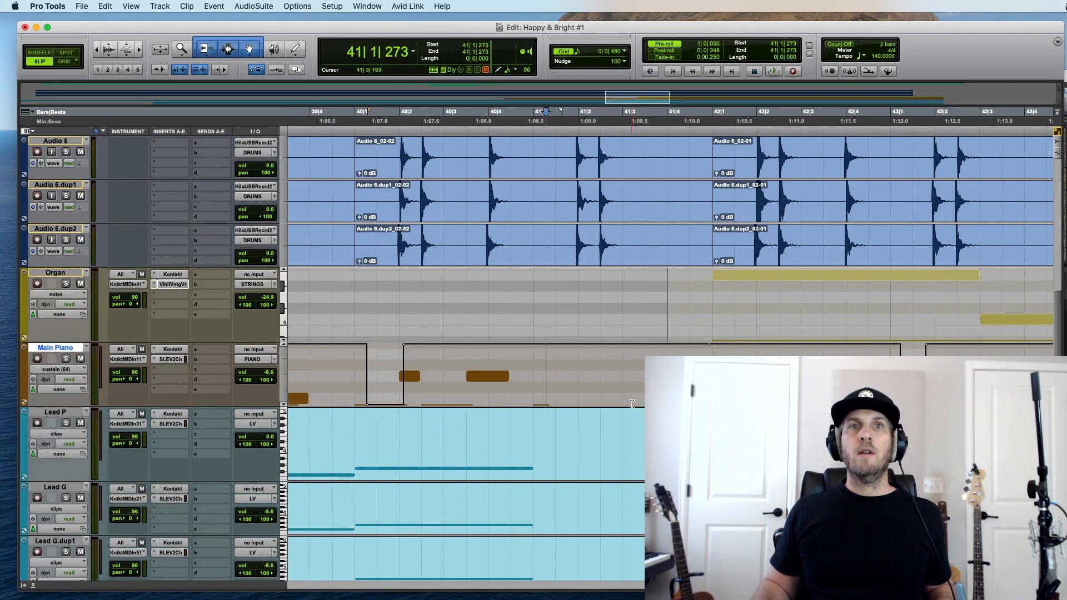
Step: Lower the Main Piano sustain to 0 from early bar 41 to just before bar 42, and play the break
scroll(631, 420, down, 5)
click(570, 232)
key(space)
key(space)
drag(554, 235, 578, 308)
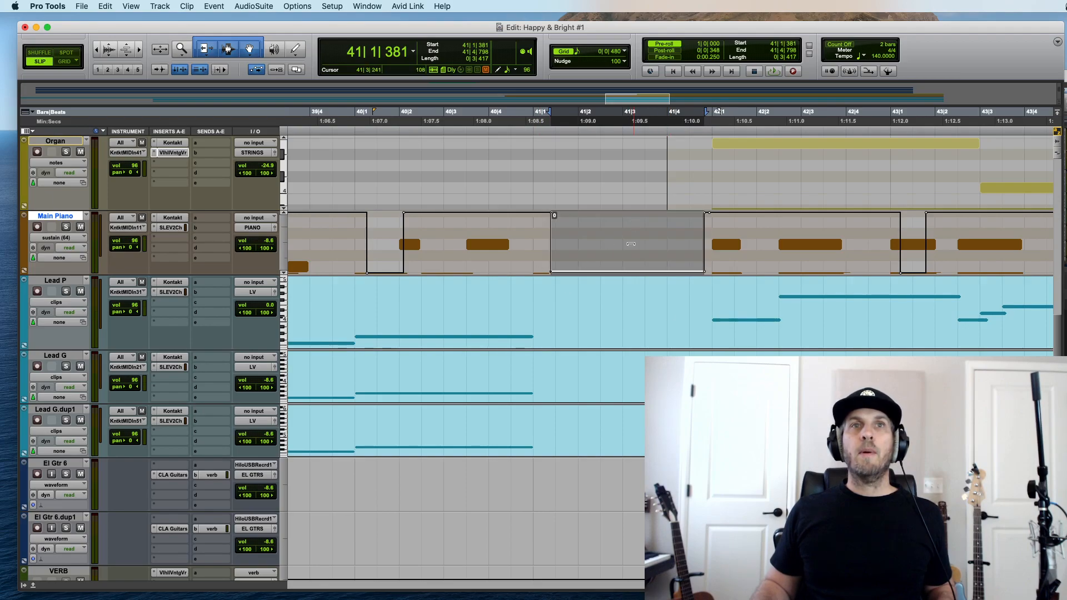
click(438, 244)
key(space)
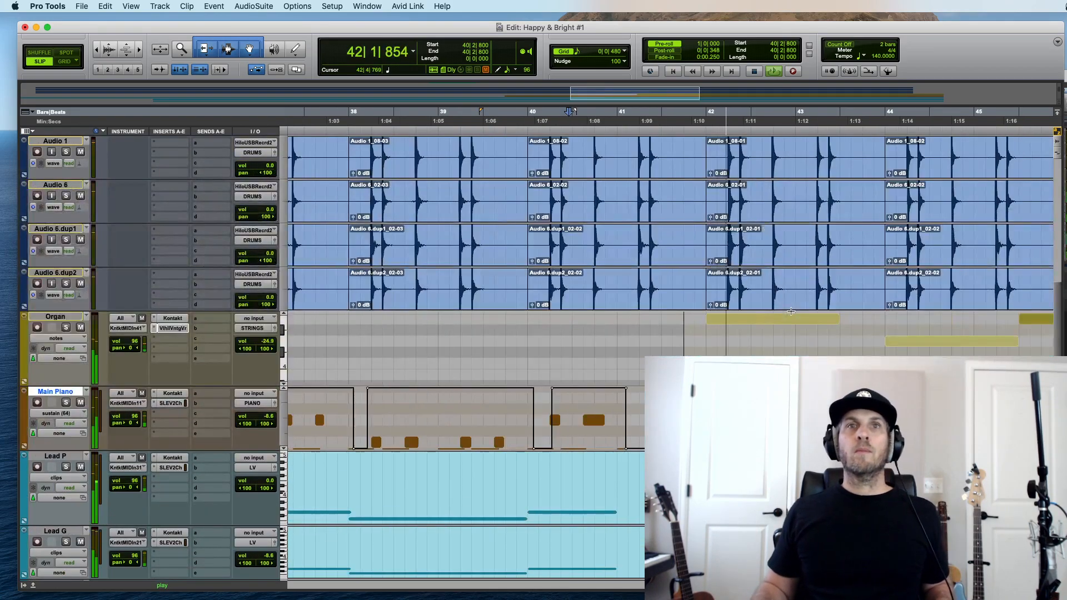
Step: Delete the shaker clip in bar 41 of the Inst 1 track and start playback ahead of the break
scroll(791, 312, up, 15)
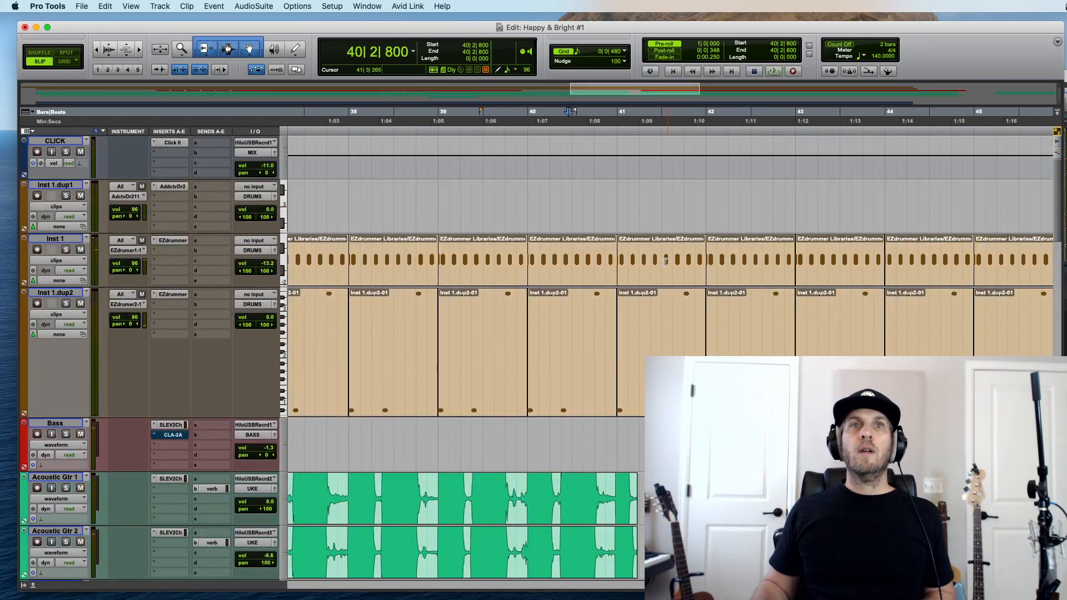
double_click(666, 259)
key(BackSpace)
click(591, 201)
key(space)
Step: Delete the Inst 1.dup2 section from beat 3 of bar 41 to shortly before bar 42
key(super+bracketright)
key(super+bracketright)
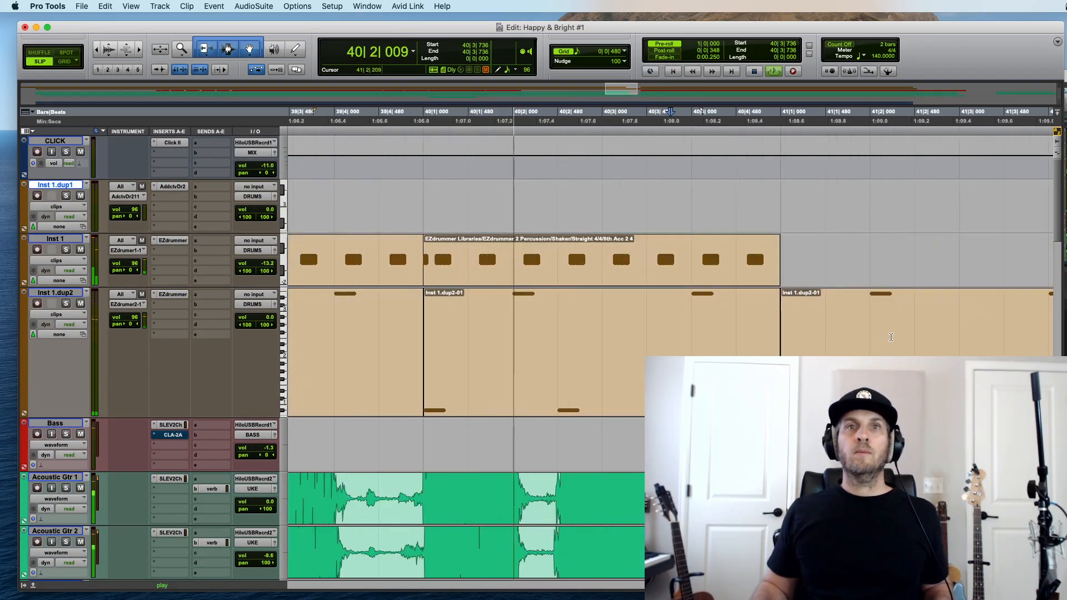
key(super+bracketleft)
drag(887, 383, 824, 383)
key(BackSpace)
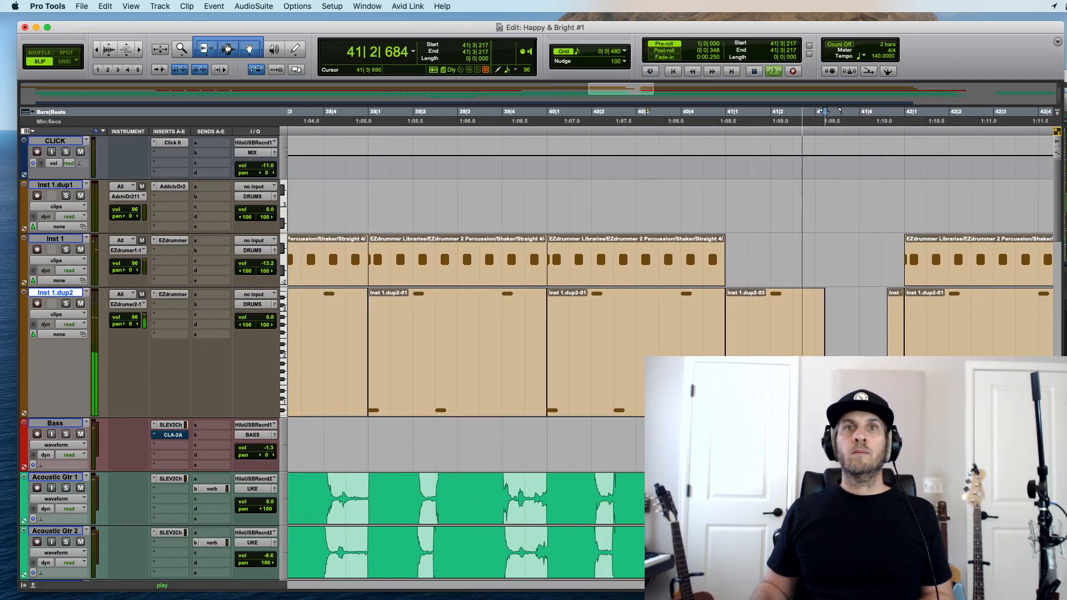
Step: Extend the gap in the Inst 1.dup2 track back to about beat 2 of bar 41 and play through the break
click(763, 333)
key(space)
key(super+bracketright)
key(super+bracketleft)
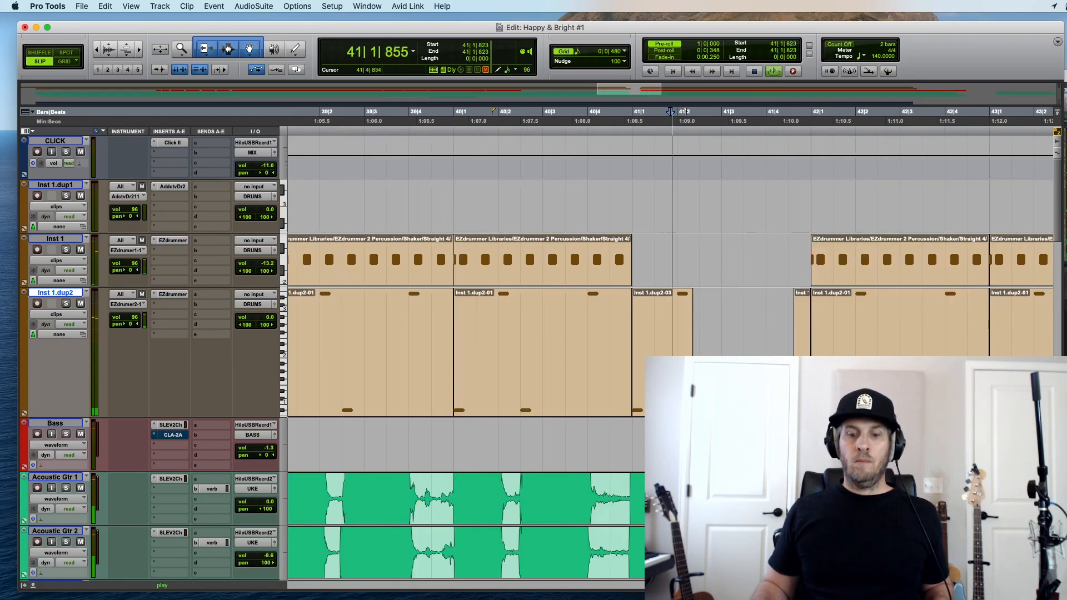
key(super+bracketleft)
scroll(681, 112, down, 5)
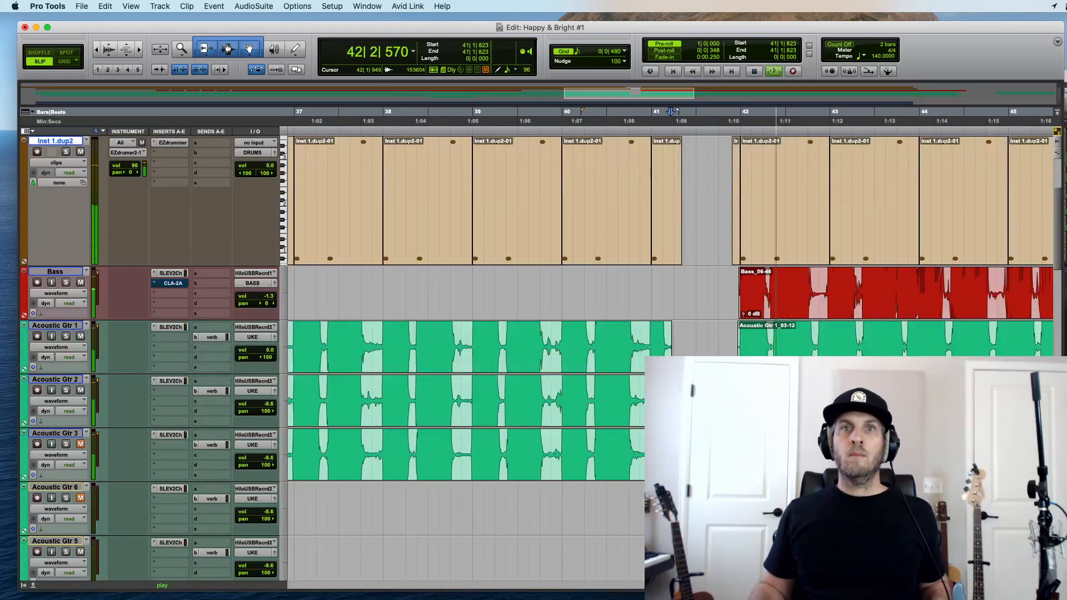
key(space)
Step: Separate the second bass note of bar 42 into its own clip, shift it slightly later and play it back
key(super+bracketright)
key(super+bracketright)
click(812, 303)
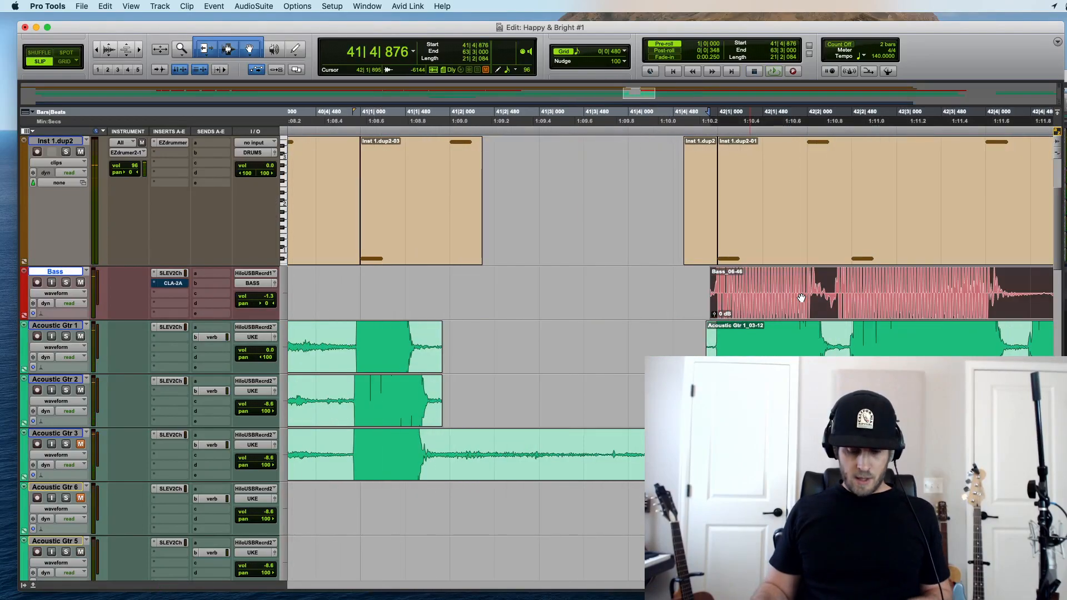
click(814, 289)
key(super+bracketright)
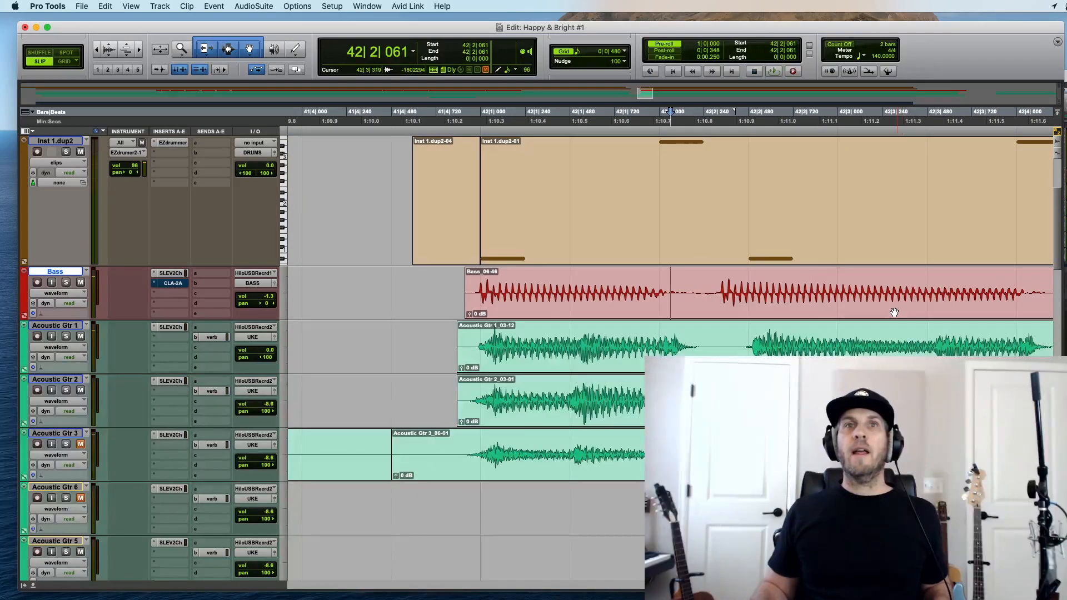
key(super+bracketleft)
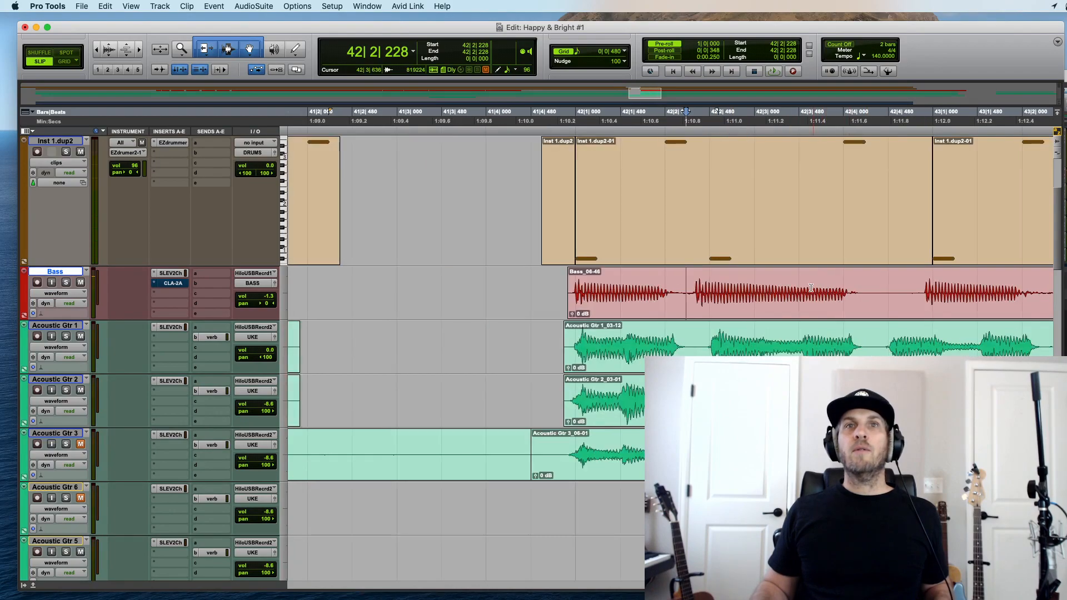
drag(866, 289, 690, 291)
key(super+e)
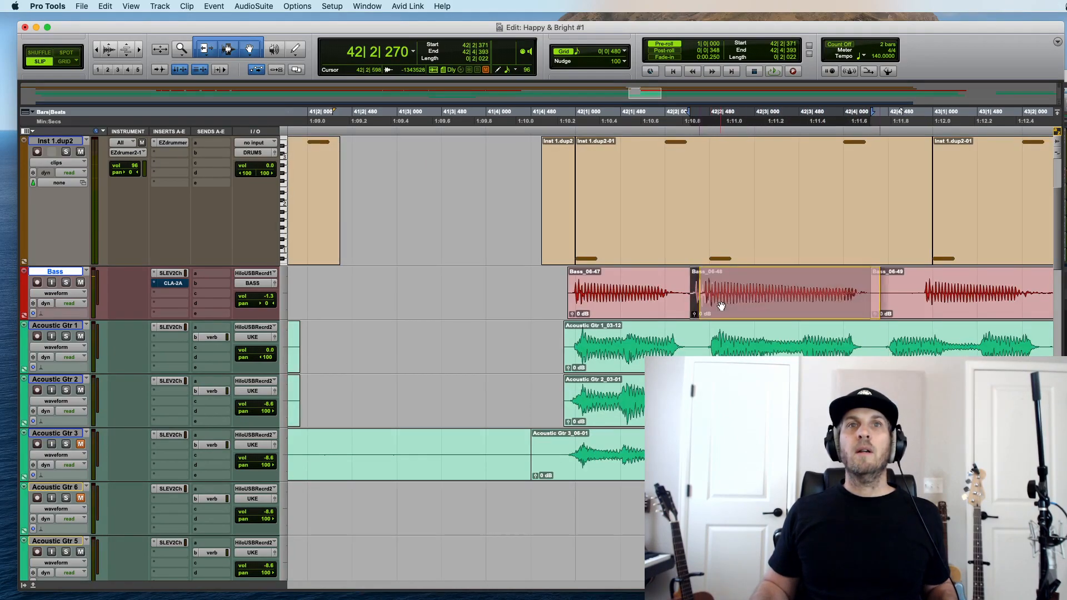
click(721, 303)
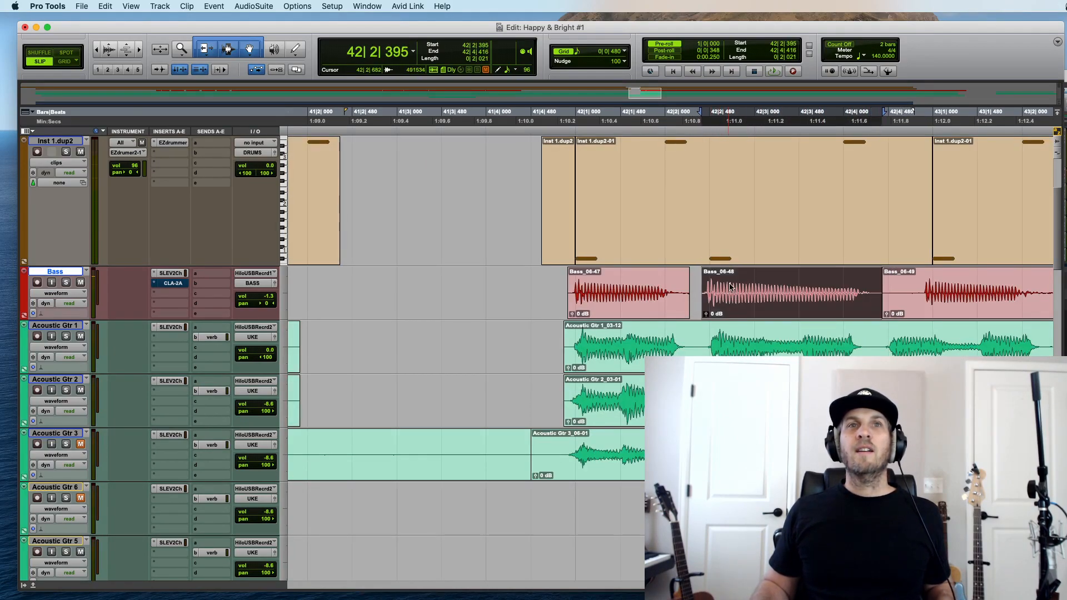
click(746, 290)
key(space)
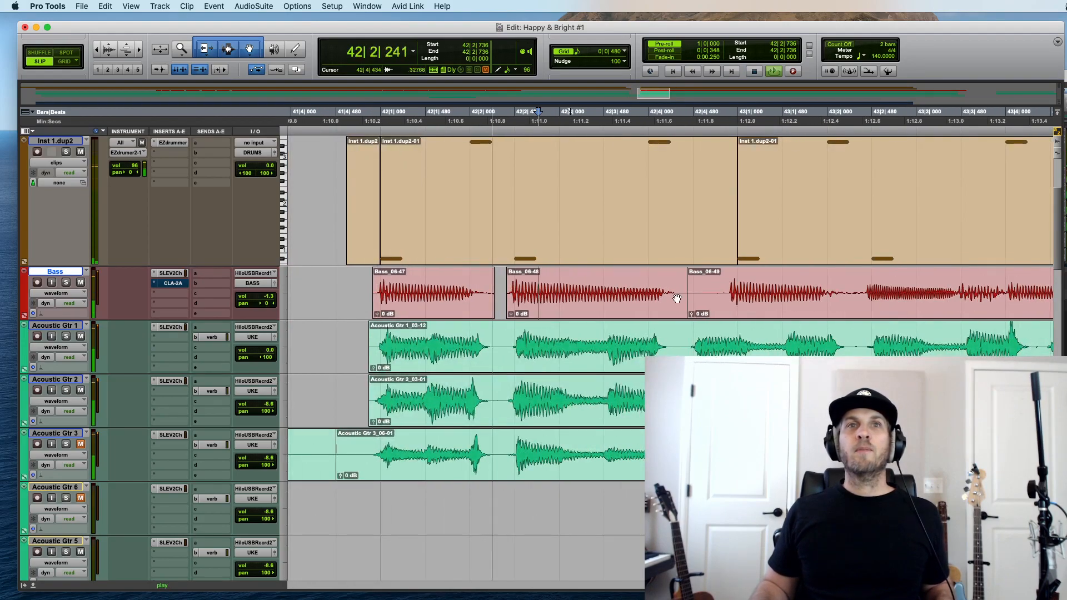
Step: Separate the first bass note of bar 43 into its own clip, shift it slightly later and play it back
click(817, 310)
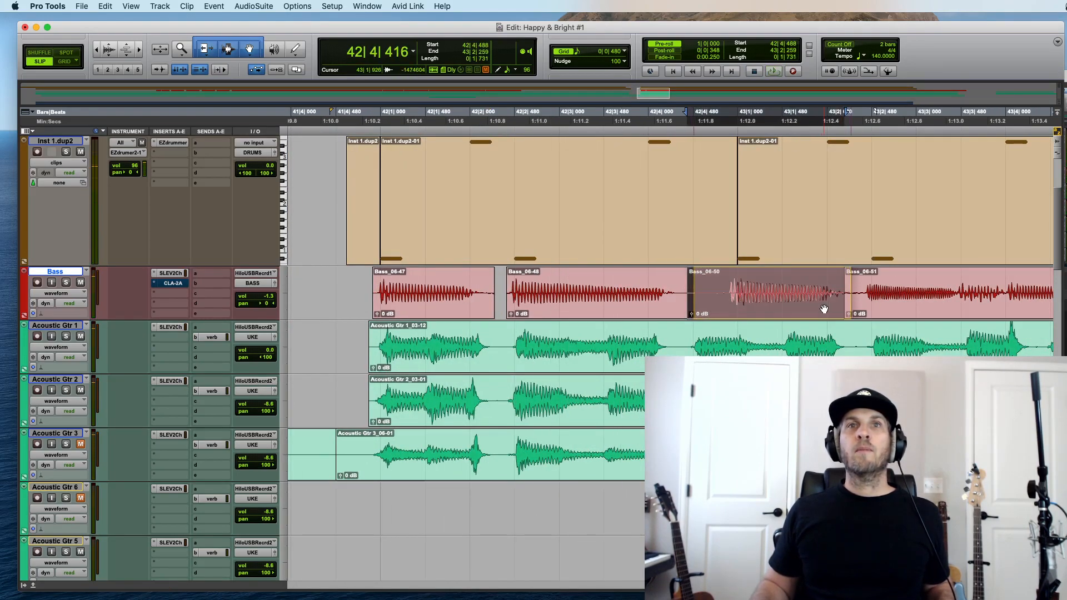
click(661, 280)
key(space)
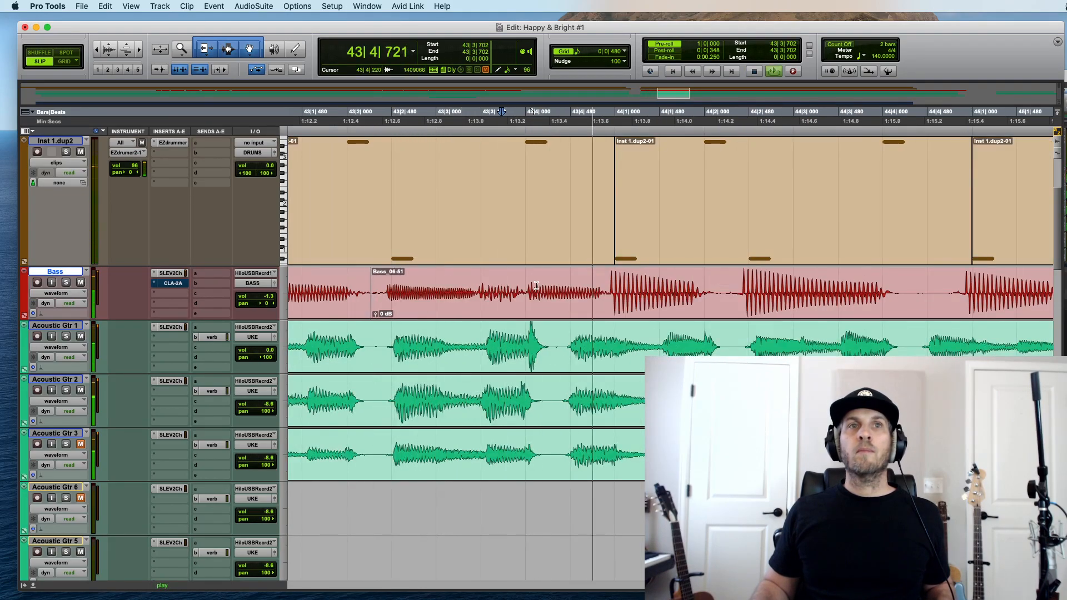
key(space)
Step: Play bars 43 and 44 and examine the timing of the bass notes against the drums
key(super+bracketleft)
click(472, 307)
key(super+bracketright)
key(super+bracketright)
drag(760, 311, 762, 311)
key(super+bracketleft)
key(super+bracketleft)
click(767, 283)
key(space)
key(super+bracketright)
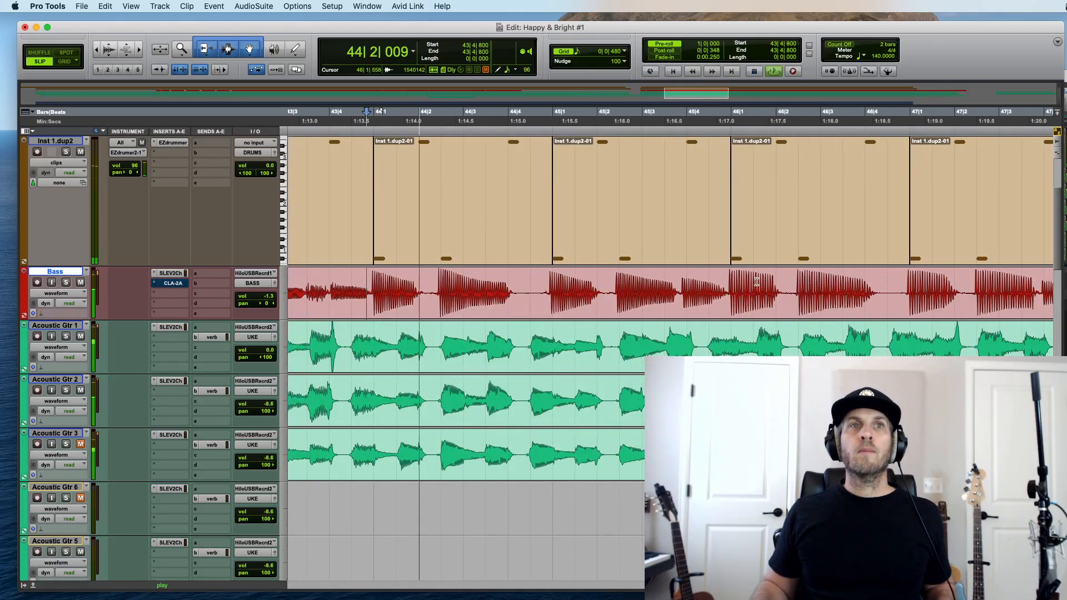
key(super+bracketright)
key(space)
key(space)
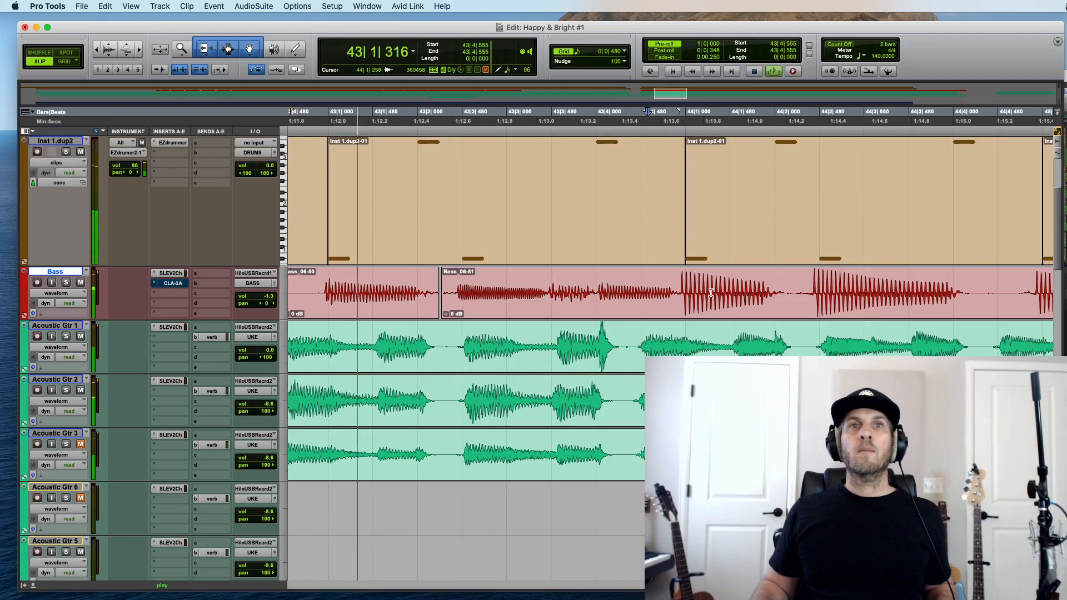
Step: Separate the two bass notes of bar 44 into one clip, shift it slightly later and play it back
drag(677, 284, 994, 293)
click(973, 294)
key(space)
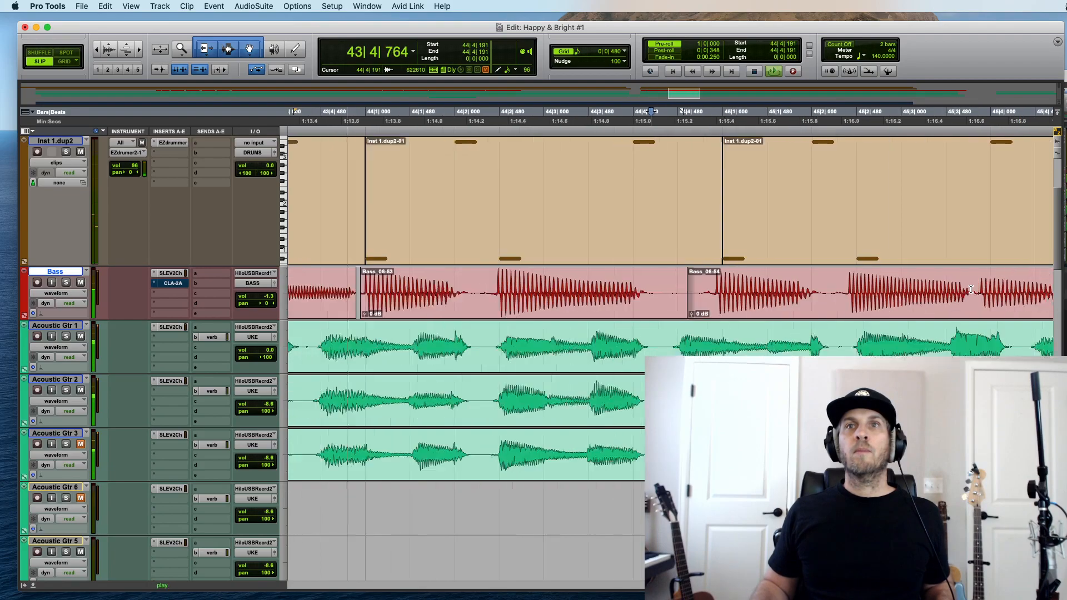
Step: Shift the bass clip at the start of bar 45 slightly later and play it back
drag(702, 303, 717, 303)
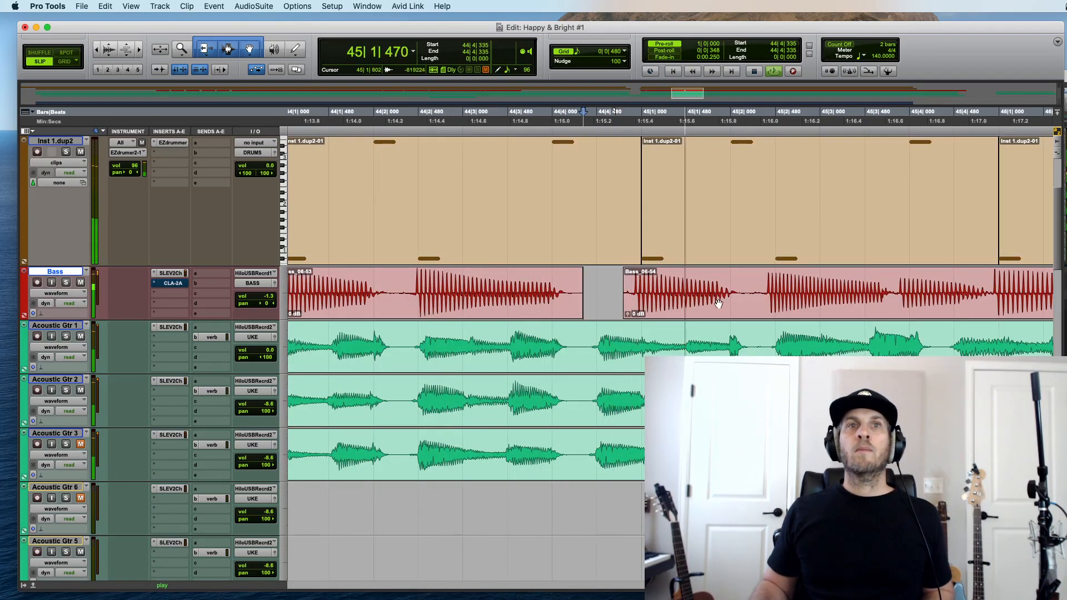
key(space)
click(748, 284)
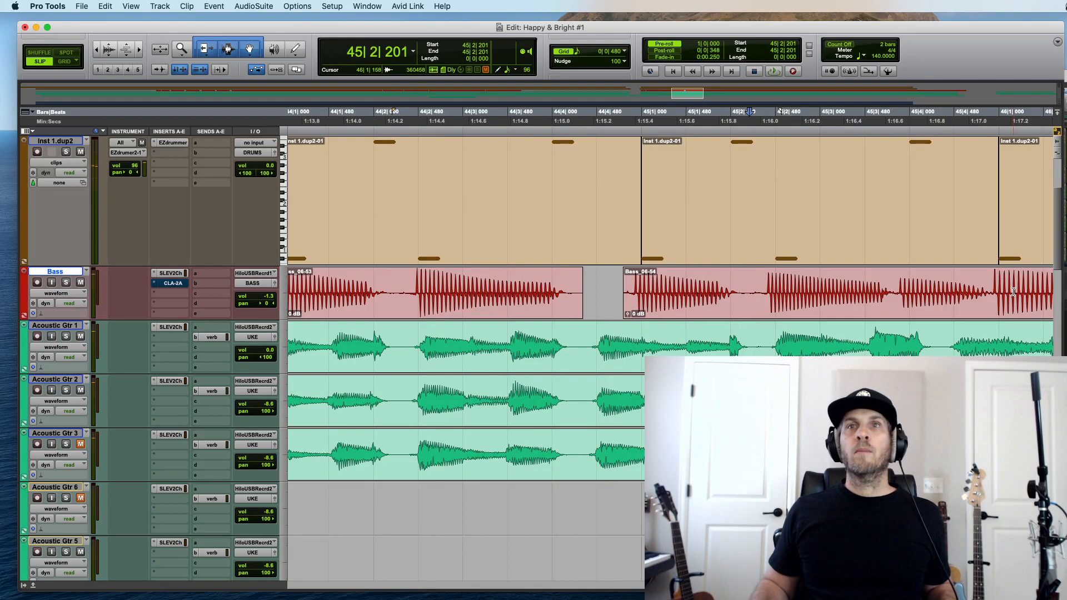
Step: Separate the two bass notes of bar 46 into their own clips, shift them slightly and play them back
key(super+e)
click(957, 313)
click(917, 279)
key(space)
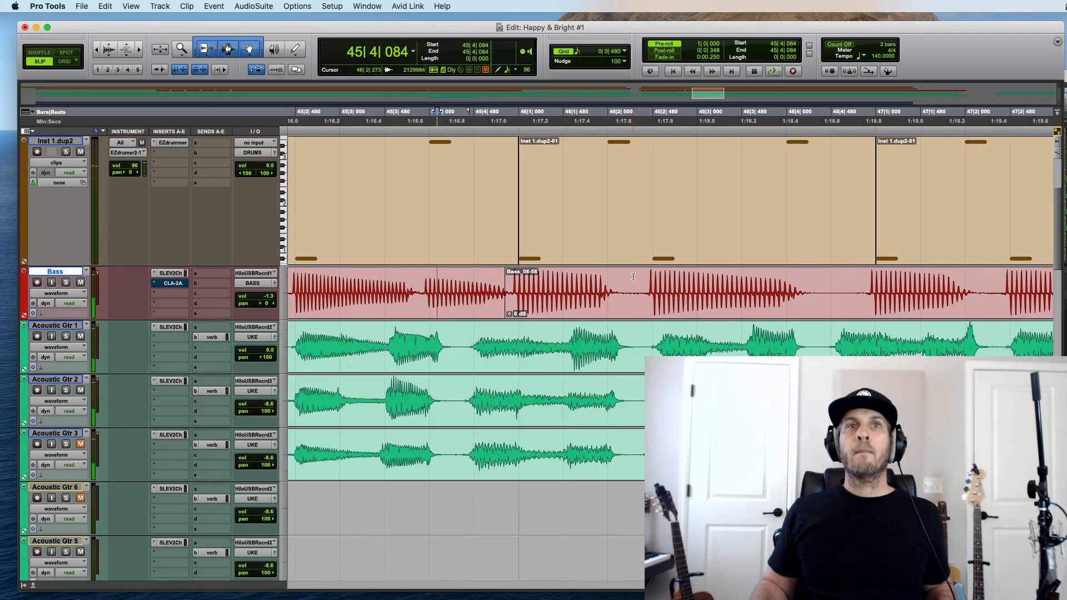
click(596, 311)
click(767, 286)
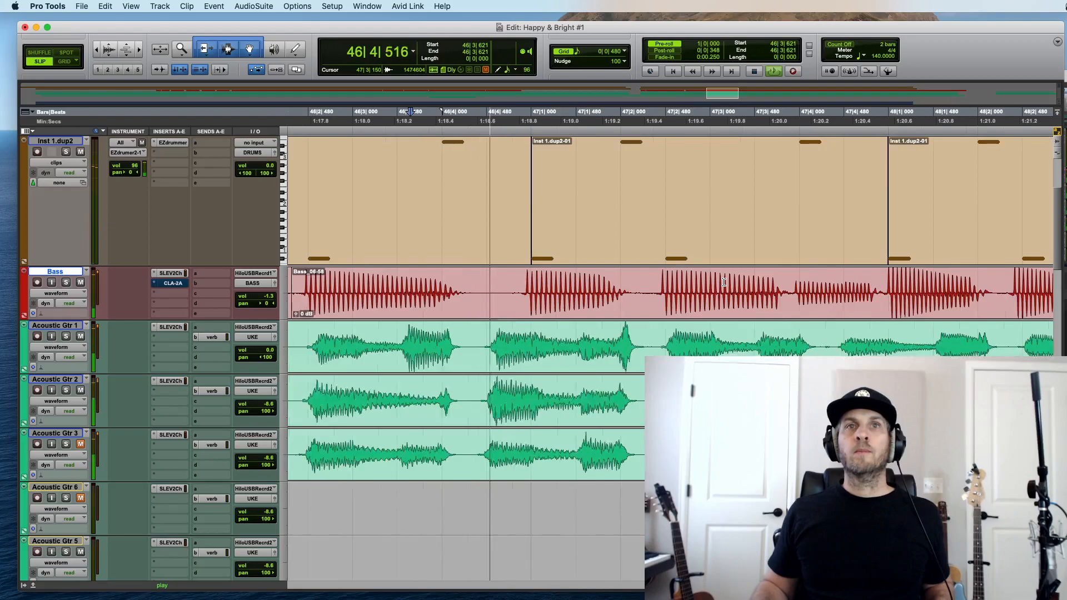
Step: Separate the first bass note of bar 47 into its own clip, shift it slightly later and play it back
drag(353, 283, 479, 289)
key(super+e)
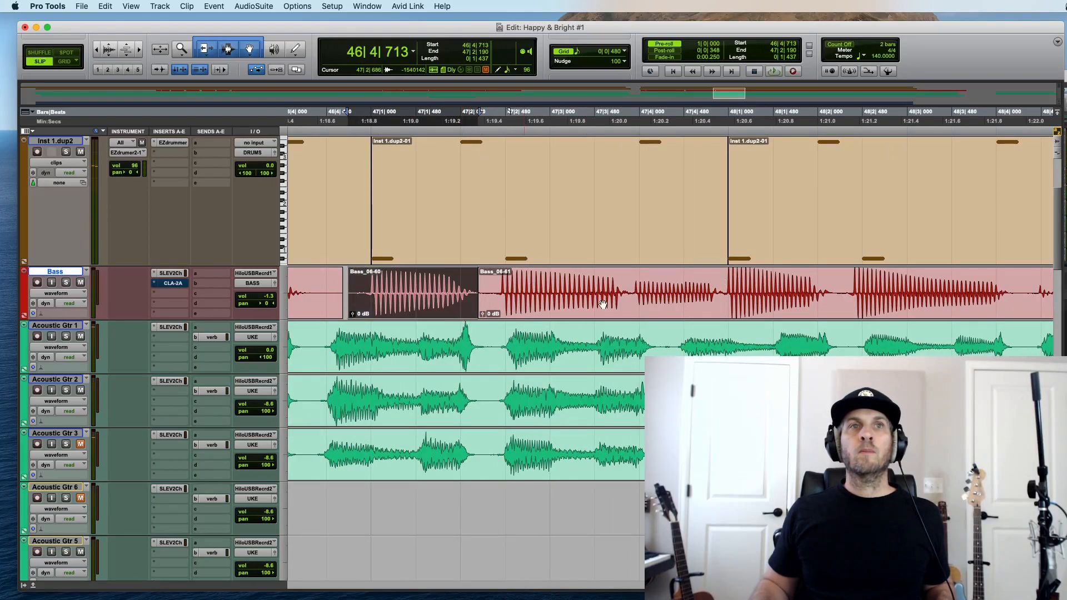
click(656, 287)
key(space)
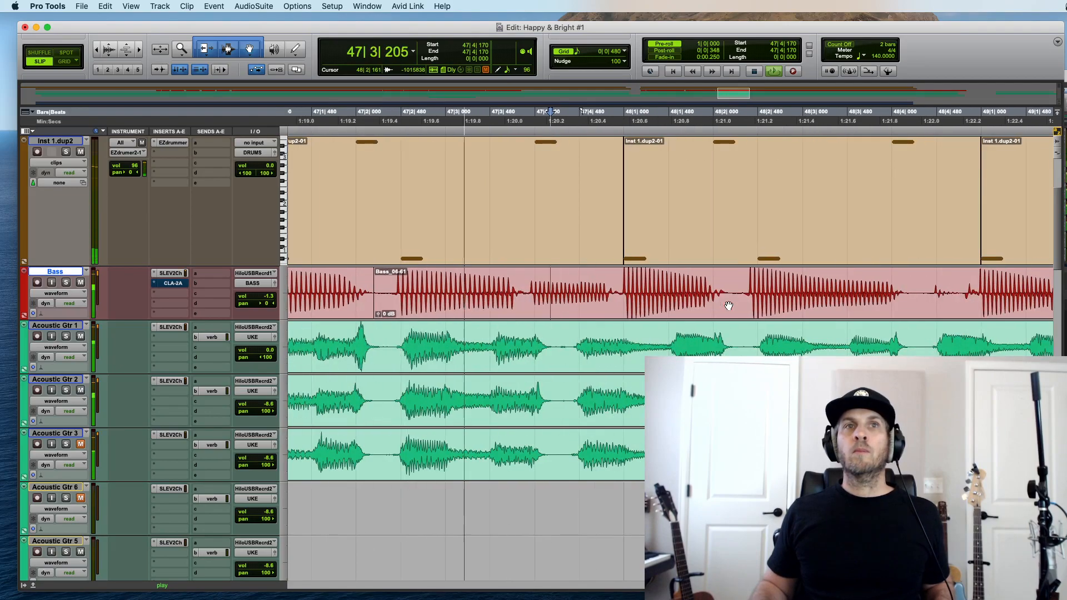
Step: Separate the second bass note of bar 48 into its own clip, shift it slightly later and play it back
key(space)
drag(591, 285, 439, 300)
click(520, 280)
key(space)
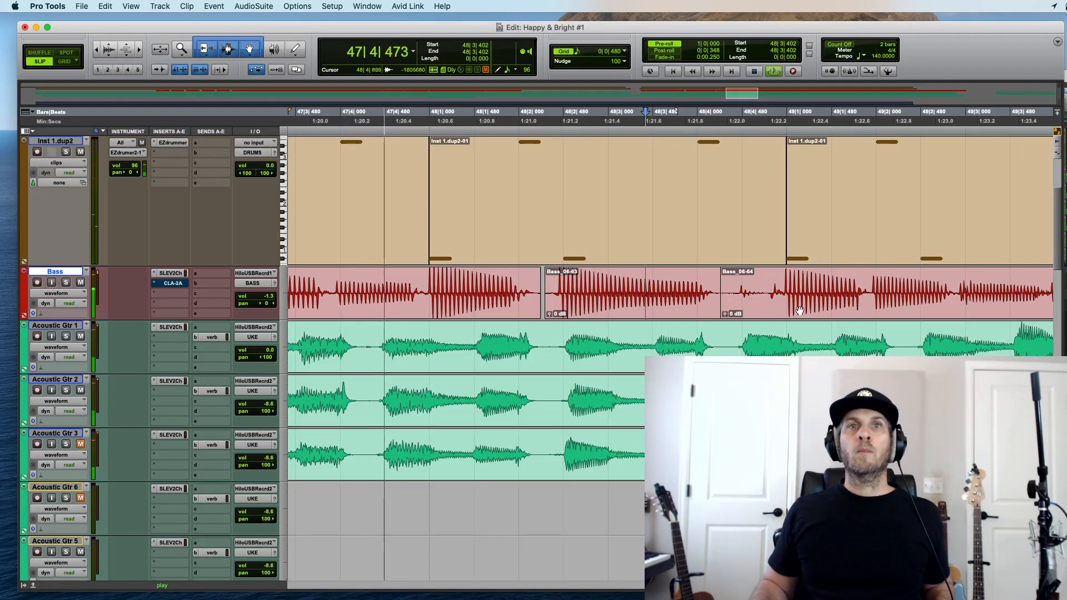
Step: Delete the stray bass noise at the end of bar 48 and play through bar 49 to check the timing
drag(778, 303, 728, 308)
key(Delete)
click(725, 305)
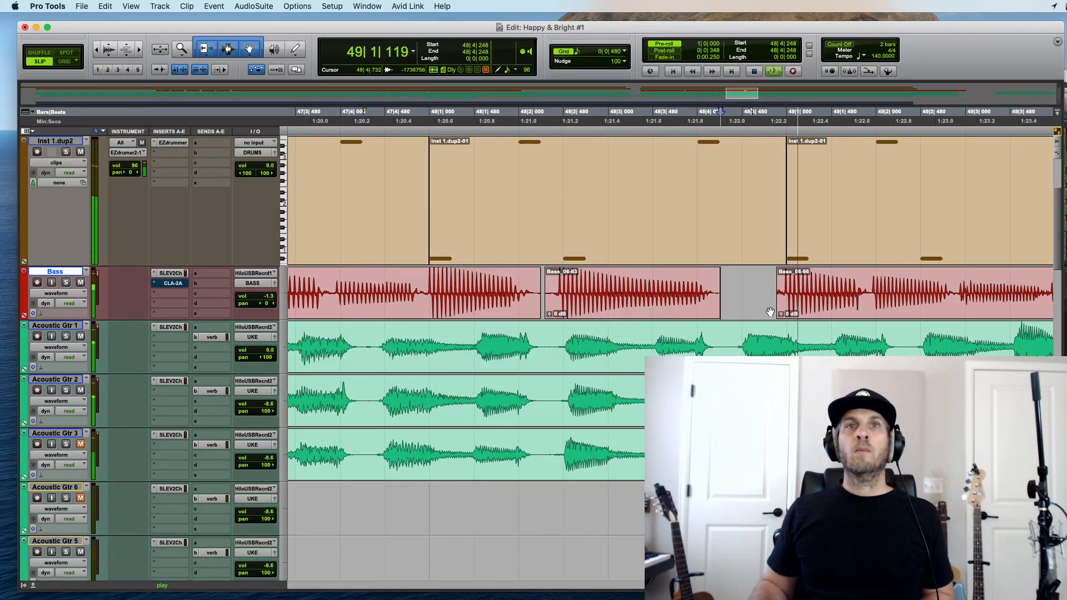
key(Delete)
key(space)
click(619, 294)
key(space)
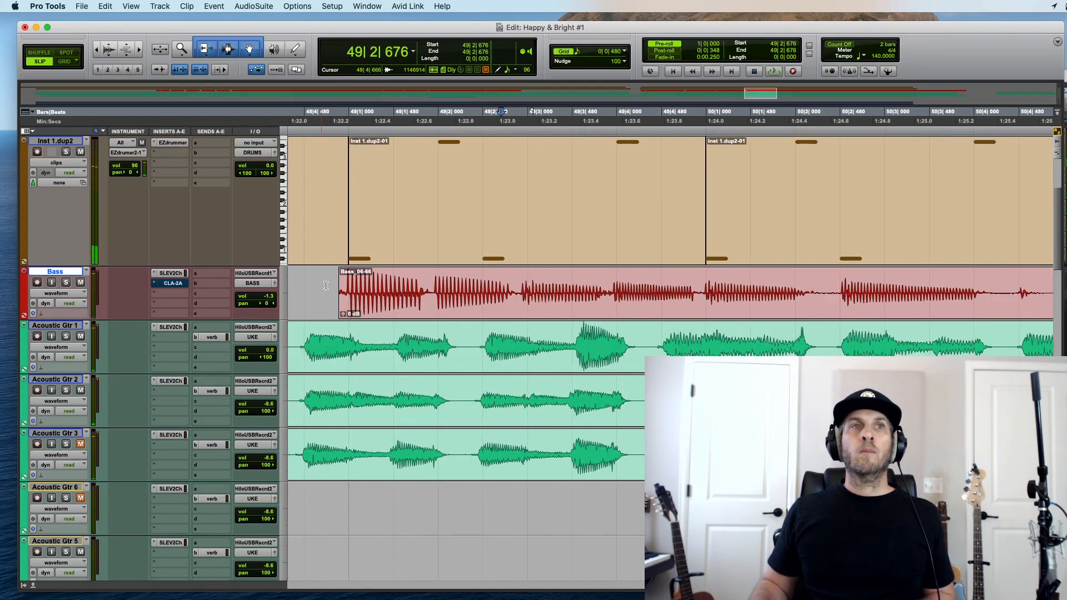
click(566, 296)
key(space)
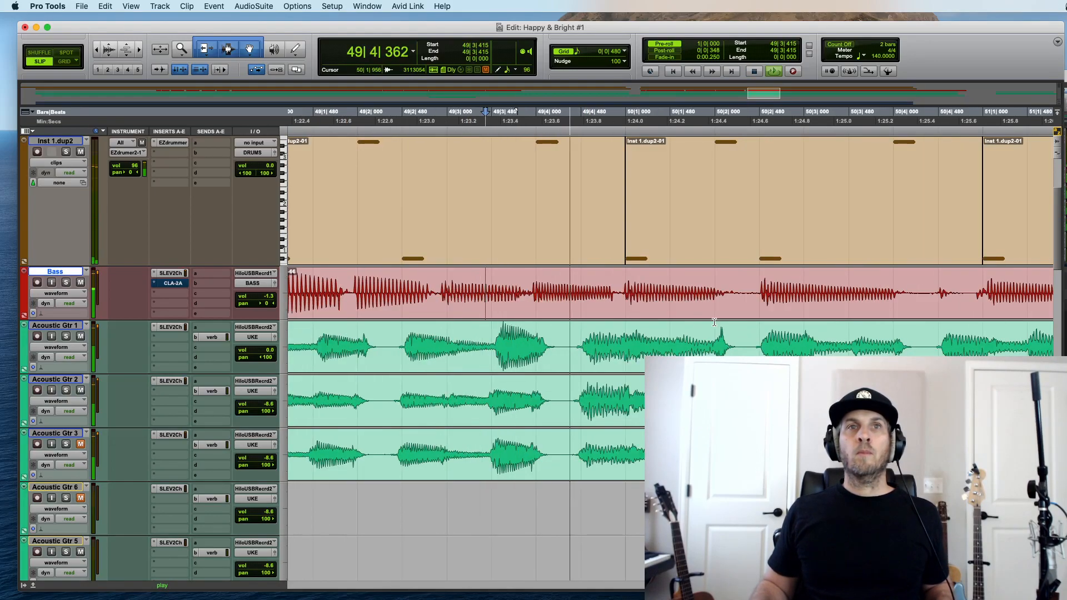
Step: Separate the bass note on beat 3 of bar 49 into its own clip and play it back
drag(435, 289, 533, 290)
key(super+e)
click(580, 294)
key(space)
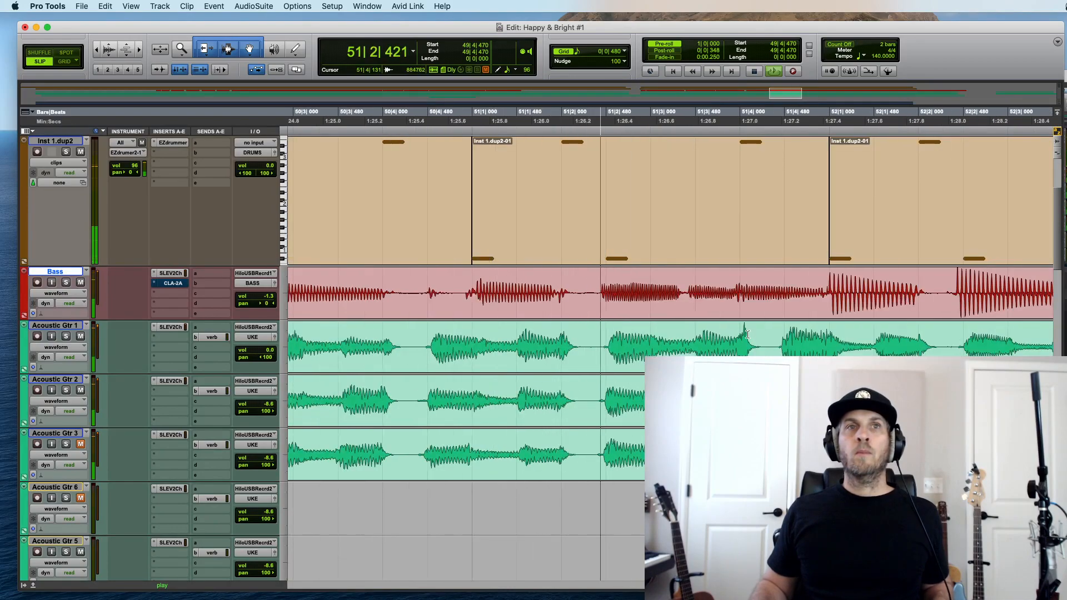
Step: Separate the first bass note of bar 51 into its own clip, shift it slightly earlier and play it back
key(space)
drag(585, 293, 460, 292)
key(super+e)
drag(517, 310, 512, 310)
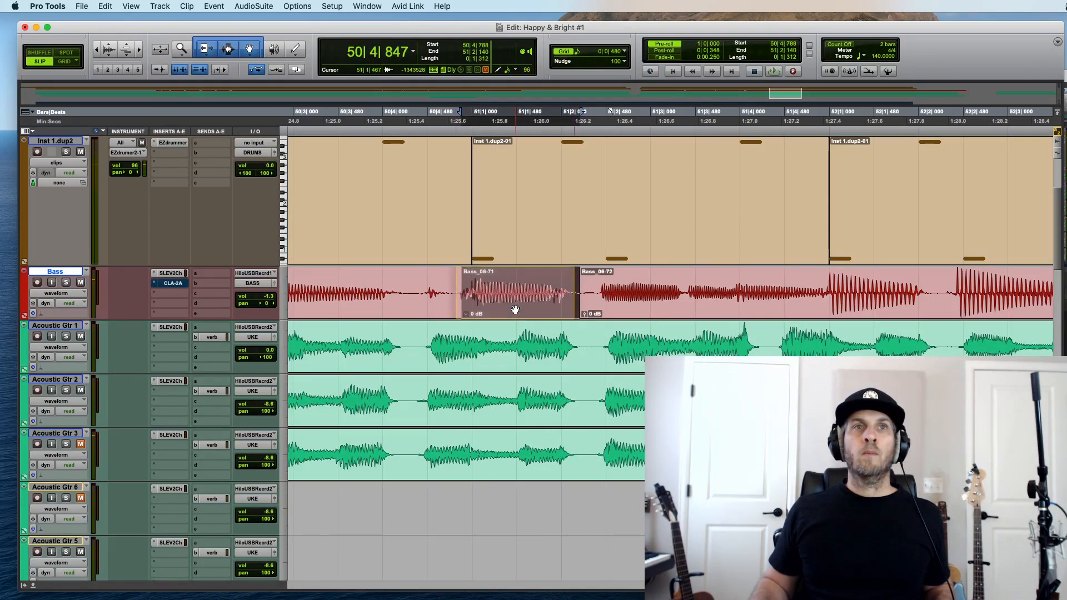
click(520, 285)
key(space)
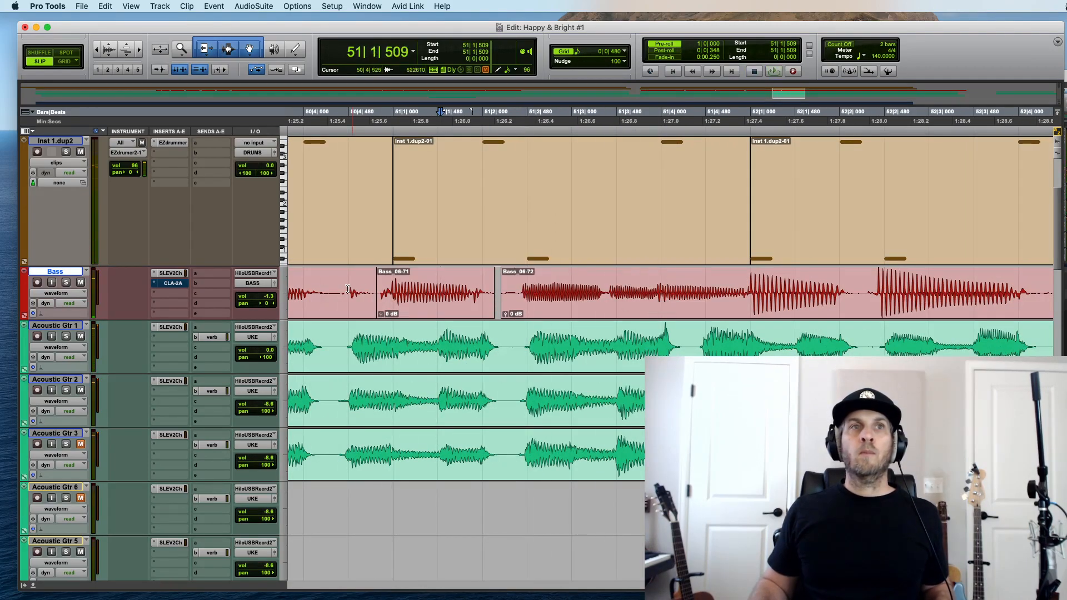
Step: Delete the stray noise before the first bass note of bar 51, trim that note's start close to the bar line and play it back
mouse_move(360, 309)
mouse_down()
mouse_move(349, 301)
mouse_move(374, 300)
mouse_up()
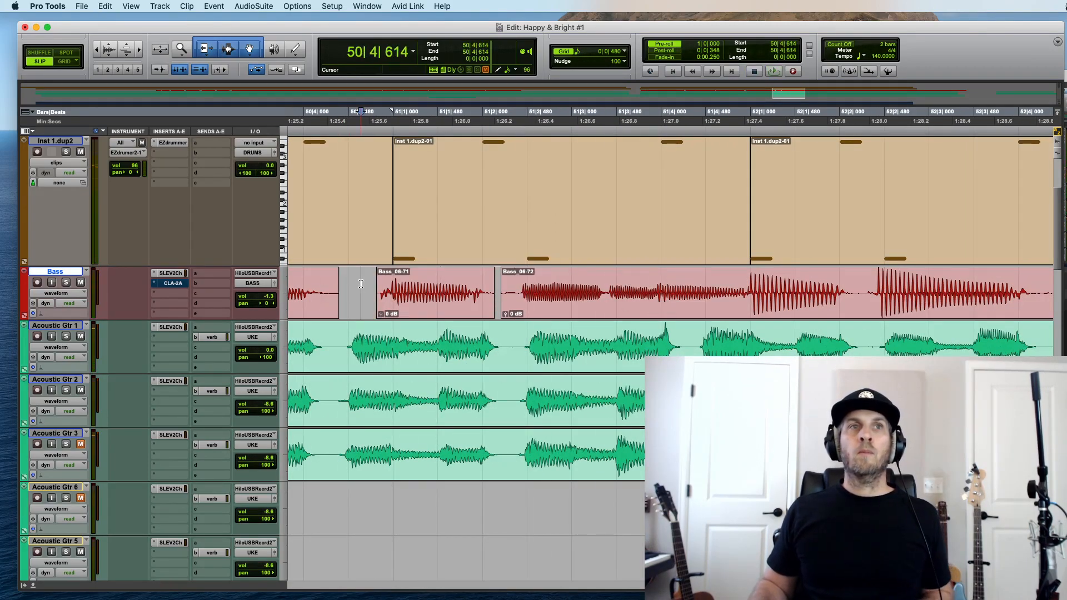
key(space)
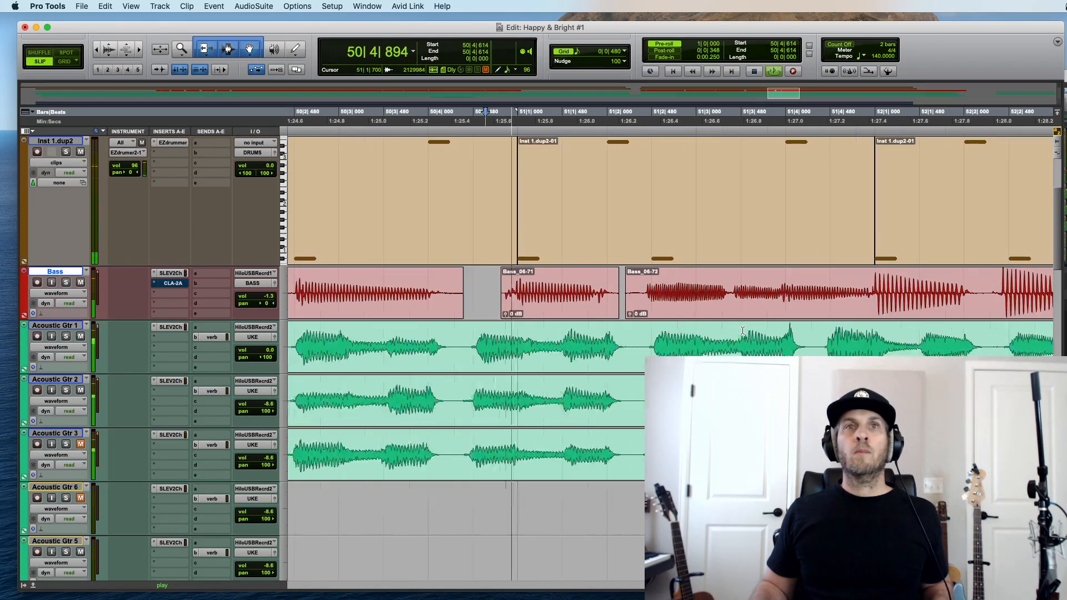
drag(503, 293, 515, 294)
key(space)
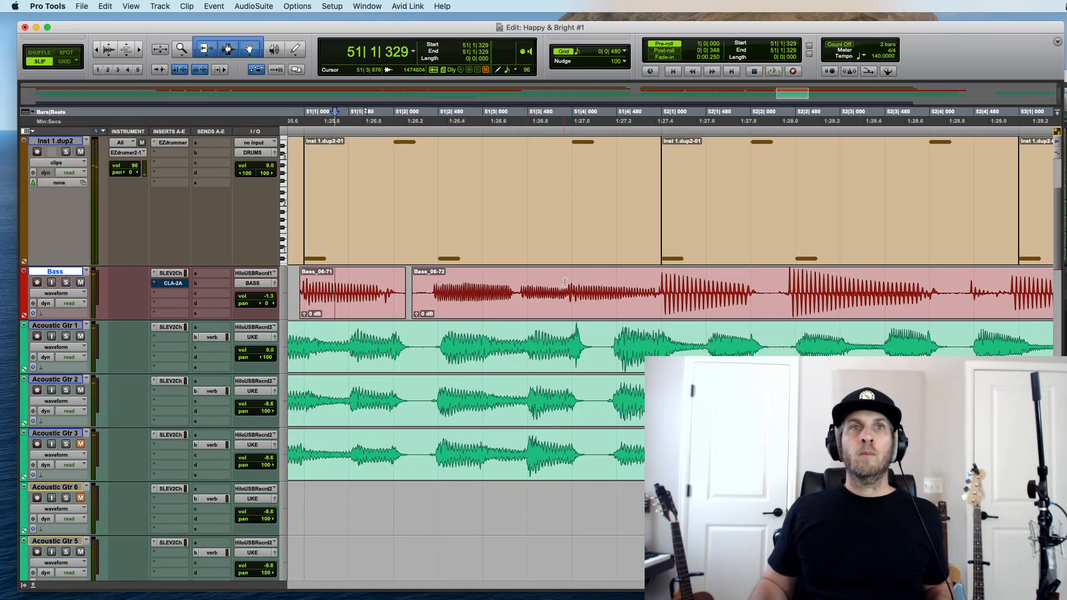
Step: Separate the next two bass notes of bar 51 into one clip, shift it slightly later and play it back
drag(565, 282, 417, 289)
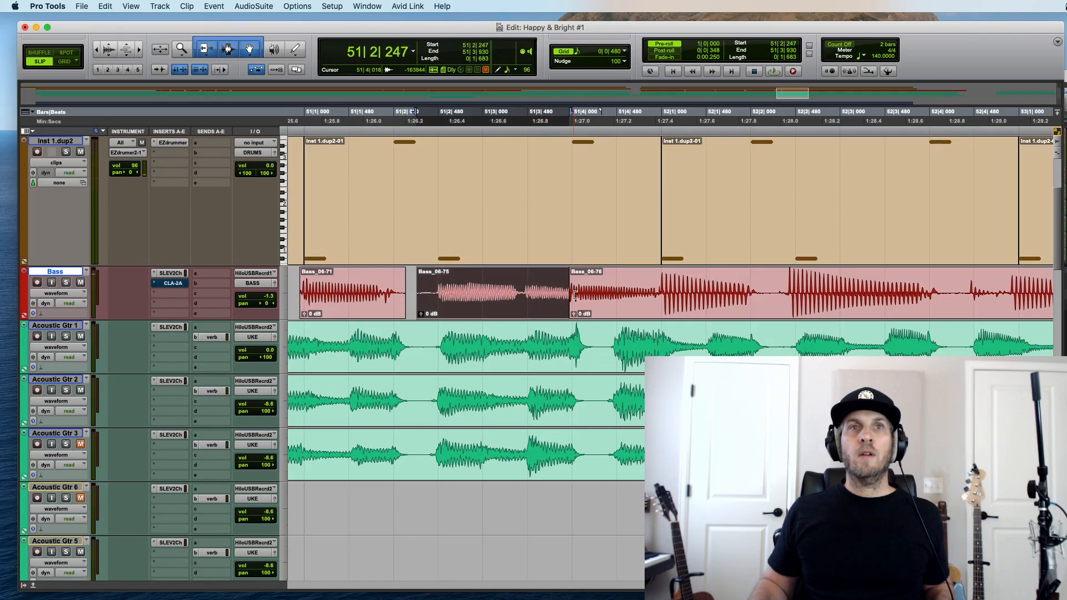
click(567, 297)
key(b)
click(584, 295)
key(space)
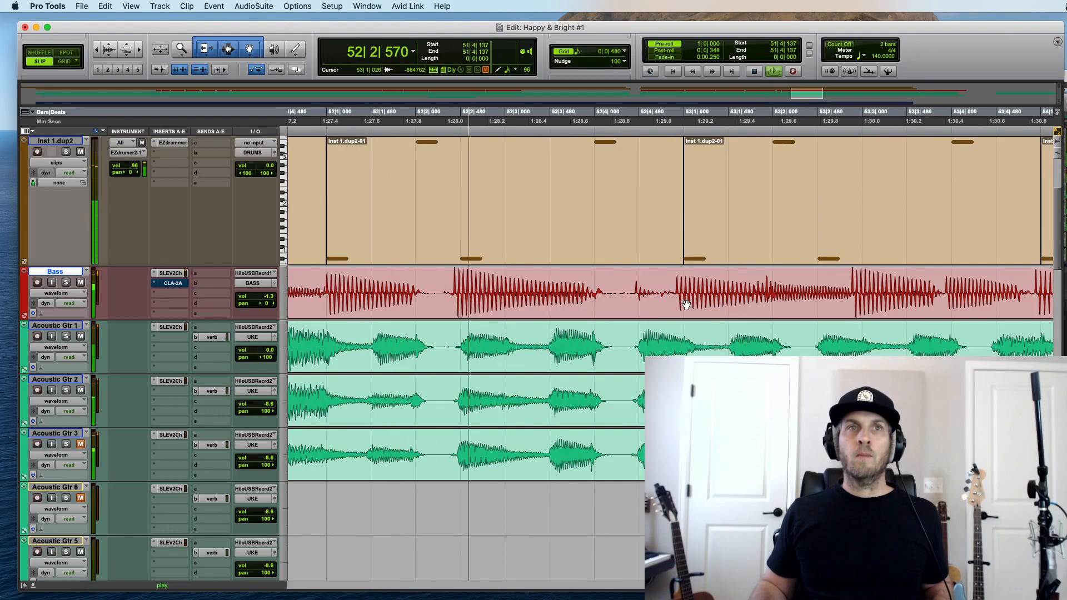
Step: Separate the second bass note of bar 52 into its own clip, shift it slightly later and play through bar 53
key(space)
drag(439, 289, 621, 290)
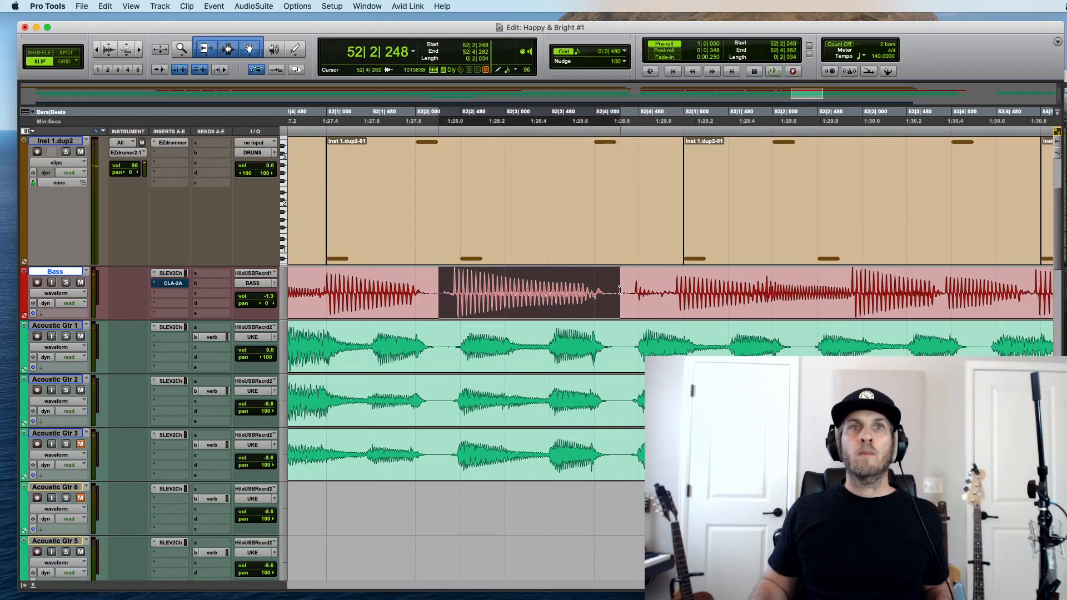
click(665, 303)
key(space)
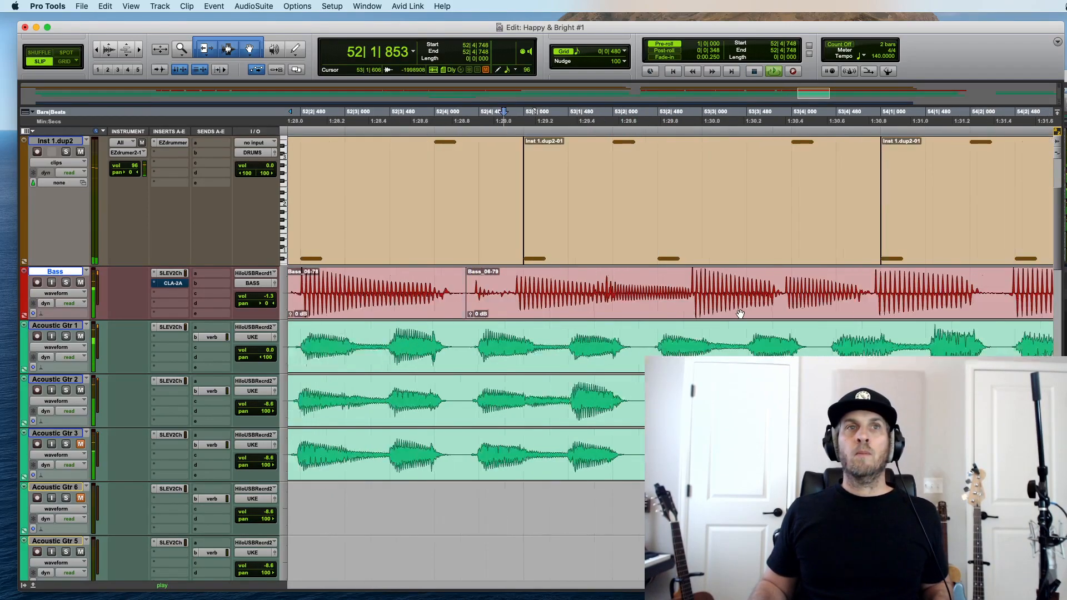
key(super+bracketleft)
key(super+bracketright)
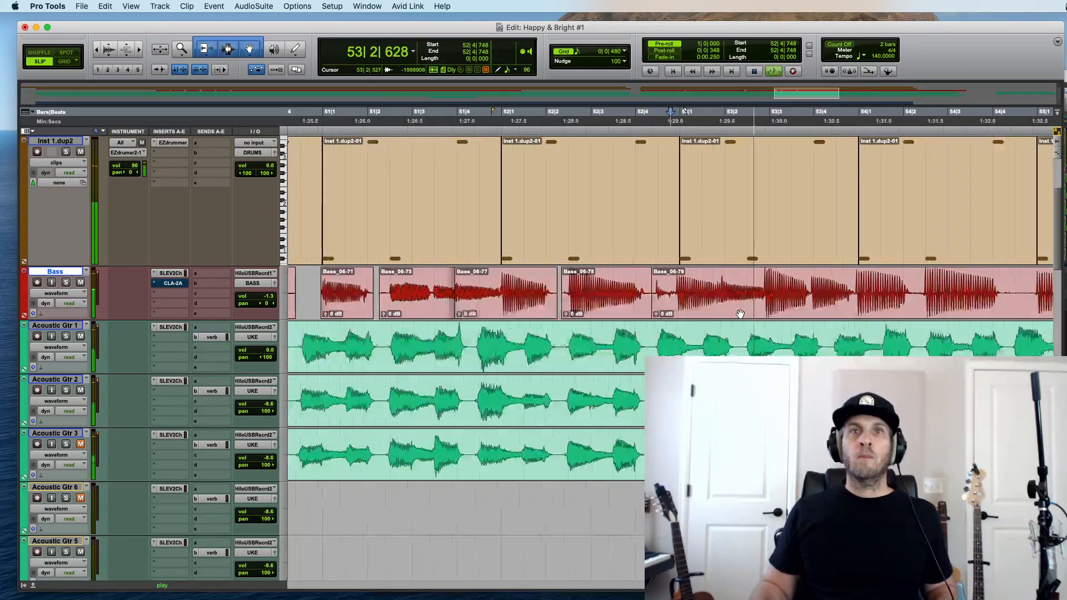
click(822, 295)
key(space)
key(space)
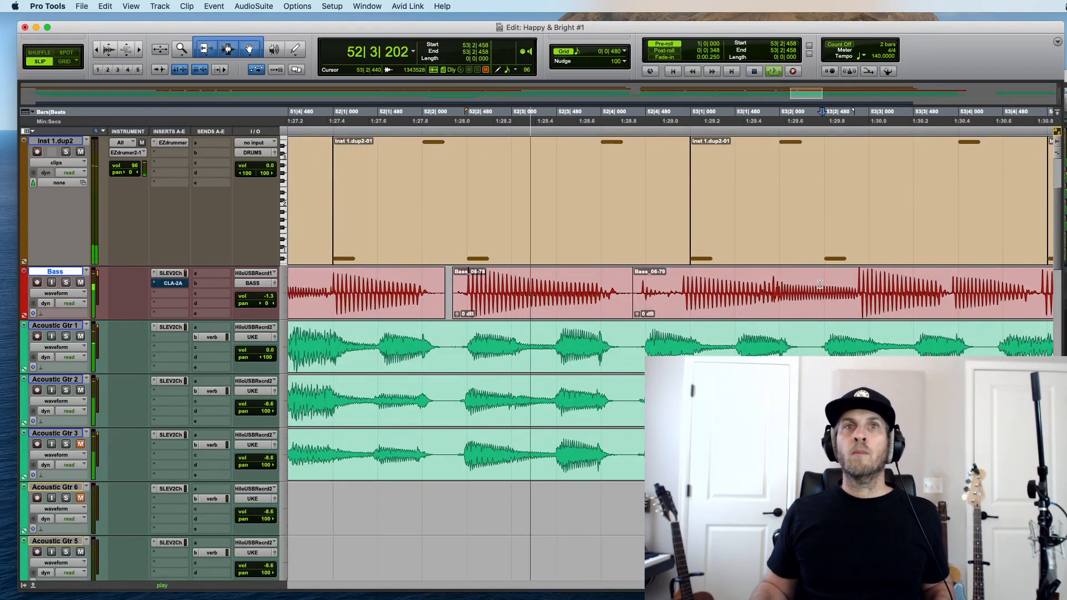
Step: Separate the bass notes of bar 53 into one clip and shift it slightly later
key(space)
drag(511, 295, 782, 303)
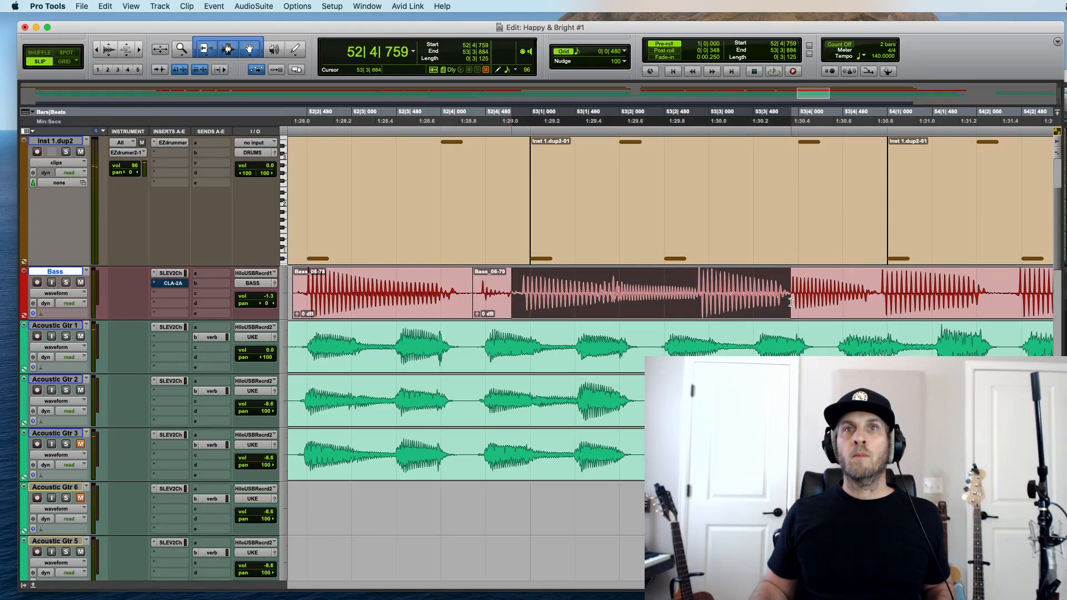
drag(804, 303, 855, 310)
Step: Separate the bass note on beat 3 of bar 53, shift it slightly later and play it back
click(702, 284)
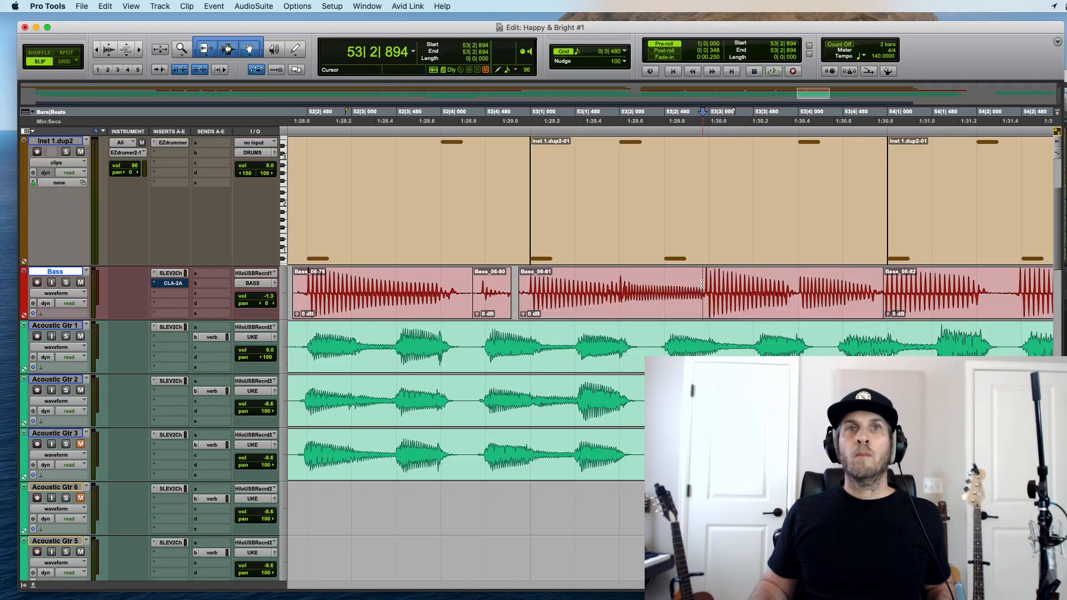
drag(729, 287, 775, 308)
click(666, 280)
key(space)
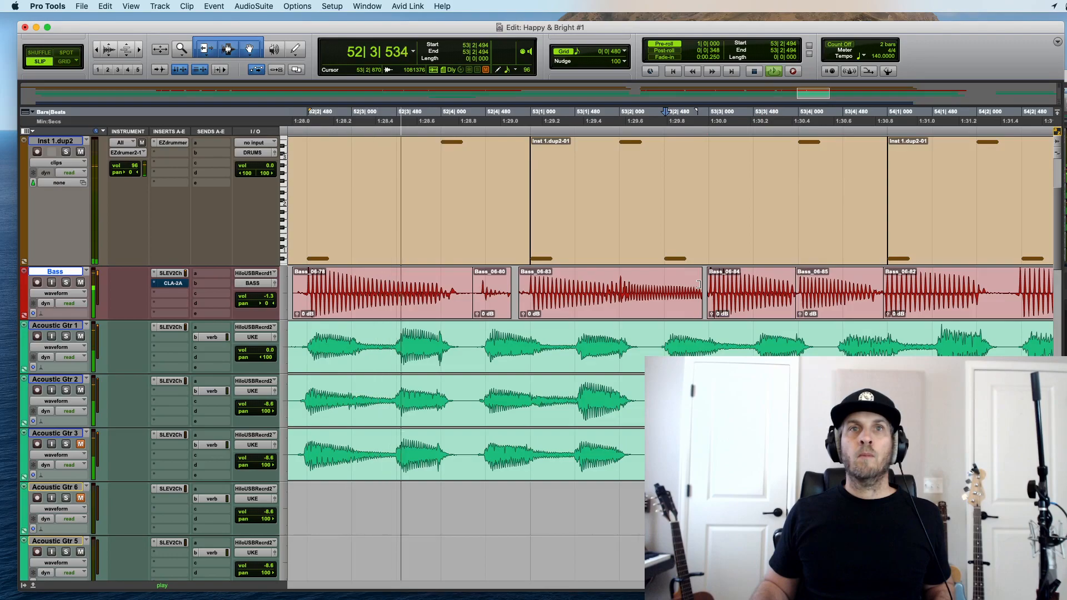
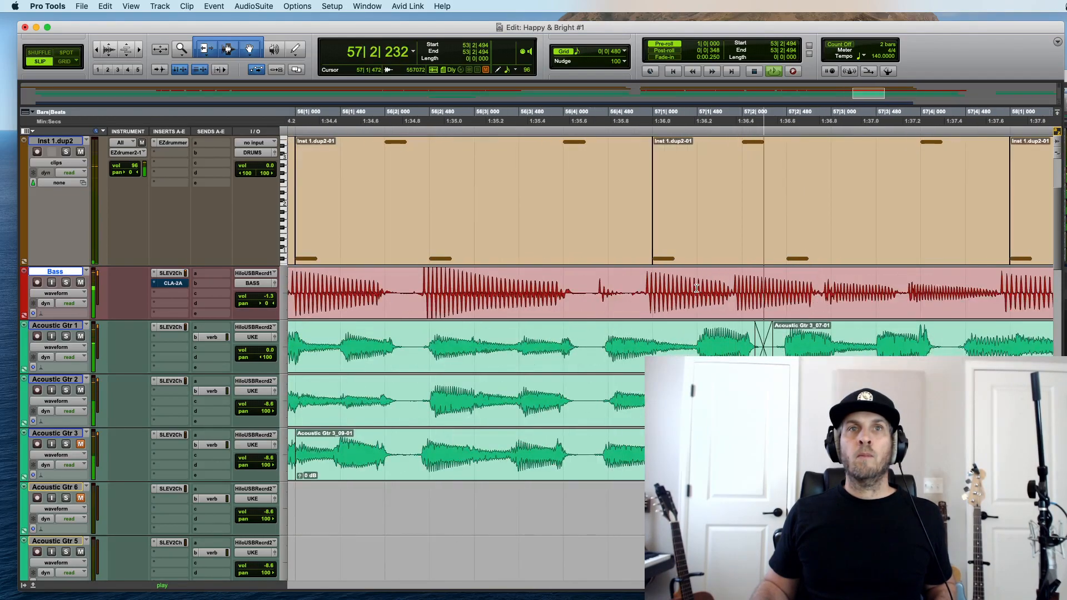
Step: Separate the bass notes from beat 2 of bar 56 to the start of bar 58 into one clip, shift it slightly later and play it back
drag(412, 283, 1027, 289)
drag(644, 293, 651, 293)
click(527, 274)
key(super+bracketleft)
key(super+bracketleft)
key(super+bracketleft)
key(space)
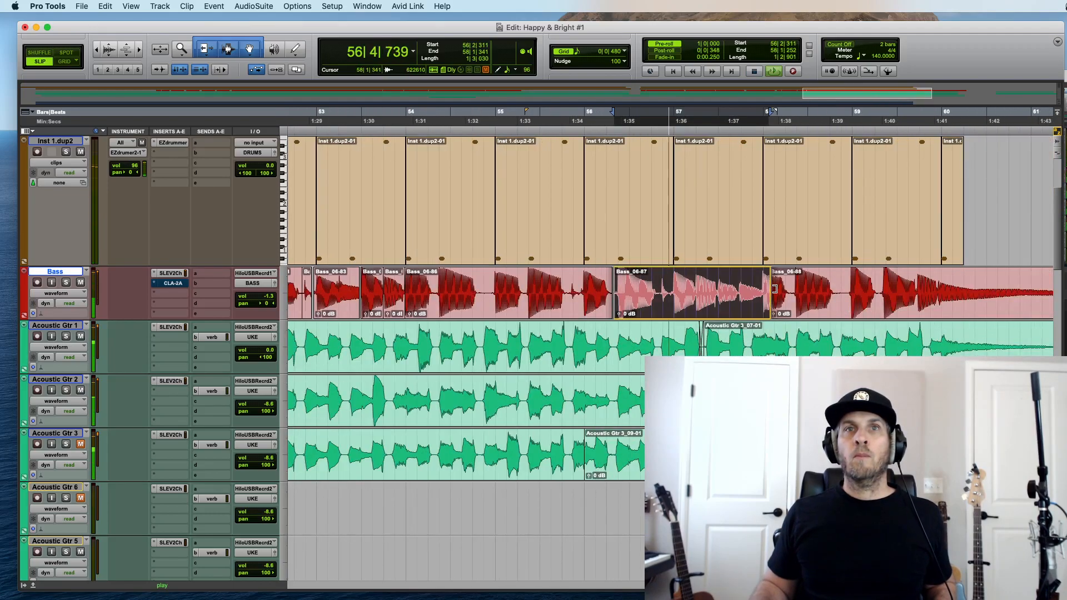
Step: Extend the end of the shifted bass clip through bar 58 to beat 3 of bar 59 and play it back
click(793, 288)
key(super+bracketright)
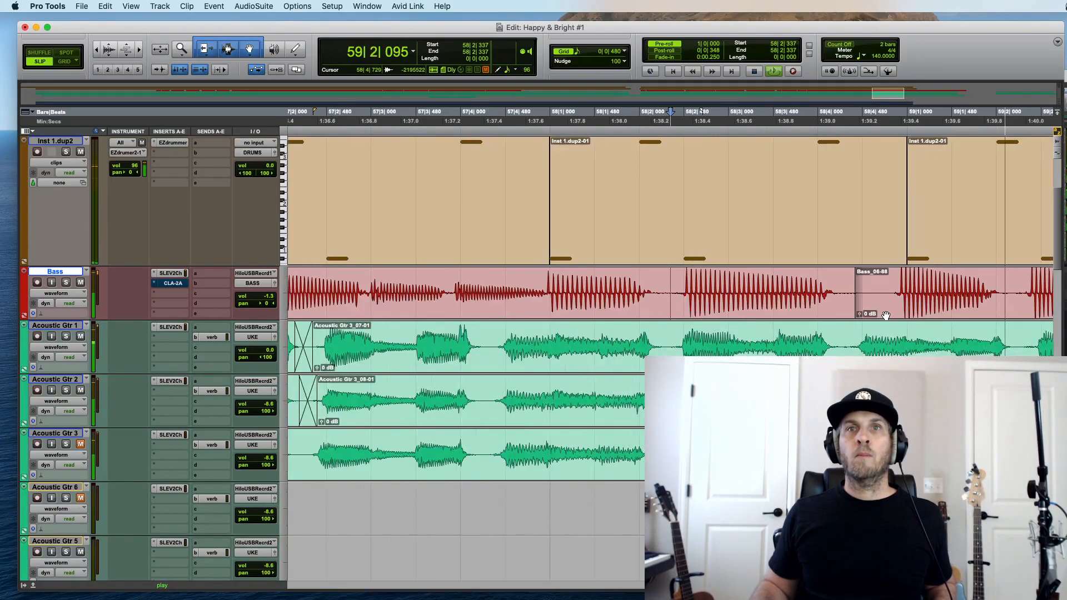
key(space)
drag(766, 297, 894, 287)
click(893, 287)
key(super+bracketright)
key(space)
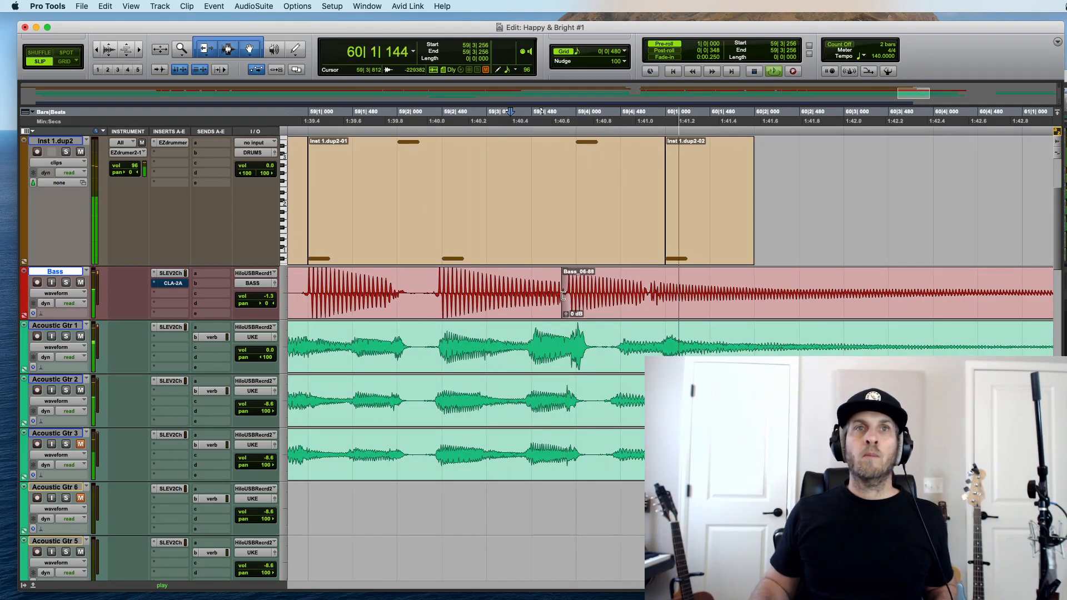
Step: Extend the same bass clip's end over the final note into bar 60 and play it back
drag(558, 293, 861, 295)
click(674, 289)
key(super+bracketleft)
key(space)
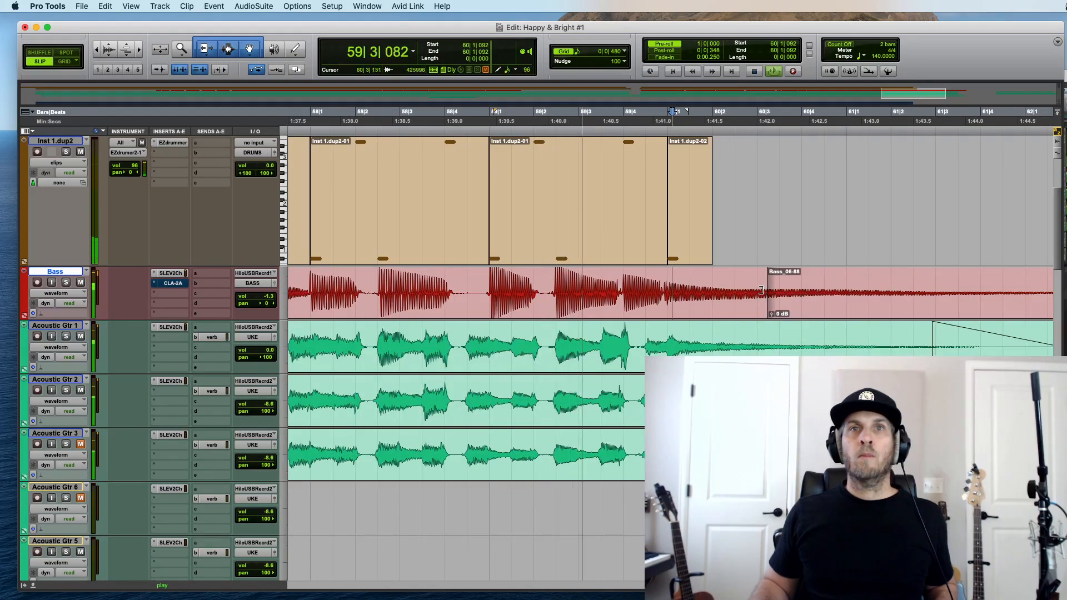
Step: Extend the bass clip over the final note's decay into bar 63, delete the leftover audio after it and stop playback
click(832, 302)
drag(1061, 313, 1009, 311)
key(super+bracketleft)
drag(862, 310, 903, 309)
key(Delete)
click(839, 273)
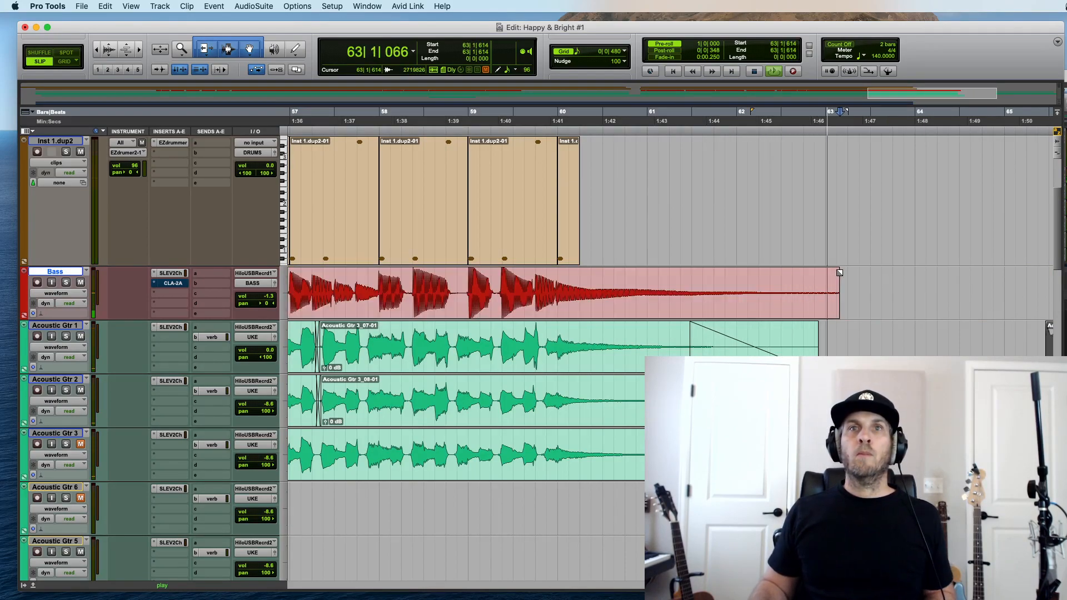
key(space)
Step: Separate the final sustained bass note just before bar 60 into its own clip and shift it slightly later
key(super+bracketleft)
key(super+bracketleft)
key(super+bracketleft)
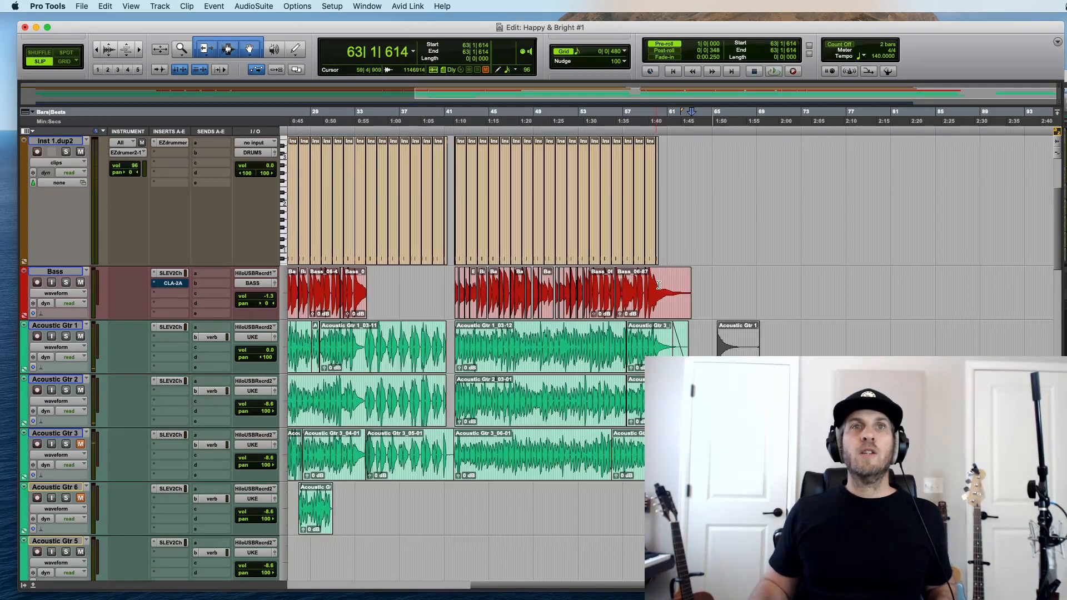
click(659, 283)
key(super+bracketright)
key(super+bracketright)
key(super+bracketright)
key(super+bracketright)
key(super+bracketright)
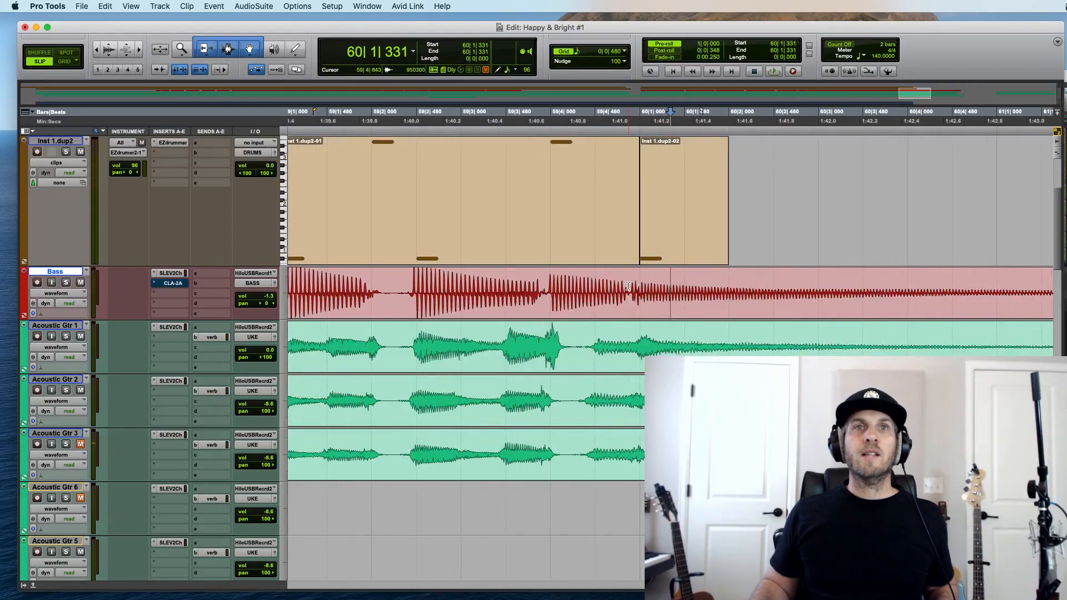
click(653, 310)
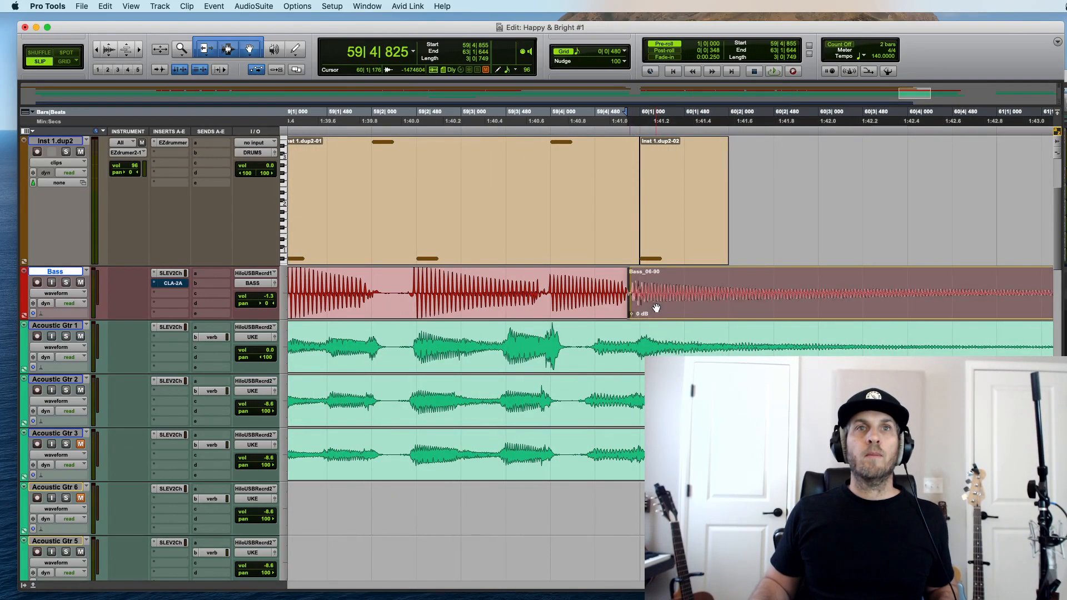
Step: Select all the bass clips from the song's start through the final note and add short fades at their edges
key(super+bracketleft)
key(super+bracketleft)
key(super+bracketleft)
key(super+bracketleft)
key(super+bracketleft)
drag(681, 289, 245, 286)
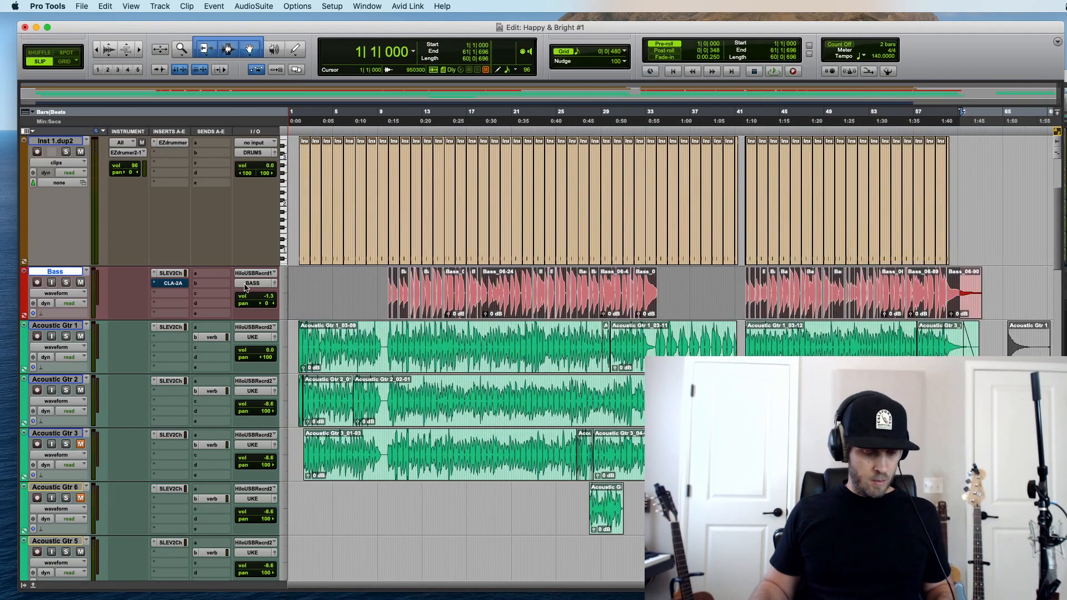
Step: Inspect the edges of the first bass clips at the bass entrance just before bar 10
click(390, 281)
key(super+bracketright)
key(super+bracketright)
key(super+bracketright)
key(super+bracketright)
key(super+bracketleft)
key(super+bracketleft)
key(super+bracketleft)
key(super+bracketleft)
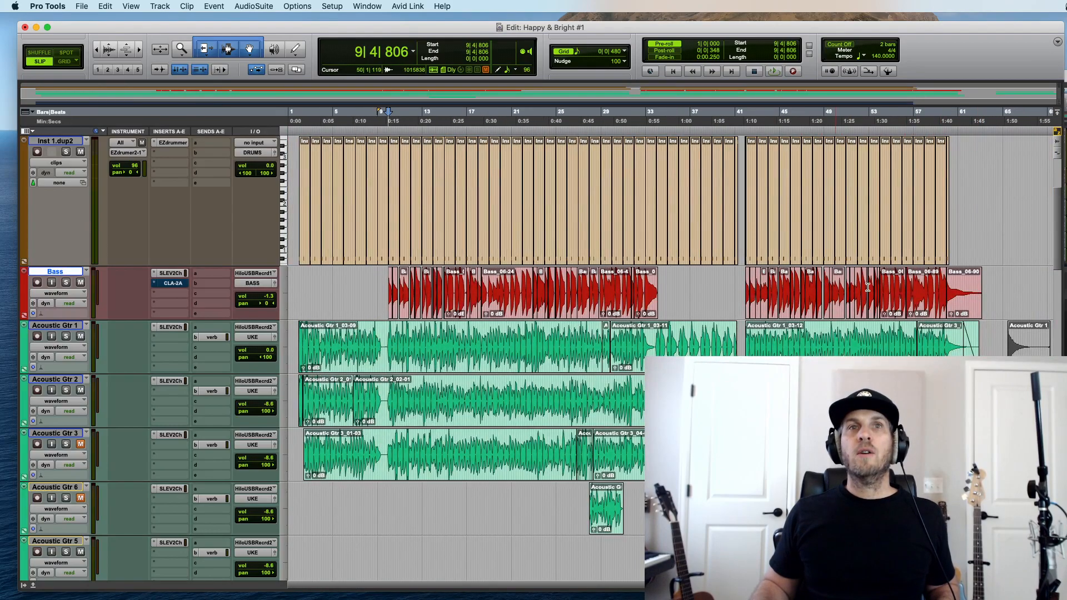
Step: Add a fade-out to the final bass clip from 60|2|757 to its end at 63|1|650
click(957, 286)
key(super+bracketright)
key(super+bracketright)
key(super+bracketright)
drag(827, 274, 587, 283)
key(super+bracketleft)
key(super+bracketleft)
key(super+bracketleft)
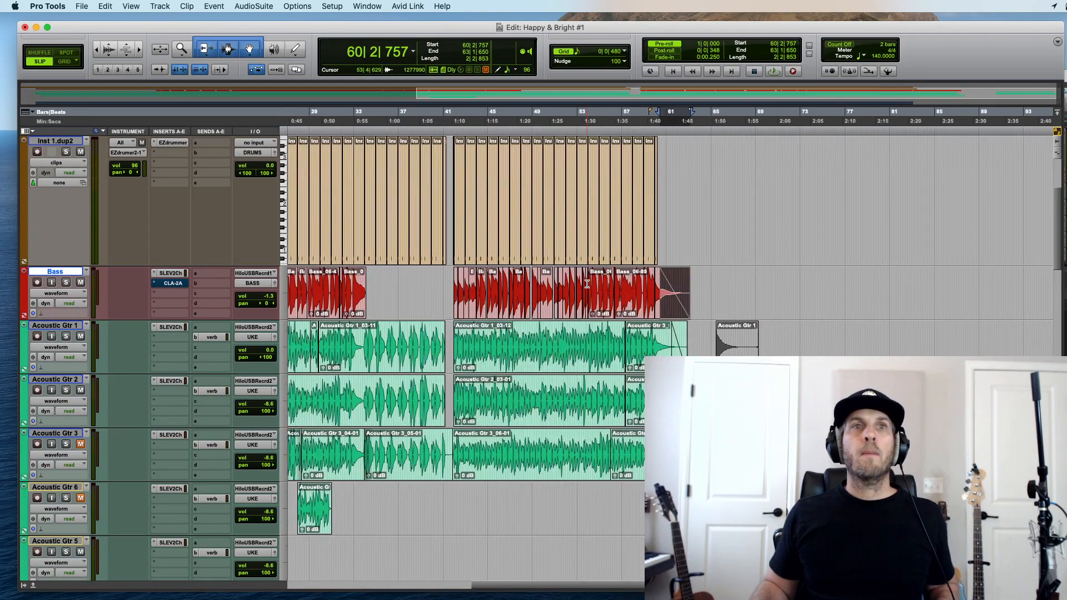
key(super+bracketleft)
click(496, 284)
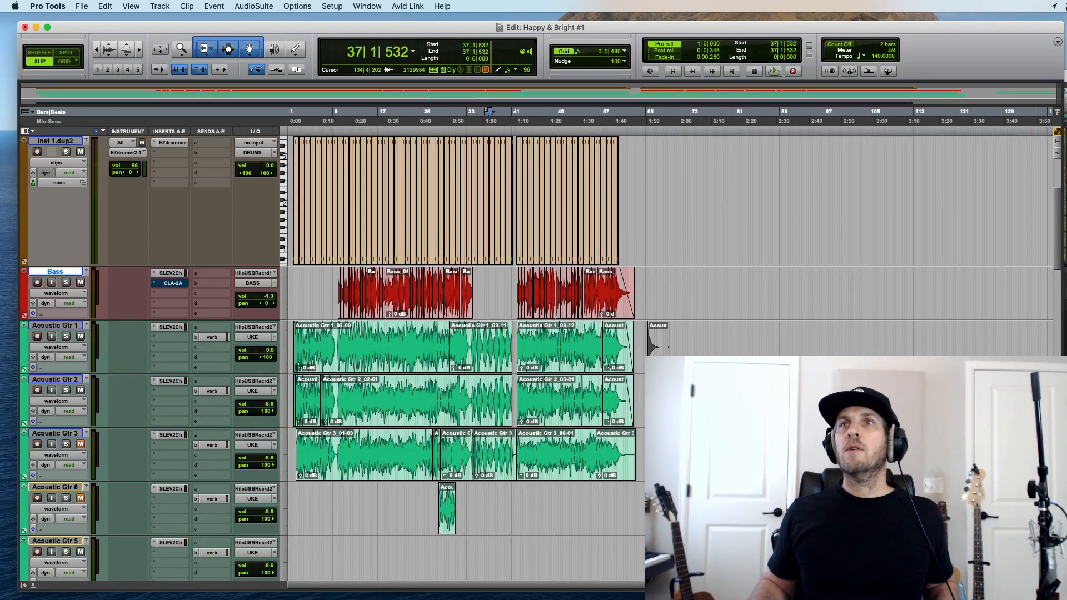
key(super+Tab)
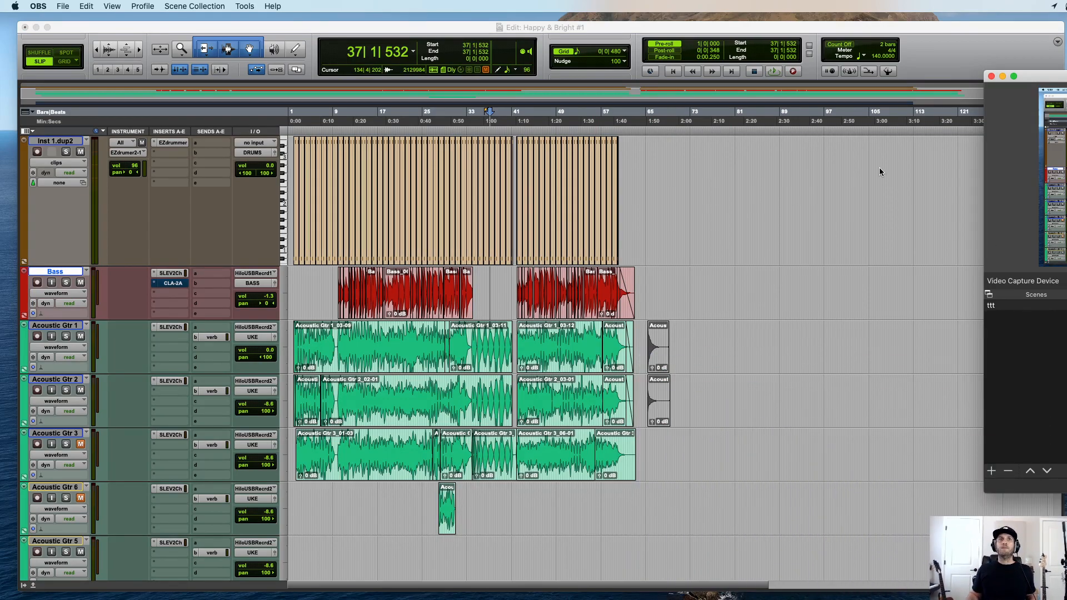
click(673, 25)
key(super+bracketright)
key(super+bracketleft)
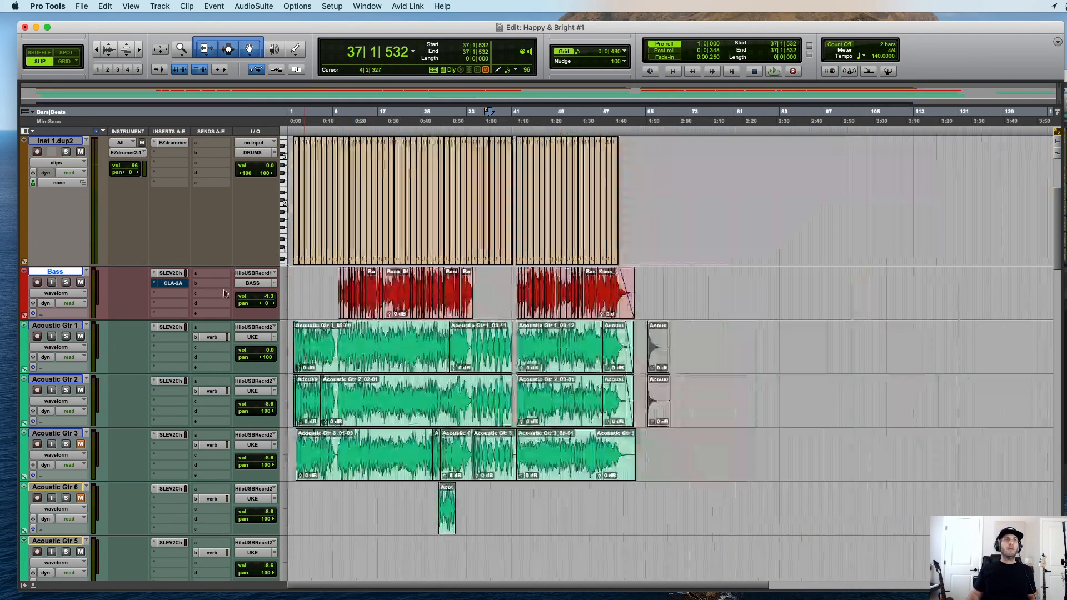
Step: Play the transition into the bass entrance from 9|3|620 on the bass track
click(337, 286)
key(space)
key(super+bracketright)
key(super+bracketright)
key(super+bracketright)
key(super+bracketright)
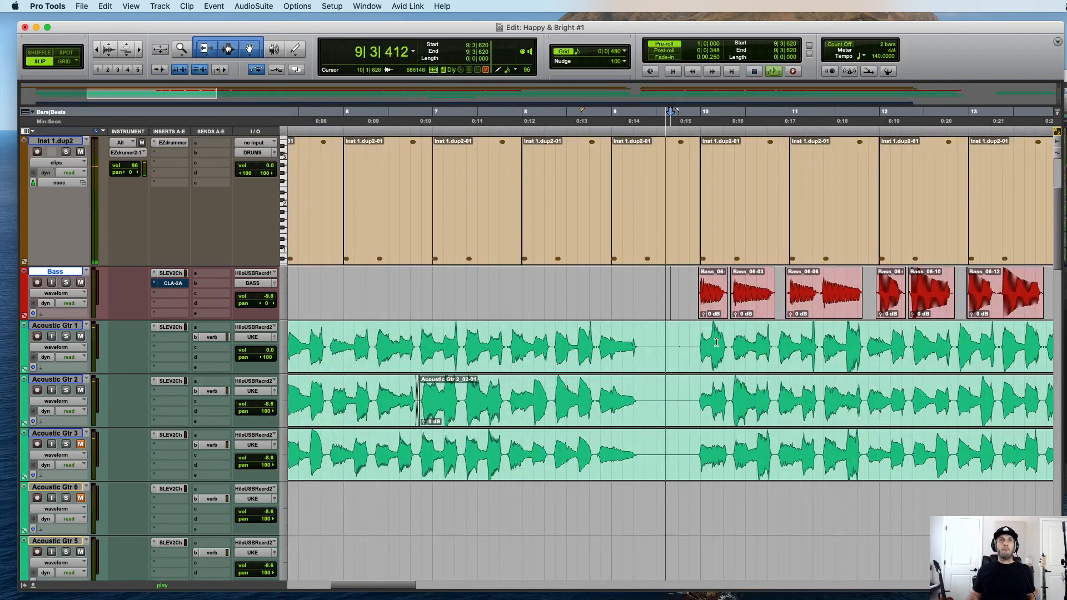
Step: Delete the low-level noise on Acoustic Gtr 1 and Acoustic Gtr 2 from 9|2|218 to just before bar 10
key(super+alt+bracketright)
key(super+alt+bracketright)
key(super+alt+bracketright)
key(super+alt+bracketright)
key(space)
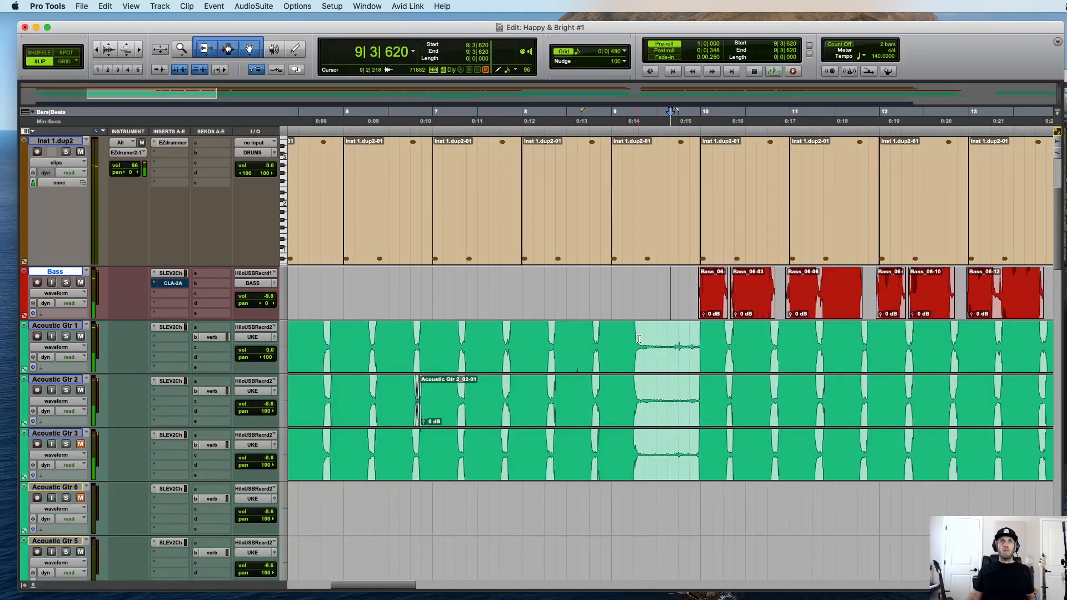
drag(639, 339, 689, 397)
key(Delete)
key(super+bracketleft)
key(super+bracketleft)
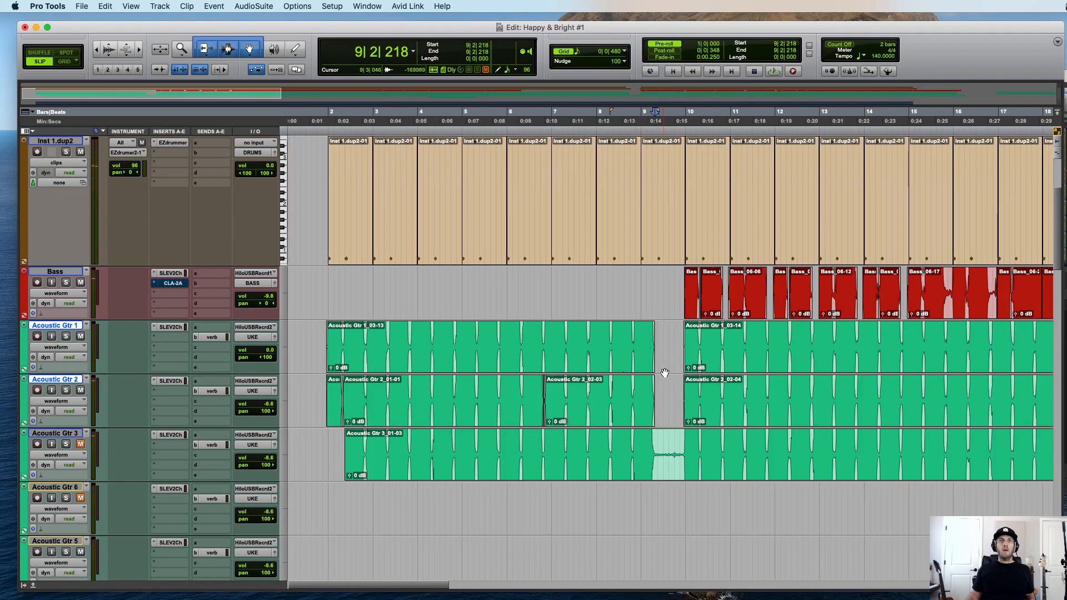
key(super+alt+bracketleft)
key(super+alt+bracketleft)
key(super+alt+bracketleft)
key(super+alt+bracketleft)
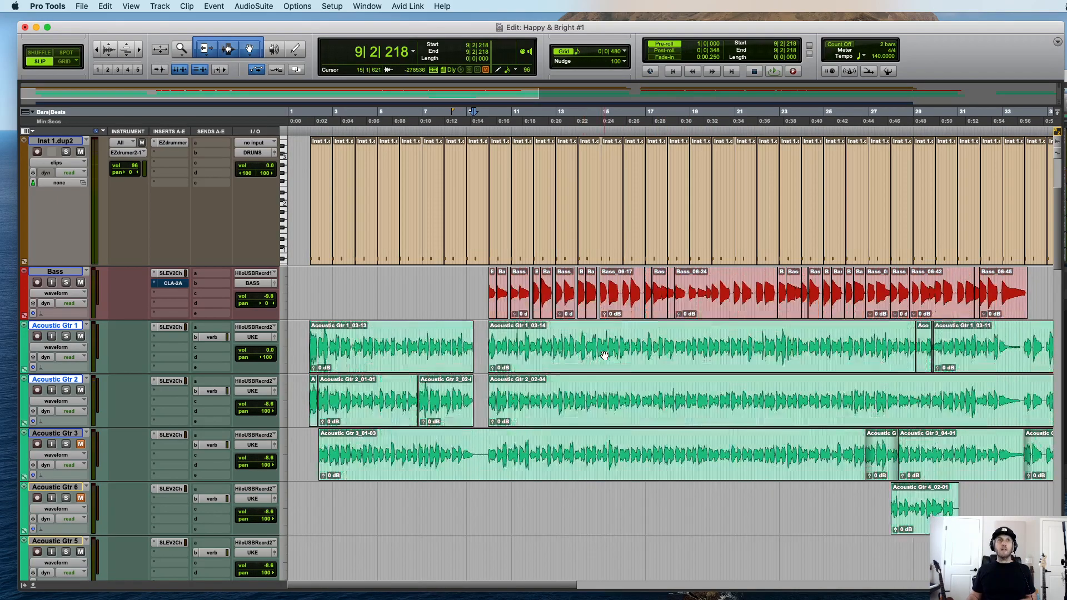
Step: Look over the session's tracks from the acoustic guitars through the percussion, organ, piano and lead parts
click(317, 284)
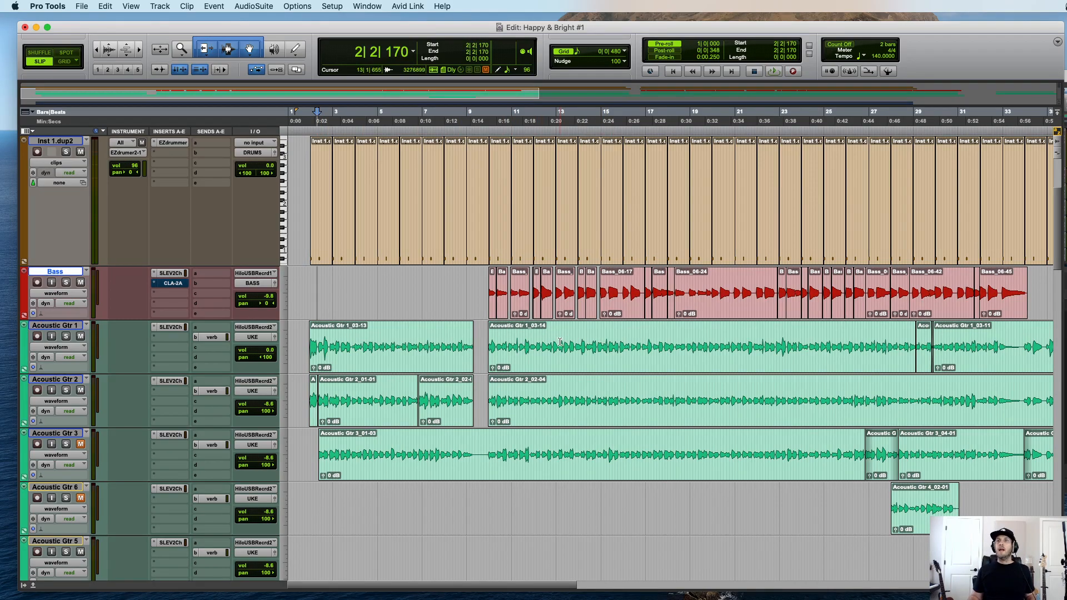
scroll(560, 342, down, 10)
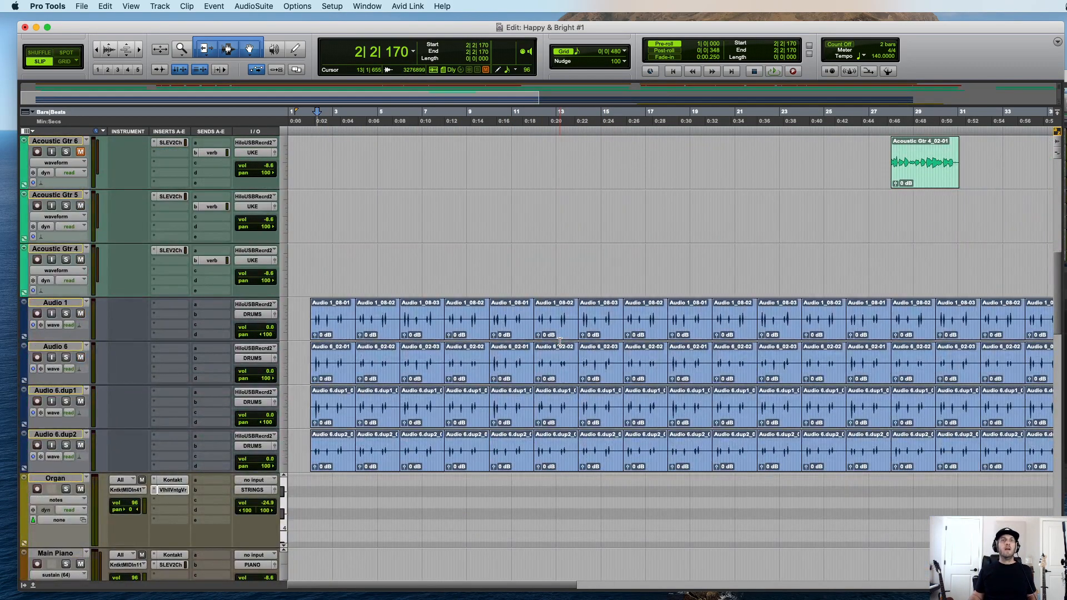
scroll(560, 342, down, 2)
key(super+bracketleft)
scroll(560, 342, down, 7)
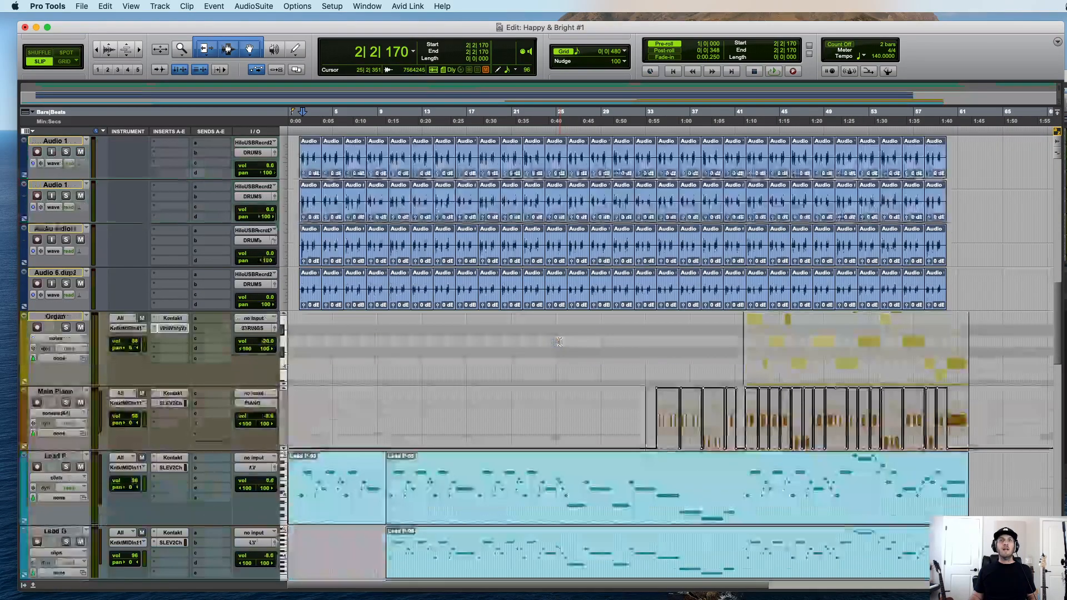
scroll(560, 342, down, 5)
scroll(560, 342, up, 20)
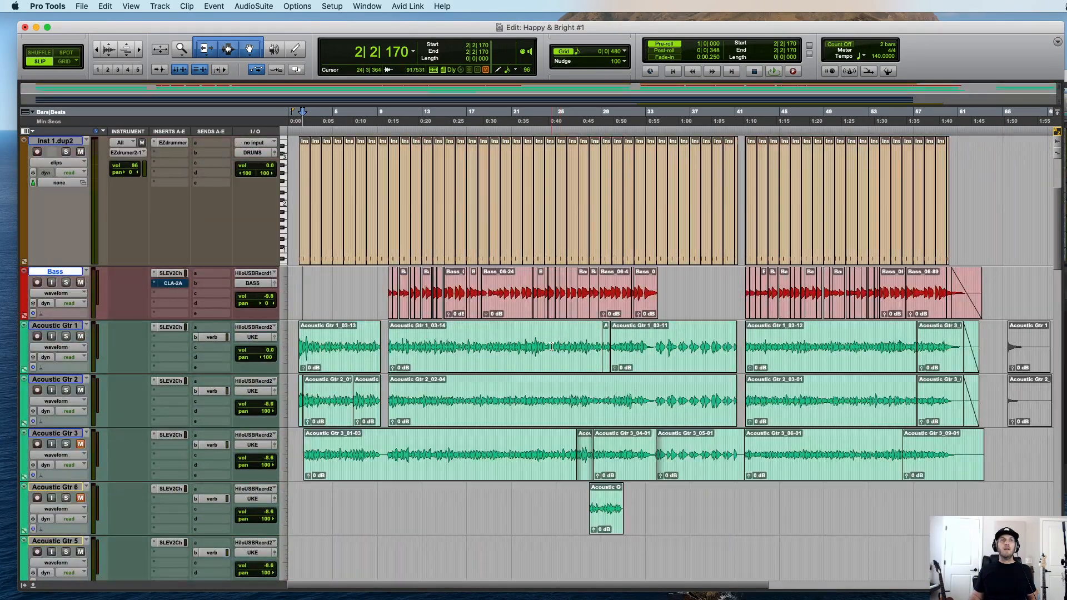
scroll(552, 346, down, 3)
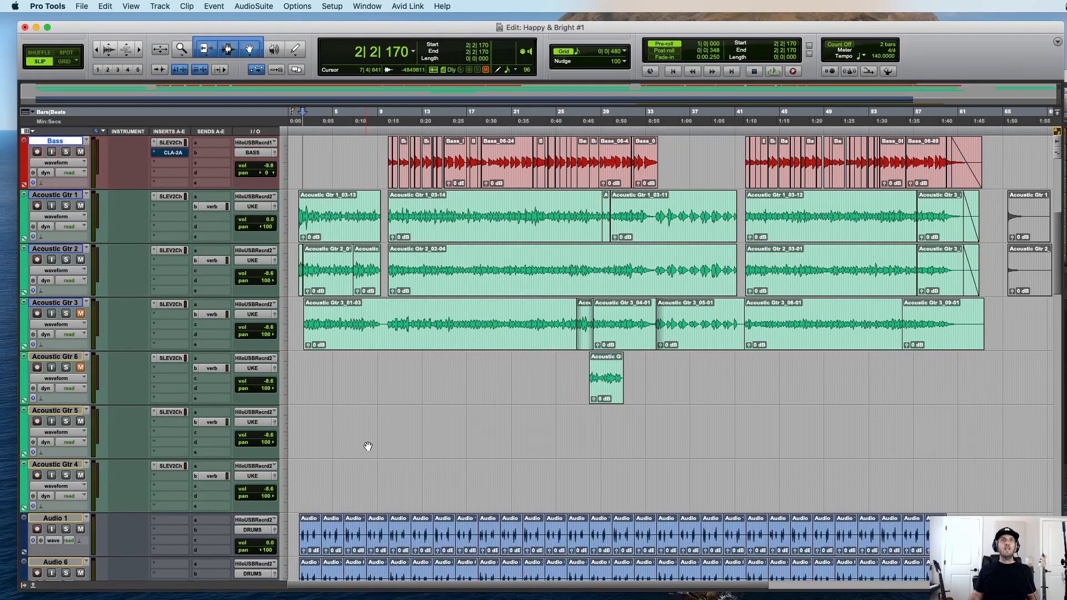
scroll(368, 447, up, 3)
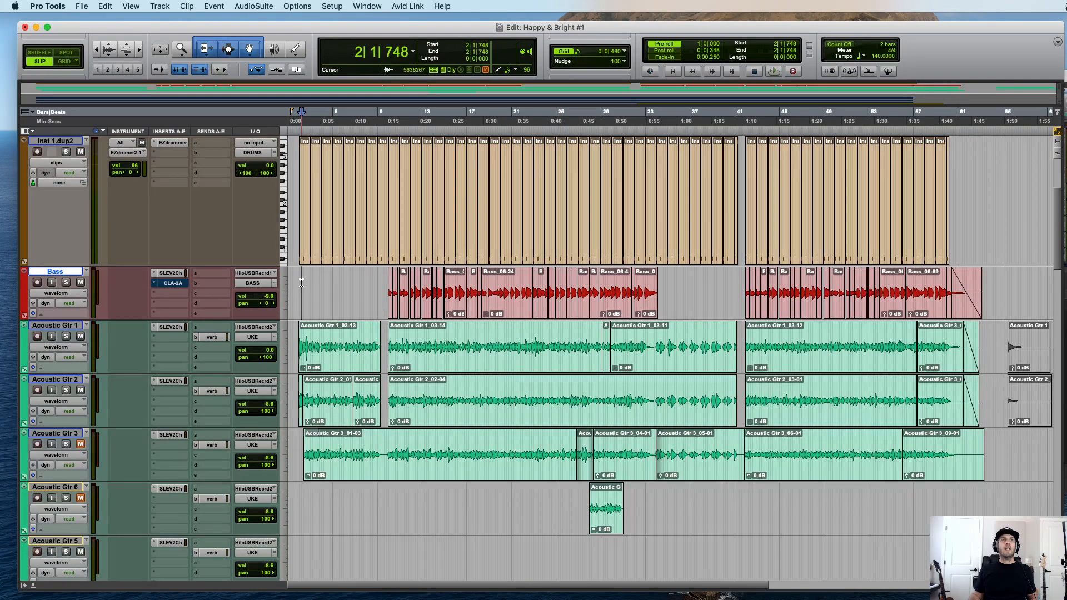
Step: Extend the start of Acoustic Gtr 3's first clip in bar 2 slightly earlier
scroll(465, 310, up, 10)
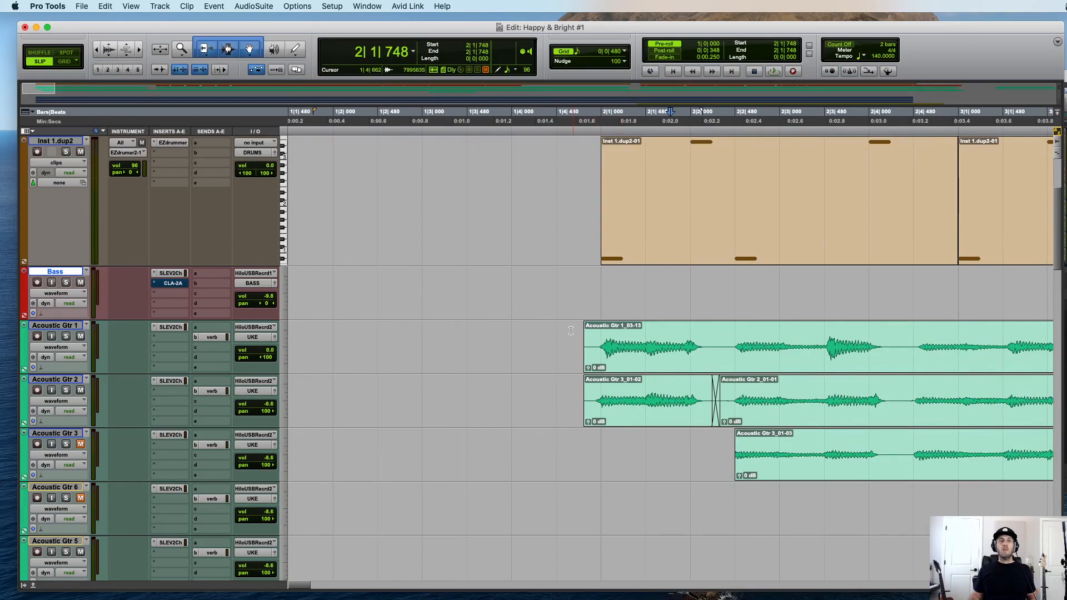
scroll(750, 346, left, 2)
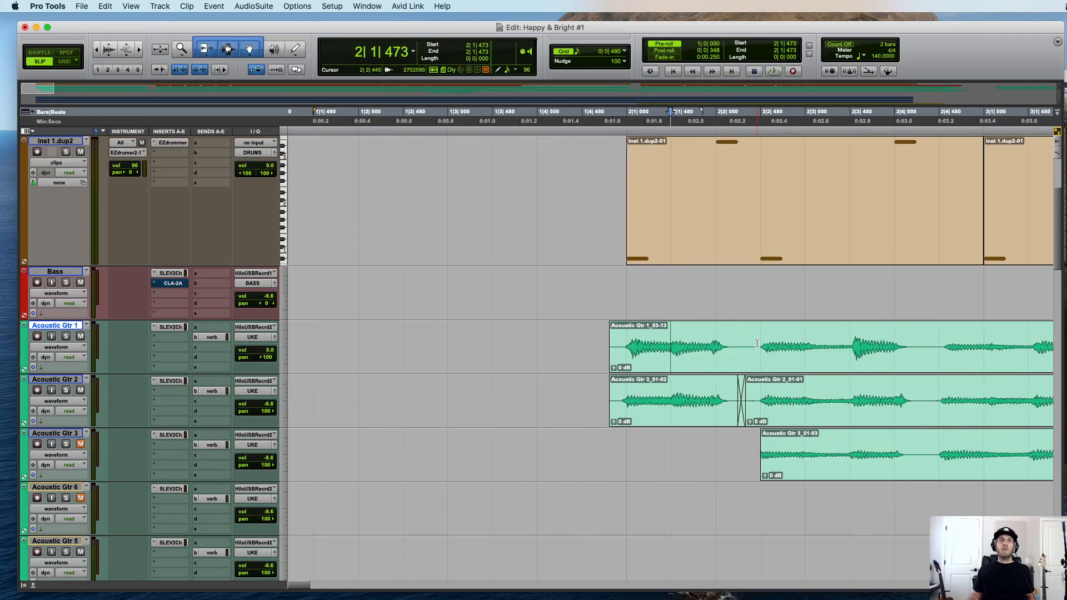
mouse_move(763, 455)
mouse_down()
mouse_move(722, 456)
mouse_move(747, 456)
mouse_up()
scroll(735, 336, down, 2)
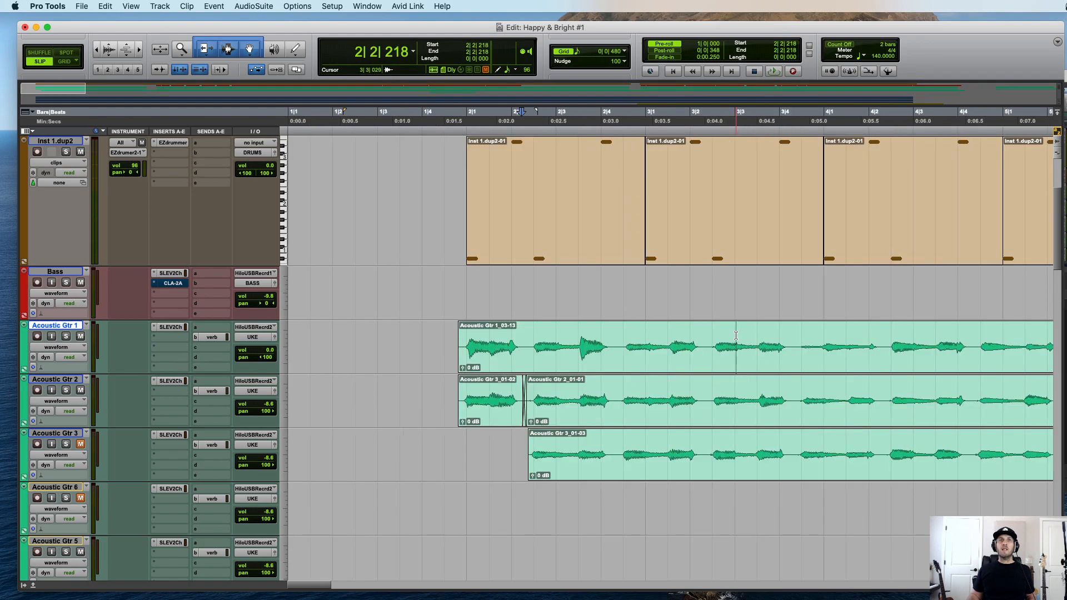
Step: Play back the acoustic guitars' opening notes with pre-roll at 2|2|218 and stop
scroll(736, 336, down, 1)
key(space)
scroll(611, 356, up, 2)
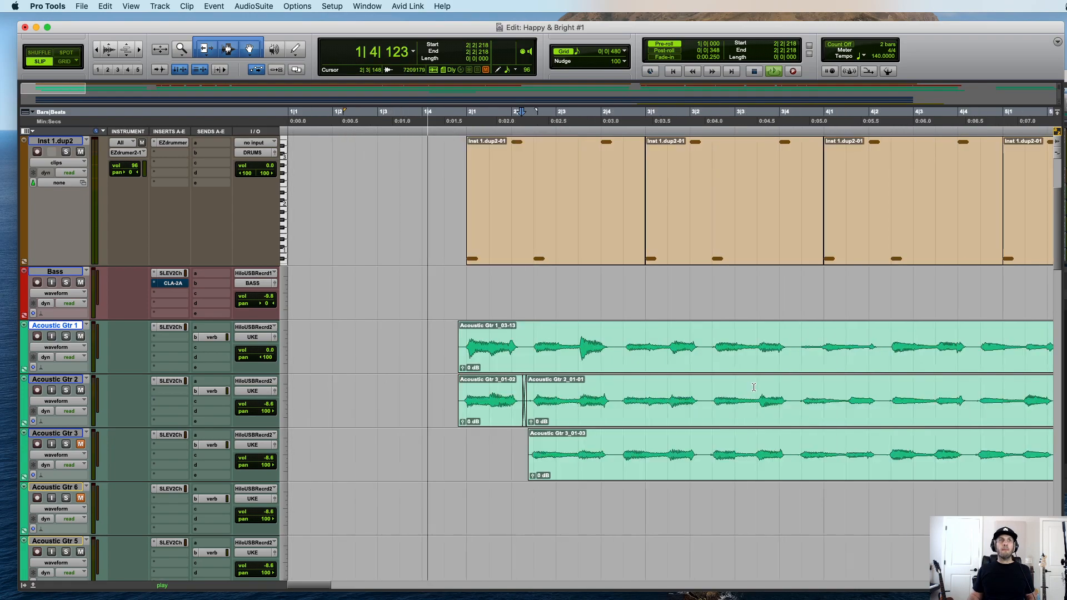
scroll(778, 383, up, 1)
scroll(803, 390, down, 1)
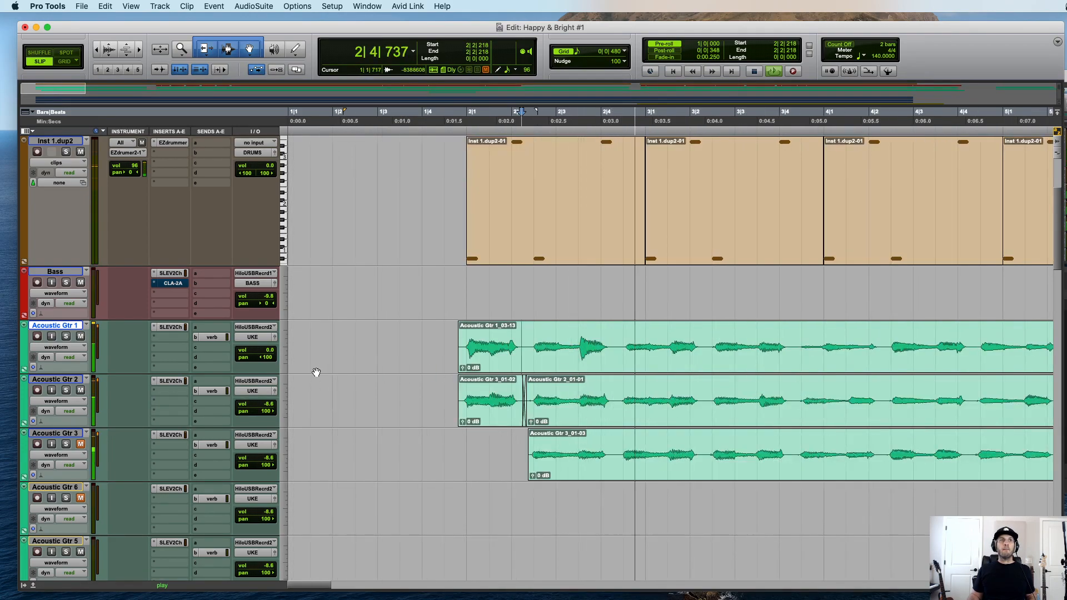
key(space)
Step: Mute the verb sends on Acoustic Gtr 1 and Acoustic Gtr 2
scroll(352, 419, down, 10)
scroll(352, 418, down, 15)
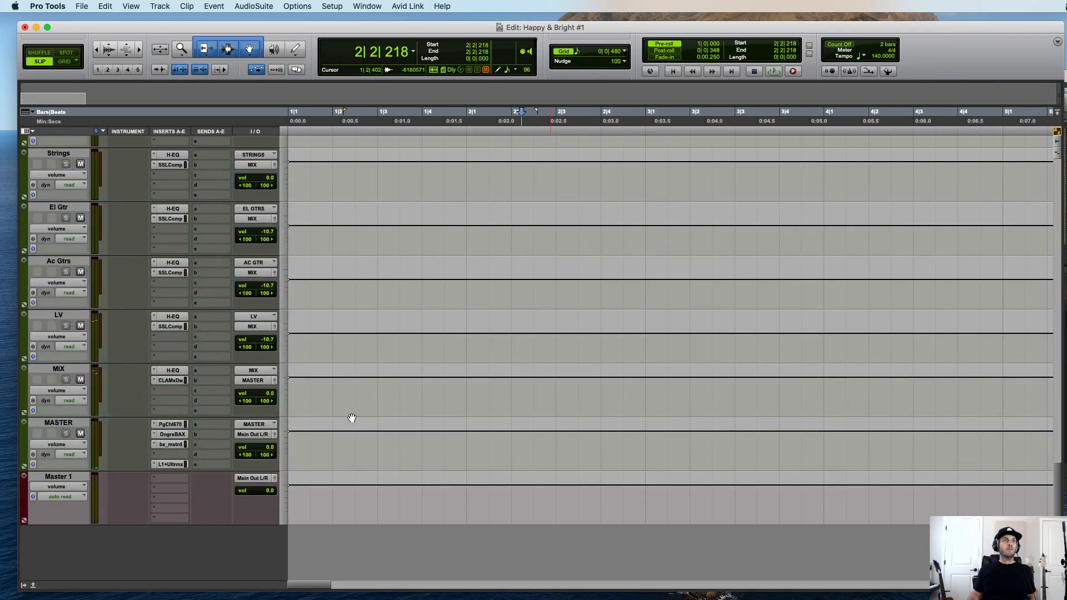
scroll(207, 278, up, 3)
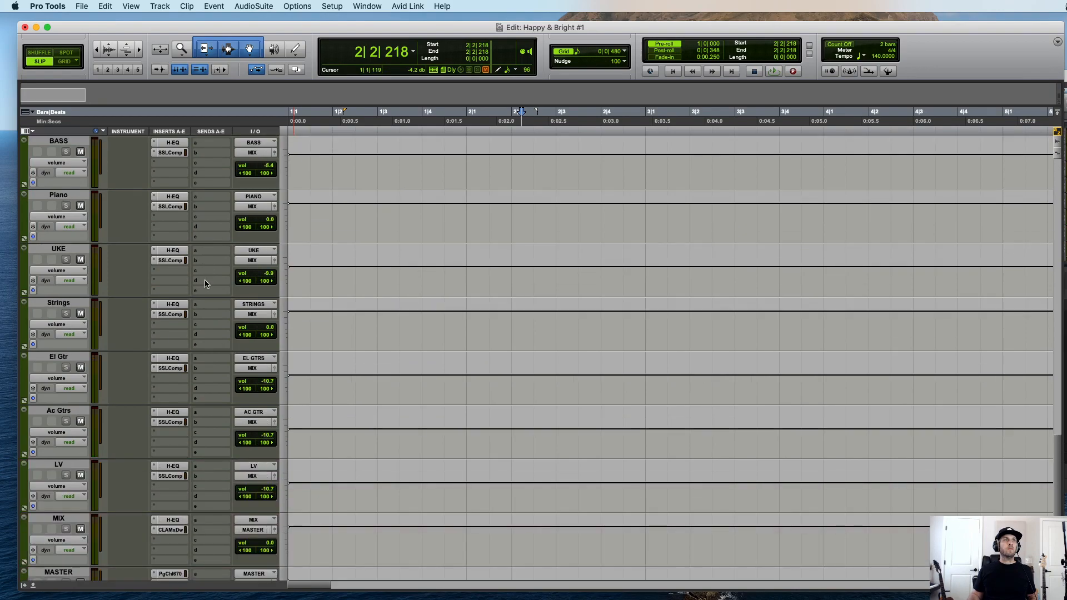
scroll(296, 264, up, 20)
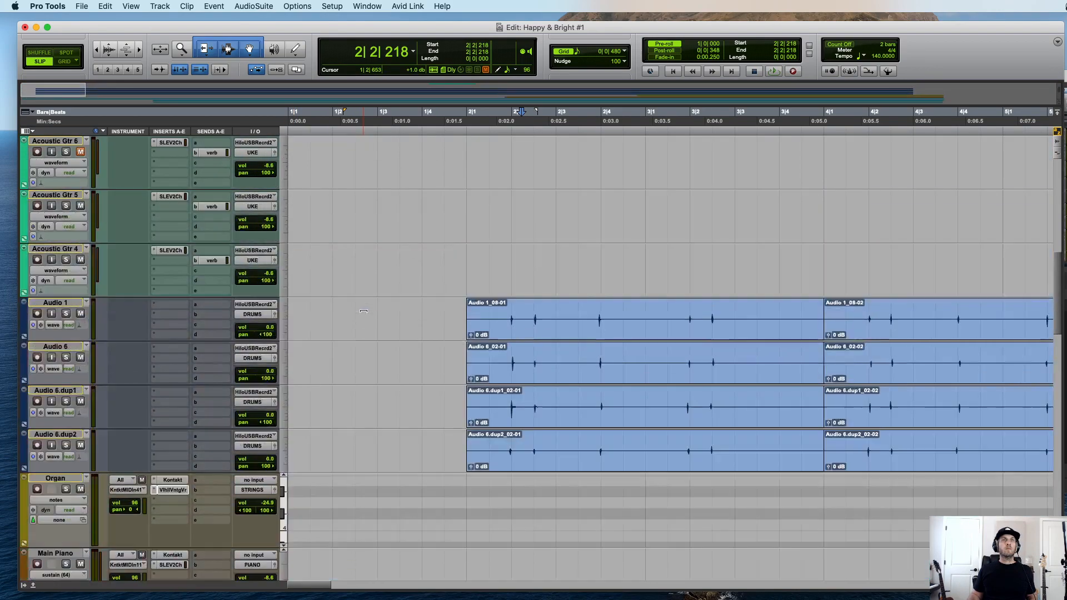
scroll(363, 311, down, 1)
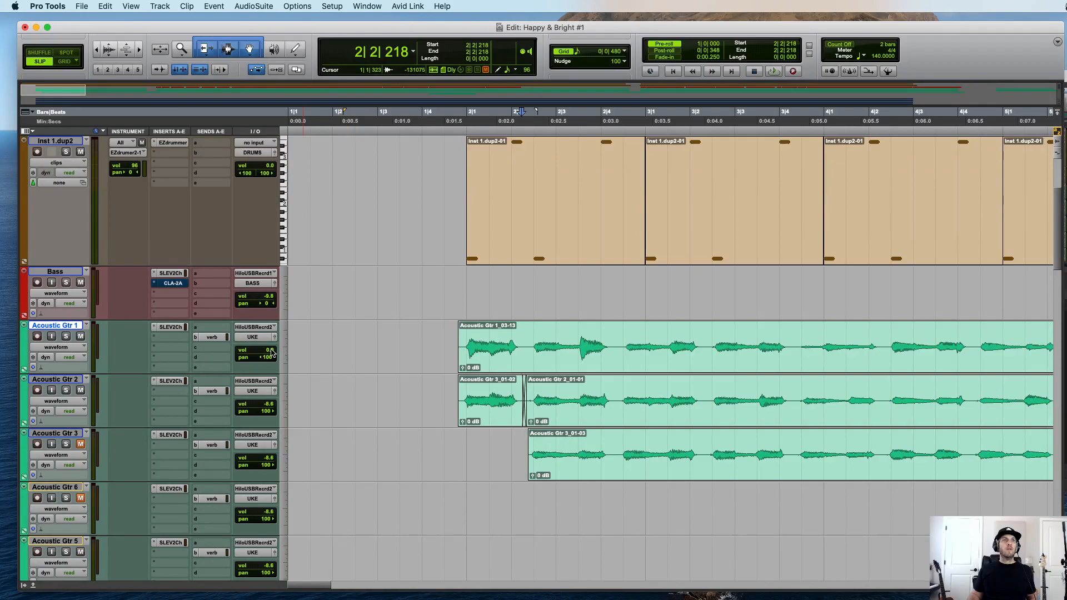
click(213, 337)
click(184, 373)
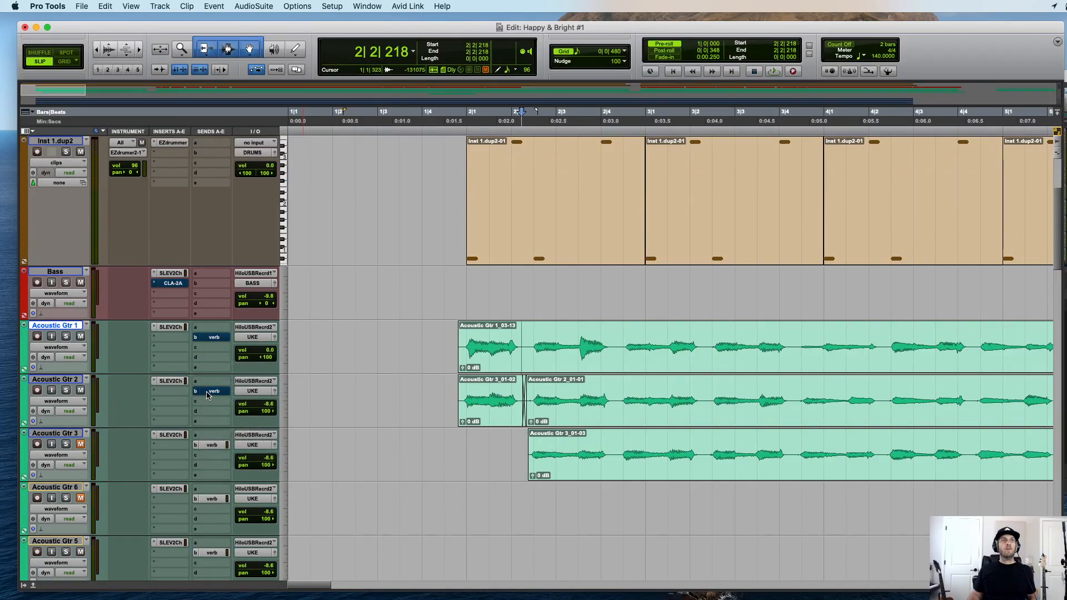
Step: Play the guitar opening again around 2|1|365 with the reverb sends muted
click(487, 342)
key(super+bracketright)
key(space)
scroll(612, 355, down, 5)
scroll(611, 355, right, 5)
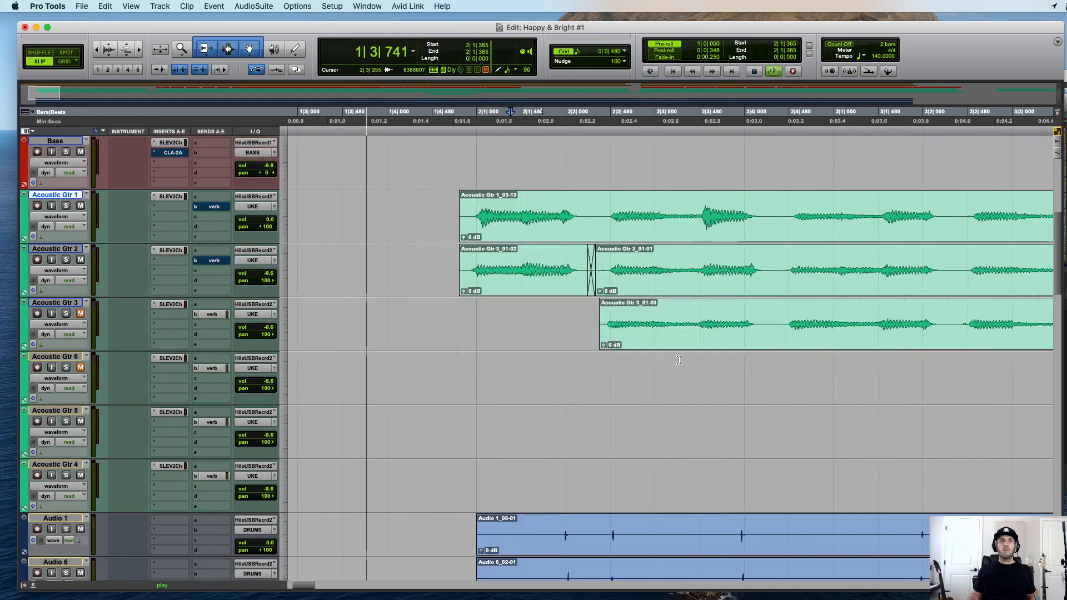
scroll(679, 360, up, 5)
key(space)
key(space)
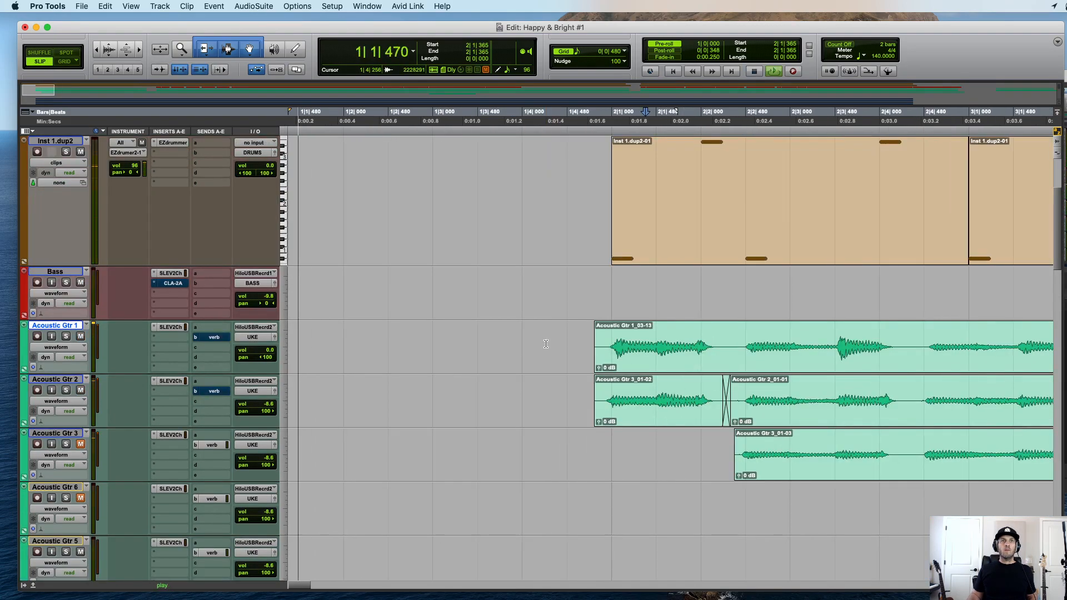
scroll(550, 348, up, 3)
scroll(546, 344, down, 8)
scroll(536, 303, up, 6)
key(space)
Step: Return to the song's start and play the intro with the Inst 1 shaker track in view
click(537, 246)
key(Delete)
key(space)
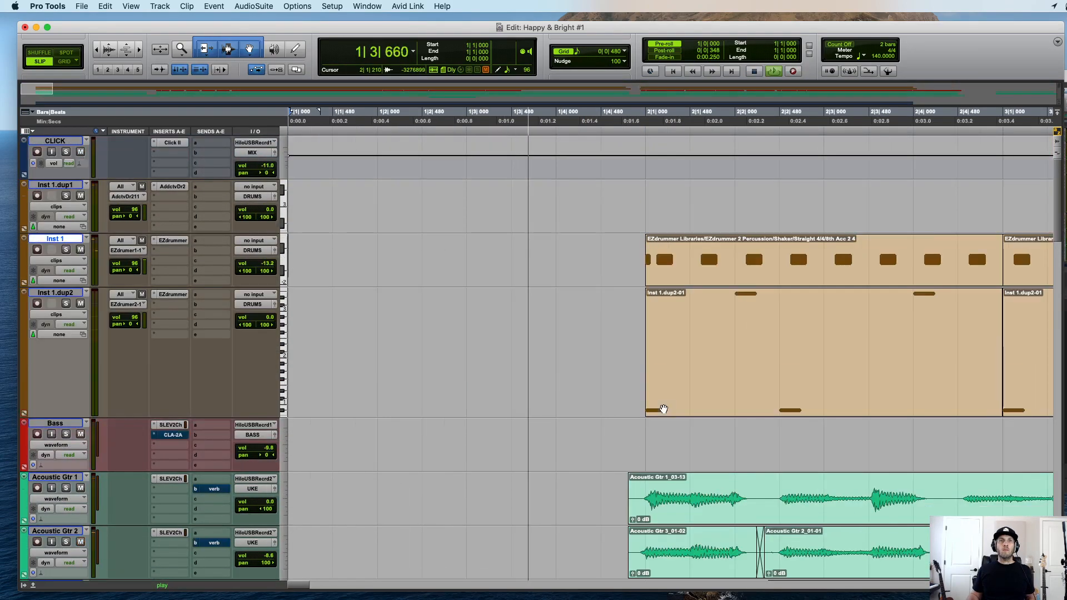
scroll(663, 410, down, 1)
key(super+bracketleft)
key(space)
Step: Separate the Acoustic Gtr 2 phrase from 2|4|335 to 3|2|284 into its own clip
click(620, 396)
key(super+bracketright)
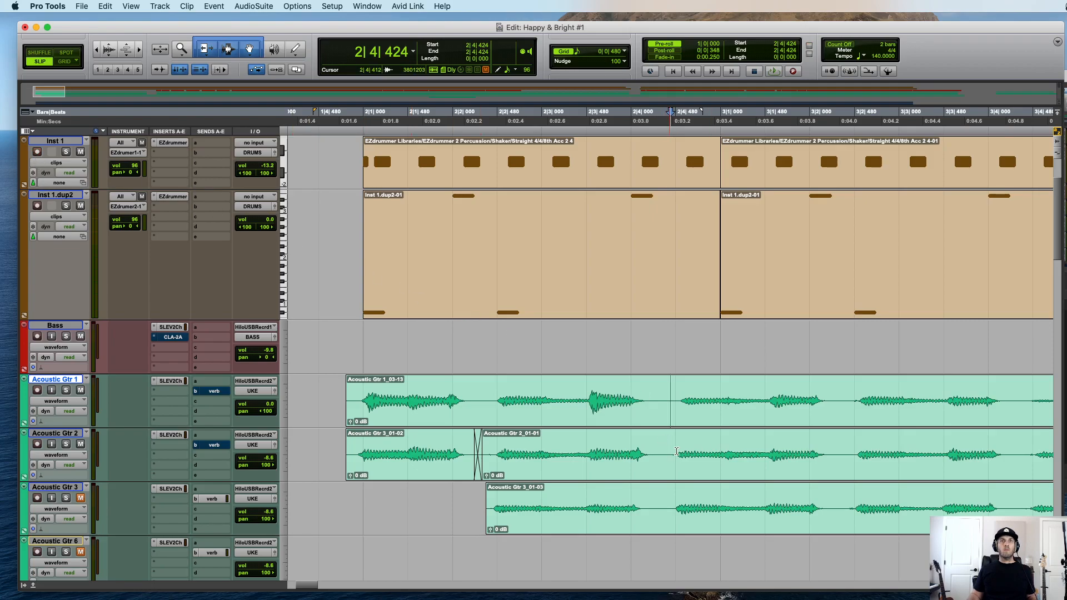
key(super+bracketleft)
key(super+bracketleft)
key(super+bracketright)
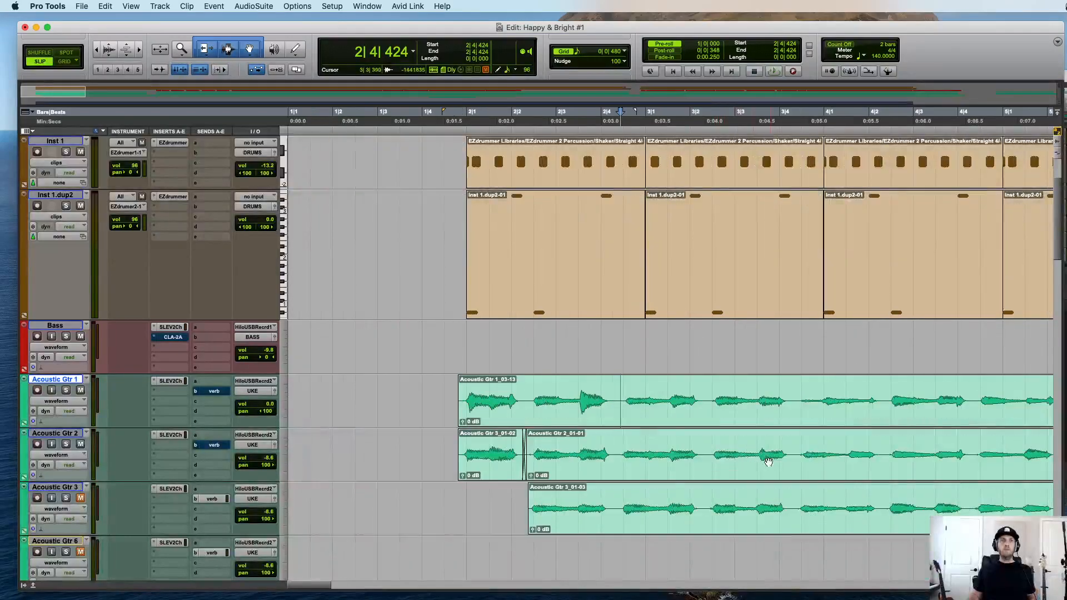
key(super+bracketright)
drag(662, 448, 836, 462)
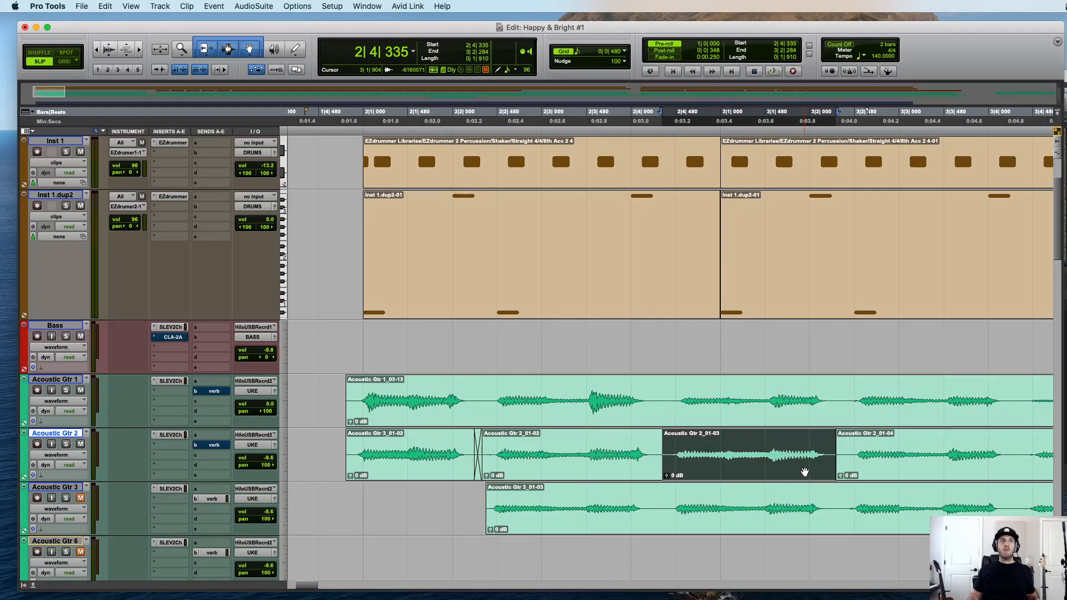
drag(503, 400, 333, 400)
key(alt+super+z)
click(405, 383)
key(super+bracketleft)
key(super+bracketleft)
key(super+bracketleft)
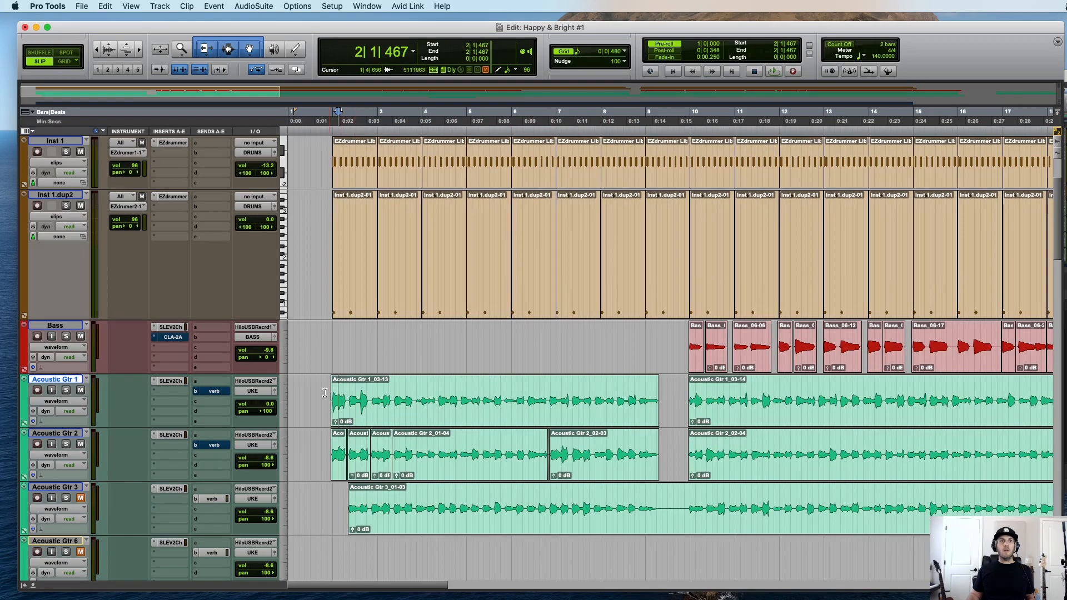
Step: Play the guitars' re-entry at 10|1|076 alongside the shaker and bass
click(701, 395)
key(super+bracketright)
key(super+bracketright)
key(super+bracketright)
key(super+bracketright)
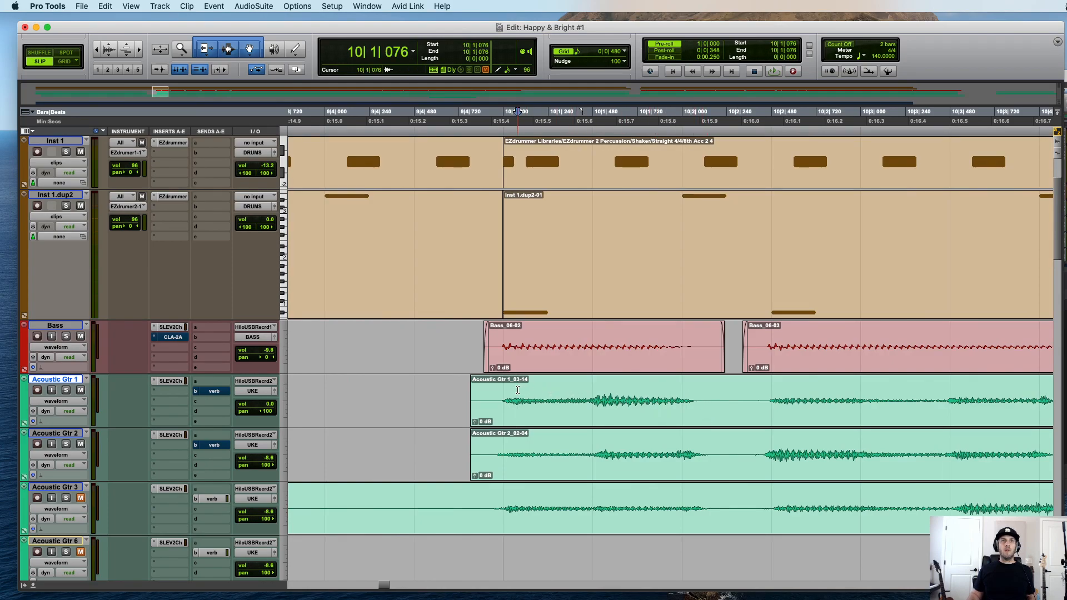
scroll(517, 390, up, 4)
key(space)
key(super+bracketleft)
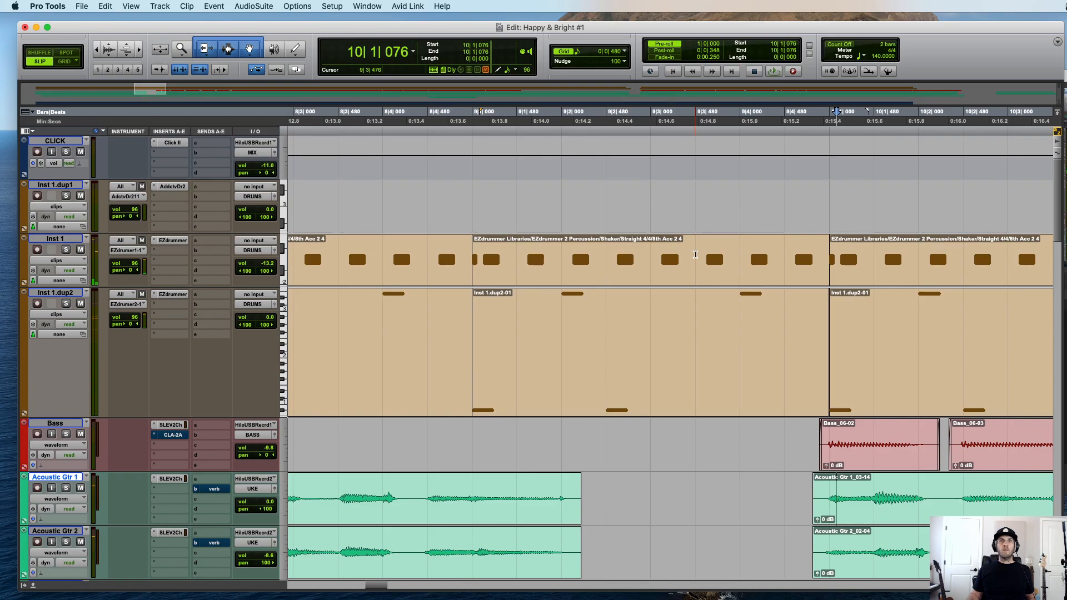
Step: Delete the Inst 1 shaker from 9|1 to 10|1 and the Inst 1.dup2 part from about 9|2|360 up to 10|1
click(703, 265)
key(space)
drag(856, 358, 944, 341)
key(Delete)
click(979, 393)
key(Delete)
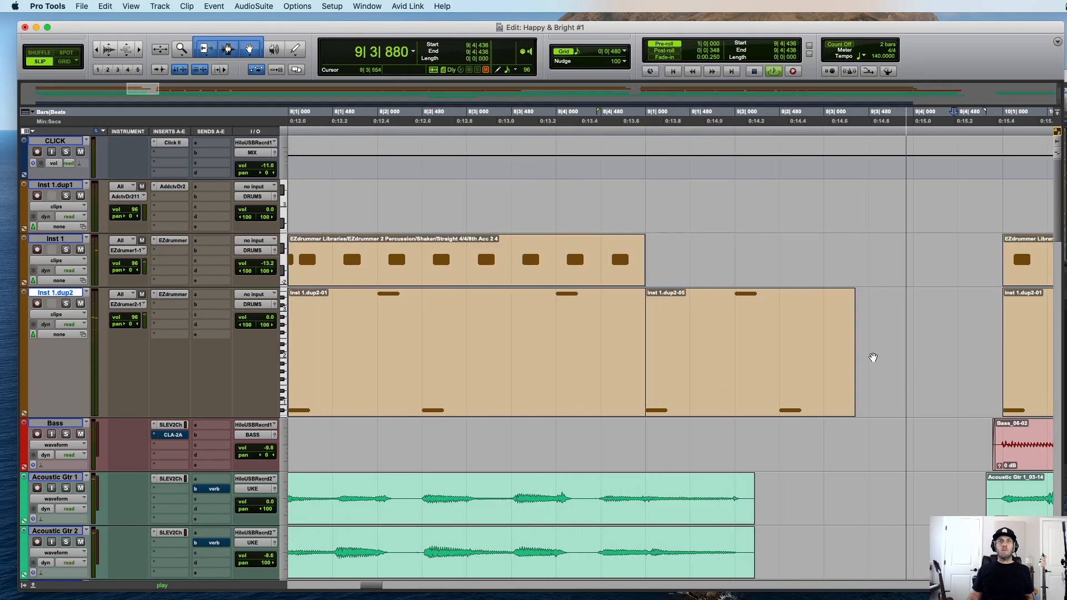
drag(767, 356, 893, 350)
key(Delete)
scroll(894, 337, down, 4)
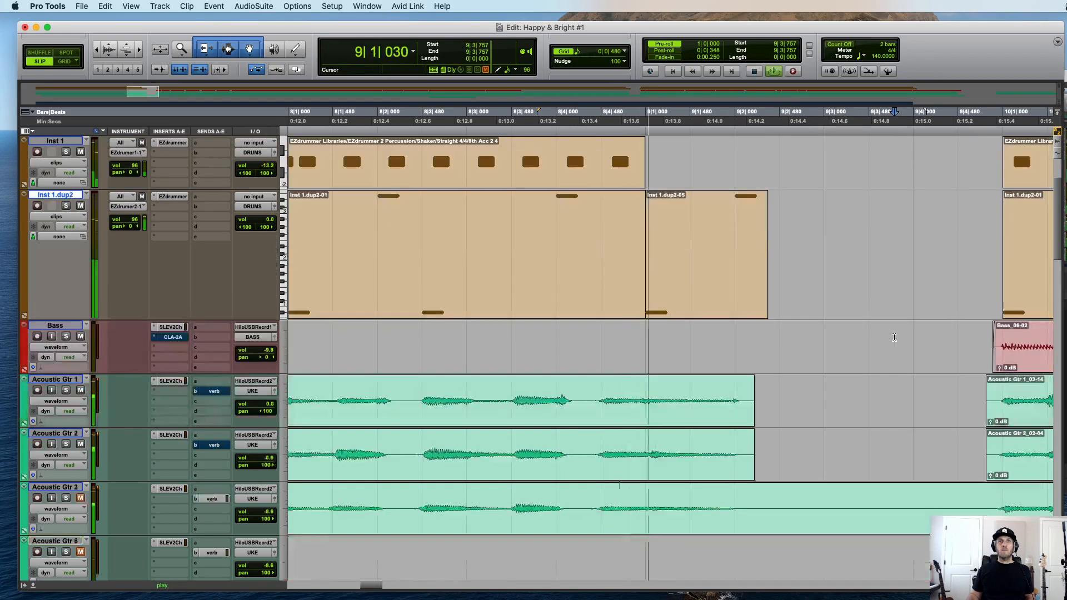
Step: Play the transition from the emptied bar 9 into the guitars' re-entry around 10|1|450
key(space)
click(584, 392)
key(super+bracketright)
key(space)
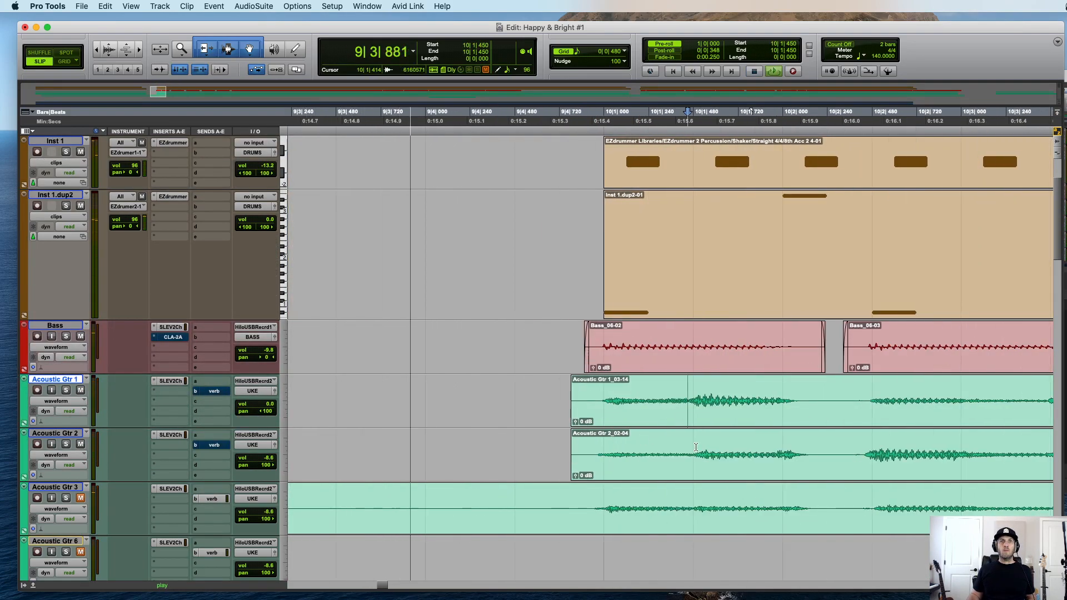
Step: Separate the Acoustic Gtr 1 phrase at 10|1 into its own clip, copy it to the song's opening at 2|1 and play it
click(752, 396)
key(super+alt+bracketright)
key(super+alt+bracketright)
click(699, 416)
click(740, 397)
key(super+e)
mouse_move(698, 416)
mouse_down()
mouse_move(268, 408)
mouse_move(712, 419)
mouse_up()
click(713, 419)
key(space)
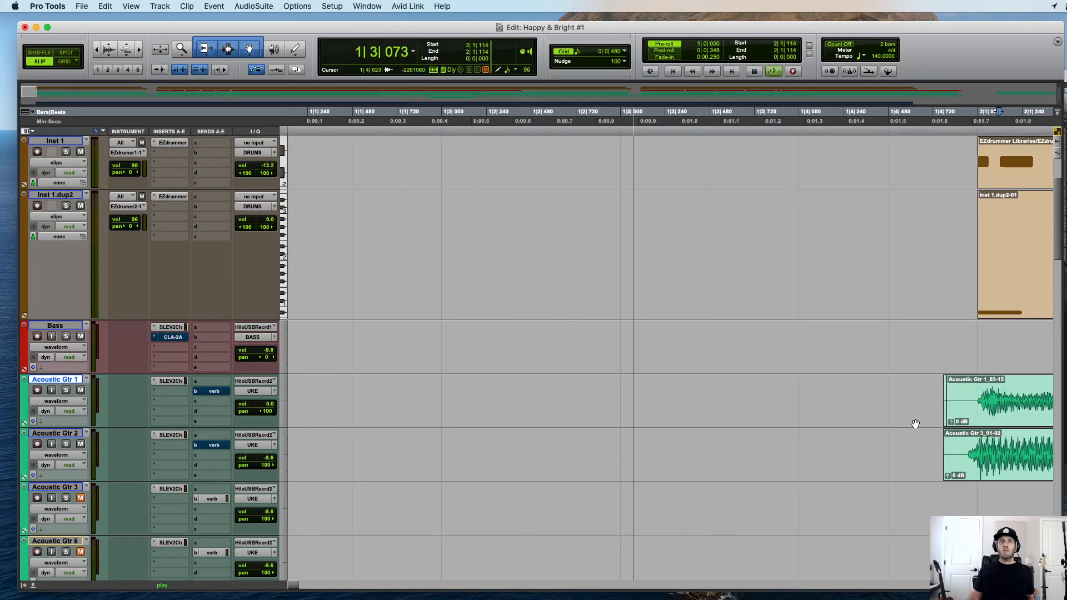
Step: Shift the copied opening clip slightly earlier and delete the noise before the first note on Acoustic Gtr 1 and 2
key(space)
drag(722, 421, 716, 422)
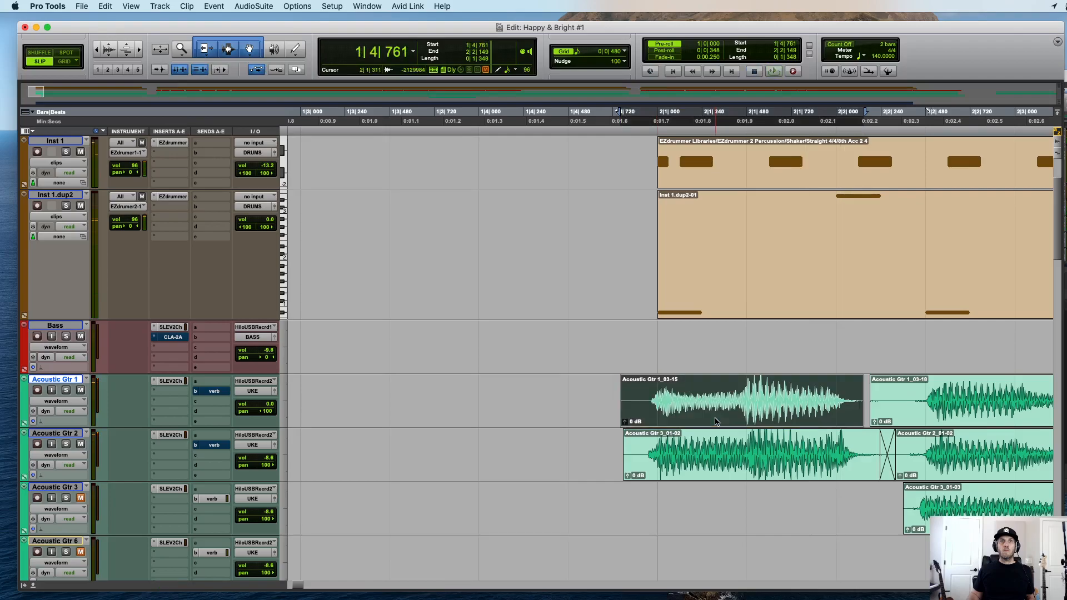
drag(610, 398, 649, 451)
key(BackSpace)
key(space)
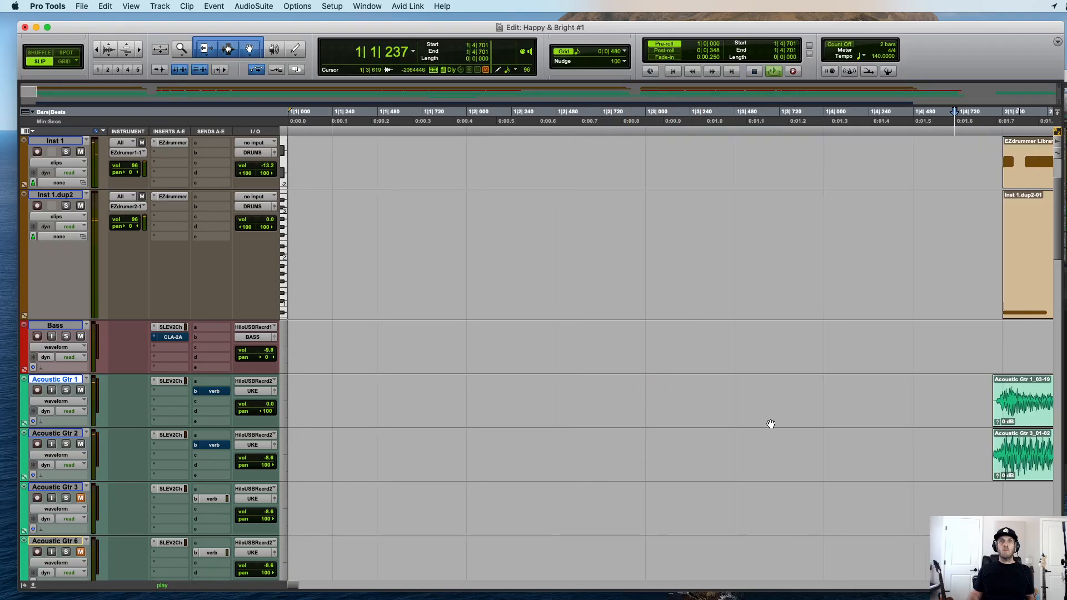
key(r)
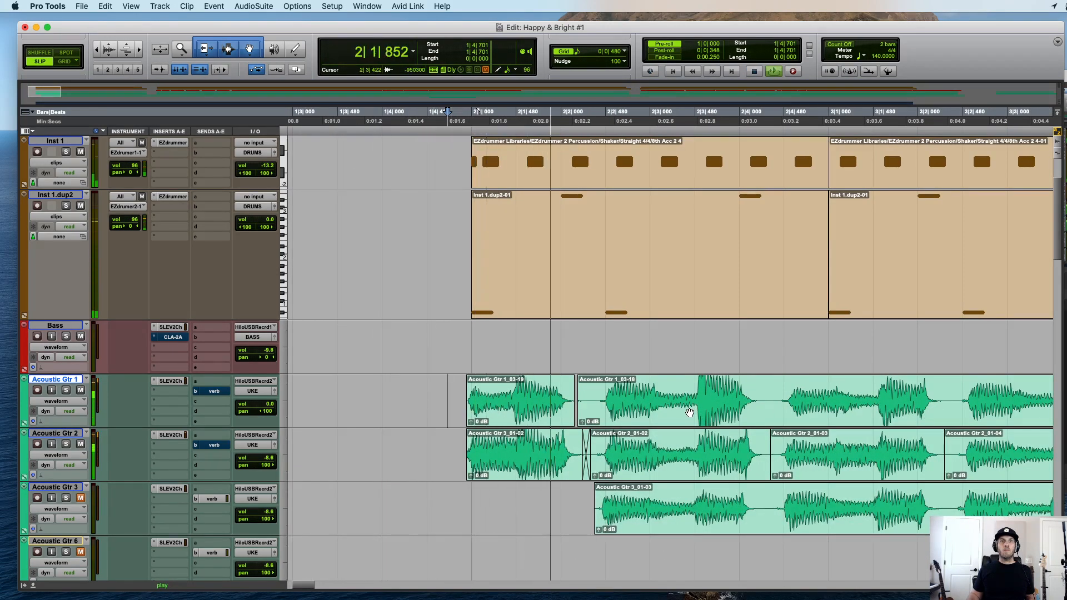
Step: Try extending the second Acoustic Gtr 1 clip back over the opening phrase, play it and undo the extension
drag(578, 395, 443, 393)
click(515, 389)
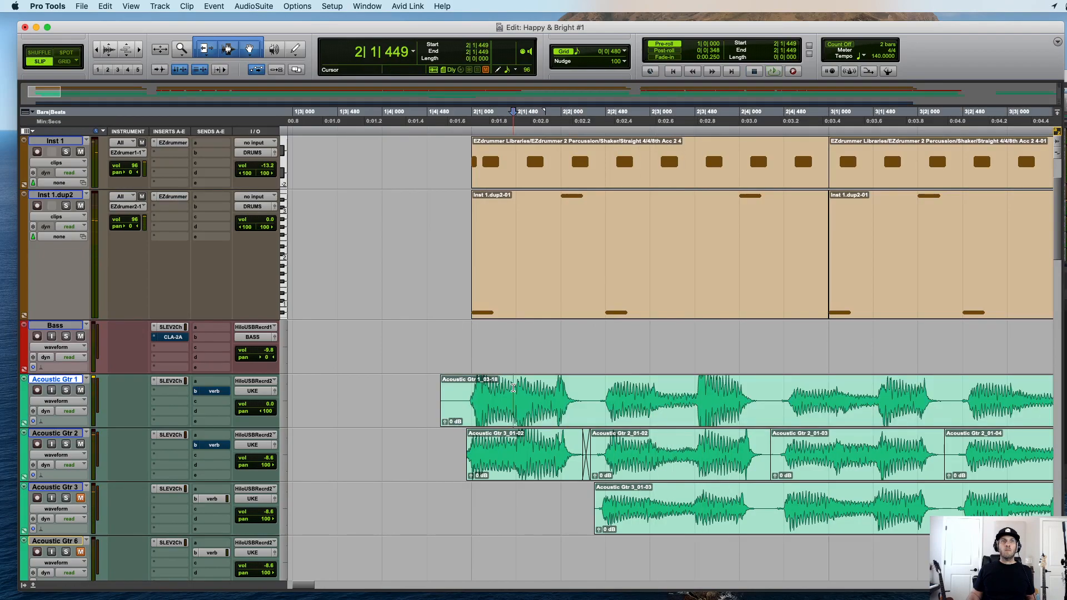
key(space)
key(super+z)
Step: Crossfade the first two Acoustic Gtr 1 clips from 2|2|224 to 2|2|295 and play the opening
click(659, 391)
drag(701, 404, 714, 401)
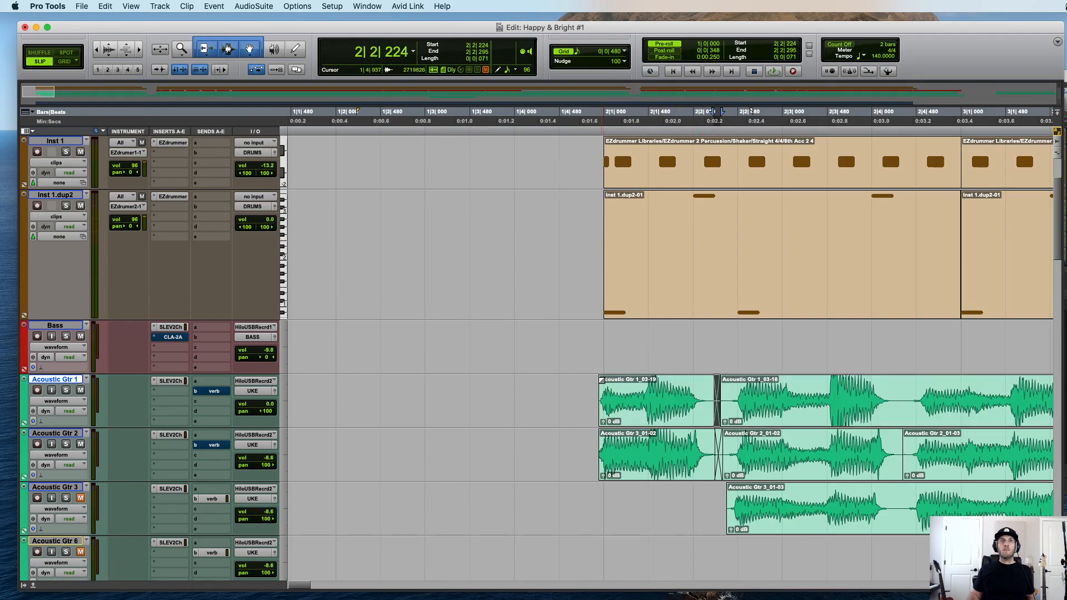
click(604, 437)
key(space)
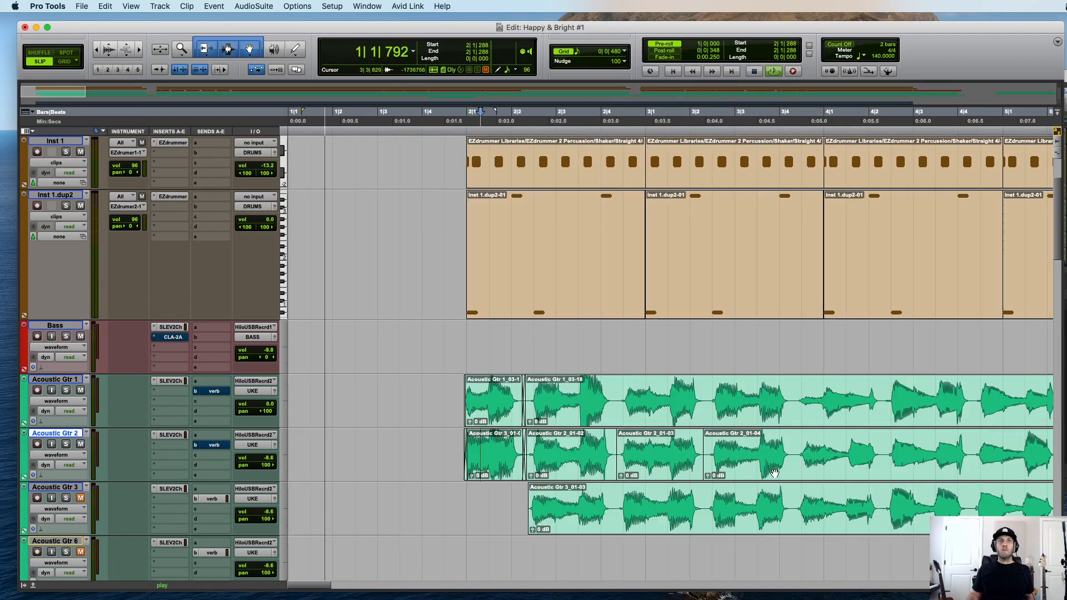
Step: Heal the separated Acoustic Gtr 2 clips across the selection from 2|3|894 to 3|2|774 and play around 2|2|839
drag(842, 453, 585, 452)
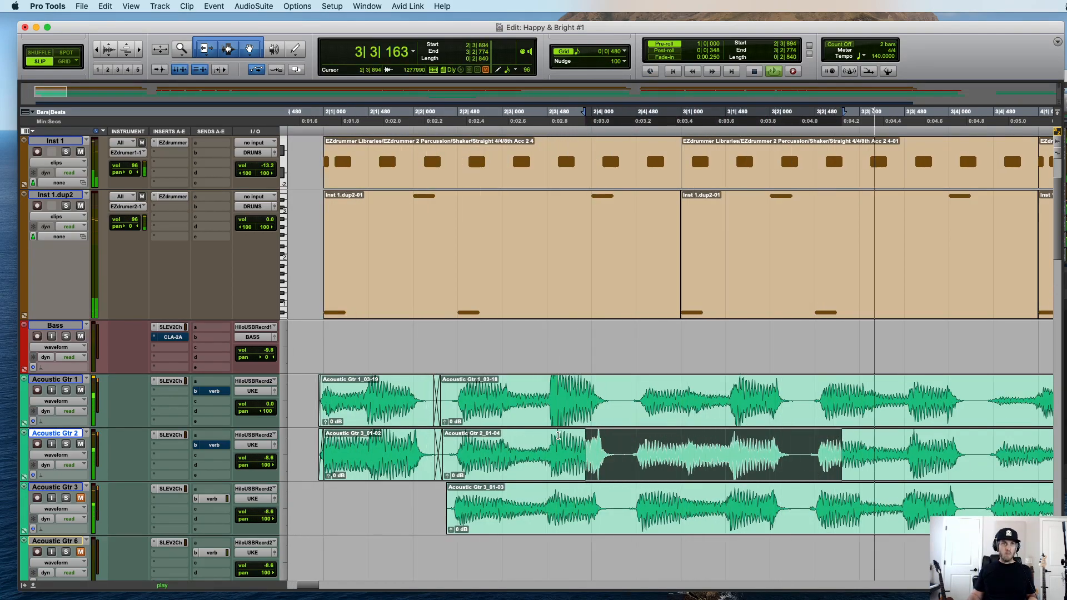
click(492, 382)
key(space)
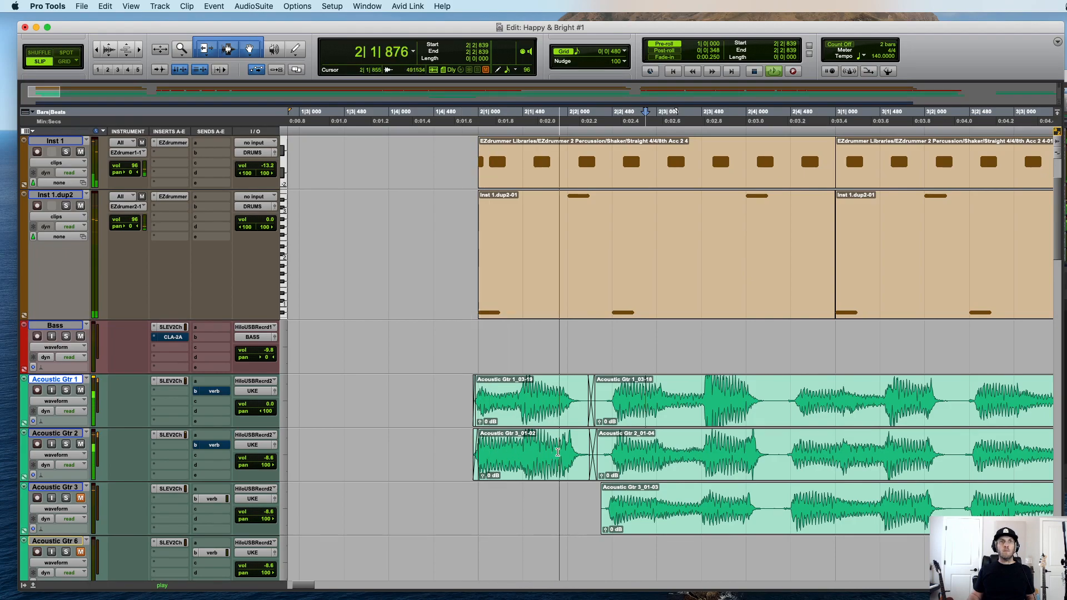
Step: Try moving the first Acoustic Gtr 1 crossfade to 2|4|293 and play the repeated take
drag(591, 421, 777, 408)
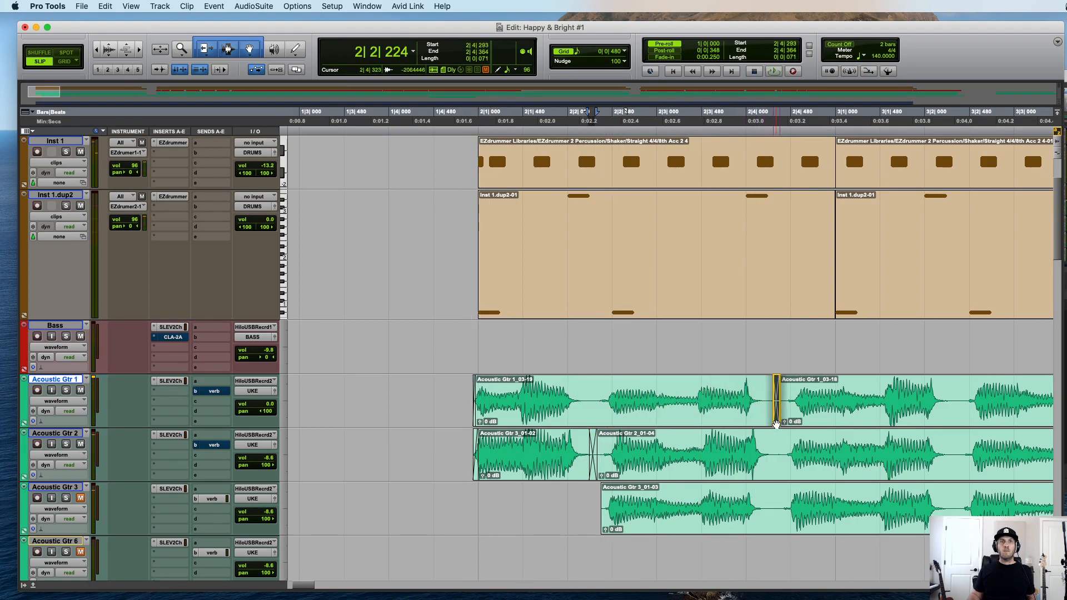
key(space)
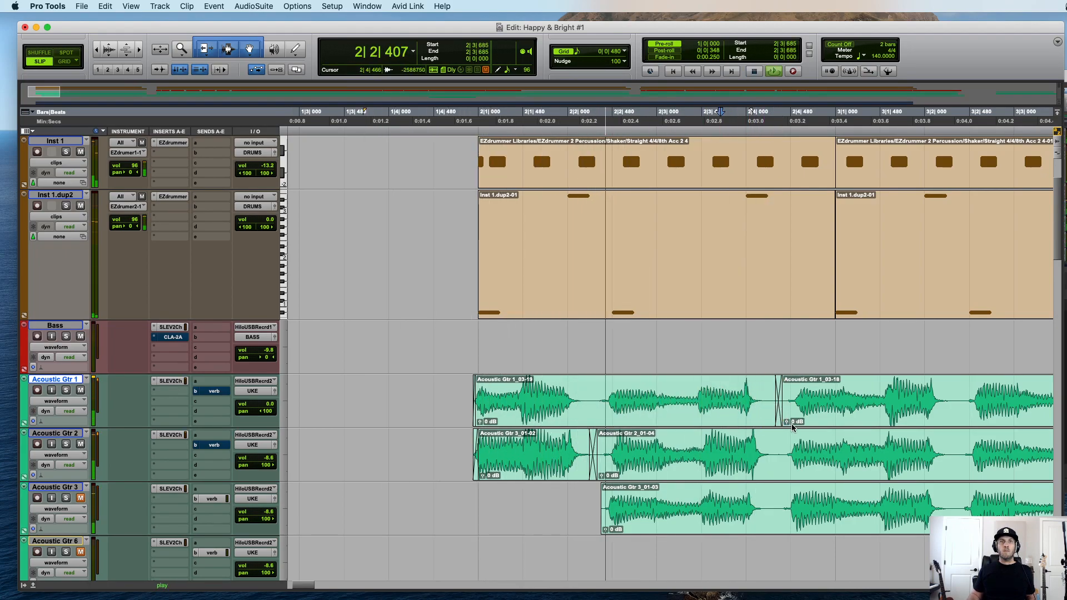
key(space)
Step: Try moving the Acoustic Gtr 2 crossfade to the same spot, undo the moves on both tracks and replay bar 2
drag(594, 474, 776, 474)
key(super+z)
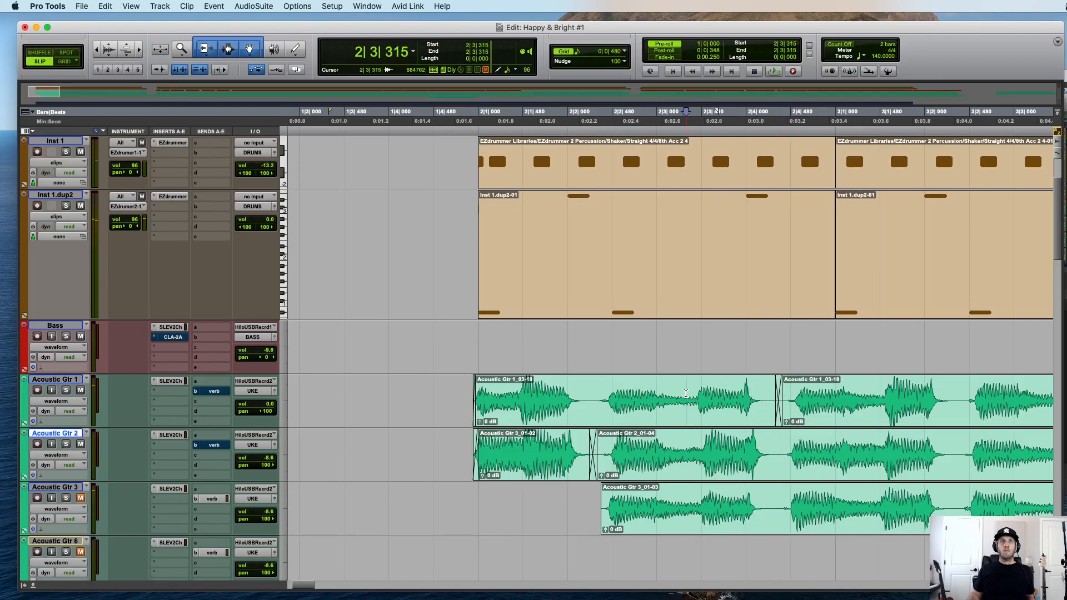
key(super+z)
key(space)
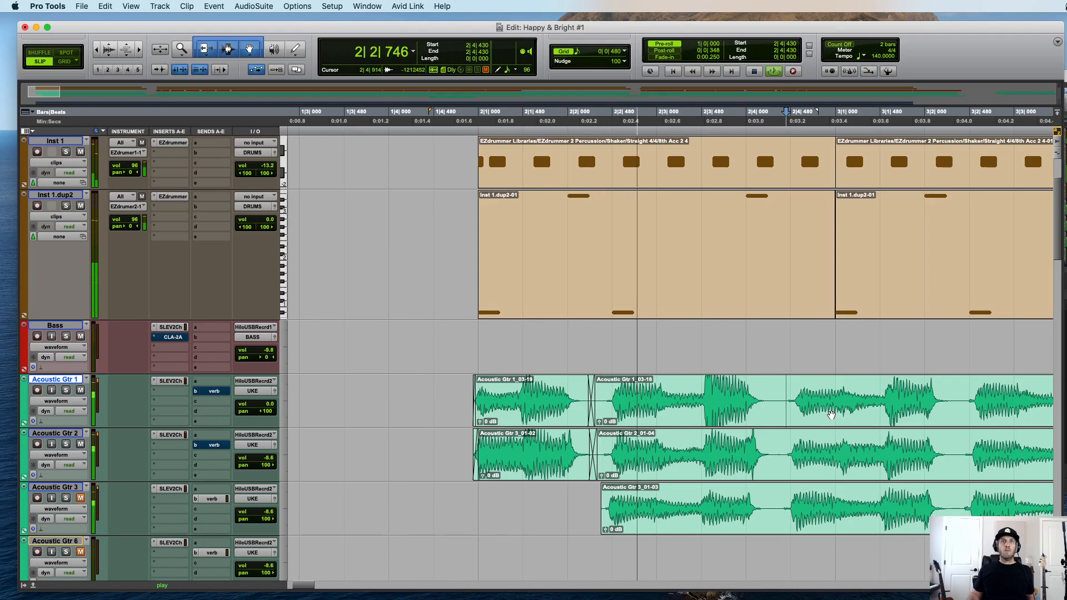
key(space)
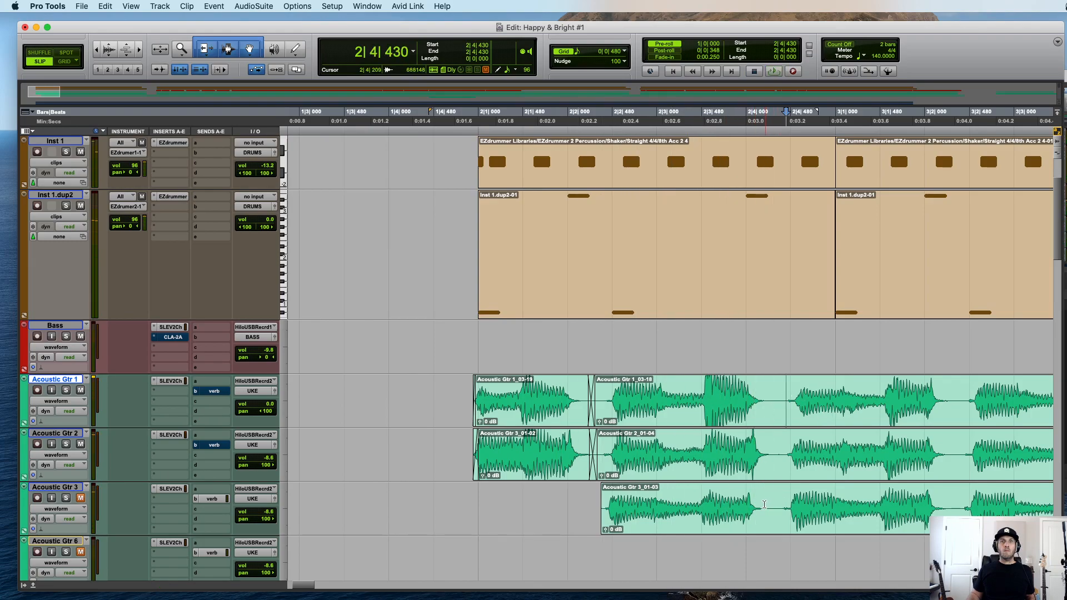
Step: Move the Acoustic Gtr 1 crossfade to 2|4|335 and transfer the Acoustic Gtr 3 phrase before 2|4|257 onto Acoustic Gtr 2
drag(593, 416, 780, 415)
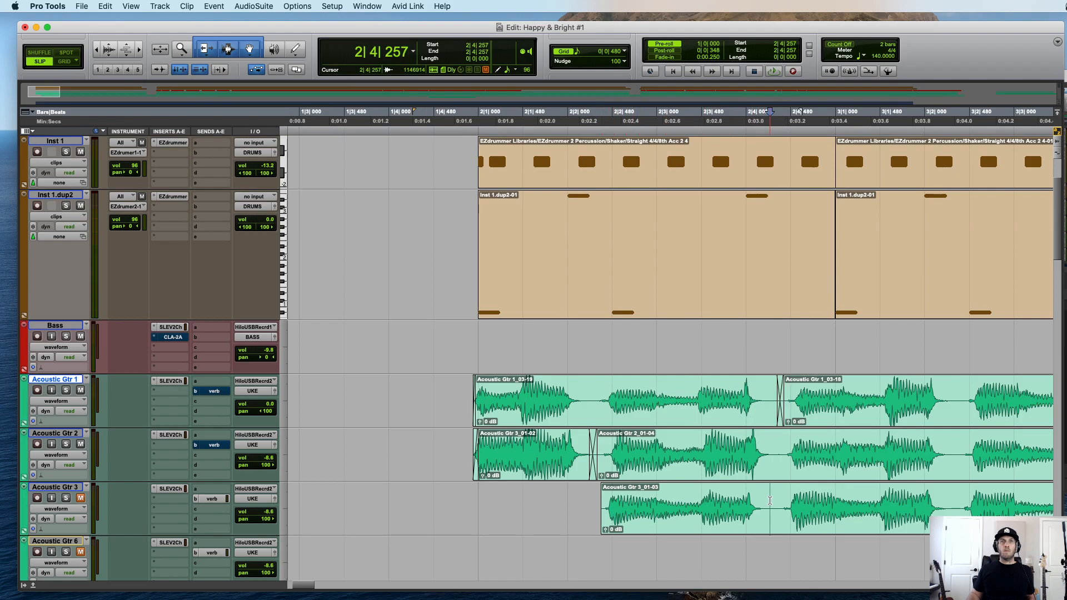
drag(772, 500, 600, 500)
drag(657, 521, 606, 461)
click(655, 461)
key(space)
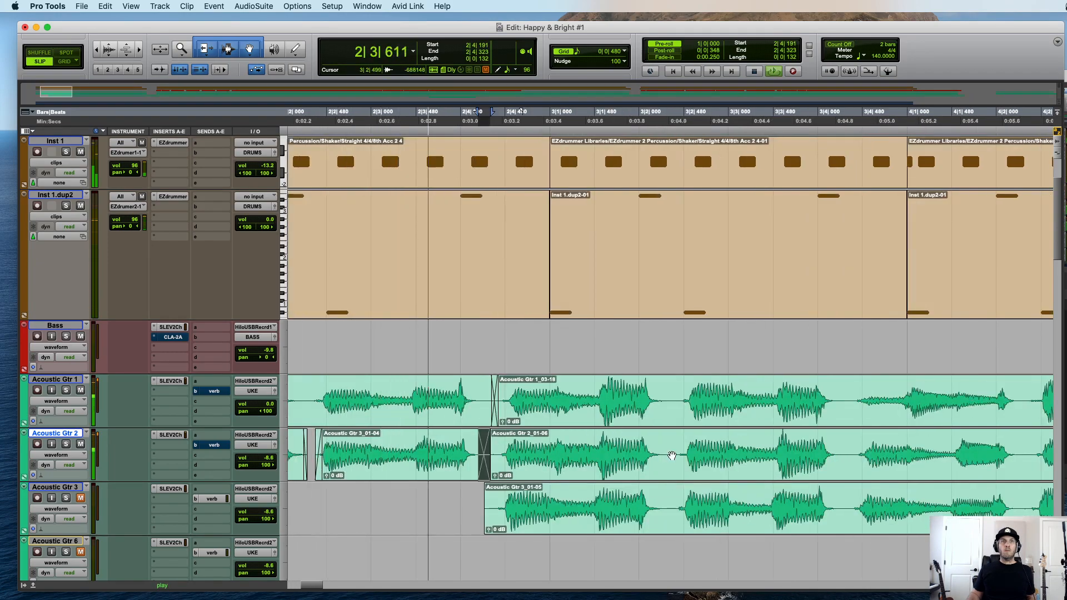
Step: Move the Acoustic Gtr 1 crossfade on to 3|2|242 and play bar 3
click(671, 462)
key(space)
drag(494, 423, 664, 418)
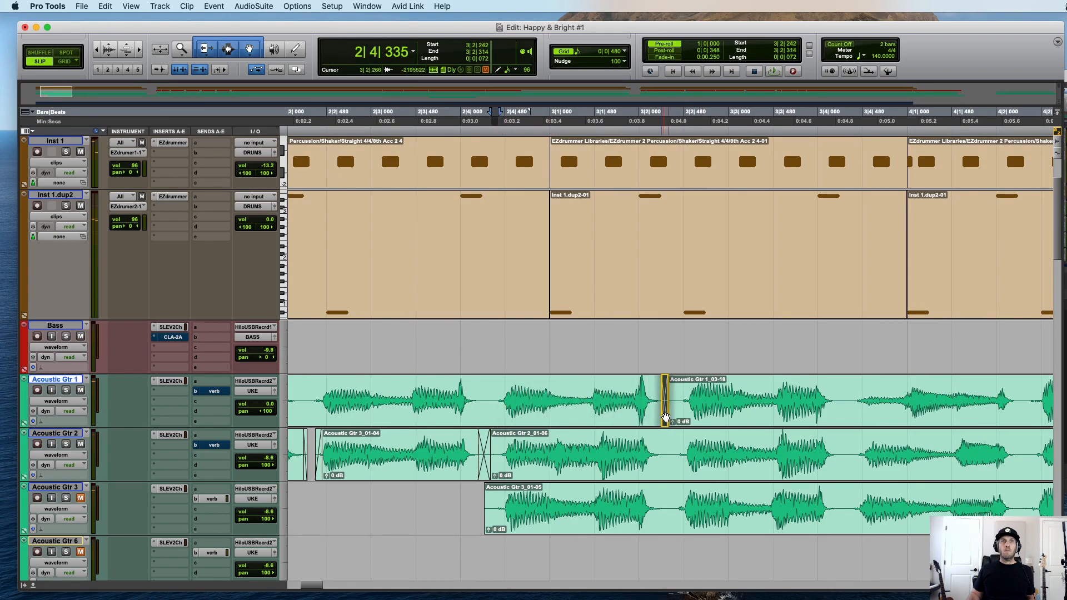
key(space)
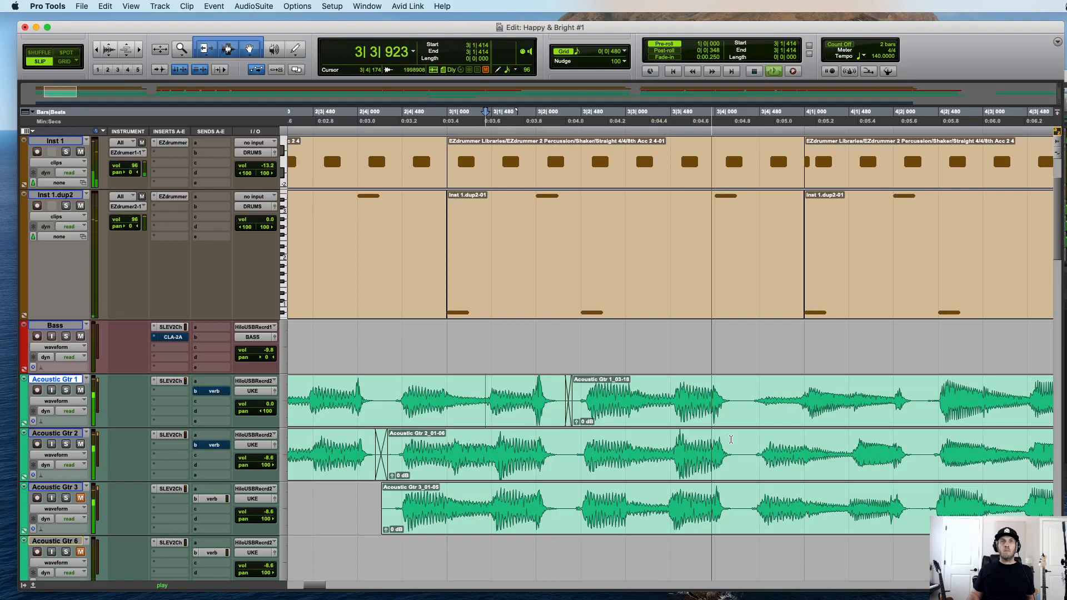
Step: Separate the Acoustic Gtr 3 phrase from about 3|4|290 to 4|2|240 and move it onto Acoustic Gtr 1
key(space)
drag(422, 508, 570, 411)
key(super+e)
click(511, 414)
scroll(447, 411, left, 3)
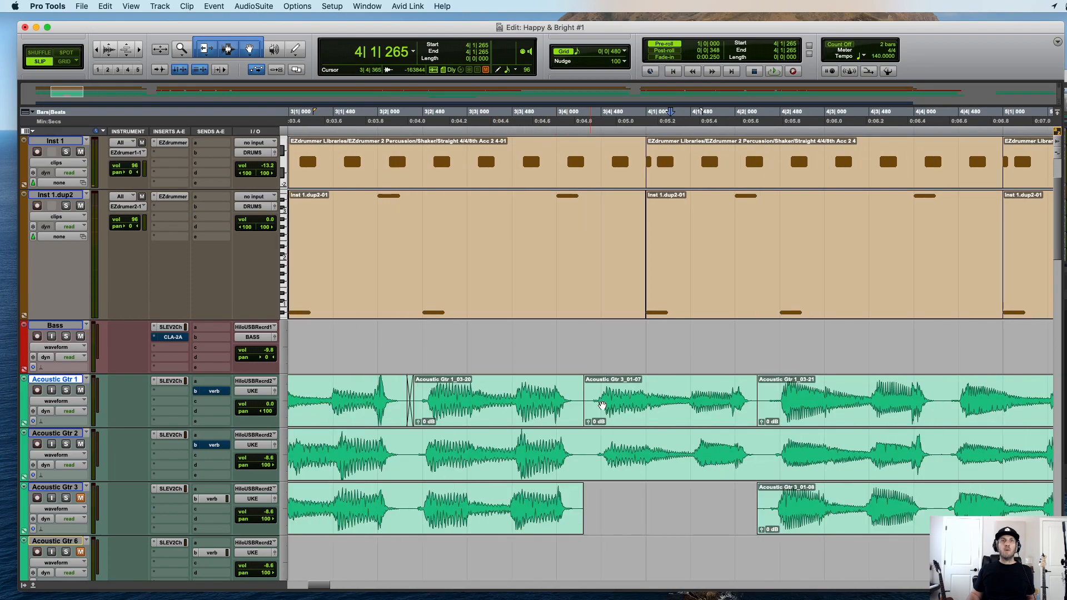
Step: Crossfade the edges of the moved Acoustic Gtr 1 phrase across 3|4|096 to 4|2|763 and play through it
key(space)
click(758, 410)
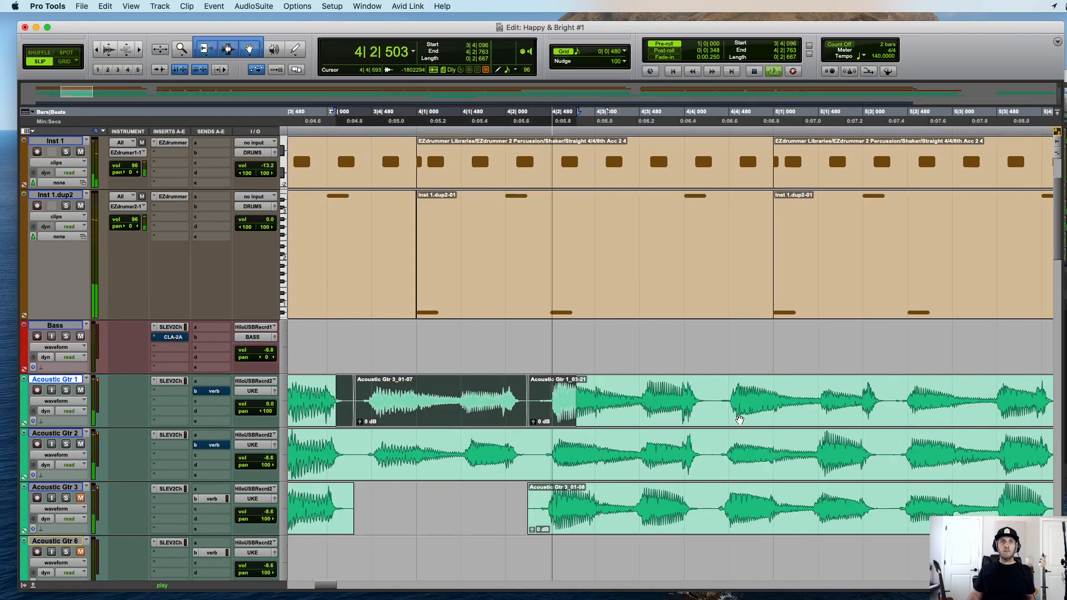
key(space)
Step: Move the Acoustic Gtr 3 phrase leading up to about 5|2|340 onto Acoustic Gtr 1 and play it
drag(550, 503, 705, 409)
click(705, 392)
key(space)
Step: Crossfade the edges of the phrase ending at about 5|2|340 on Acoustic Gtr 1 and play on through bar 6
drag(788, 398, 527, 398)
key(space)
click(614, 405)
click(617, 411)
drag(783, 395, 502, 395)
click(646, 395)
key(space)
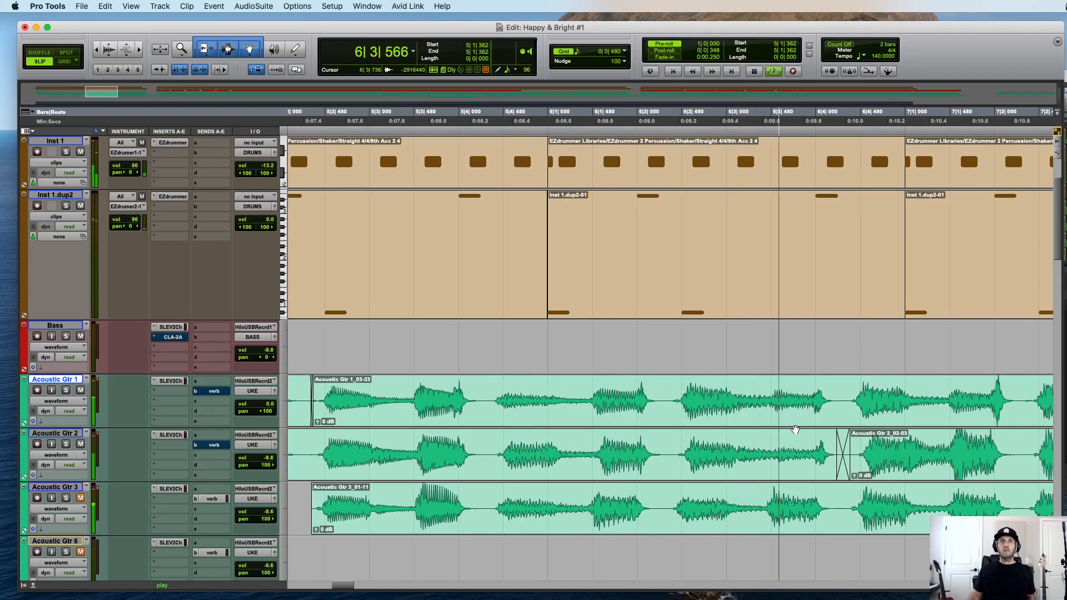
key(space)
Step: Move the Acoustic Gtr 3 phrase ending at about 7|2|305 onto Acoustic Gtr 1 and crossfade it across 6|3|880 to 7|2|951
drag(521, 504, 763, 395)
key(space)
shift+click(488, 396)
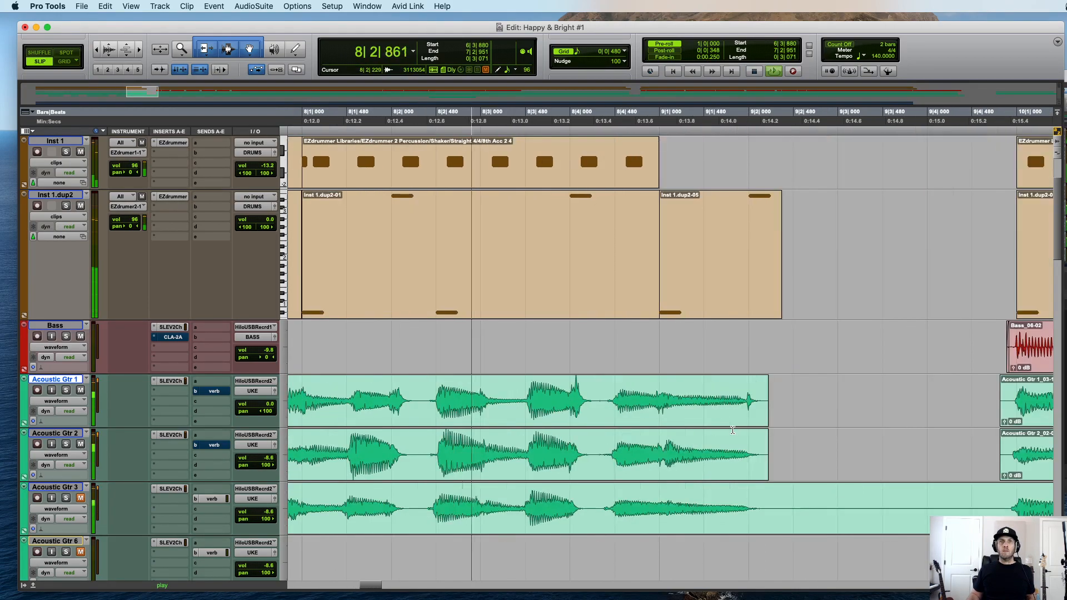
key(space)
Step: Move the Acoustic Gtr 3 phrase from about 7|4|355 to 8|2|250 onto Acoustic Gtr 1 and play around 8|1|472
click(369, 399)
key(space)
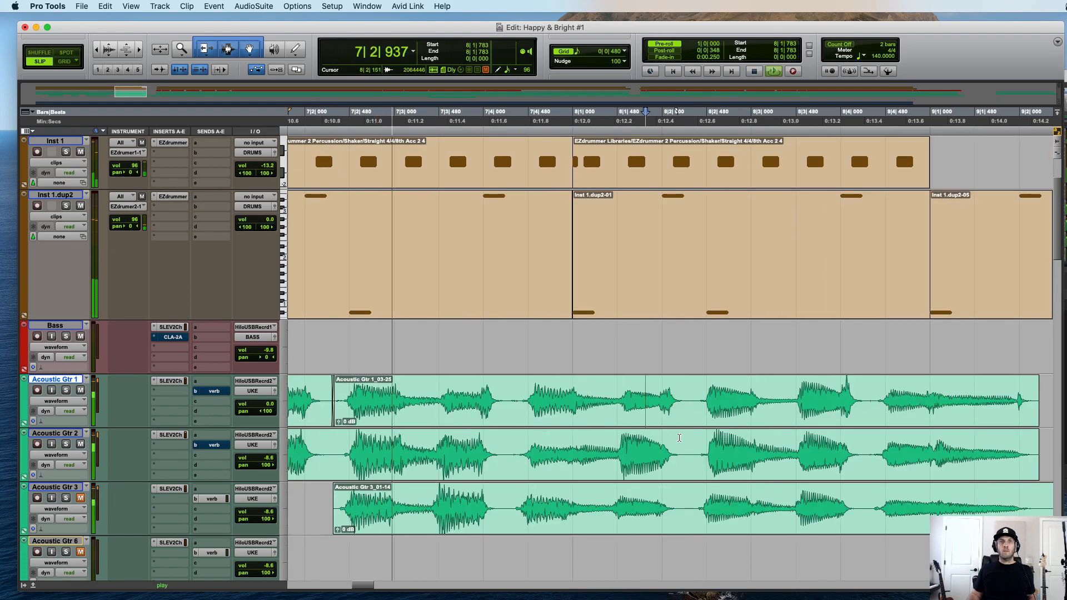
drag(665, 503, 639, 406)
click(617, 400)
key(space)
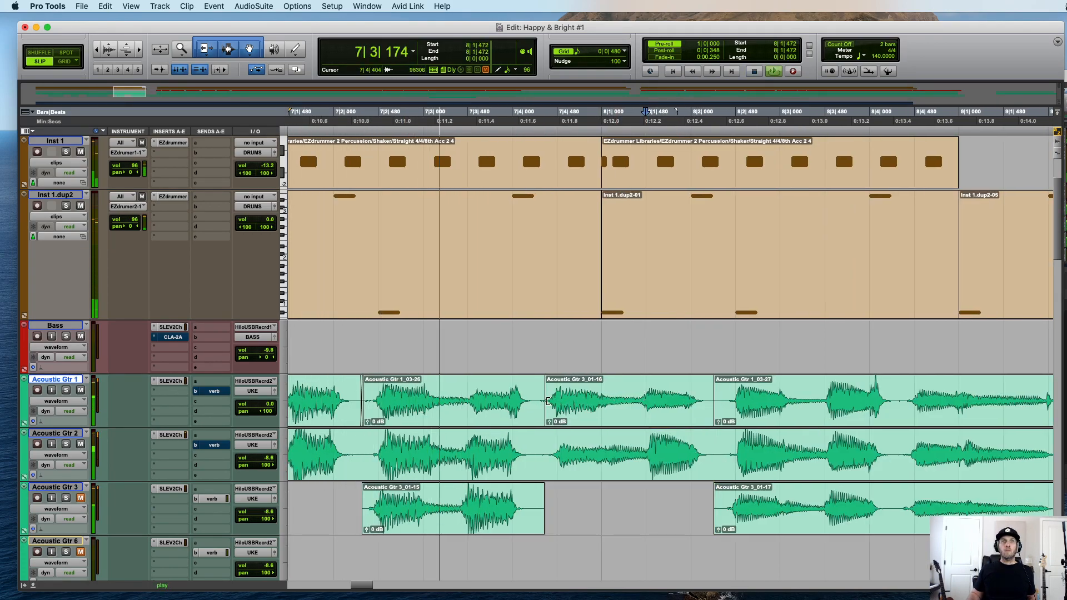
Step: Crossfade both edges of the phrase around 8|1 on Acoustic Gtr 1, selecting from 7|3|893, and play around 8|1|902
double_click(589, 400)
drag(506, 412, 785, 414)
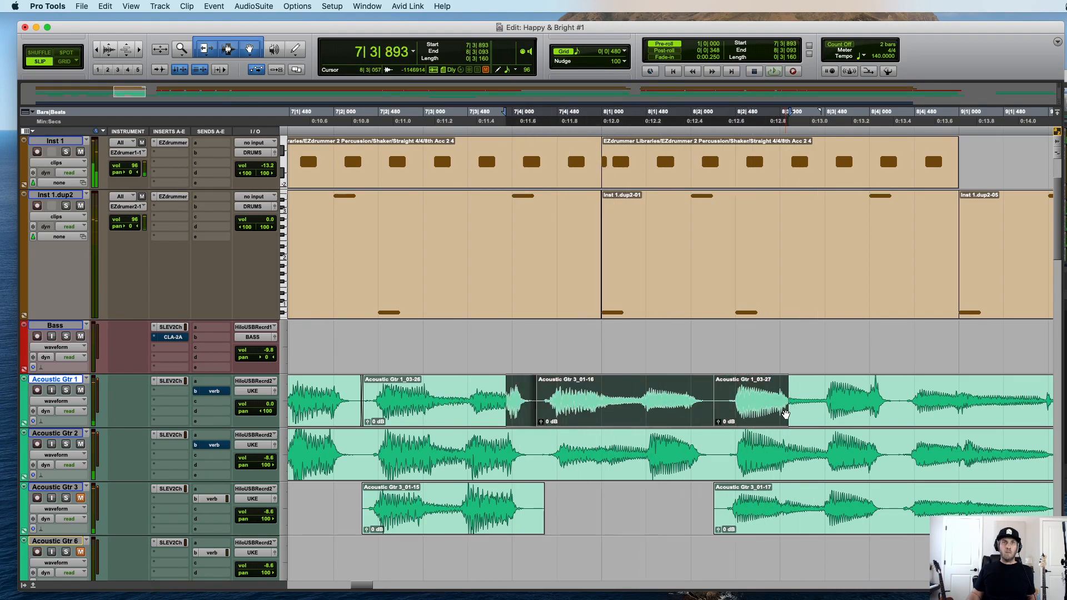
click(749, 421)
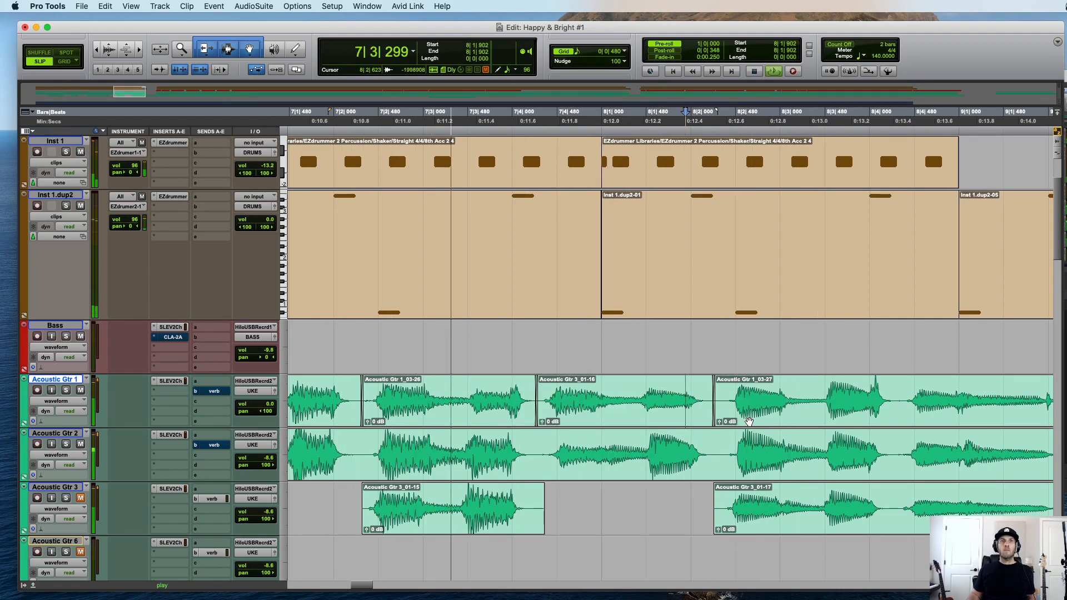
scroll(749, 421, right, 3)
key(space)
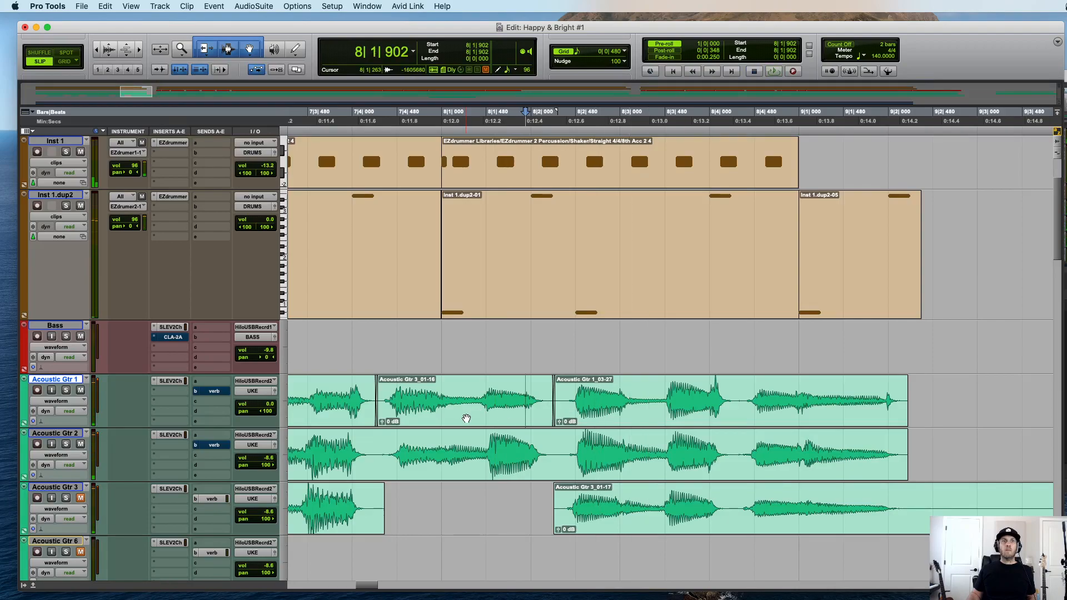
Step: Adjust the crossfades on either side of the 8|1 phrase on Acoustic Gtr 1 and play around 8|1|806 and 8|2|928
click(468, 418)
click(529, 397)
key(space)
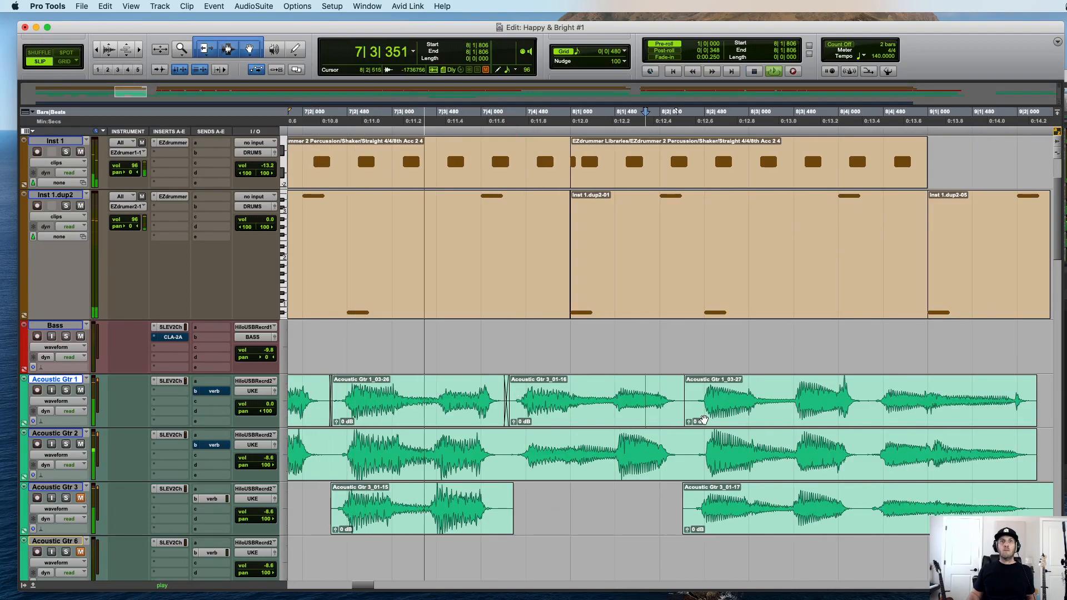
click(747, 411)
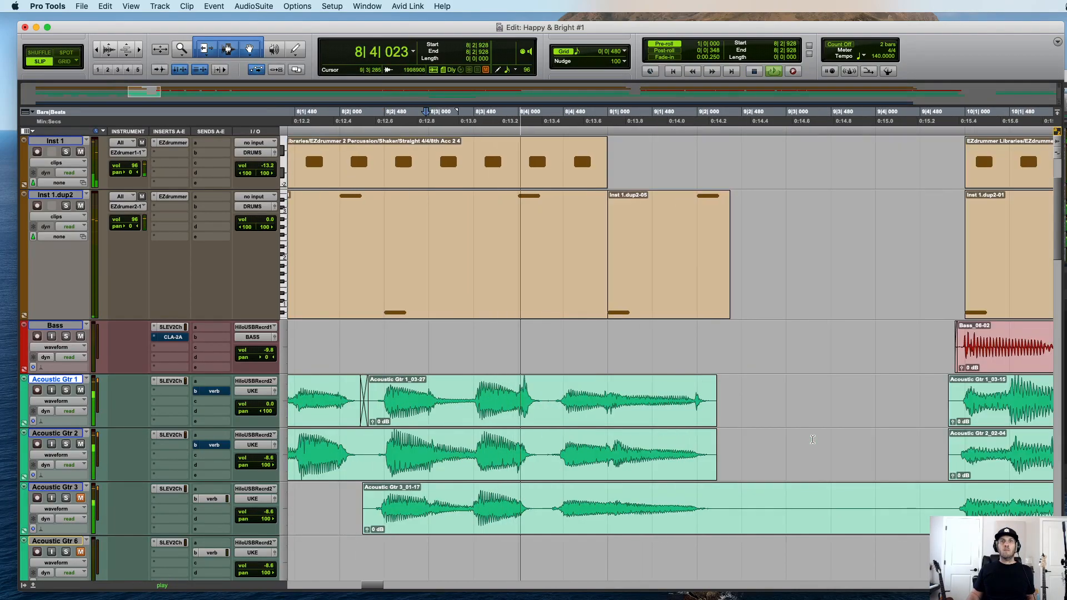
Step: Move the Acoustic Gtr 3 phrase from about 8|4|270 to 9|2|331 onto Acoustic Gtr 1 and play it
key(space)
drag(543, 508, 677, 383)
key(space)
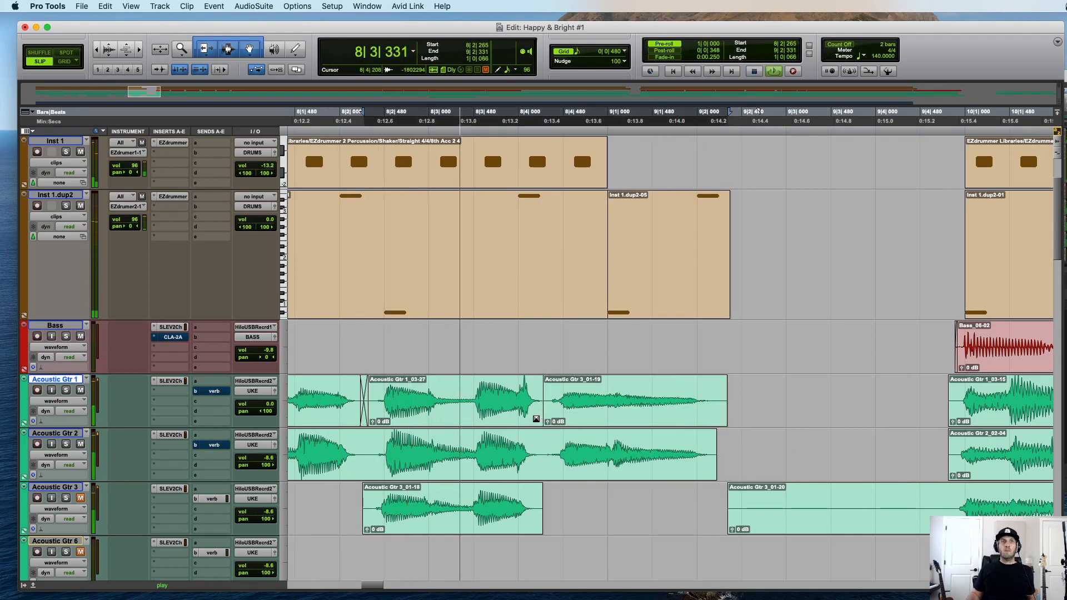
Step: Trim and fade Acoustic Gtr 1 and 2 on both sides of the break, from 9|1|957 and up to 10|1|002
drag(751, 389, 696, 435)
key(Delete)
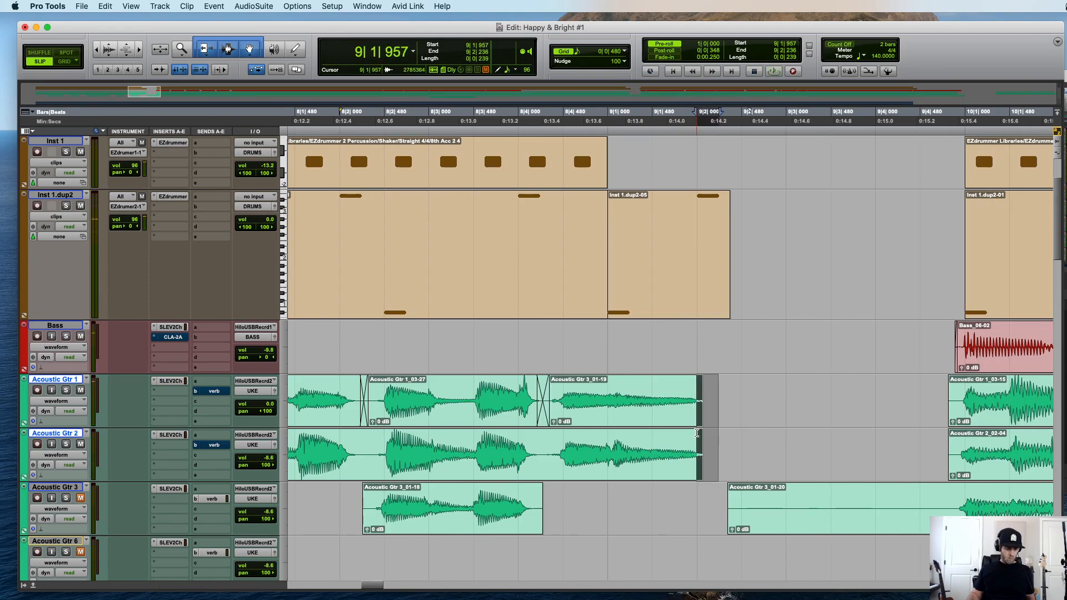
scroll(862, 412, right, 5)
drag(749, 402, 782, 439)
key(Delete)
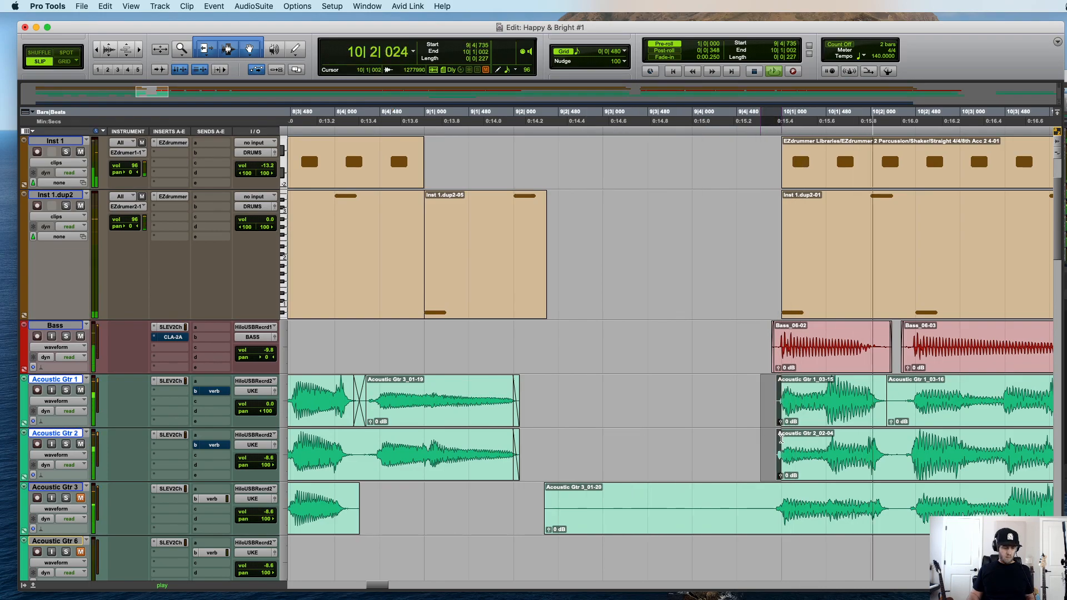
Step: Play the guitars from 9|4|872 and select across the Acoustic Gtr 1 clip join near 10|2, from 10|1|892 to 10|2|392
click(775, 439)
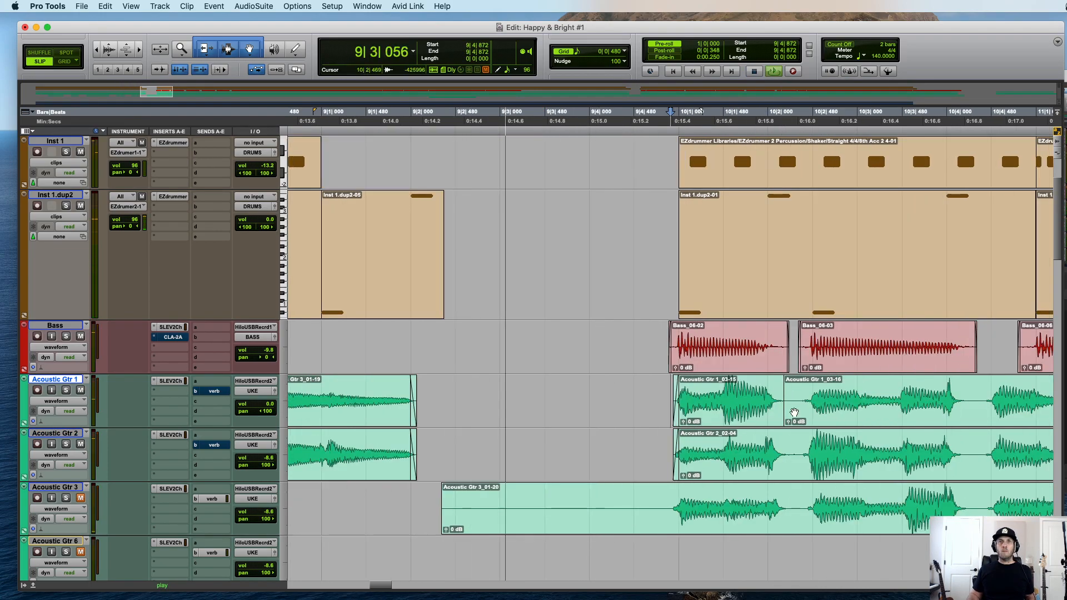
drag(620, 401, 604, 393)
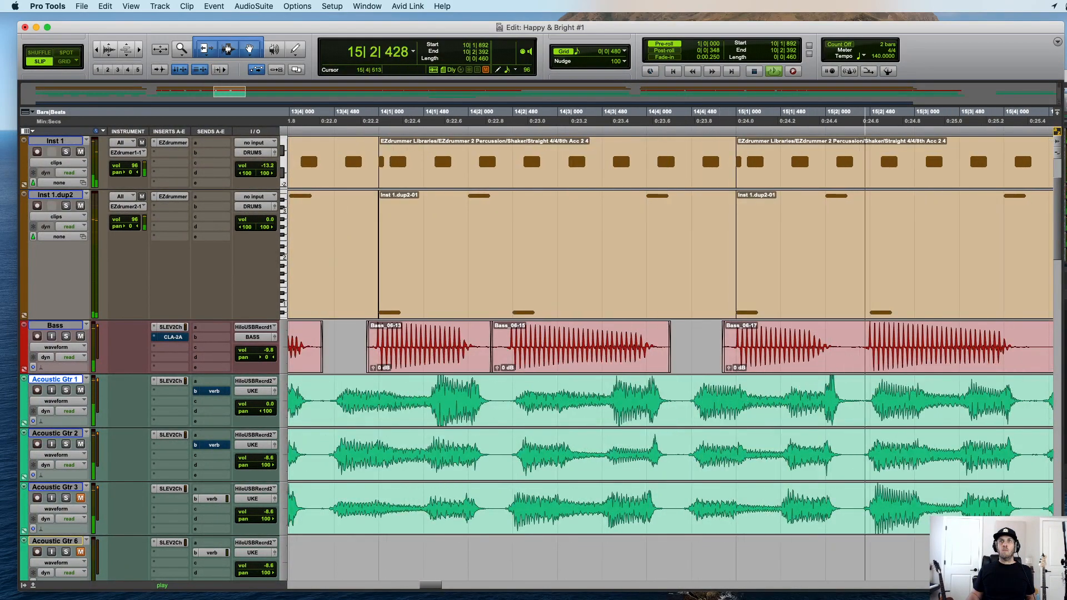
Step: Move the Acoustic Gtr 3 phrase from about 17|4|300 to 18|2|240 onto Acoustic Gtr 1 and play it
click(916, 444)
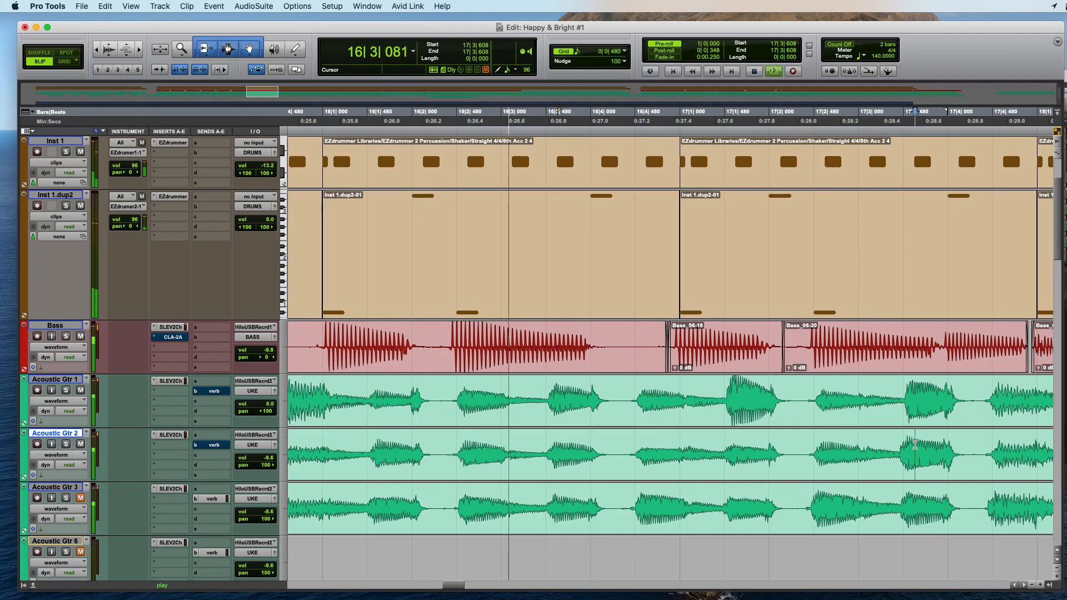
click(891, 448)
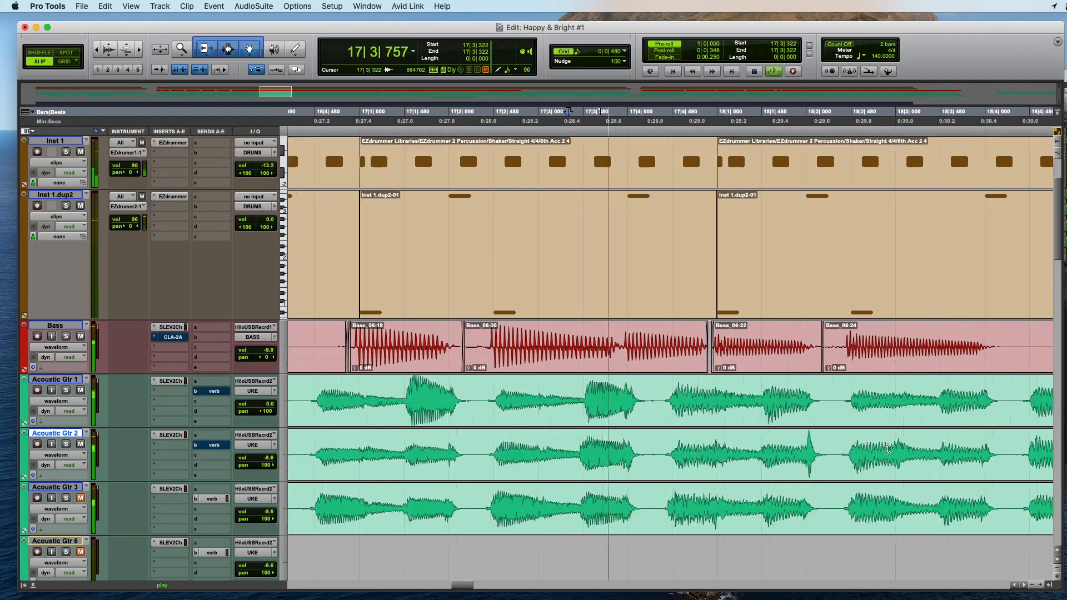
key(space)
drag(657, 507, 821, 399)
drag(631, 386, 641, 387)
key(space)
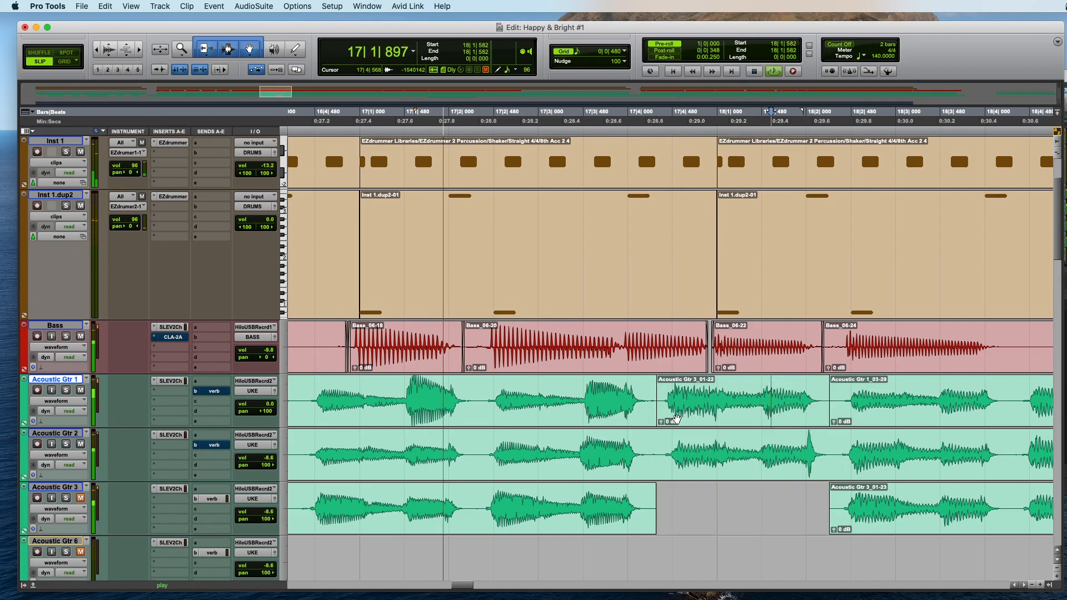
Step: Crossfade the edges of the replaced Acoustic Gtr 1 phrase, selecting 17|3|853 to 18|2|321, and play on past 19|1|780
key(shift+Tab)
key(r)
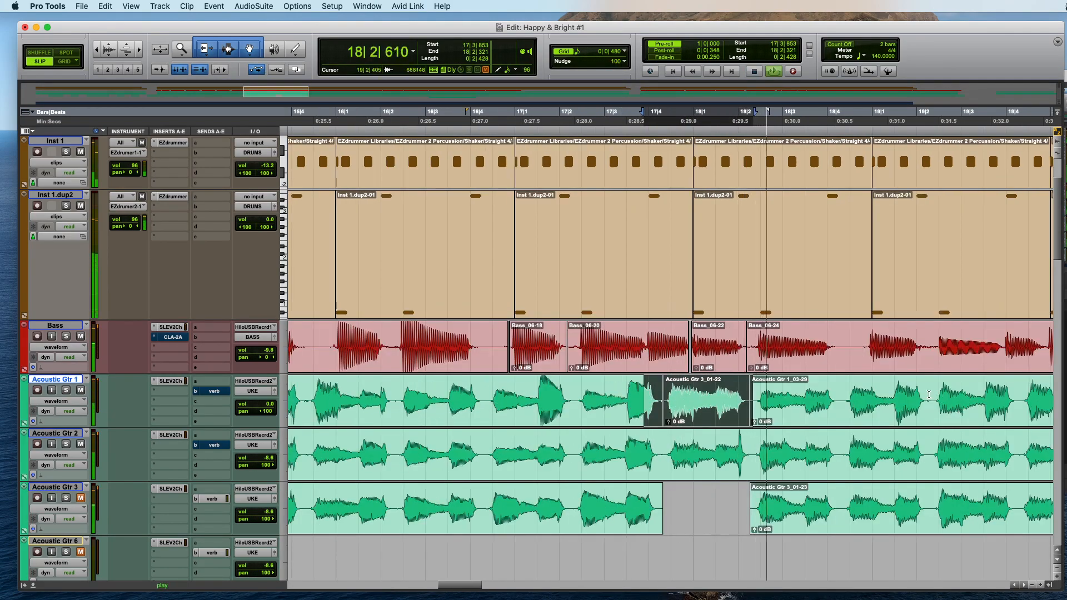
key(Tab)
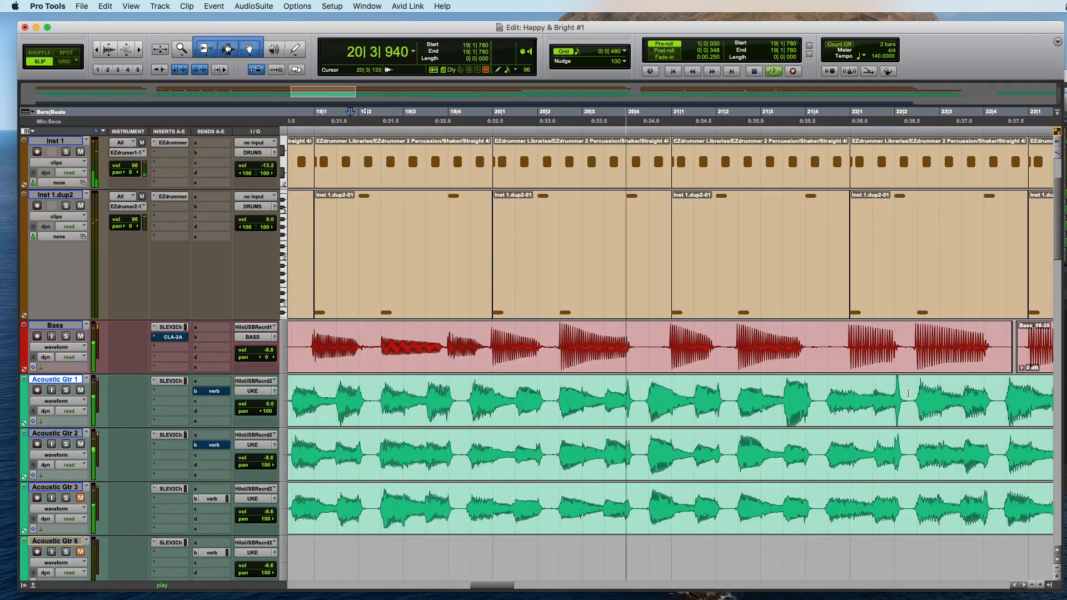
key(t)
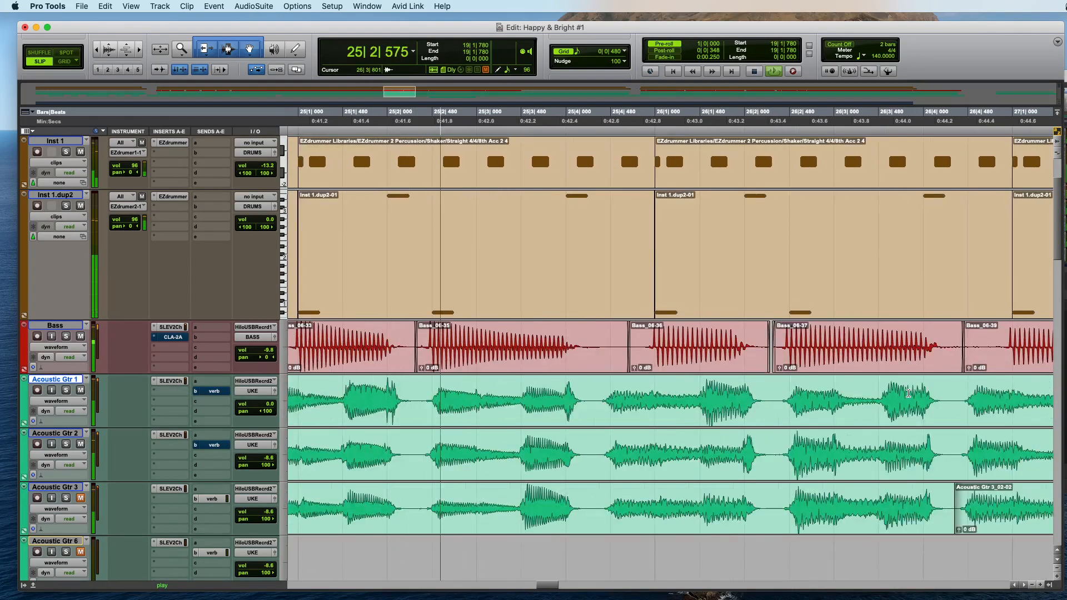
Step: Listen to bars 25 to 30 and examine the acoustic guitar waveforms for noise and timing against the drums
key(super+bracketleft)
key(super+bracketleft)
key(super+bracketleft)
key(super+bracketleft)
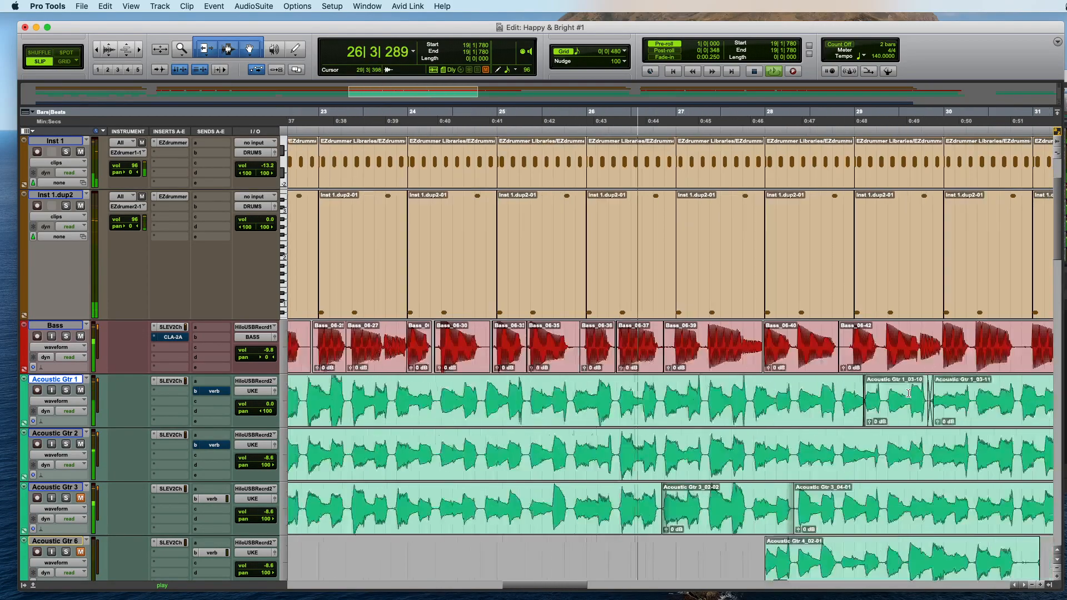
key(super+bracketright)
key(super+bracketright)
key(super+bracketright)
key(super+bracketright)
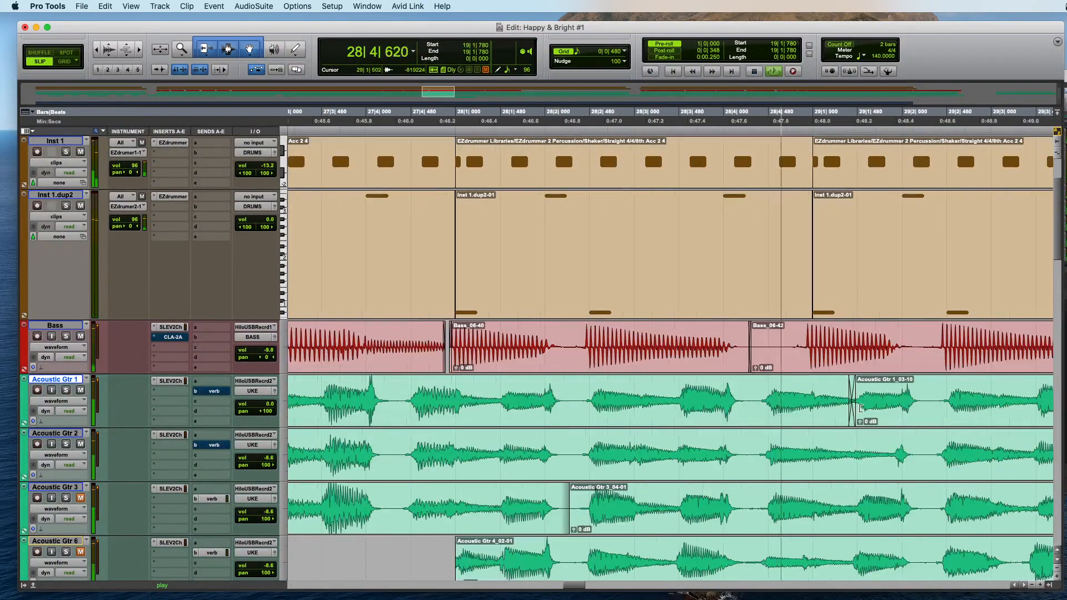
key(super+bracketright)
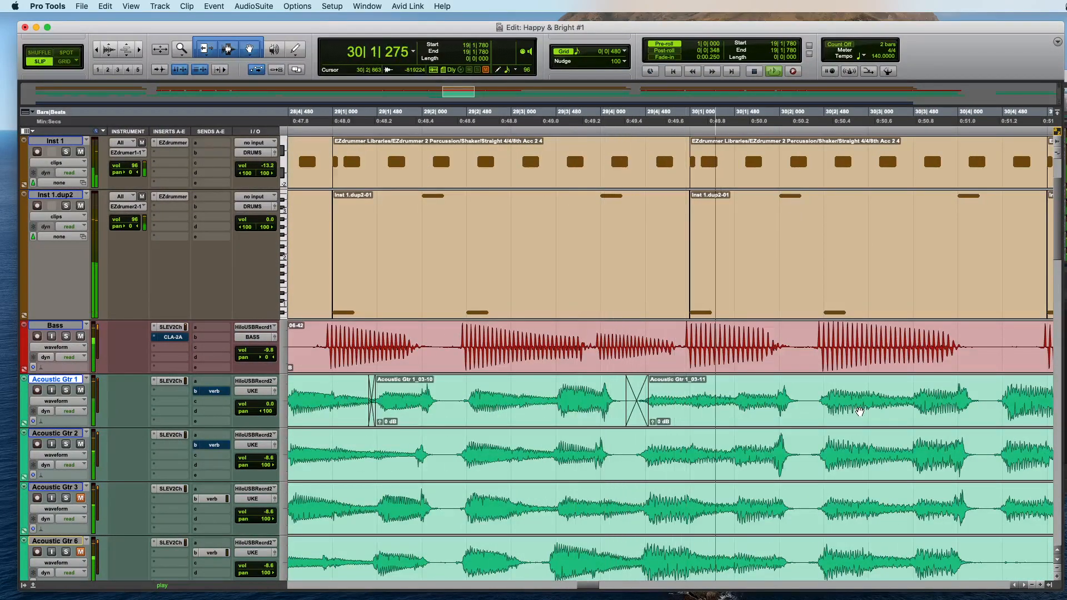
Step: Move the Acoustic Gtr 3 phrase from about 28|4|350 to 29|2|300 onto Acoustic Gtr 2 and play around 29|4|190
key(super+bracketleft)
key(space)
drag(475, 501, 787, 442)
key(super+bracketright)
click(906, 435)
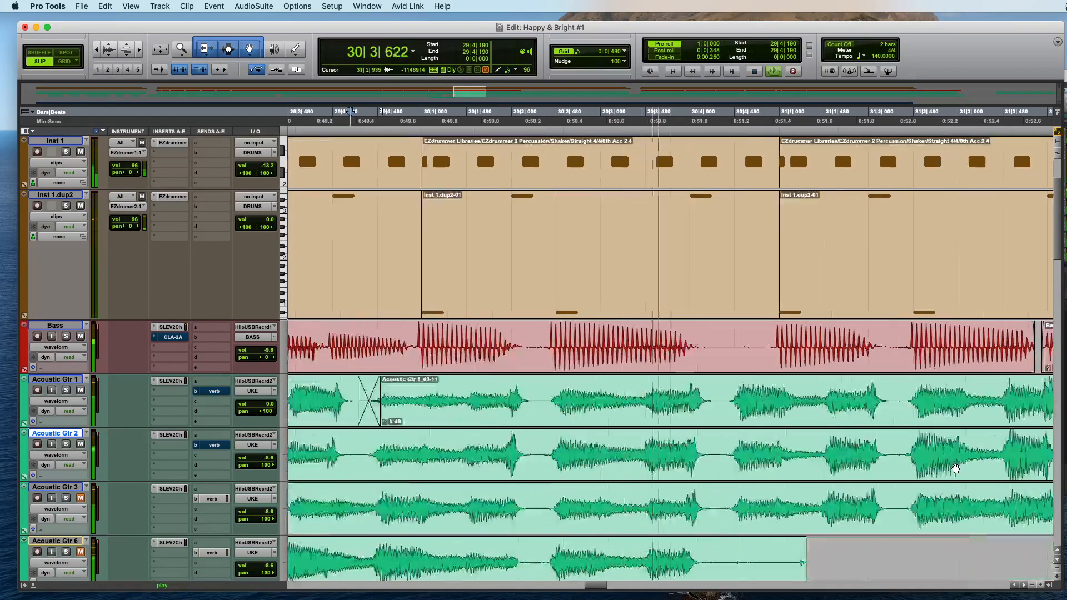
Step: Mute the Inst 1.dup2 drum clips from bar 34 through bar 39
key(super+bracketleft)
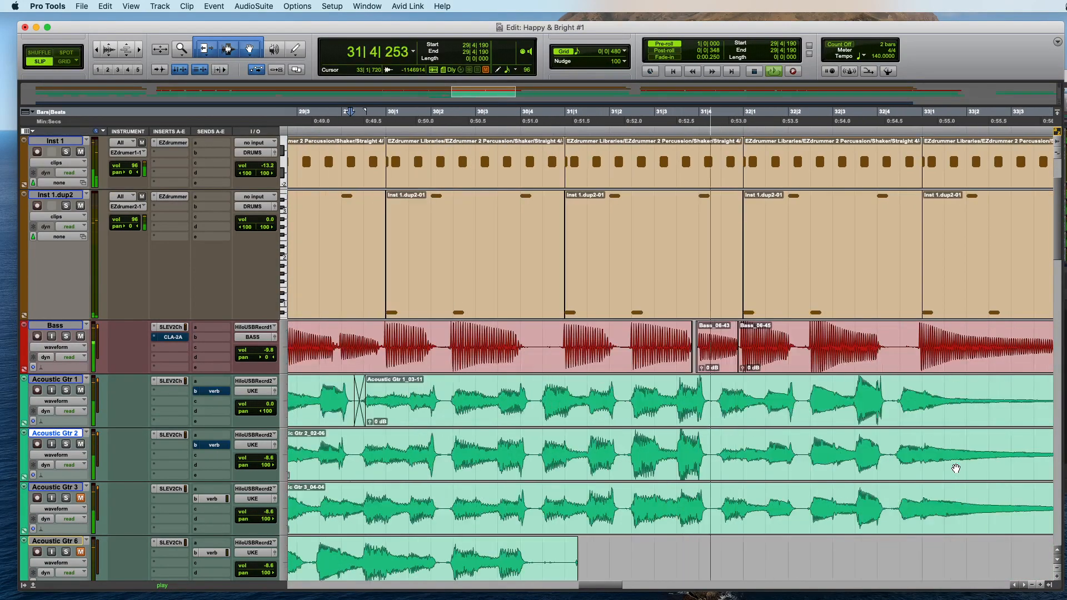
key(super+bracketleft)
key(super+bracketleft)
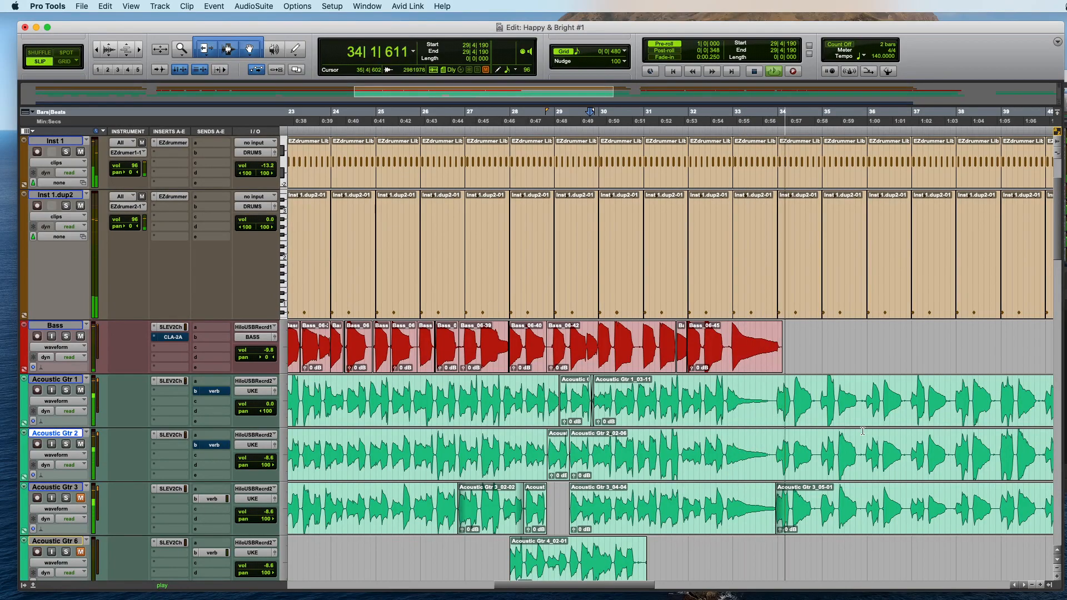
scroll(862, 427, up, 3)
click(810, 405)
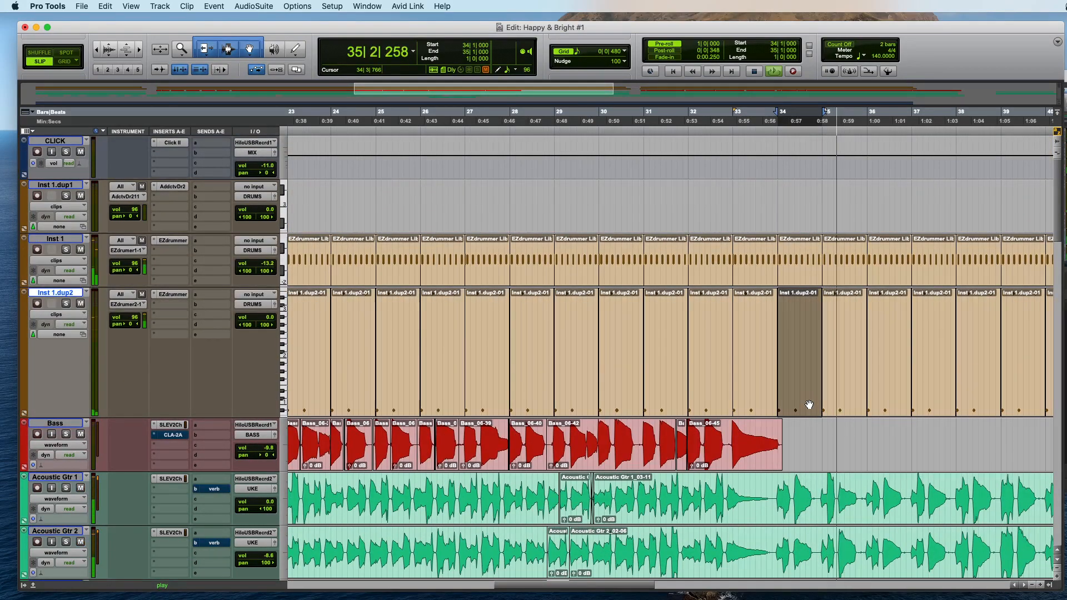
click(838, 405)
key(super+m)
click(889, 405)
key(super+m)
click(945, 405)
key(super+m)
click(1008, 406)
key(super+m)
click(1008, 406)
key(super+m)
Step: Listen from bar 37 through the break at bar 41 to bar 44 and examine Acoustic Gtr 1, 2 and 3
key(super+bracketright)
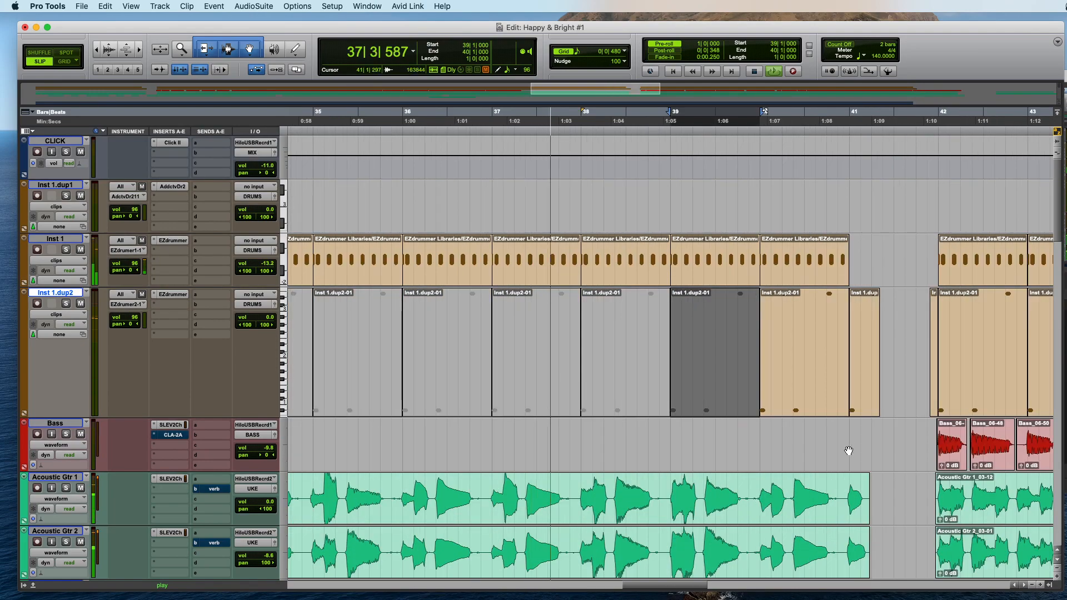
key(super+bracketright)
scroll(846, 449, down, 3)
key(super+bracketleft)
key(super+bracketleft)
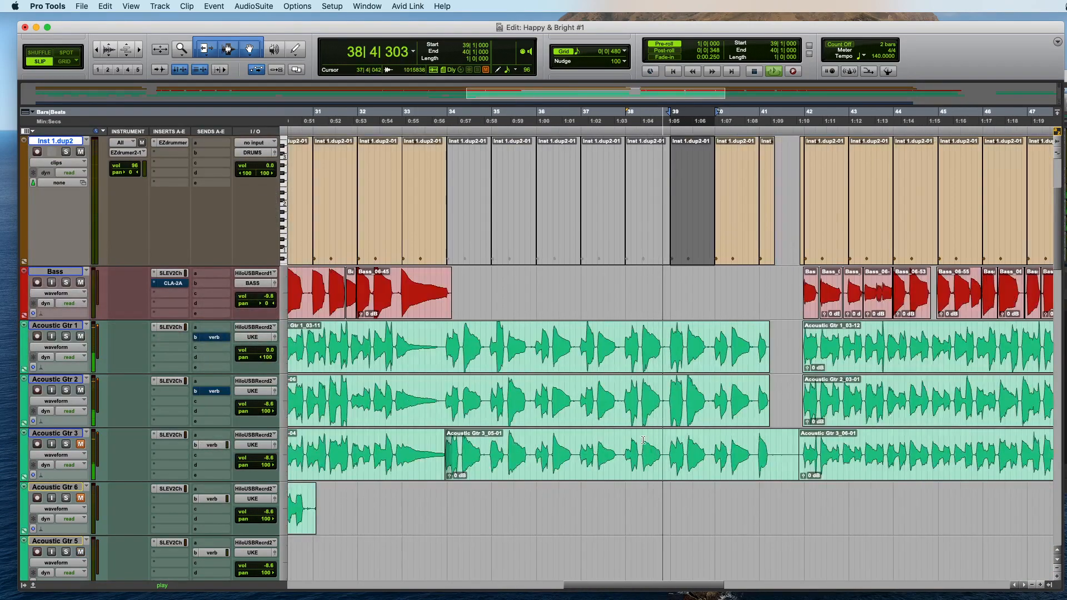
key(super+bracketright)
key(super+bracketright)
key(super+bracketleft)
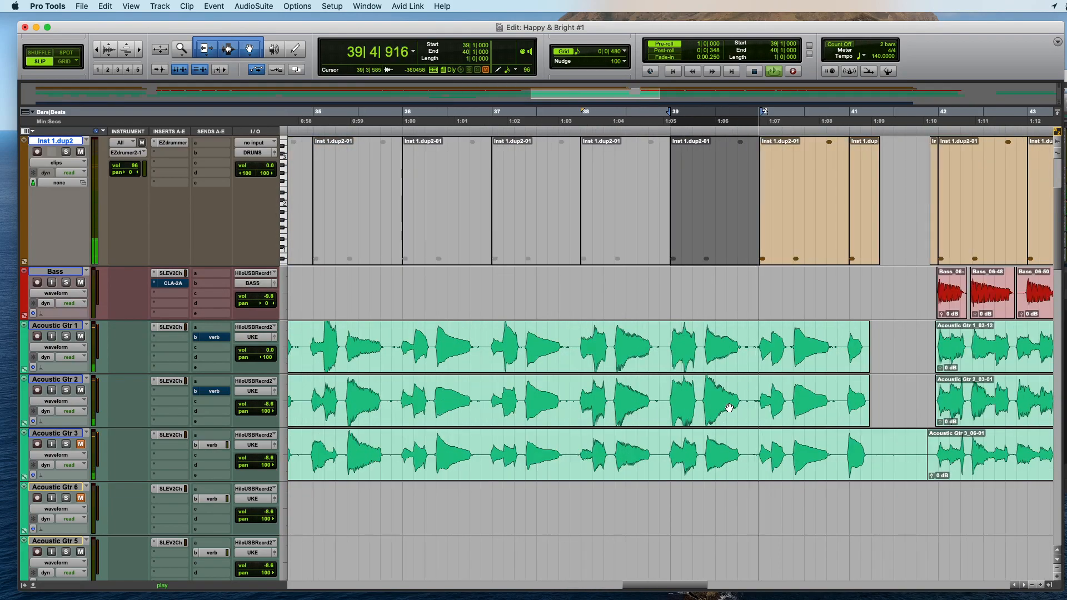
key(super+bracketright)
key(super+bracketleft)
key(super+bracketleft)
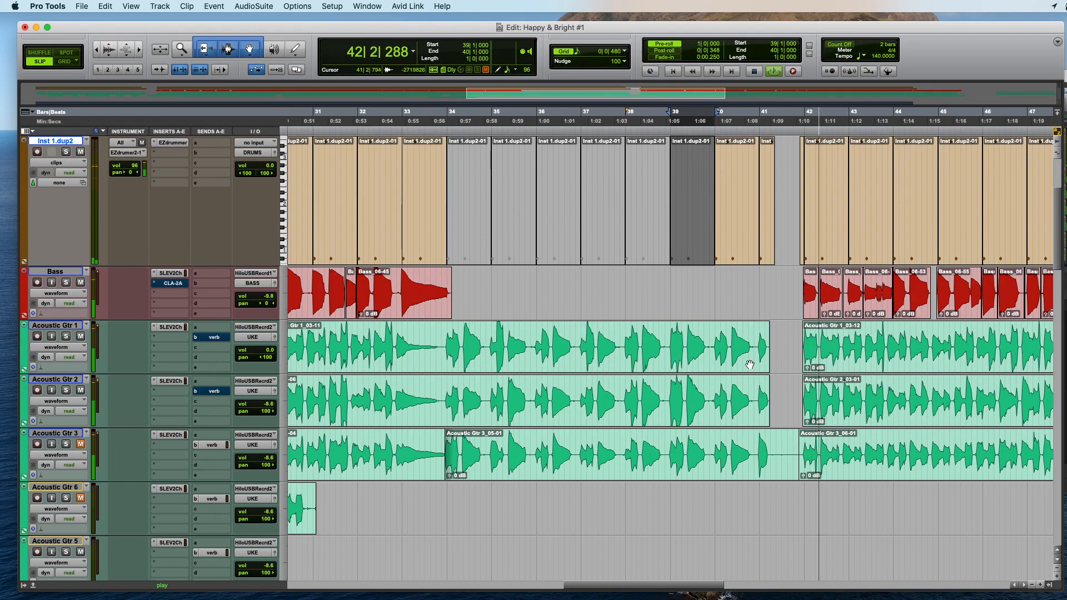
key(super+bracketright)
key(super+bracketright)
key(super+bracketright)
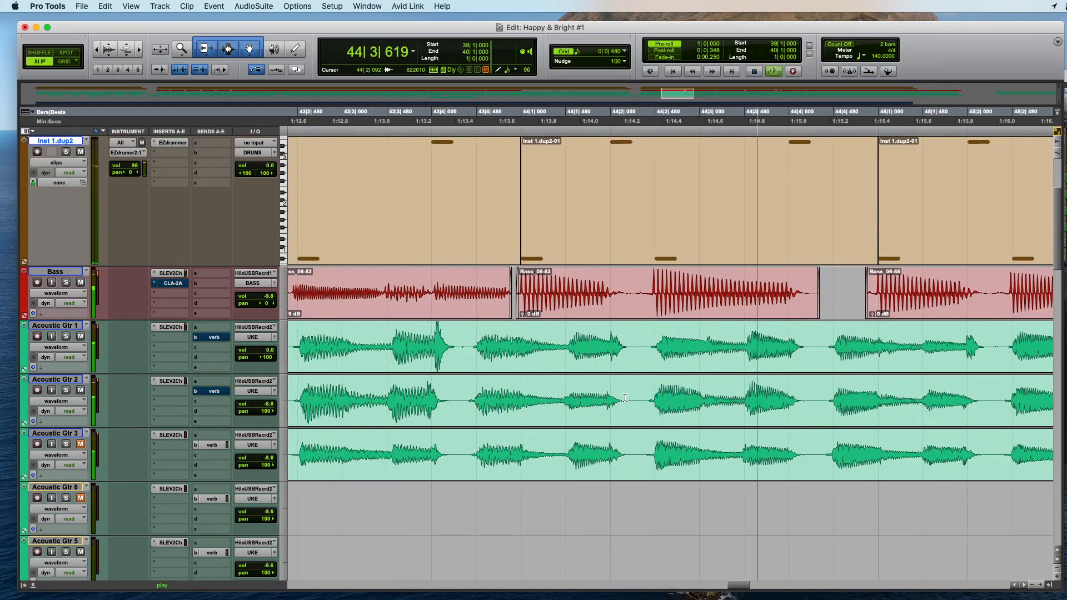
Step: Move the Acoustic Gtr 3 phrase from about 44|4|340 to 45|2|340 onto Acoustic Gtr 2 and crossfade it, selecting 44|3|393 to 45|3|567
key(super+bracketleft)
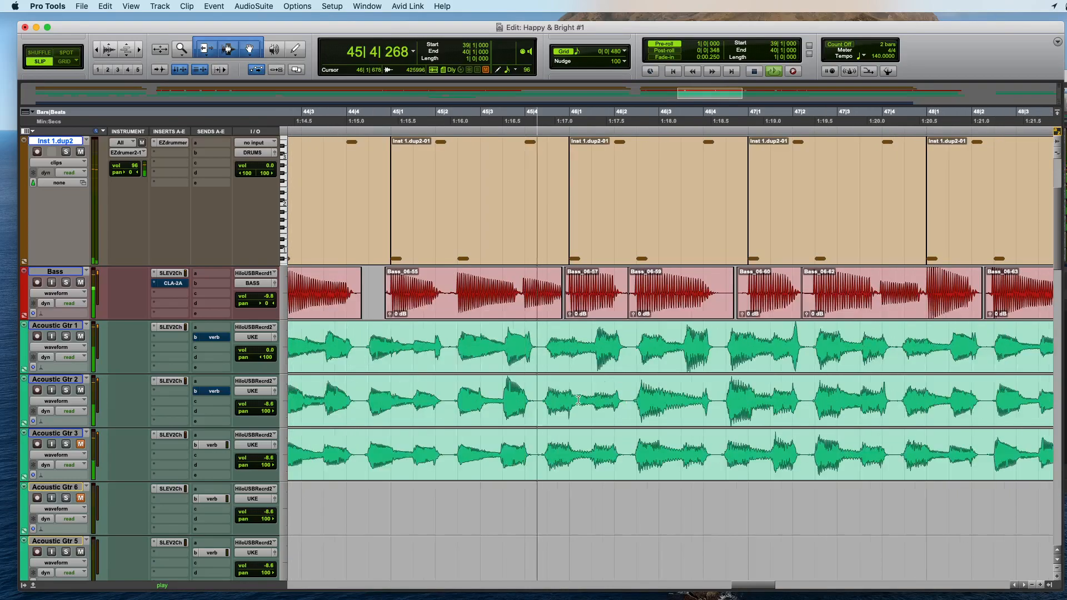
key(space)
drag(360, 453, 423, 396)
key(super+e)
key(space)
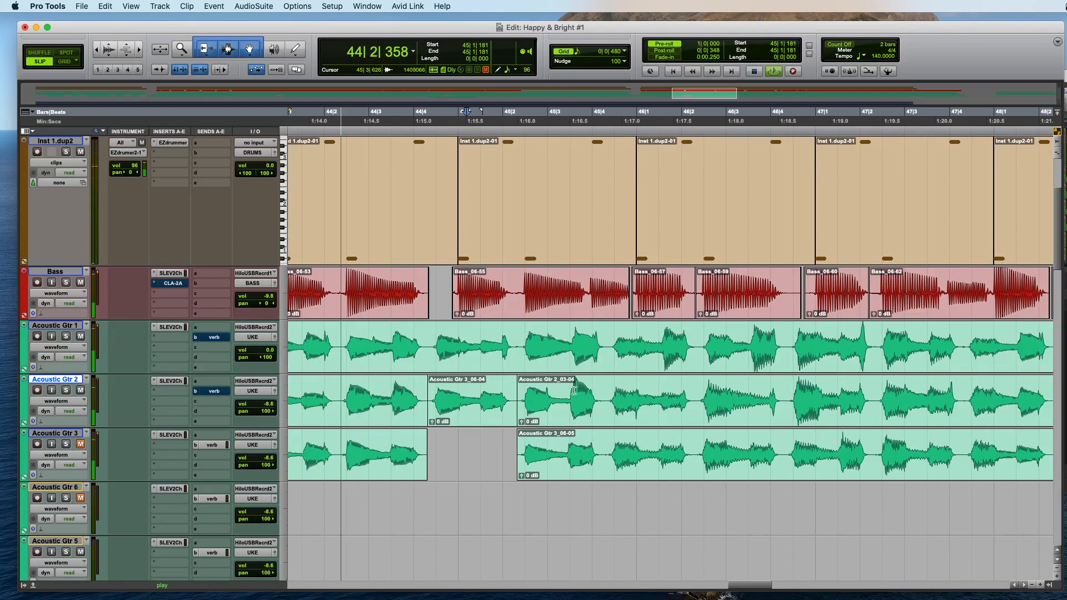
drag(576, 399, 387, 398)
key(super+bracketright)
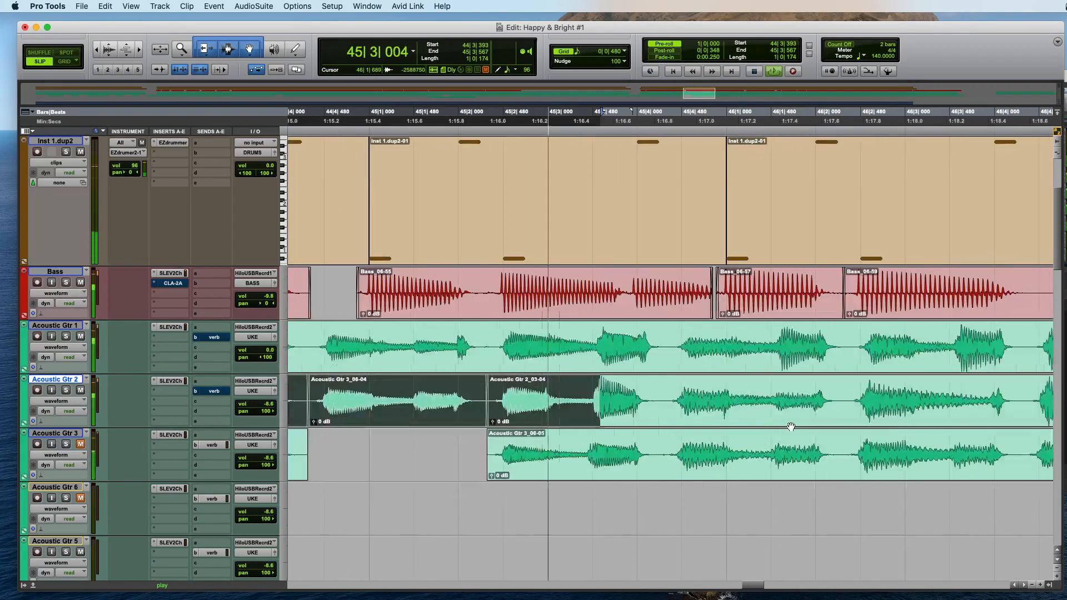
Step: Replace the Acoustic Gtr 2 phrase around 46|3 with the Acoustic Gtr 3 one, select 46|1|928 to 46|4|940 across it and play
click(788, 393)
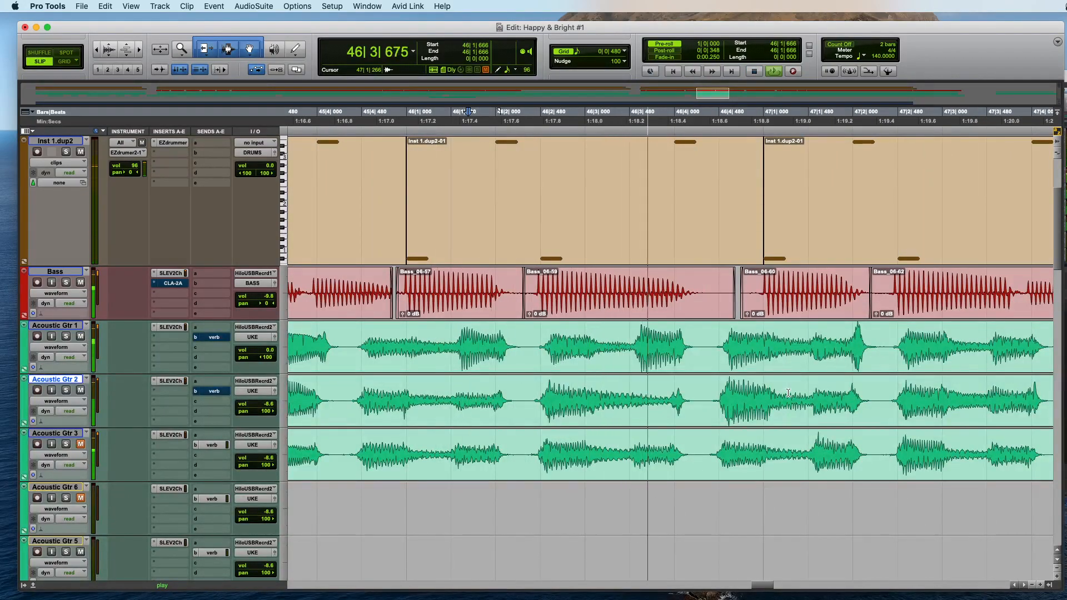
drag(521, 451, 666, 418)
key(space)
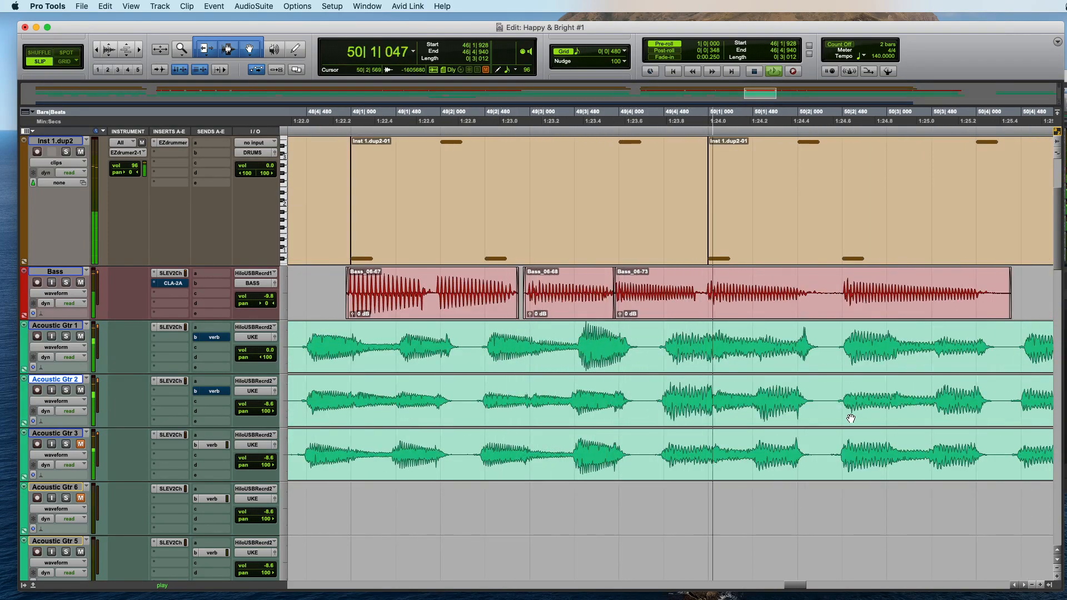
Step: Separate the Acoustic Gtr 3 phrase from 50|2|223 to 50|4|268, move it onto Acoustic Gtr 2, crossfade both edges and play it
key(space)
drag(499, 445, 682, 445)
key(super+e)
drag(633, 473, 634, 419)
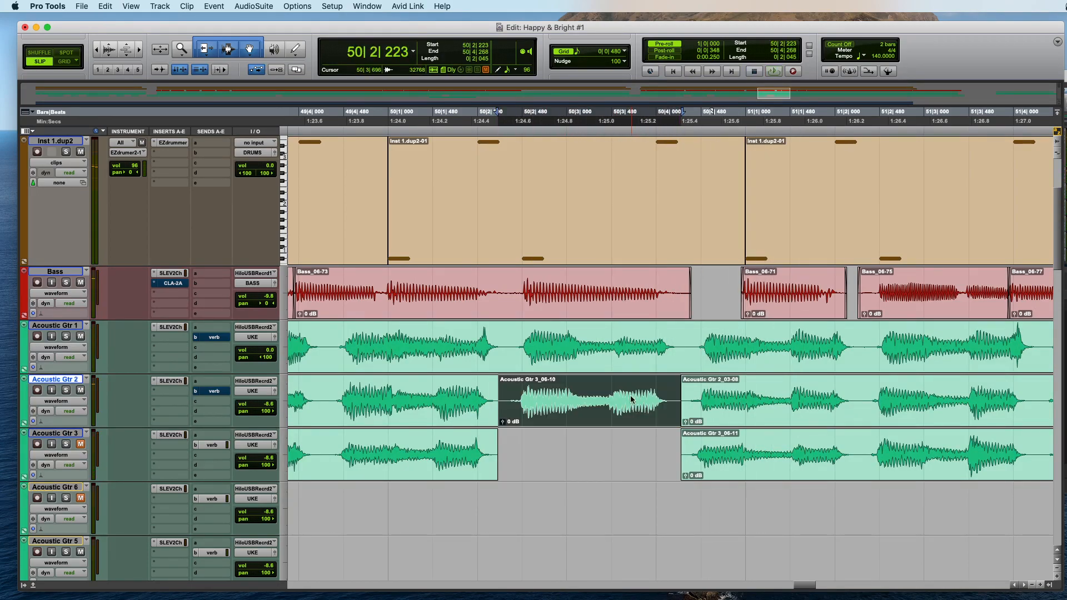
key(space)
drag(490, 398, 752, 391)
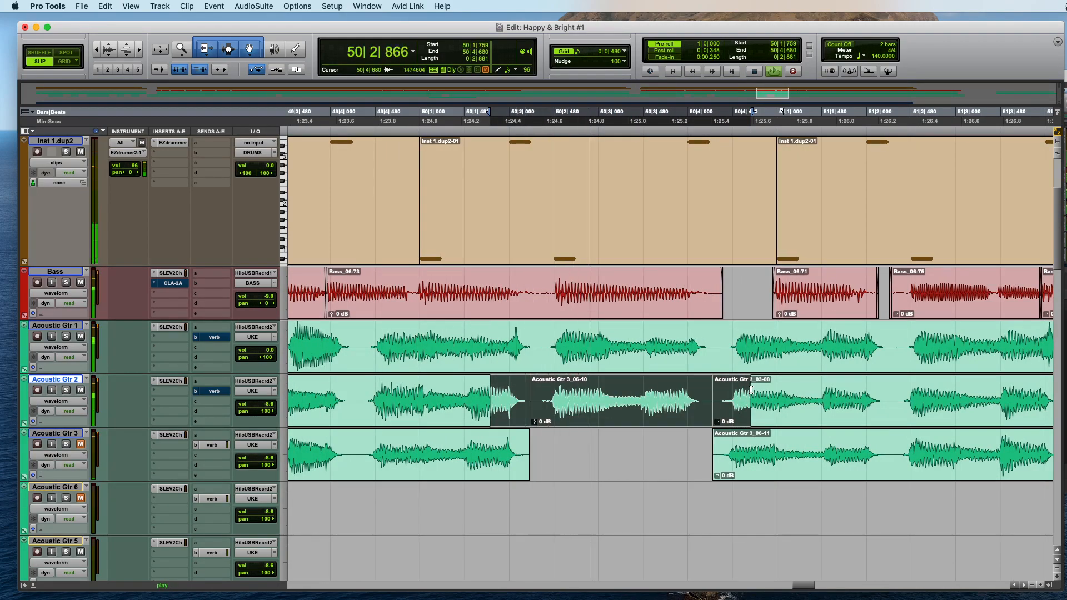
key(space)
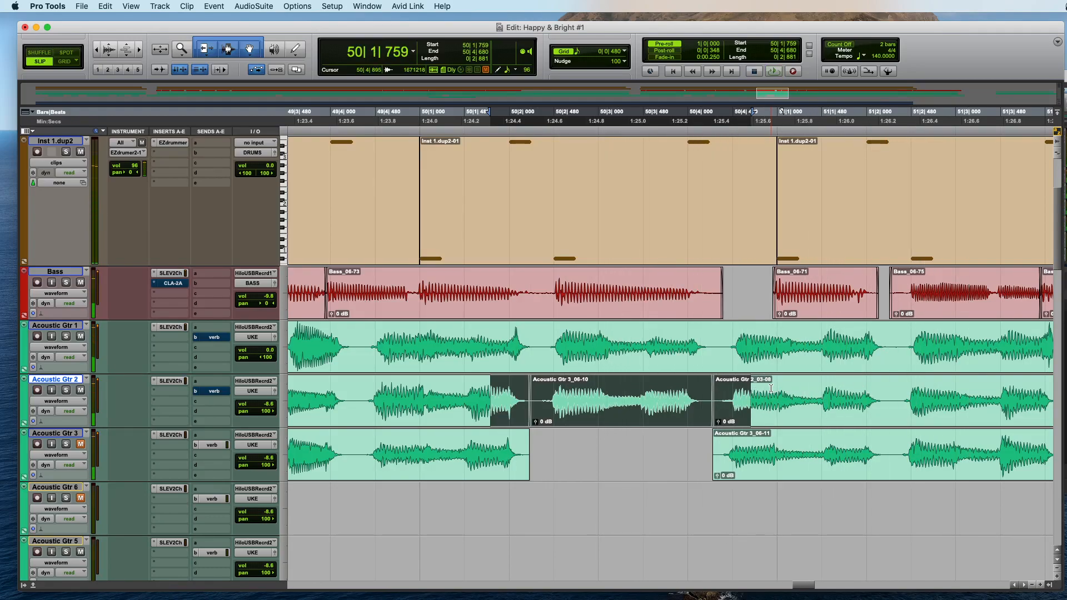
Step: Undo the phrase swap around 50|3, play the original Acoustic Gtr 2 phrase, and restore the swap for comparison
key(super+z)
click(652, 358)
key(space)
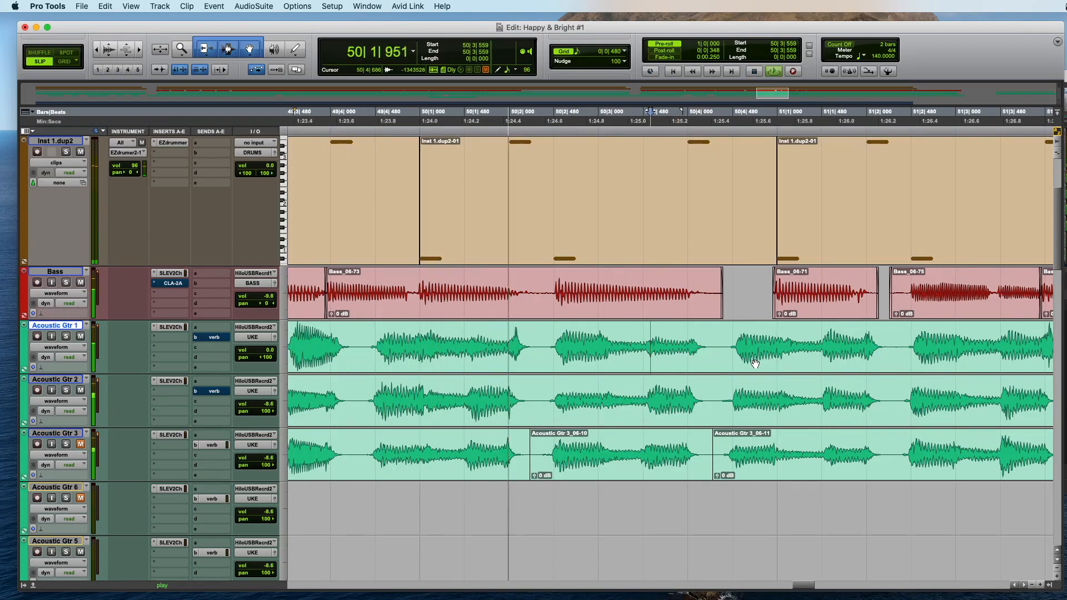
key(space)
key(super+shift+z)
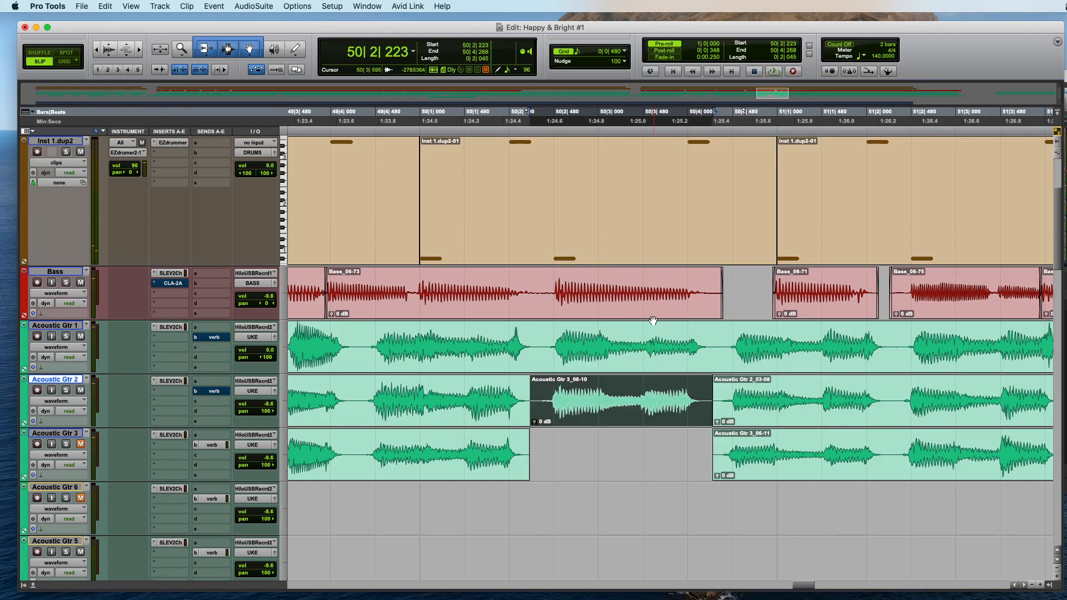
key(space)
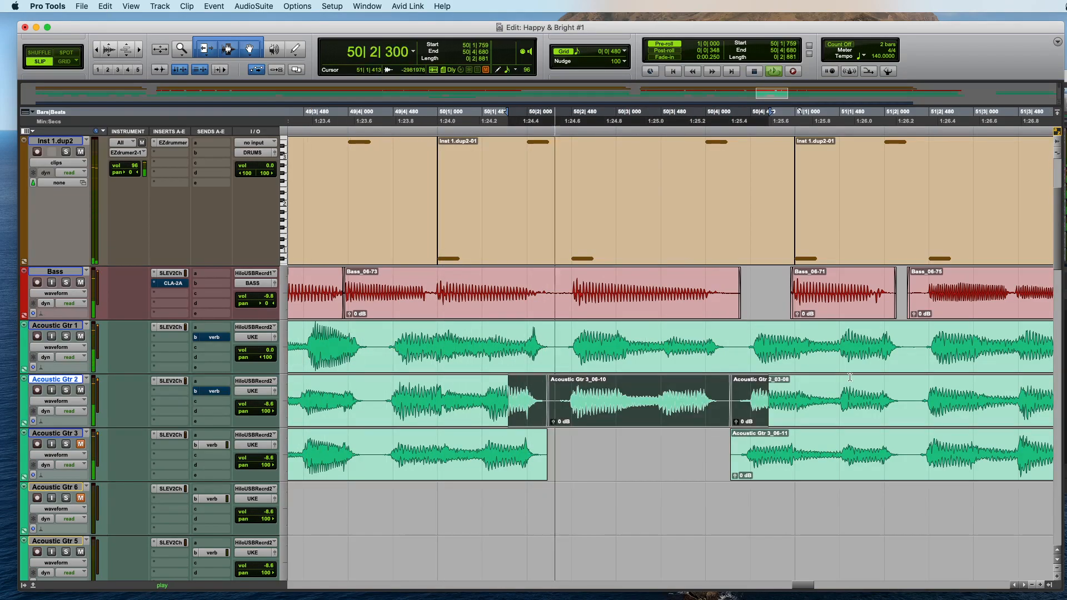
Step: Listen on through bars 51 to 54 and examine the acoustic guitar phrases for noise and timing
click(762, 396)
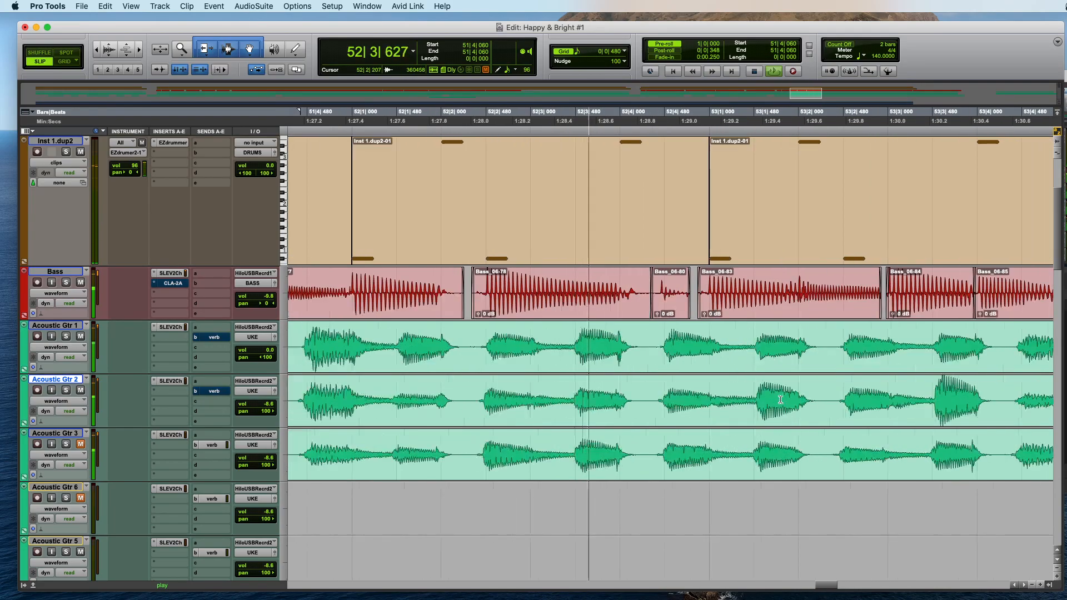
key(super+bracketleft)
key(super+bracketleft)
key(super+bracketleft)
key(super+bracketleft)
key(super+bracketleft)
key(super+bracketright)
key(super+bracketright)
key(super+bracketright)
key(super+bracketright)
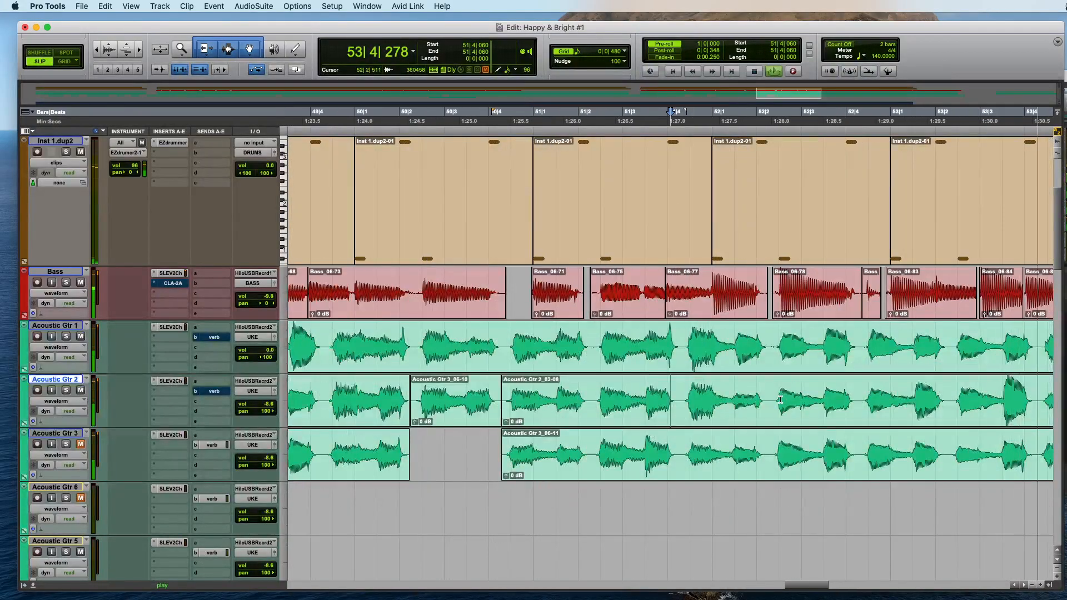
key(super+bracketright)
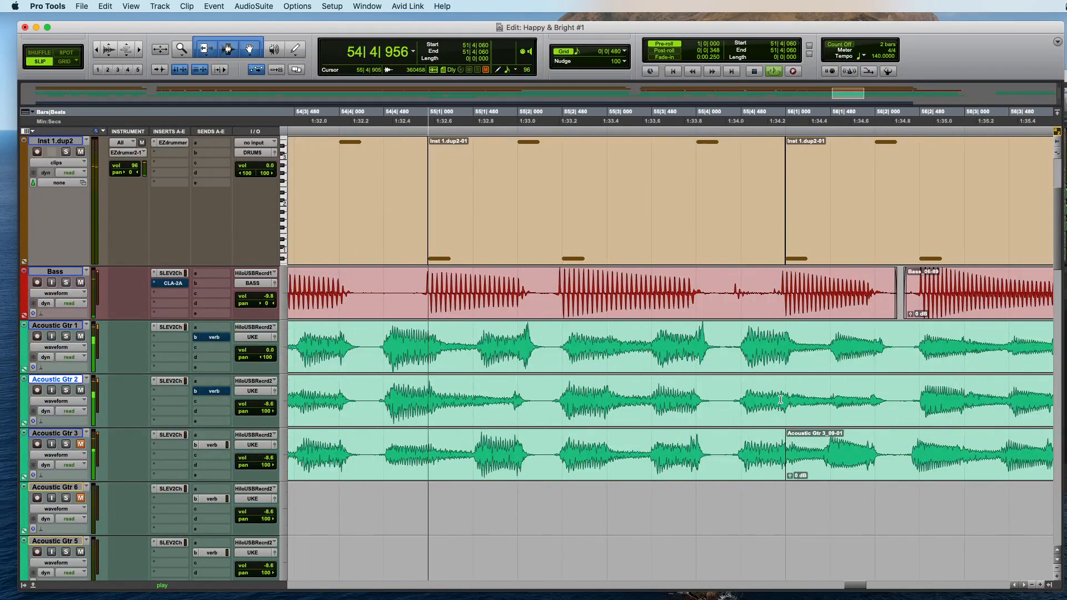
Step: Move the Acoustic Gtr 3 phrase around 55|1 onto Acoustic Gtr 2, crossfade it by selecting 54|3|837 to 55|2|687, and play
key(space)
drag(370, 447, 716, 396)
key(space)
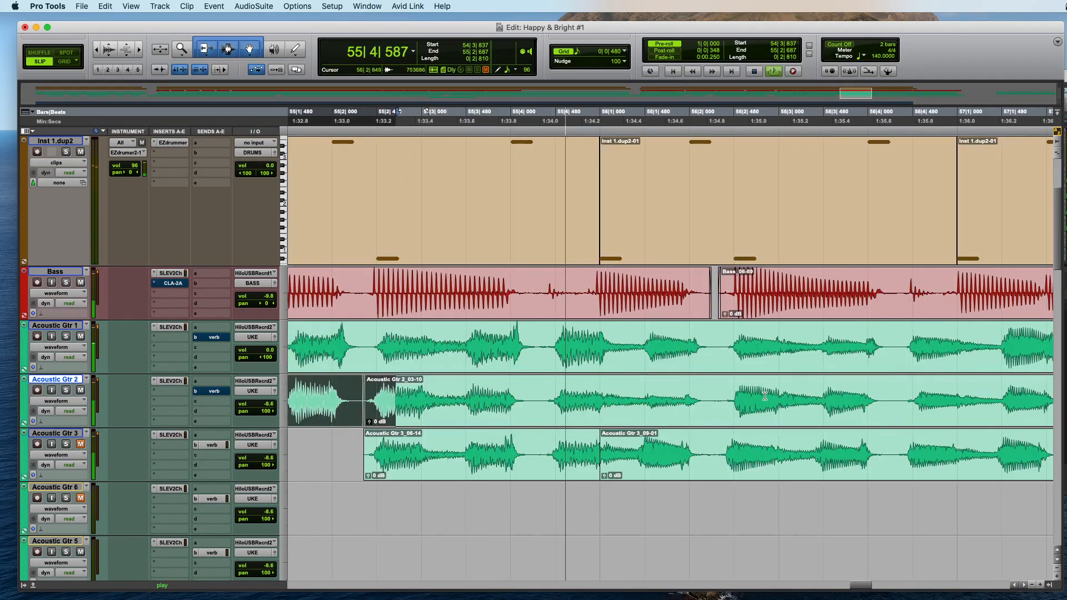
Step: Listen through bars 55 to 61 and magnify the waveforms to examine the guitar phrases and ending fades for noise
scroll(763, 395, down, 3)
scroll(763, 396, up, 3)
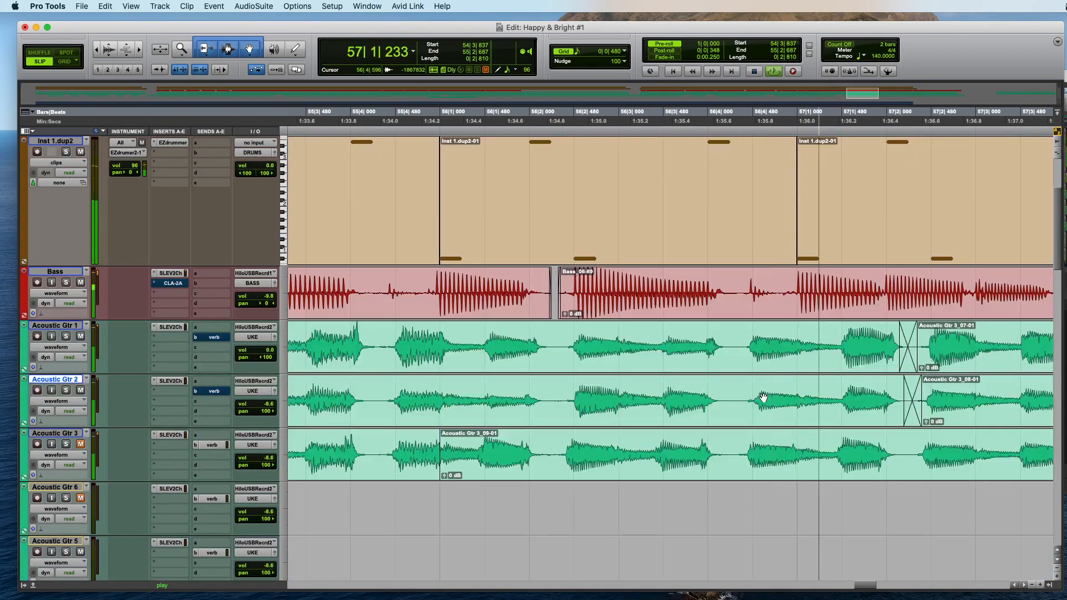
scroll(763, 395, right, 2)
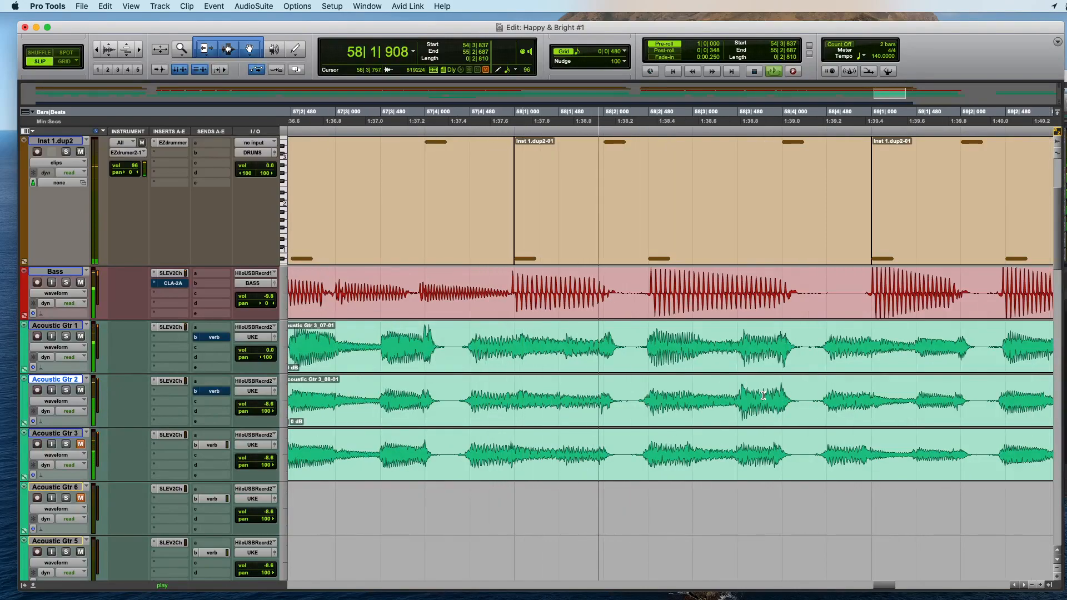
scroll(764, 395, right, 3)
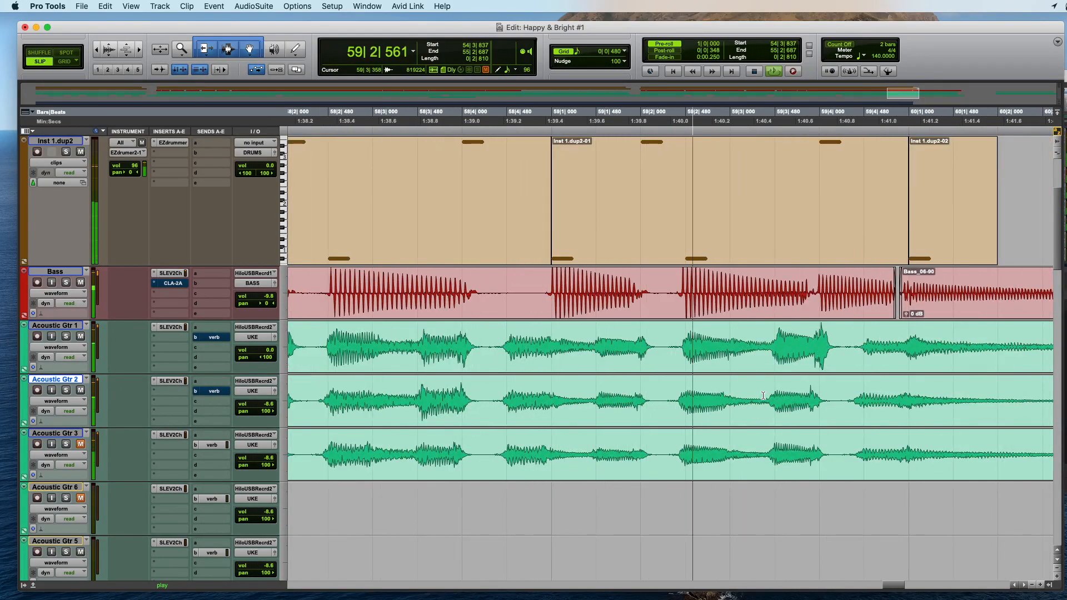
scroll(763, 395, right, 2)
scroll(763, 396, down, 3)
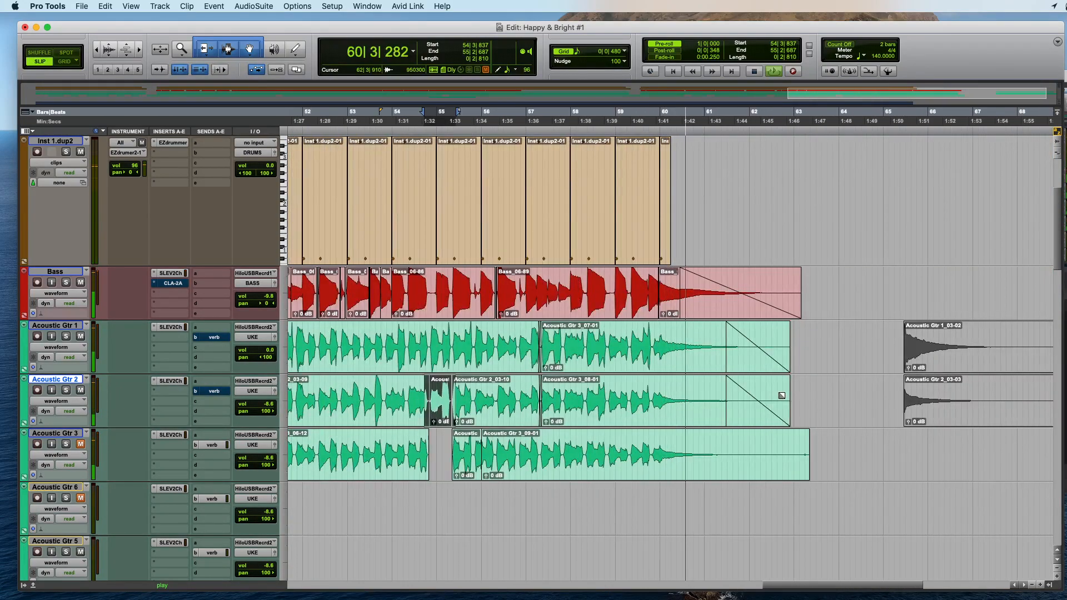
key(super+alt+bracketright)
key(super+alt+bracketright)
key(super+alt+bracketright)
click(823, 398)
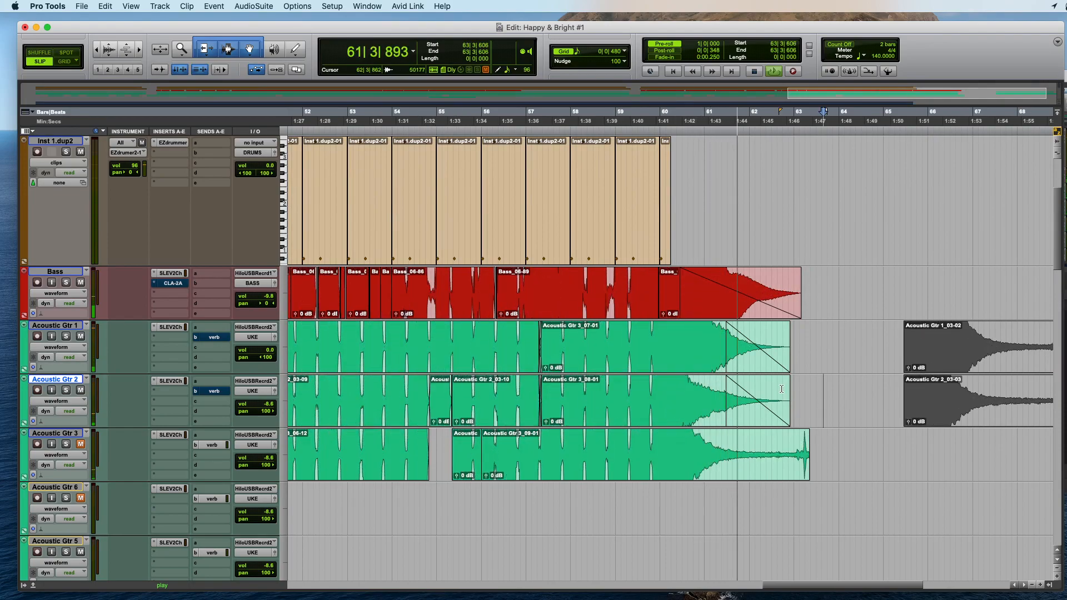
key(space)
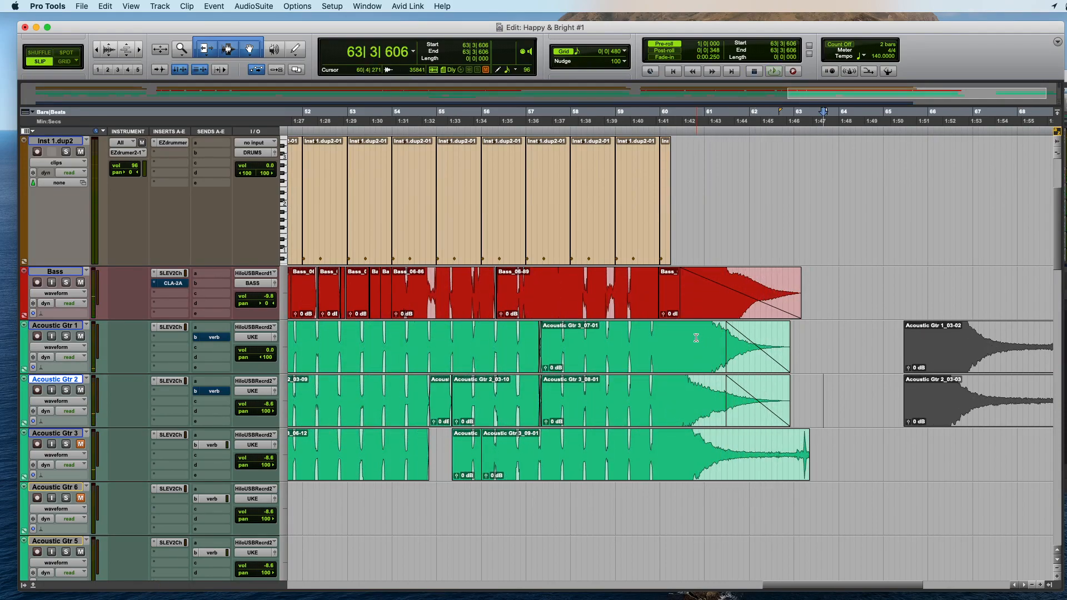
scroll(834, 354, down, 2)
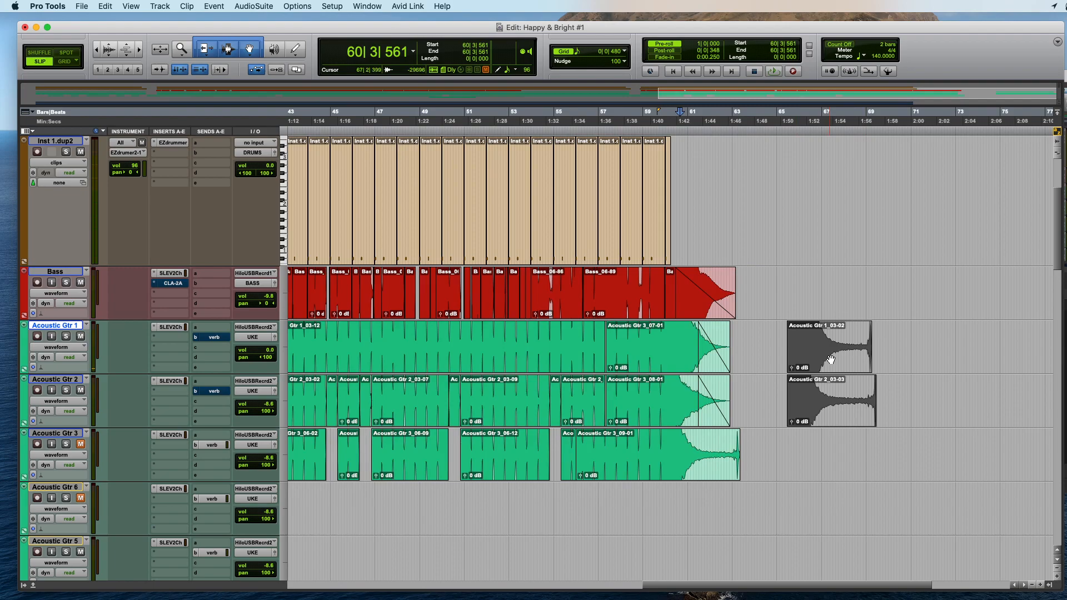
Step: Unmute the separate end clips on Acoustic Gtr 1 and Acoustic Gtr 2 and play them from 65|2|808
click(831, 360)
shift+click(831, 410)
click(814, 340)
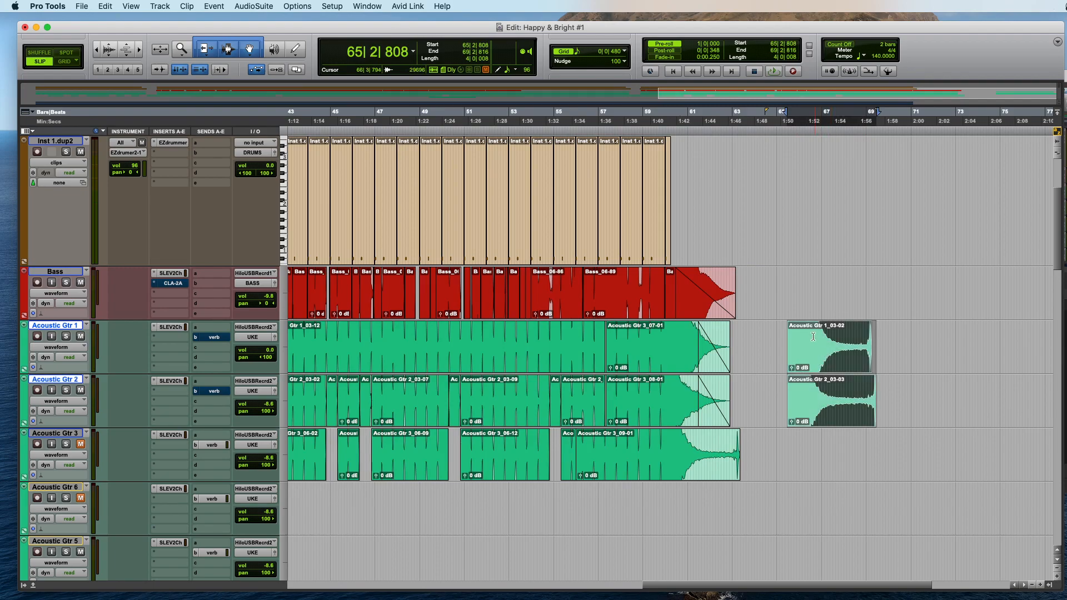
key(space)
Step: Delete the noisy ends of the separate tail clips, from 68|4|922 on Acoustic Gtr 1 and about 69|1|177 on Acoustic Gtr 2
scroll(834, 340, up, 3)
drag(938, 335, 896, 339)
key(Delete)
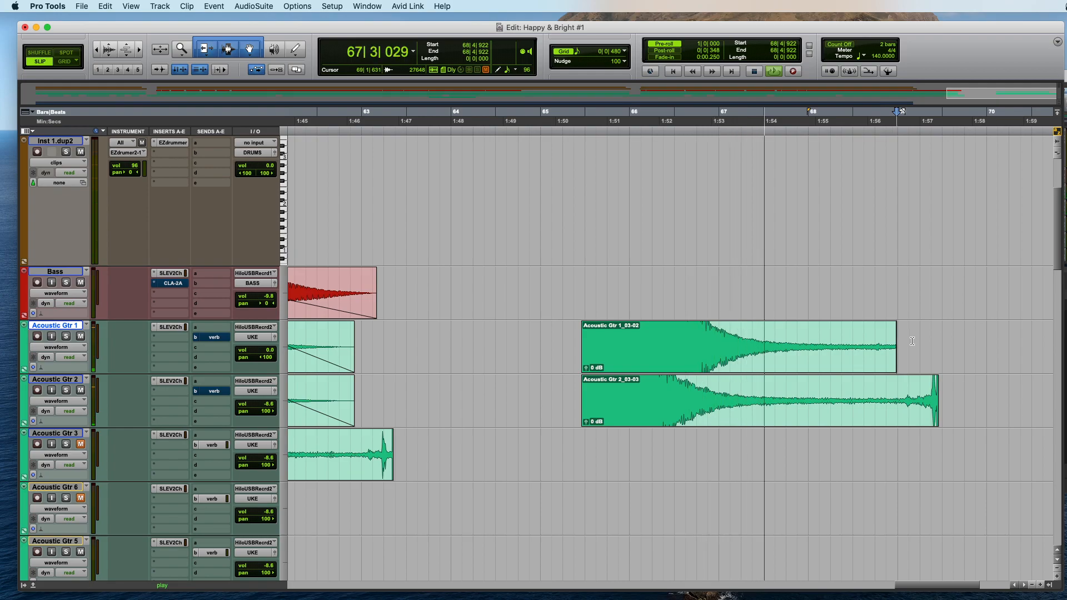
drag(951, 400, 902, 397)
key(Delete)
key(space)
key(r)
key(r)
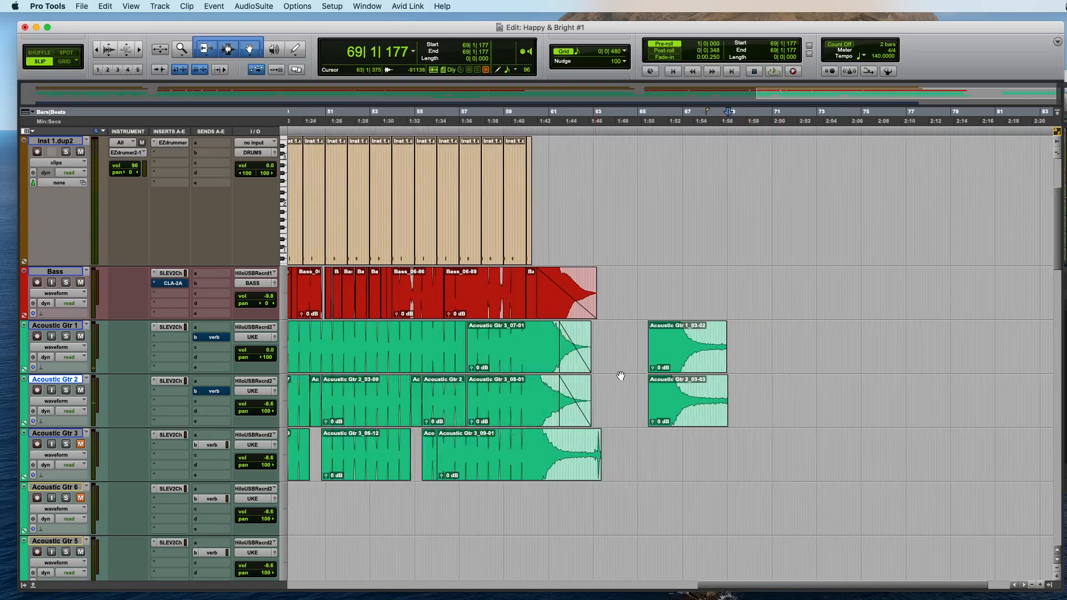
Step: Fade out both separate tail clips from 67|1|785 and play the song's ending around 60|3|514
drag(742, 345, 687, 389)
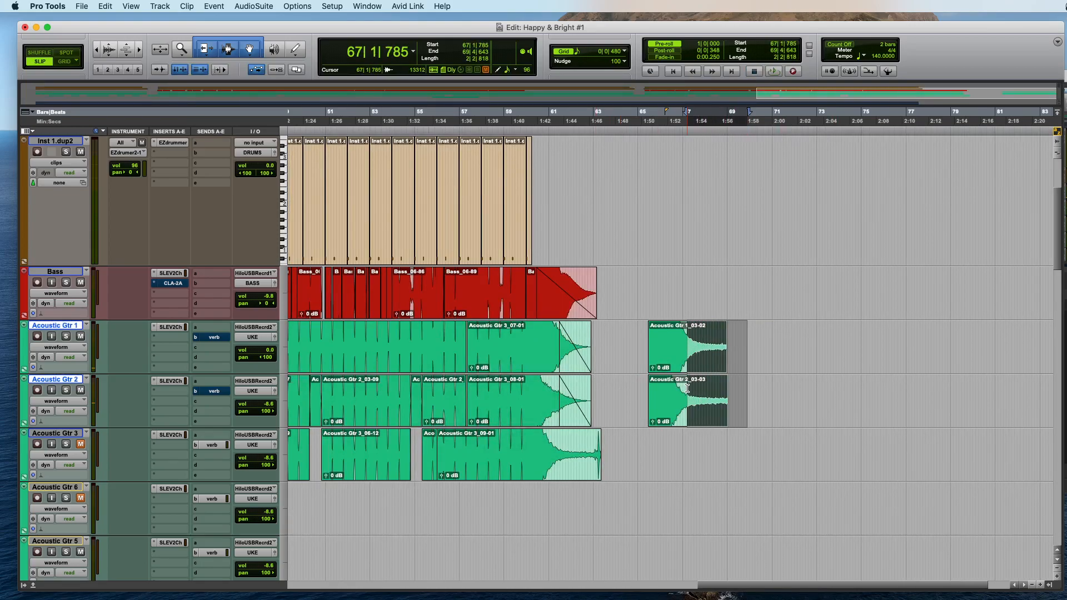
click(540, 336)
key(space)
key(r)
key(r)
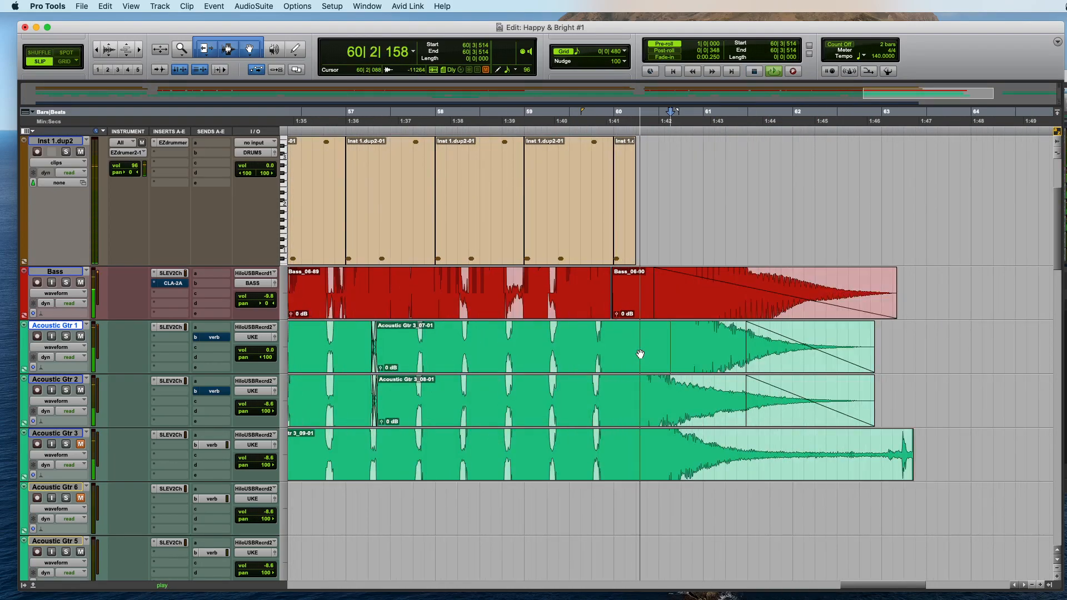
key(r)
key(space)
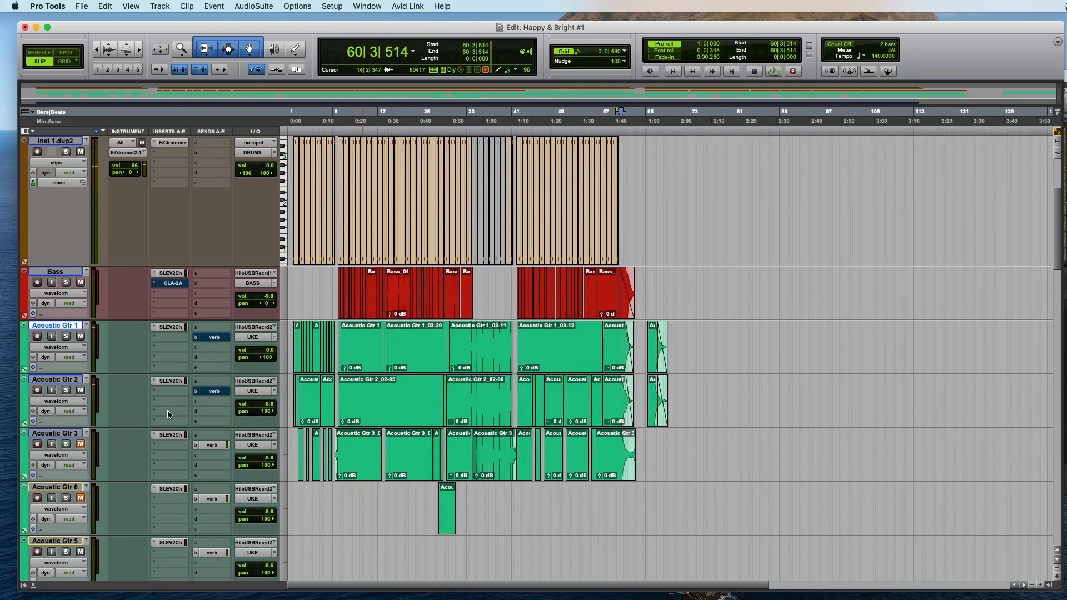
Step: Hide the Acoustic Gtr 3 and Acoustic Gtr 6 tracks
scroll(63, 435, down, 5)
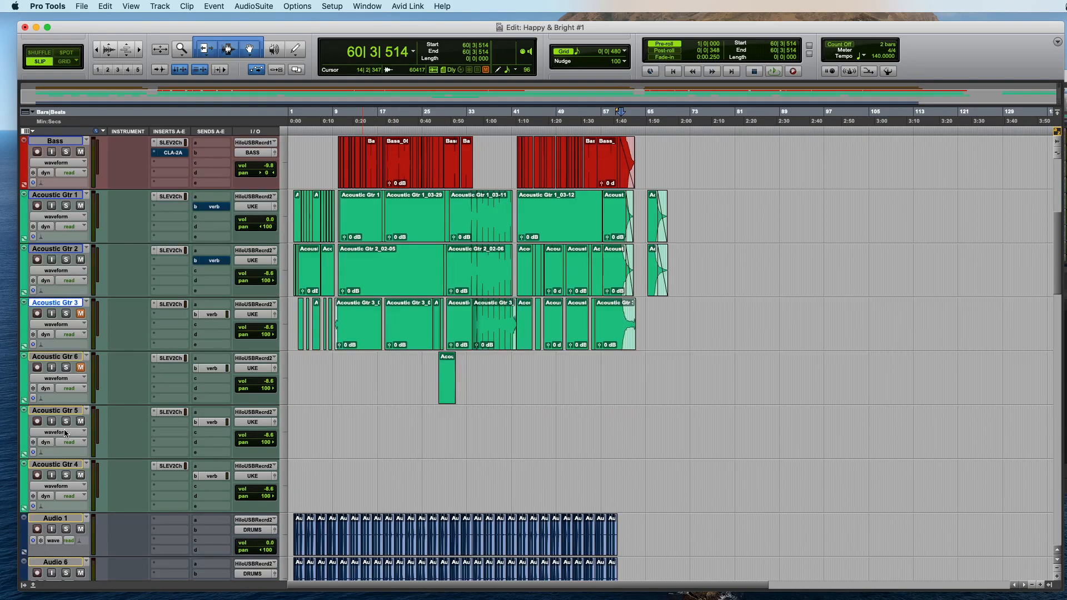
right_click(60, 359)
click(83, 371)
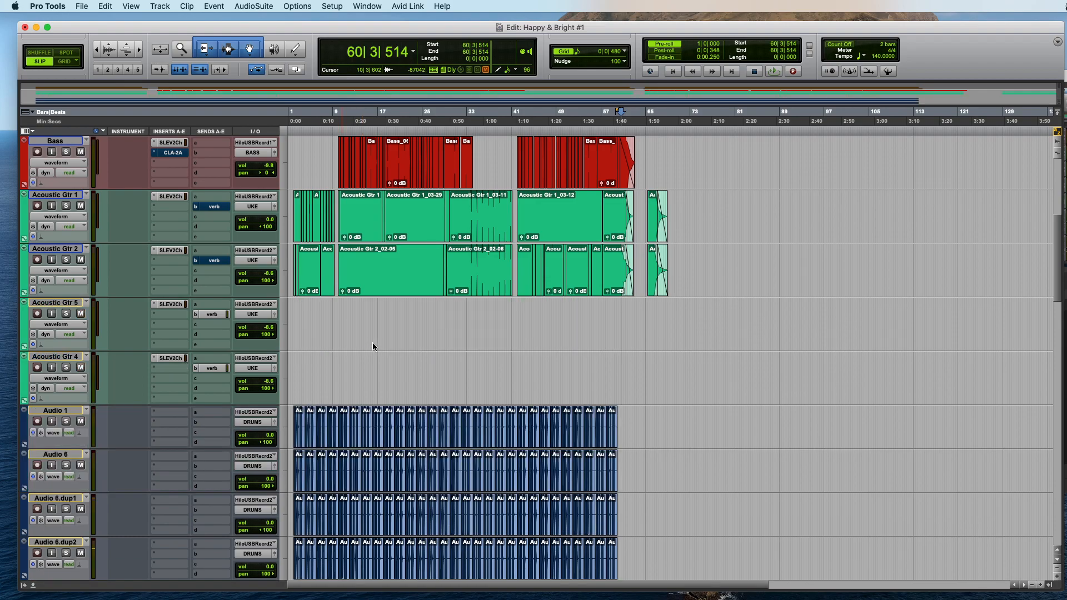
Step: Switch to Grid mode and play the song from 9|4|480 through bar 22
scroll(391, 352, up, 5)
key(super+bracketright)
key(super+bracketright)
key(super+bracketright)
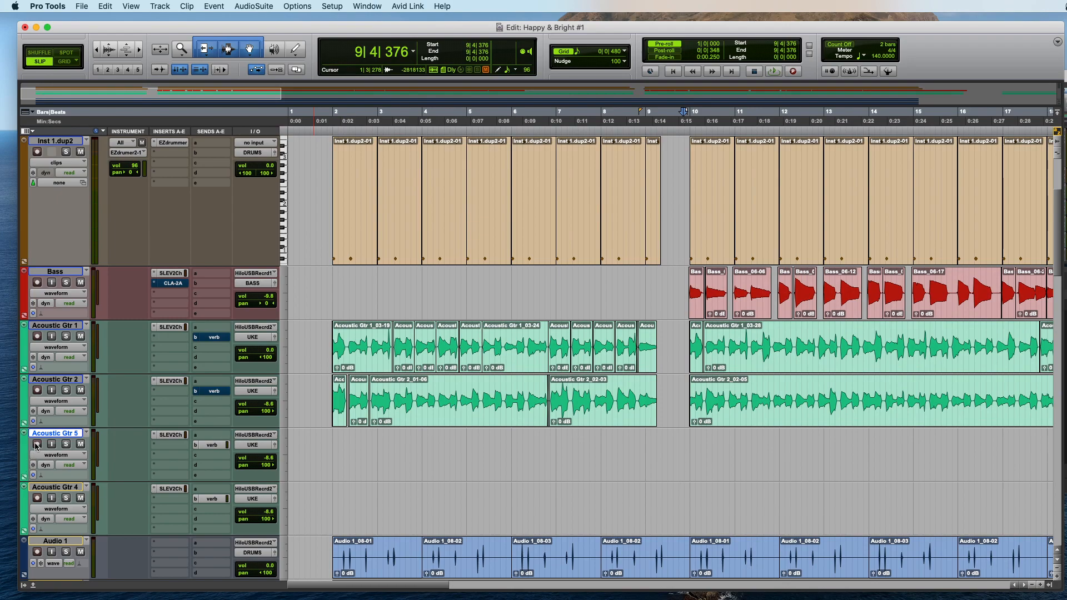
scroll(636, 462, right, 2)
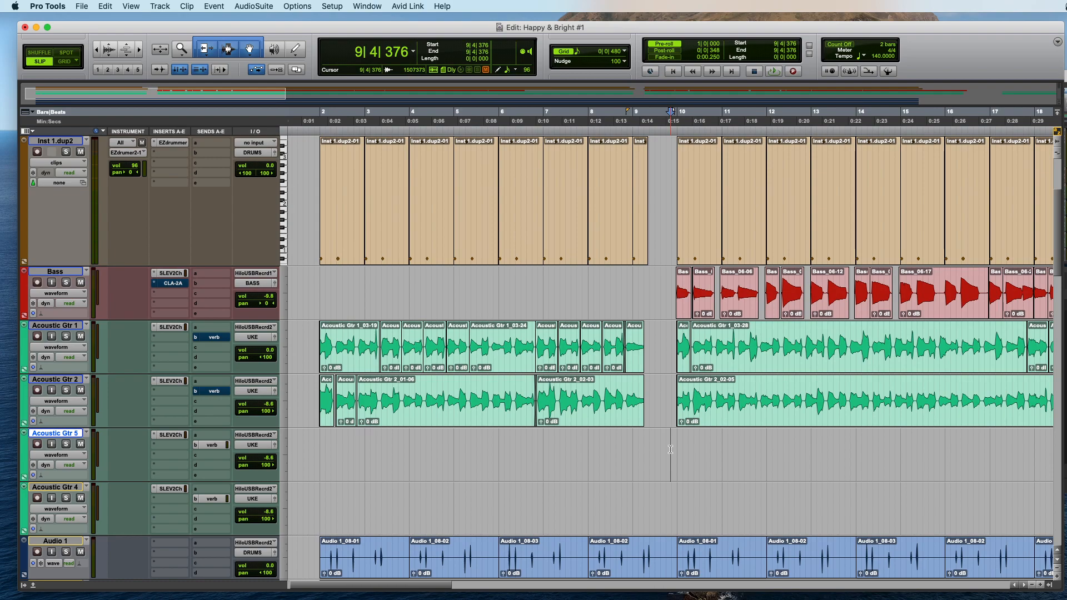
key(F4)
key(space)
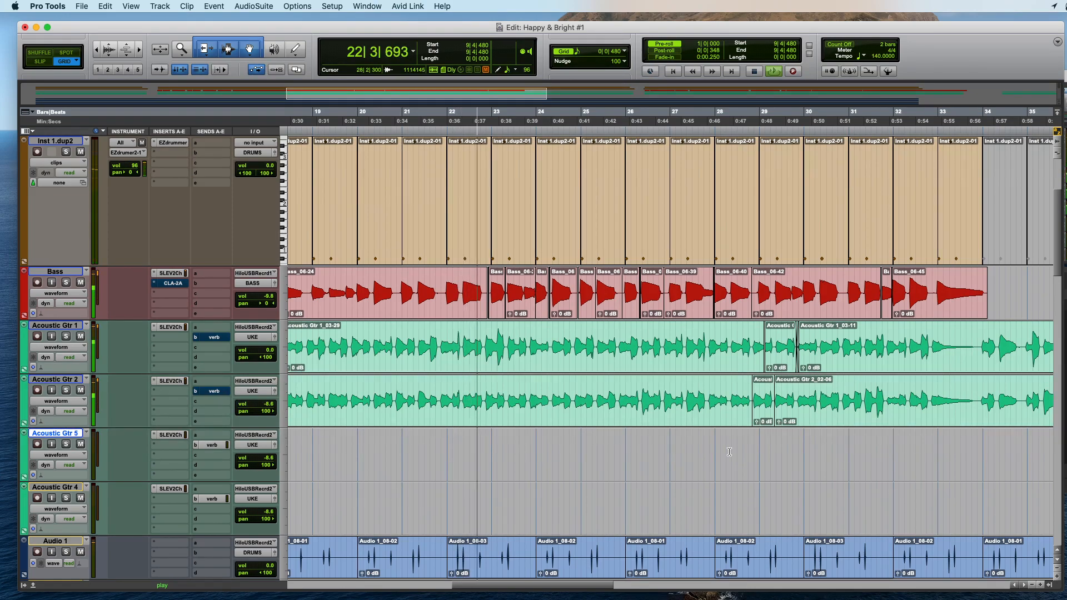
key(space)
key(super+bracketleft)
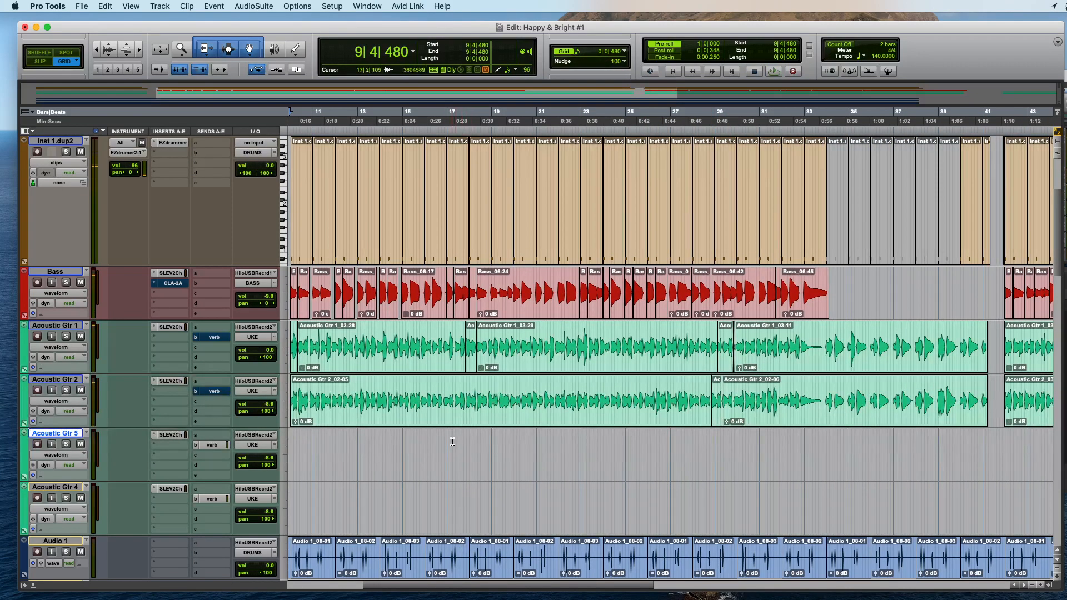
Step: Place the insertion point at 16|2|000 on Acoustic Gtr 5 and try to start recording
click(430, 446)
key(super+space)
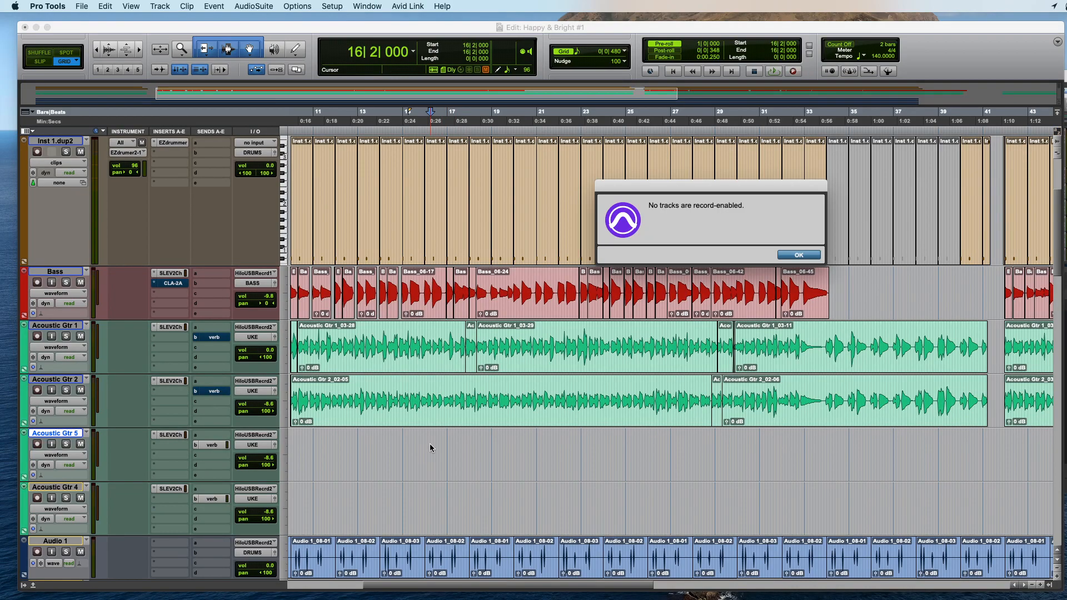
key(Return)
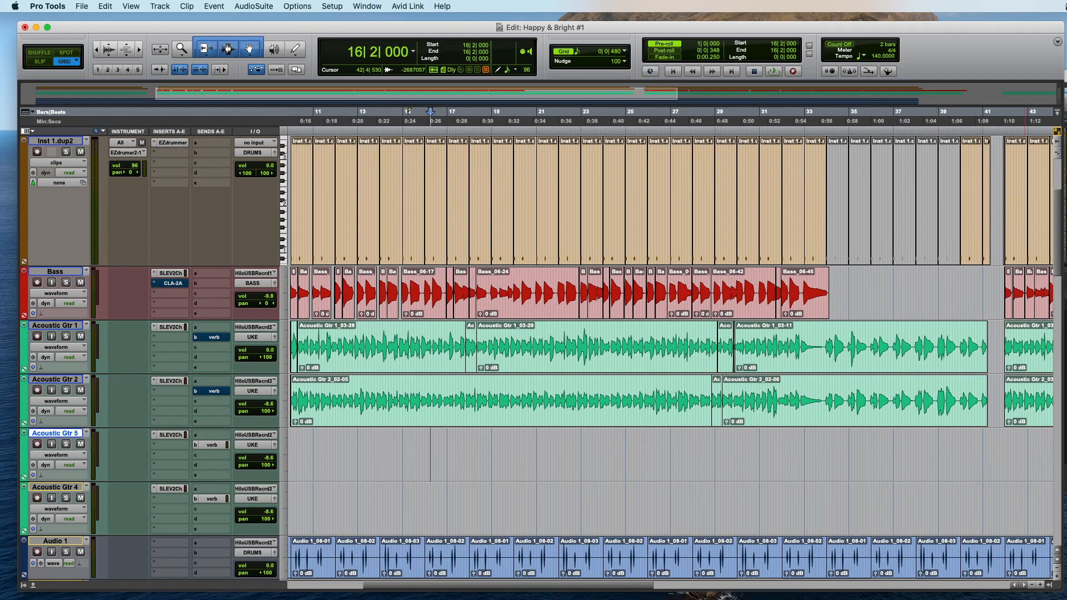
key(super+Tab)
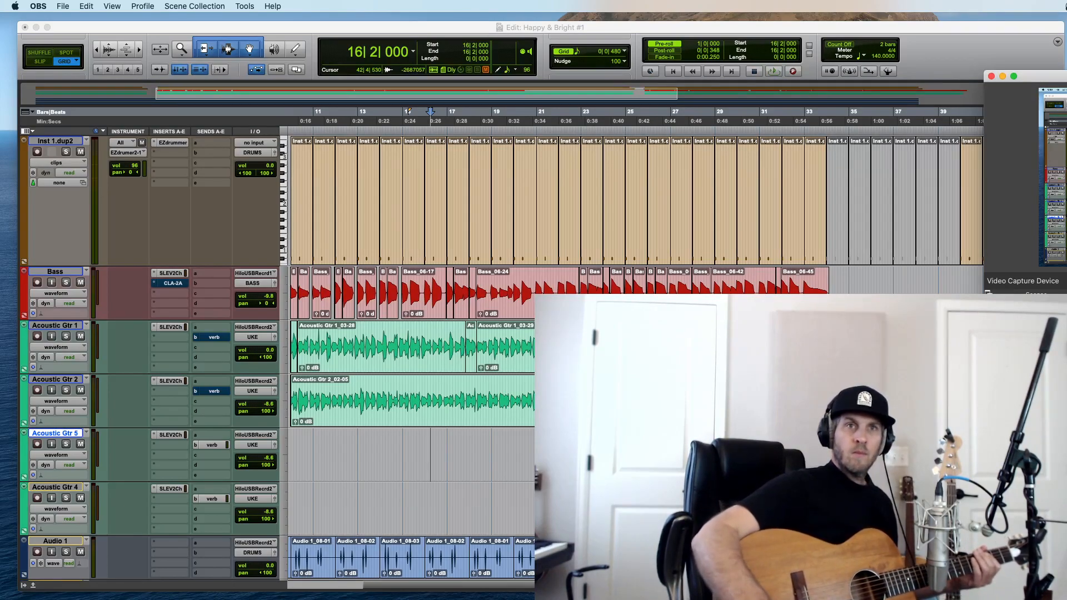
click(450, 25)
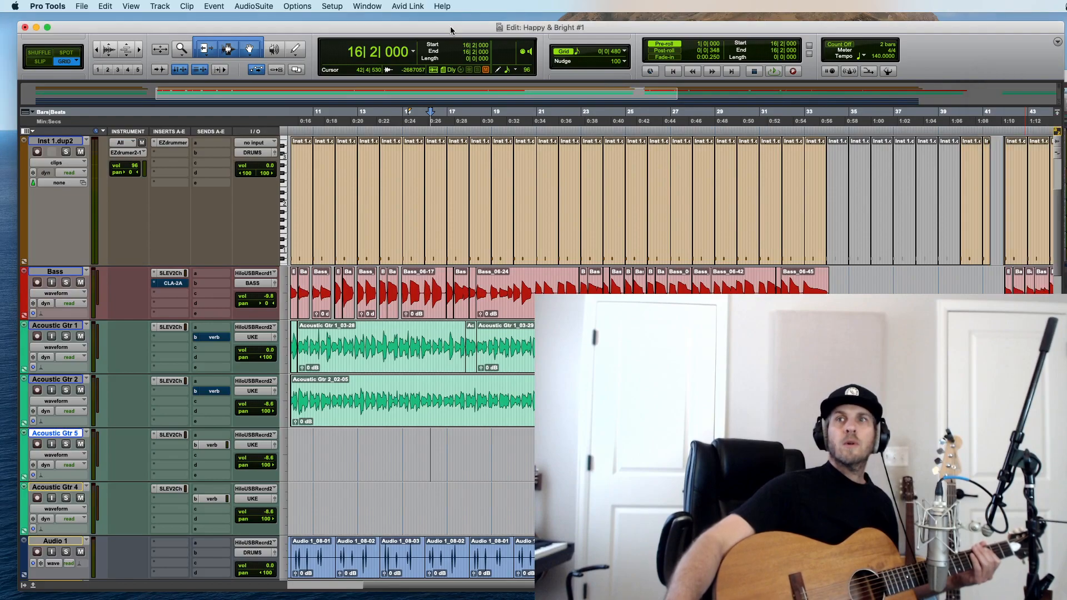
key(super+space)
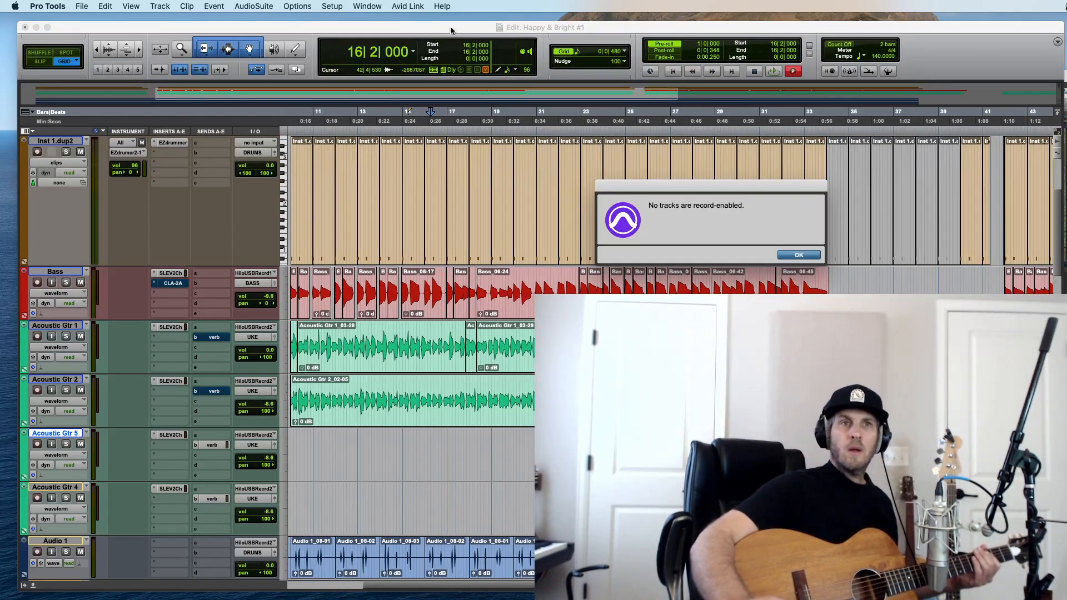
key(Return)
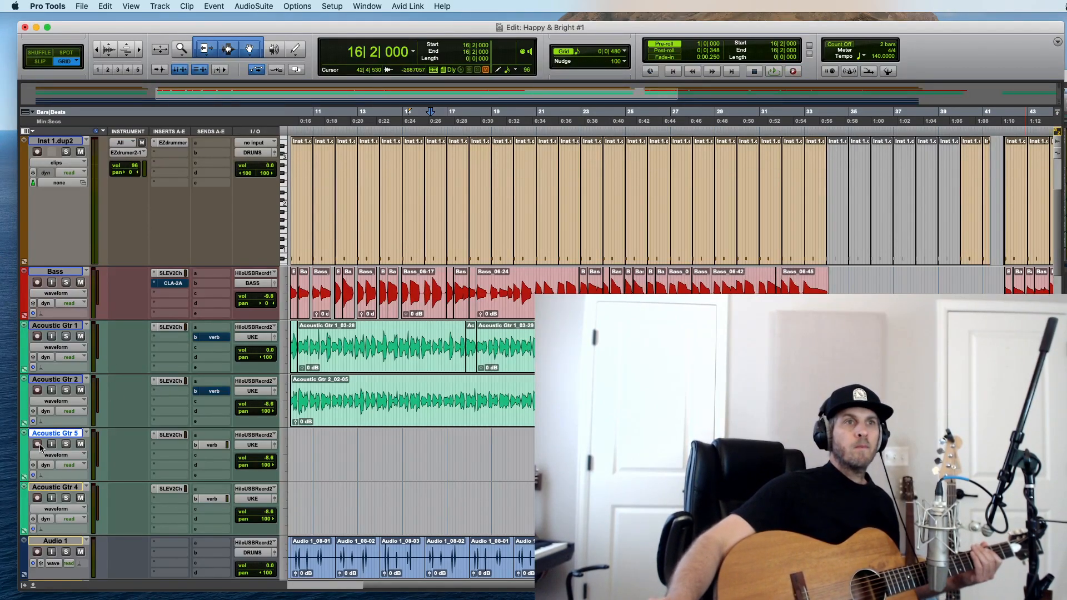
Step: Record-enable Acoustic Gtr 5, record a trial take from 16|2|000 through bar 24, and delete that take
key(super+space)
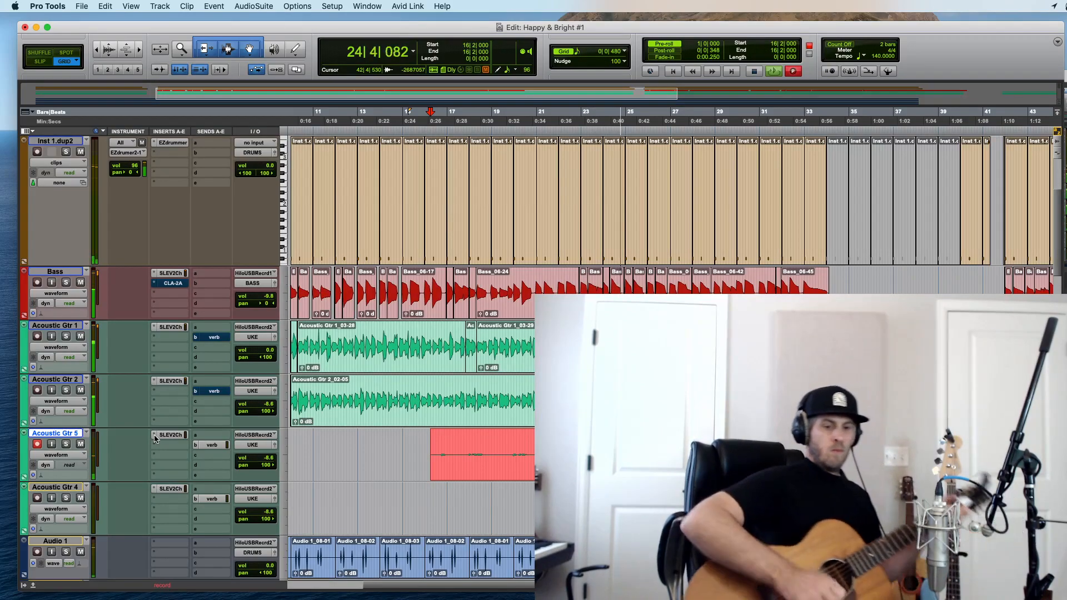
key(space)
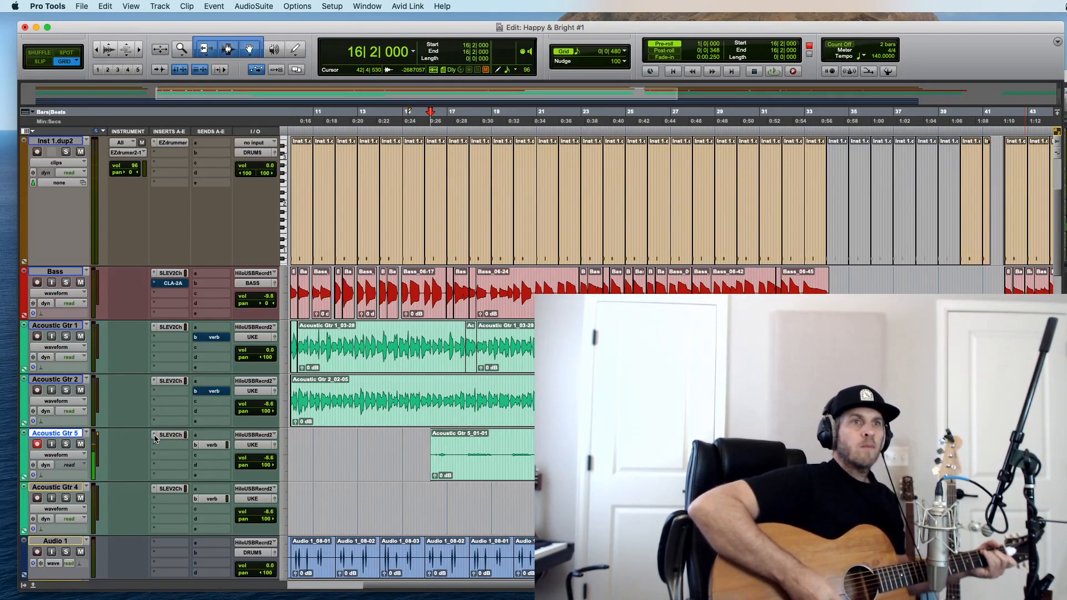
click(497, 481)
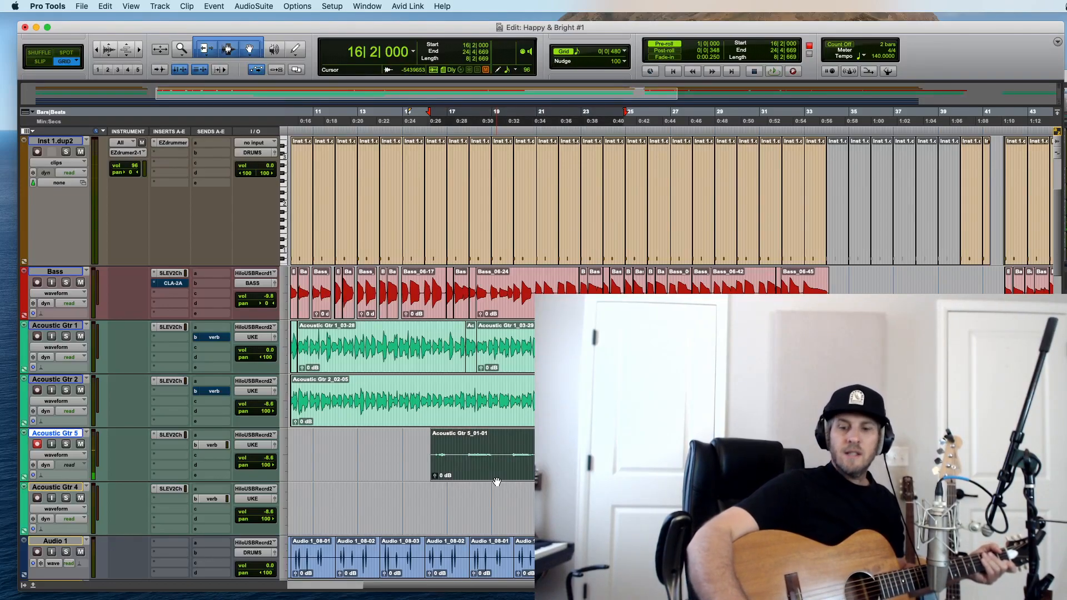
key(shift+r)
click(496, 479)
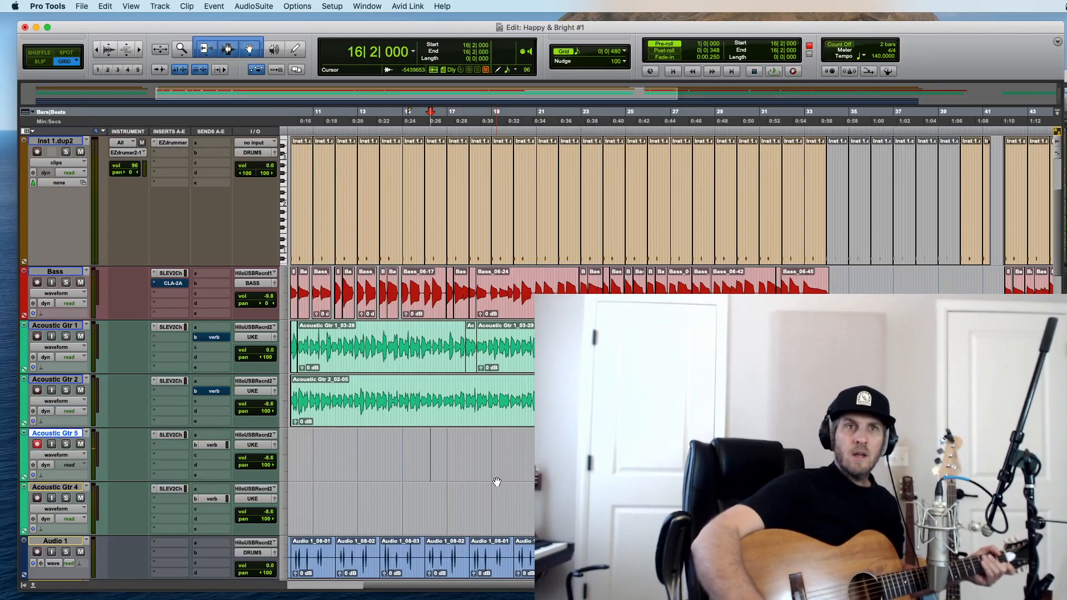
Step: Record a new guitar take on Acoustic Gtr 5 from 16|2|000 through bar 33
key(super+space)
key(super+bracketright)
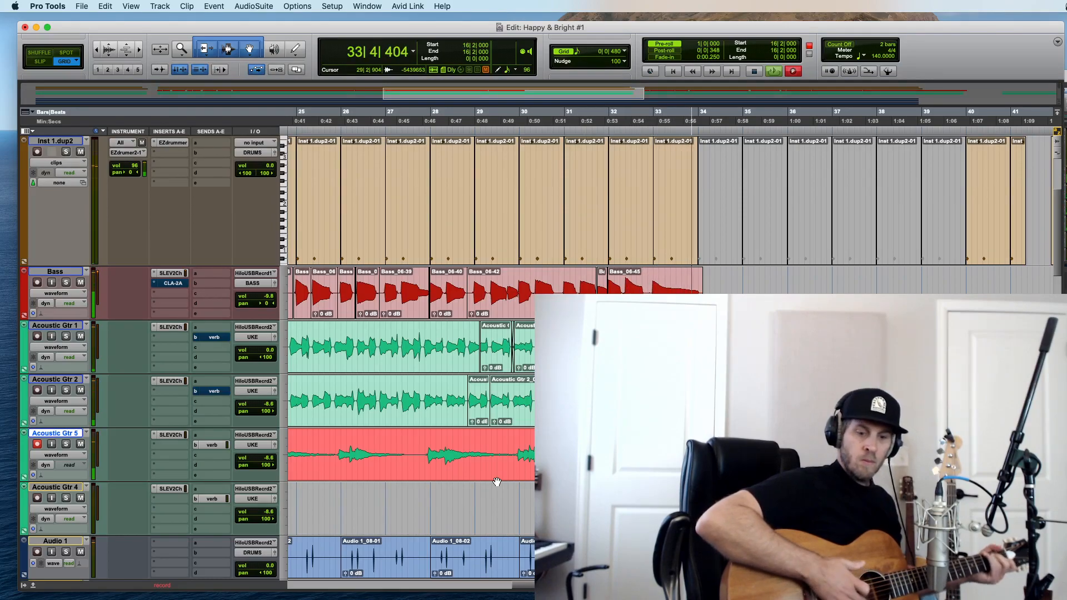
key(space)
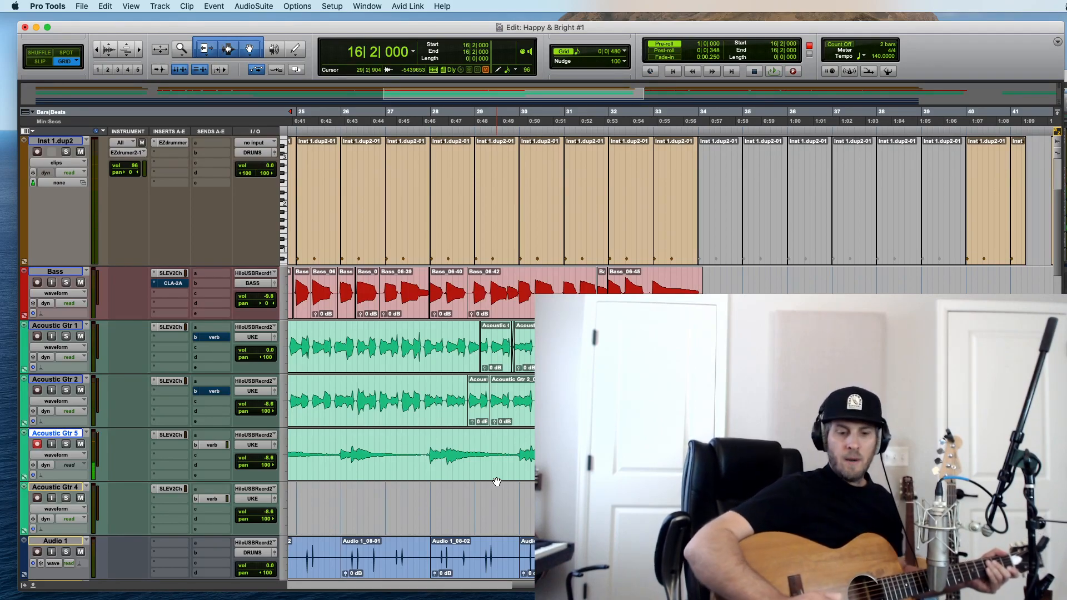
Step: Disarm and solo Acoustic Gtr 5, bypass its SLEV2Chnl insert, and play the new take around 26|1|000 before stopping at 29|4|000
key(r)
key(r)
key(r)
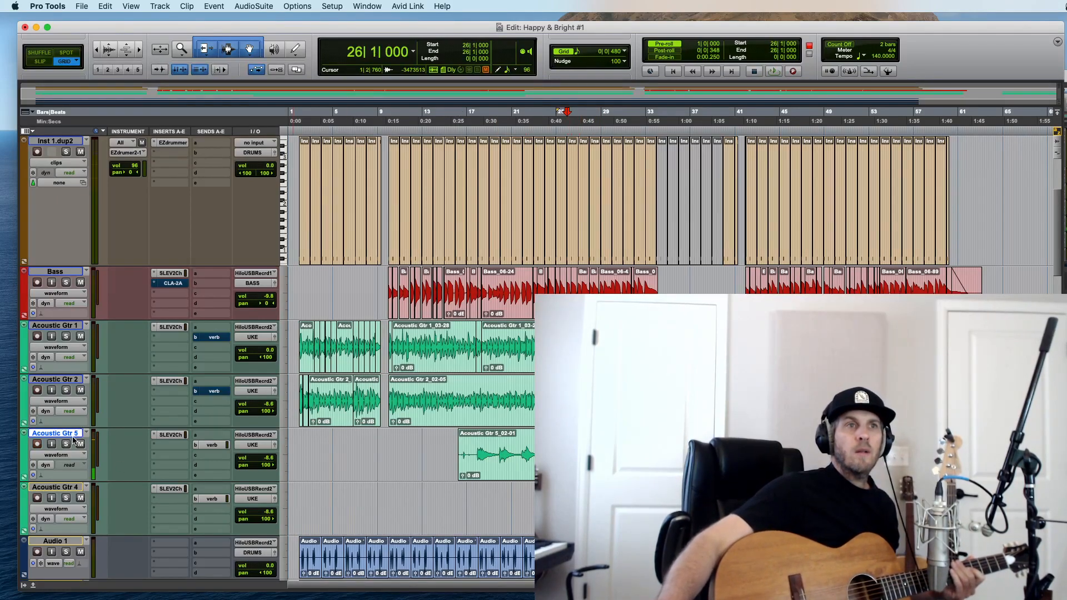
key(space)
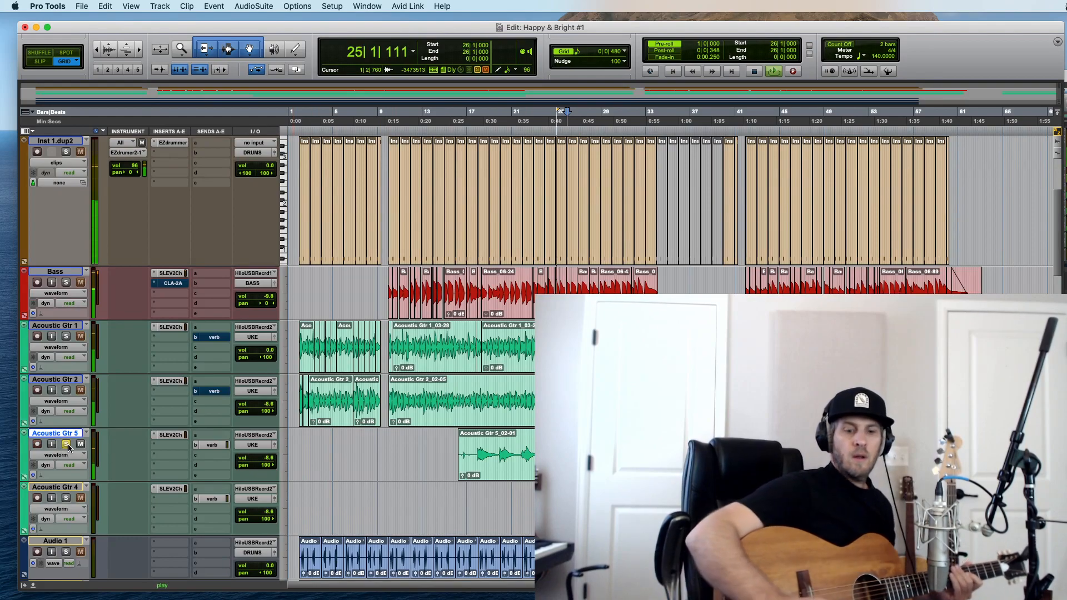
key(super+bracketright)
key(super+bracketright)
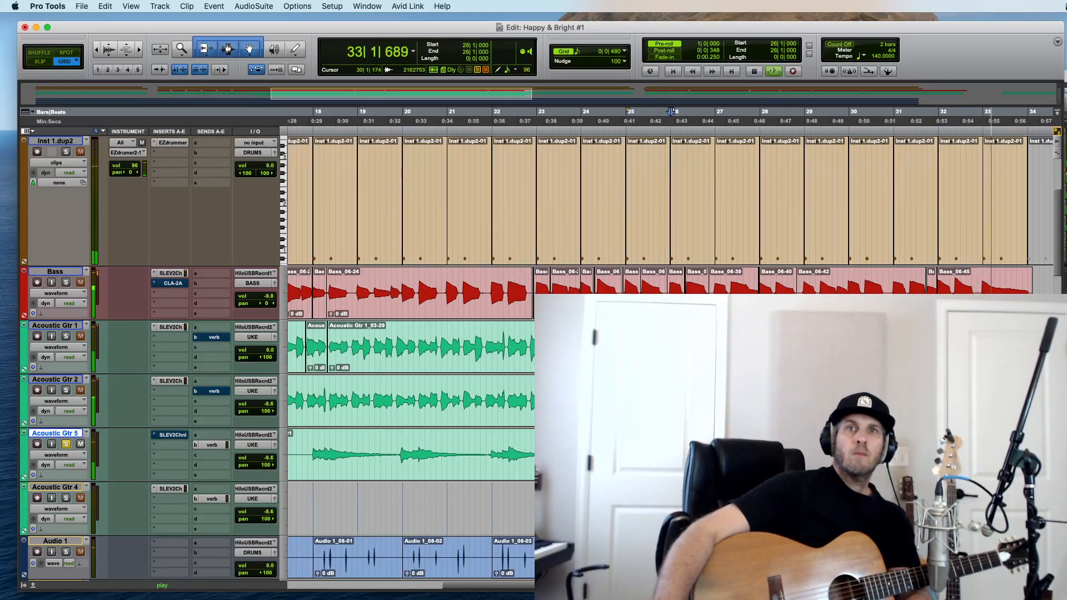
click(838, 454)
key(space)
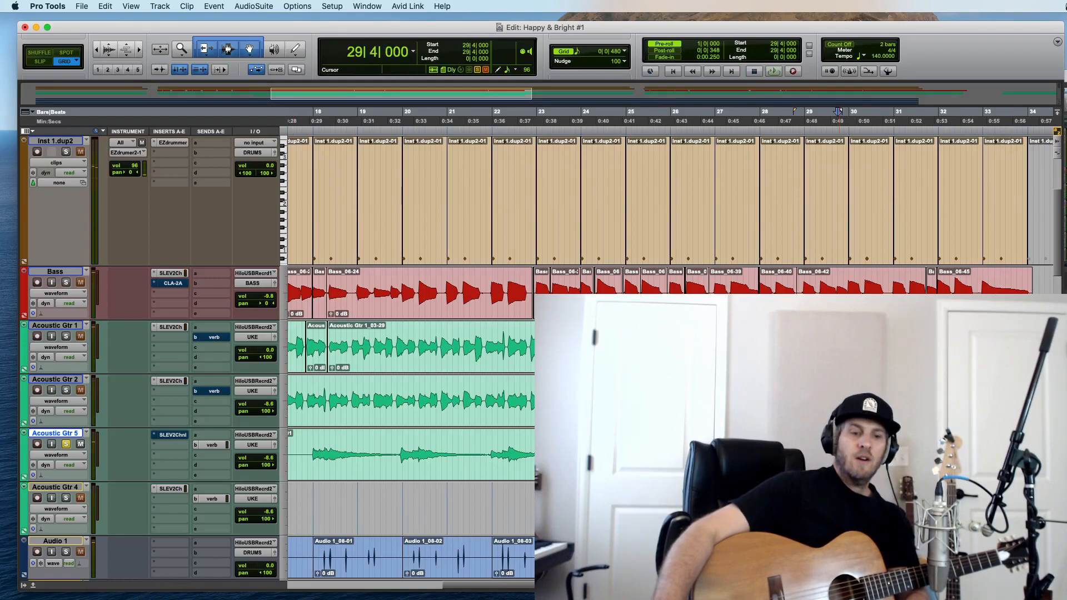
Step: Replace the SLEV2Chnl insert on Acoustic Gtr 5 with the H-EQ plug-in
key(alt+a)
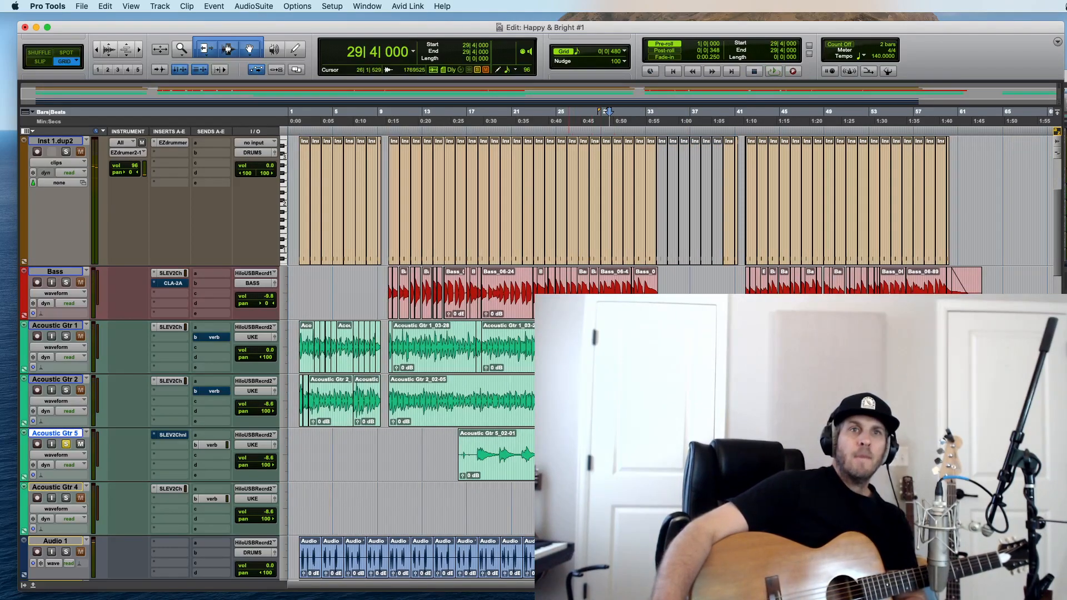
click(495, 457)
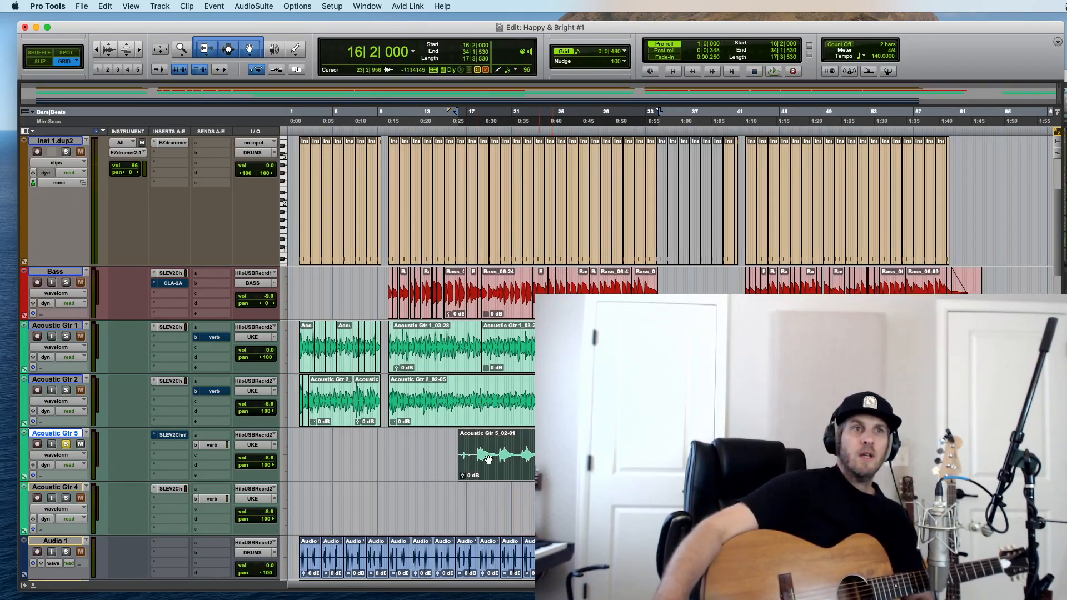
click(156, 437)
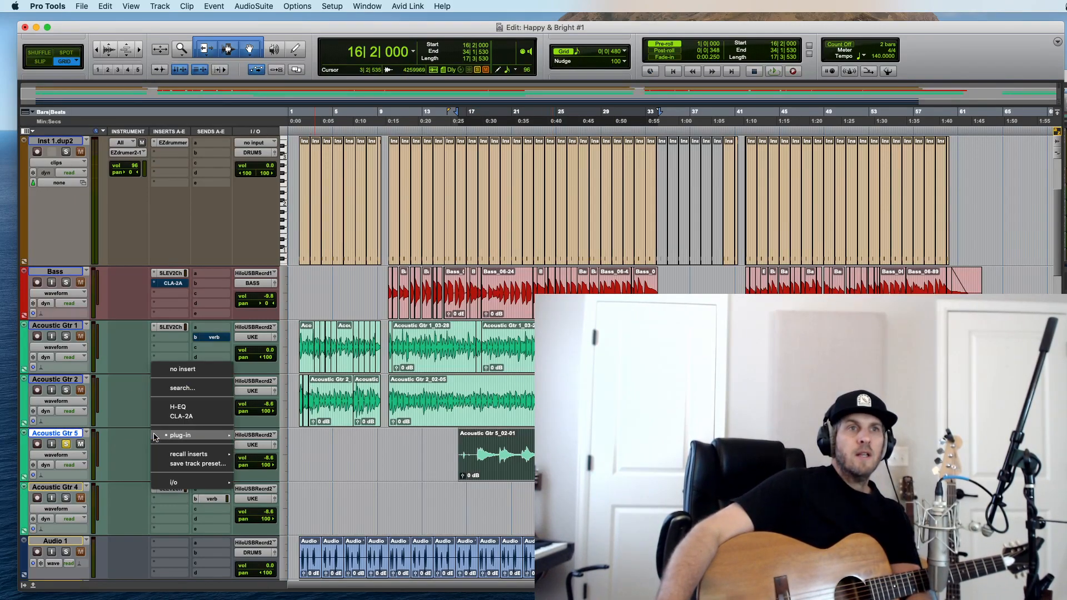
mouse_move(232, 440)
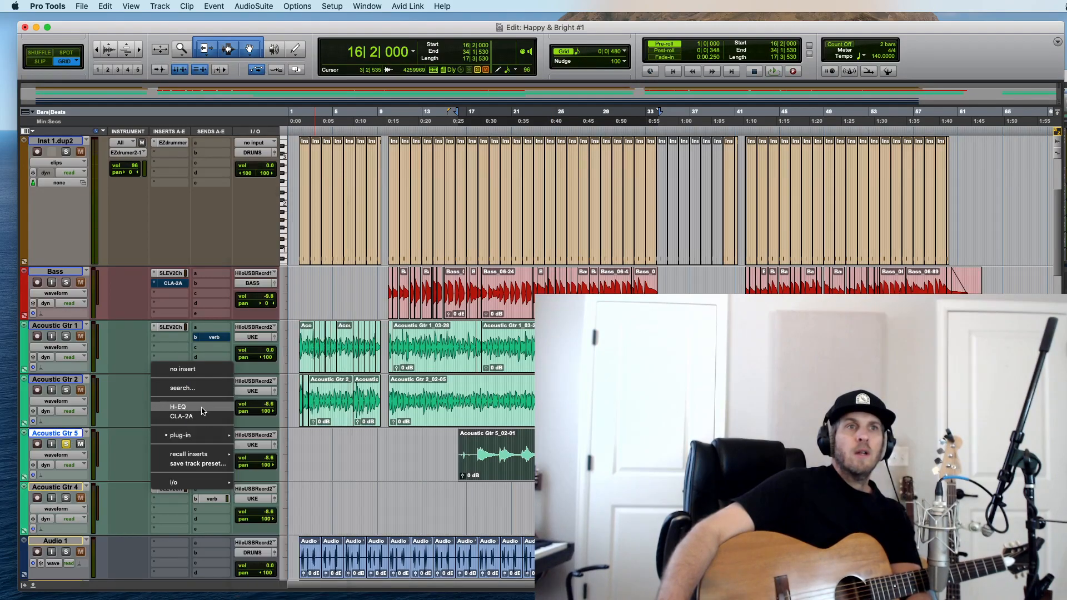
click(784, 249)
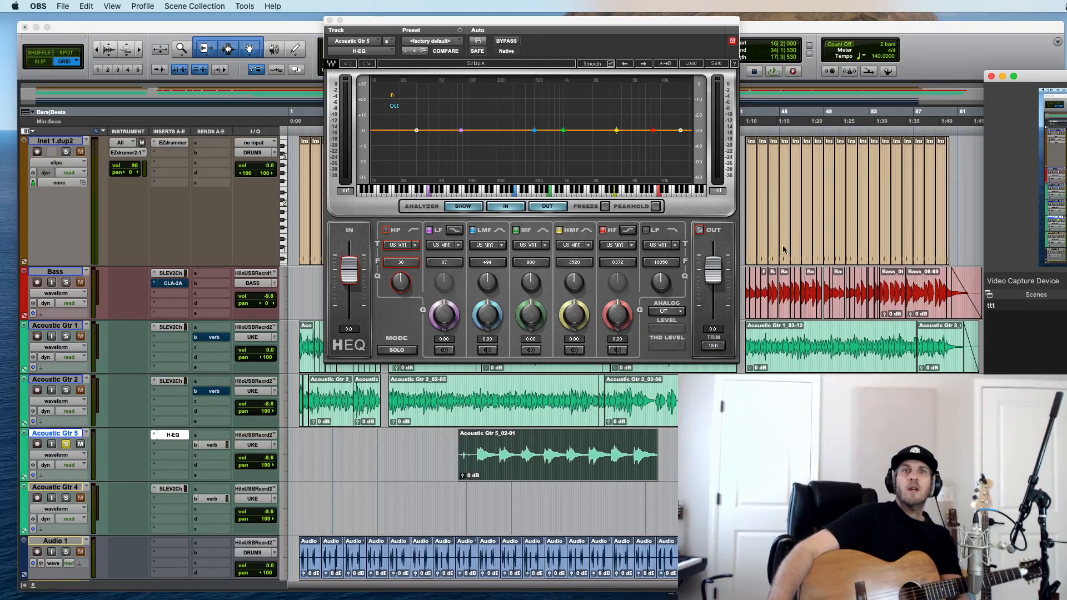
Step: Play the soloed Acoustic Gtr 5 take through H-EQ from 26|2|000 and close the plug-in window
click(543, 490)
click(571, 448)
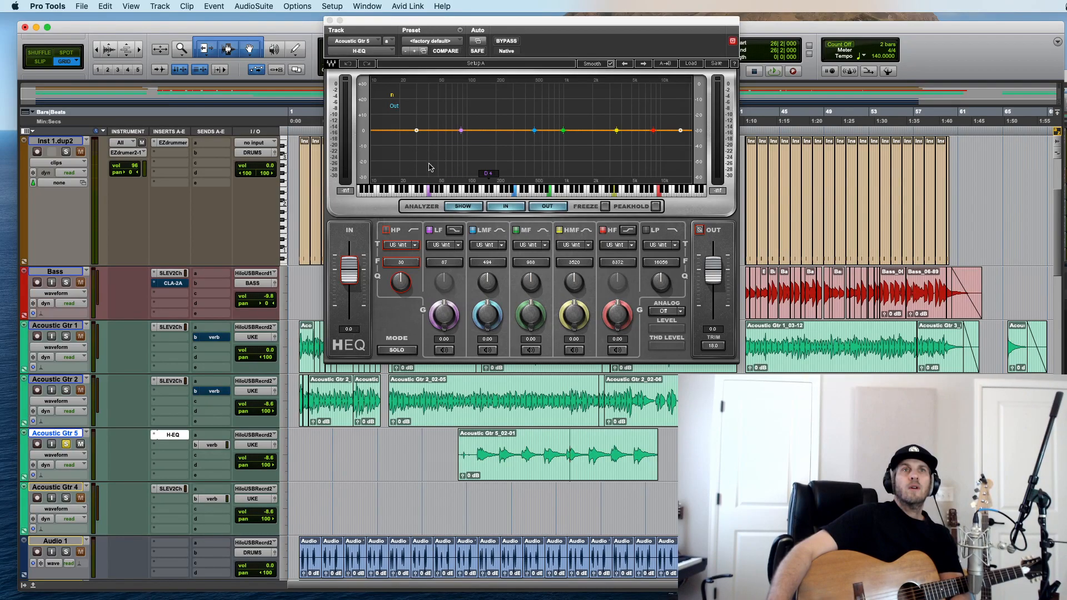
key(space)
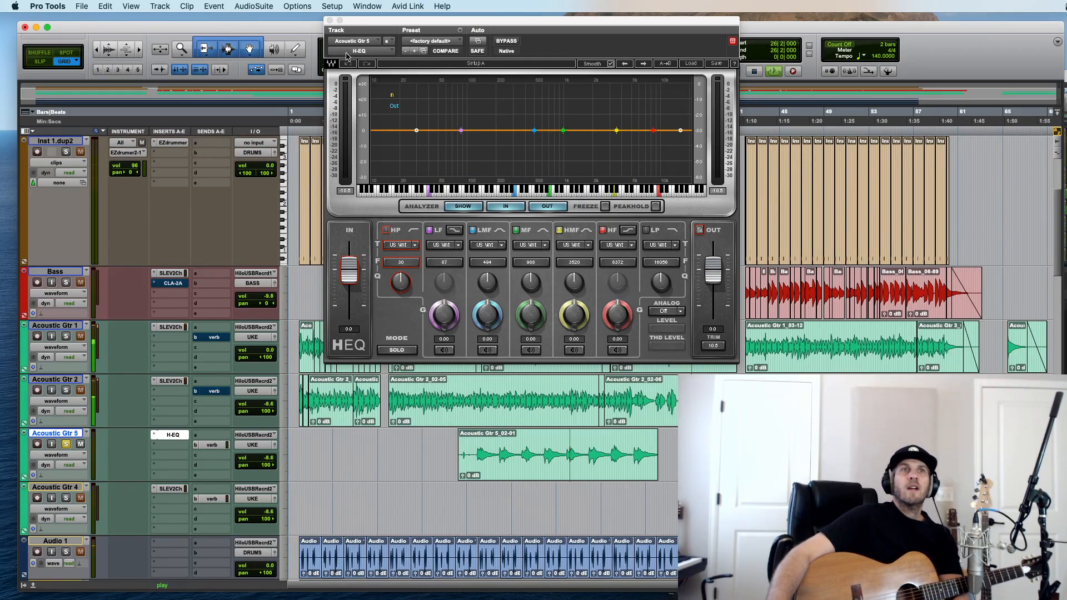
click(330, 20)
click(594, 471)
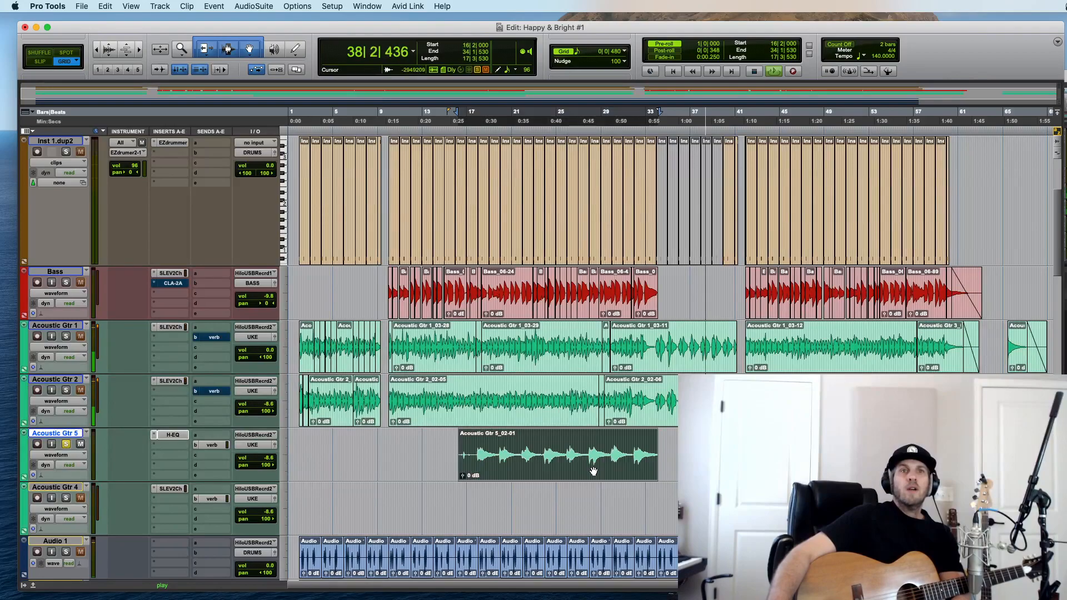
key(Delete)
key(space)
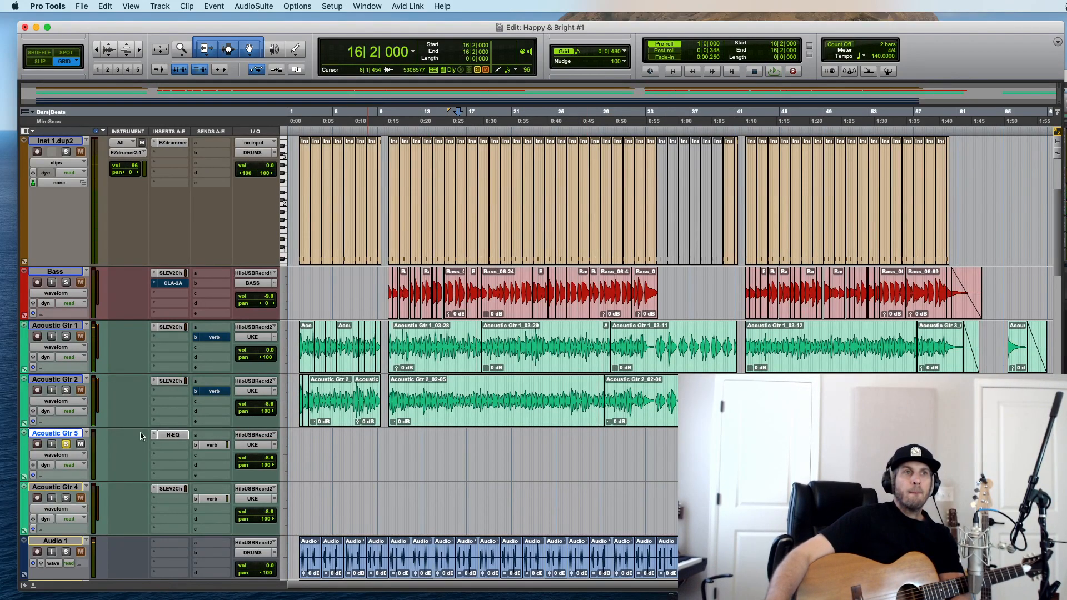
key(super+z)
Step: Unsolo Acoustic Gtr 5, play the song from 16|4|480, and set the track's volume to -13.2 dB
click(465, 506)
key(space)
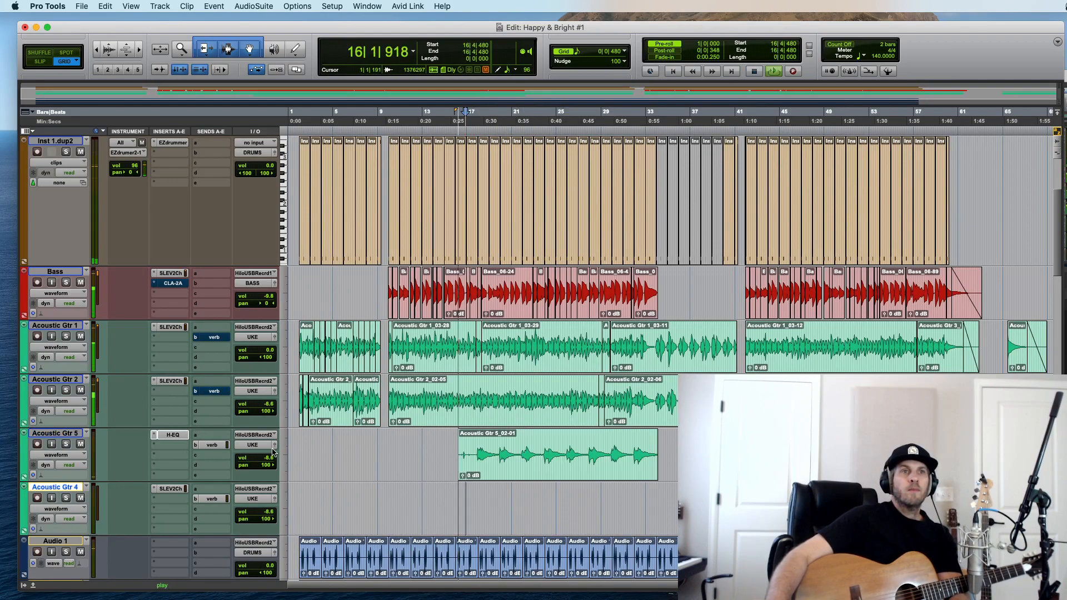
drag(271, 457, 274, 471)
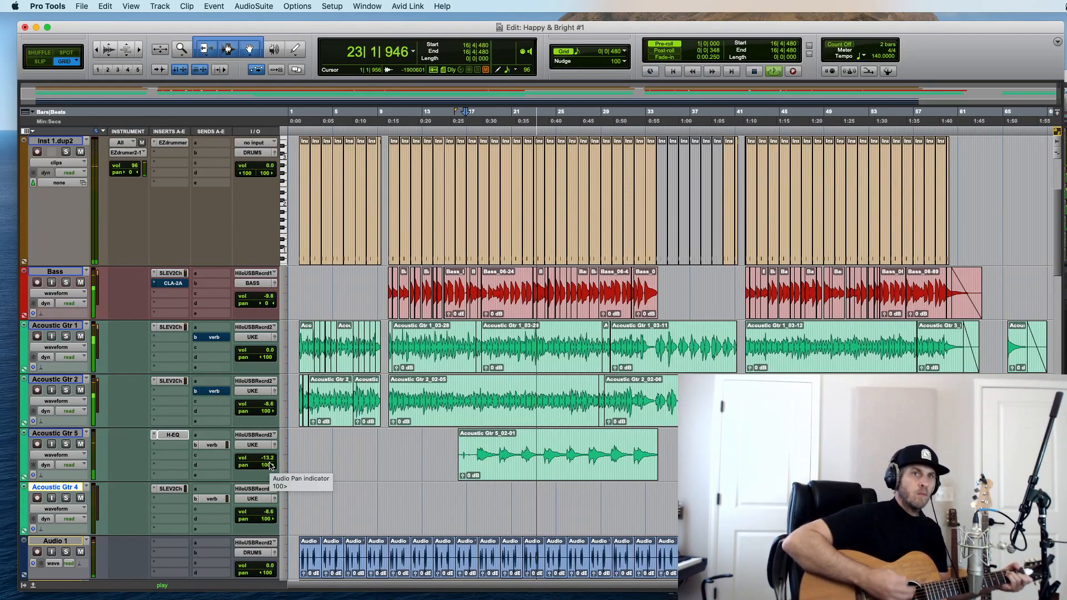
key(space)
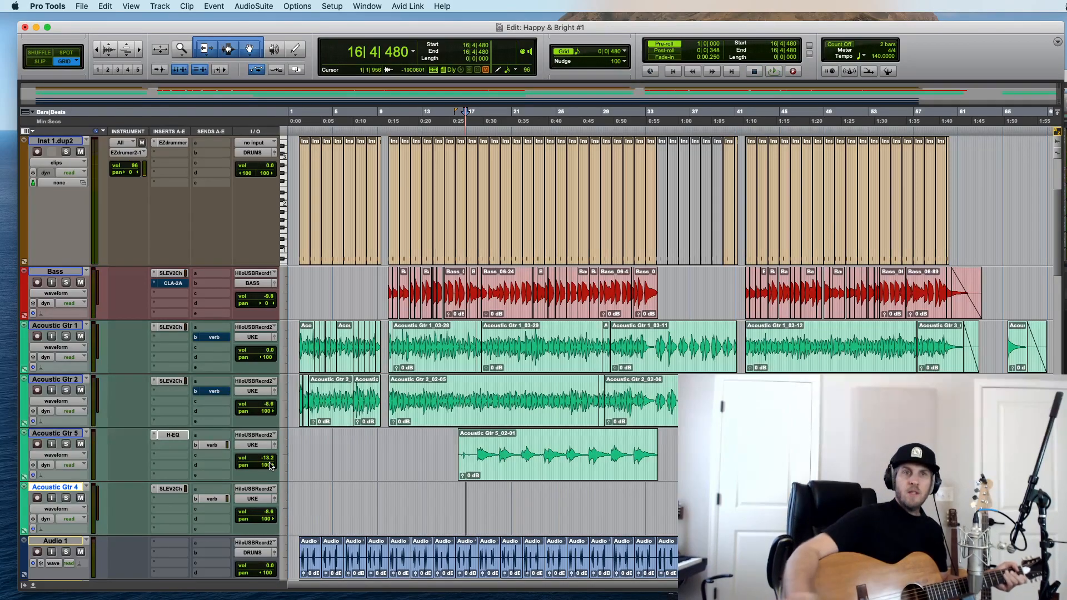
Step: Delete the existing take on Acoustic Gtr 5 and record-enable the track for recording at 16|2|000
click(498, 477)
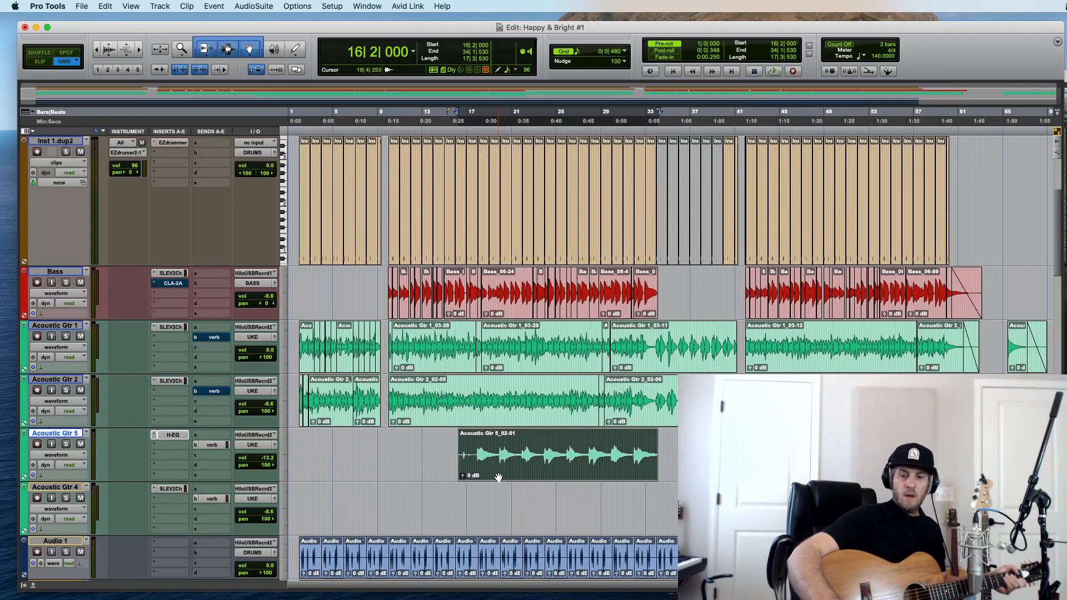
key(Delete)
key(F12)
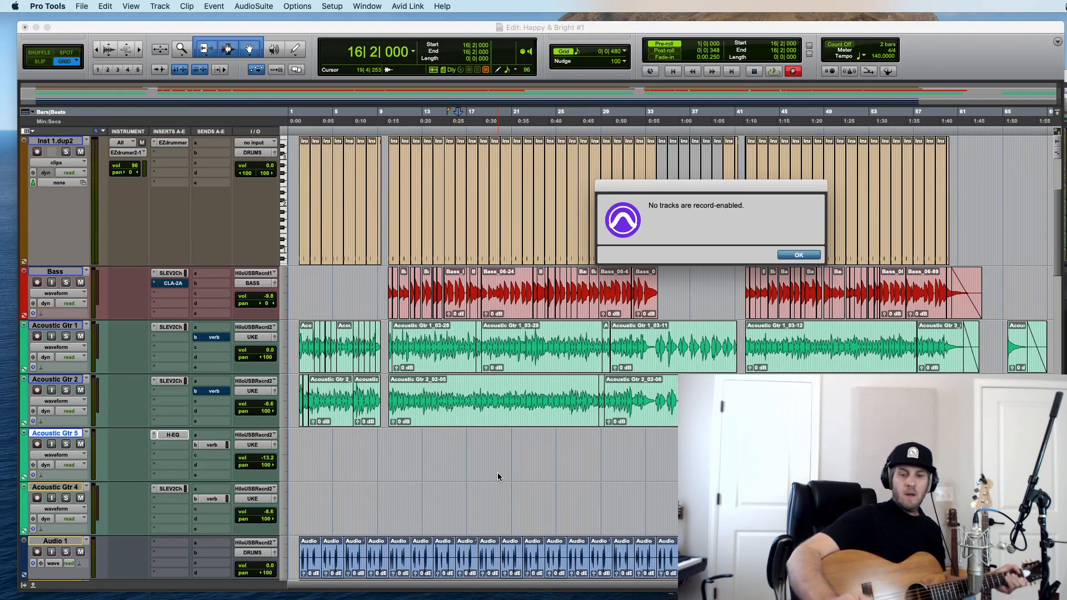
key(Return)
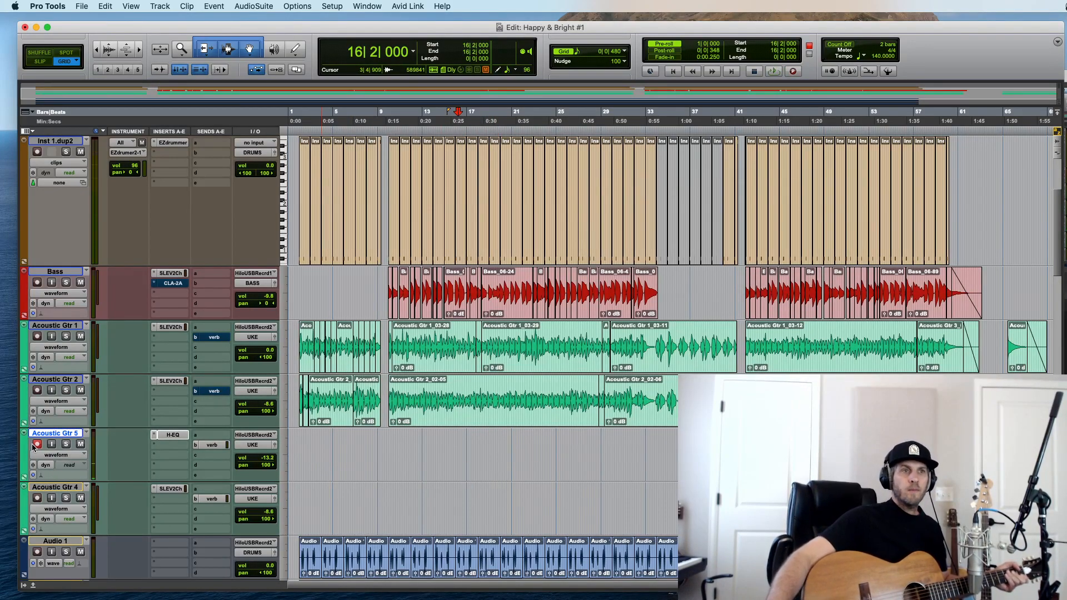
Step: Record another guitar take on Acoustic Gtr 5 from 16|2|000 into bar 33
key(F12)
key(super+bracketright)
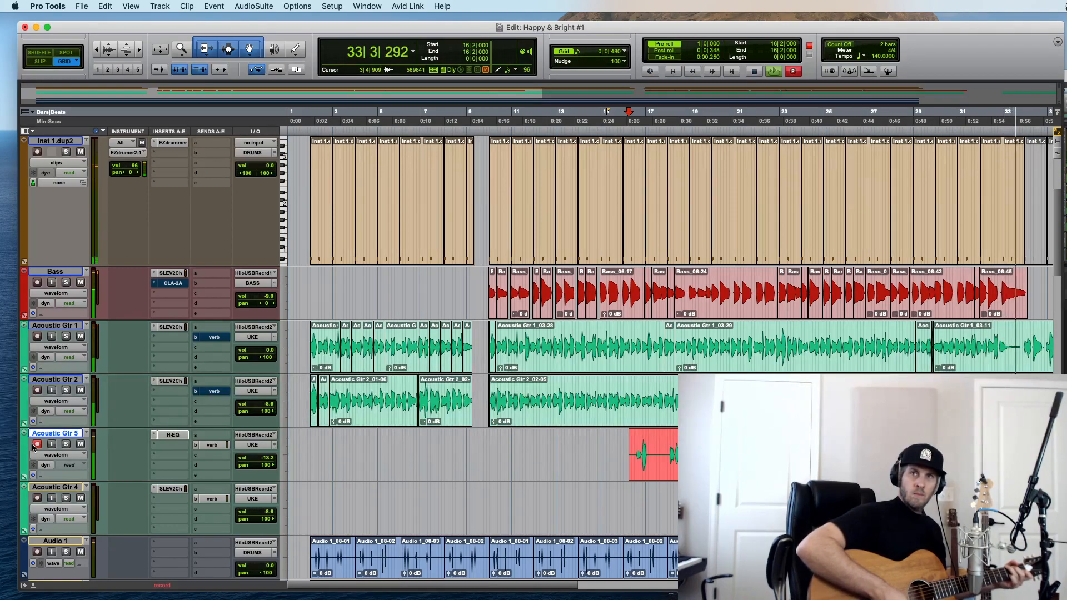
key(space)
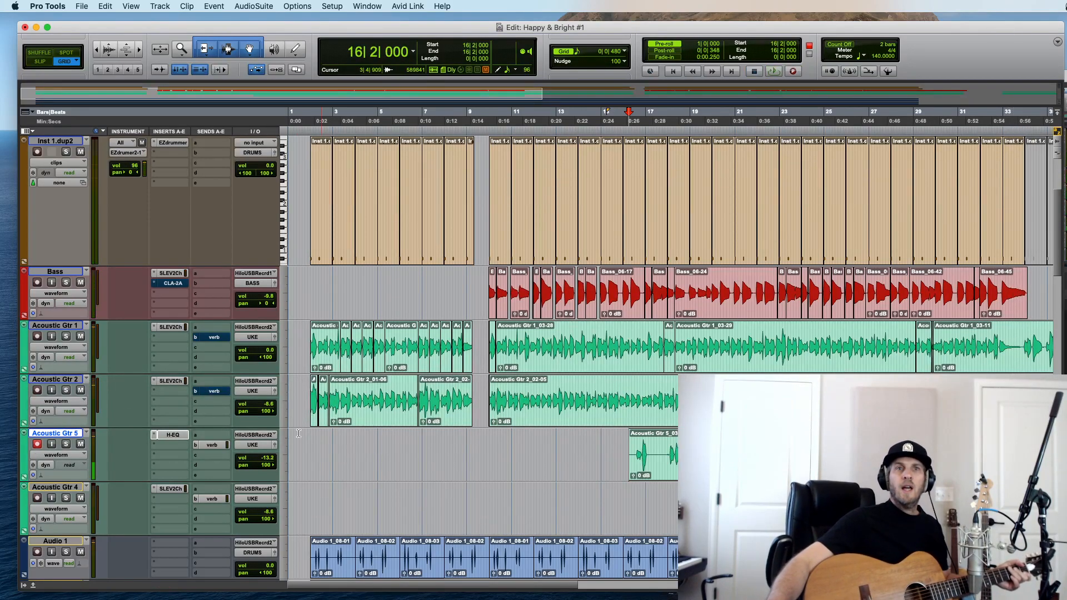
Step: Play the new take from 17|4|480 while raising Acoustic Gtr 5's volume to -6.6 dB
key(space)
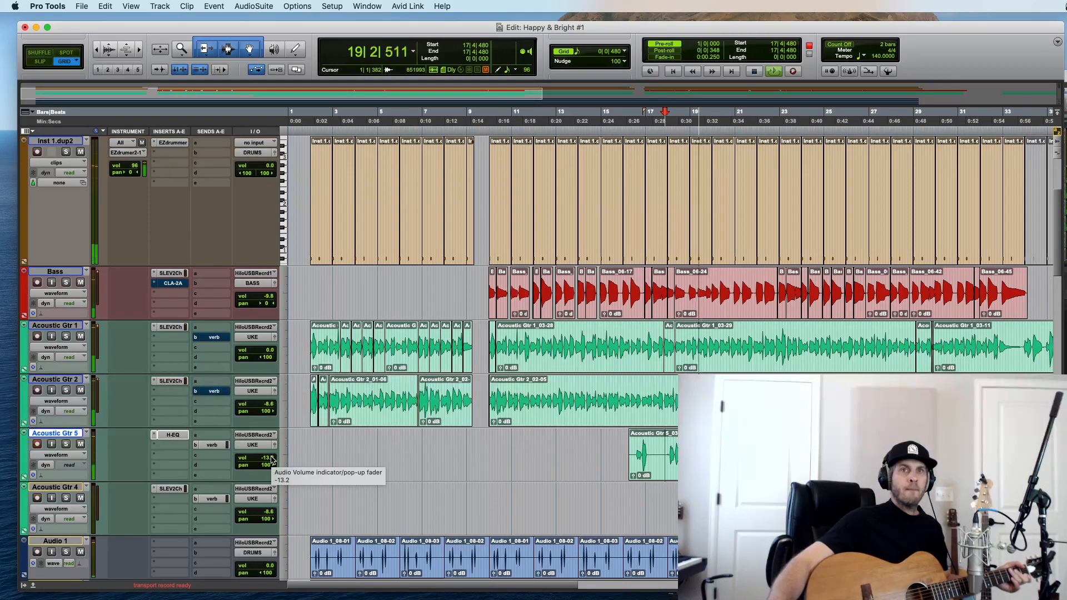
drag(272, 459, 271, 450)
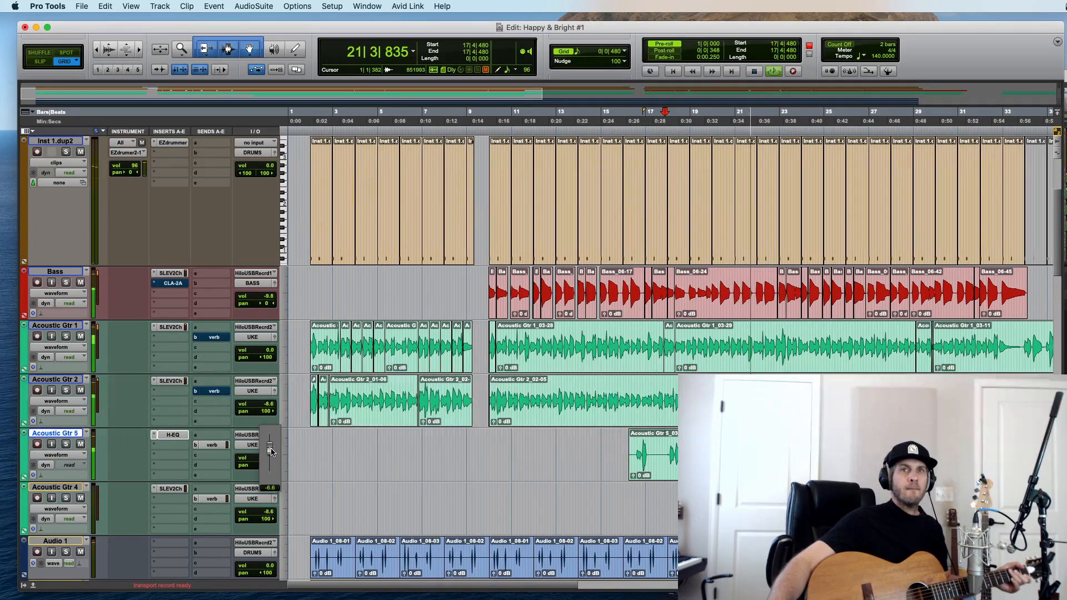
drag(272, 451, 272, 451)
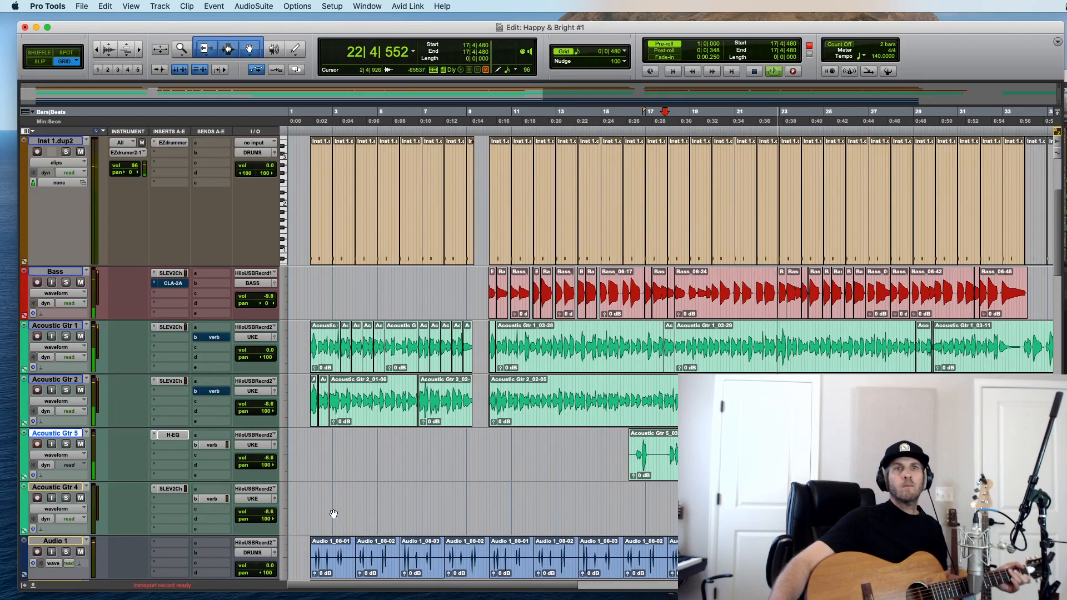
scroll(458, 487, down, 5)
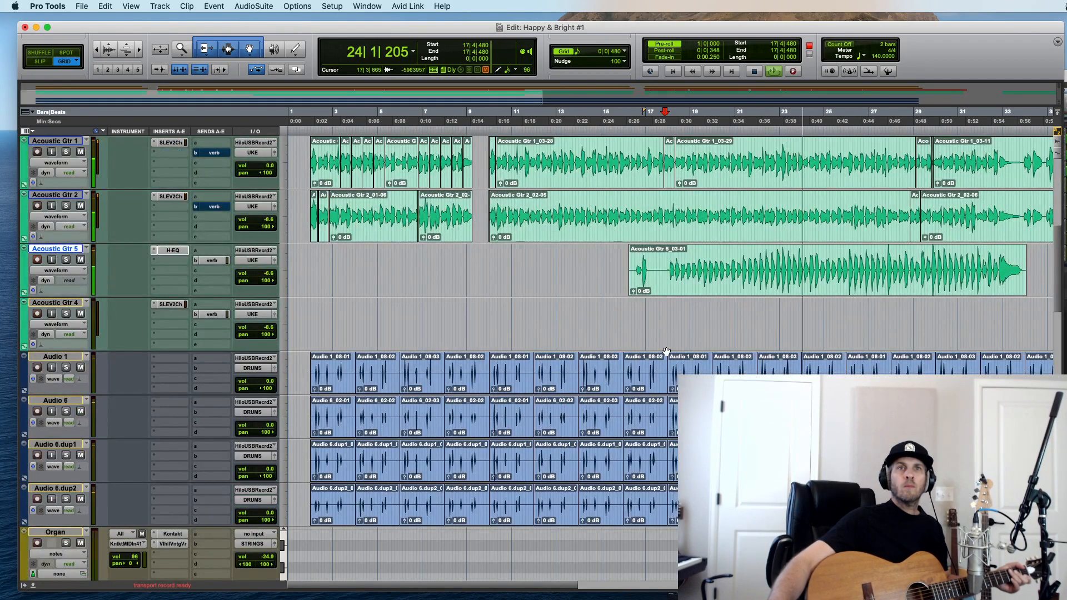
key(space)
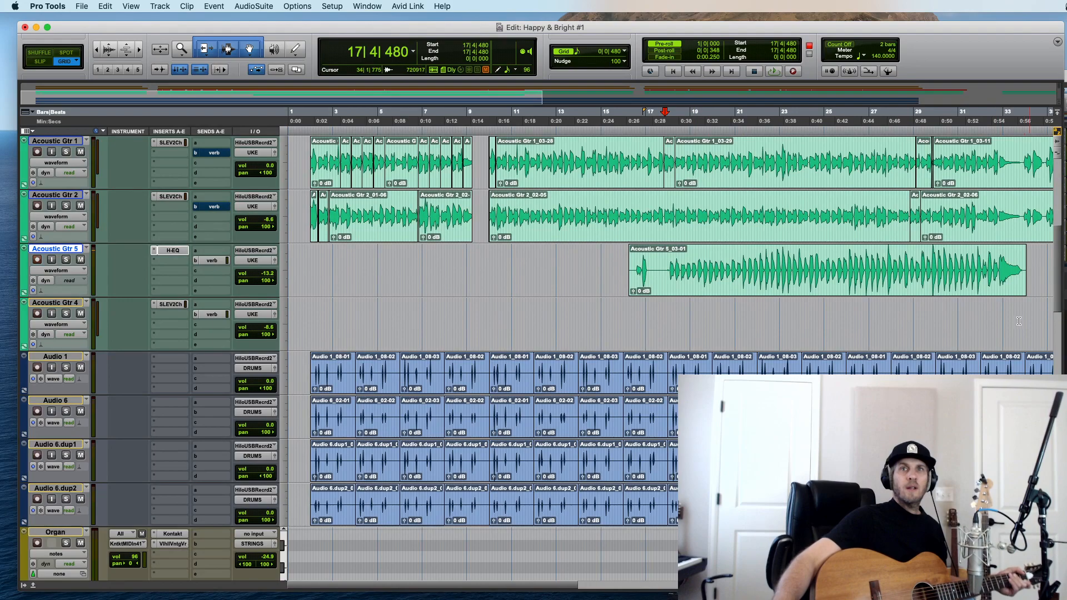
Step: Undo the last take and volume change, and record a replacement take on Acoustic Gtr 5 from 16|2|000 through bar 41
key(super+z)
key(space)
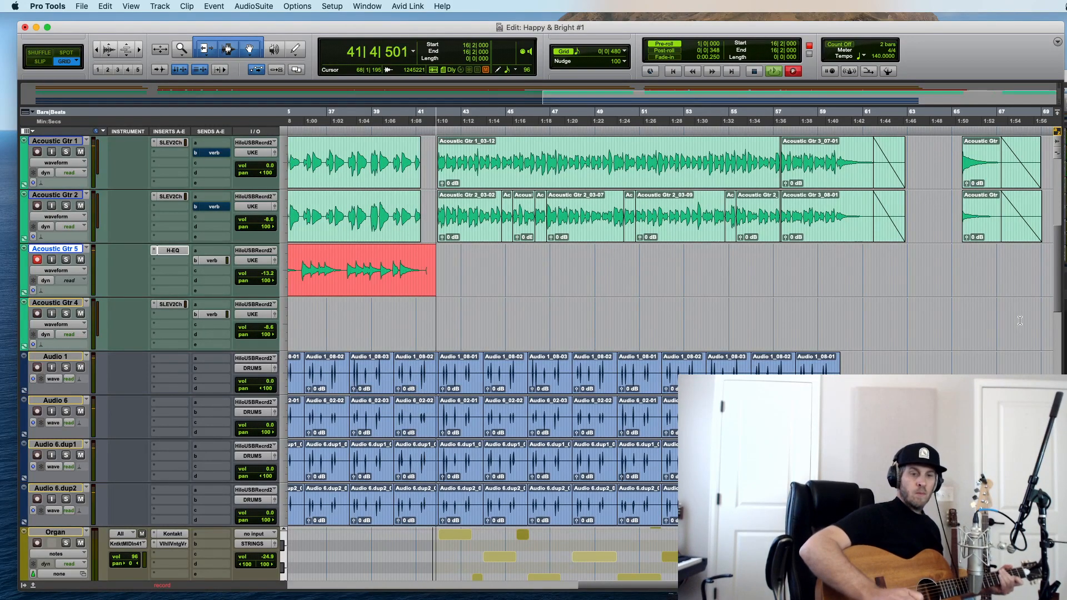
key(space)
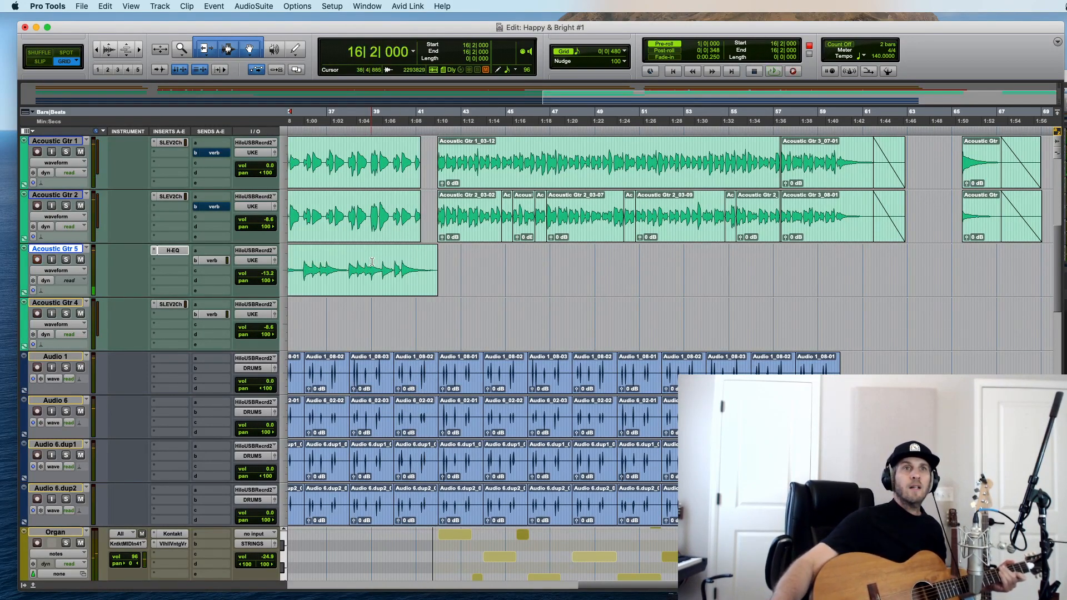
Step: Try to punch in a correction on Acoustic Gtr 5 from 39|2|000
key(space)
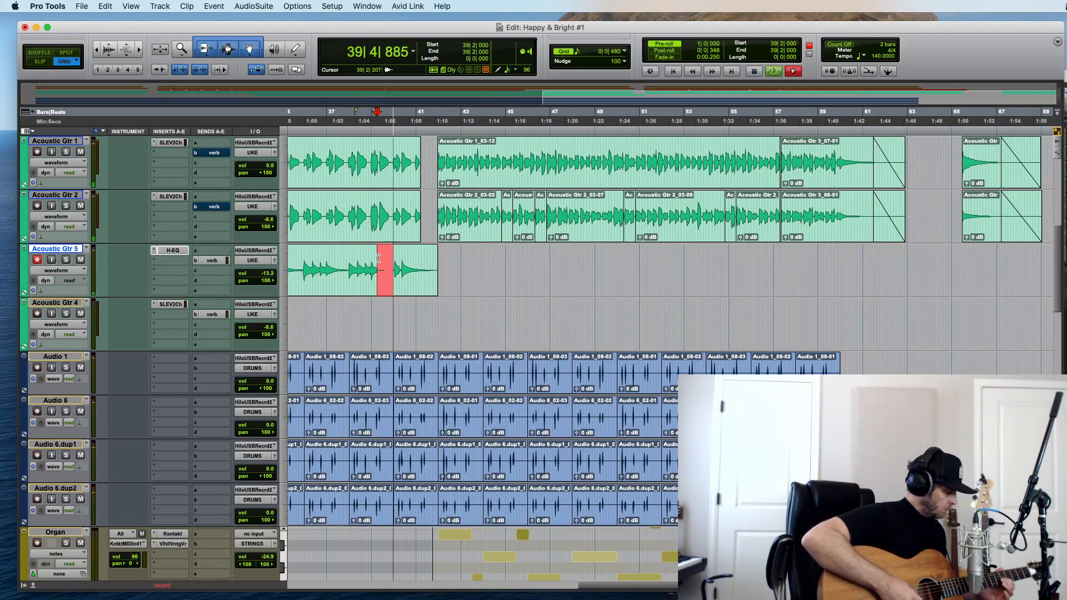
key(space)
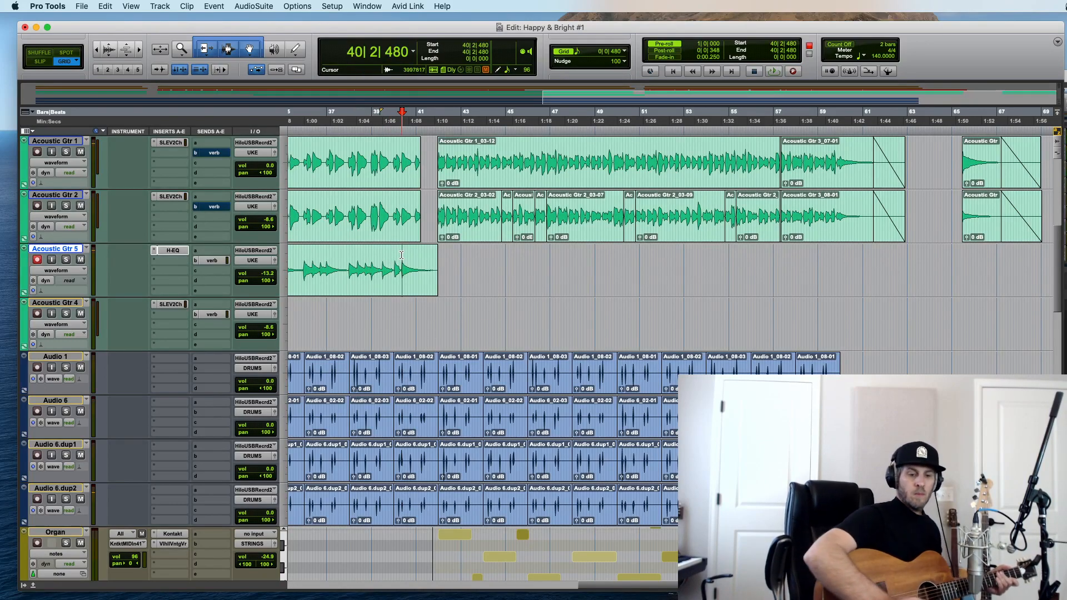
Step: Separate the Acoustic Gtr 5 clip at 40|2|480 and move its final note earlier to the start of bar 40
key(super+bracketright)
key(super+bracketright)
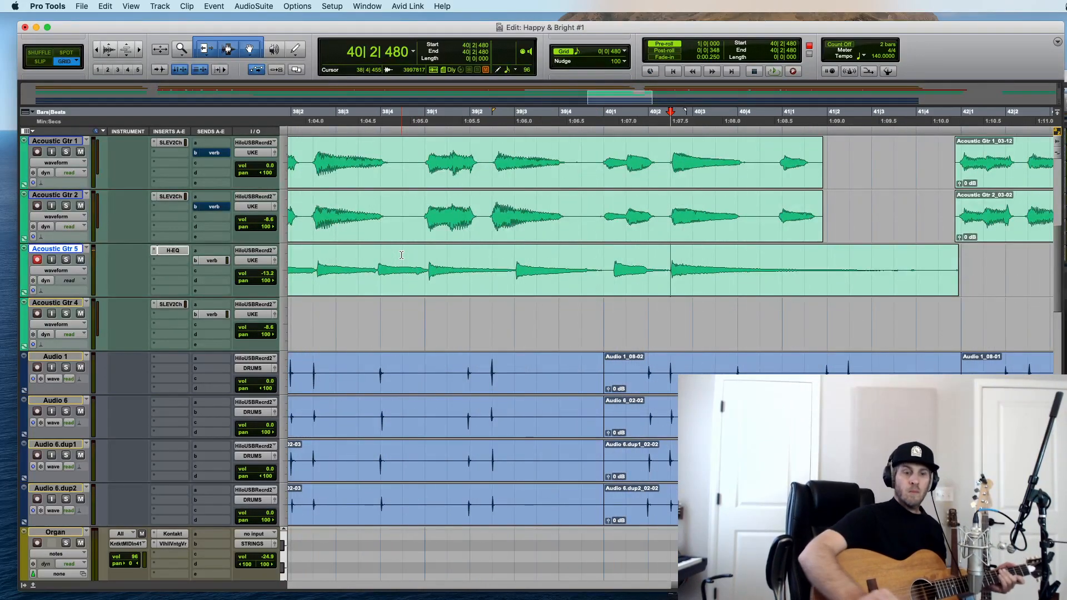
key(super+e)
drag(699, 284, 648, 279)
Step: Play the edited ending of the Acoustic Gtr 5 take from 39|3|000
click(525, 252)
key(space)
key(super+bracketleft)
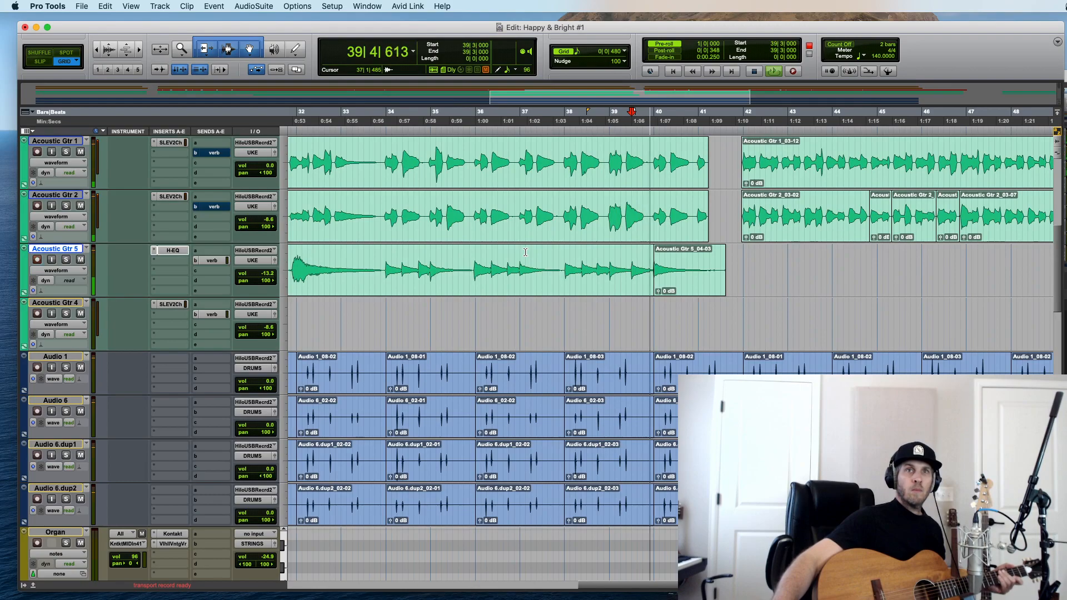
key(super+bracketleft)
key(super+bracketleft)
key(space)
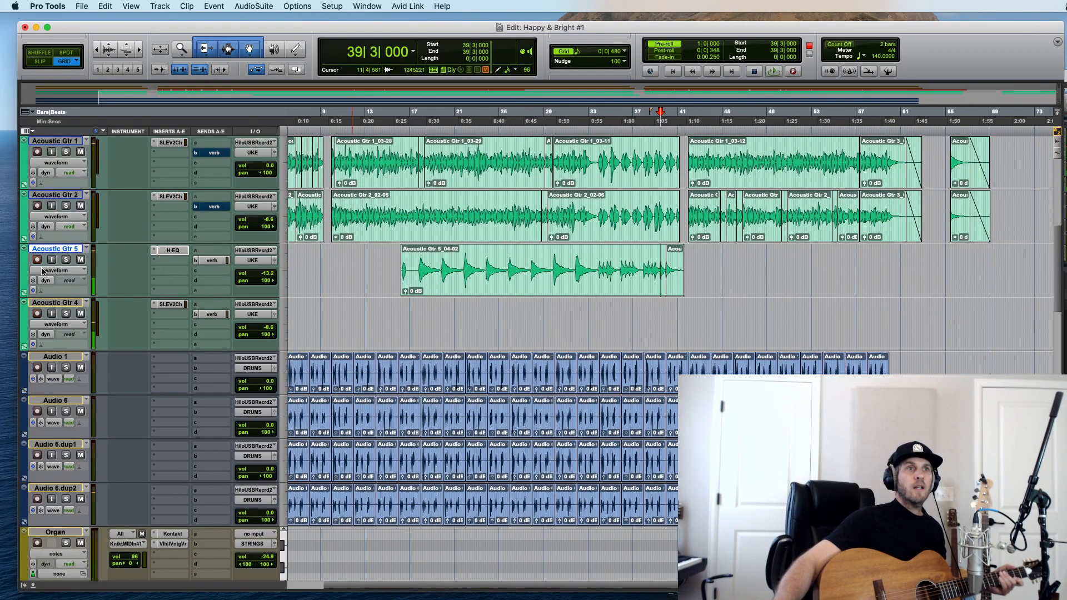
Step: Record a doubling guitar take on Acoustic Gtr 4 from 17|2|480 into bar 42
click(414, 318)
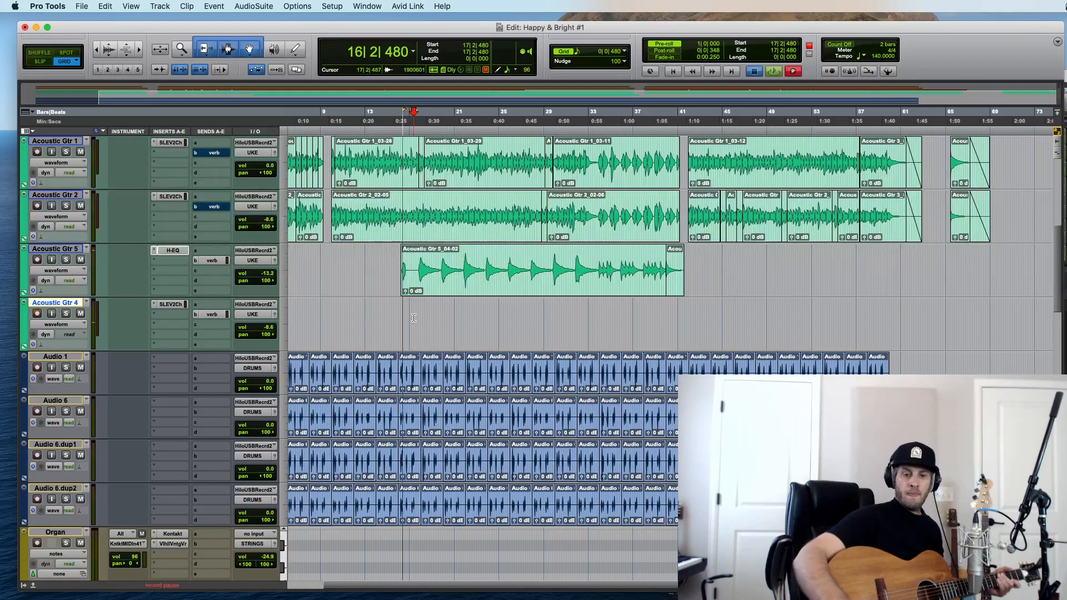
key(super+space)
key(super+bracketright)
key(super+bracketright)
key(super+bracketright)
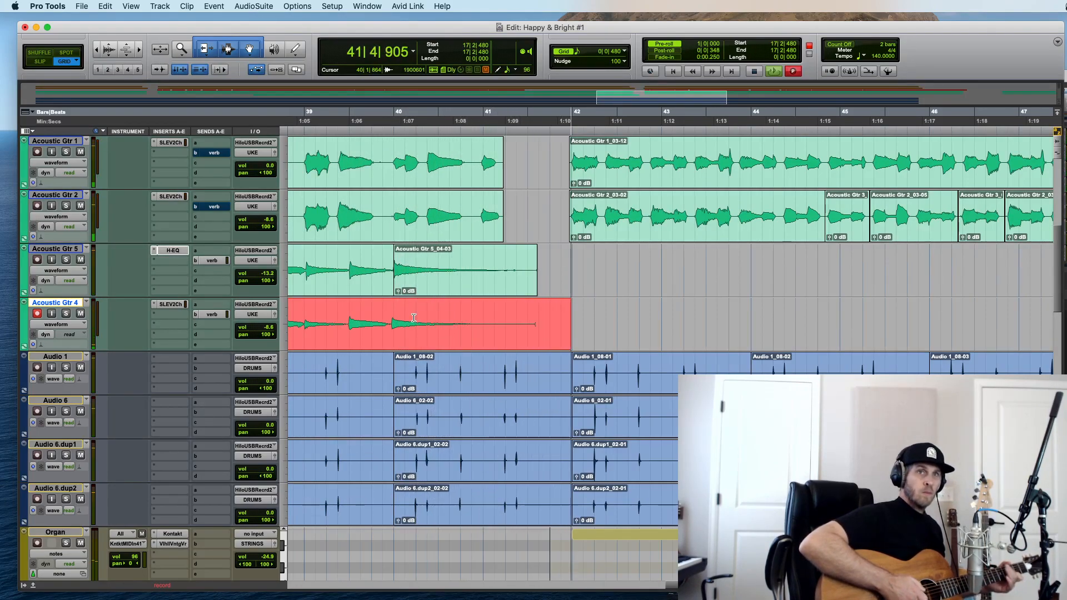
key(space)
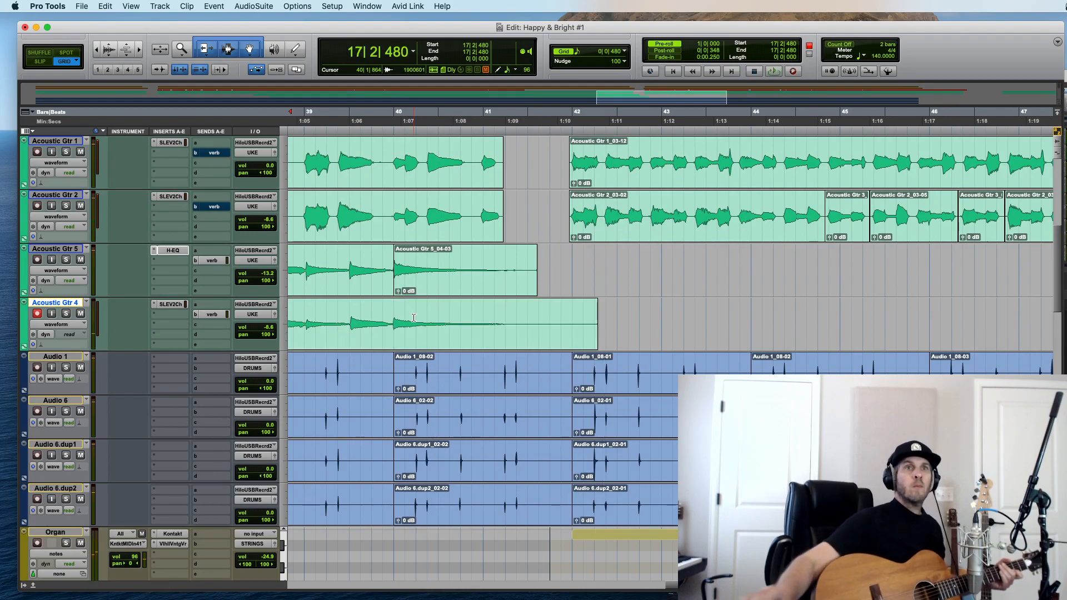
Step: Punch in a new ending note on Acoustic Gtr 4 from 39|3|000 into bar 41
click(345, 258)
key(super+space)
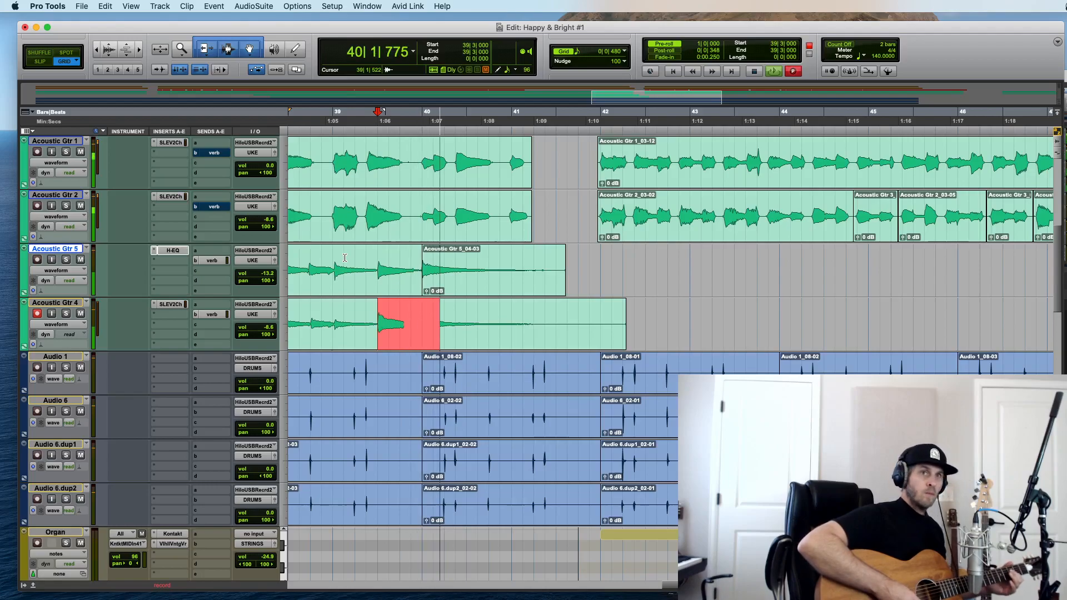
key(space)
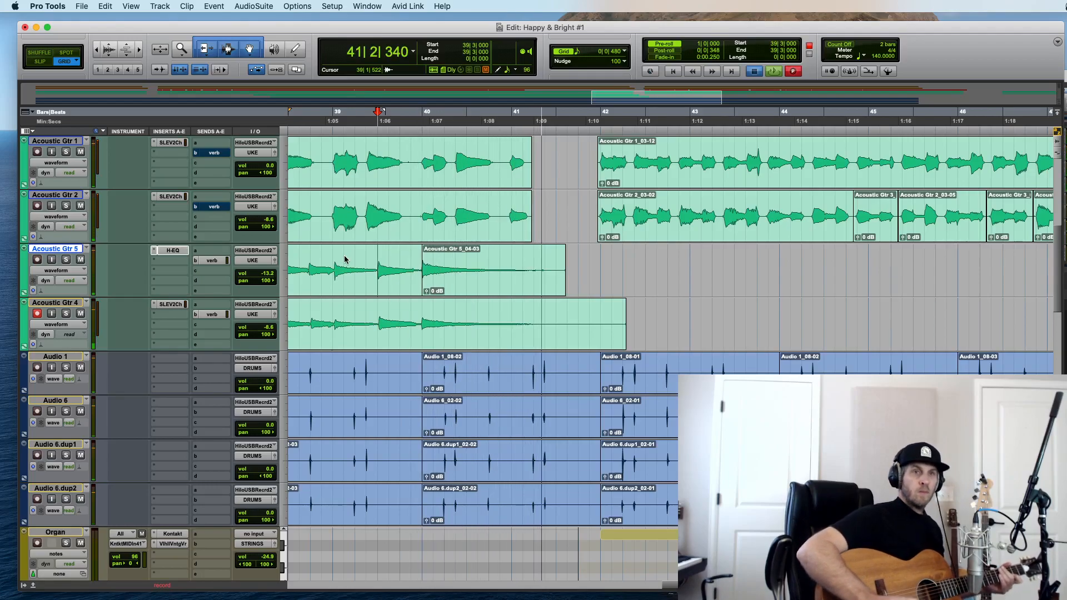
Step: Move the punched-in note to Acoustic Gtr 5 at 39|3|000 and extend Acoustic Gtr 4's tail clip back to 39|3|000
drag(543, 311, 396, 287)
drag(424, 327, 378, 327)
click(340, 284)
click(345, 265)
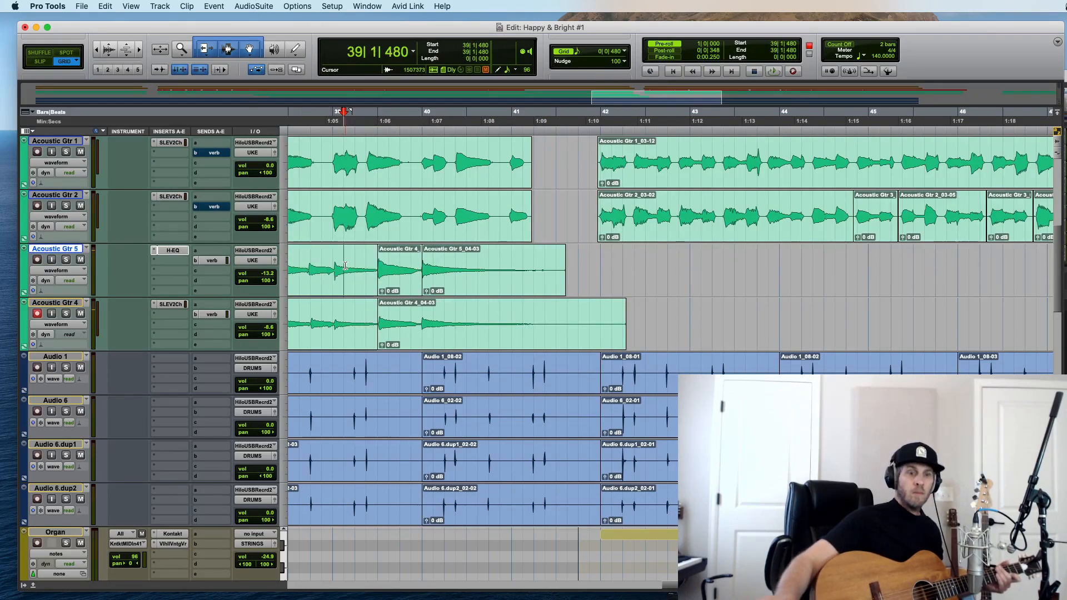
Step: Play the edited guitar endings from 39|1|480 through bar 40
key(super+bracketright)
key(space)
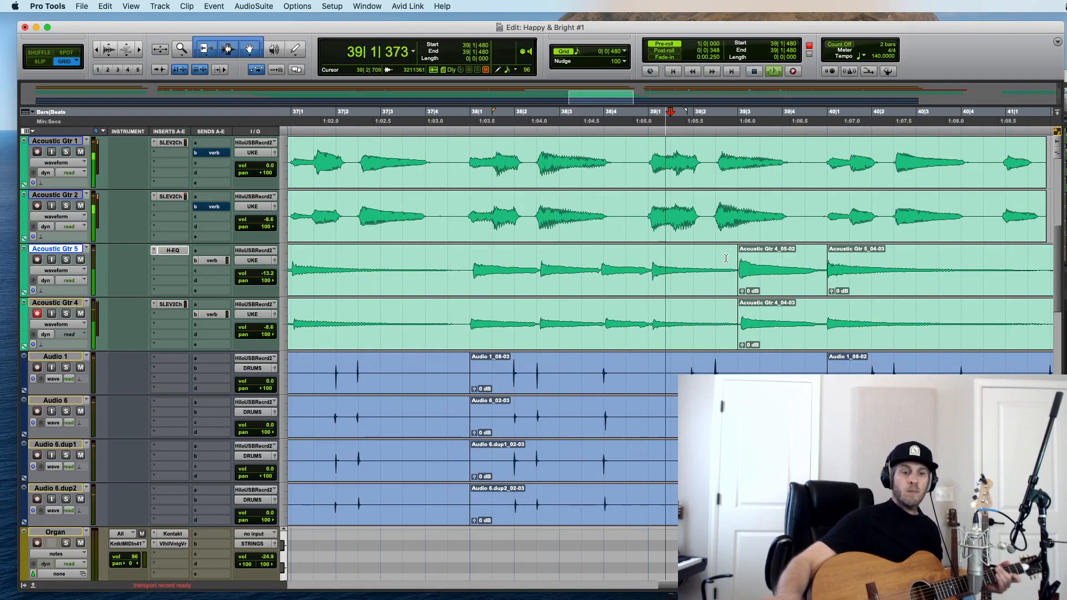
key(super+bracketleft)
key(super+bracketleft)
key(super+bracketleft)
key(super+bracketleft)
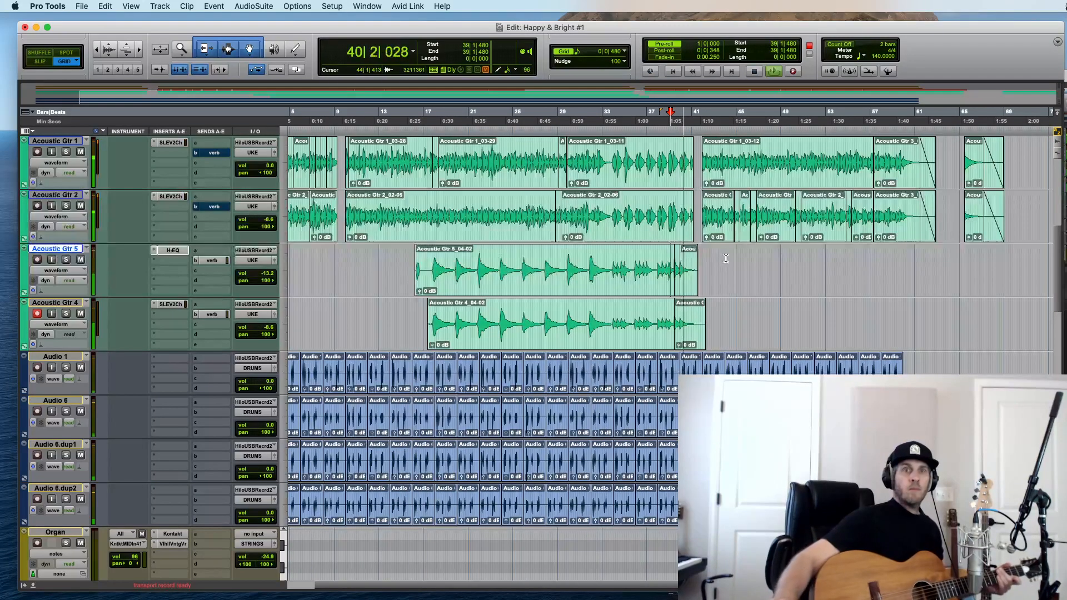
key(space)
Step: Remove the excess tail of the Acoustic Gtr 4 clip in bar 41 so it ends level with the Acoustic Gtr 5 clip
drag(726, 260, 699, 307)
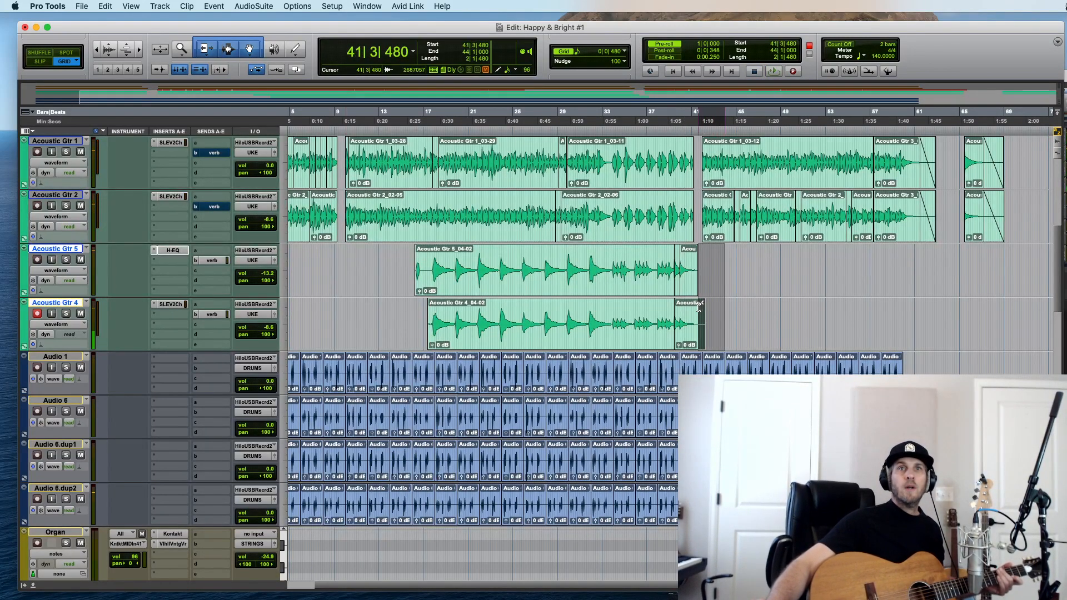
click(695, 309)
key(super+bracketright)
key(super+bracketright)
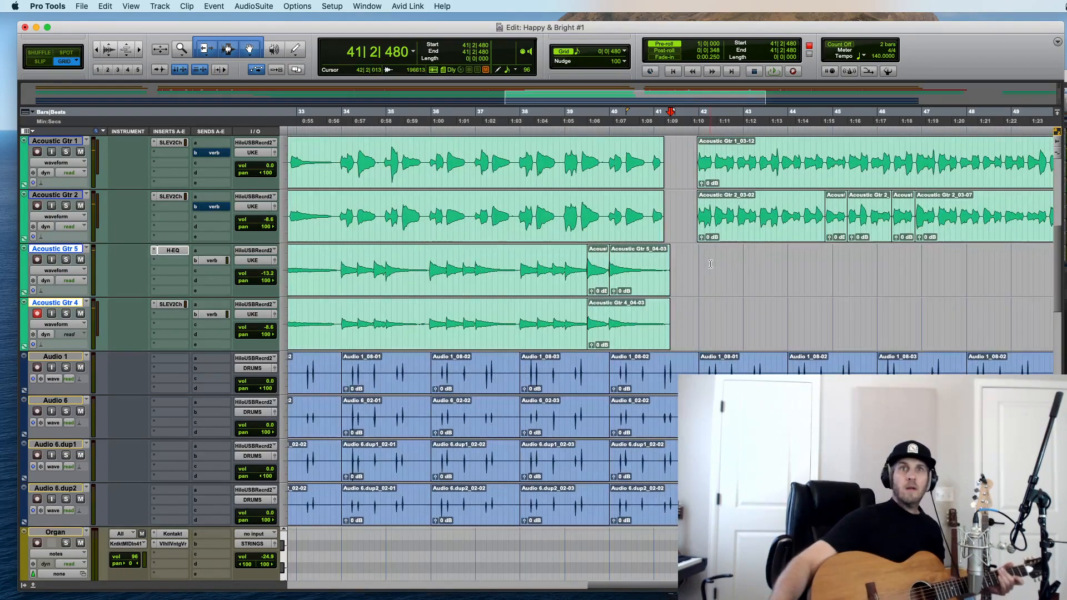
key(super+space)
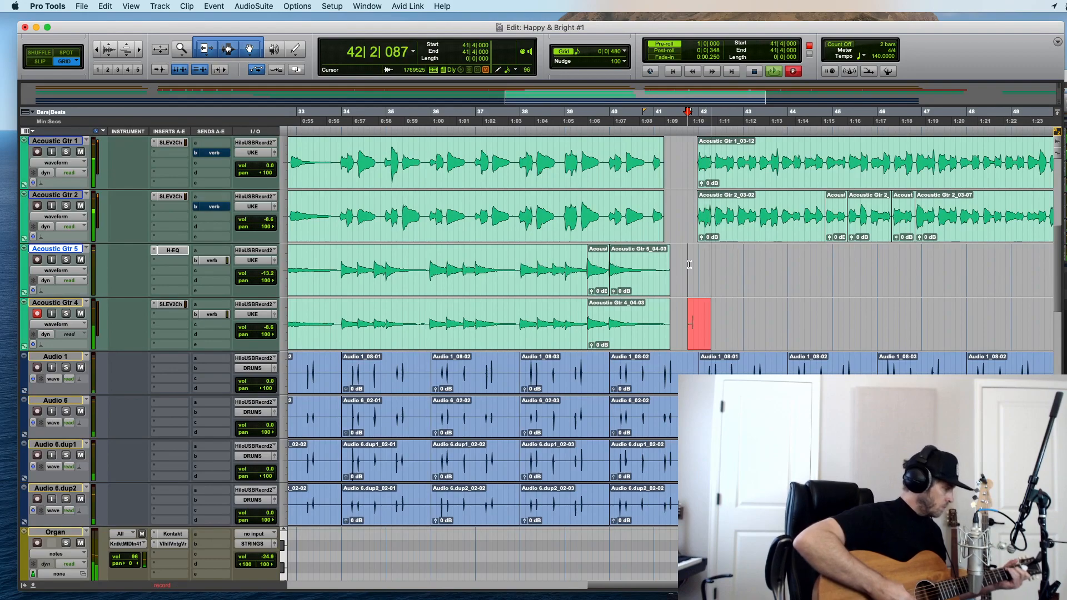
key(space)
key(super+z)
key(super+space)
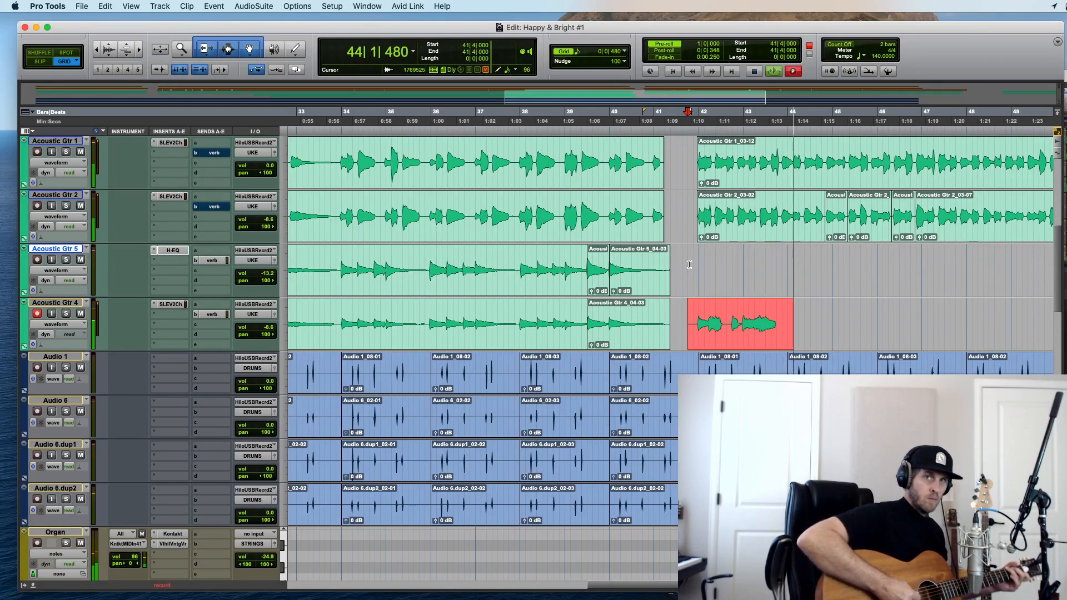
key(space)
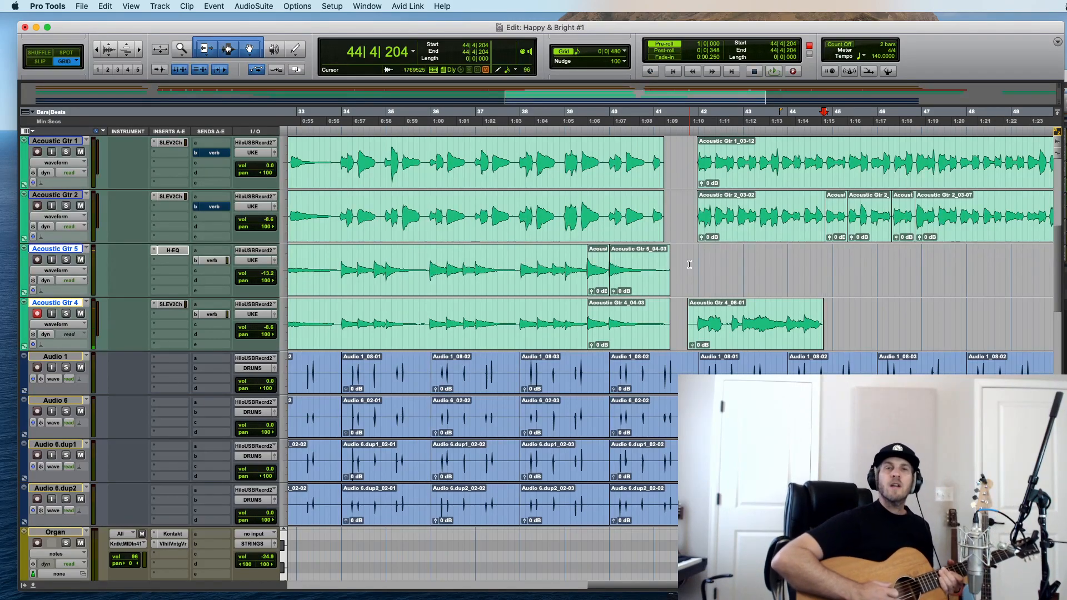
click(752, 346)
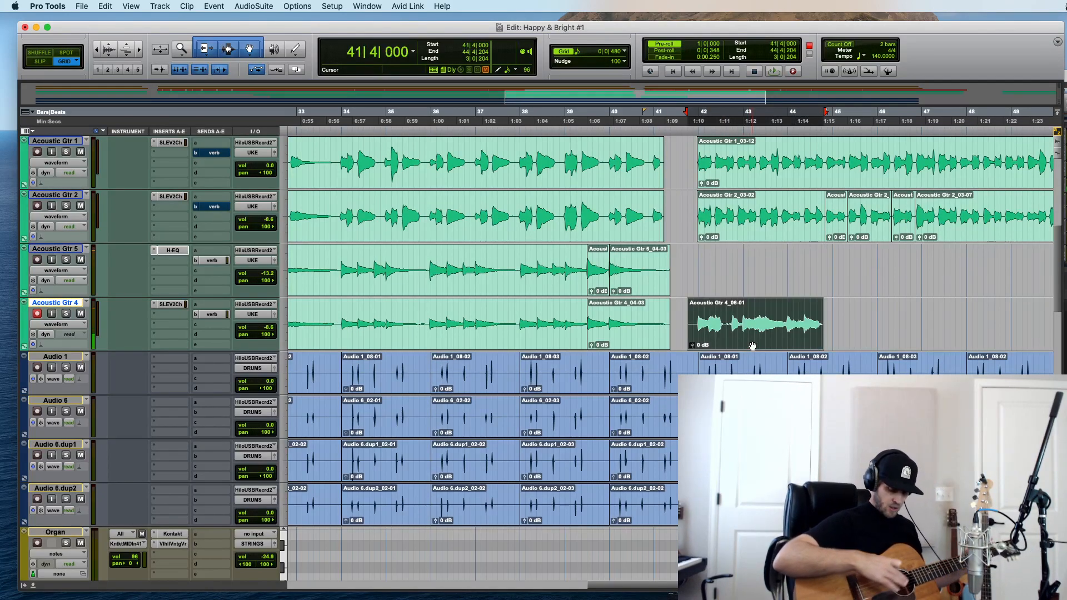
key(Delete)
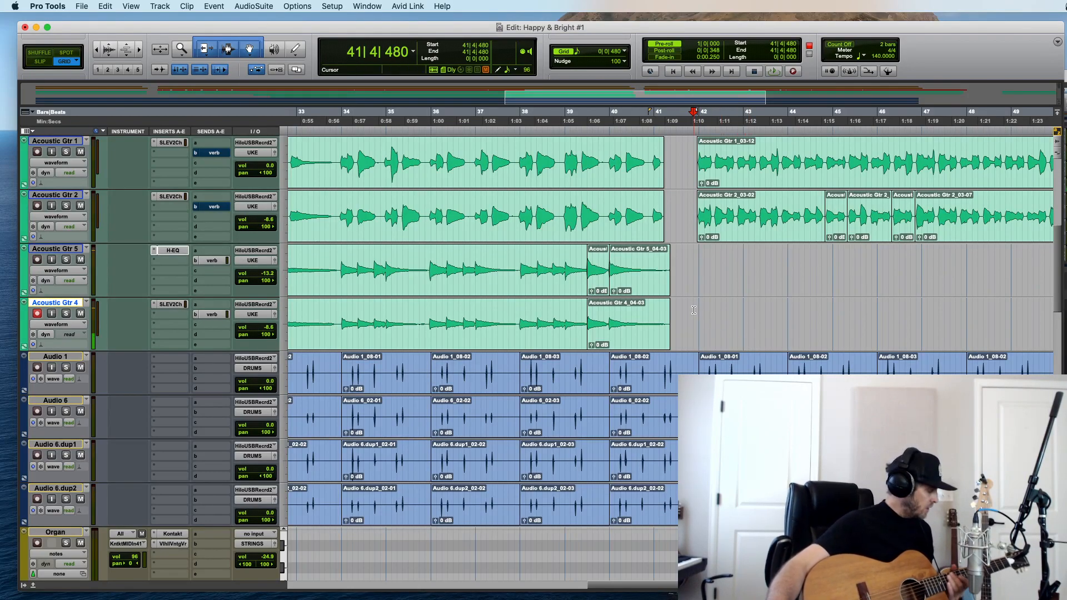
Step: Record a take on Acoustic Gtr 4 from 41|4|480 into bar 64 and set Acoustic Gtr 1's volume to -7.9
key(space)
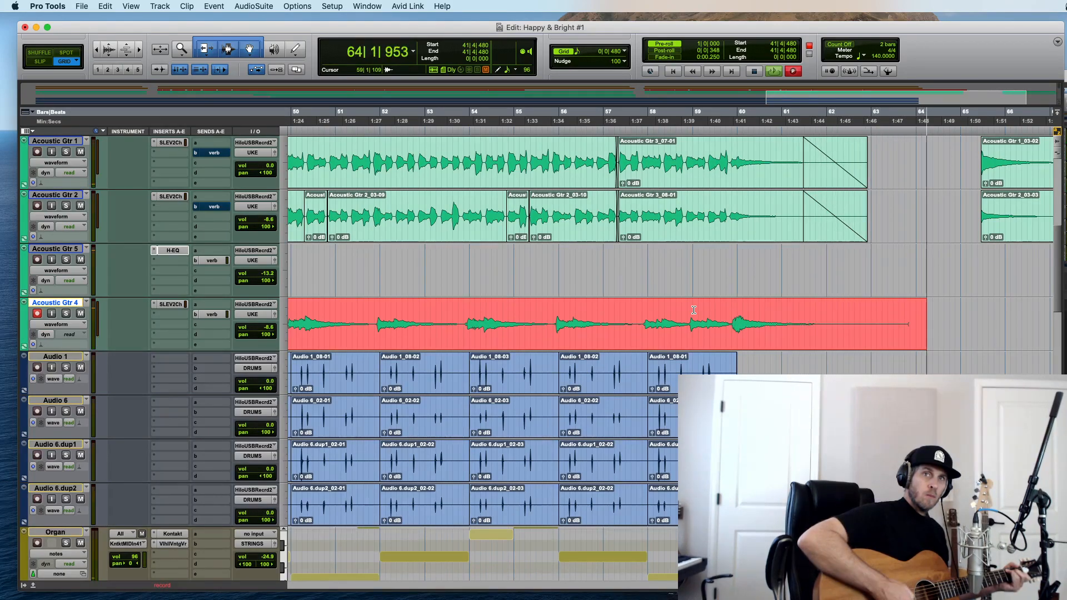
key(space)
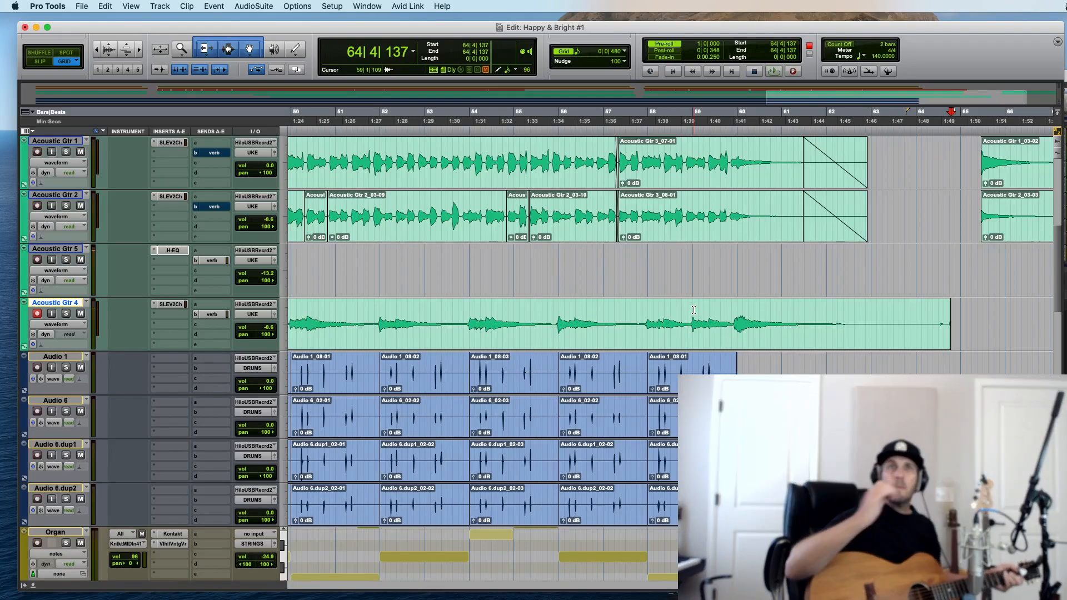
drag(271, 167, 270, 173)
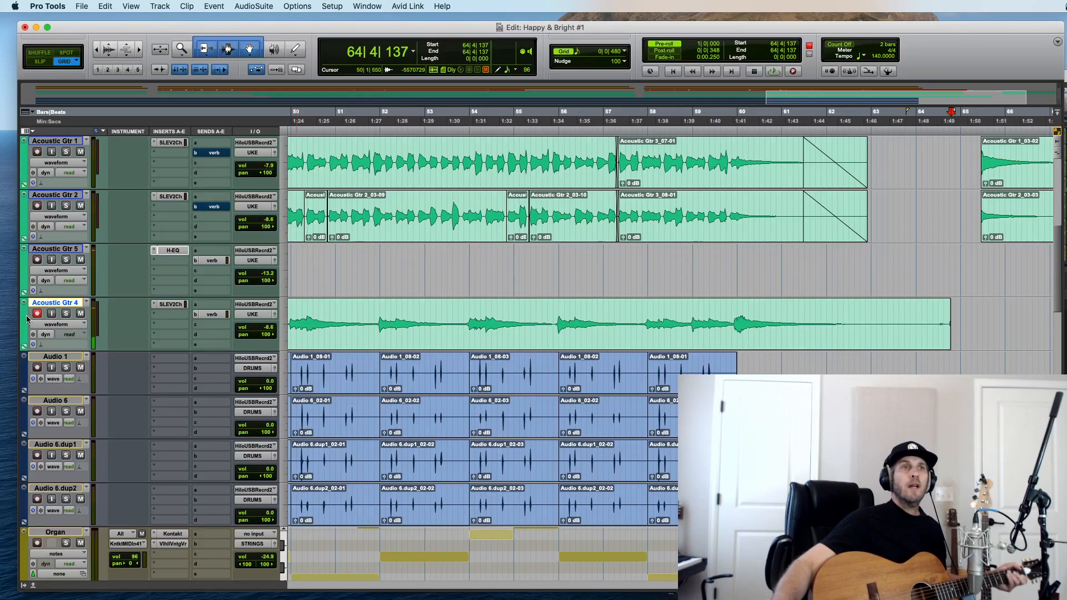
Step: Record a doubling take on Acoustic Gtr 5 from 41|4|480 into bar 64
click(37, 260)
key(space)
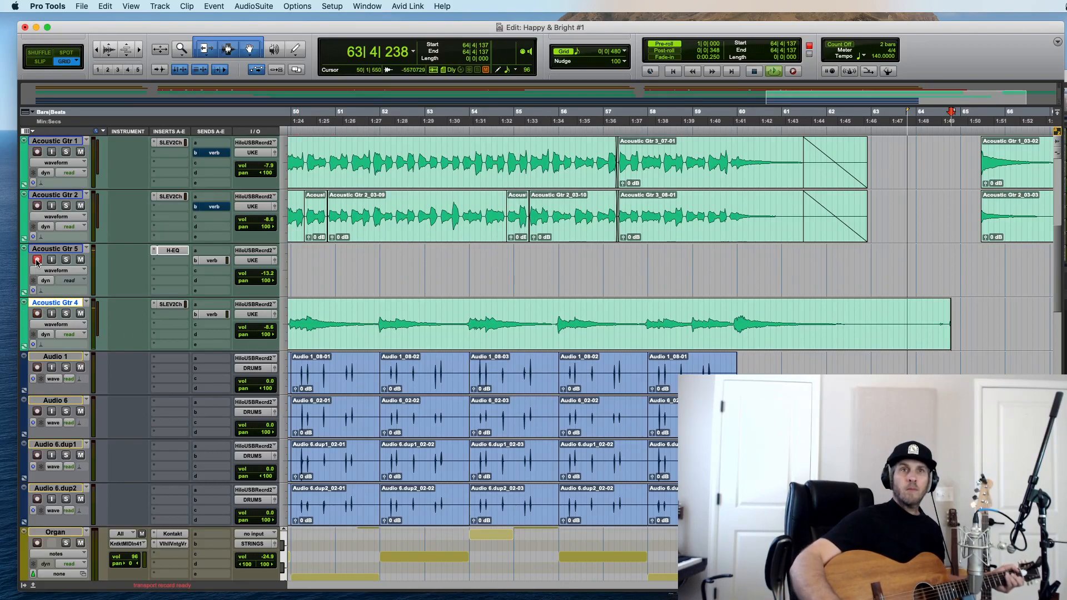
key(space)
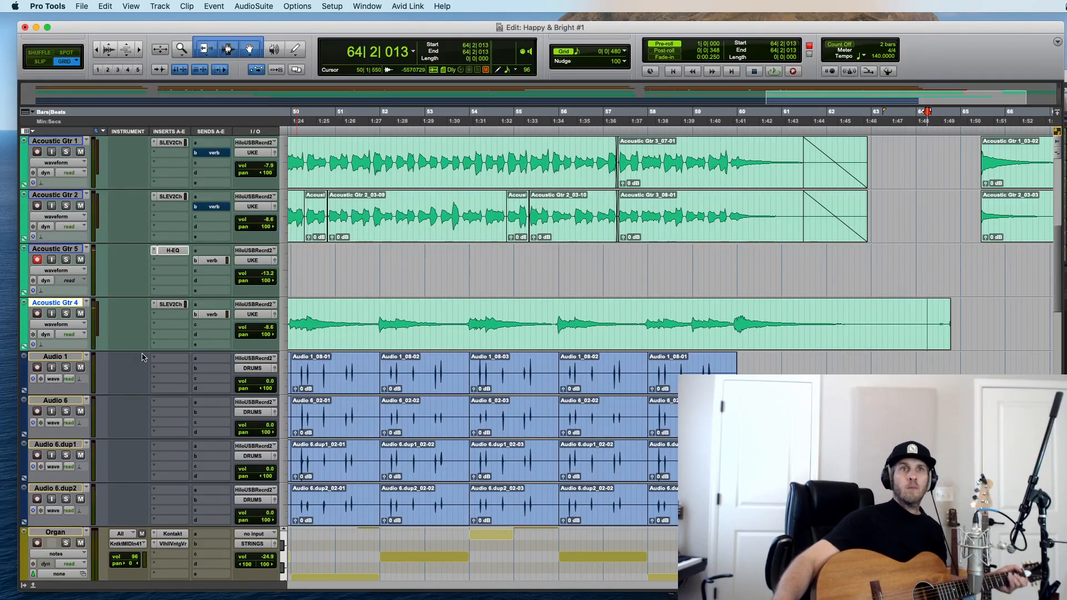
click(351, 340)
key(super+space)
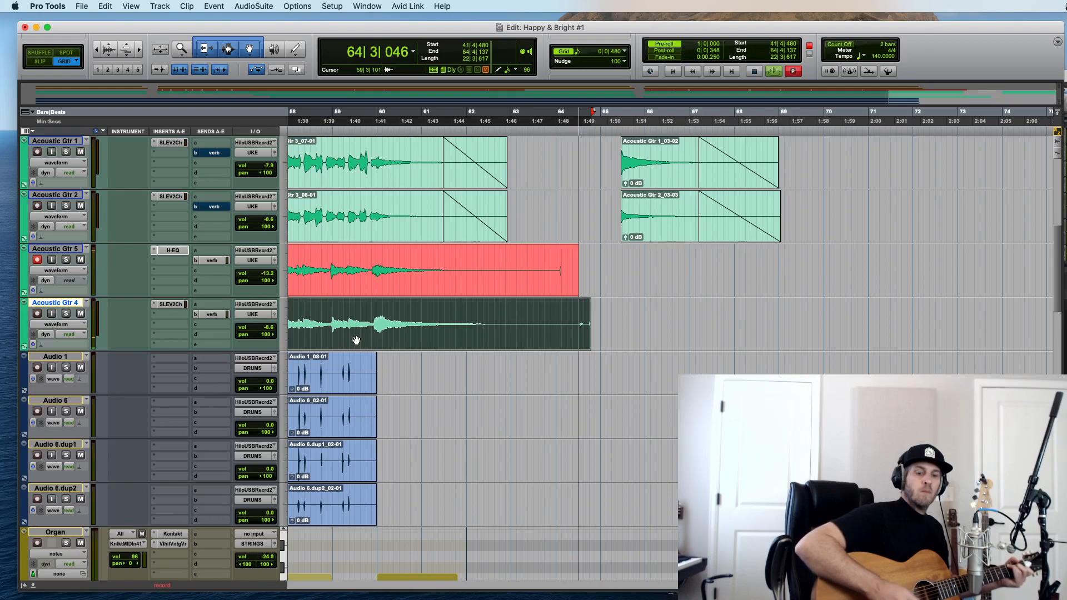
key(space)
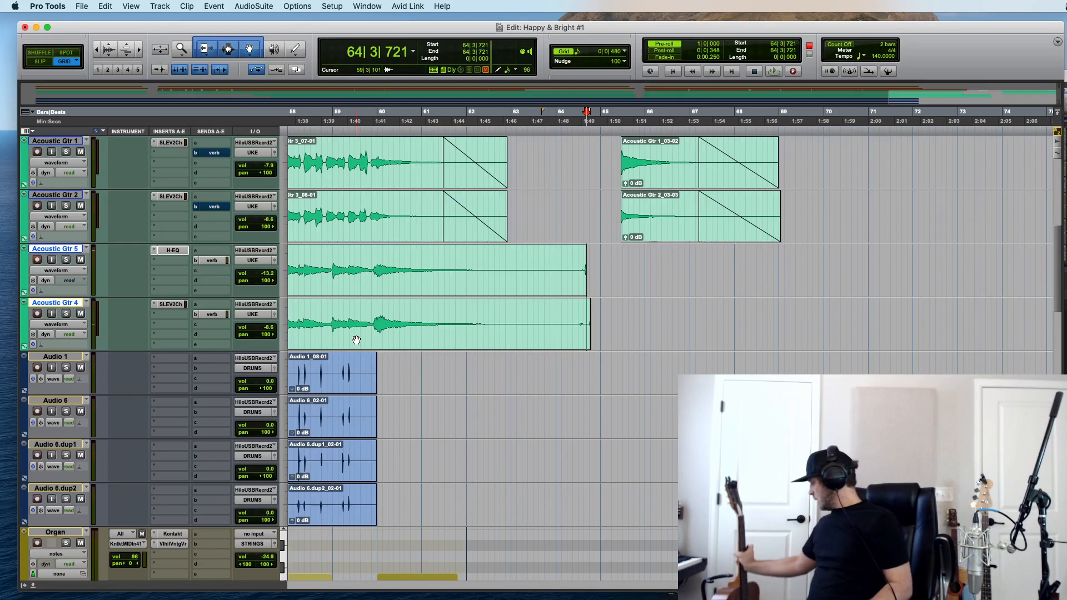
Step: Trim the ends of the new Acoustic Gtr 5 and Acoustic Gtr 4 takes to the same point and disarm recording
key(super+bracketleft)
key(super+bracketleft)
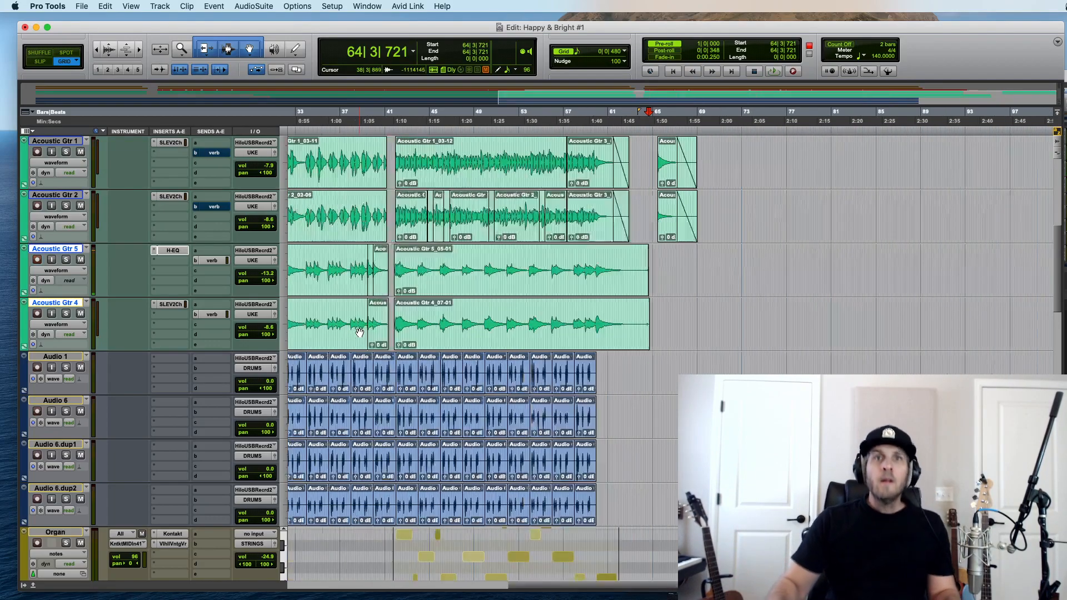
drag(640, 272, 639, 325)
key(s)
click(393, 264)
key(super+bracketleft)
key(super+bracketleft)
key(super+bracketleft)
key(shift+r)
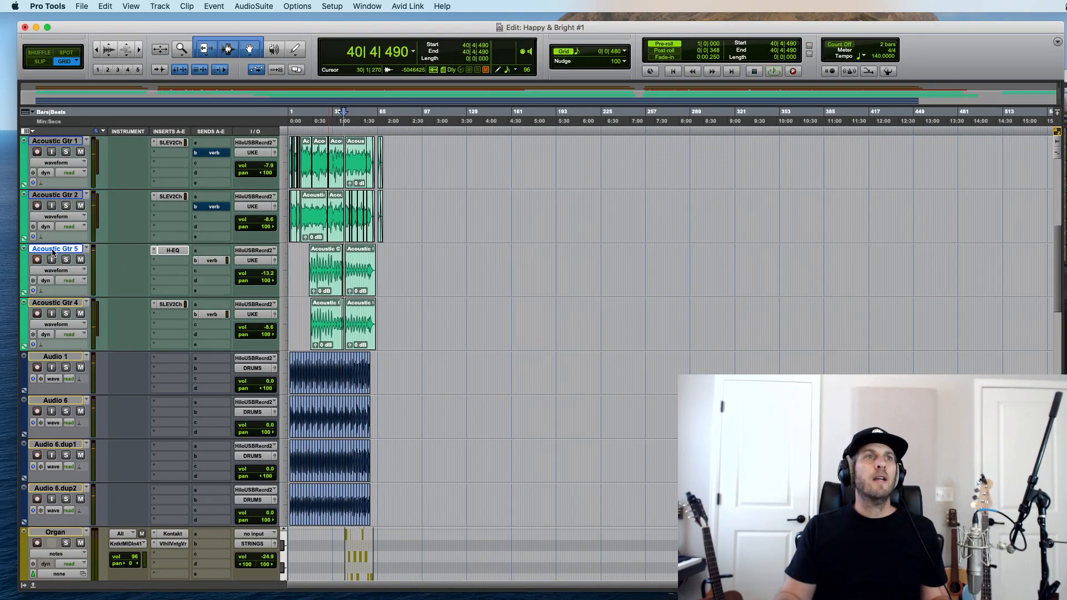
Step: Show the Comments column for the tracks
click(81, 6)
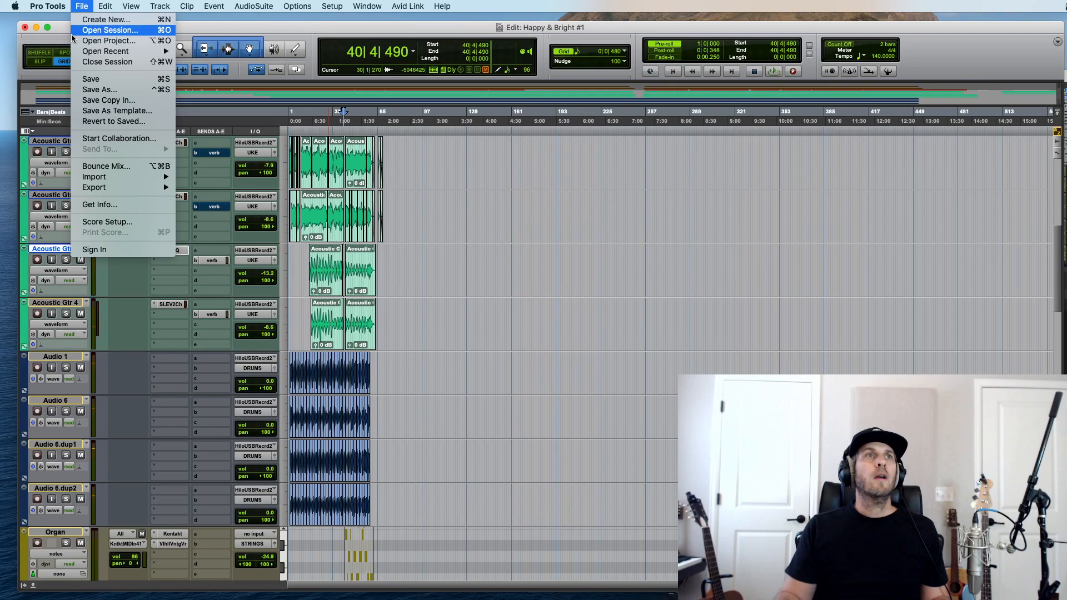
click(59, 45)
click(32, 130)
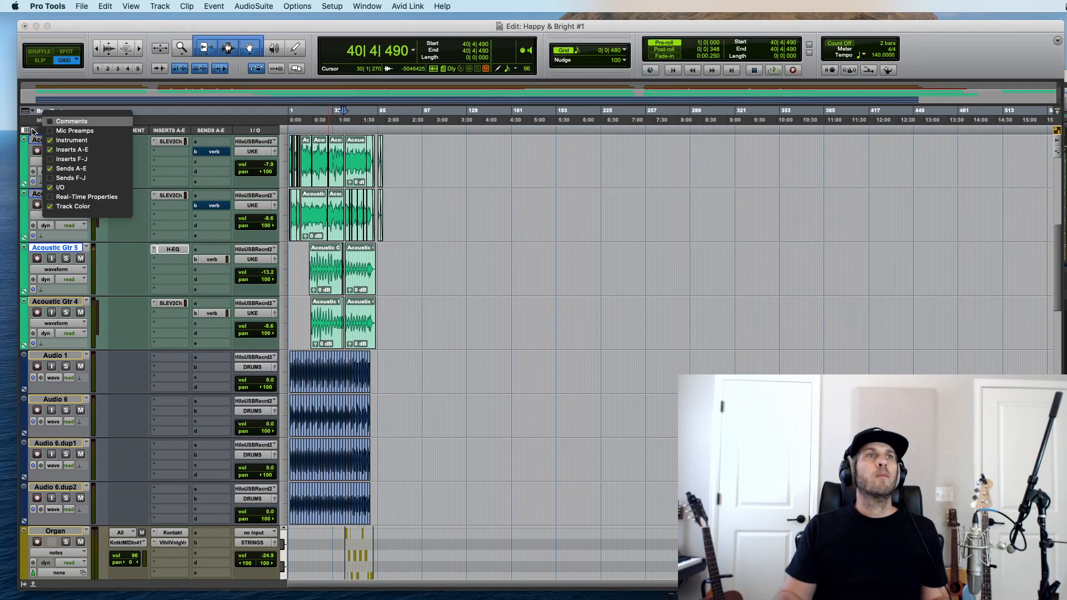
click(70, 121)
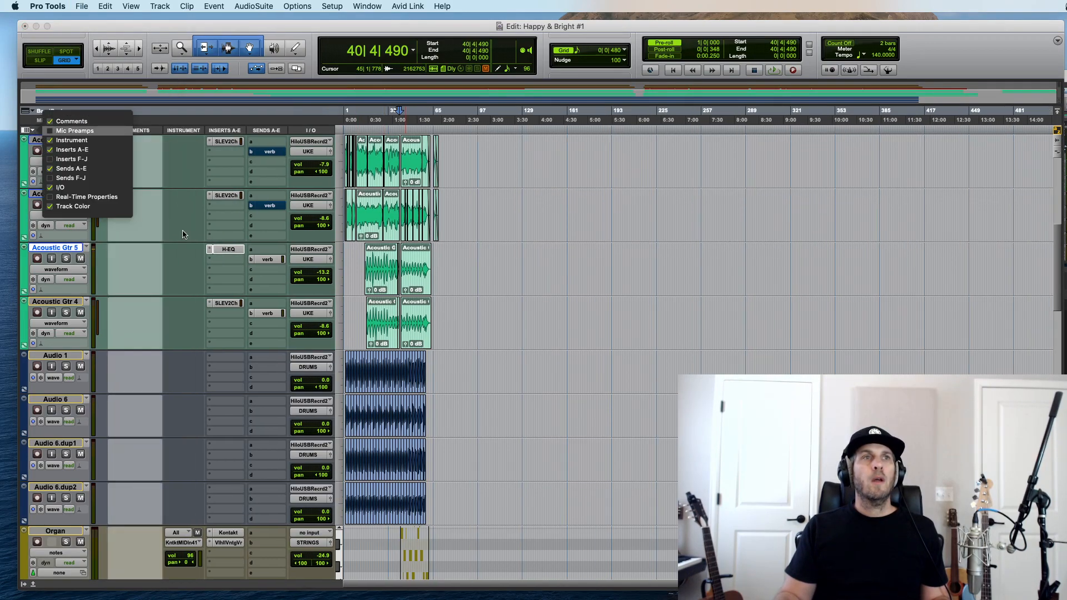
Step: Enter the comment "Needs Edits" on Acoustic Gtr 5 and Acoustic Gtr 4
click(135, 270)
text(N)
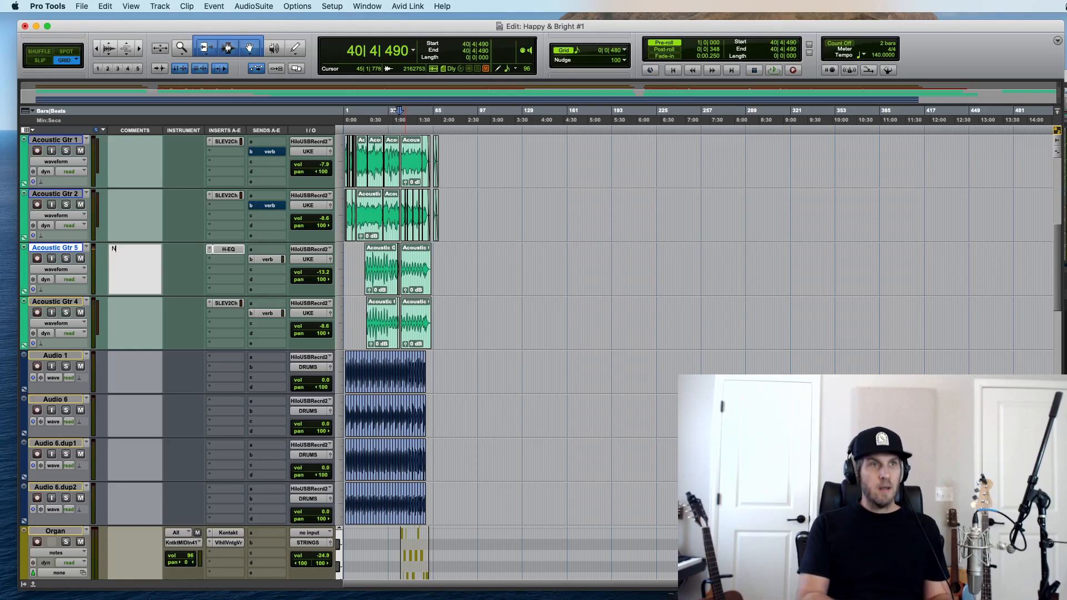
text(eeds Edi)
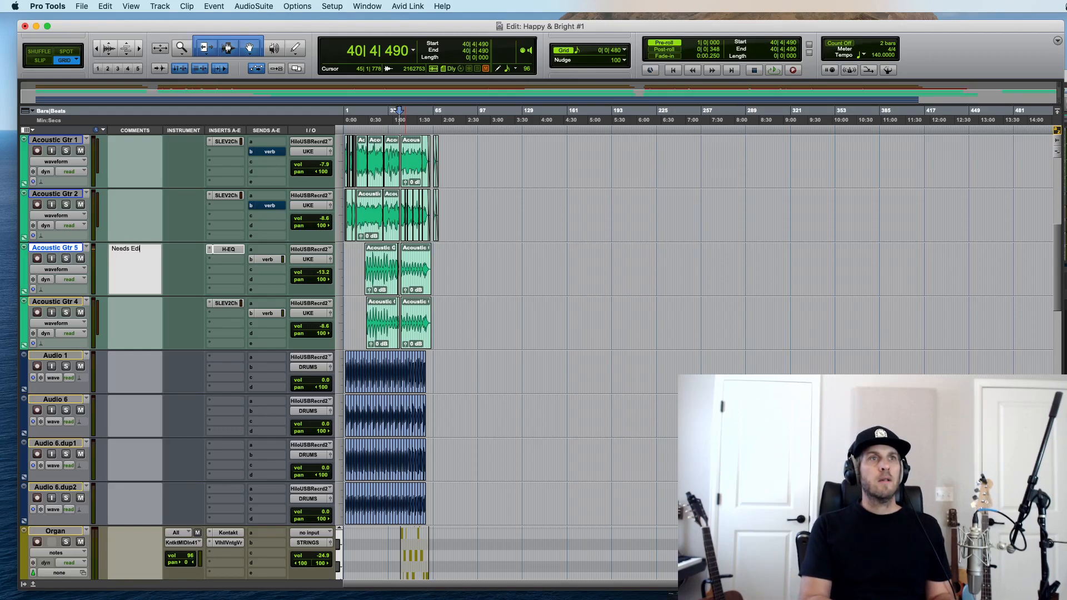
text(ts)
key(Return)
click(113, 256)
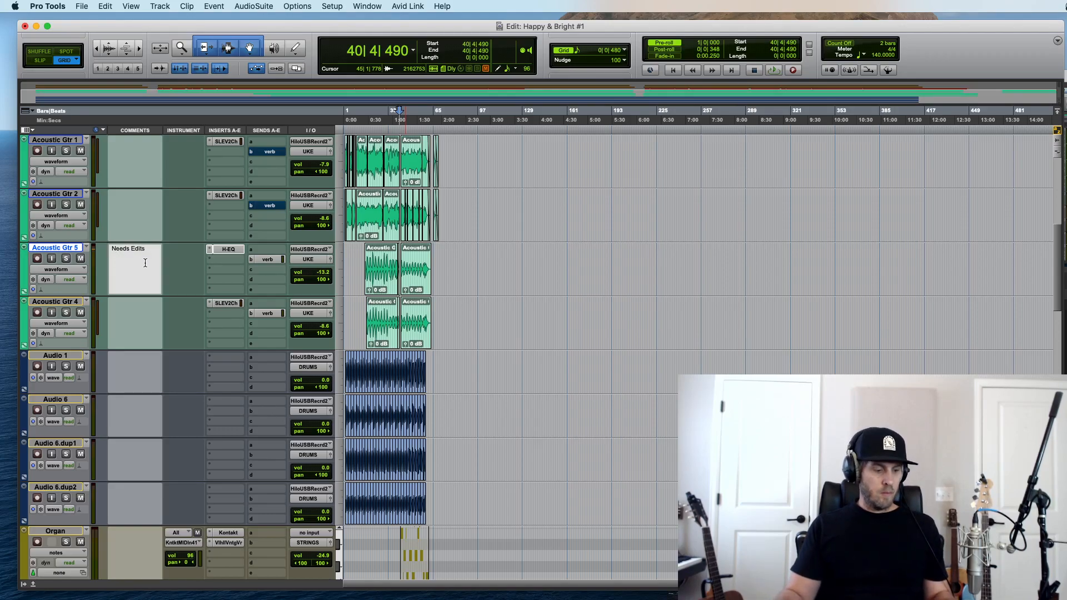
click(135, 331)
text(Needs Edits)
click(398, 289)
Step: Play the guitar section around bars 33 and 34 with enlarged waveforms to examine Acoustic Gtr 1 and Acoustic Gtr 2
click(445, 259)
key(super+bracketright)
key(super+bracketright)
key(super+bracketright)
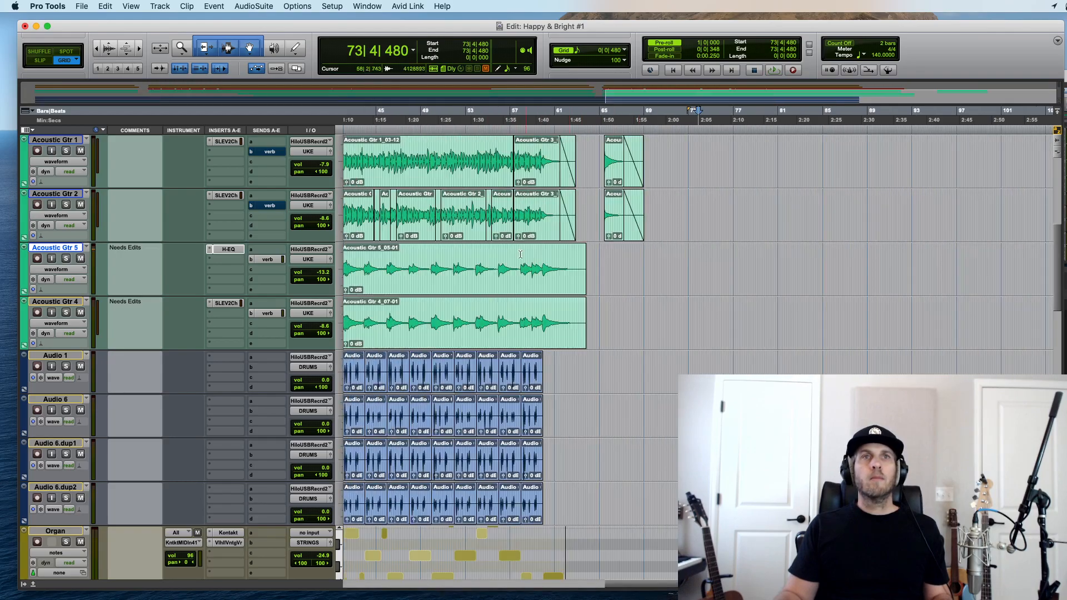
scroll(437, 208, up, 1)
key(super+bracketleft)
key(super+bracketleft)
click(443, 208)
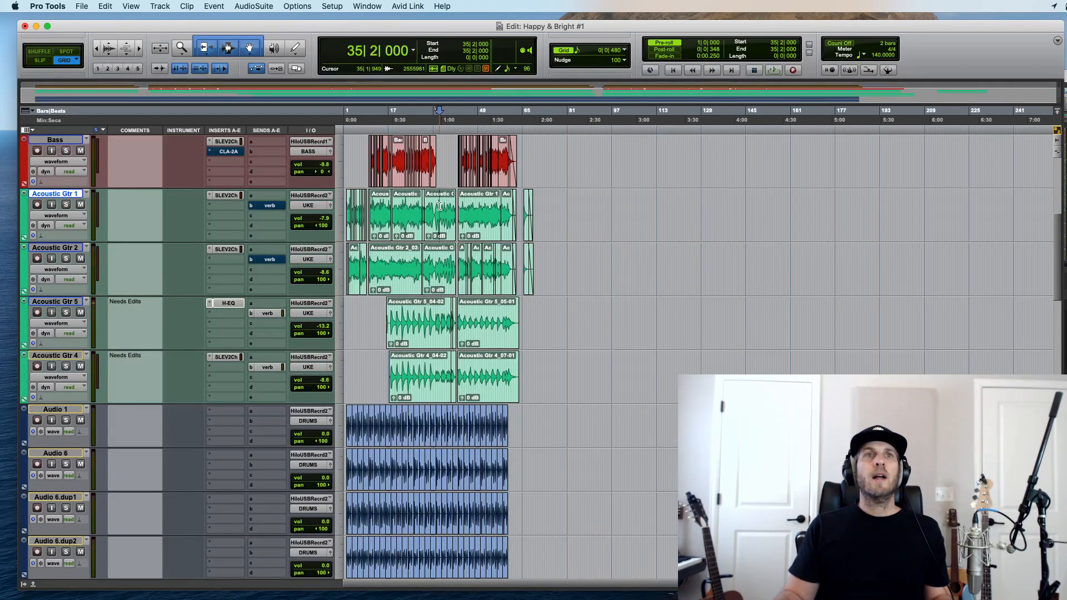
key(super+bracketright)
key(super+bracketright)
key(super+bracketright)
key(super+bracketright)
key(super+bracketright)
key(space)
key(super+alt+bracketright)
key(super+alt+bracketright)
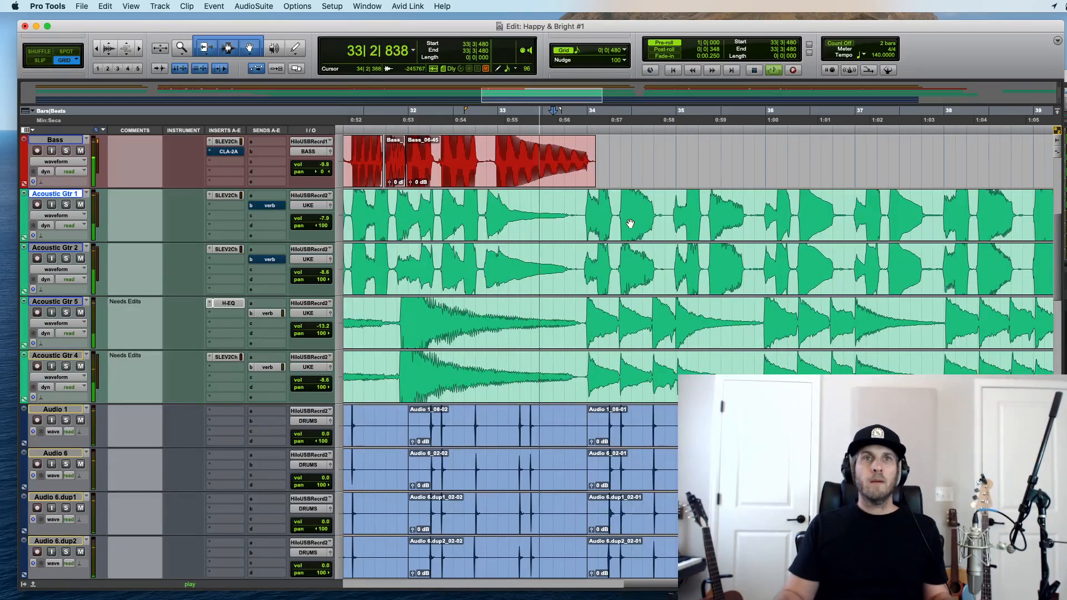
key(super+bracketright)
key(super+bracketright)
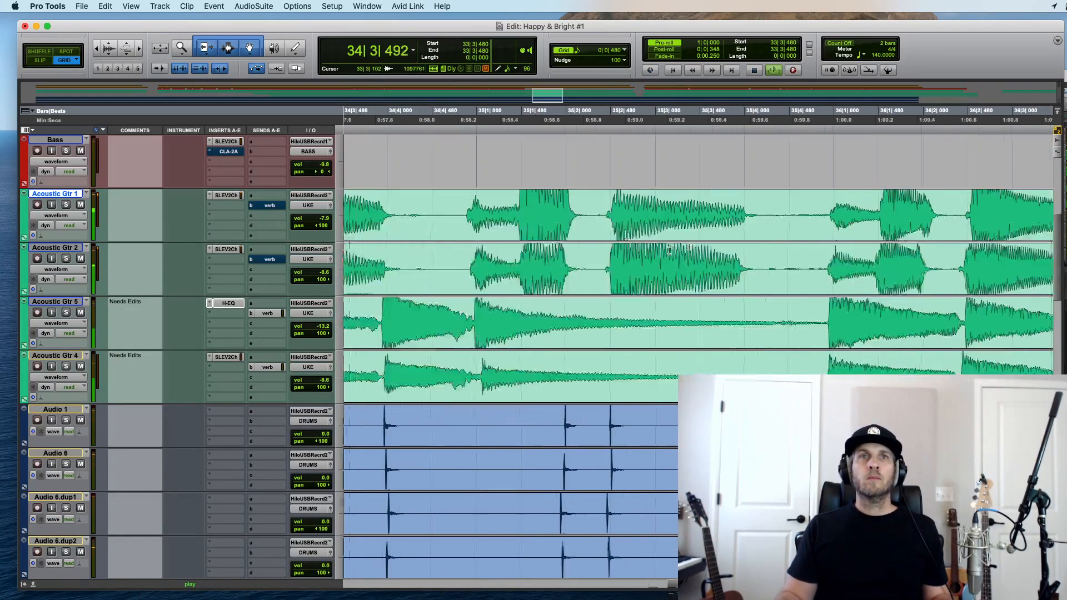
Step: Solo Acoustic Gtr 1 and Acoustic Gtr 2 and play them through bar 34
drag(65, 205, 66, 258)
key(space)
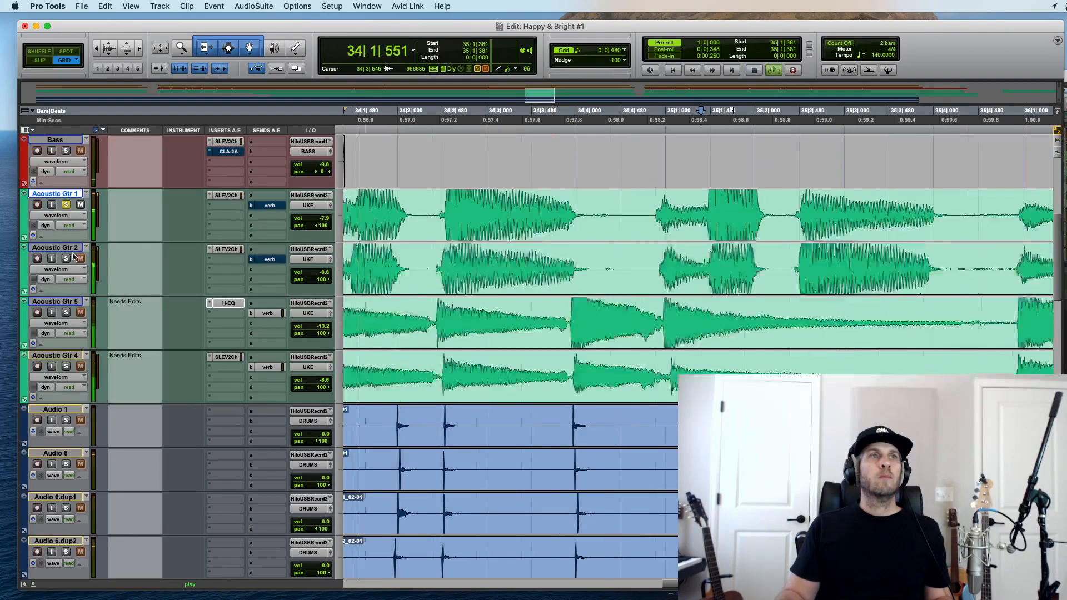
key(space)
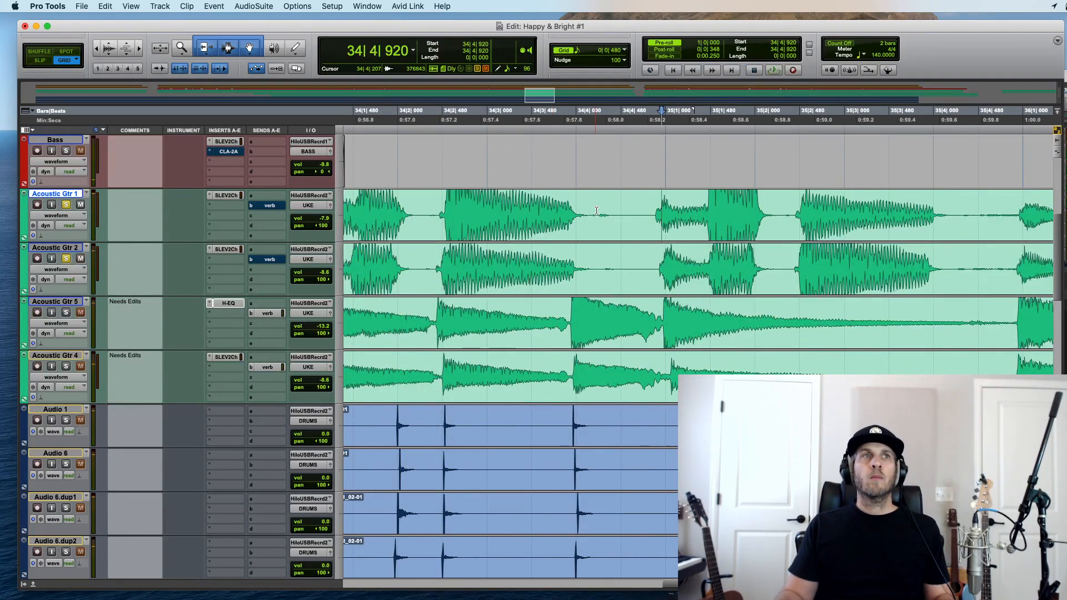
Step: In Slip mode, delete the quiet gap from 34|4|105 to 34|4|816 on Acoustic Gtr 1 and 2 and play the area
drag(584, 208, 653, 259)
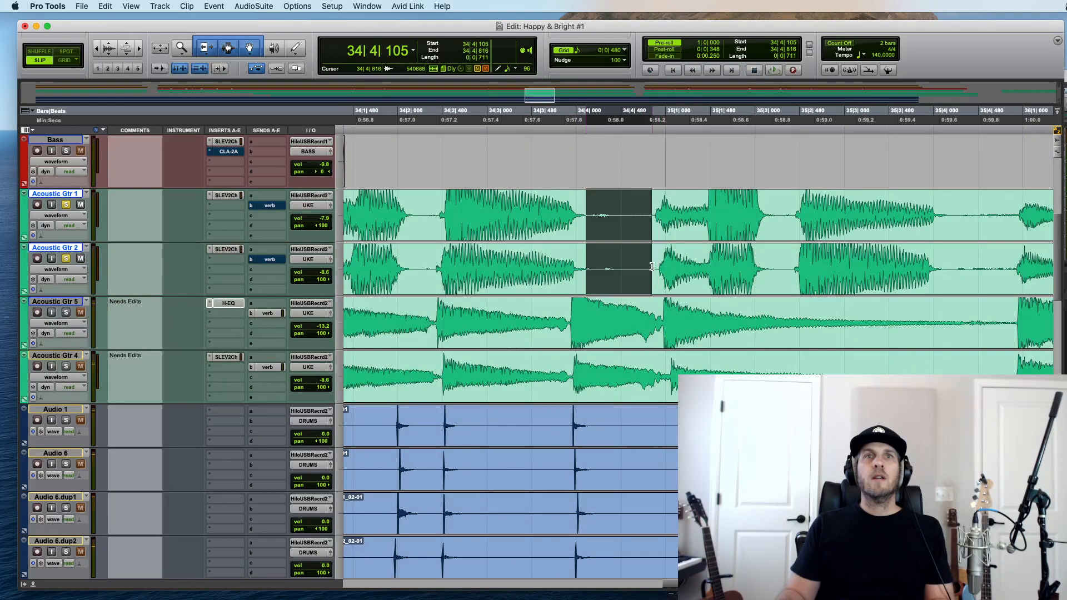
key(Delete)
key(space)
key(space)
Step: Delete the quiet gap just before bar 34 on Acoustic Gtr 1 and 2 and play from 34|1|584
drag(414, 214, 472, 265)
key(Delete)
click(536, 216)
key(space)
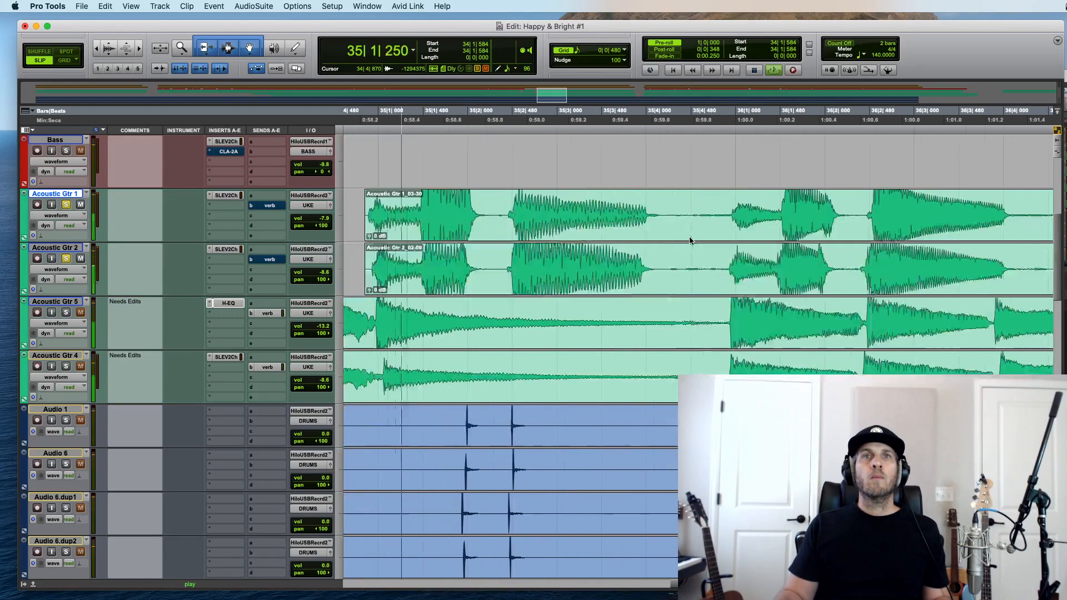
Step: Delete the quiet gap at the end of bar 35 on Acoustic Gtr 1 and 2 and play into bar 36
drag(655, 209, 729, 261)
key(Delete)
key(space)
key(r)
key(space)
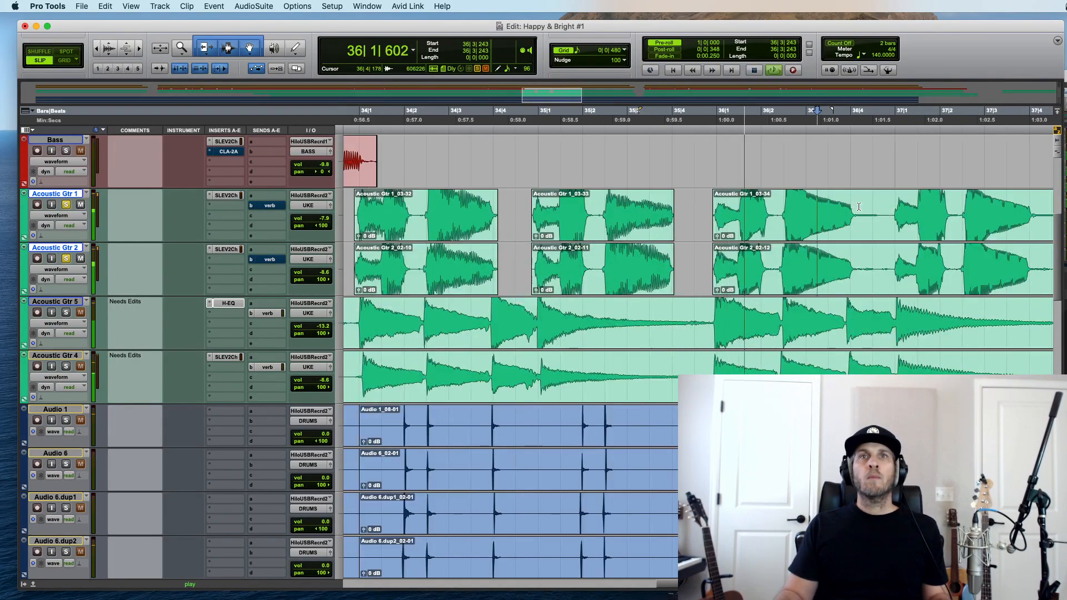
Step: Delete the quiet gap from 36|4|119 to 36|4|895 on Acoustic Gtr 1 and 2 and play across the cut
key(space)
drag(856, 210, 893, 256)
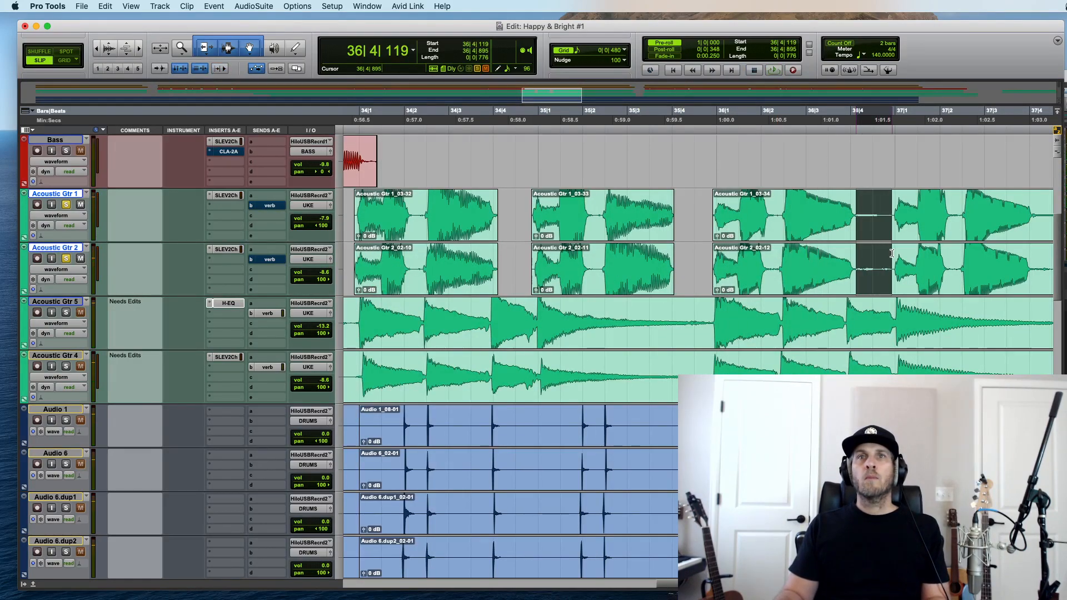
key(Delete)
click(874, 203)
key(space)
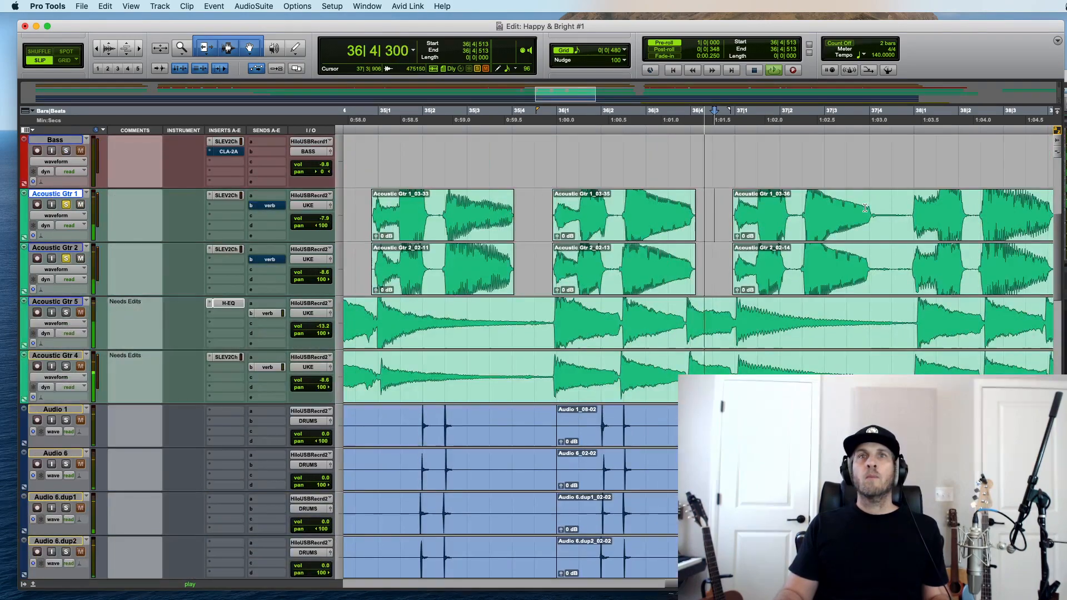
Step: Delete the quiet gap from 37|4|113 to 37|4|890 on Acoustic Gtr 1 and 2 and play across the cut
key(space)
drag(874, 202, 911, 203)
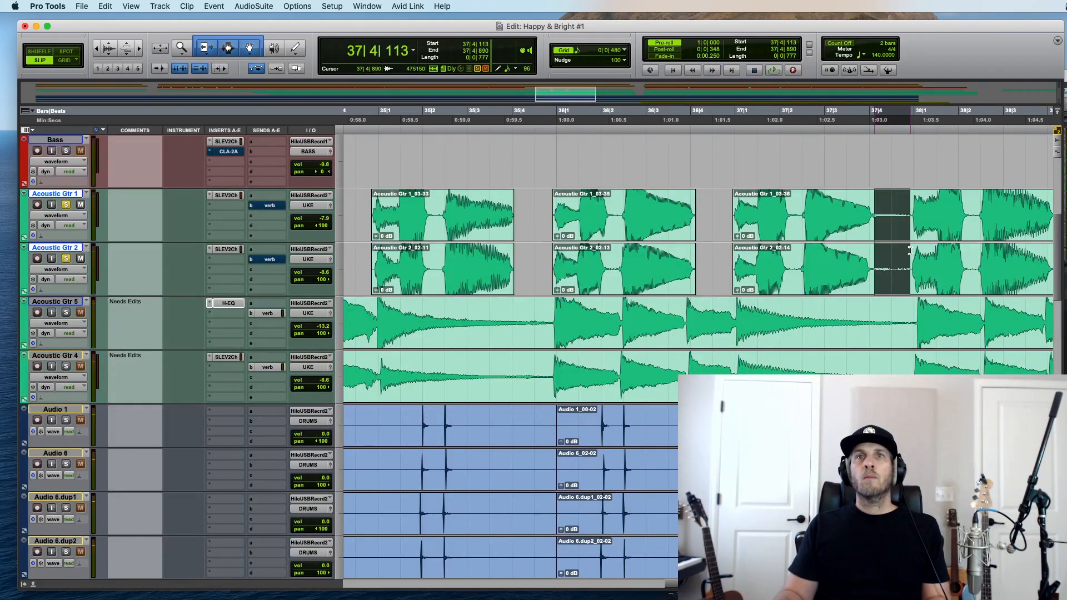
key(Delete)
key(space)
Step: Delete the quiet gaps at the ends of bars 38 and 39 on Acoustic Gtr 1 and 2, starting at 38|4|192 and 39|4|187
drag(736, 221, 772, 221)
key(Delete)
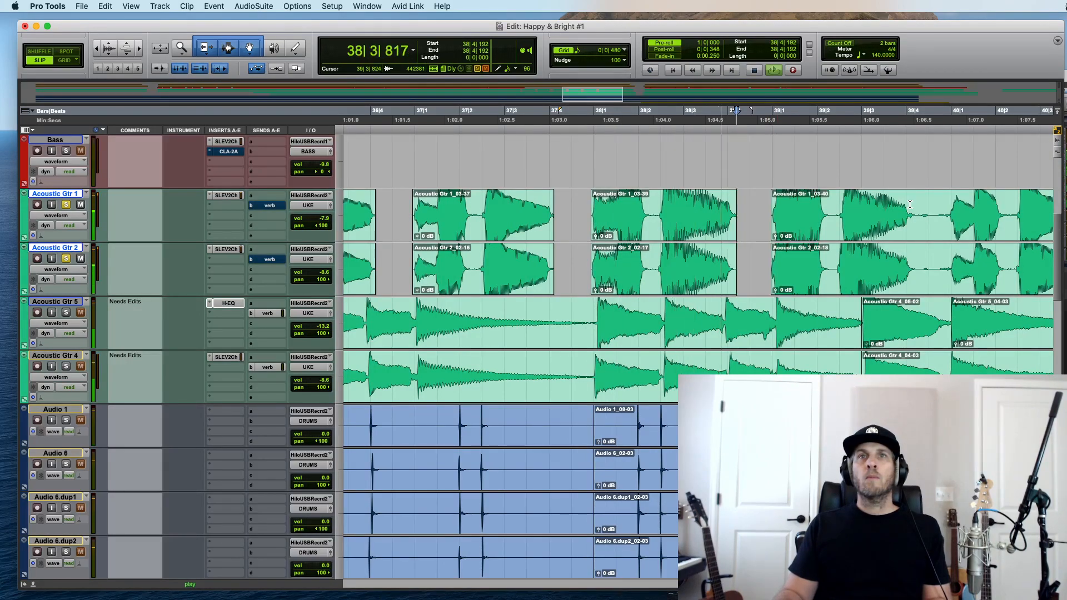
drag(914, 208, 950, 253)
key(Delete)
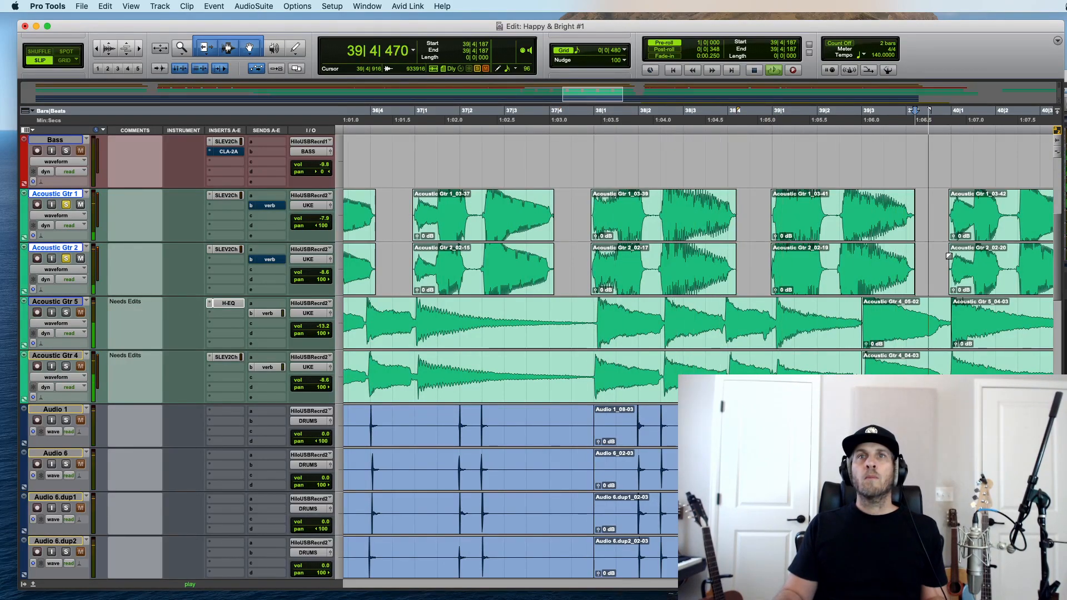
Step: Delete the quiet gap starting at 40|4|134 on Acoustic Gtr 1 and 2 and stop playback after bar 42
drag(611, 217, 645, 262)
key(Delete)
key(r)
key(r)
key(r)
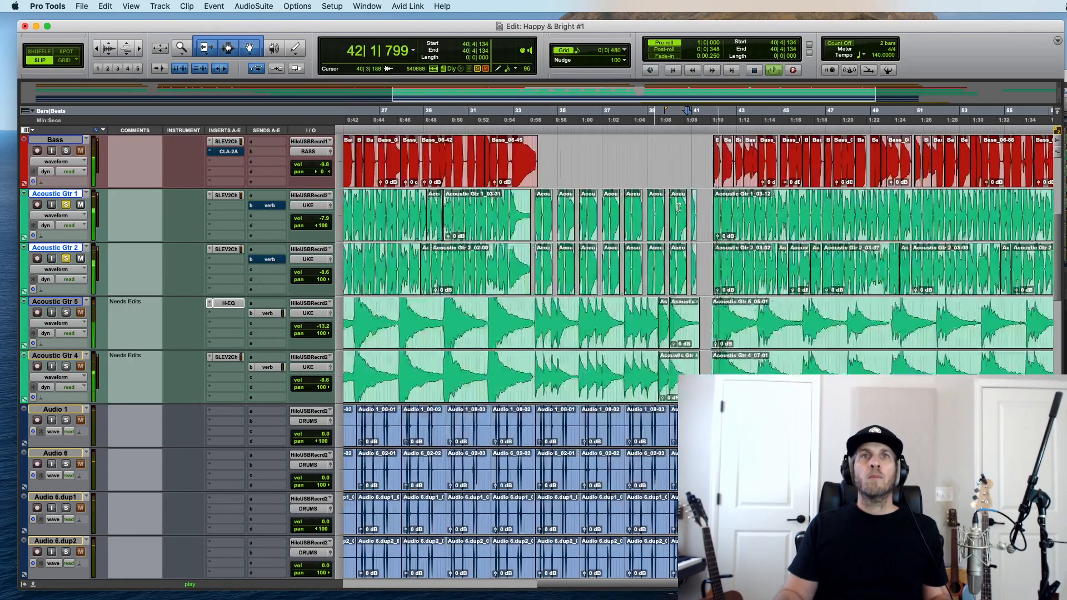
key(space)
Step: Play the cleaned-up section from 34|3|384 with the solo on Acoustic Gtr 1 and 2 turned off, then stop
drag(734, 217, 512, 263)
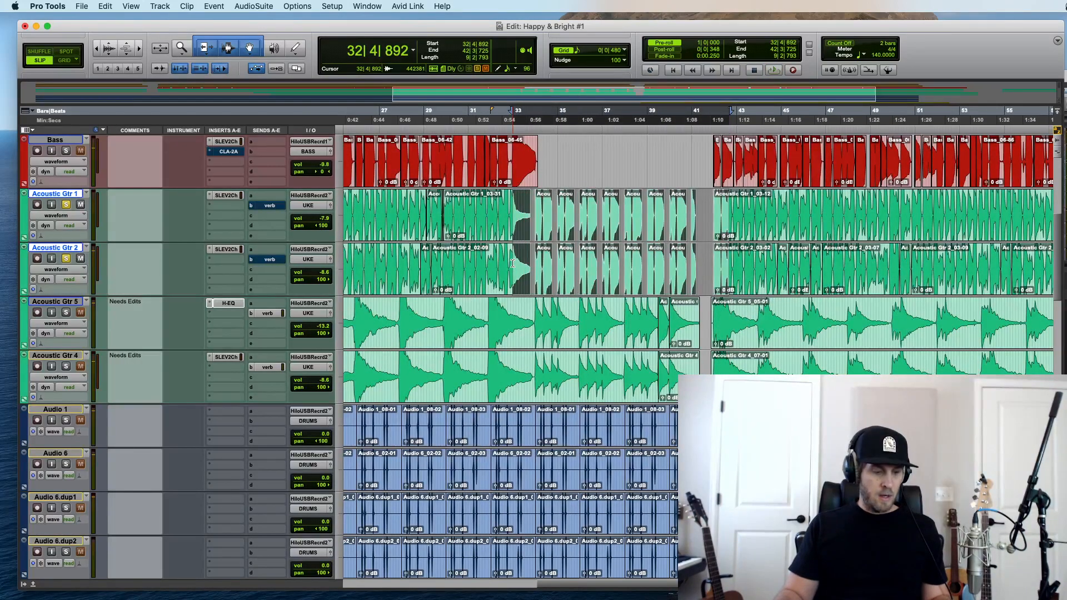
click(554, 320)
key(t)
key(space)
super+click(65, 205)
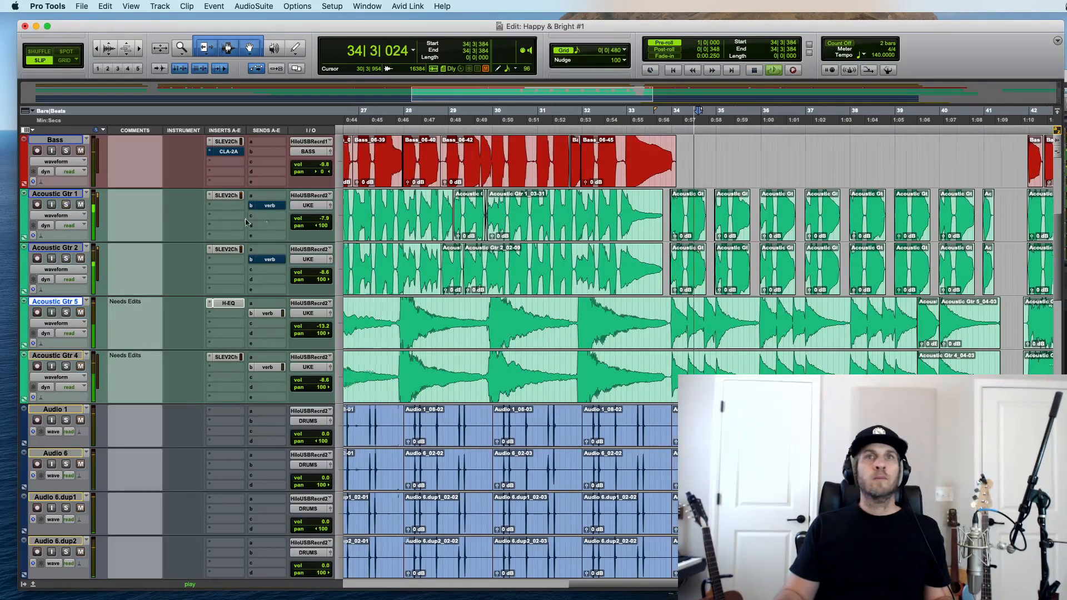
key(t)
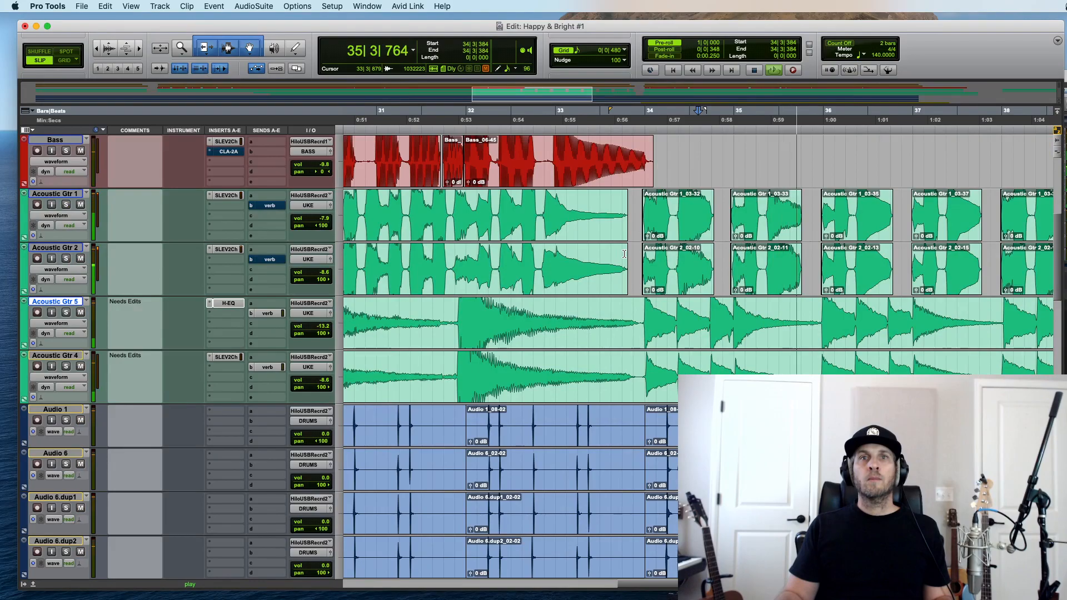
key(r)
key(r)
key(r)
key(space)
key(r)
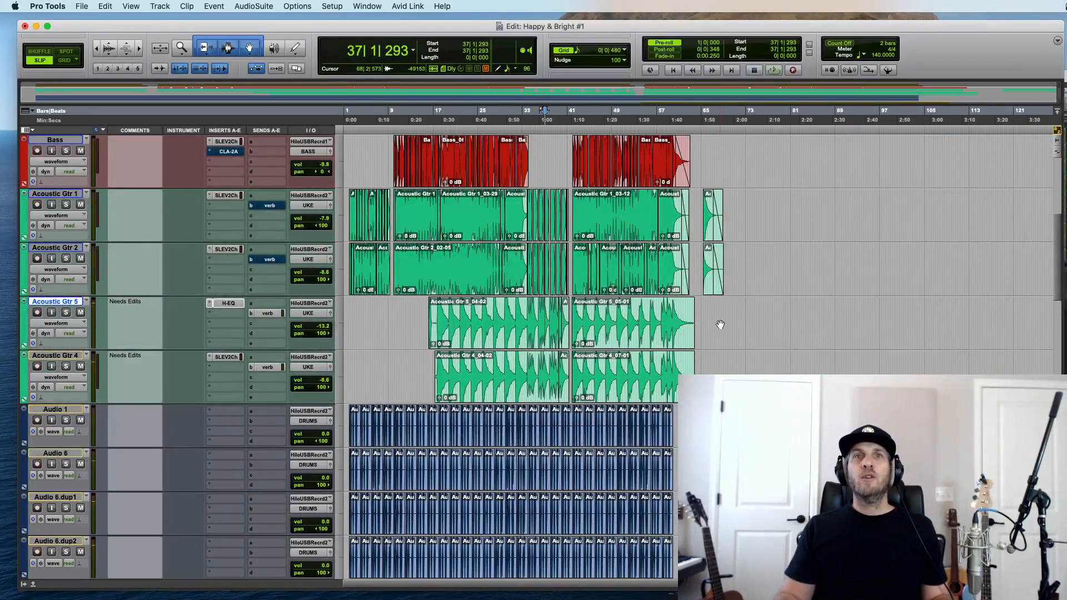
key(t)
key(t)
key(t)
drag(636, 322, 499, 377)
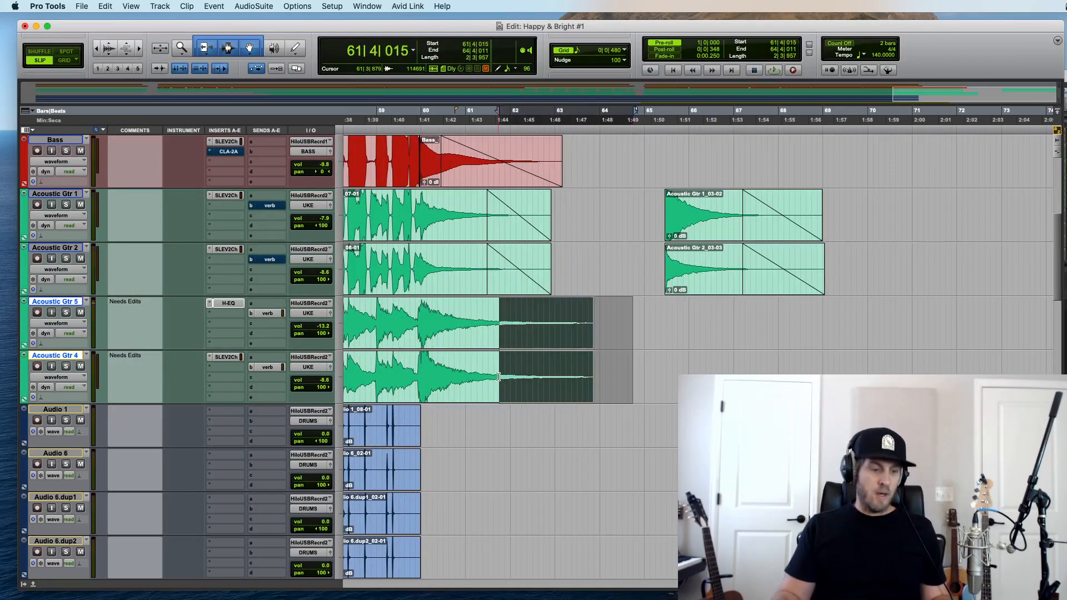
key(r)
key(r)
key(r)
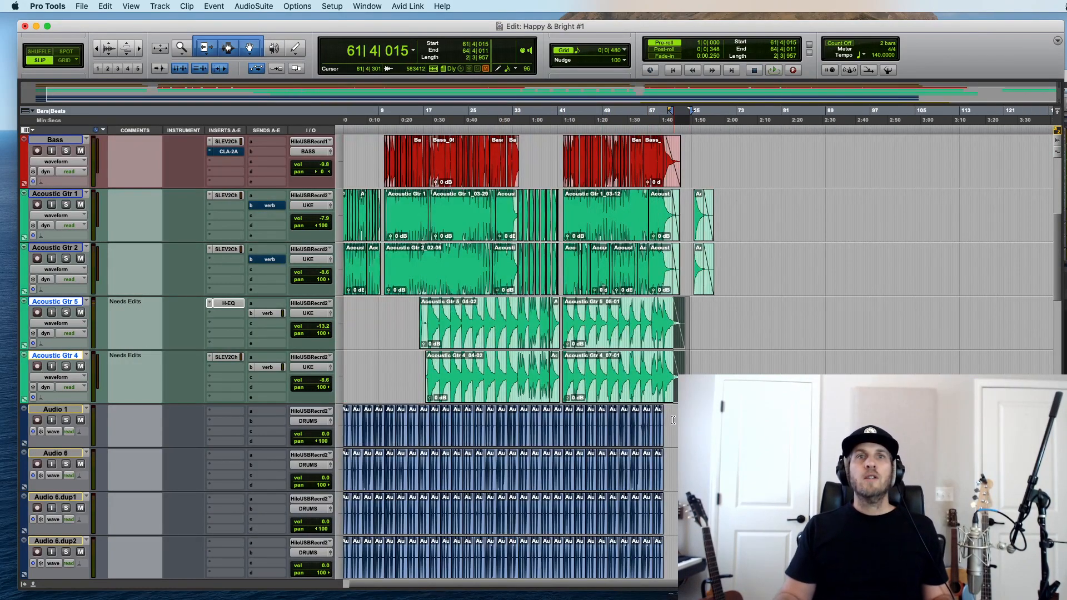
click(673, 420)
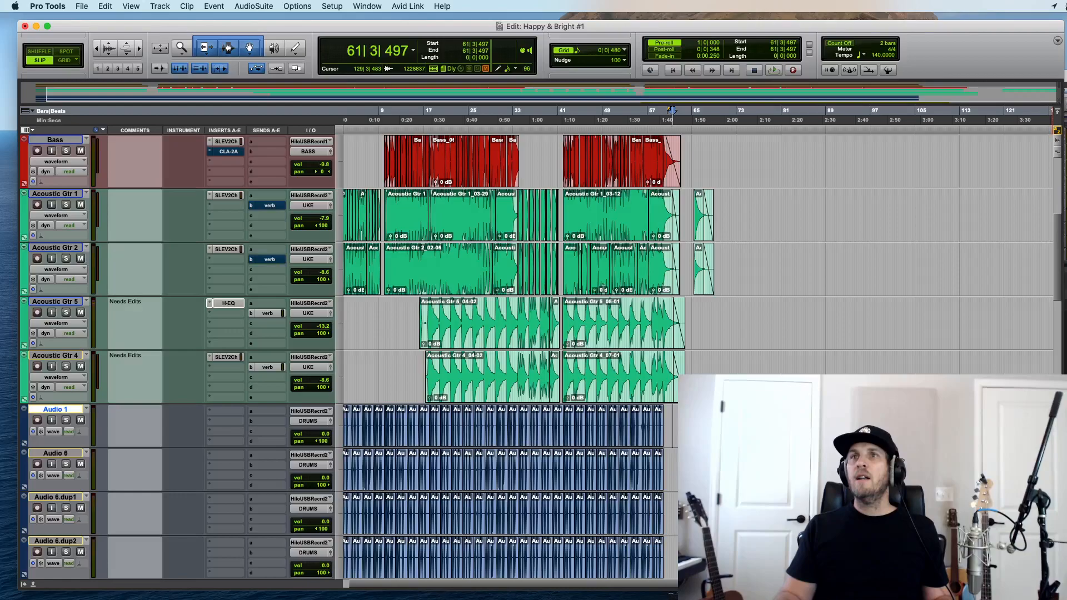
key(super+Tab)
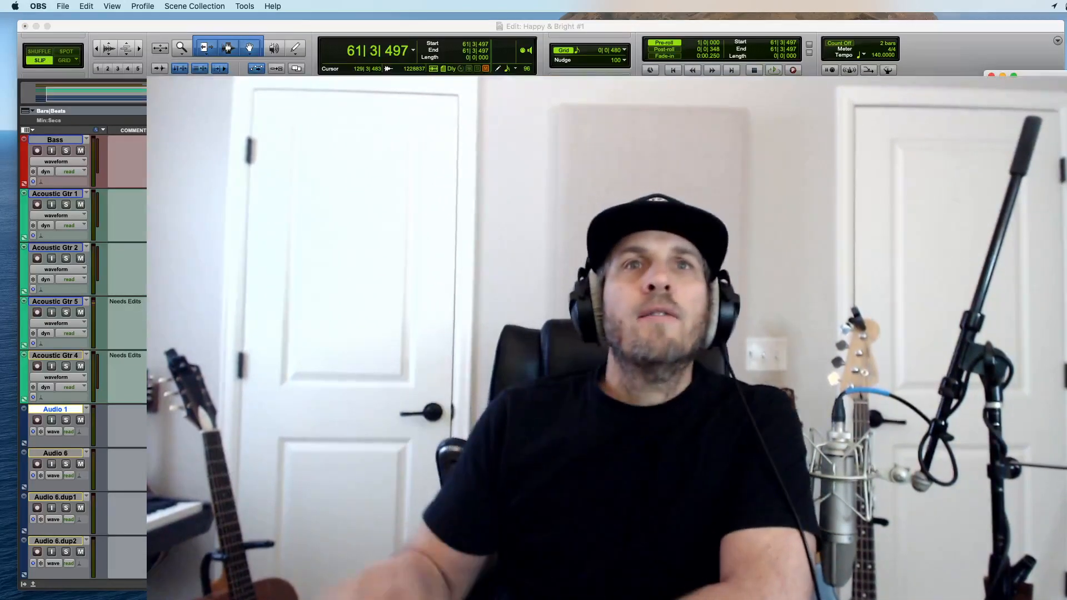
scroll(83, 355, down, 10)
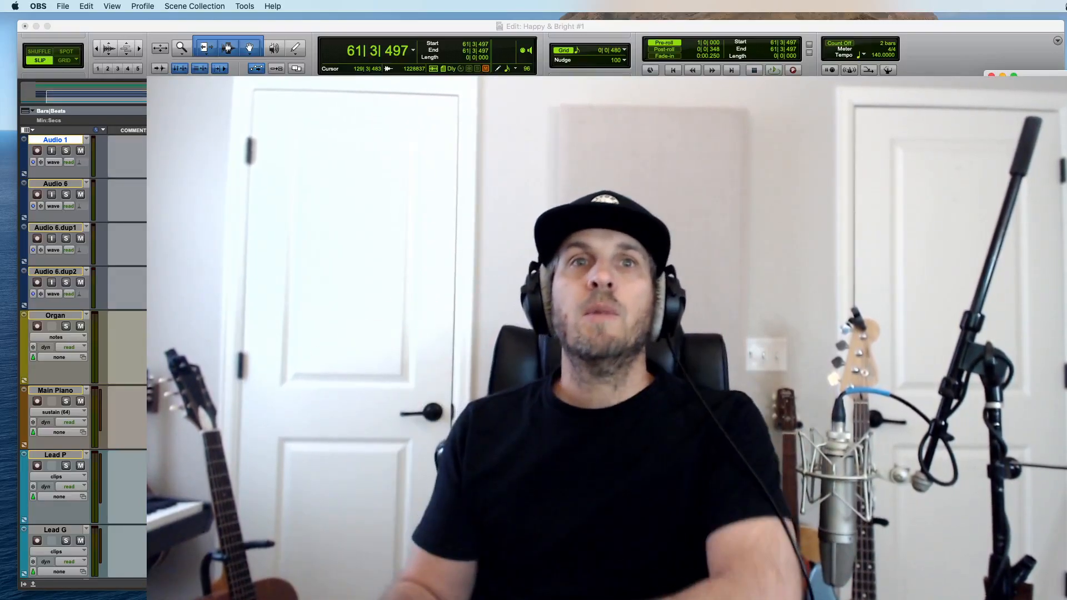
Step: Switch back to Pro Tools and reduce the Inst 1.dup2 track's height to about that of the tracks above it
scroll(83, 355, up, 2)
scroll(84, 356, up, 8)
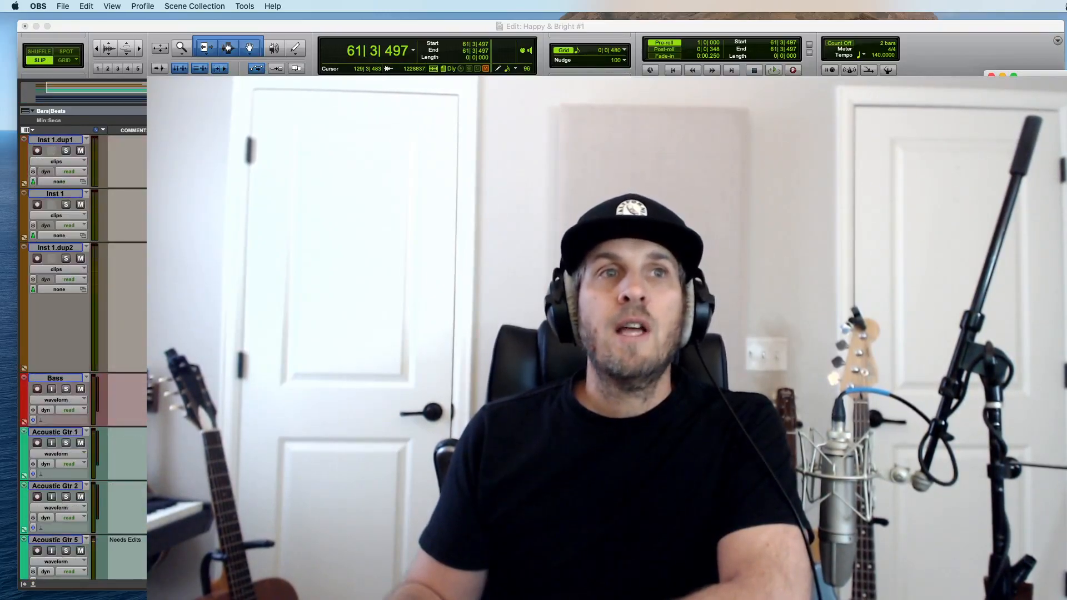
key(super+Tab)
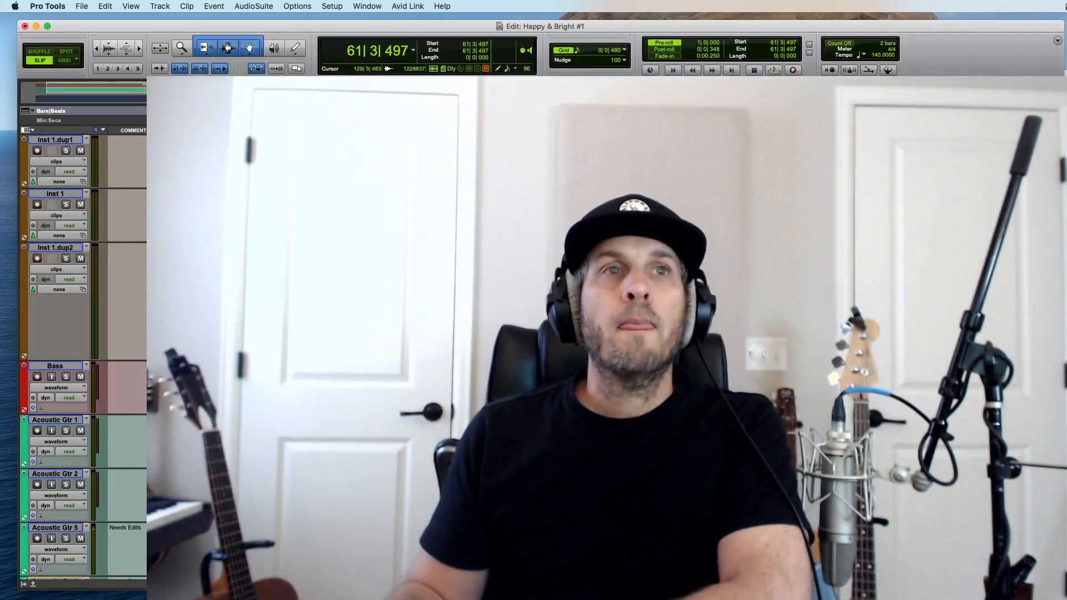
drag(61, 361, 62, 307)
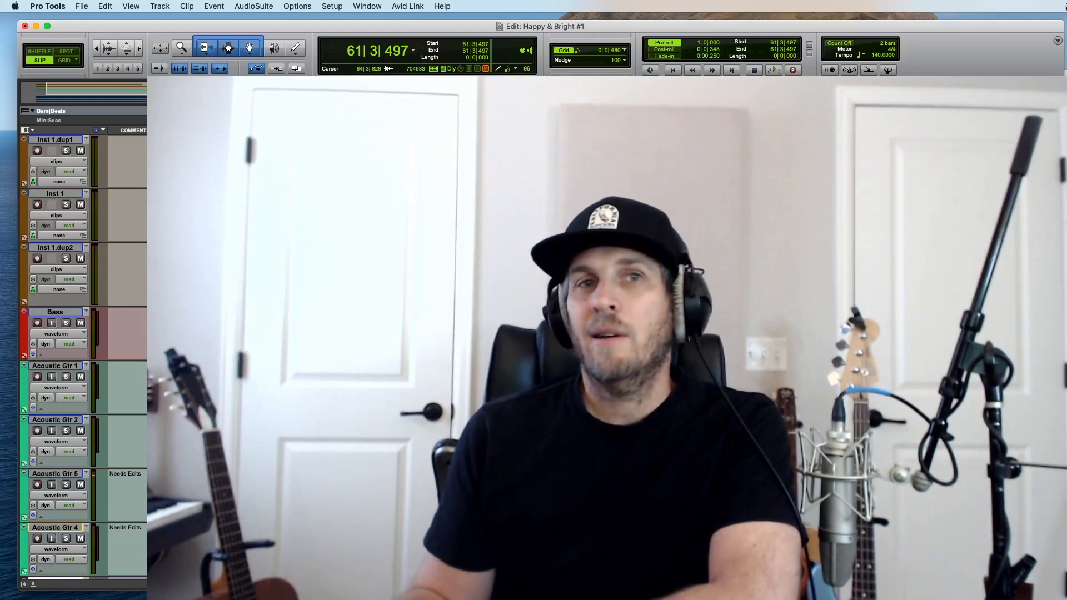
scroll(84, 356, down, 20)
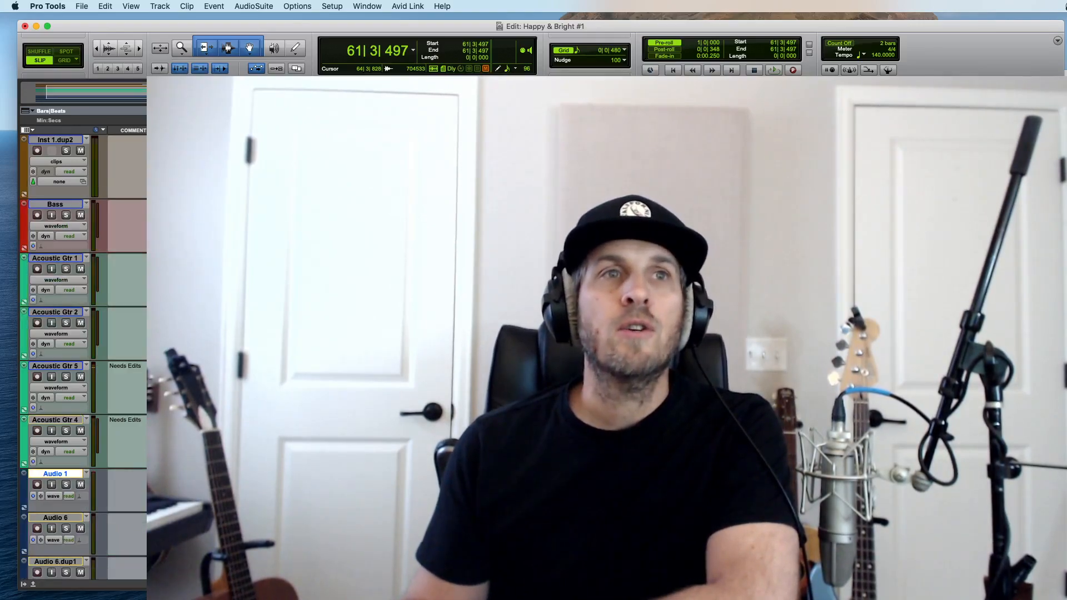
scroll(83, 356, up, 1)
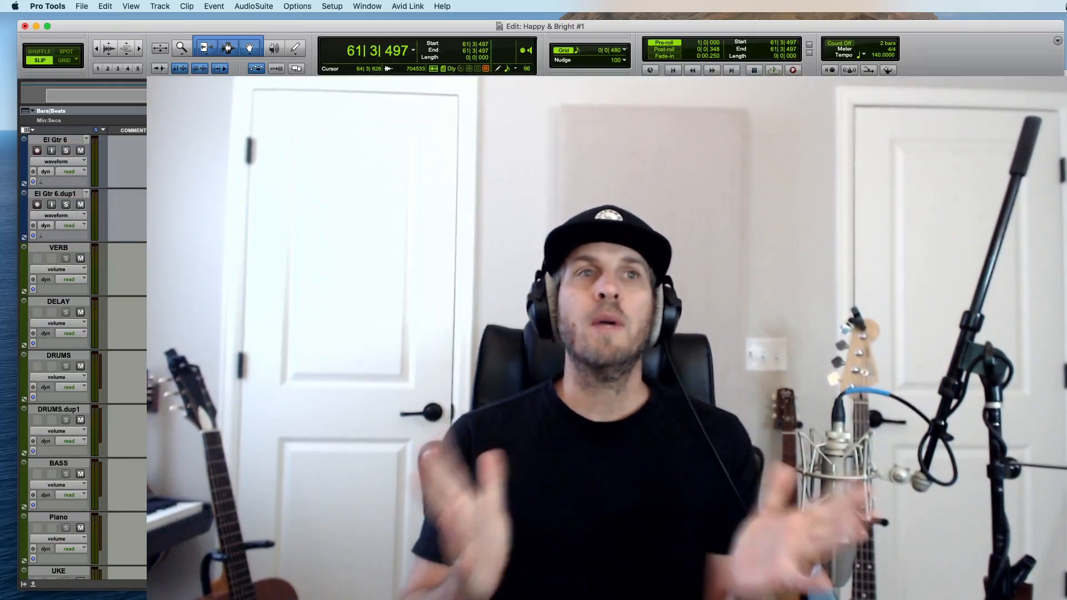
scroll(84, 356, up, 10)
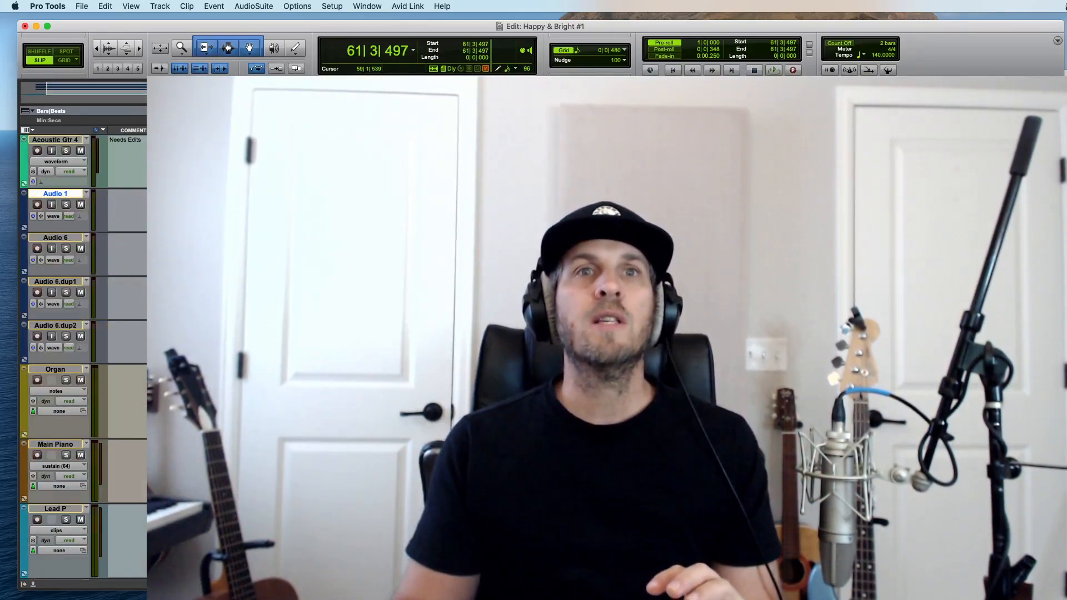
scroll(83, 355, down, 5)
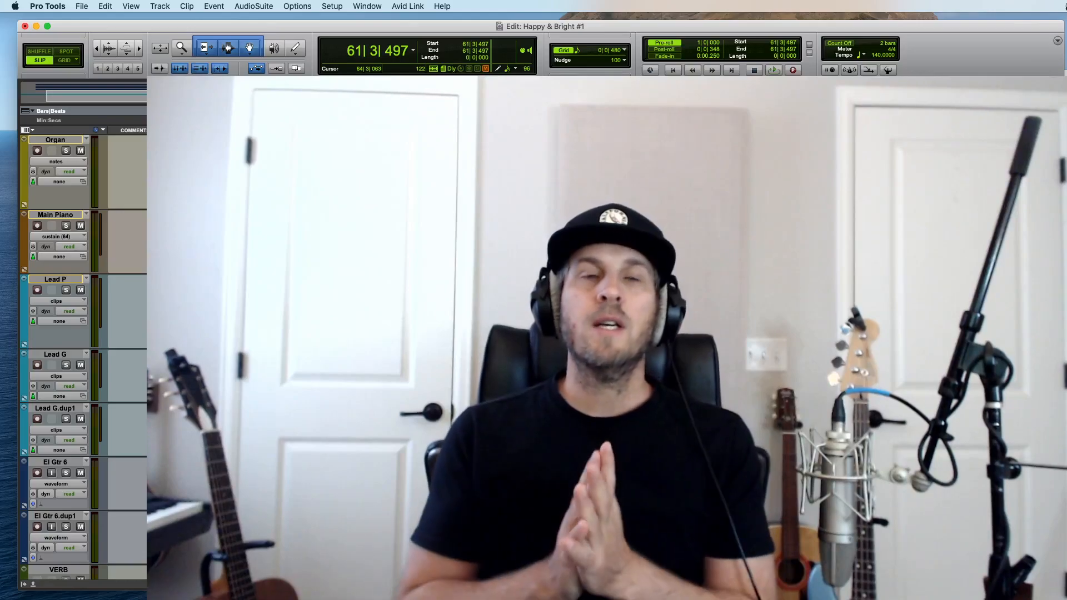